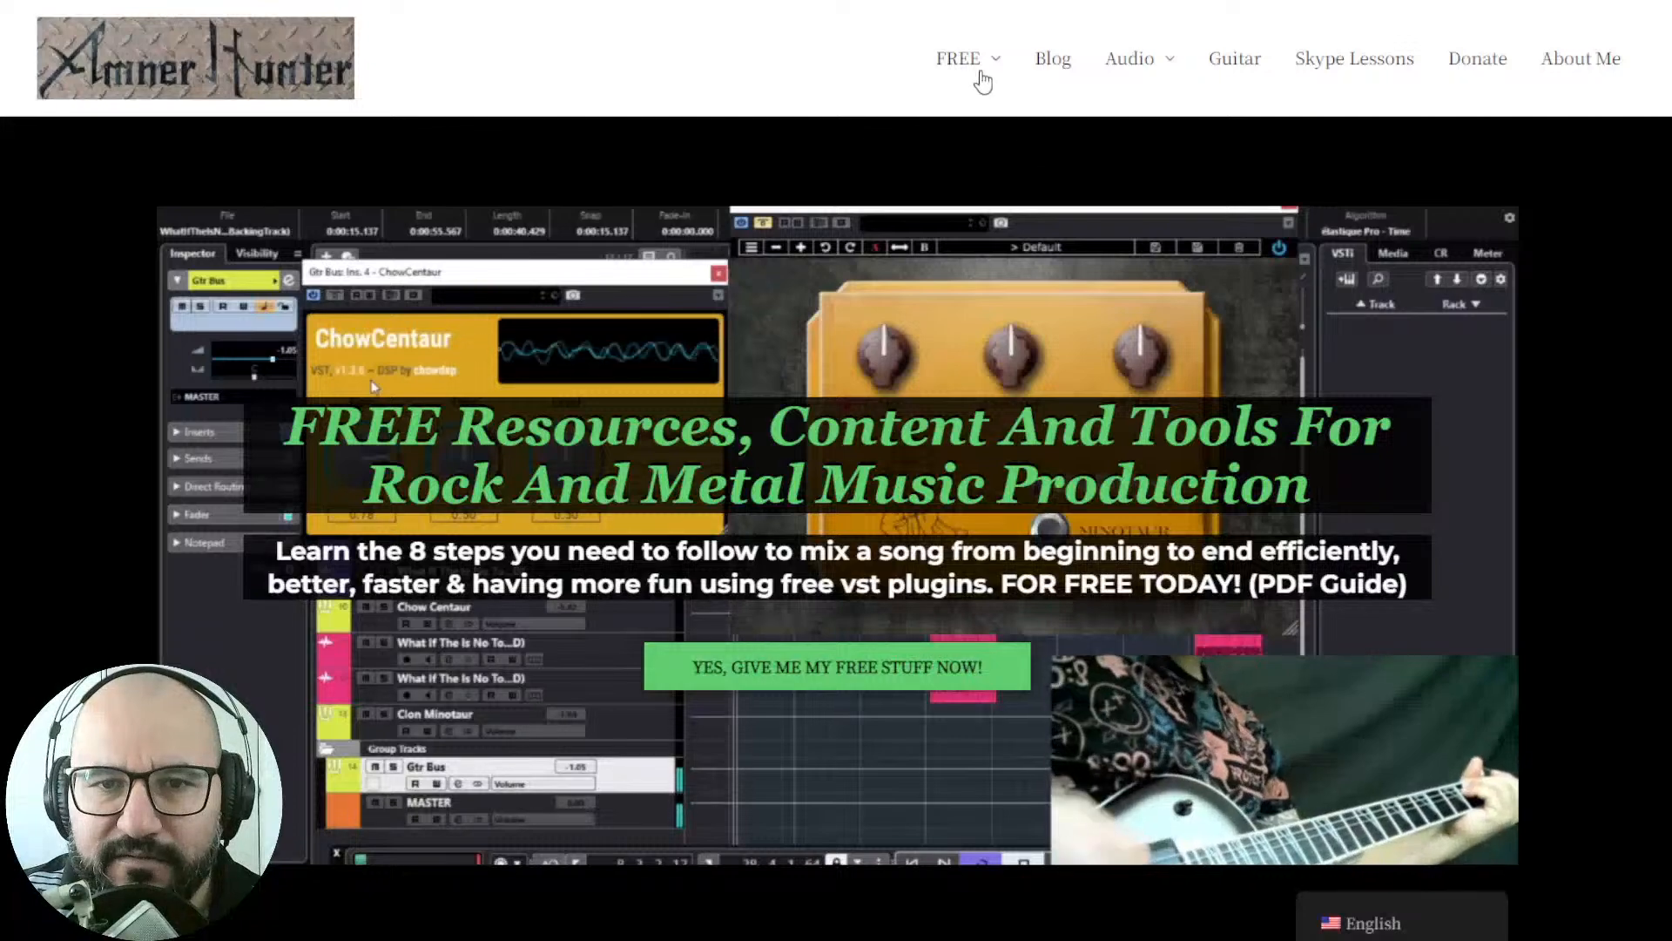
Step: Read through the Cyberdrive product page, covering its distortion categories, feedback, FX modules, randomization, signal flow and system requirements
{"action": "mouse_move", "coordinate": [963, 79]}
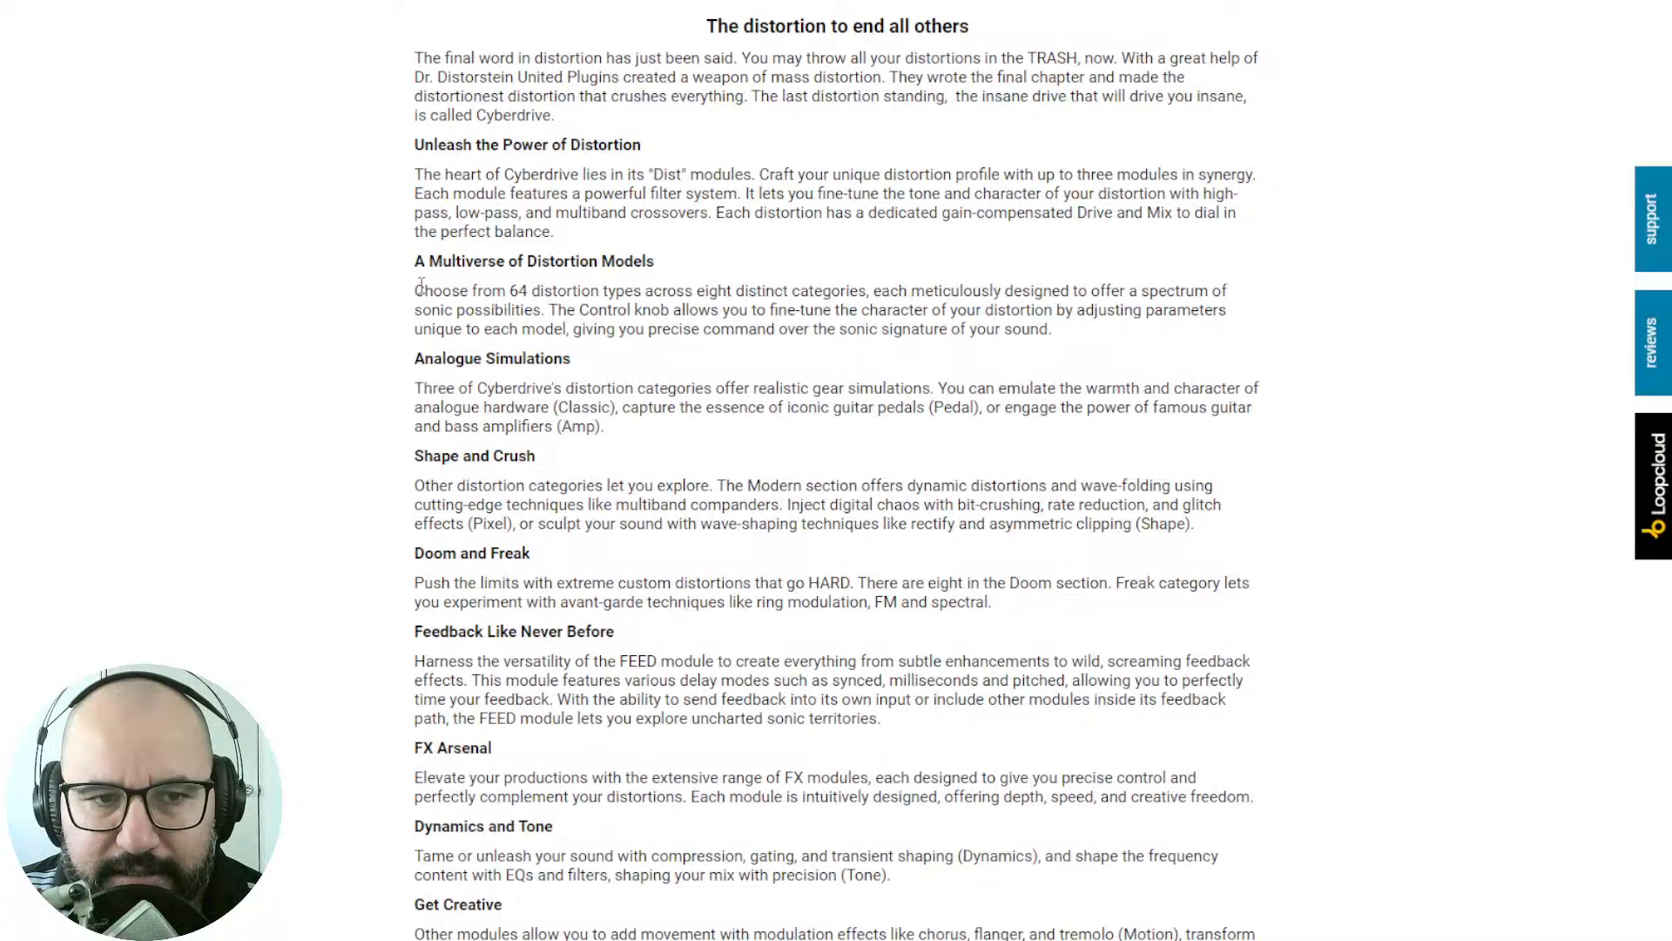
{"action": "left_click_drag", "start_coordinate": [421, 285], "coordinate": [695, 293]}
{"action": "left_click", "coordinate": [690, 302]}
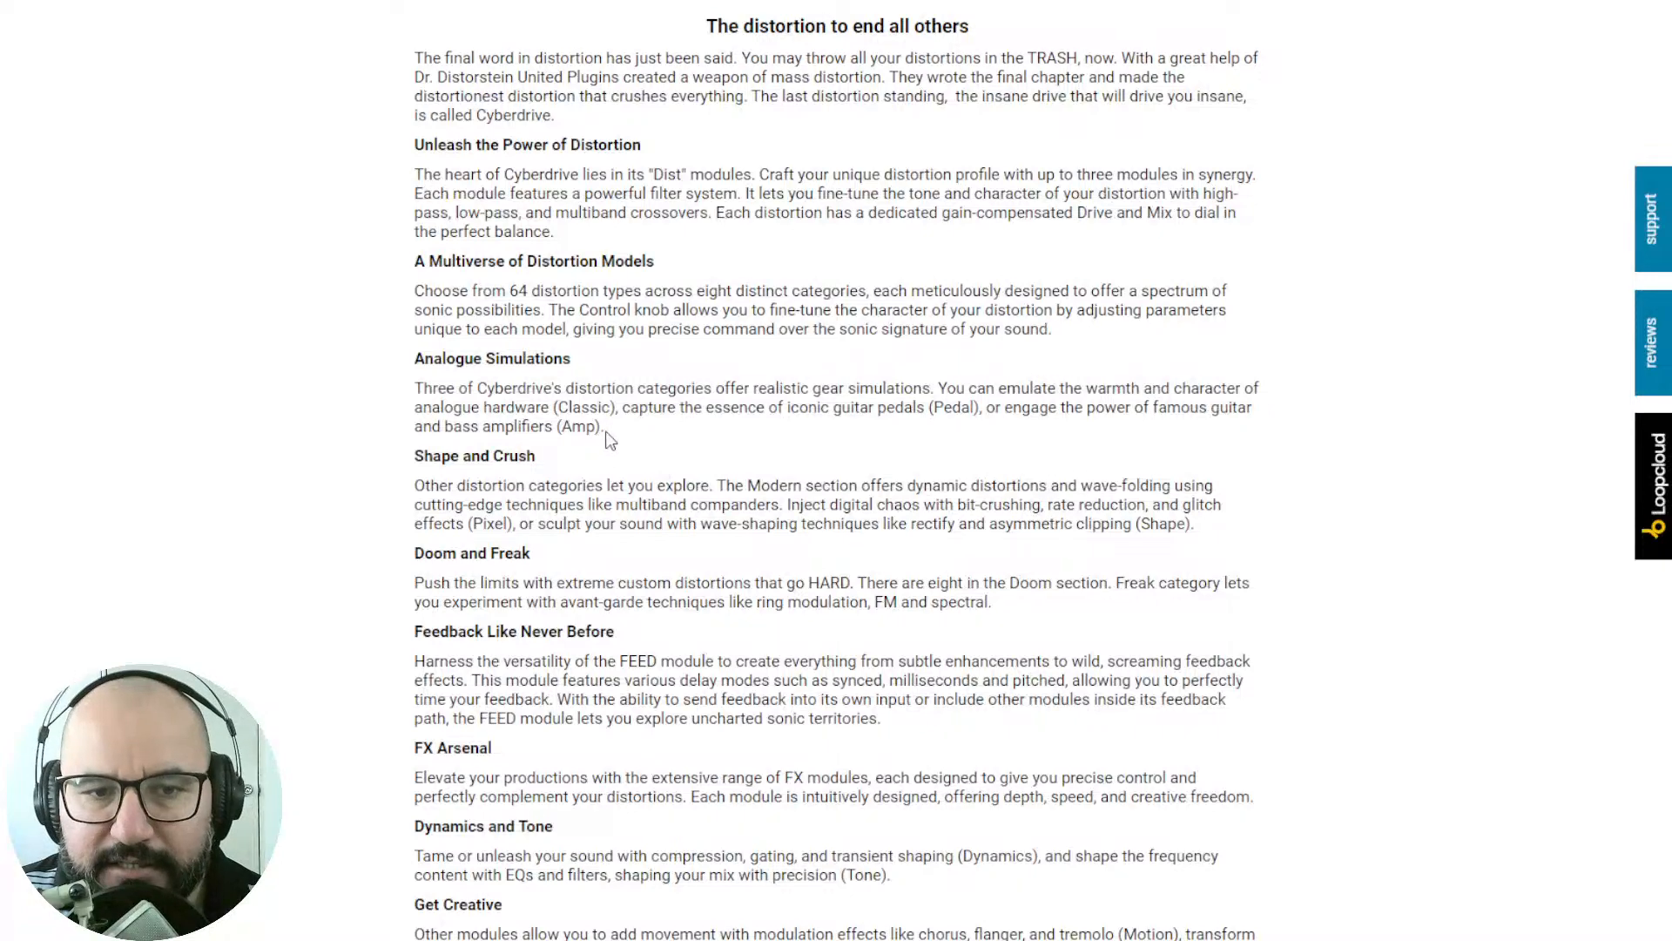
{"action": "scroll", "coordinate": [658, 468], "scroll_direction": "down", "scroll_amount": 1}
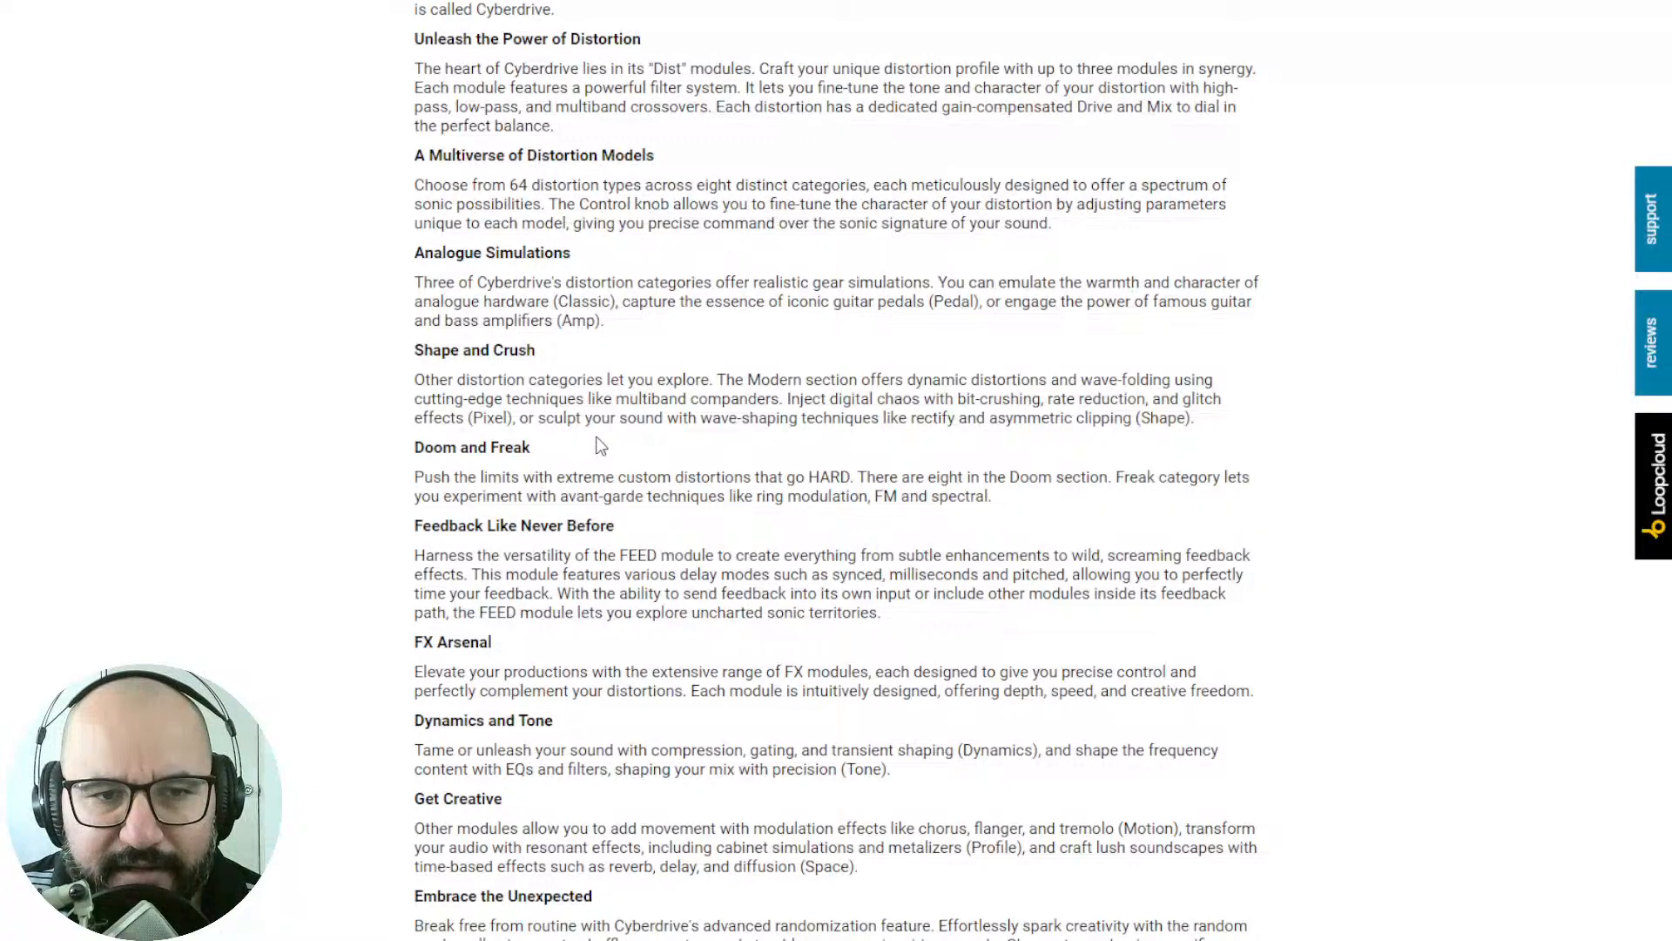
{"action": "scroll", "coordinate": [462, 361], "scroll_direction": "down", "scroll_amount": 1}
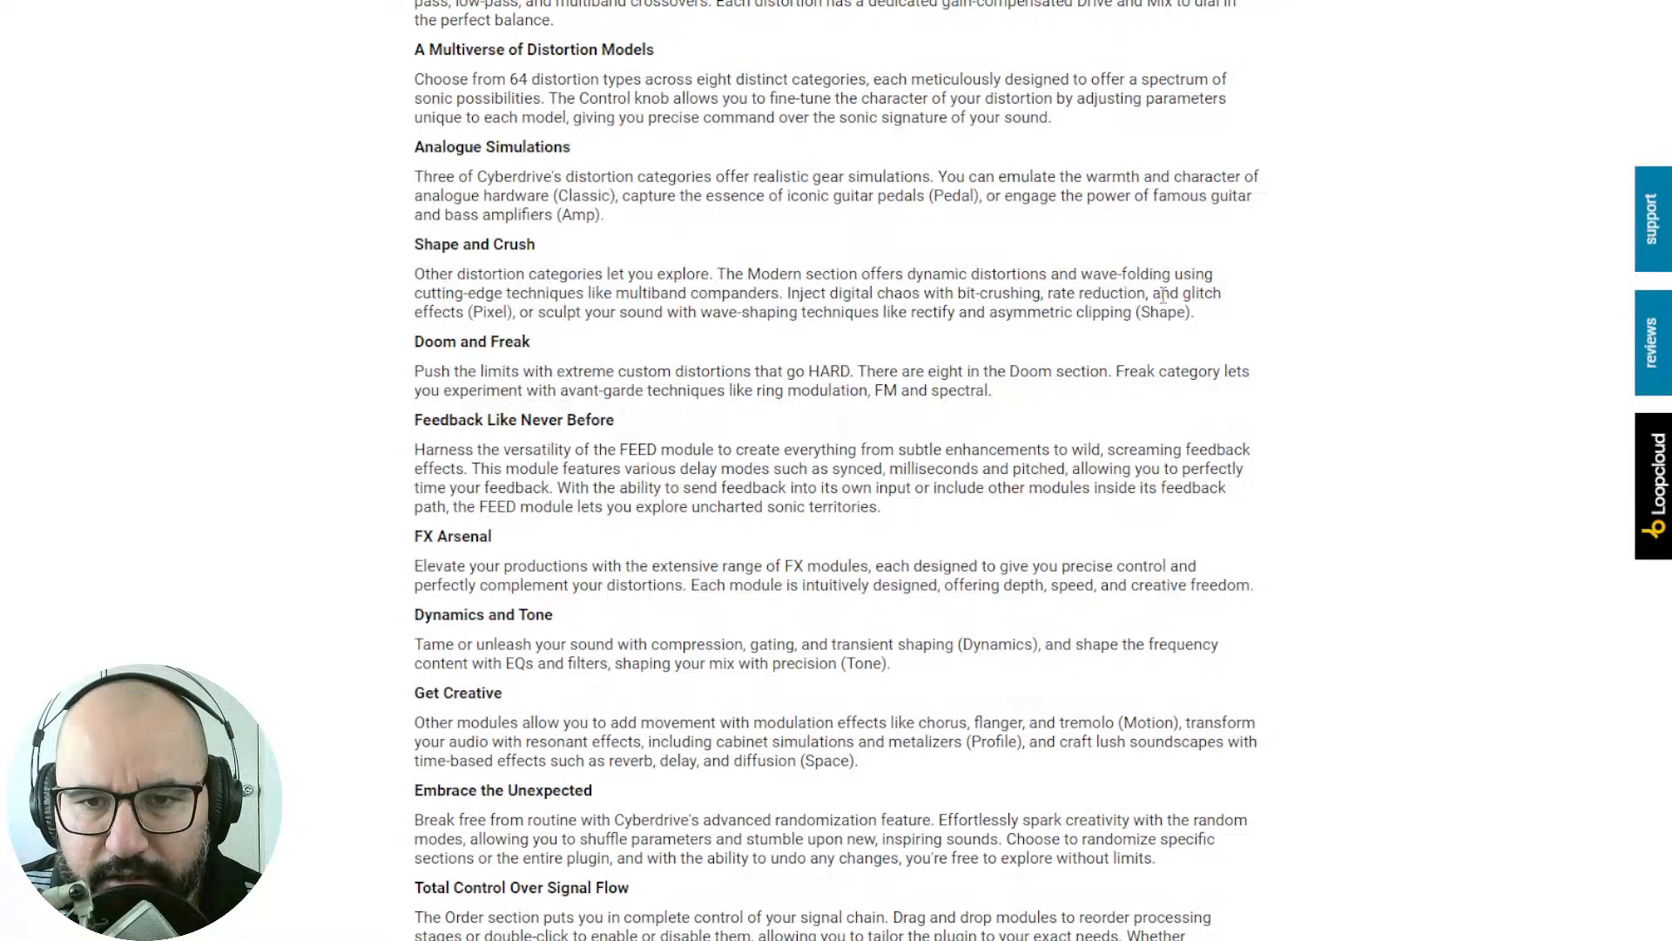
{"action": "scroll", "coordinate": [324, 390], "scroll_direction": "down", "scroll_amount": 1}
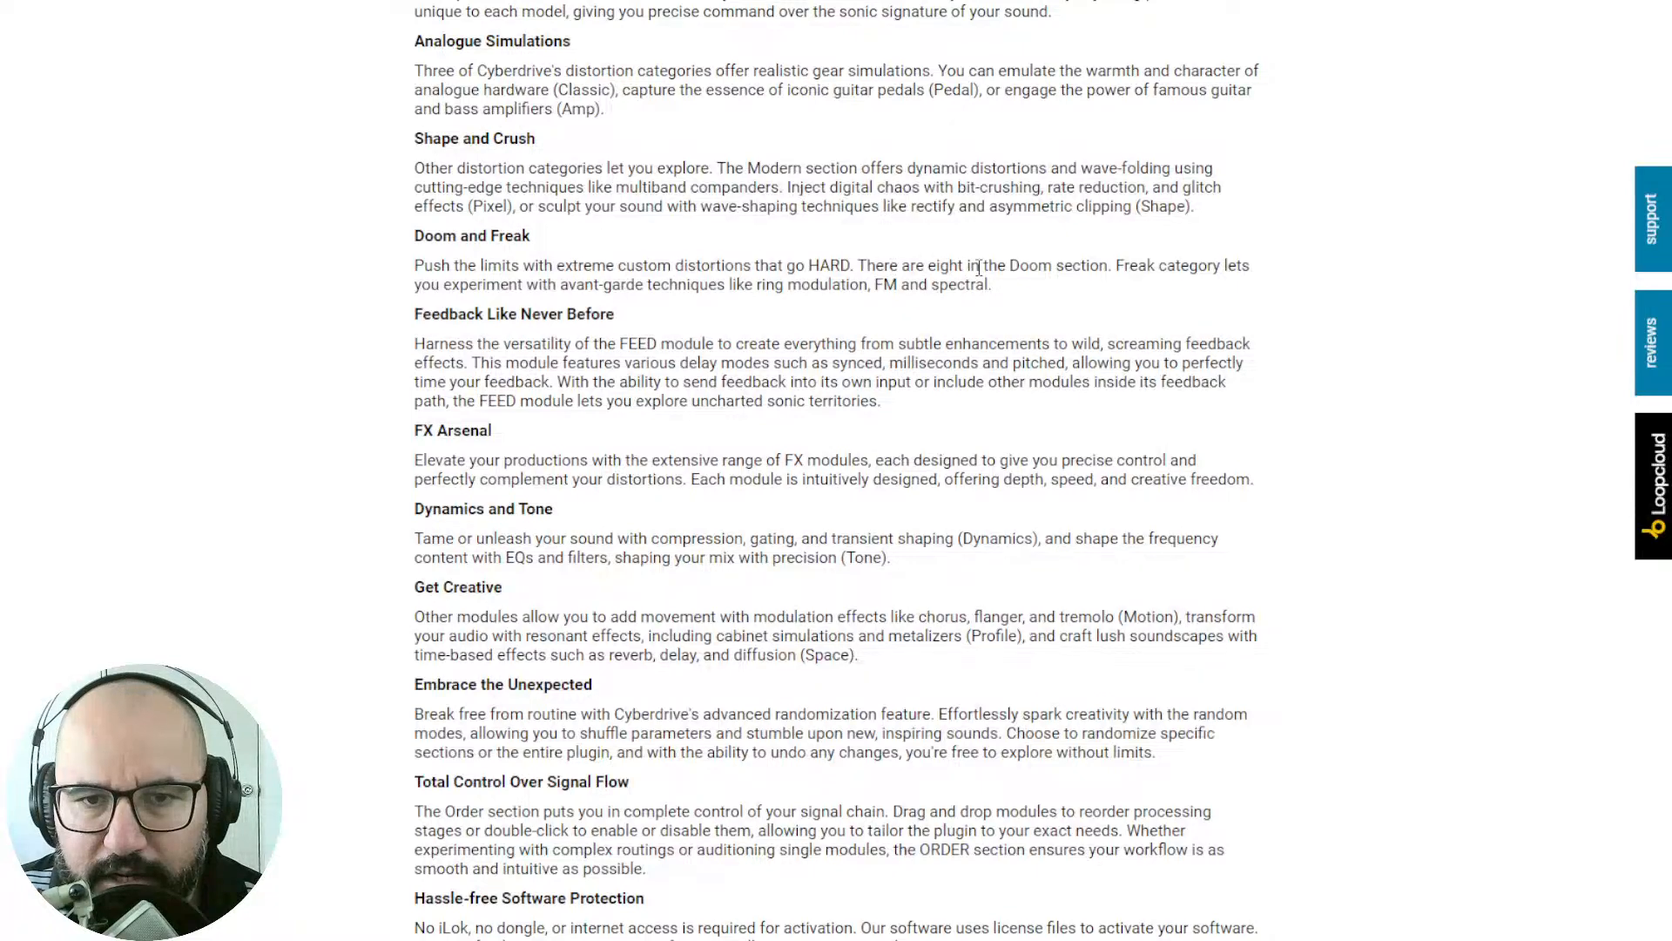
{"action": "scroll", "coordinate": [1057, 383], "scroll_direction": "down", "scroll_amount": 1}
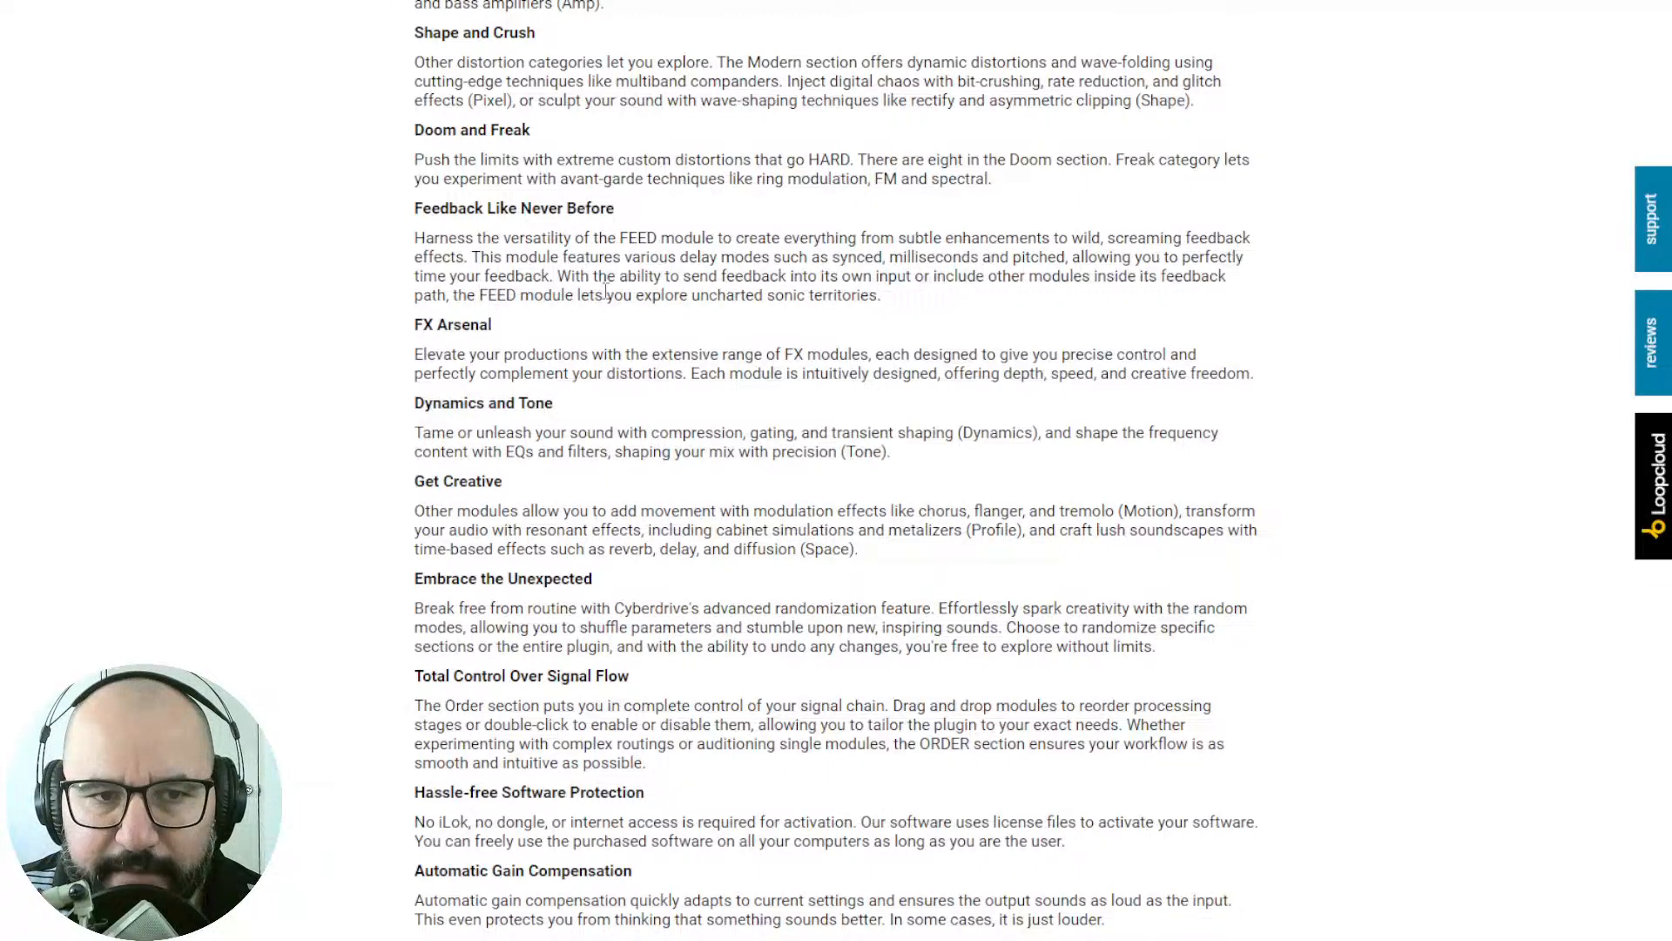
{"action": "scroll", "coordinate": [503, 401], "scroll_direction": "down", "scroll_amount": 1}
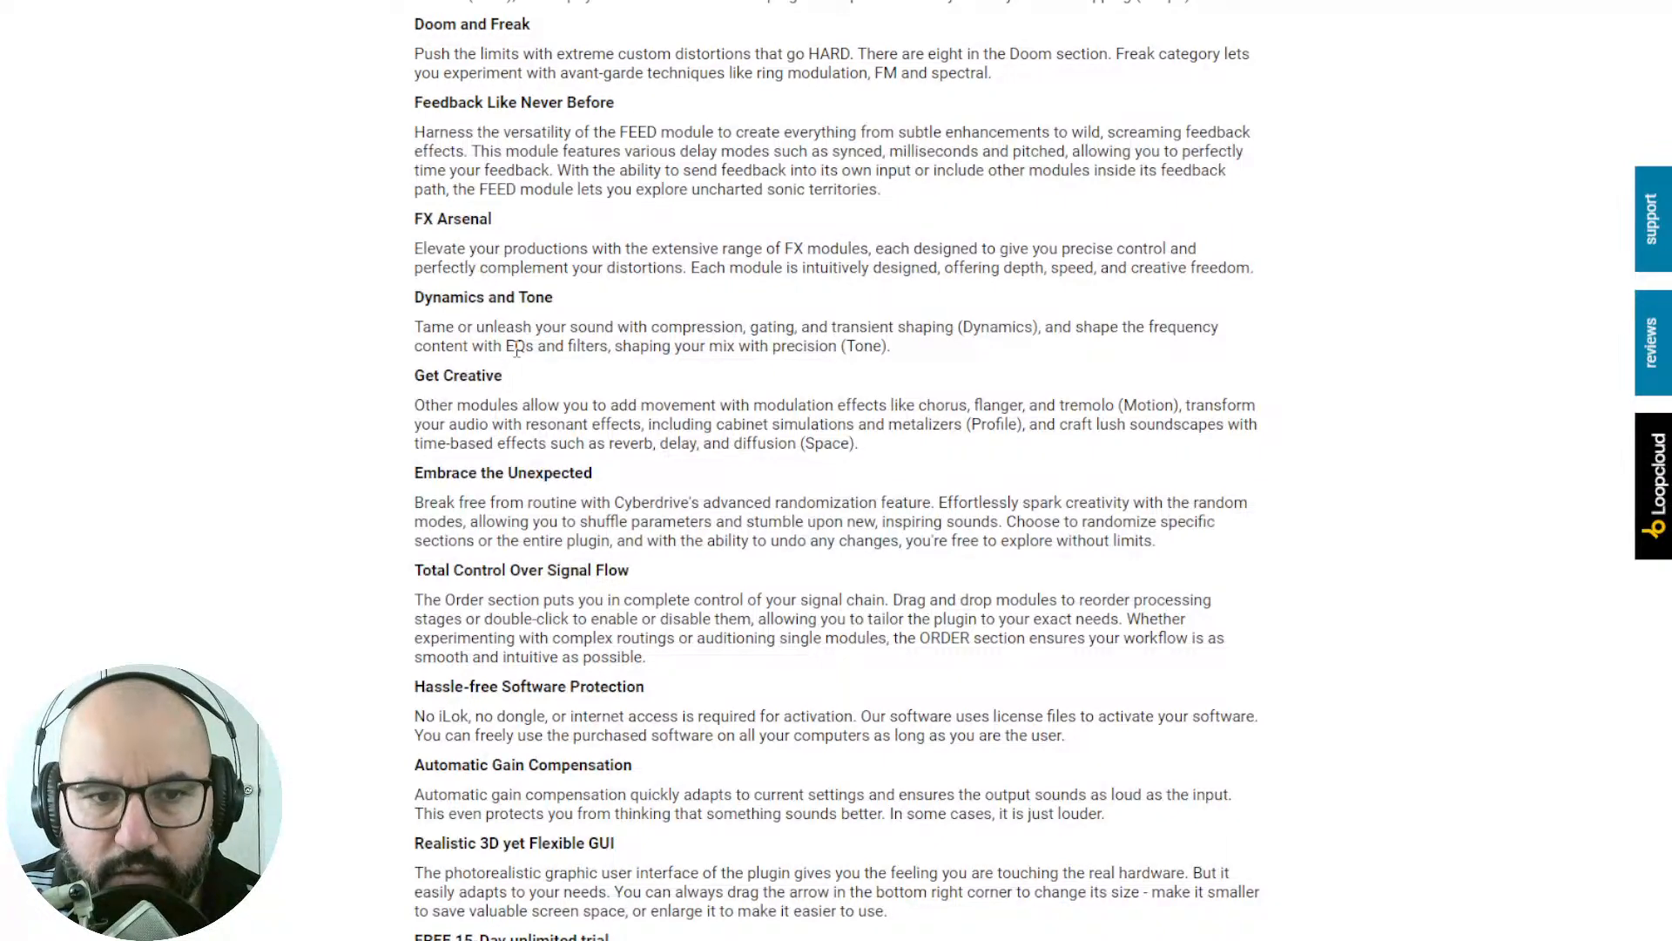
{"action": "scroll", "coordinate": [673, 387], "scroll_direction": "down", "scroll_amount": 2}
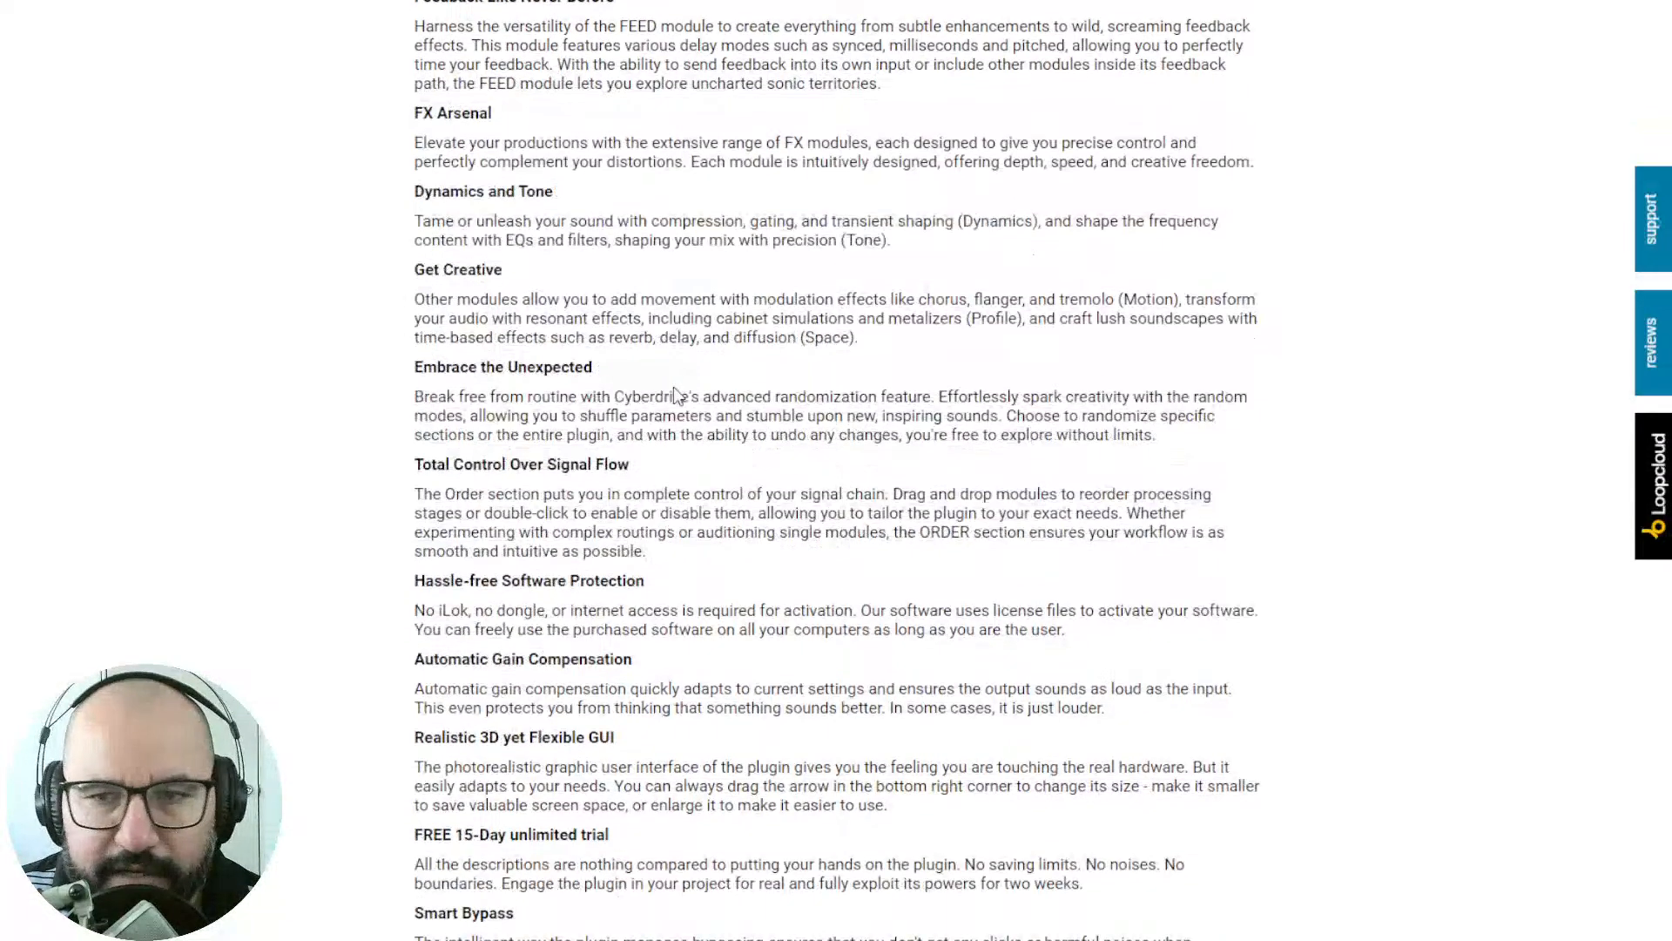
{"action": "scroll", "coordinate": [672, 387], "scroll_direction": "down", "scroll_amount": 1}
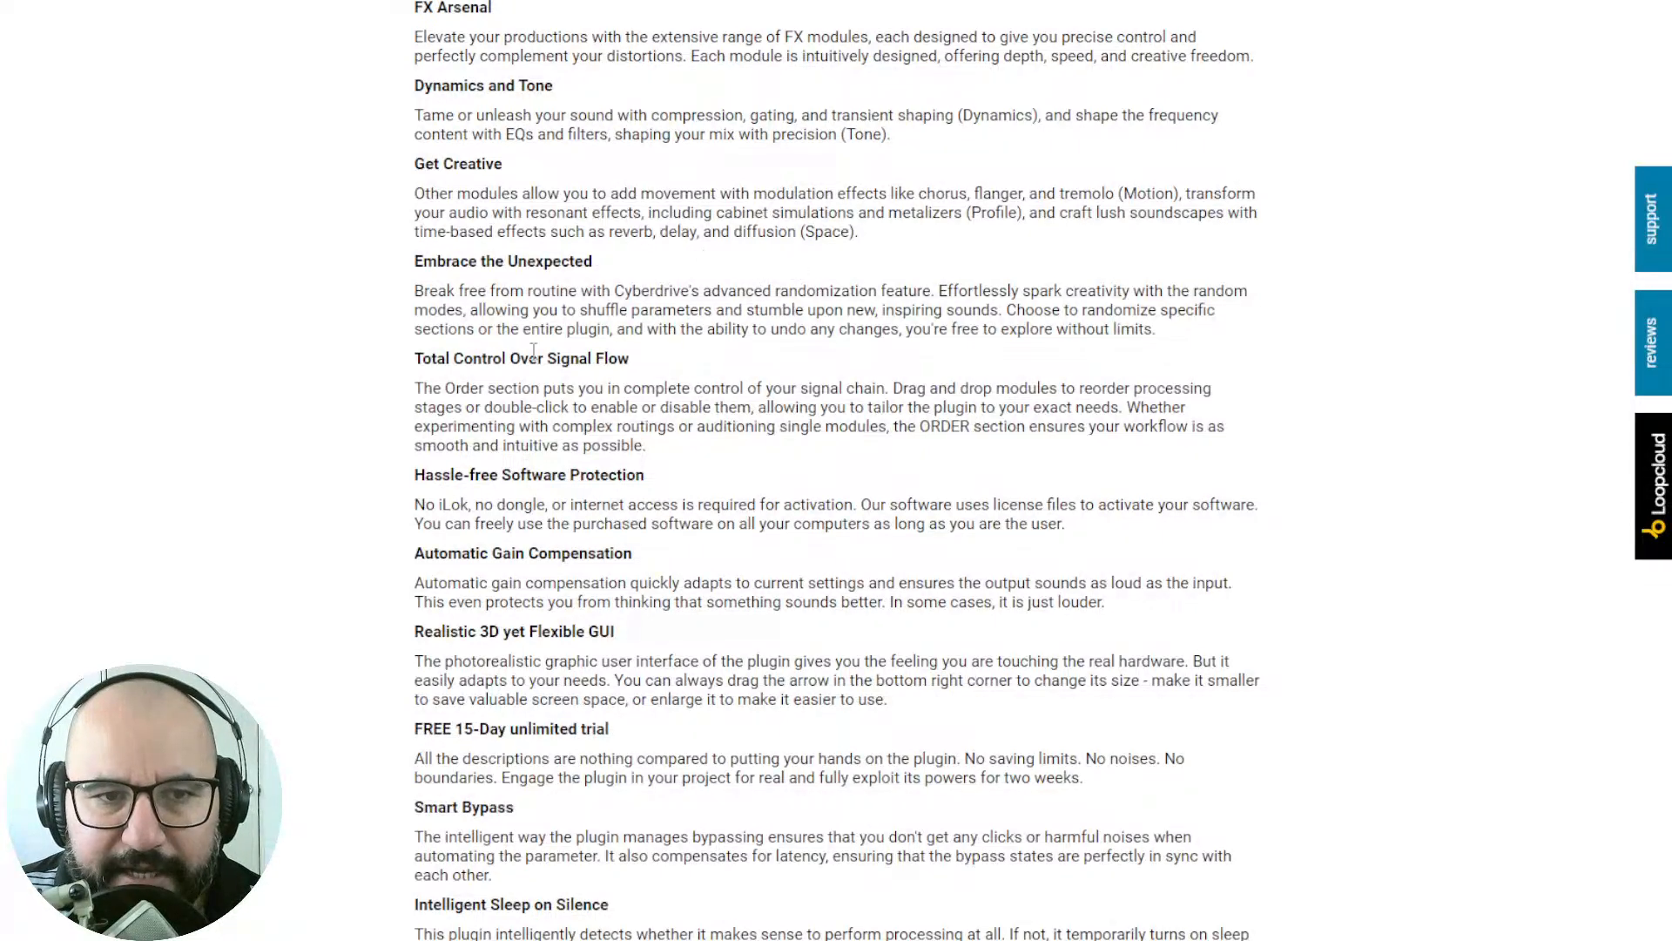
{"action": "scroll", "coordinate": [313, 469], "scroll_direction": "down", "scroll_amount": 1}
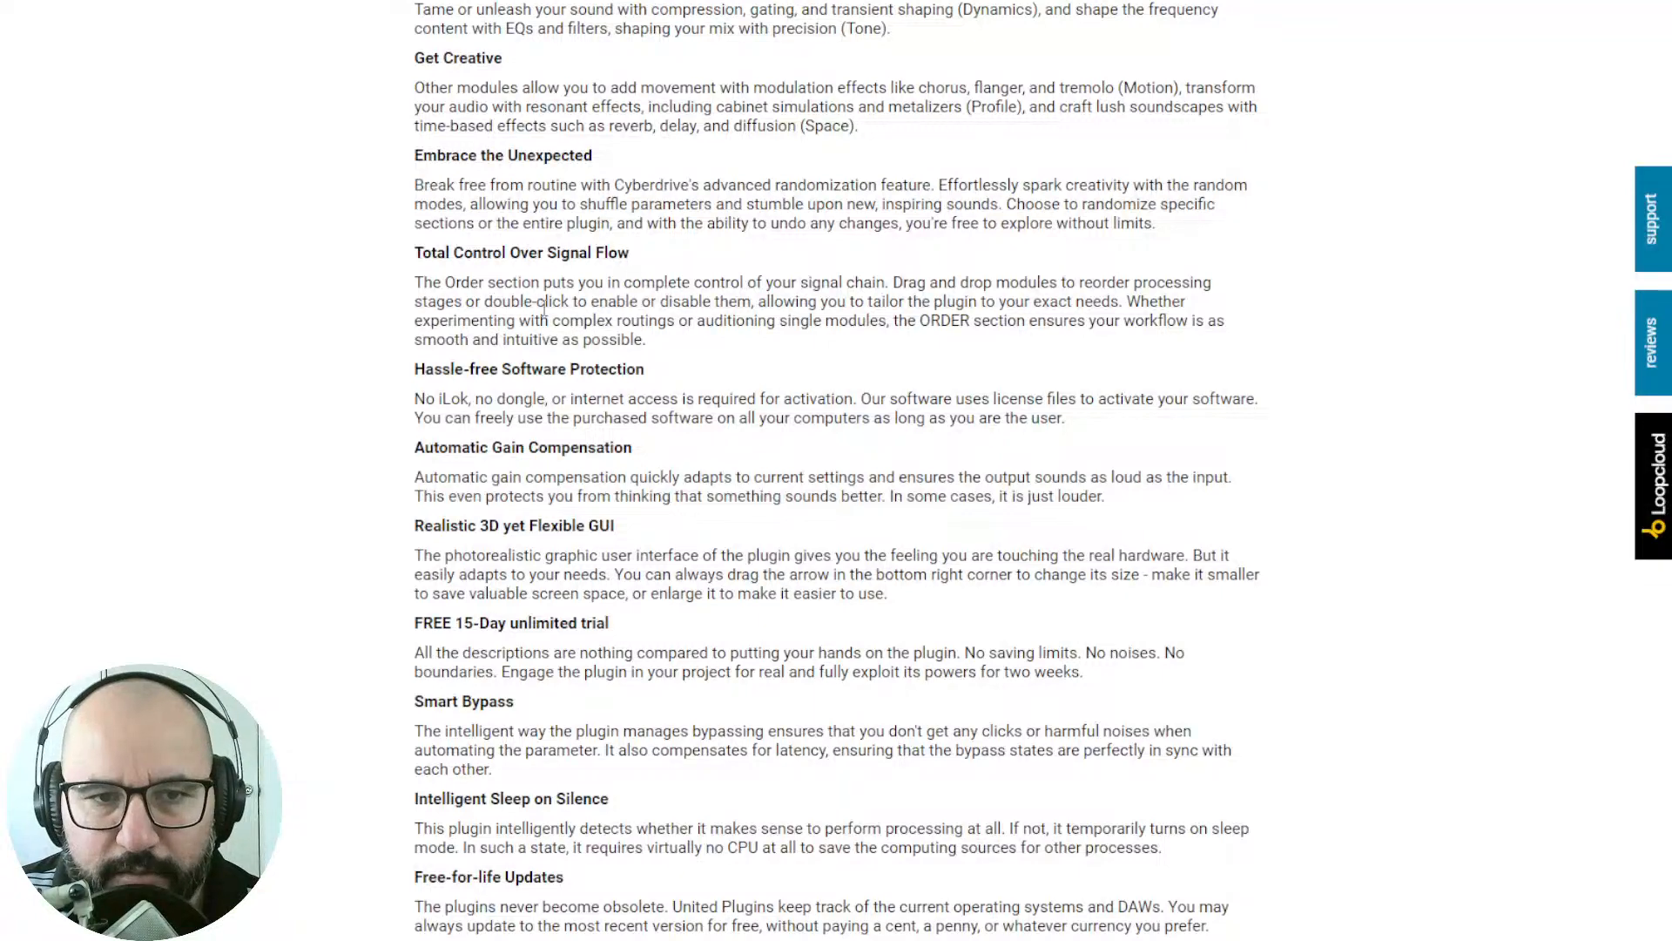
{"action": "scroll", "coordinate": [342, 432], "scroll_direction": "down", "scroll_amount": 1}
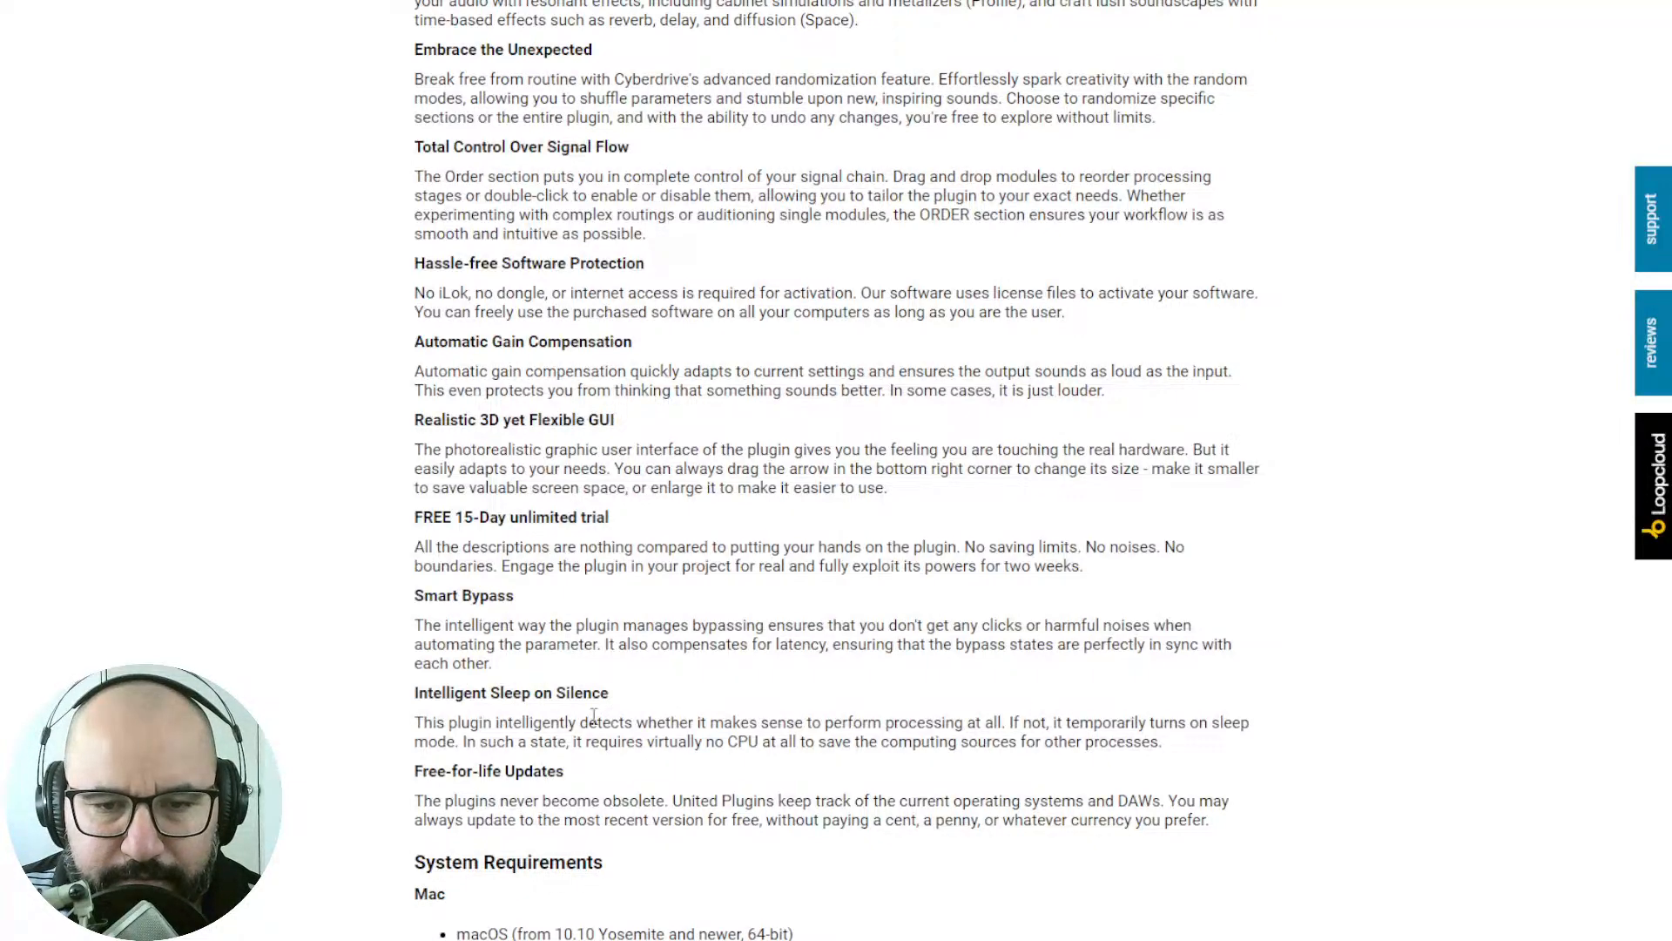
{"action": "scroll", "coordinate": [655, 719], "scroll_direction": "down", "scroll_amount": 1}
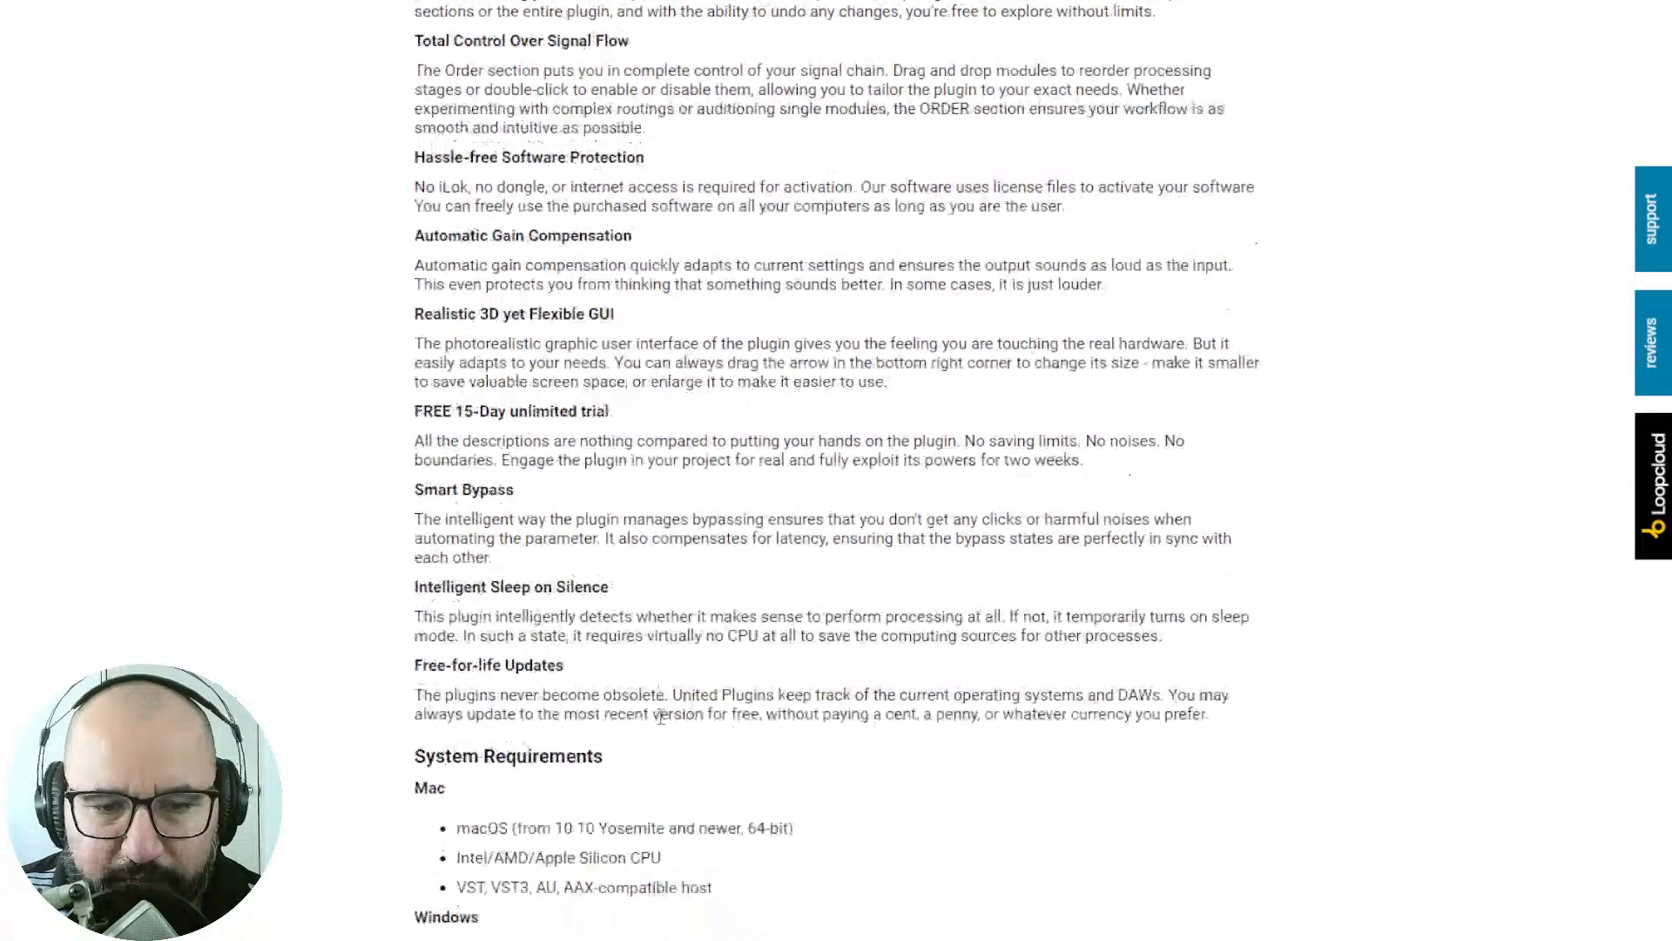
{"action": "scroll", "coordinate": [497, 873], "scroll_direction": "down", "scroll_amount": 1}
{"action": "scroll", "coordinate": [540, 821], "scroll_direction": "down", "scroll_amount": 1}
{"action": "scroll", "coordinate": [540, 820], "scroll_direction": "up", "scroll_amount": 7}
{"action": "scroll", "coordinate": [540, 820], "scroll_direction": "up", "scroll_amount": 3}
{"action": "scroll", "coordinate": [540, 820], "scroll_direction": "up", "scroll_amount": 2}
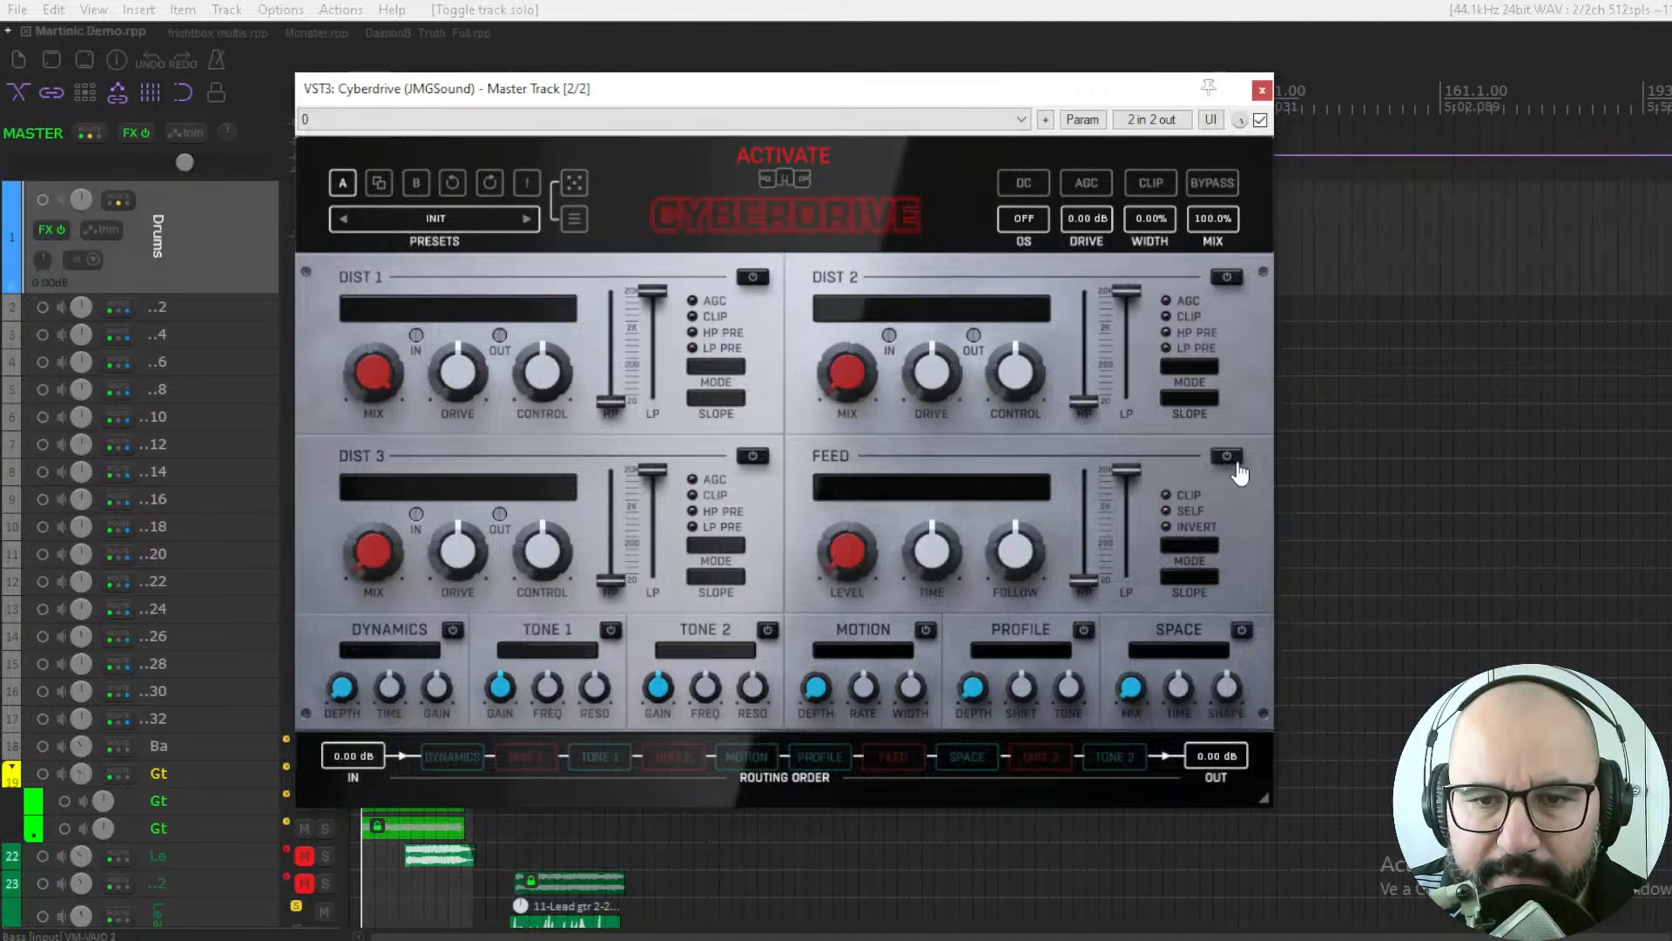
Step: Toggle the Dist 1, Dist 2 and Feed modules on and off one at a time
{"action": "left_click", "coordinate": [752, 278]}
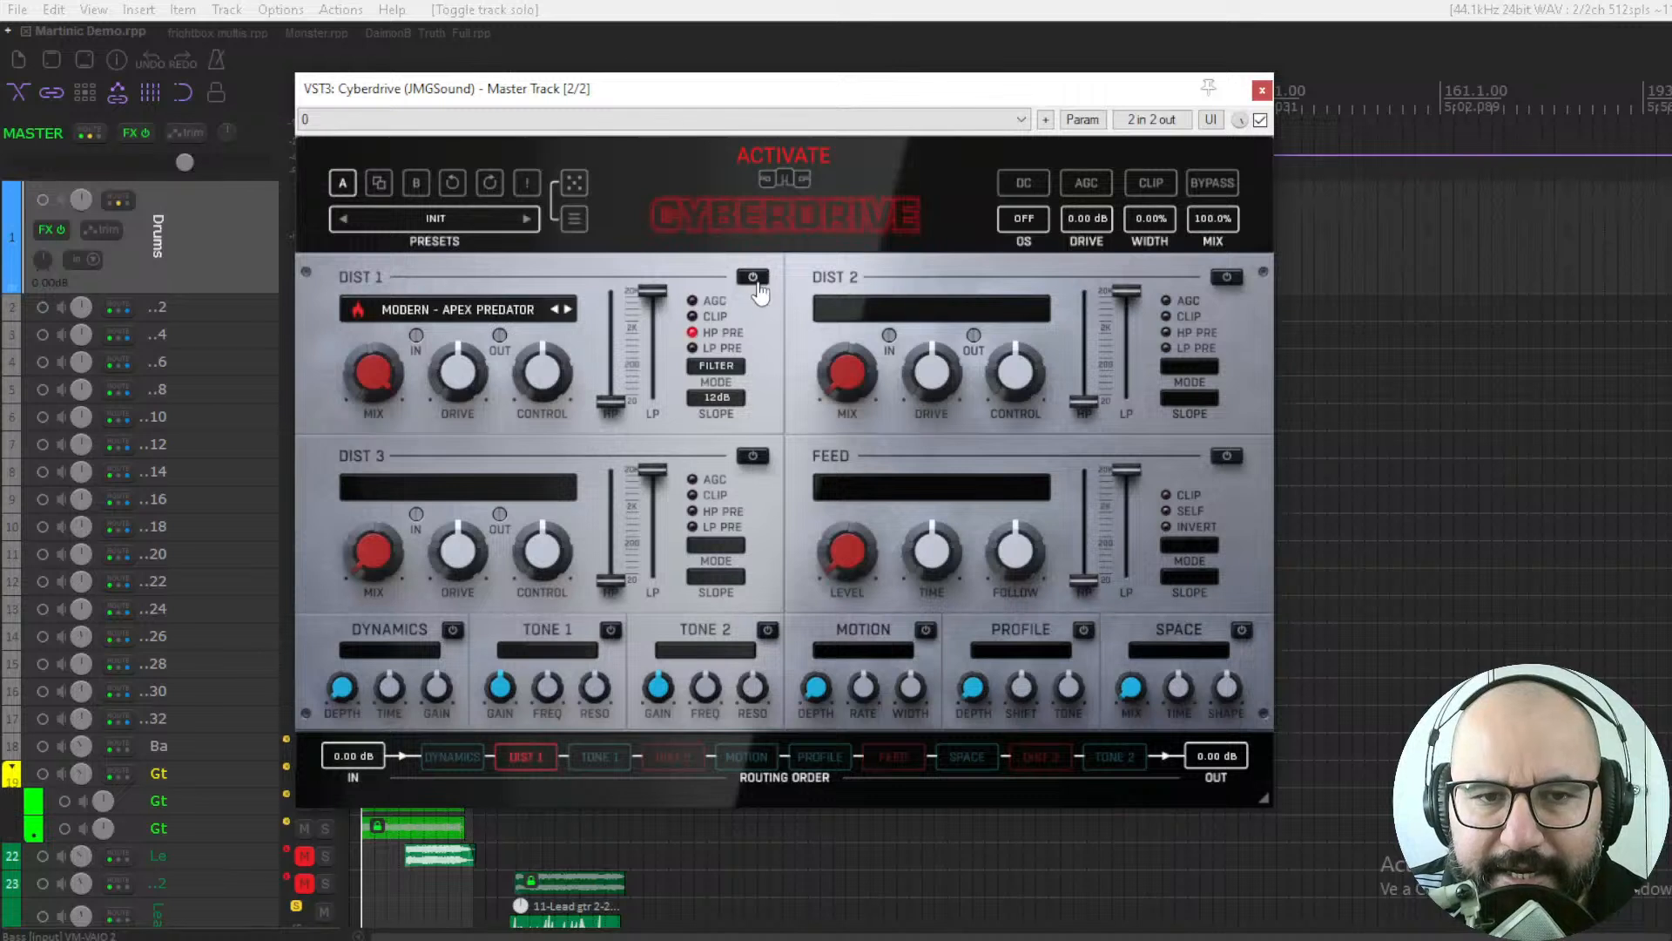
{"action": "left_click", "coordinate": [753, 278]}
{"action": "left_click", "coordinate": [1226, 277]}
{"action": "left_click", "coordinate": [1227, 277]}
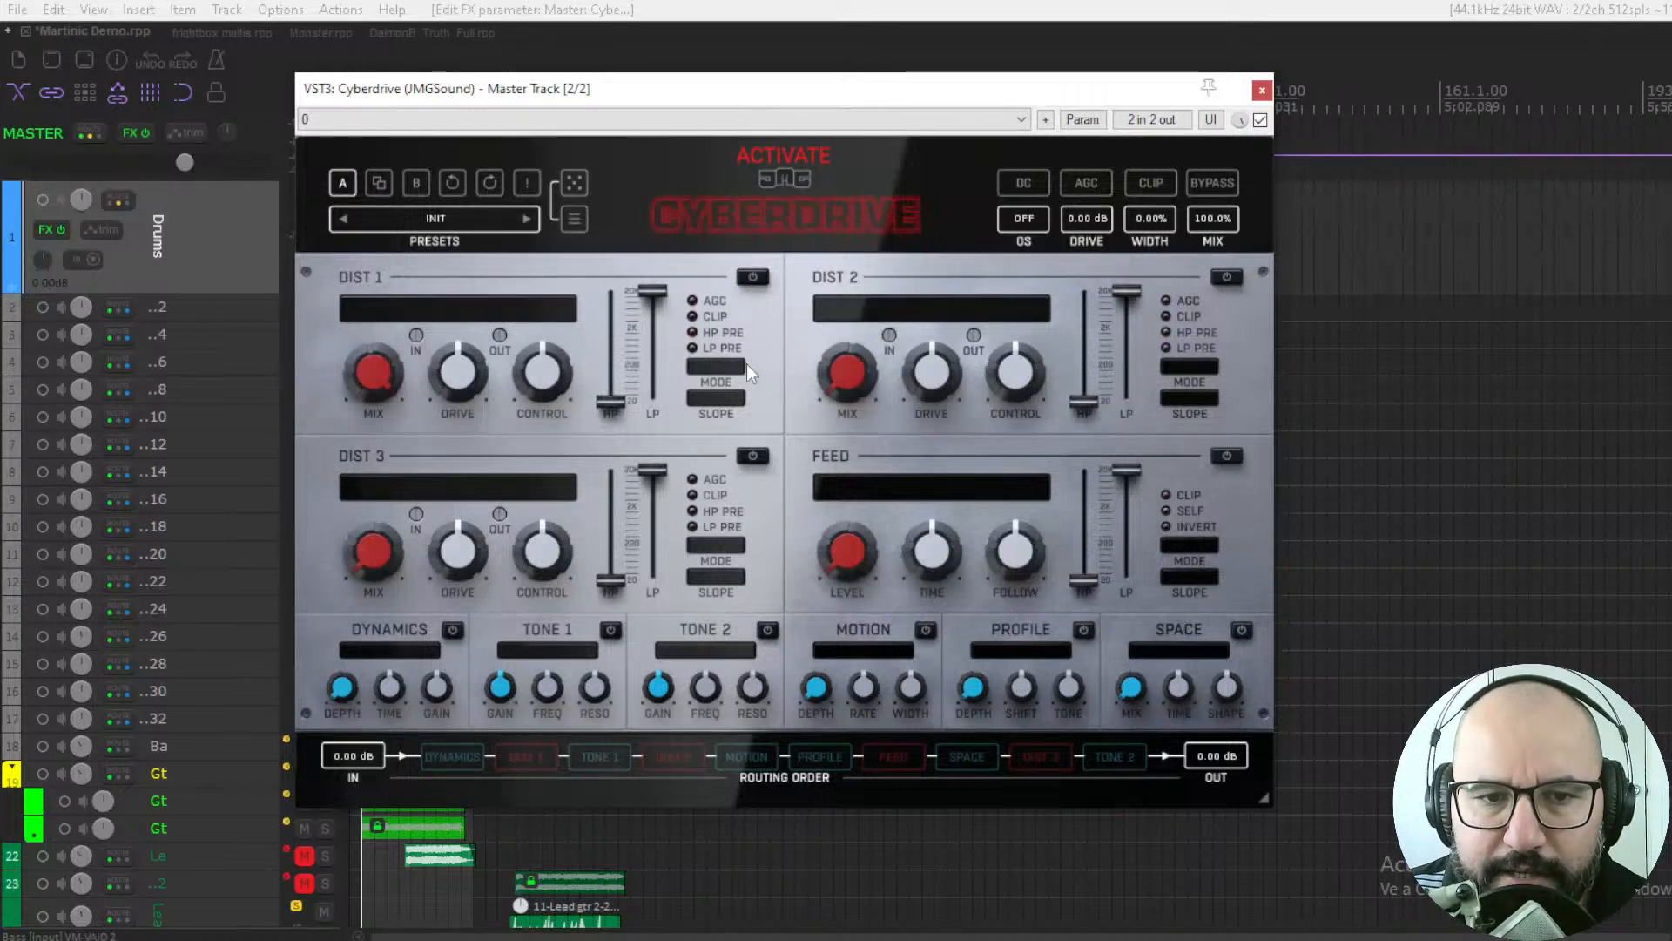
{"action": "left_click", "coordinate": [1227, 455]}
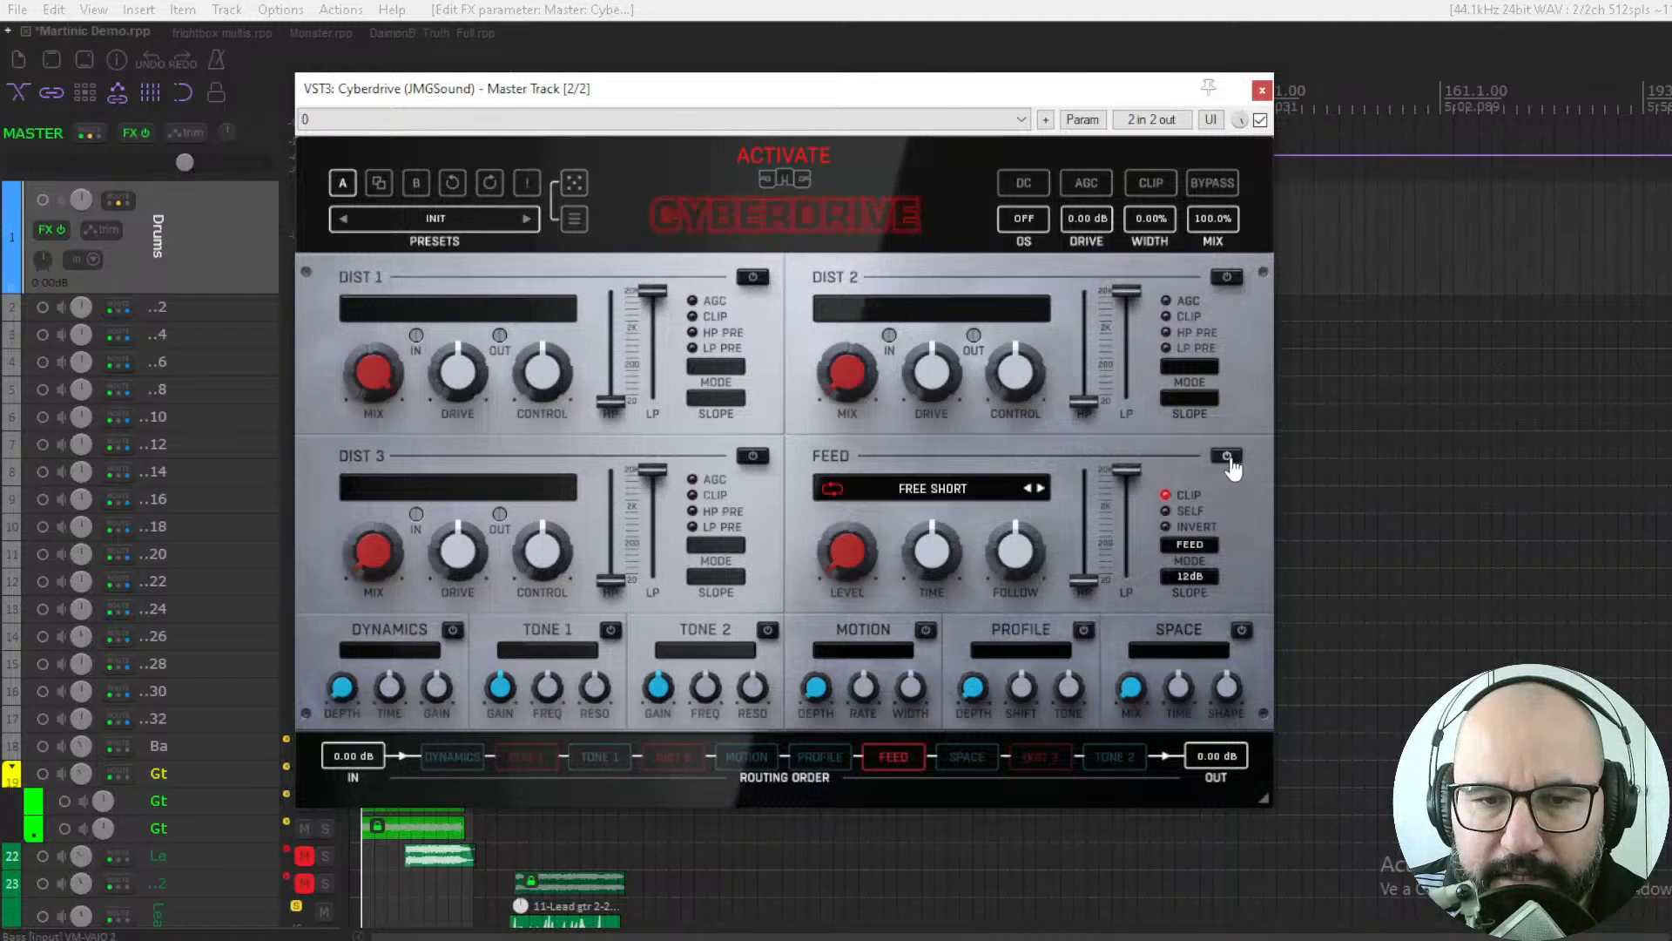
{"action": "left_click", "coordinate": [1226, 456]}
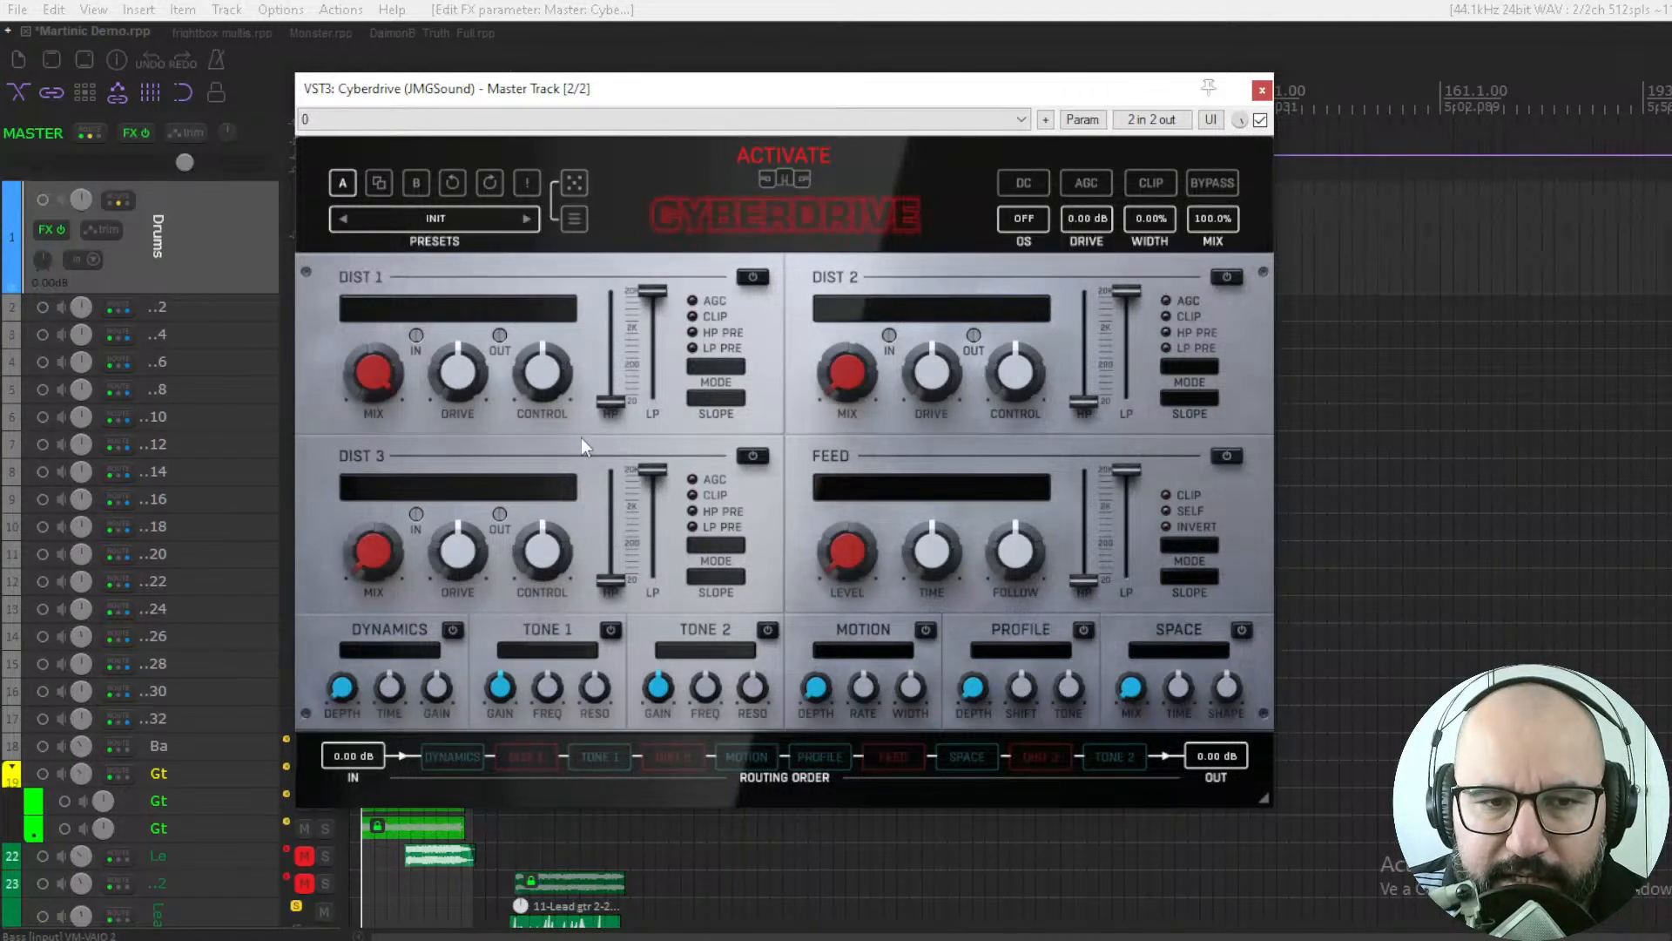
Step: Enable the Dist 1 module and examine its available distortion models, from Classic to Freak
{"action": "left_click", "coordinate": [755, 288]}
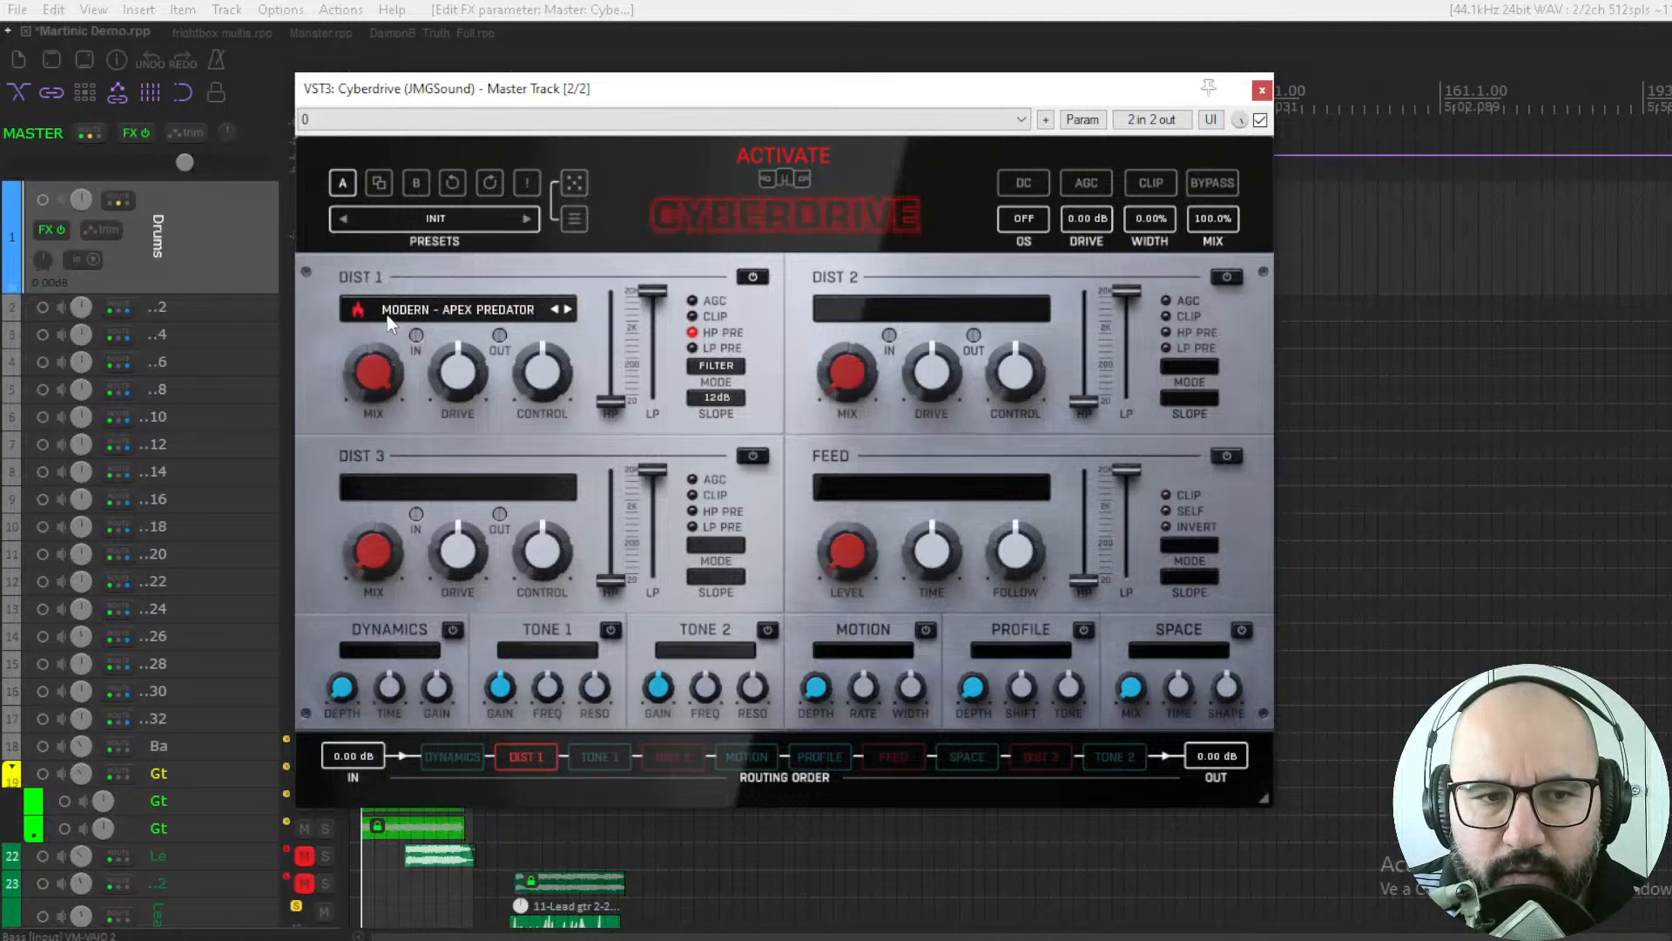
{"action": "left_click", "coordinate": [480, 314]}
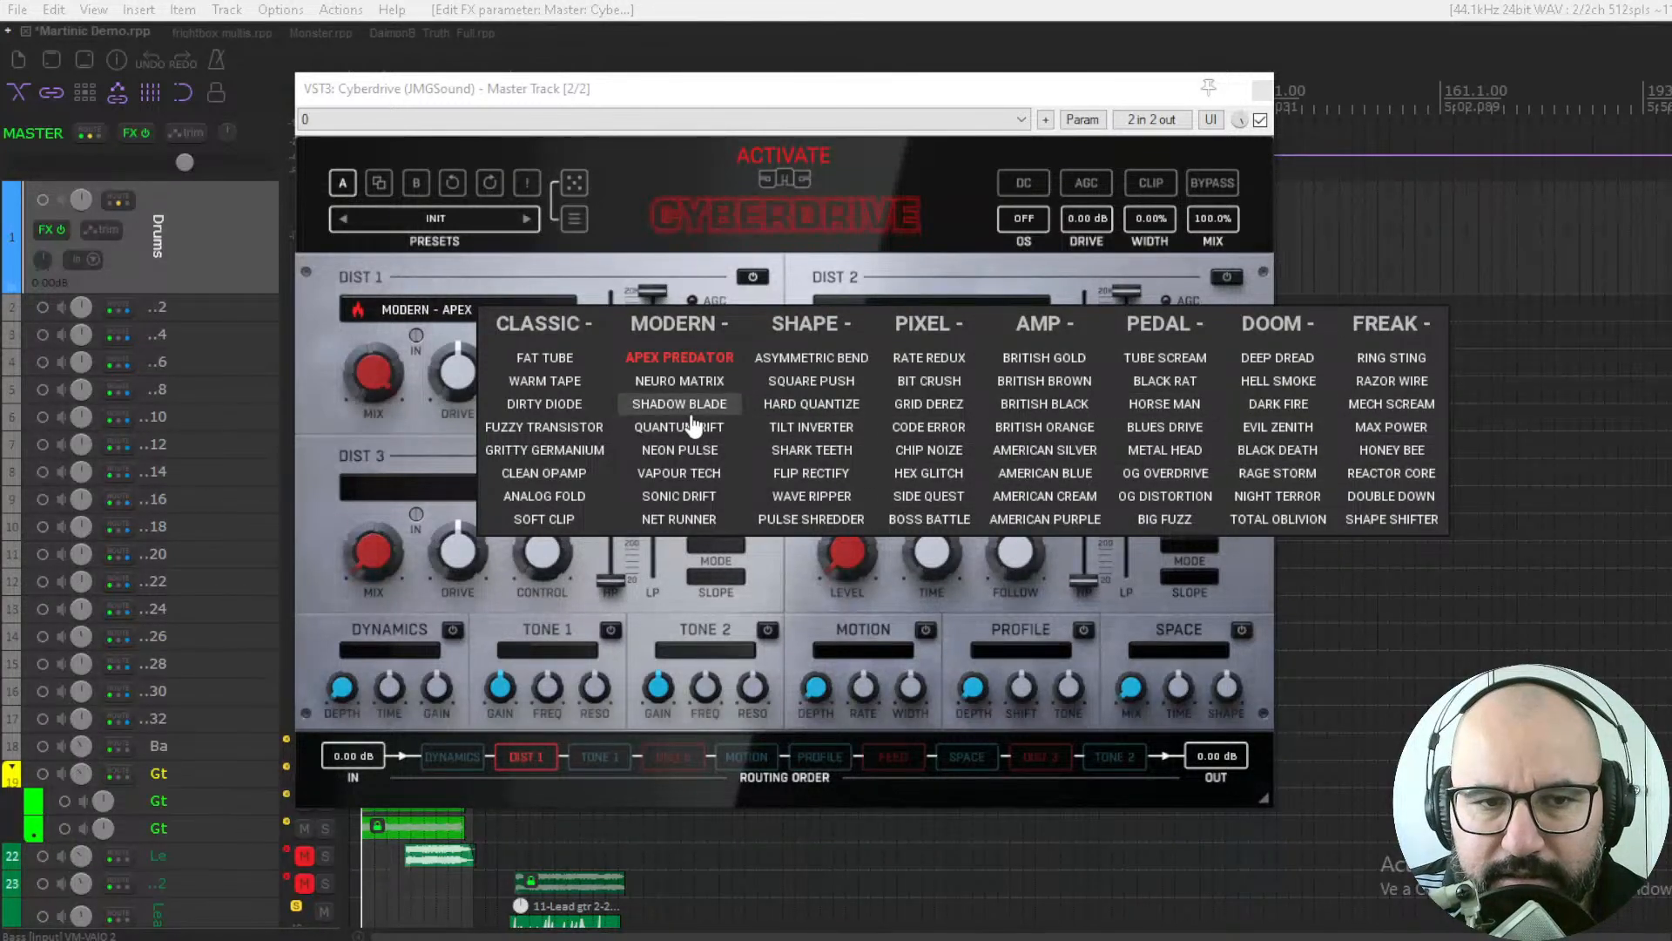
{"action": "left_click", "coordinate": [436, 320]}
Step: Try lowering Dist 1's Control amount to 34.4% and restore it to 50
{"action": "mouse_move", "coordinate": [380, 366]}
{"action": "left_mouse_down"}
{"action": "mouse_move", "coordinate": [379, 575]}
{"action": "mouse_move", "coordinate": [383, 372]}
{"action": "left_mouse_up"}
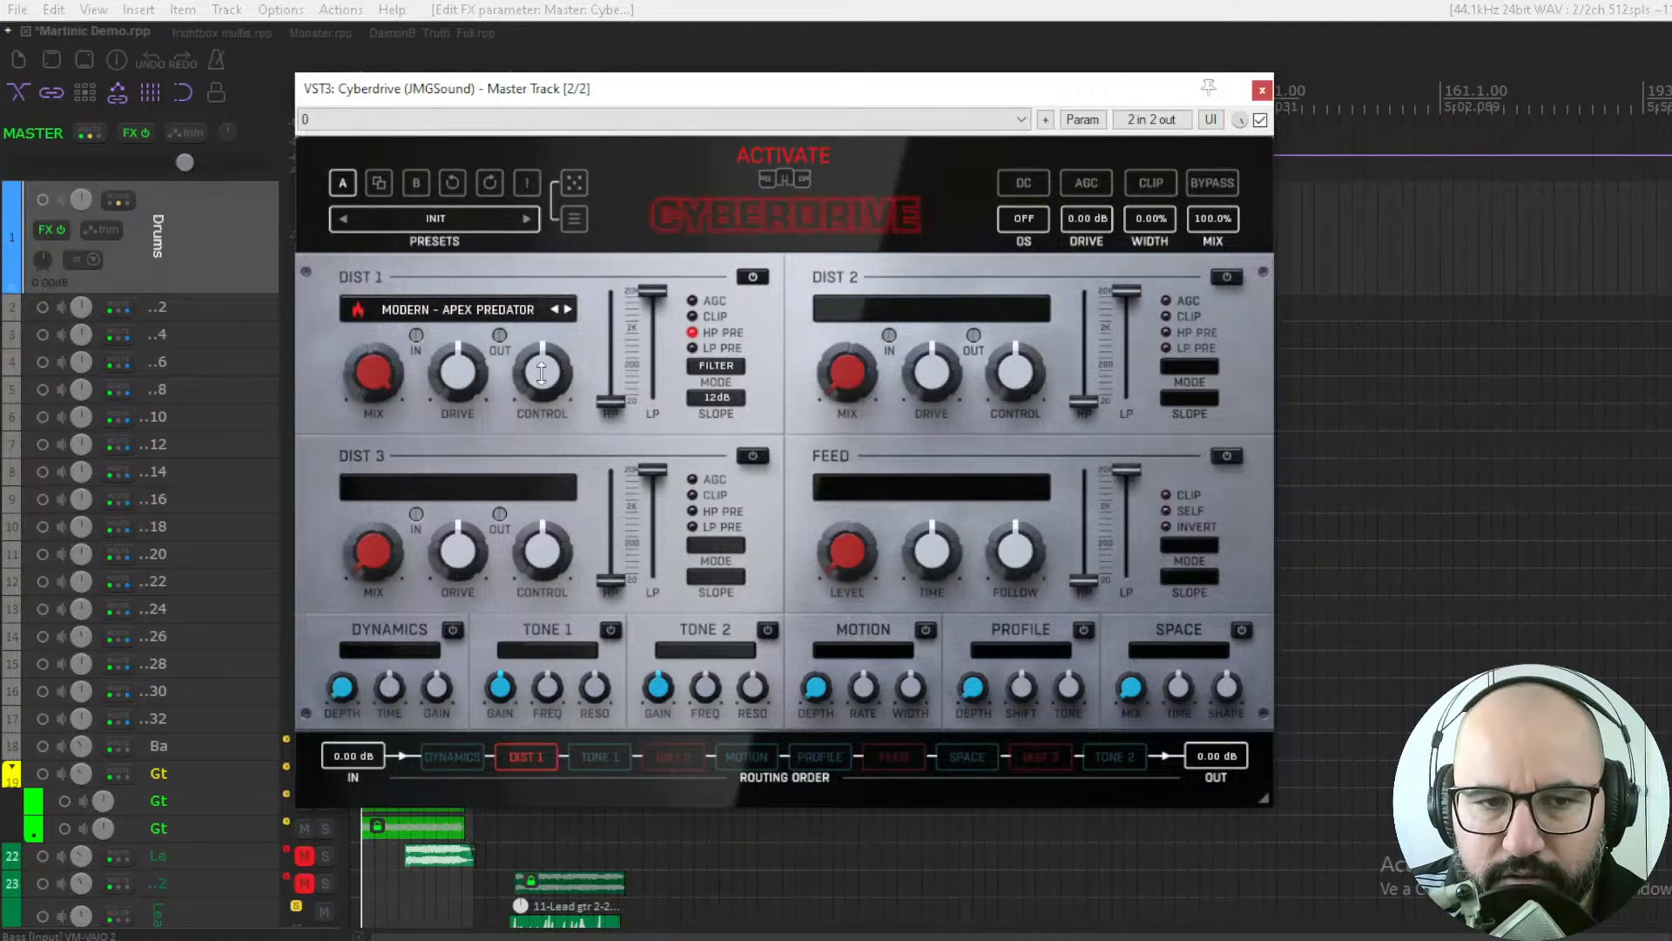
{"action": "left_click_drag", "start_coordinate": [542, 373], "coordinate": [541, 383]}
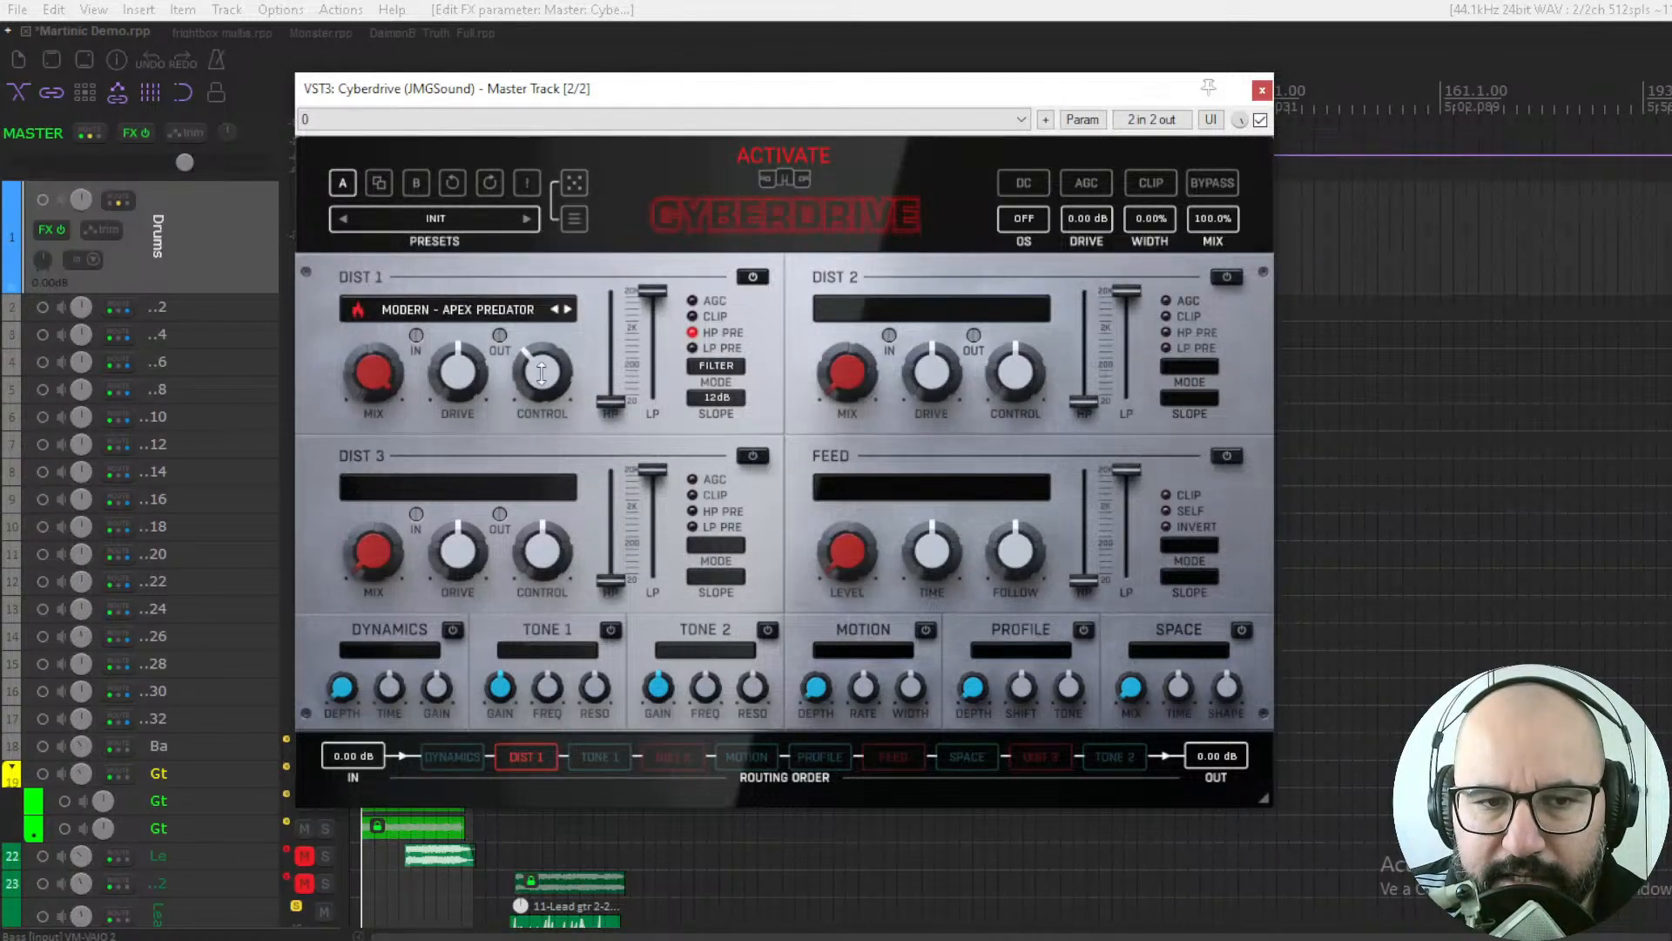
{"action": "double_click", "coordinate": [541, 373]}
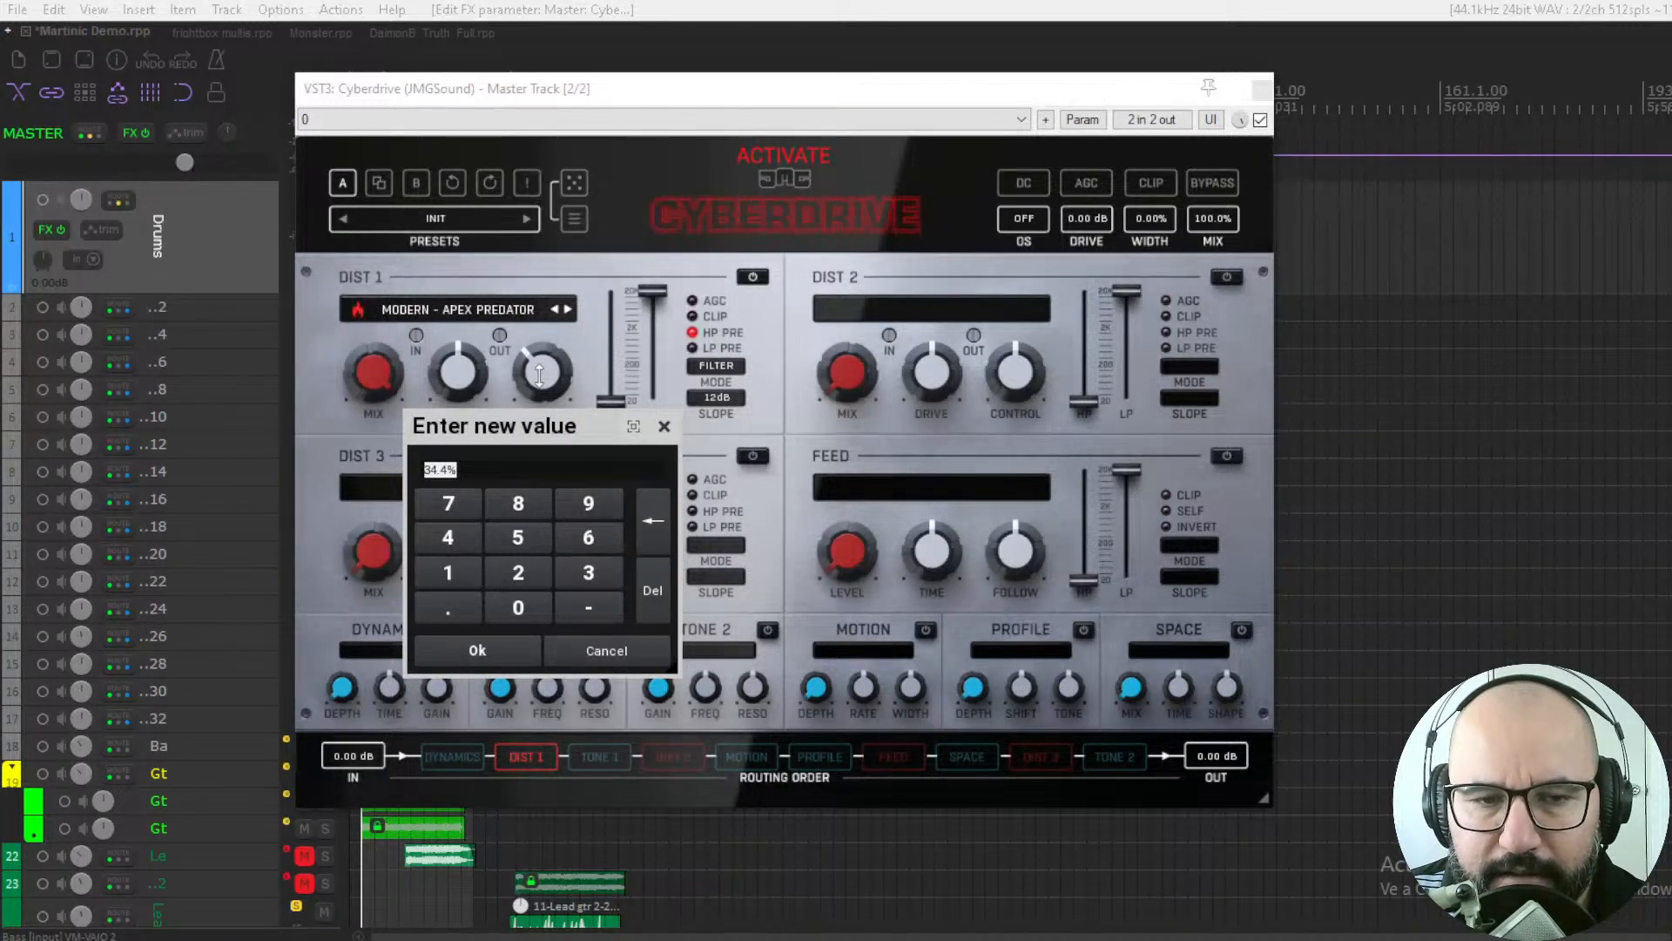
{"action": "type", "text": "50"}
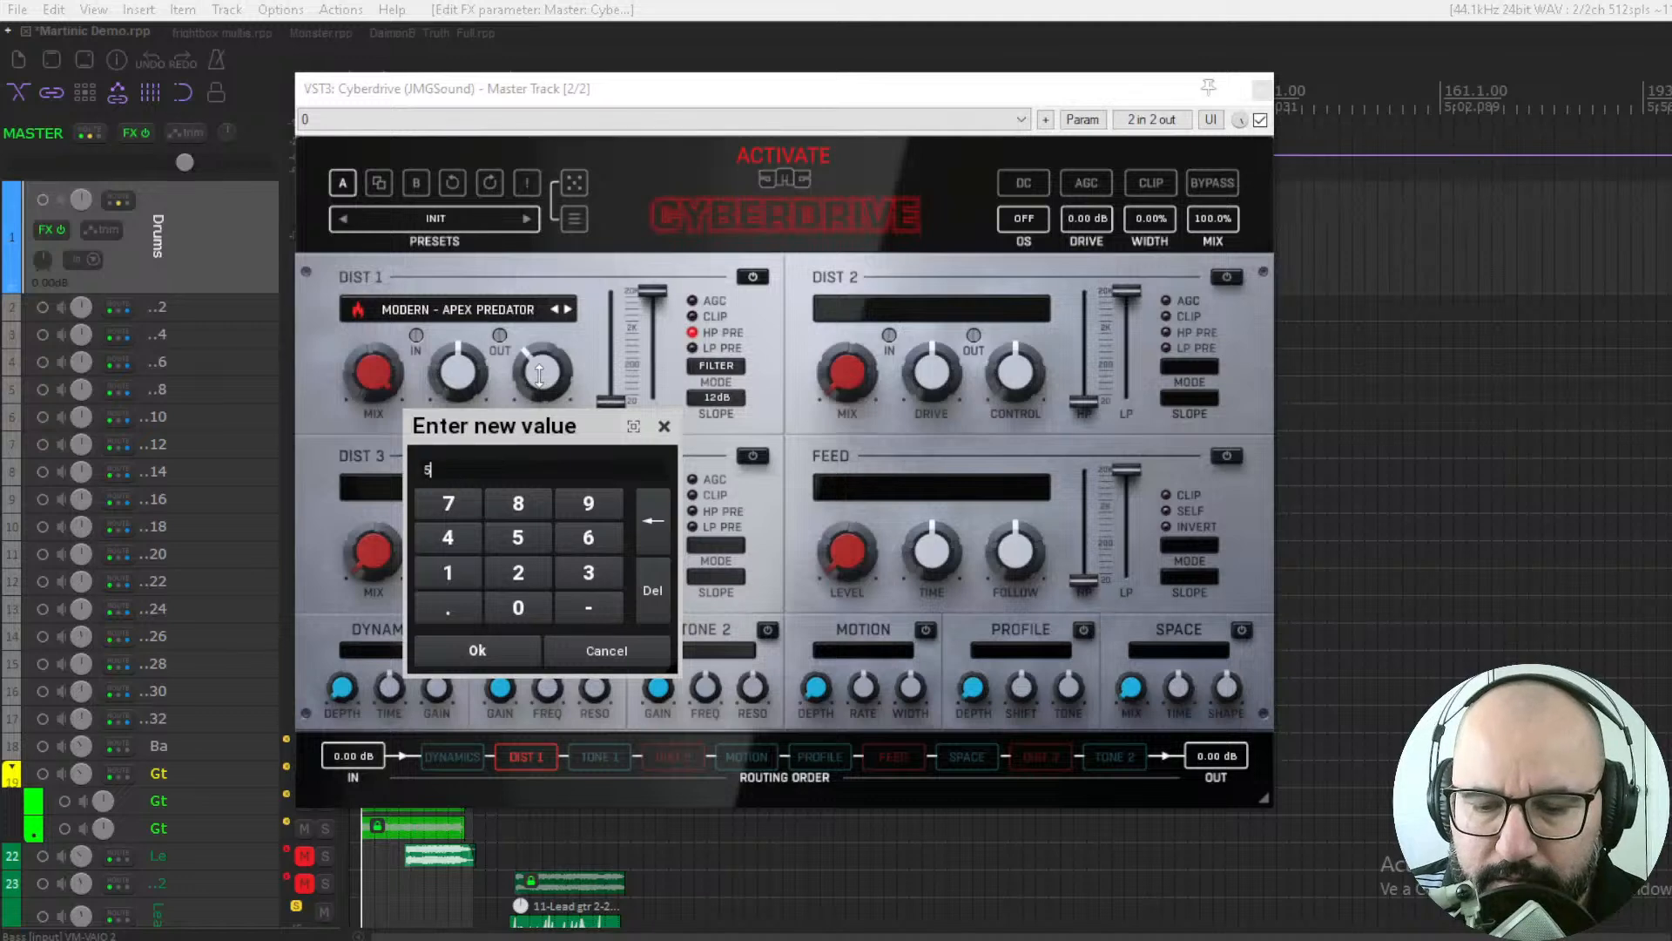
{"action": "key", "text": "Return"}
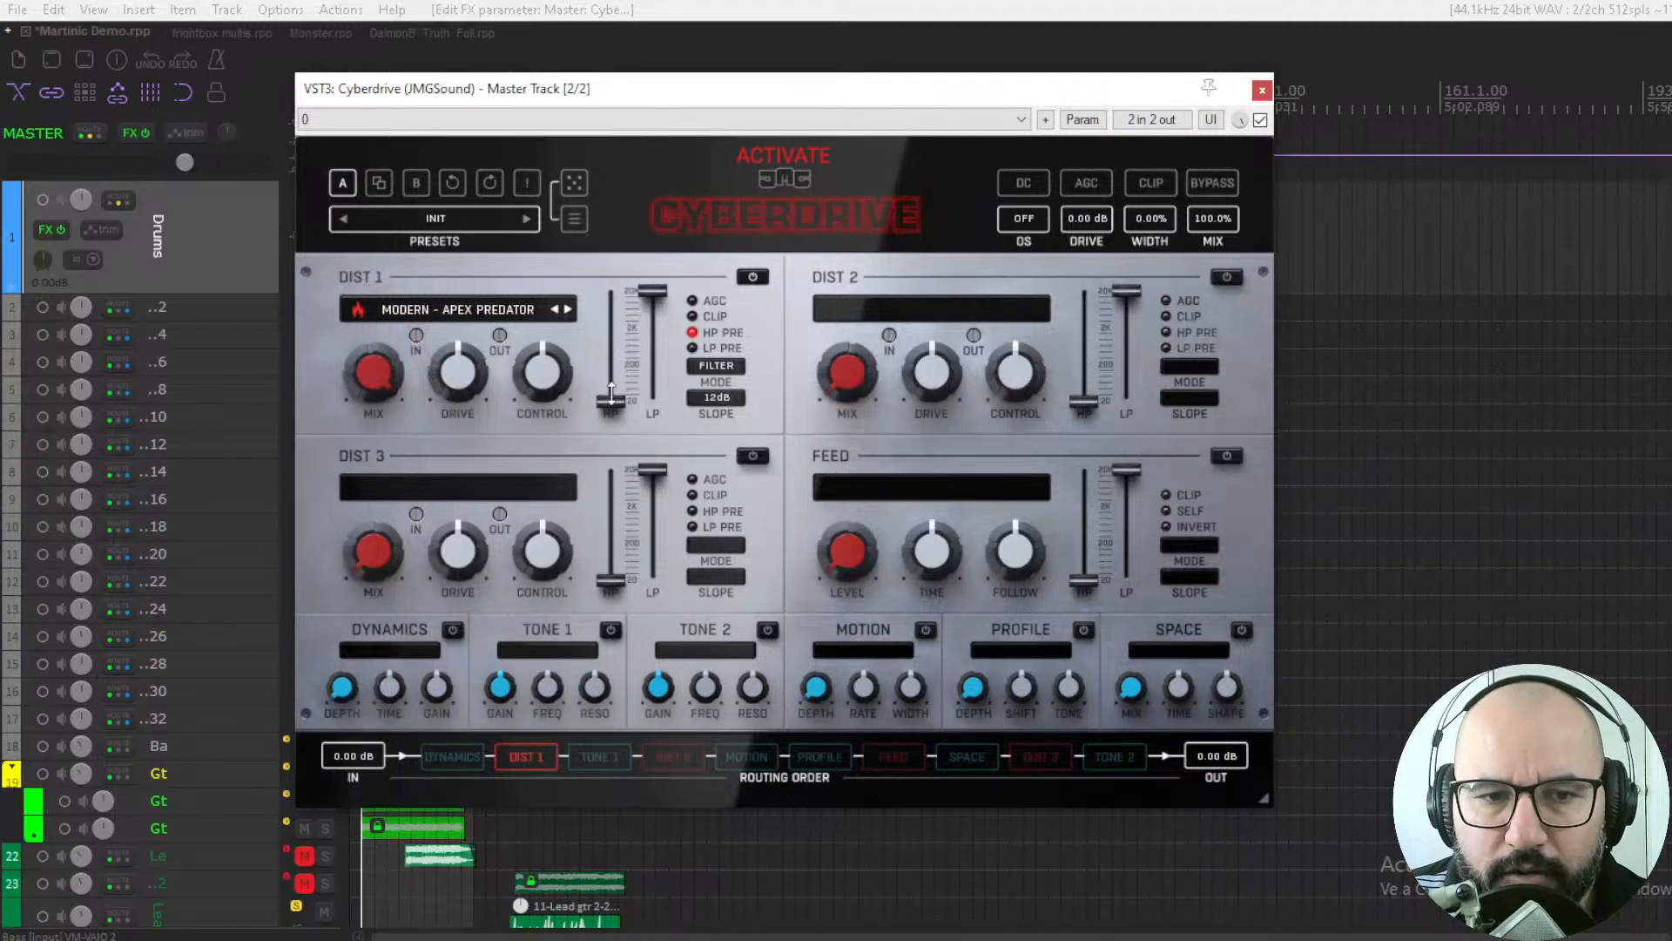
Step: Try out Dist 1's HP and LP filter sliders and a higher Drive amount, returning Drive to 50
{"action": "mouse_move", "coordinate": [611, 400]}
{"action": "left_mouse_down"}
{"action": "mouse_move", "coordinate": [611, 354]}
{"action": "mouse_move", "coordinate": [611, 400]}
{"action": "left_mouse_up"}
{"action": "mouse_move", "coordinate": [651, 292]}
{"action": "left_mouse_down"}
{"action": "mouse_move", "coordinate": [651, 308]}
{"action": "mouse_move", "coordinate": [652, 292]}
{"action": "left_mouse_up"}
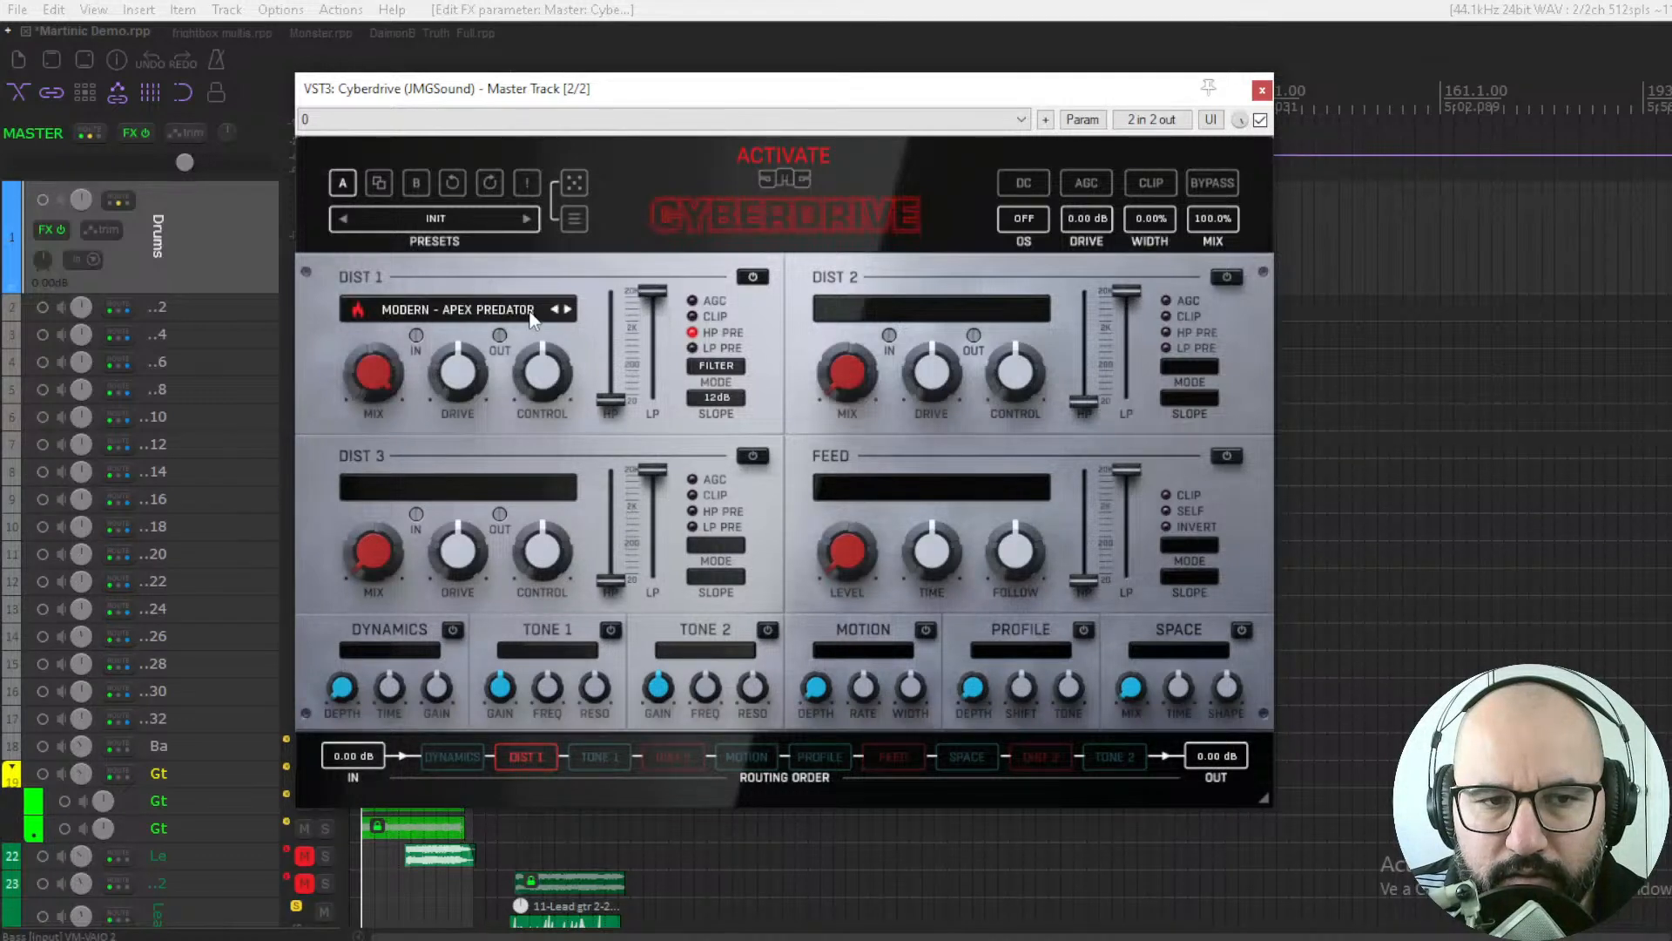
{"action": "left_click_drag", "start_coordinate": [447, 359], "coordinate": [447, 328]}
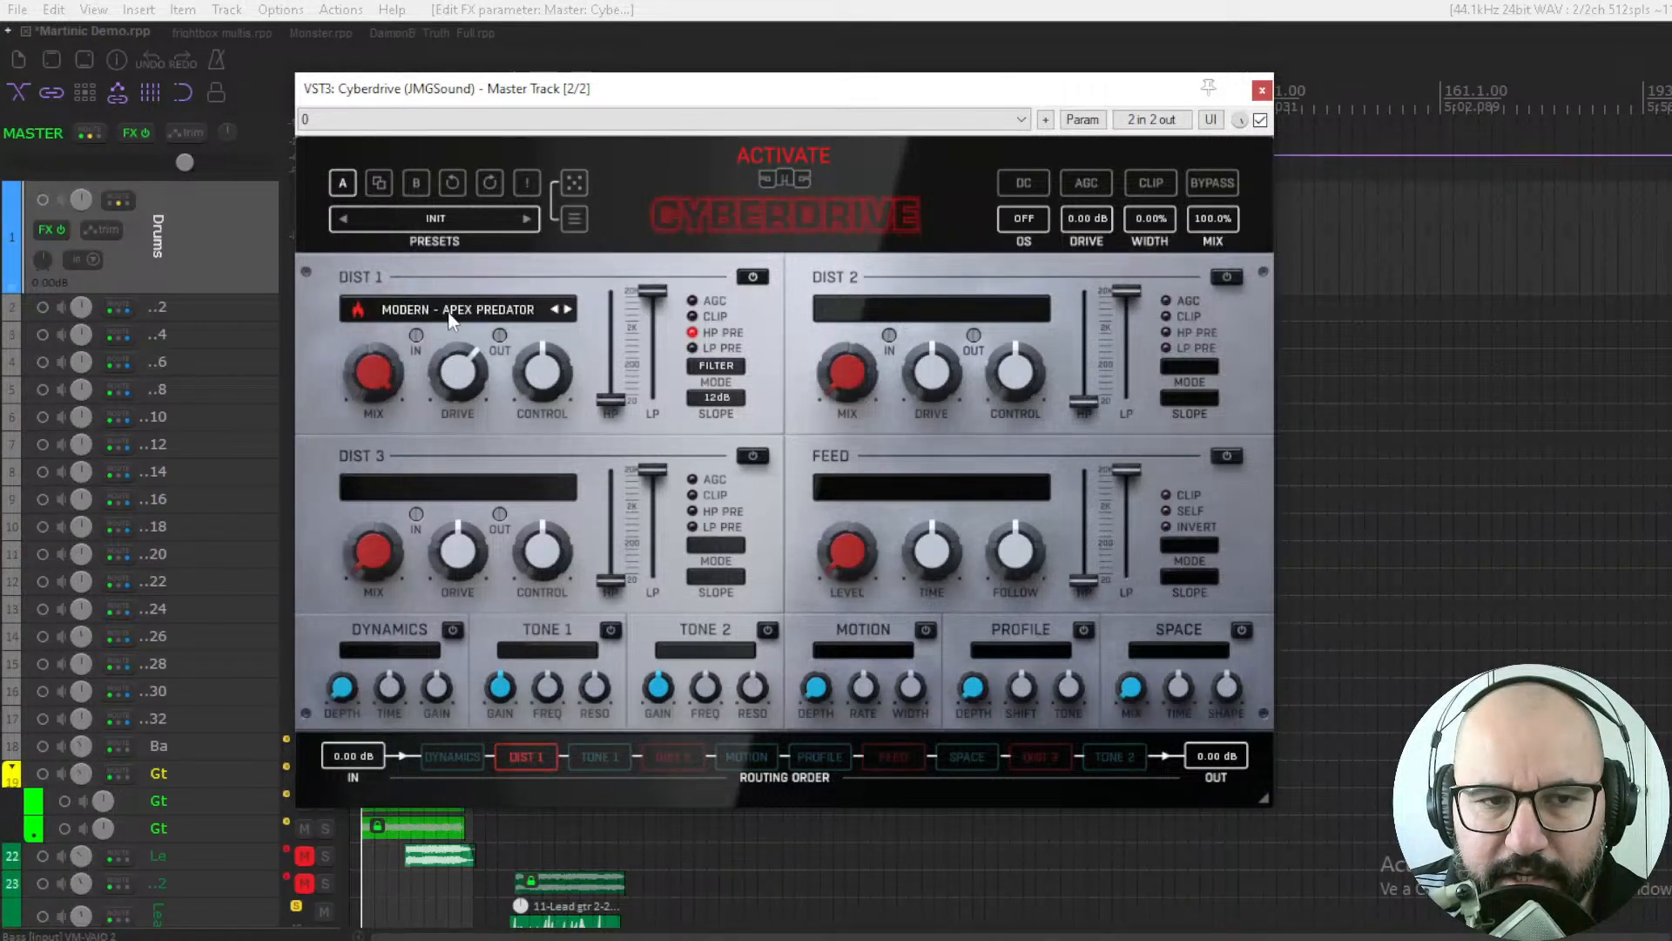
{"action": "double_click", "coordinate": [457, 357]}
{"action": "type", "text": "50"}
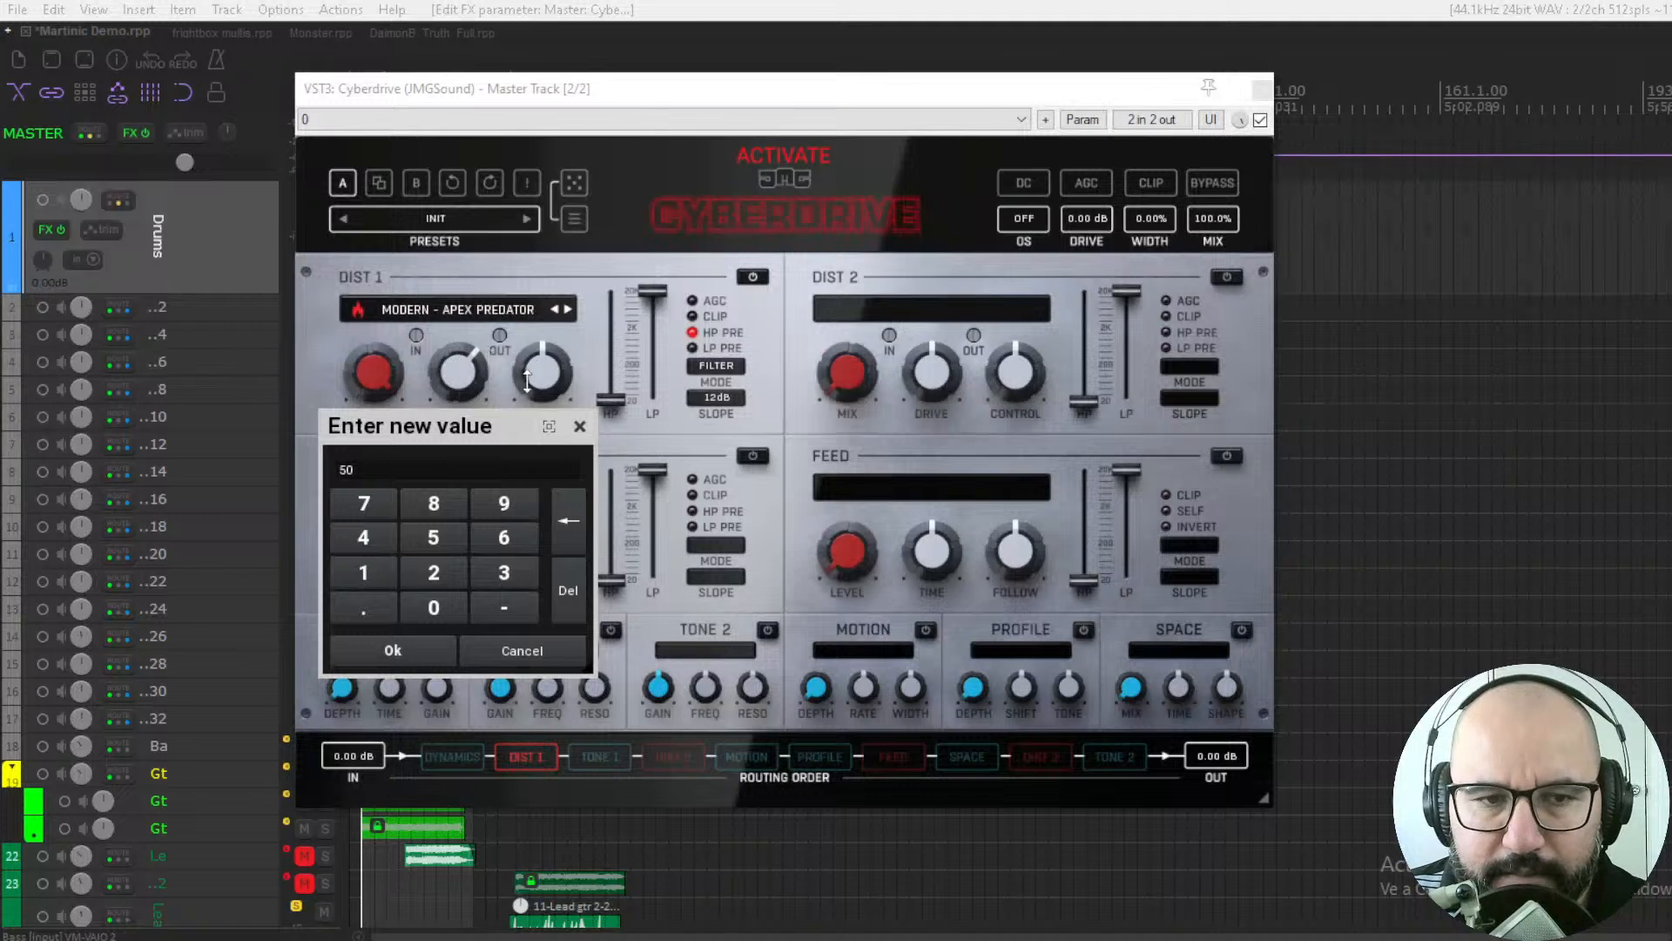
{"action": "key", "text": "Return"}
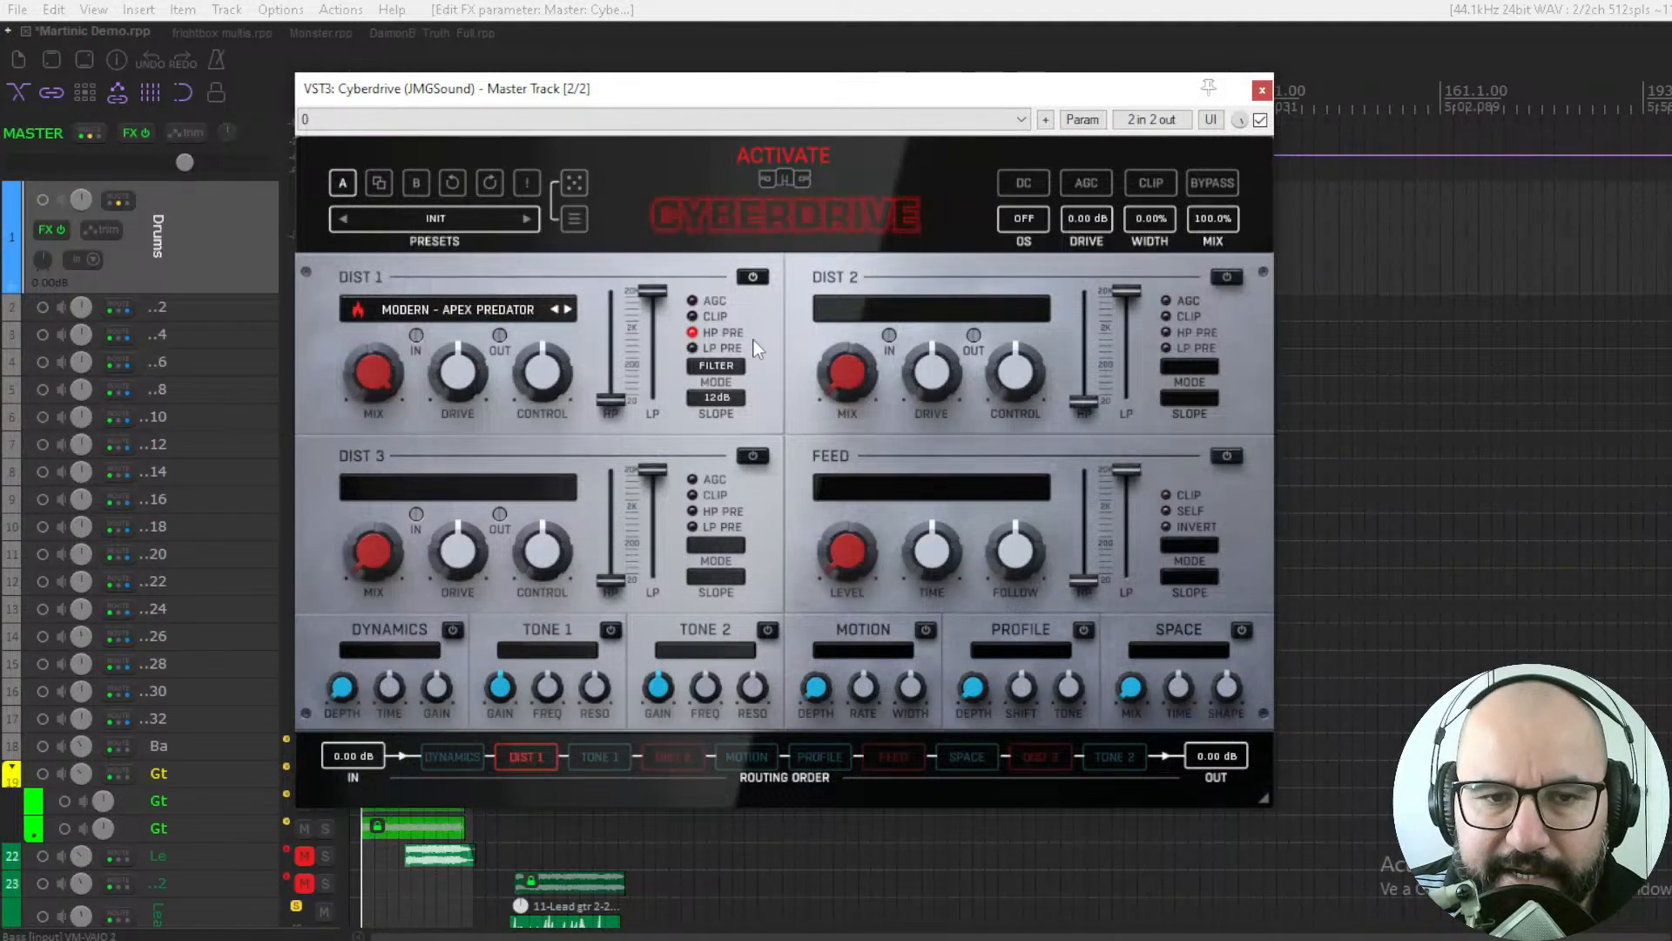
Step: Toggle AGC on and off for Dist 1 and try the Multi mode, returning the mode to Filter
{"action": "left_click", "coordinate": [692, 303]}
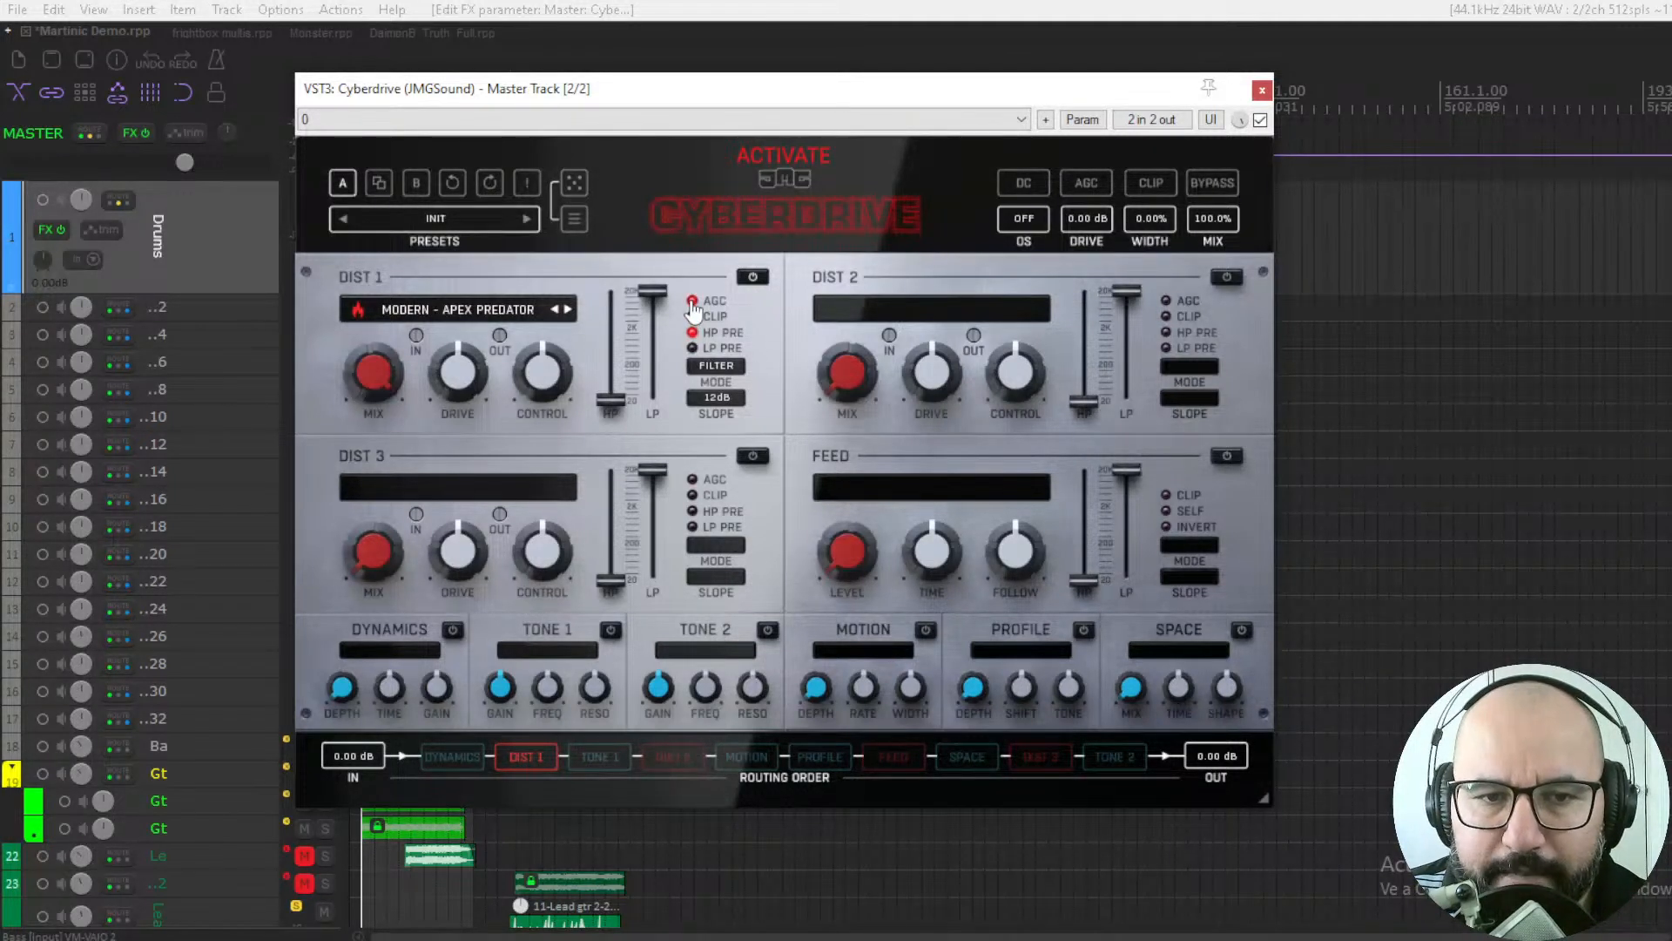
{"action": "left_click", "coordinate": [697, 302]}
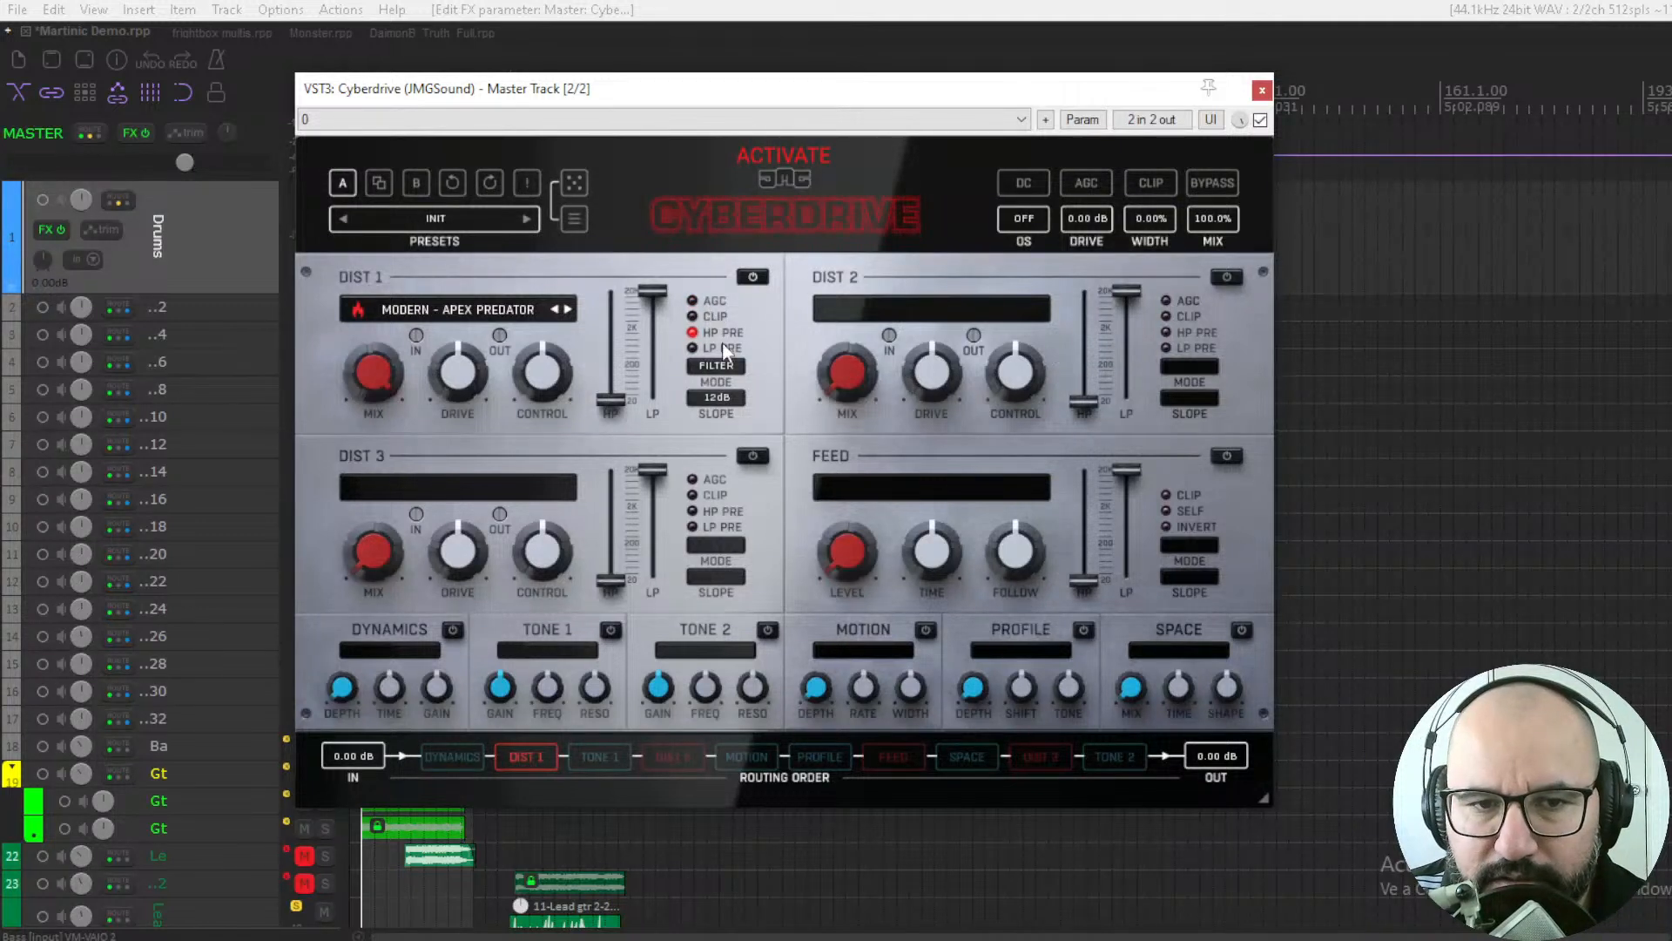
{"action": "left_click", "coordinate": [693, 330]}
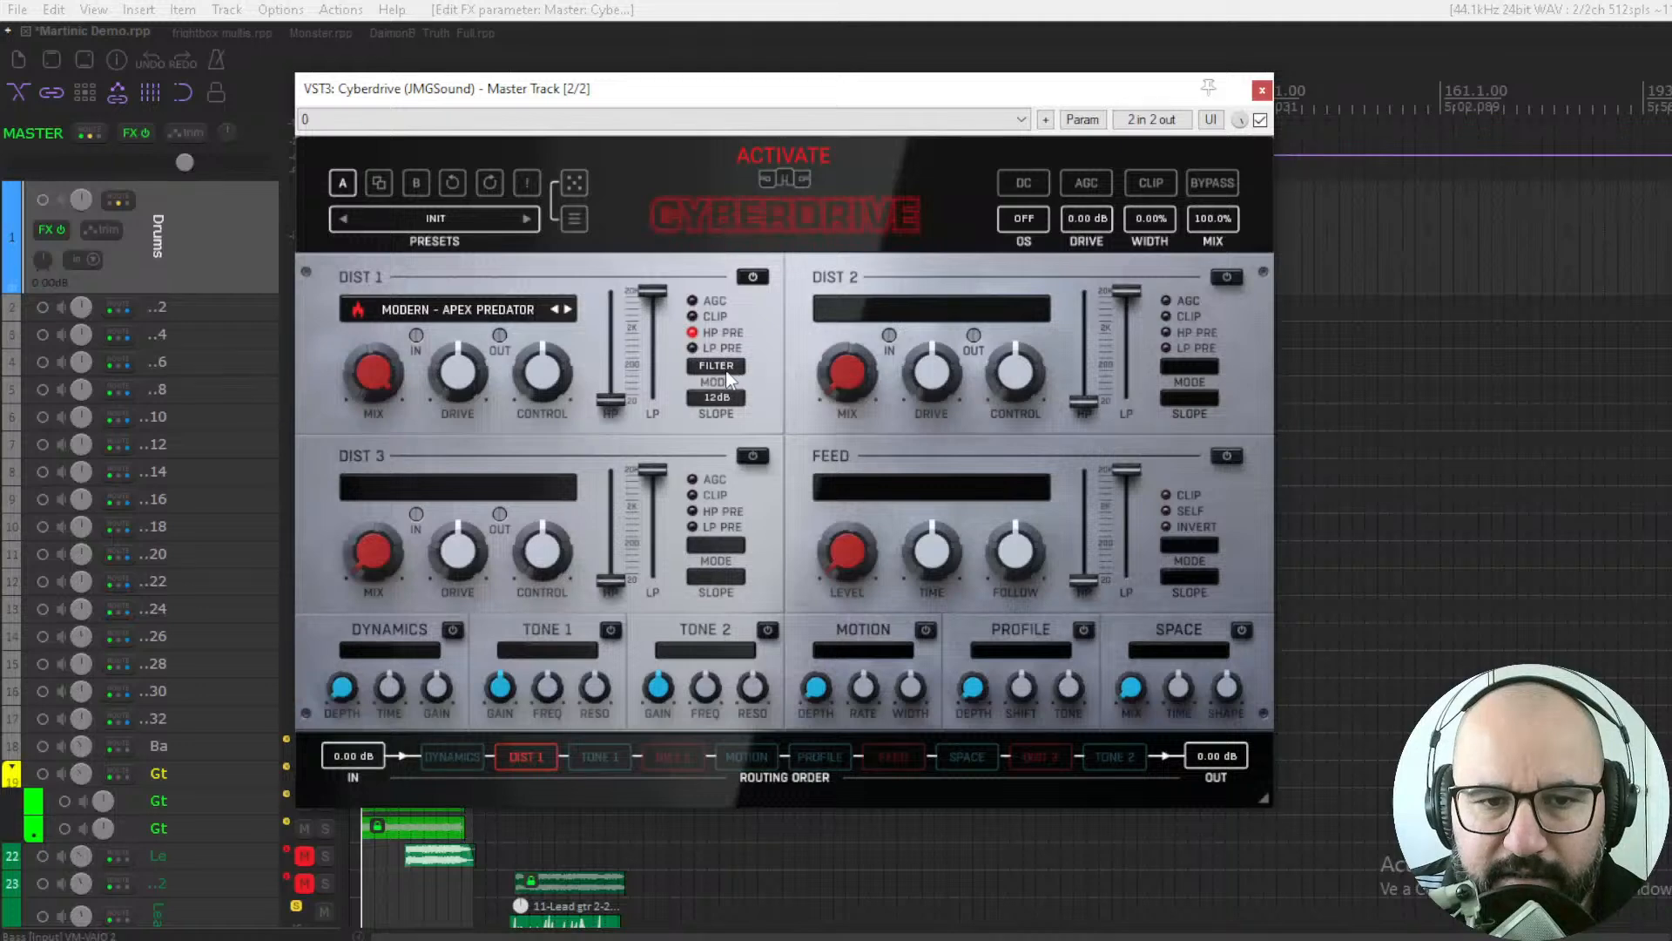
{"action": "left_click", "coordinate": [703, 363]}
{"action": "left_click", "coordinate": [761, 388]}
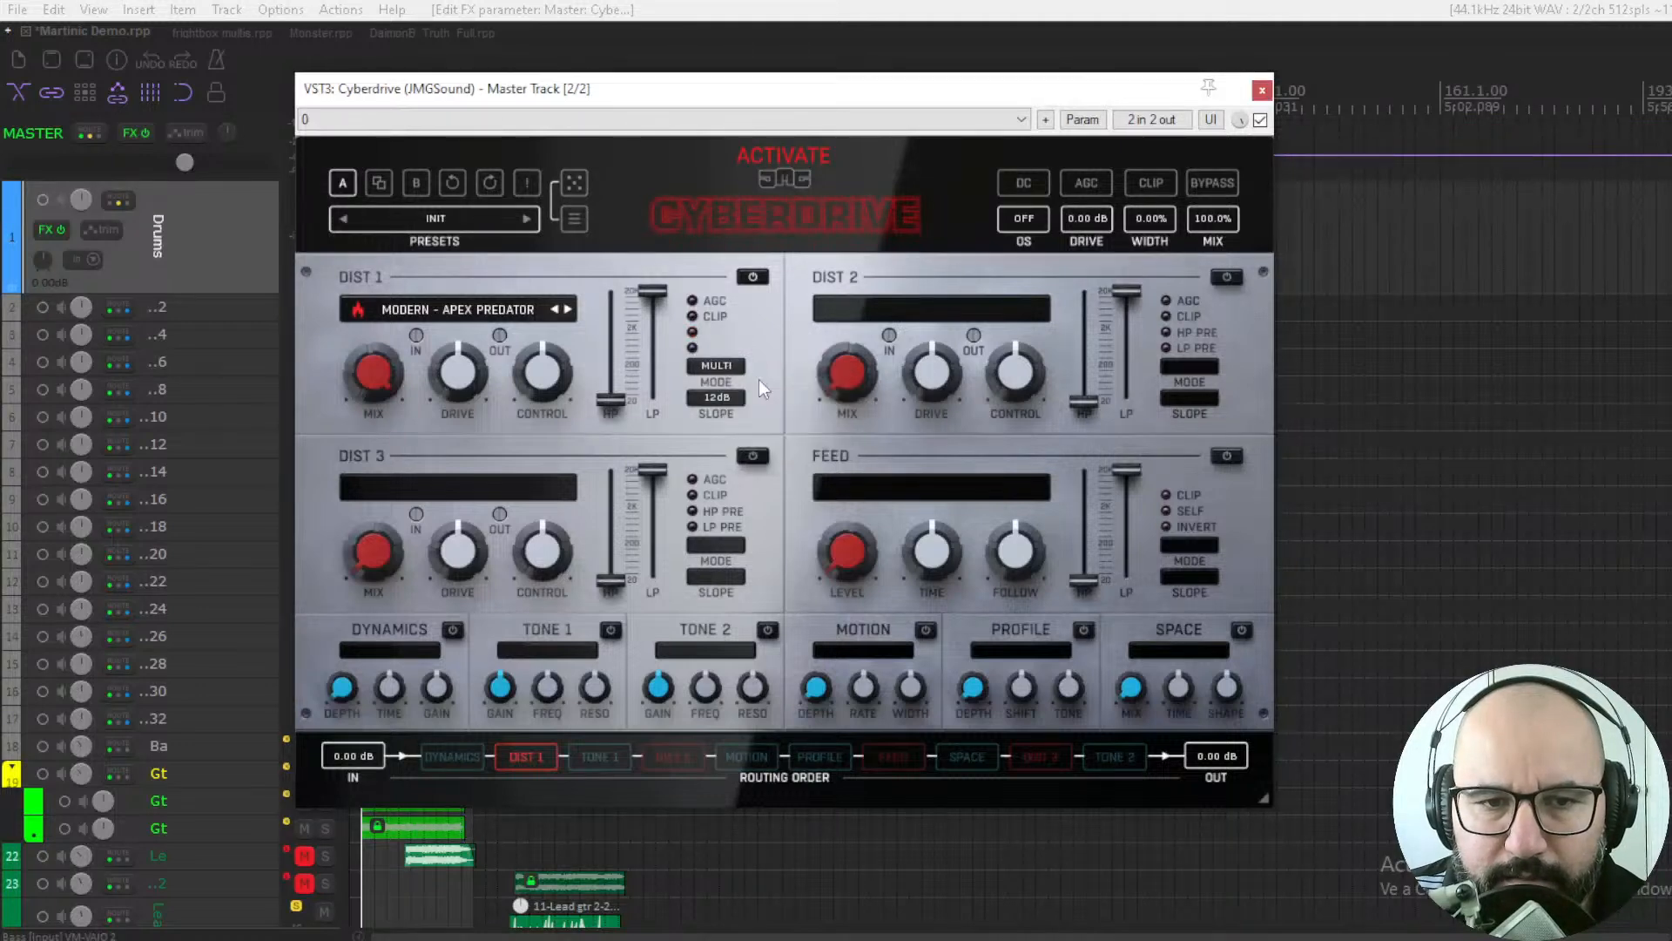
{"action": "left_click", "coordinate": [728, 370]}
{"action": "left_click", "coordinate": [751, 402]}
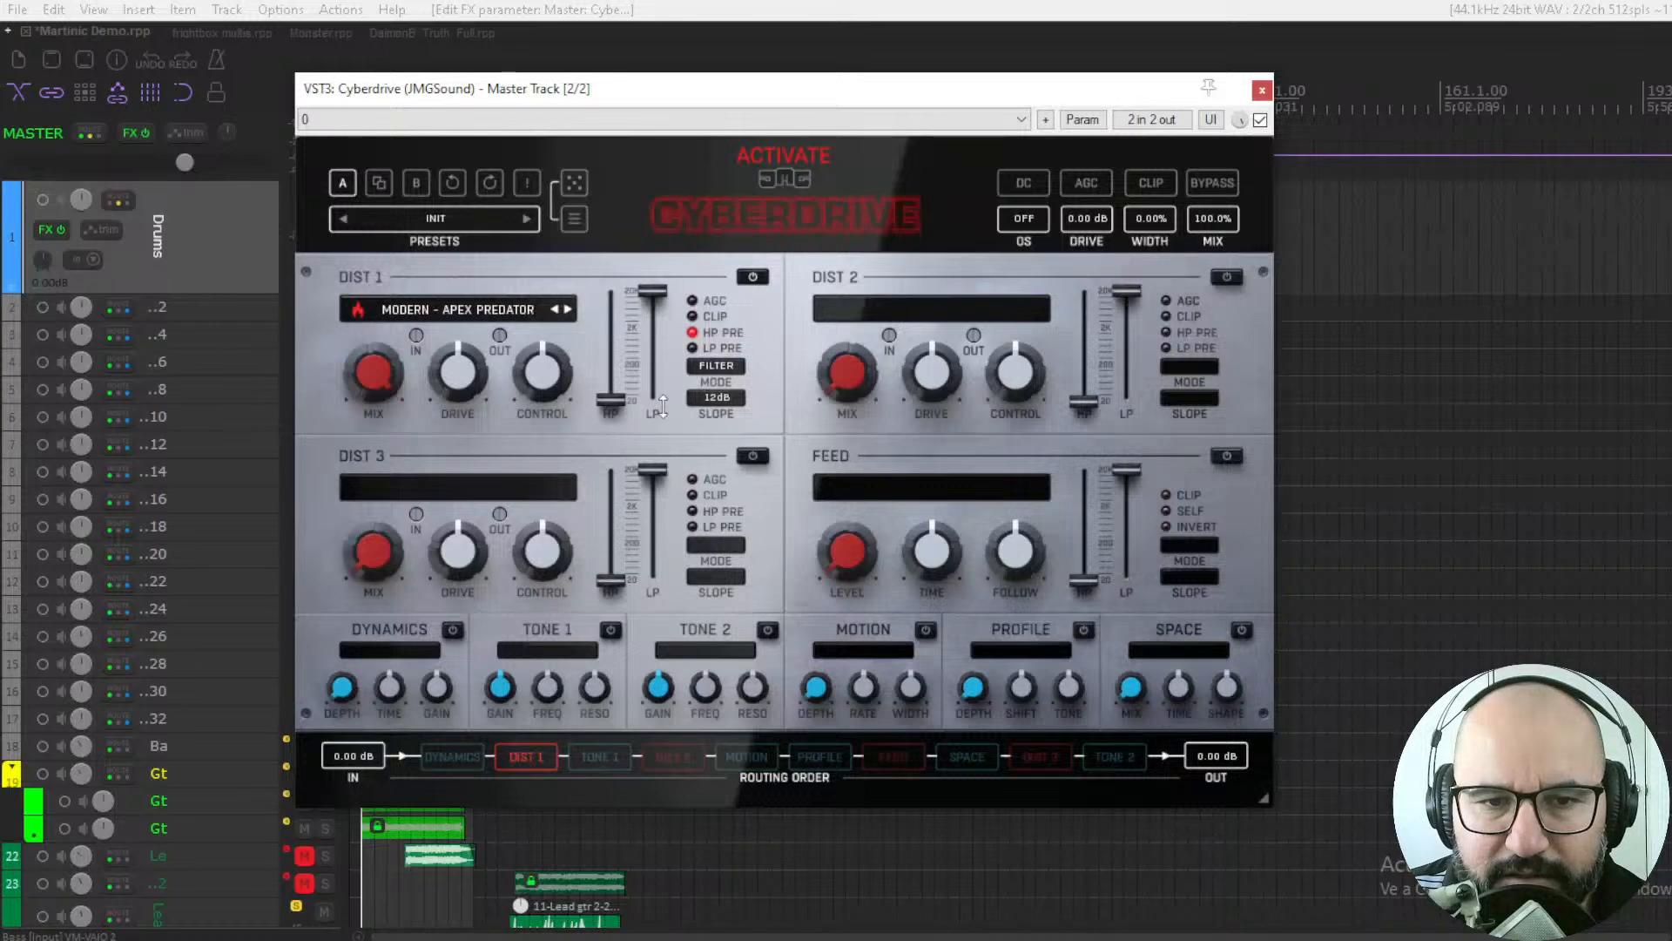
Step: Disable the Dist 1 module and enable the Dist 2 module
{"action": "left_click", "coordinate": [753, 278]}
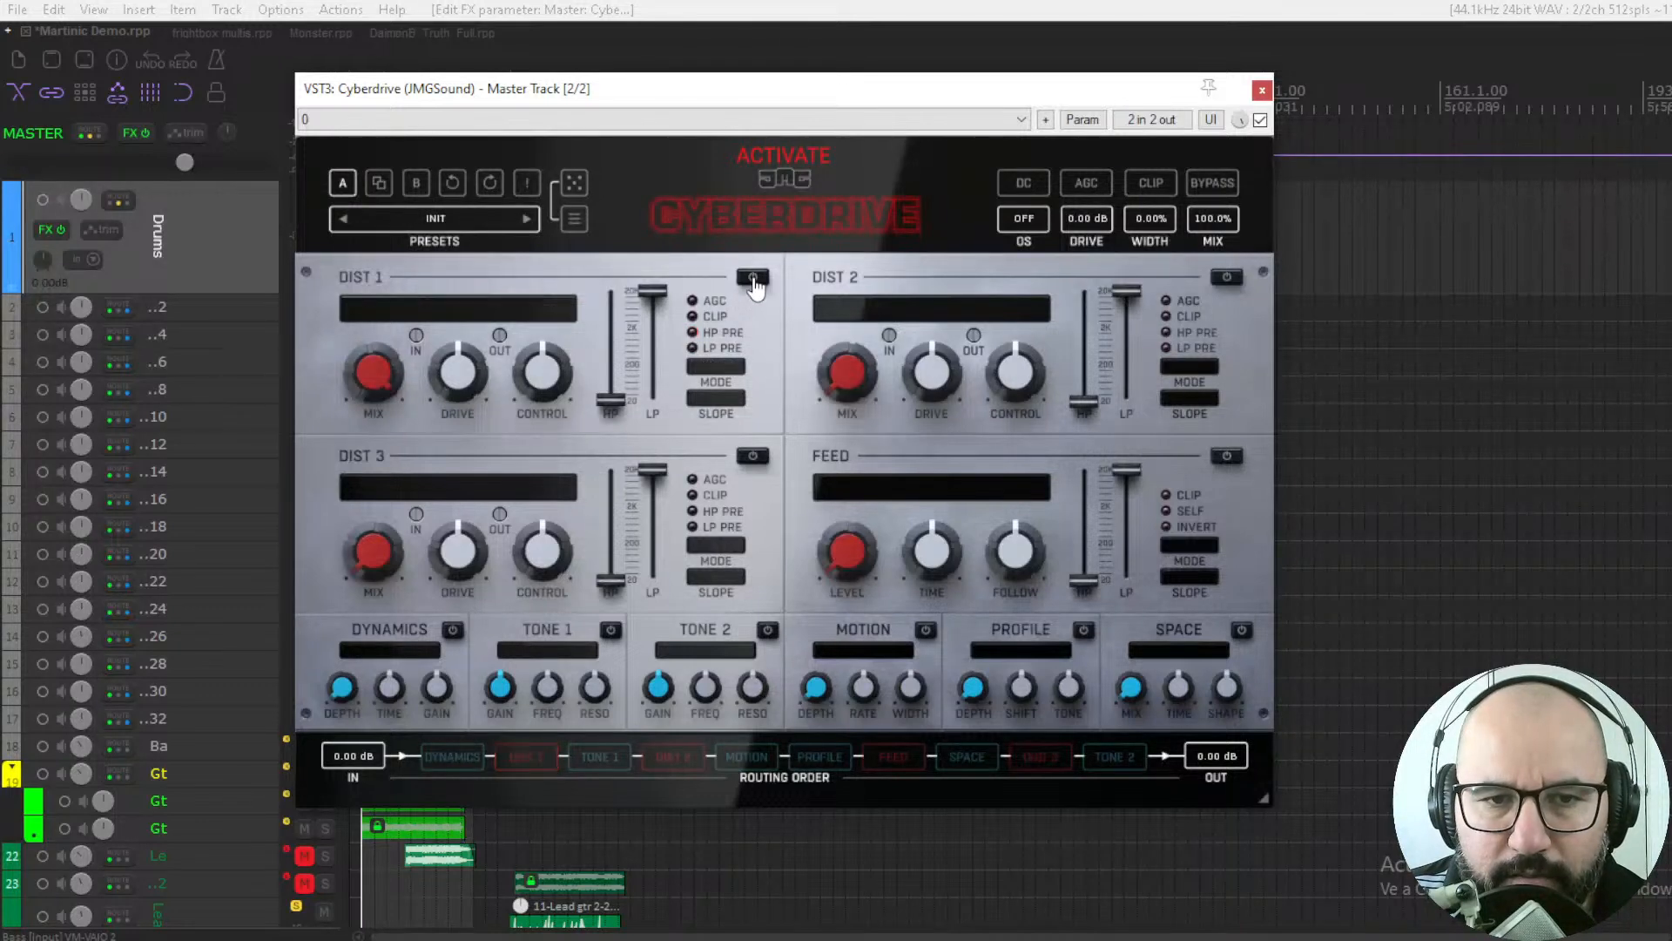
{"action": "left_click", "coordinate": [1228, 279]}
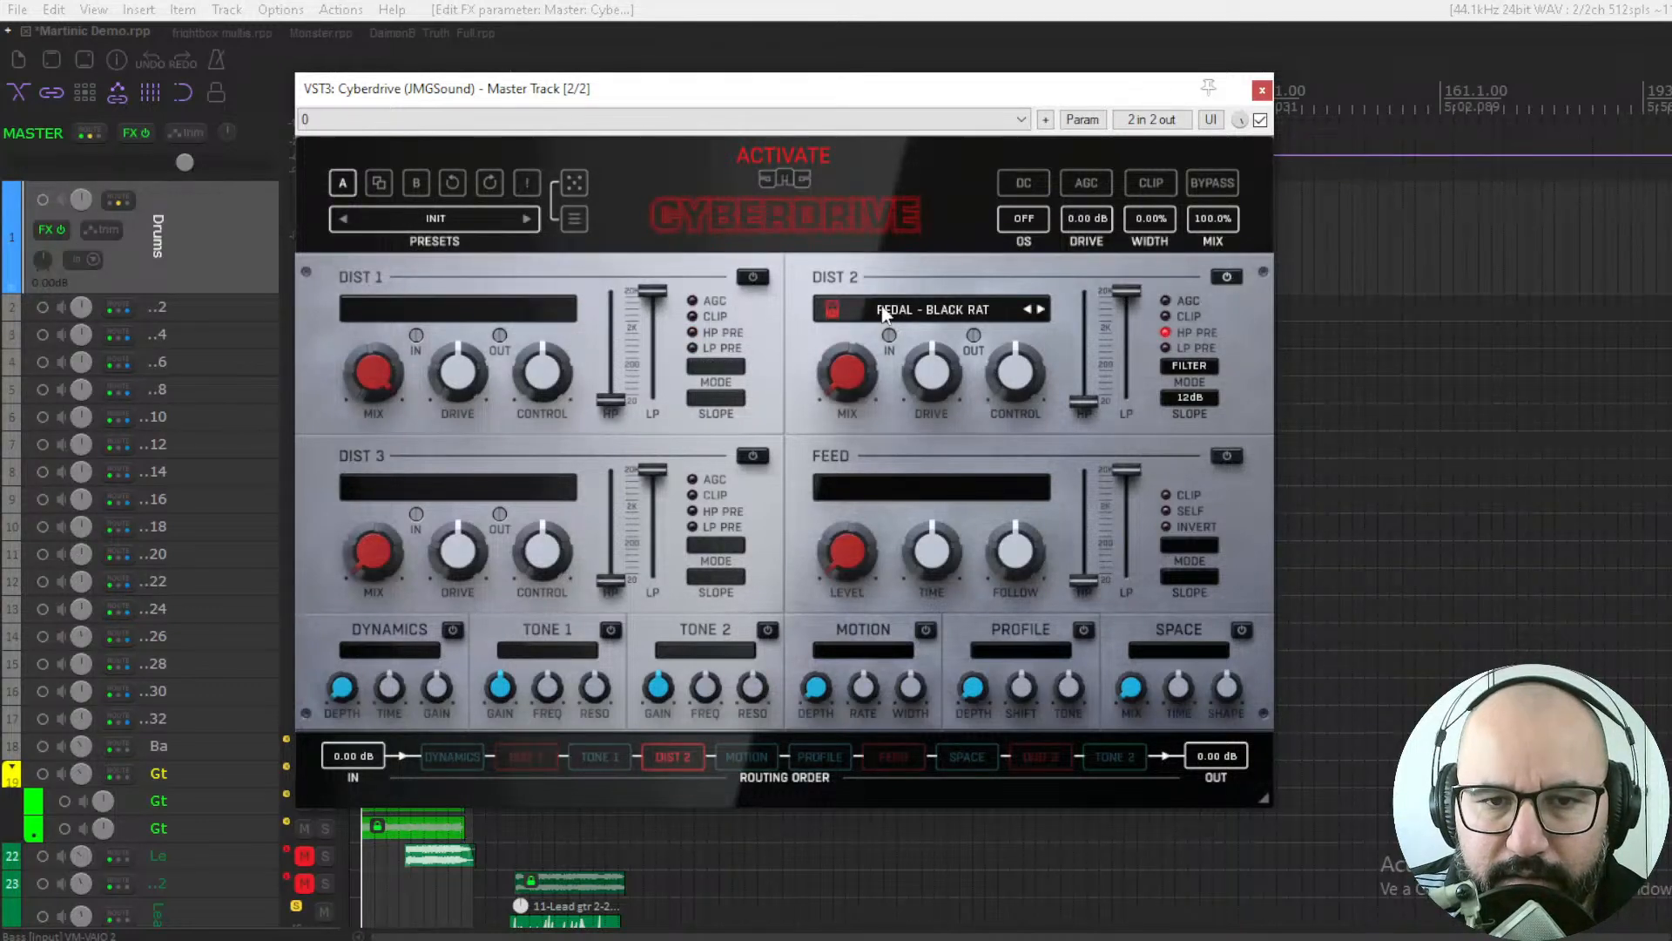
Step: Look at the Dist 2 algorithm selector with Pedal - Black Rat loaded, and disable the Dist 2 module
{"action": "left_click", "coordinate": [965, 308]}
{"action": "left_click", "coordinate": [972, 296]}
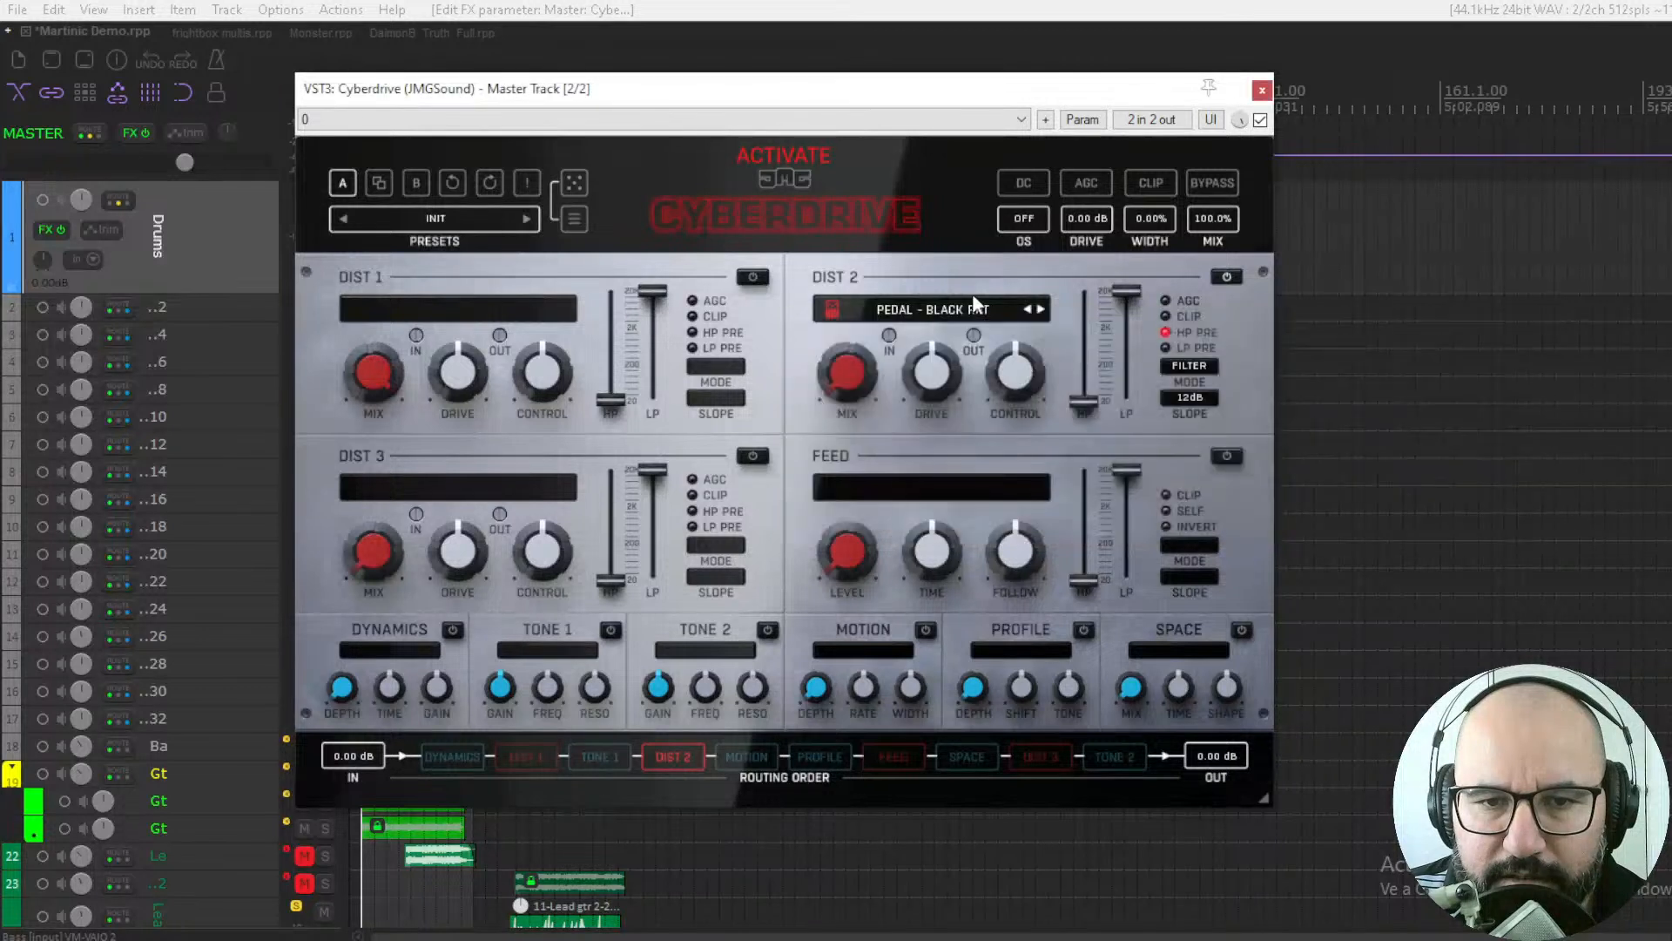
{"action": "left_click", "coordinate": [1227, 278]}
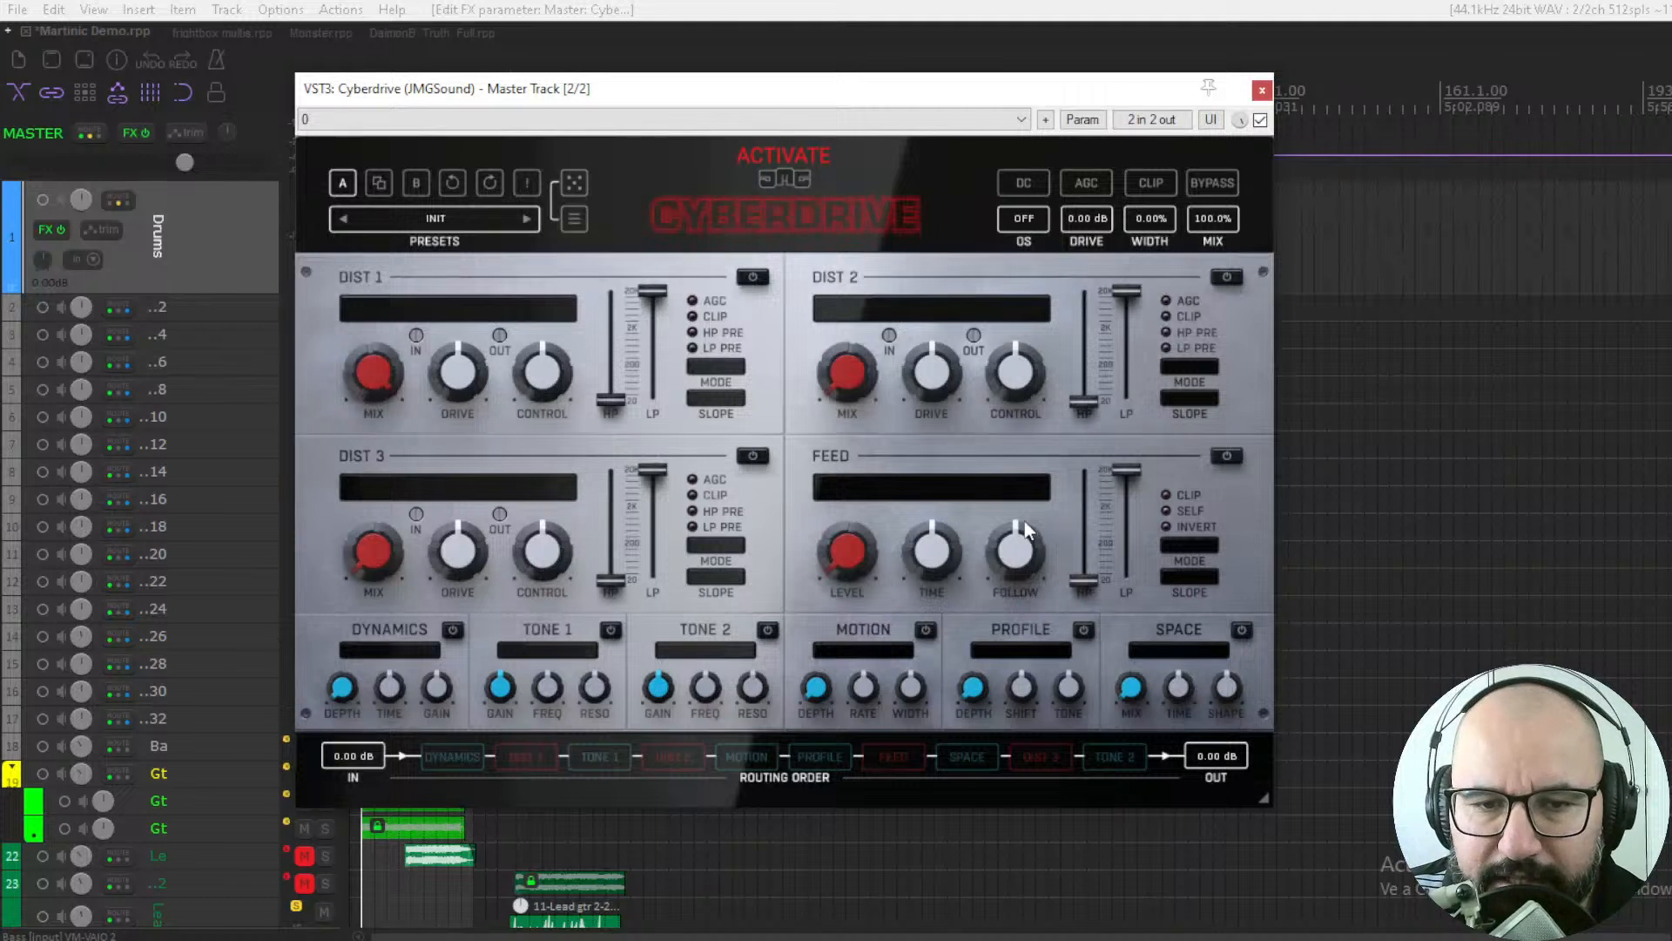
Step: Enable the Feed module, review its feedback types while keeping Free Short, check its LP filter, and disable the module
{"action": "left_click", "coordinate": [1192, 461]}
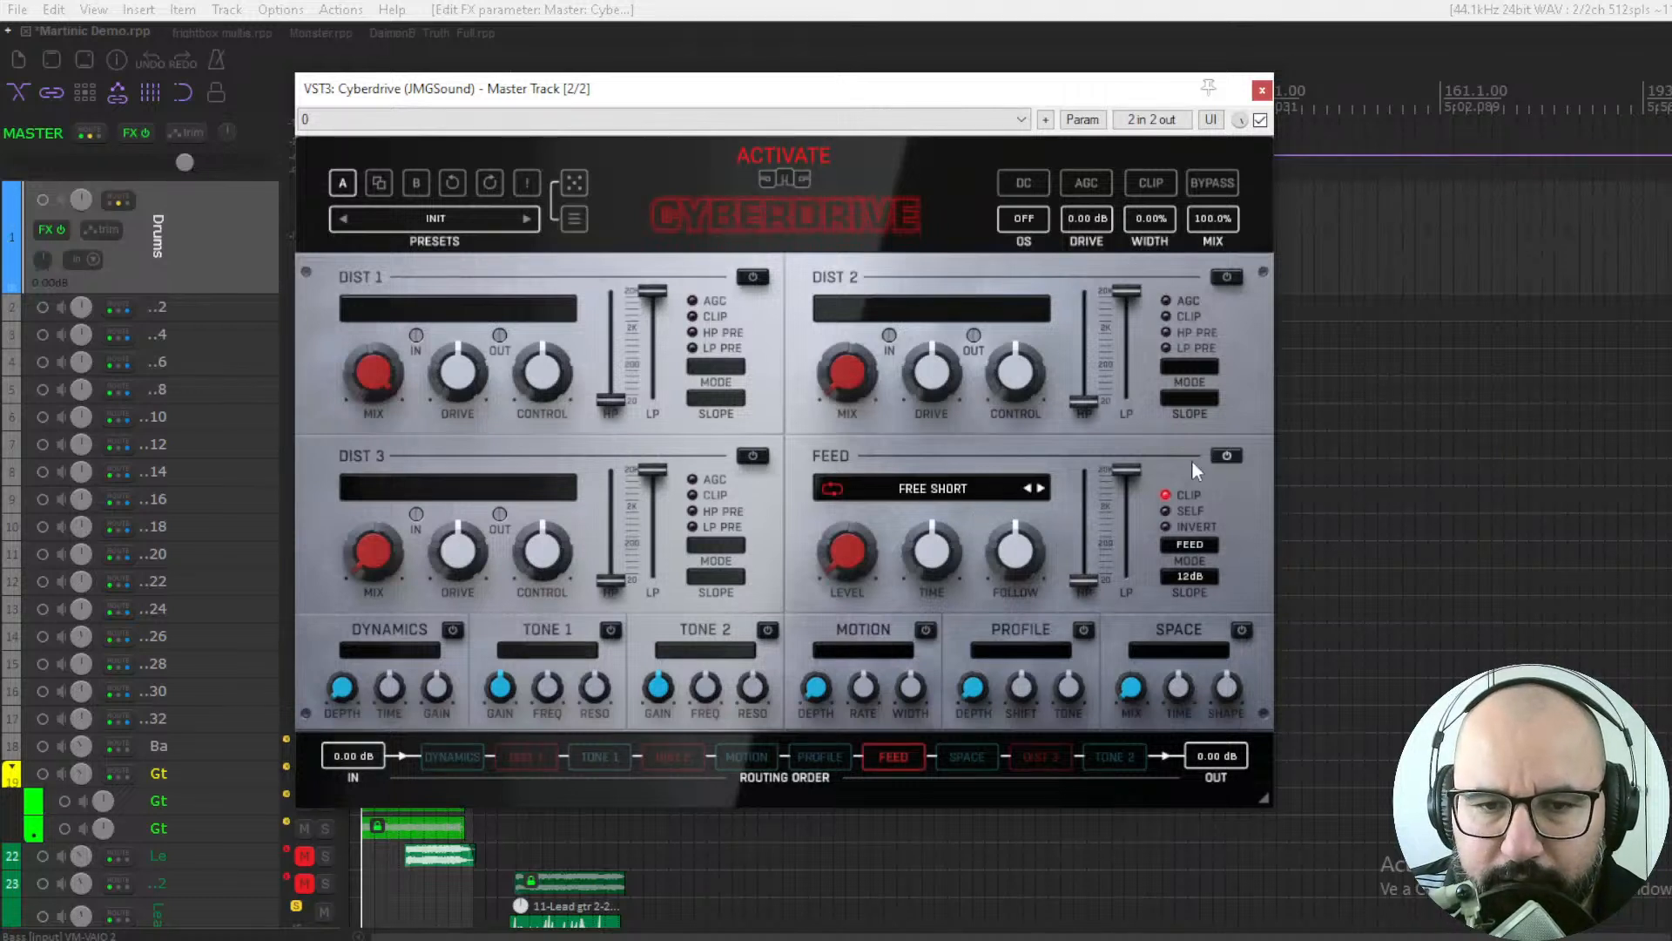
{"action": "left_click", "coordinate": [961, 493]}
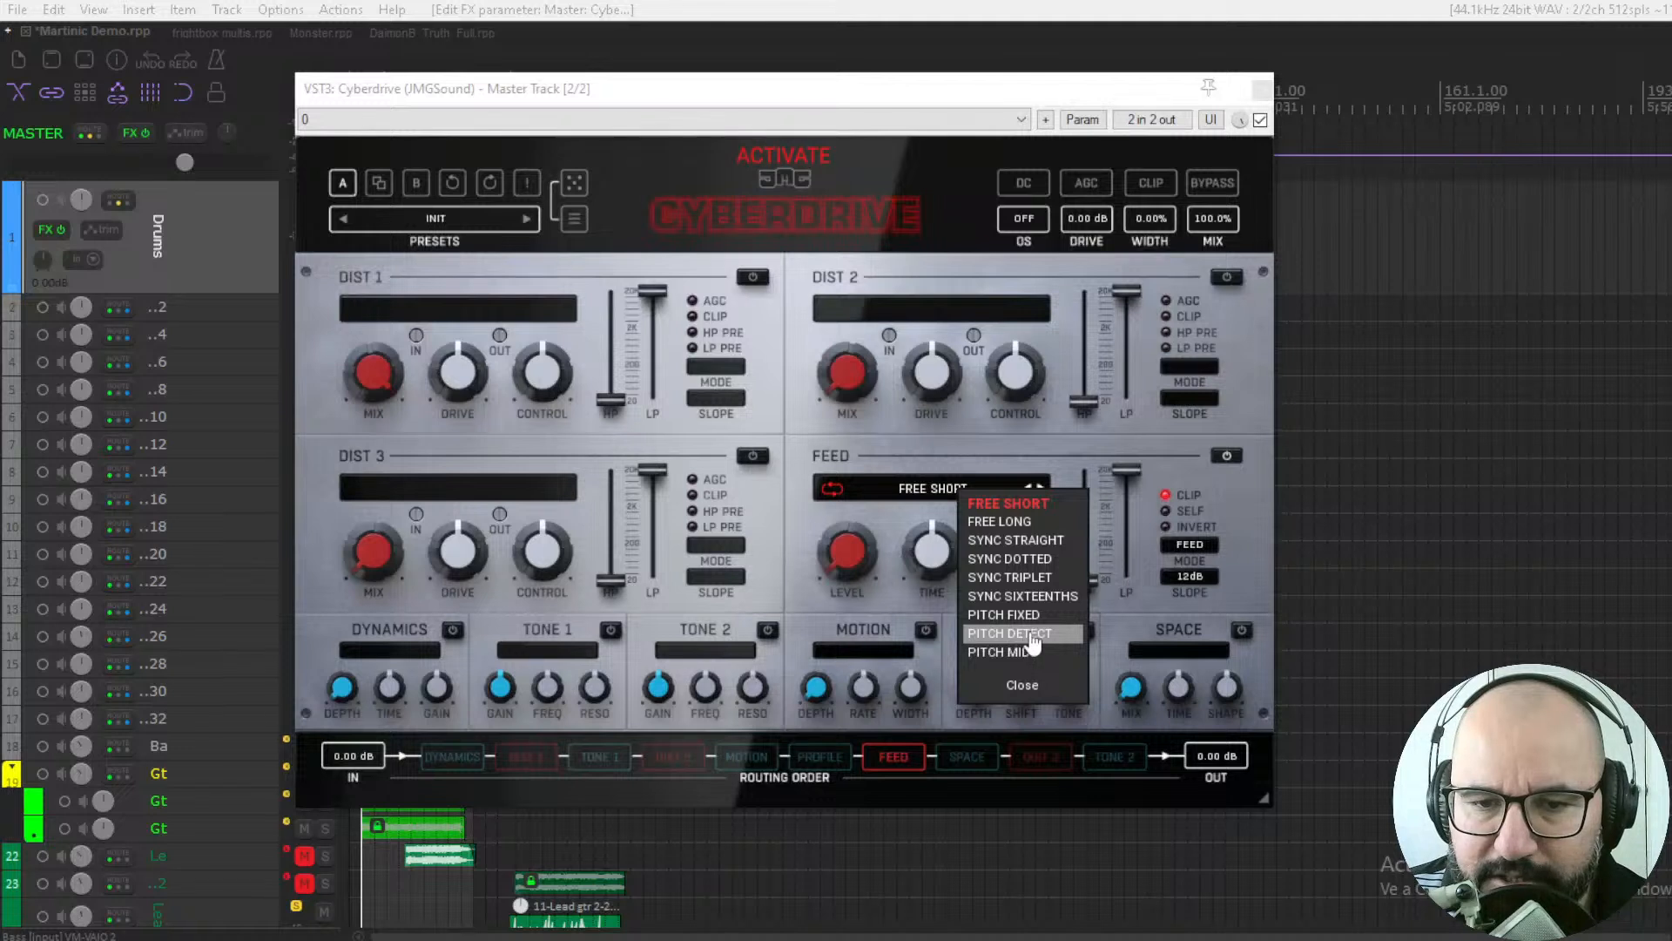
{"action": "left_click", "coordinate": [898, 444]}
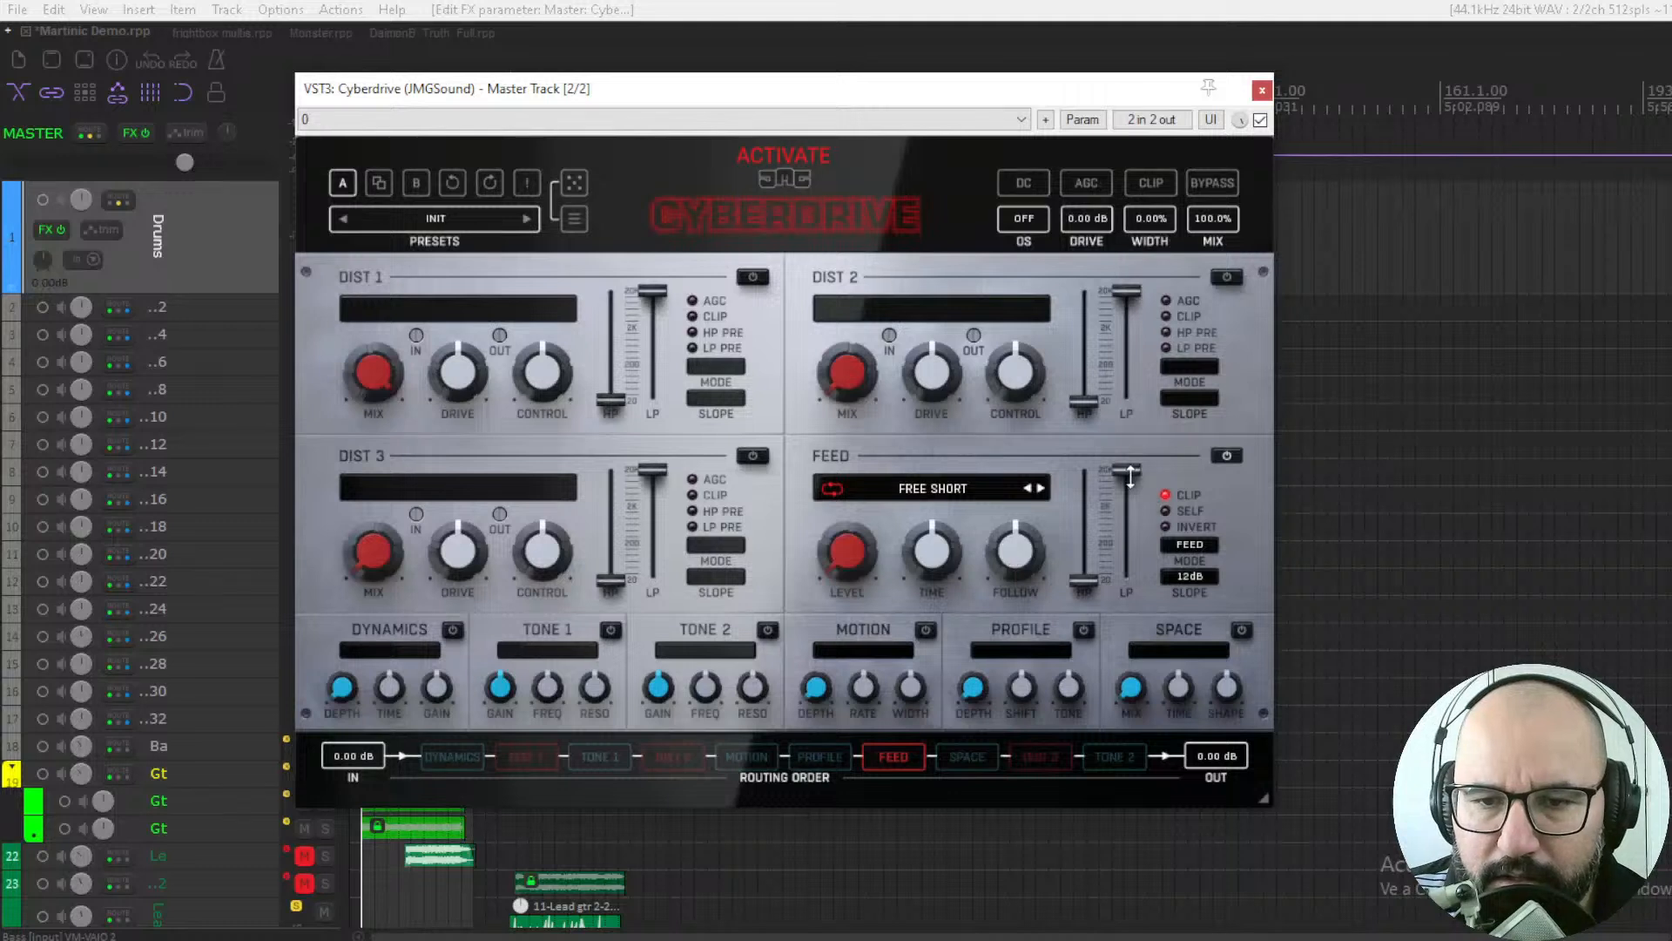
{"action": "mouse_move", "coordinate": [1126, 471]}
{"action": "left_mouse_down"}
{"action": "mouse_move", "coordinate": [1126, 535]}
{"action": "mouse_move", "coordinate": [1126, 471]}
{"action": "left_mouse_up"}
{"action": "left_click", "coordinate": [1227, 456]}
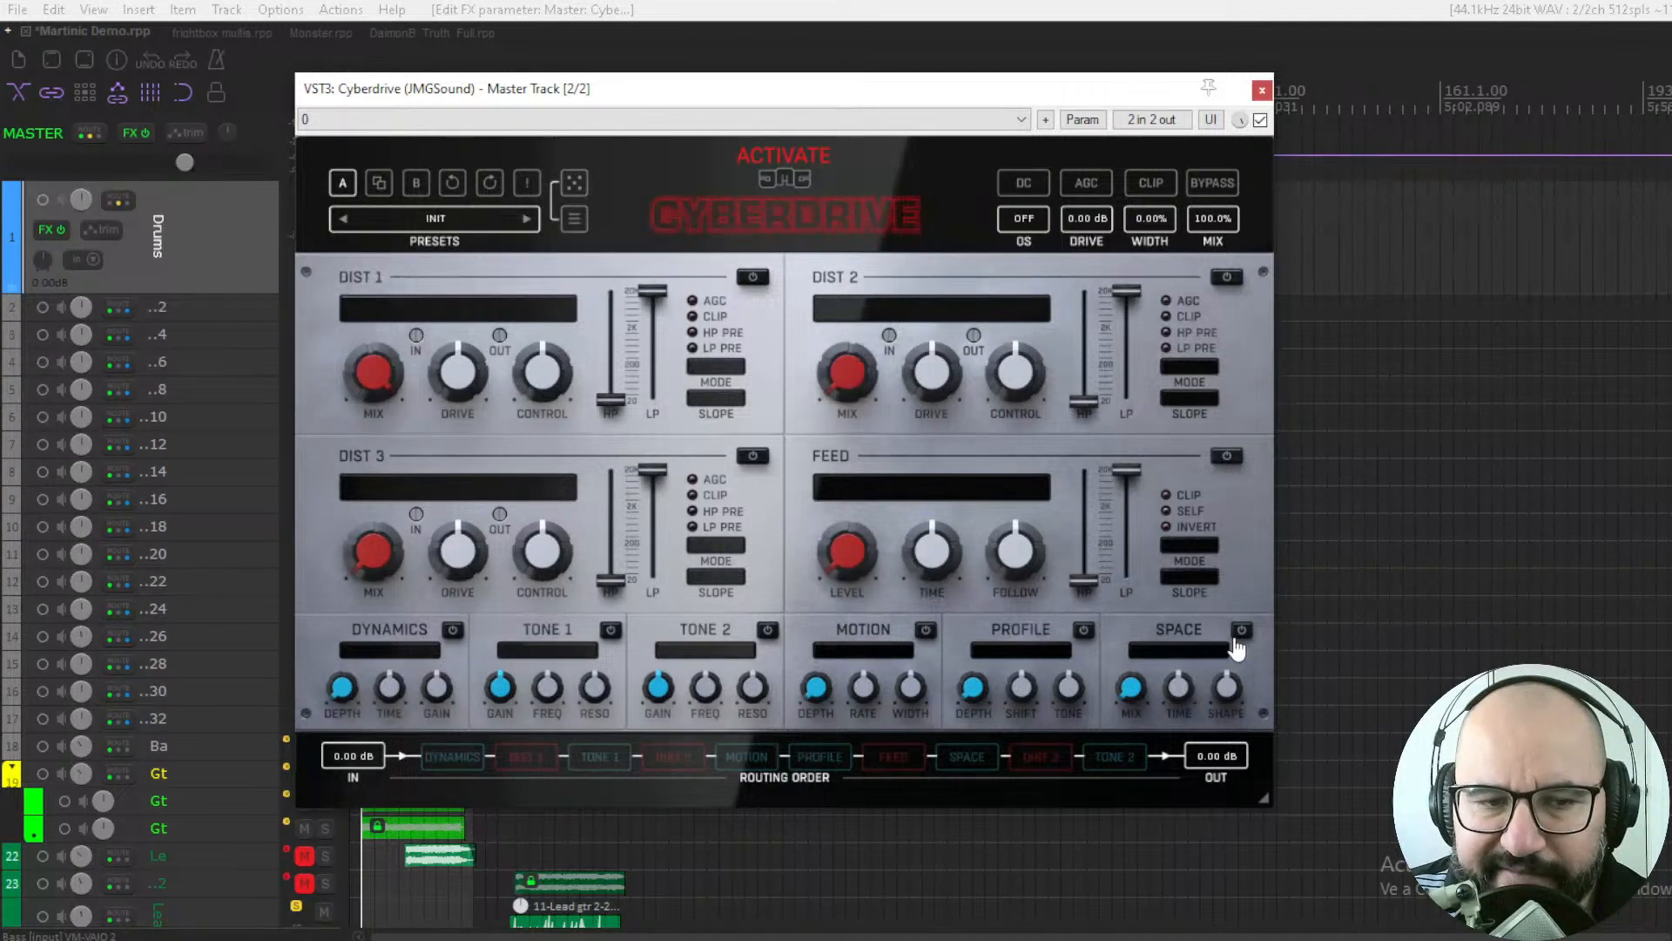
Step: Enable the Dynamics module, review its processor types while keeping Modern Comp, check the Depth control, and disable the module
{"action": "left_click", "coordinate": [452, 630]}
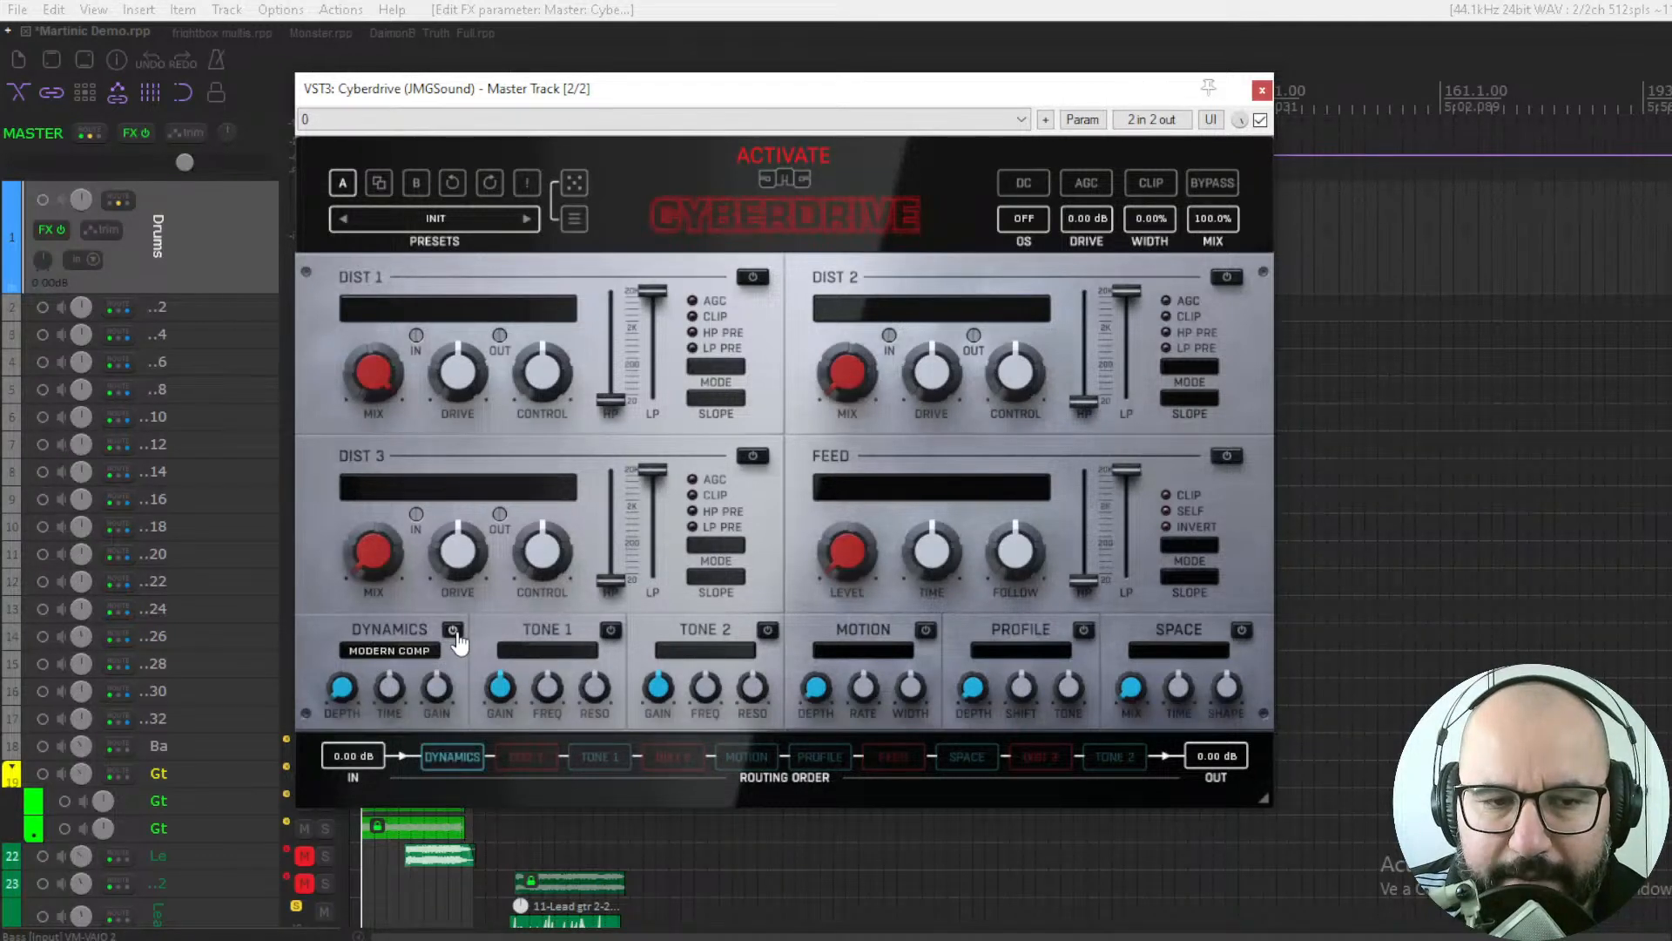
{"action": "left_click", "coordinate": [453, 630]}
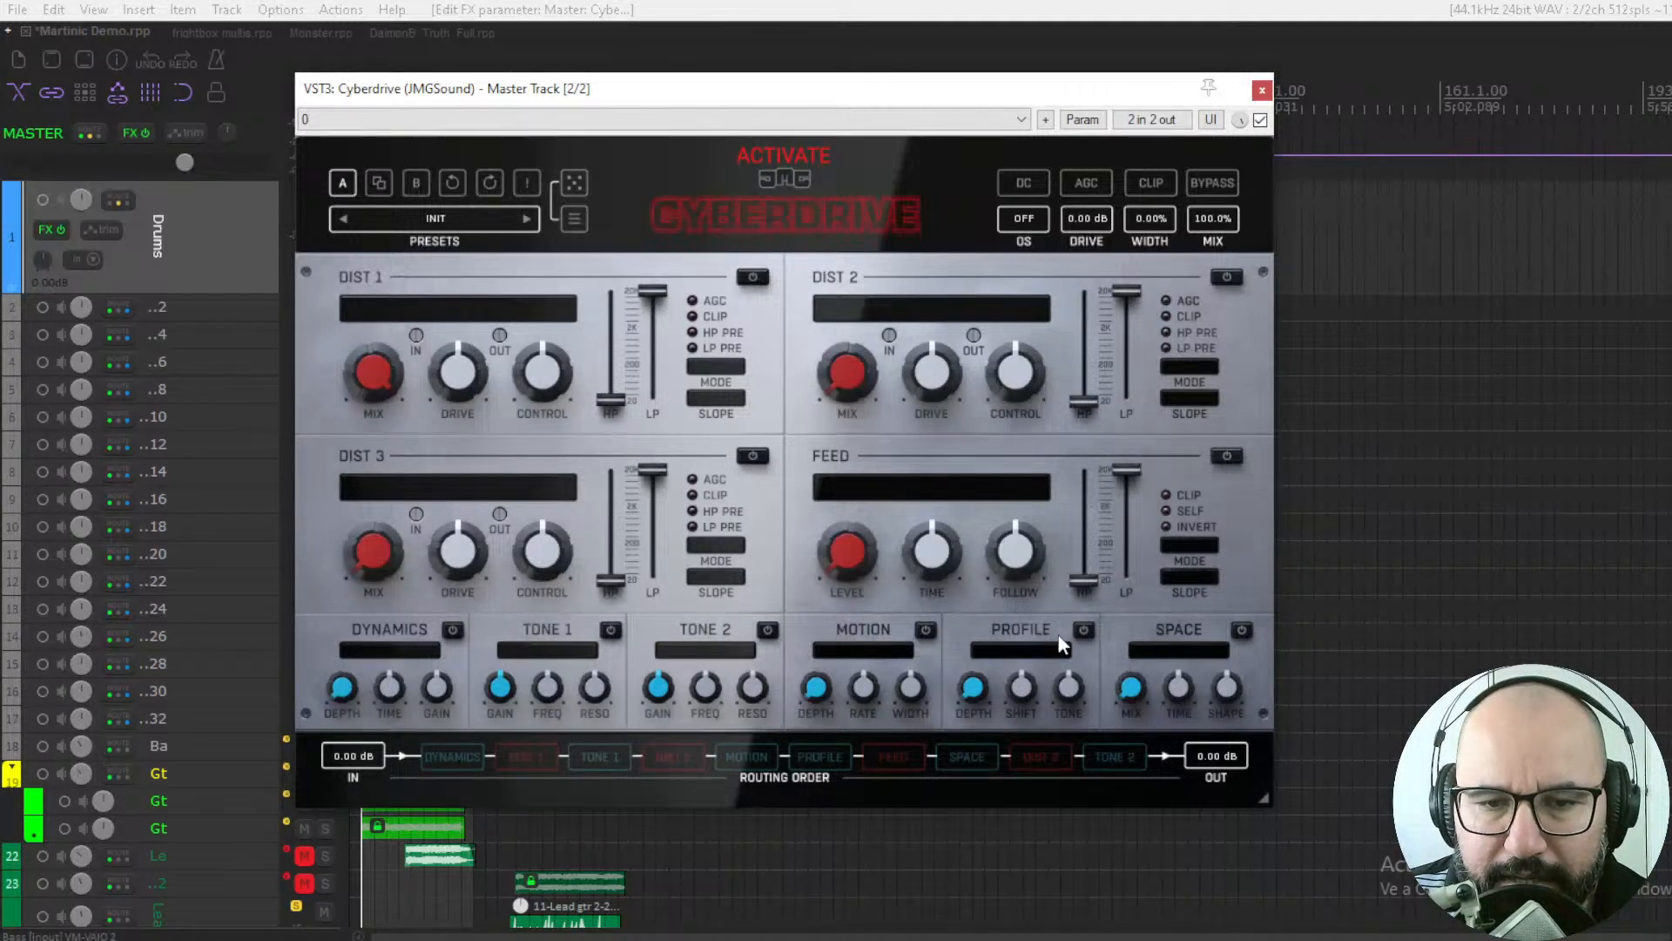
{"action": "left_click", "coordinate": [453, 630]}
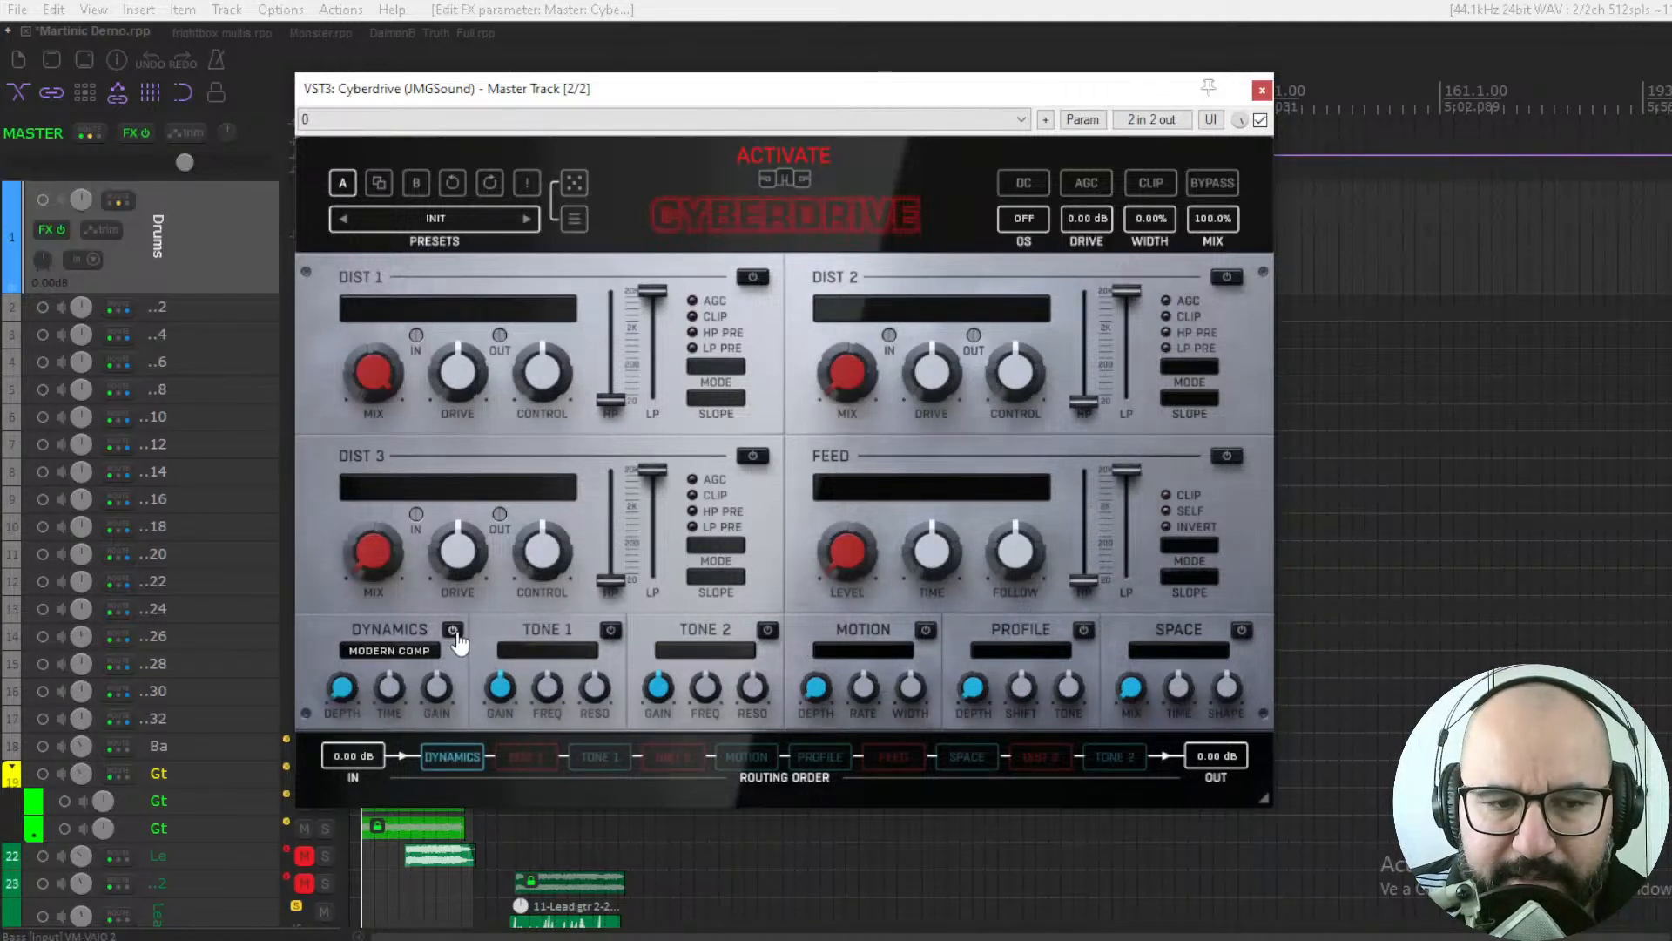
{"action": "left_click", "coordinate": [403, 653]}
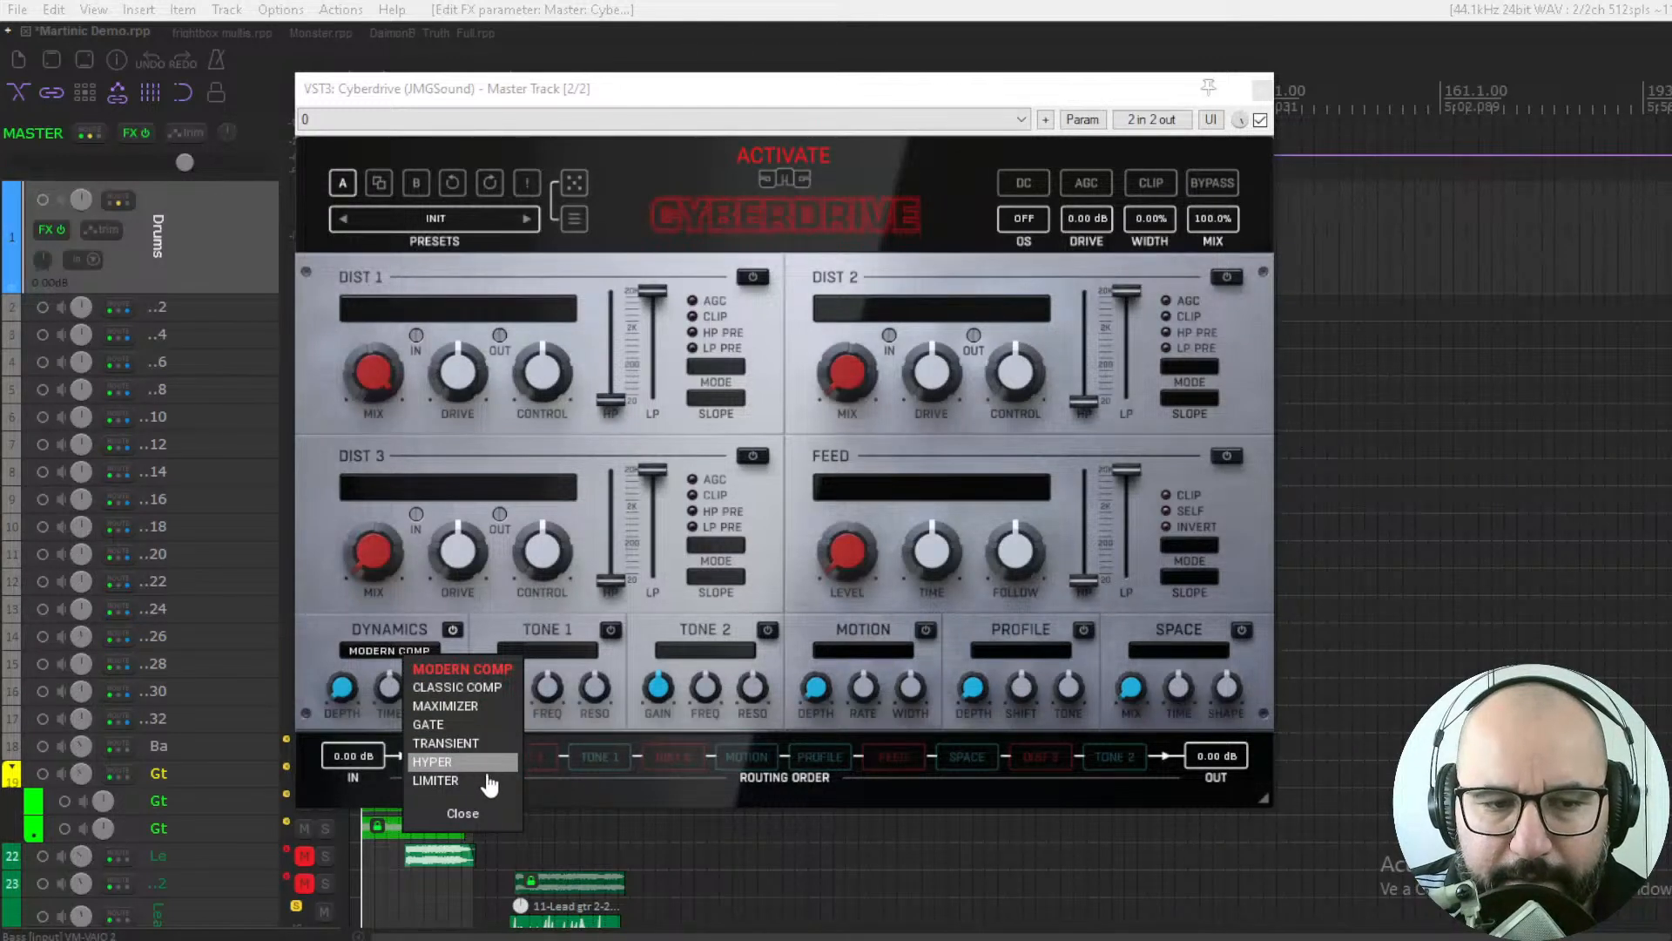
{"action": "left_click", "coordinate": [436, 668]}
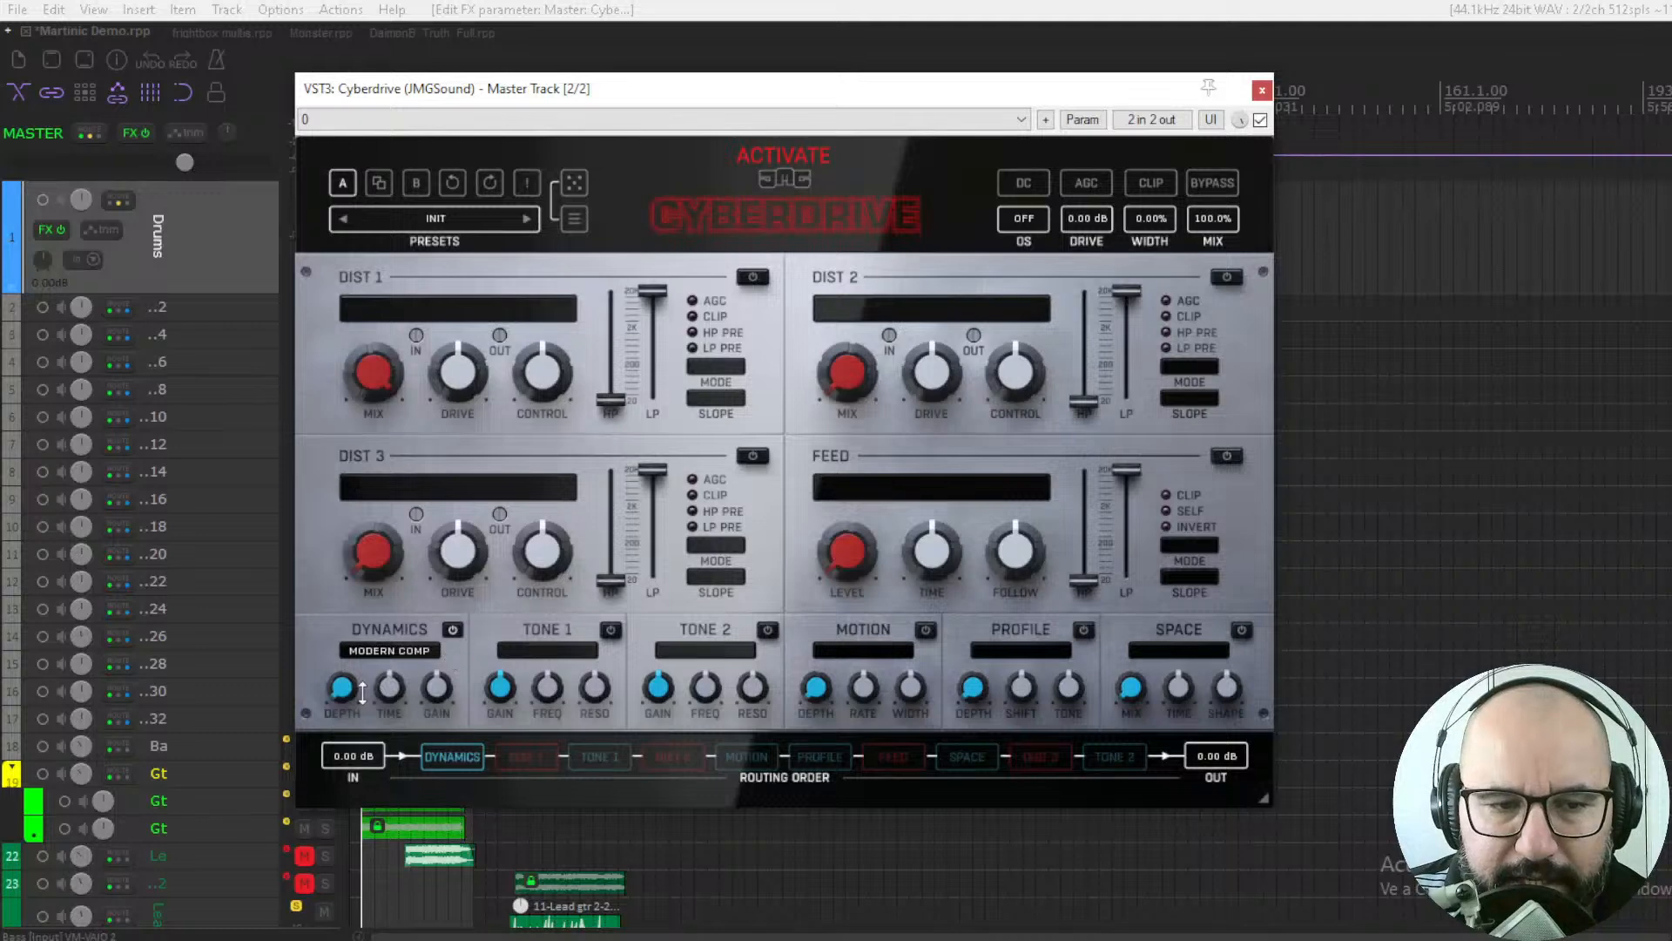
{"action": "mouse_move", "coordinate": [344, 691]}
{"action": "left_mouse_down"}
{"action": "mouse_move", "coordinate": [344, 592]}
{"action": "mouse_move", "coordinate": [344, 697]}
{"action": "left_mouse_up"}
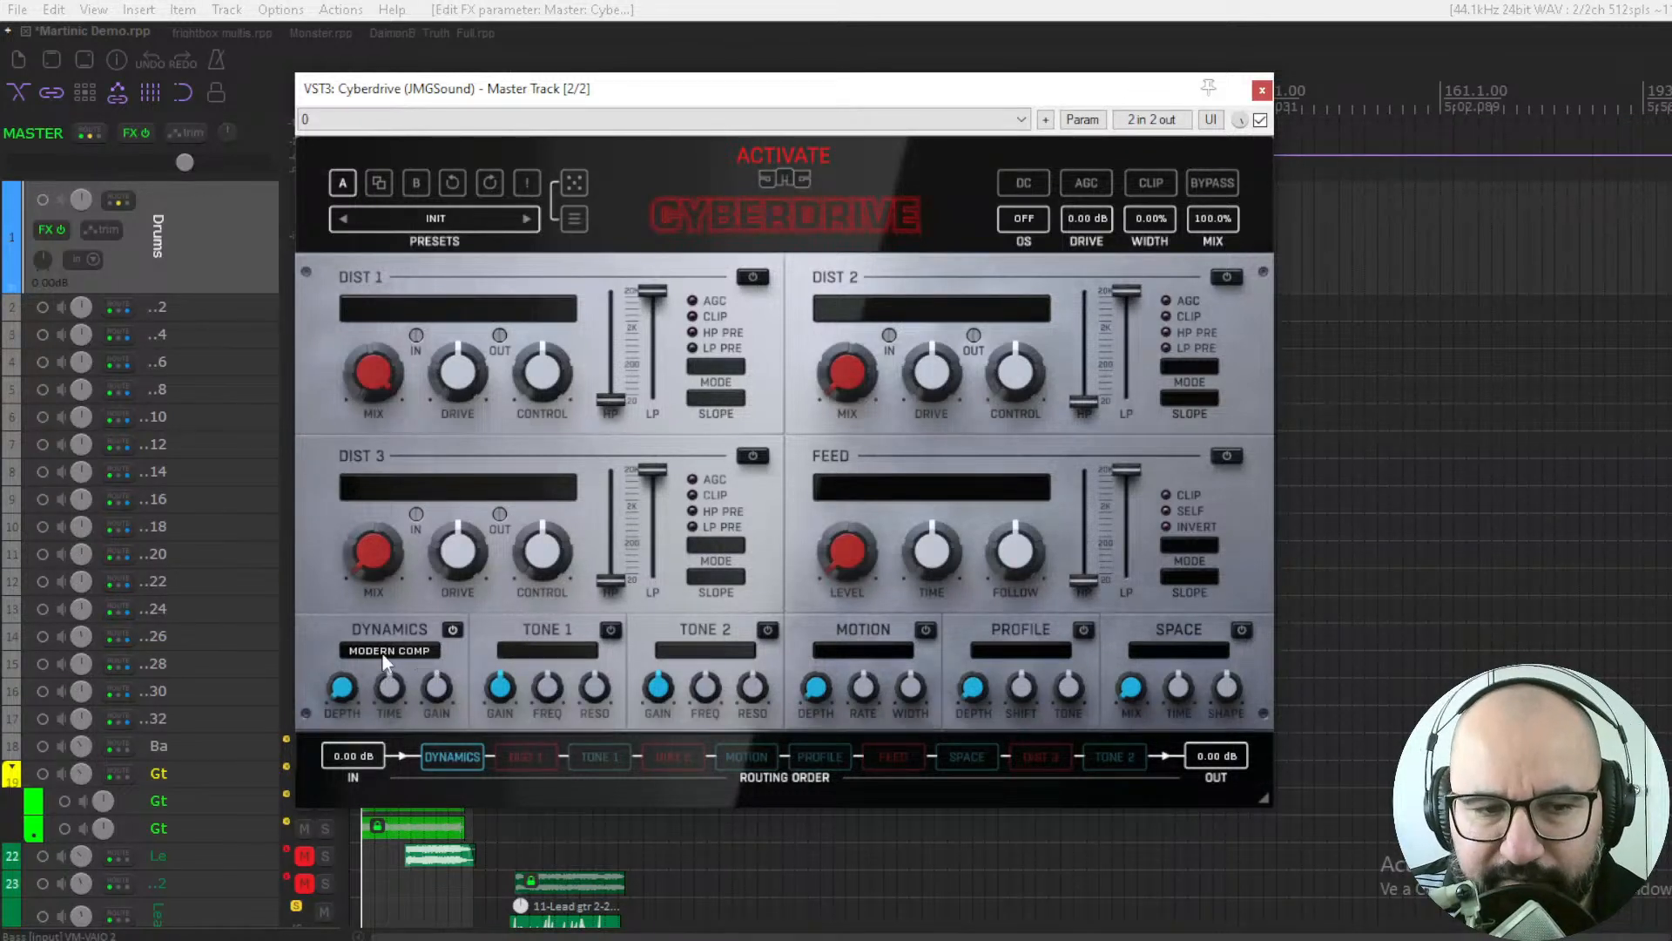
{"action": "left_click", "coordinate": [452, 629]}
Step: Enable Tone 1 and Tone 2, review Tone 1's filter types while keeping Peak, and disable both modules
{"action": "left_click", "coordinate": [611, 631]}
{"action": "left_click", "coordinate": [766, 636]}
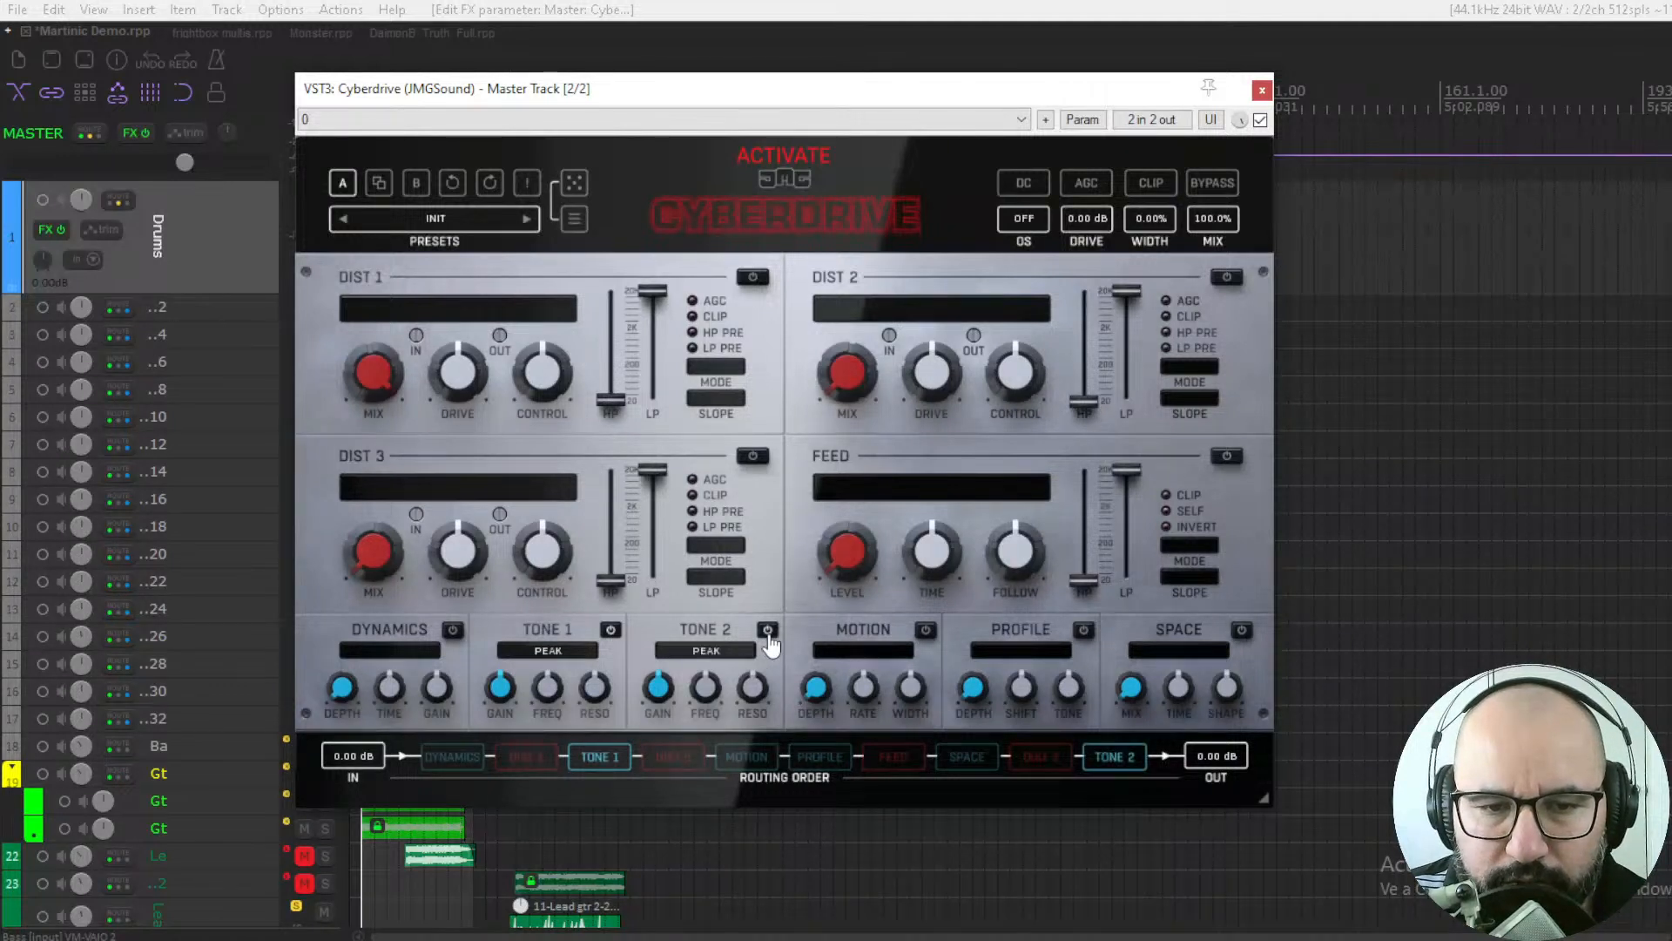
{"action": "left_click", "coordinate": [560, 655]}
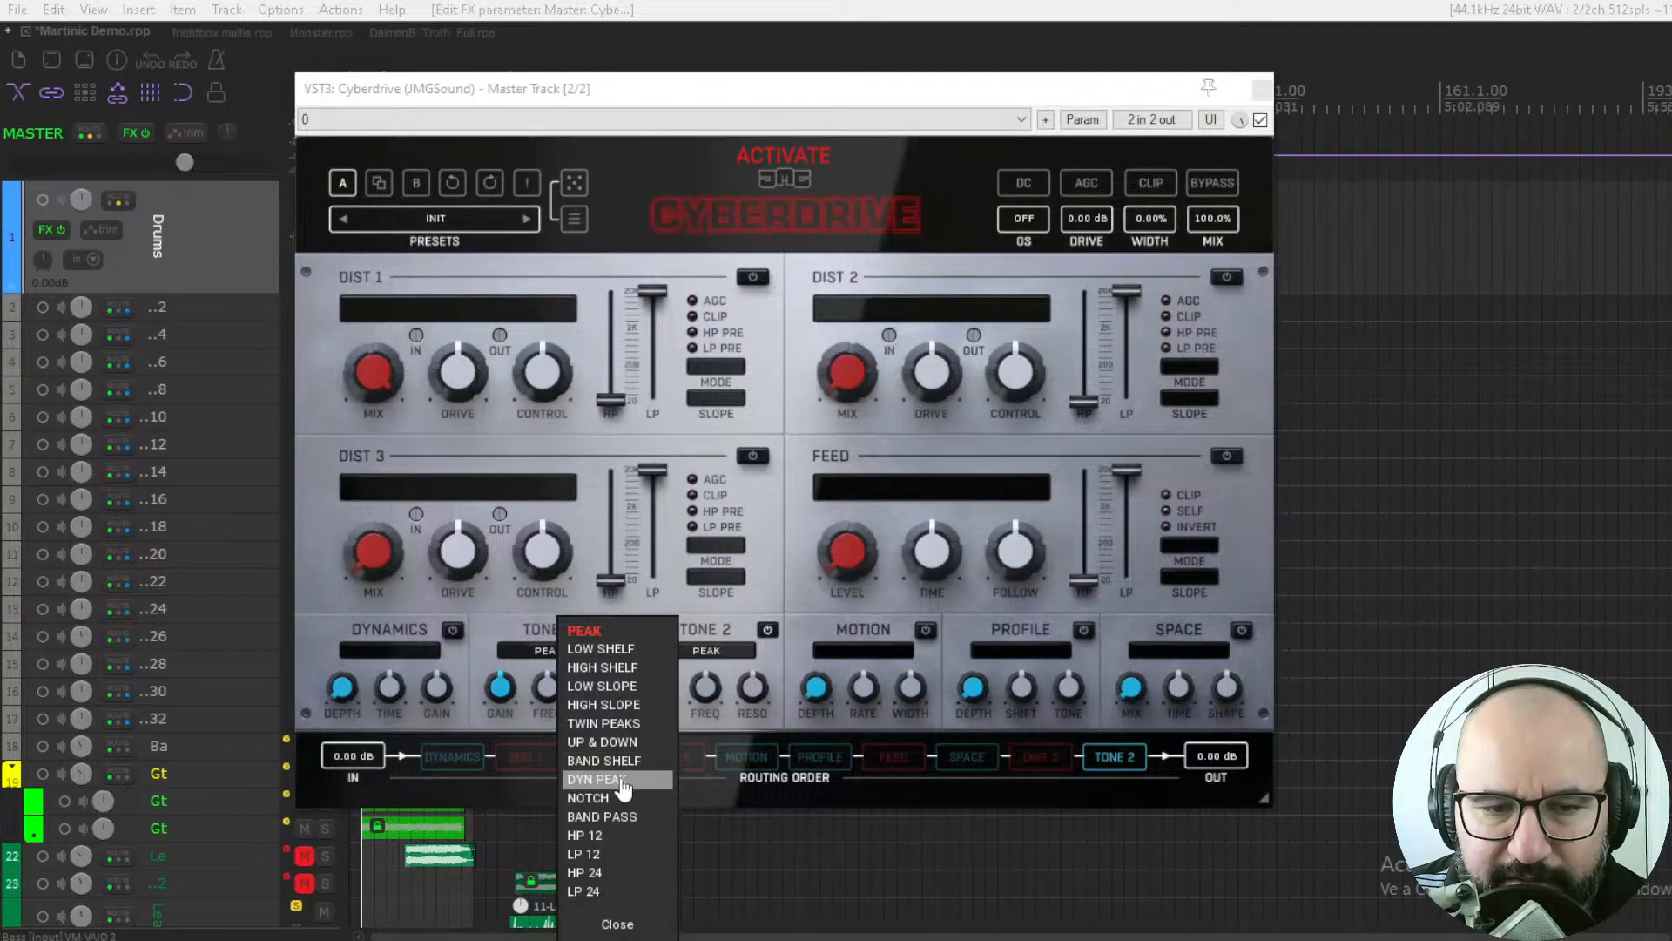
{"action": "left_click", "coordinate": [515, 622]}
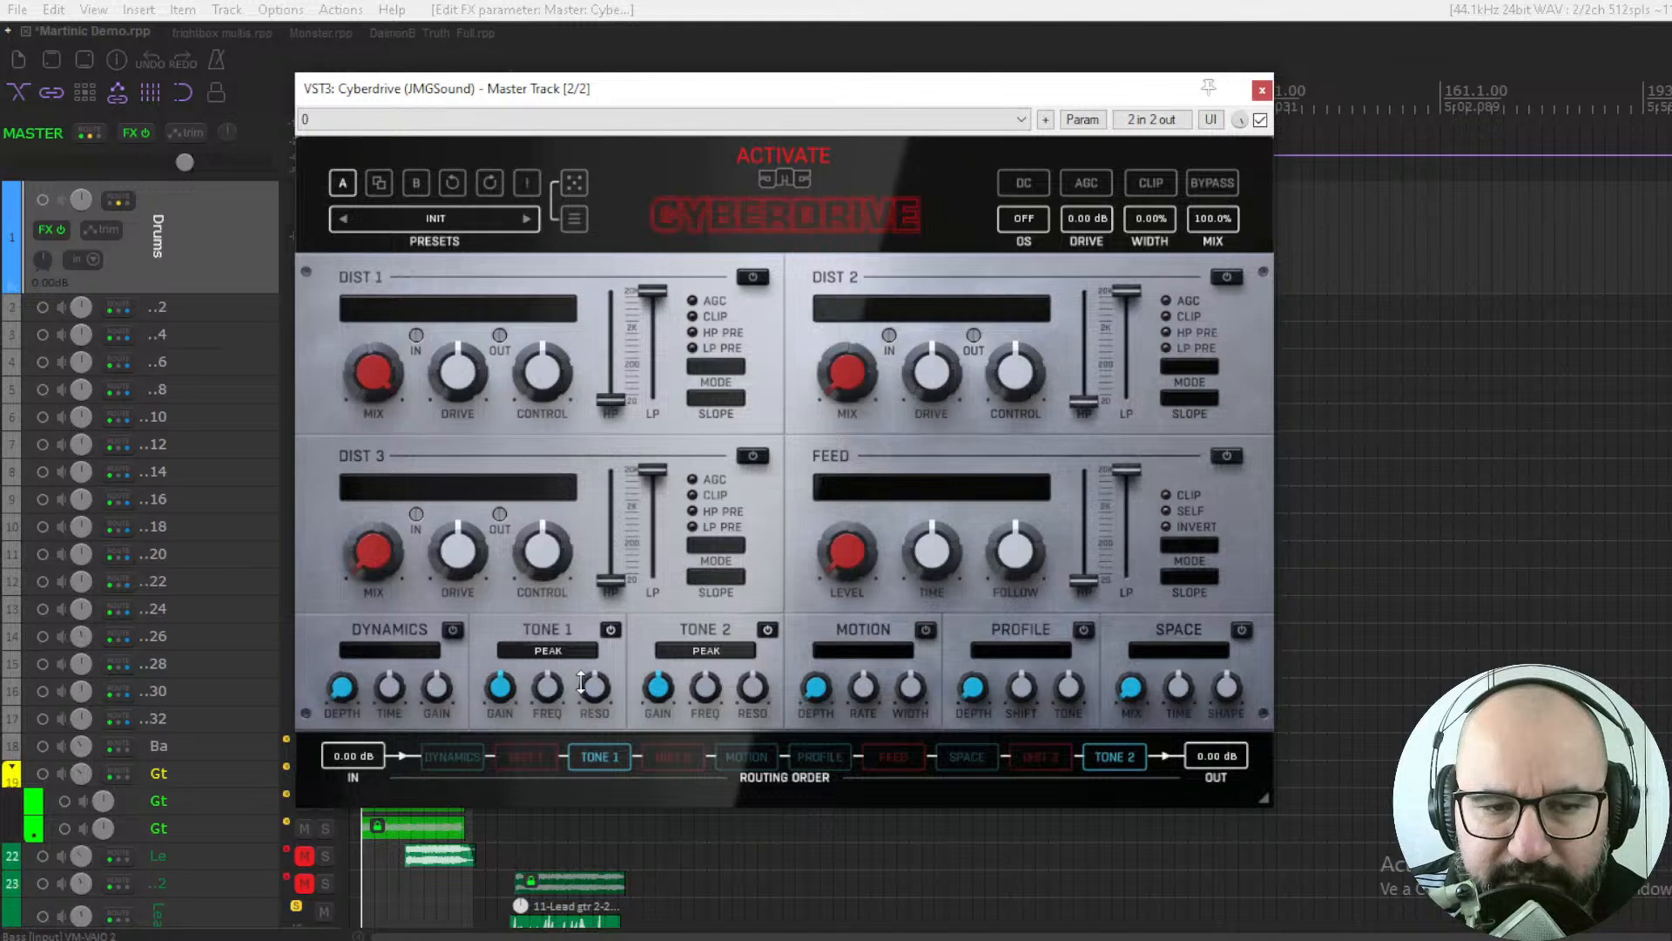
{"action": "left_click", "coordinate": [610, 629]}
{"action": "left_click", "coordinate": [768, 630]}
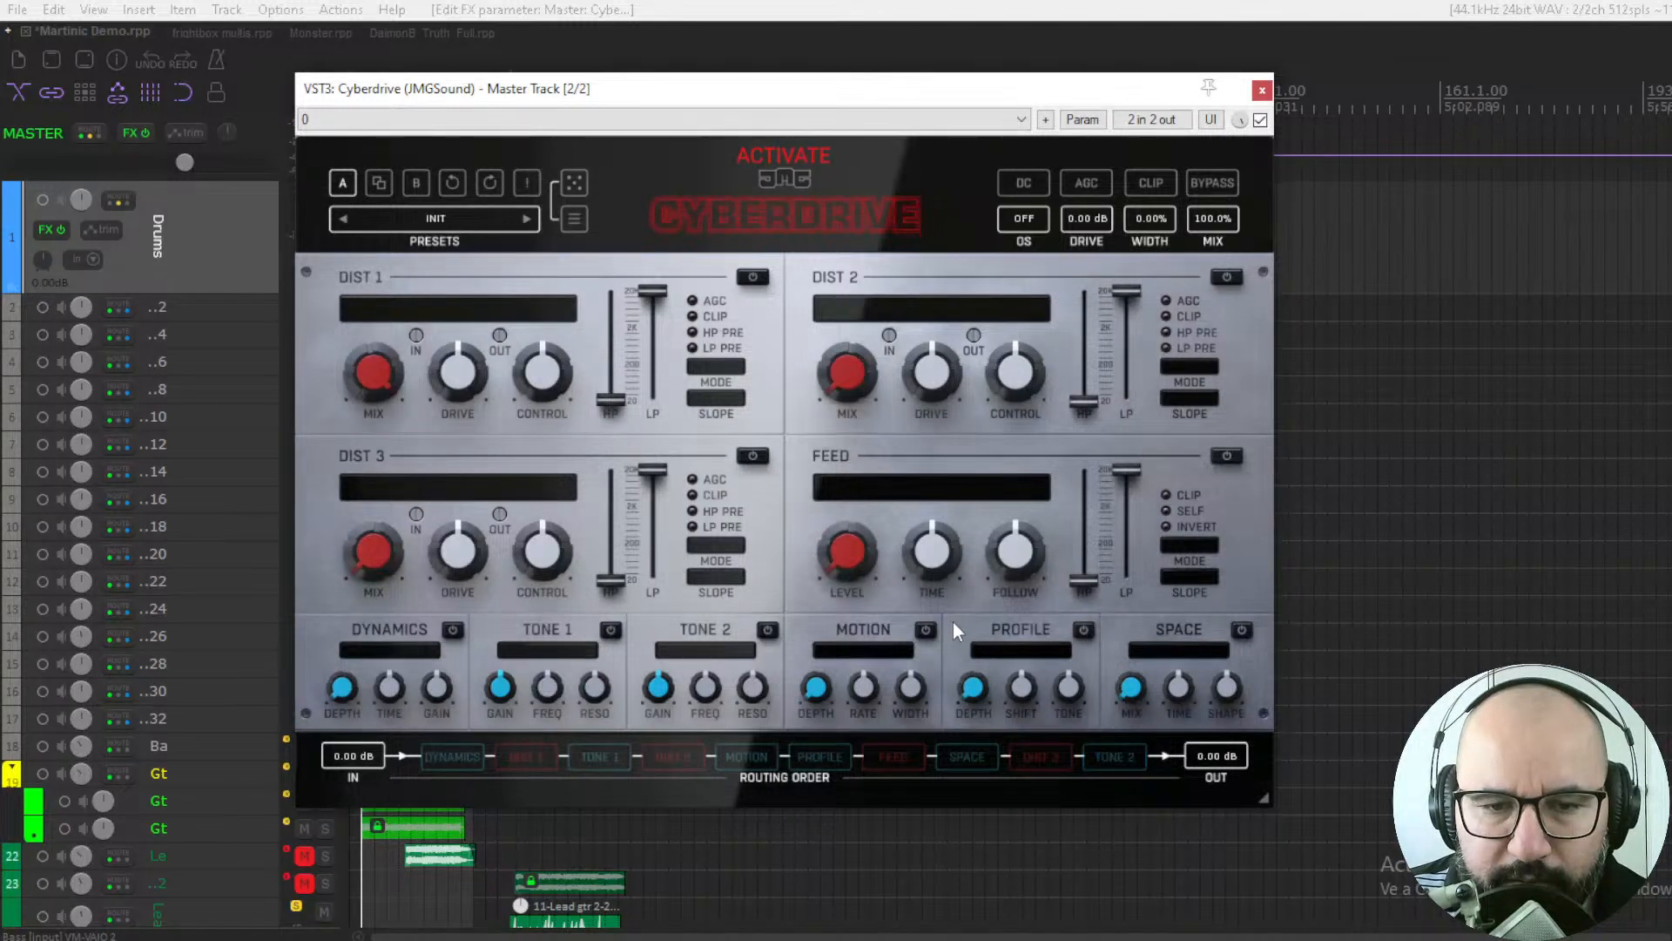
Step: Enable the Motion module, review its modulation types while keeping Classic Chorus, and disable the module
{"action": "left_click", "coordinate": [925, 630]}
{"action": "left_click", "coordinate": [875, 652]}
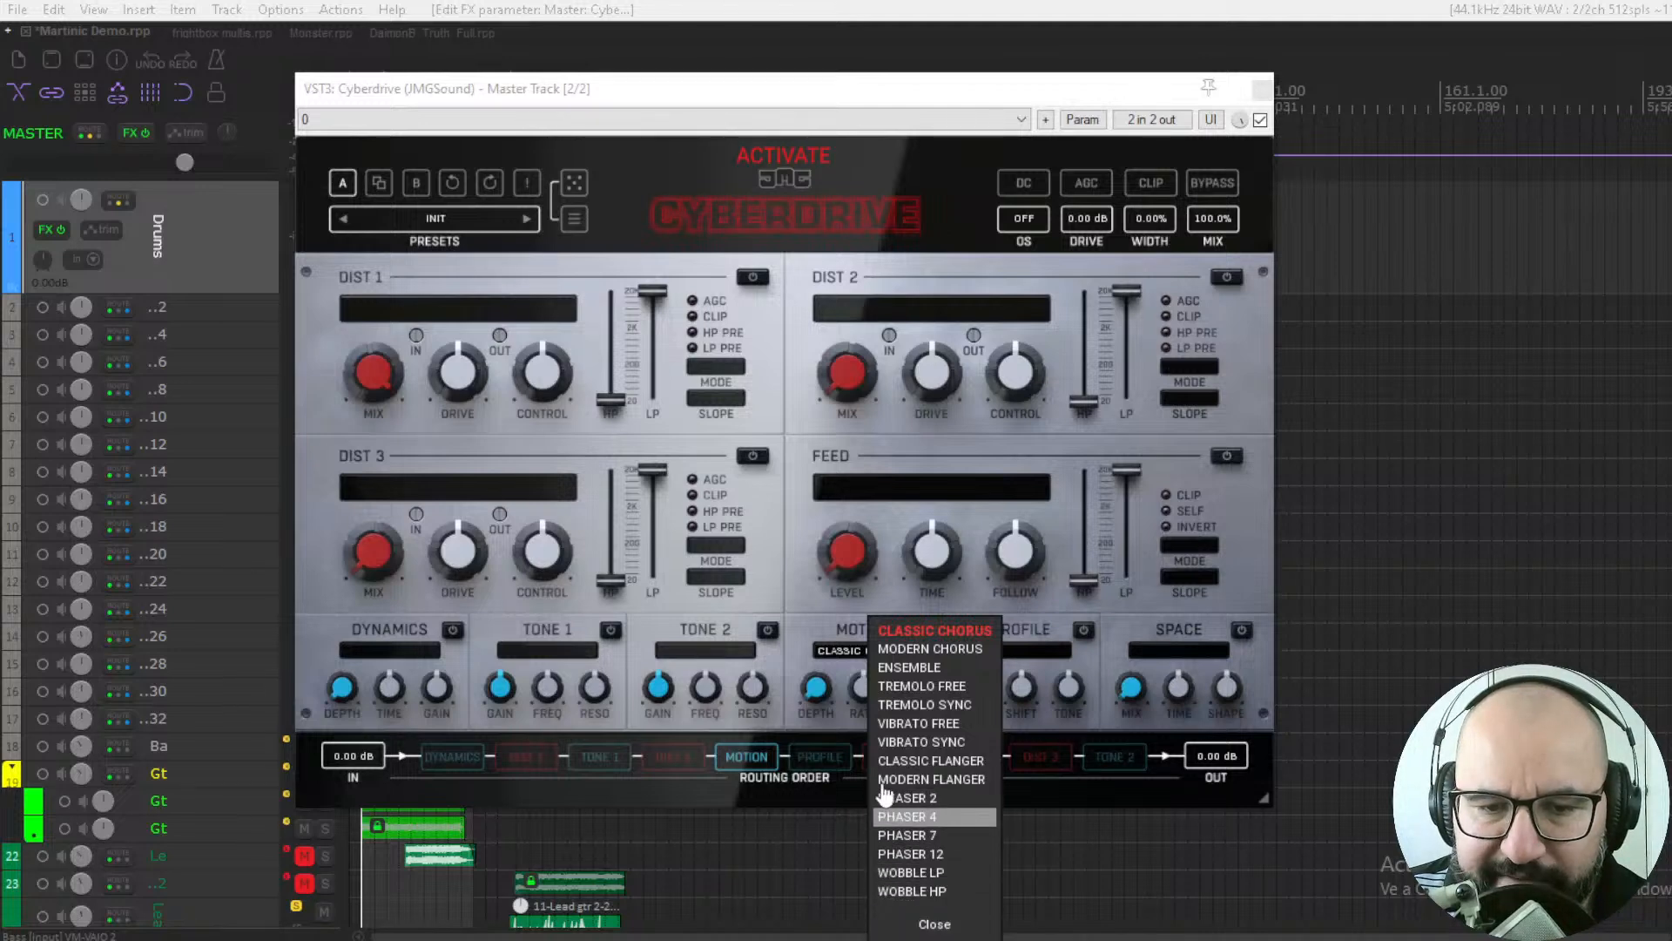
{"action": "left_click", "coordinate": [838, 624]}
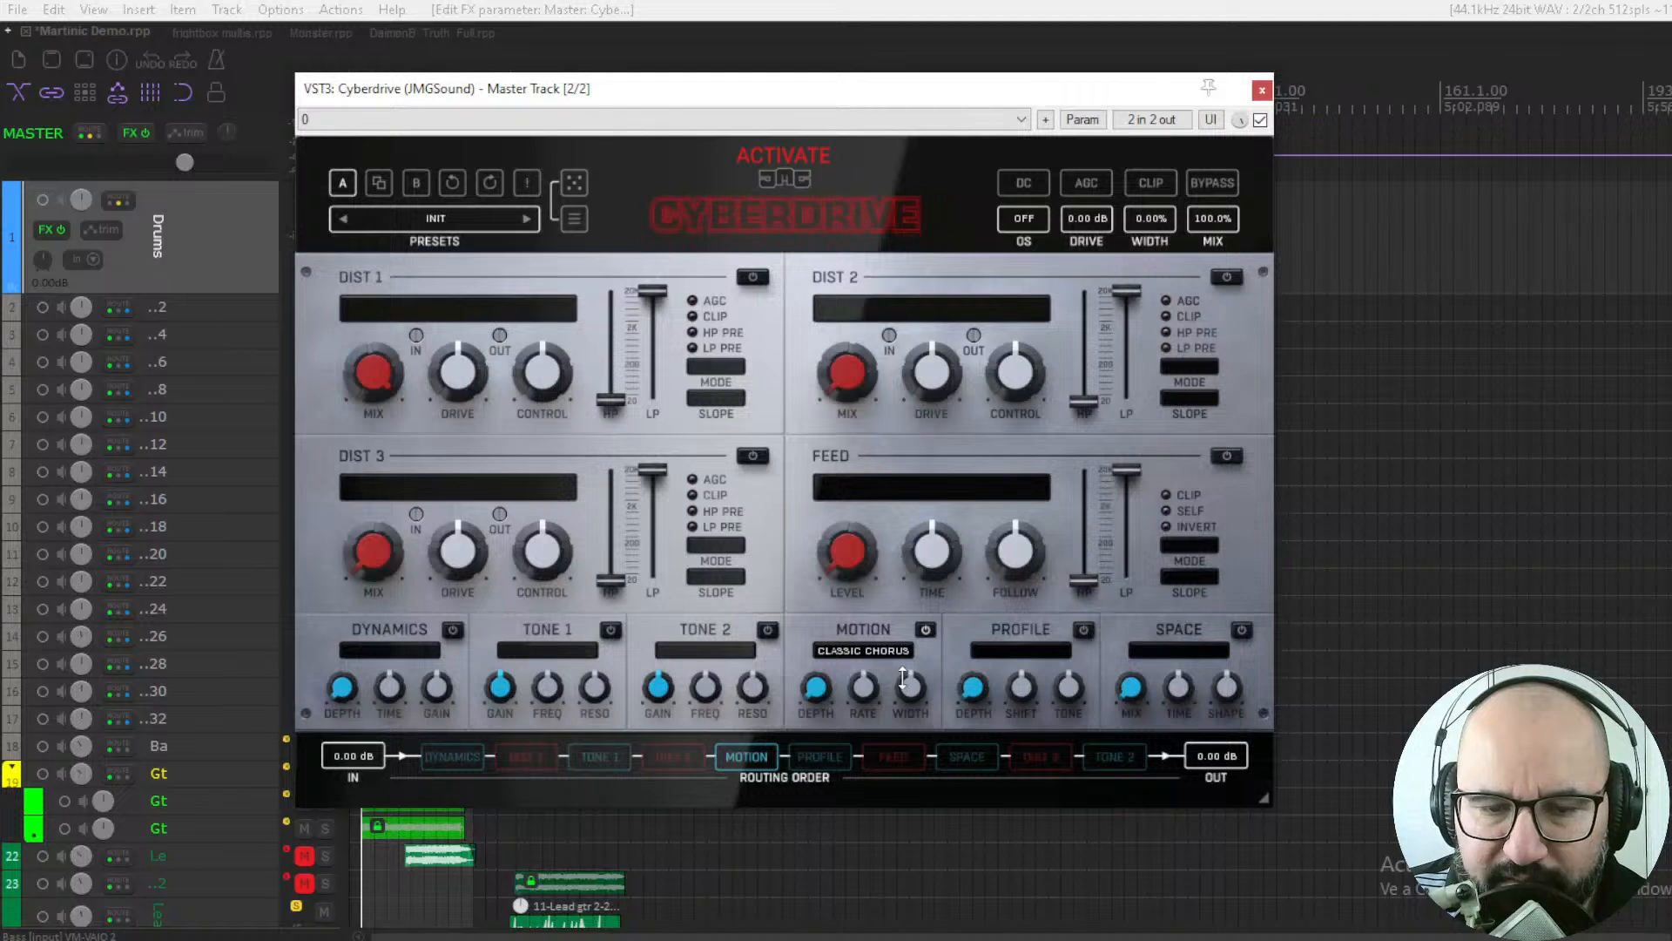
{"action": "left_click", "coordinate": [925, 630]}
Step: Enable the Profile module, review its Bass, Guitar and Metal profiles while keeping Bass Cab A, and disable the module
{"action": "left_click", "coordinate": [1087, 632]}
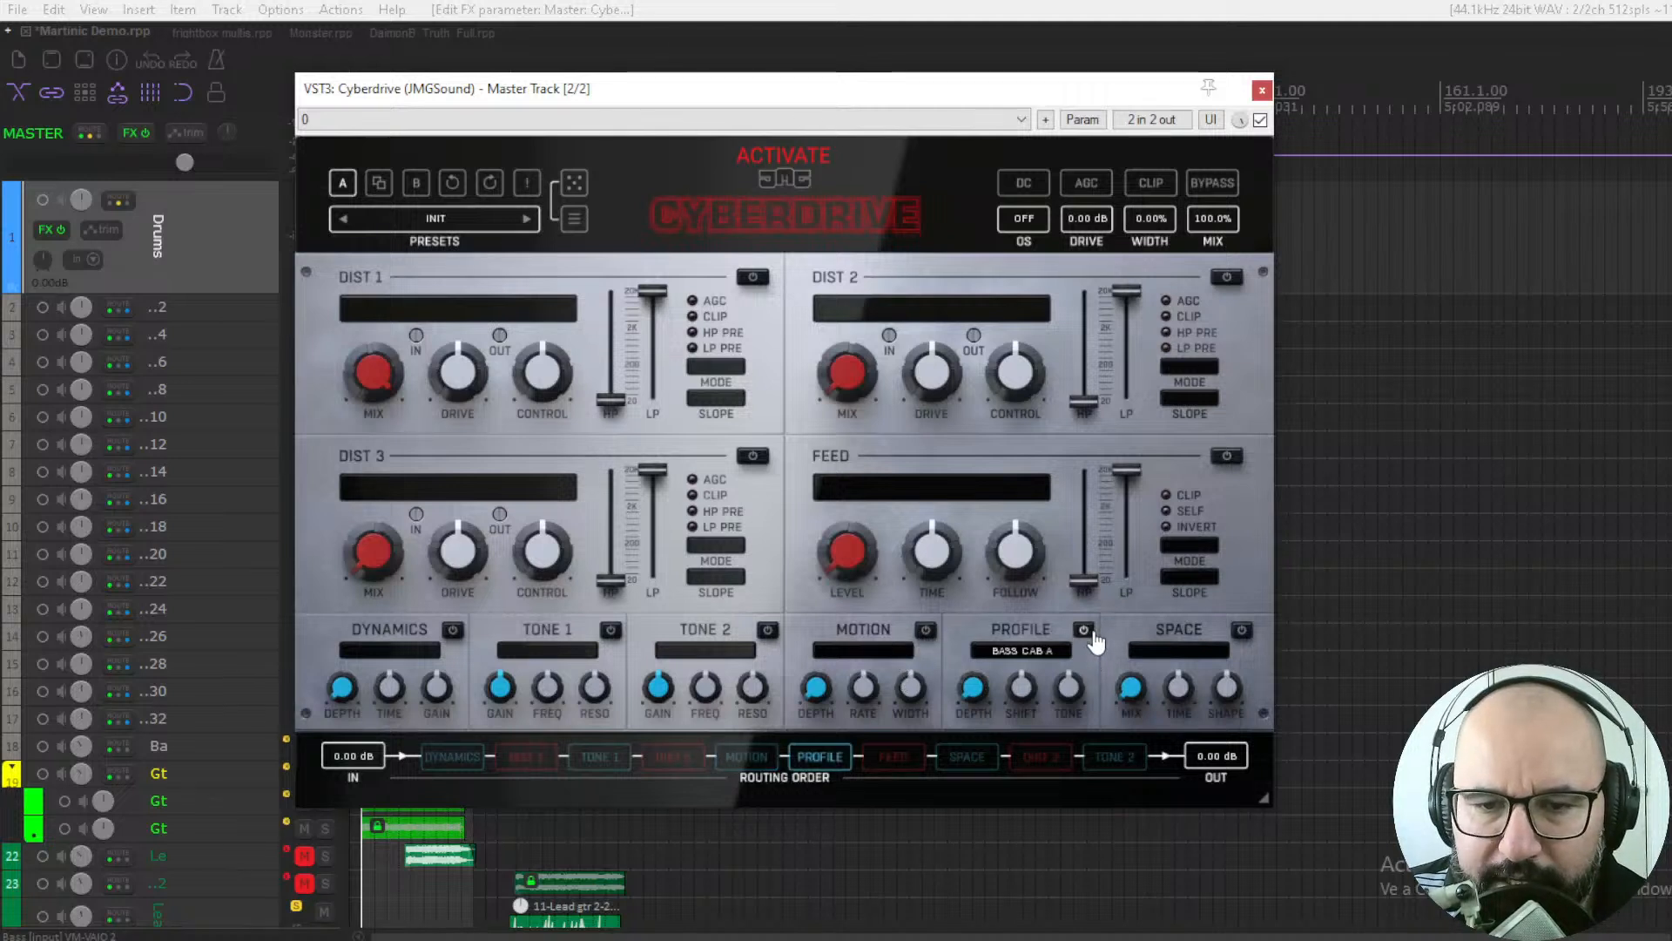
{"action": "left_click", "coordinate": [1024, 651]}
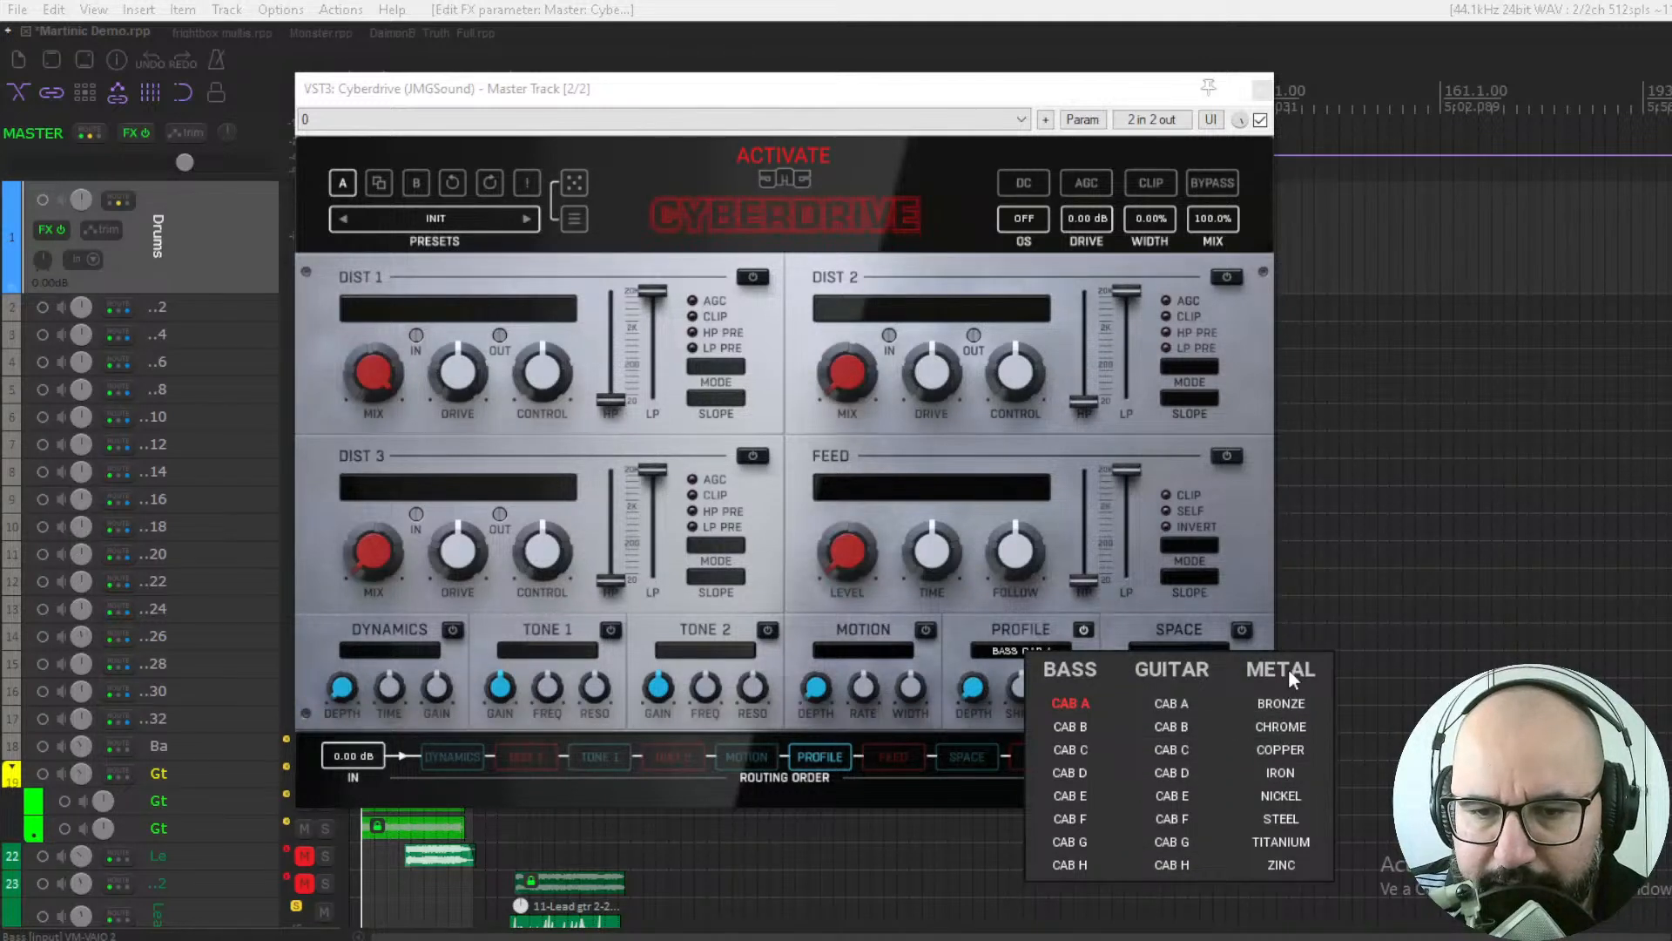
{"action": "left_click", "coordinate": [1060, 626]}
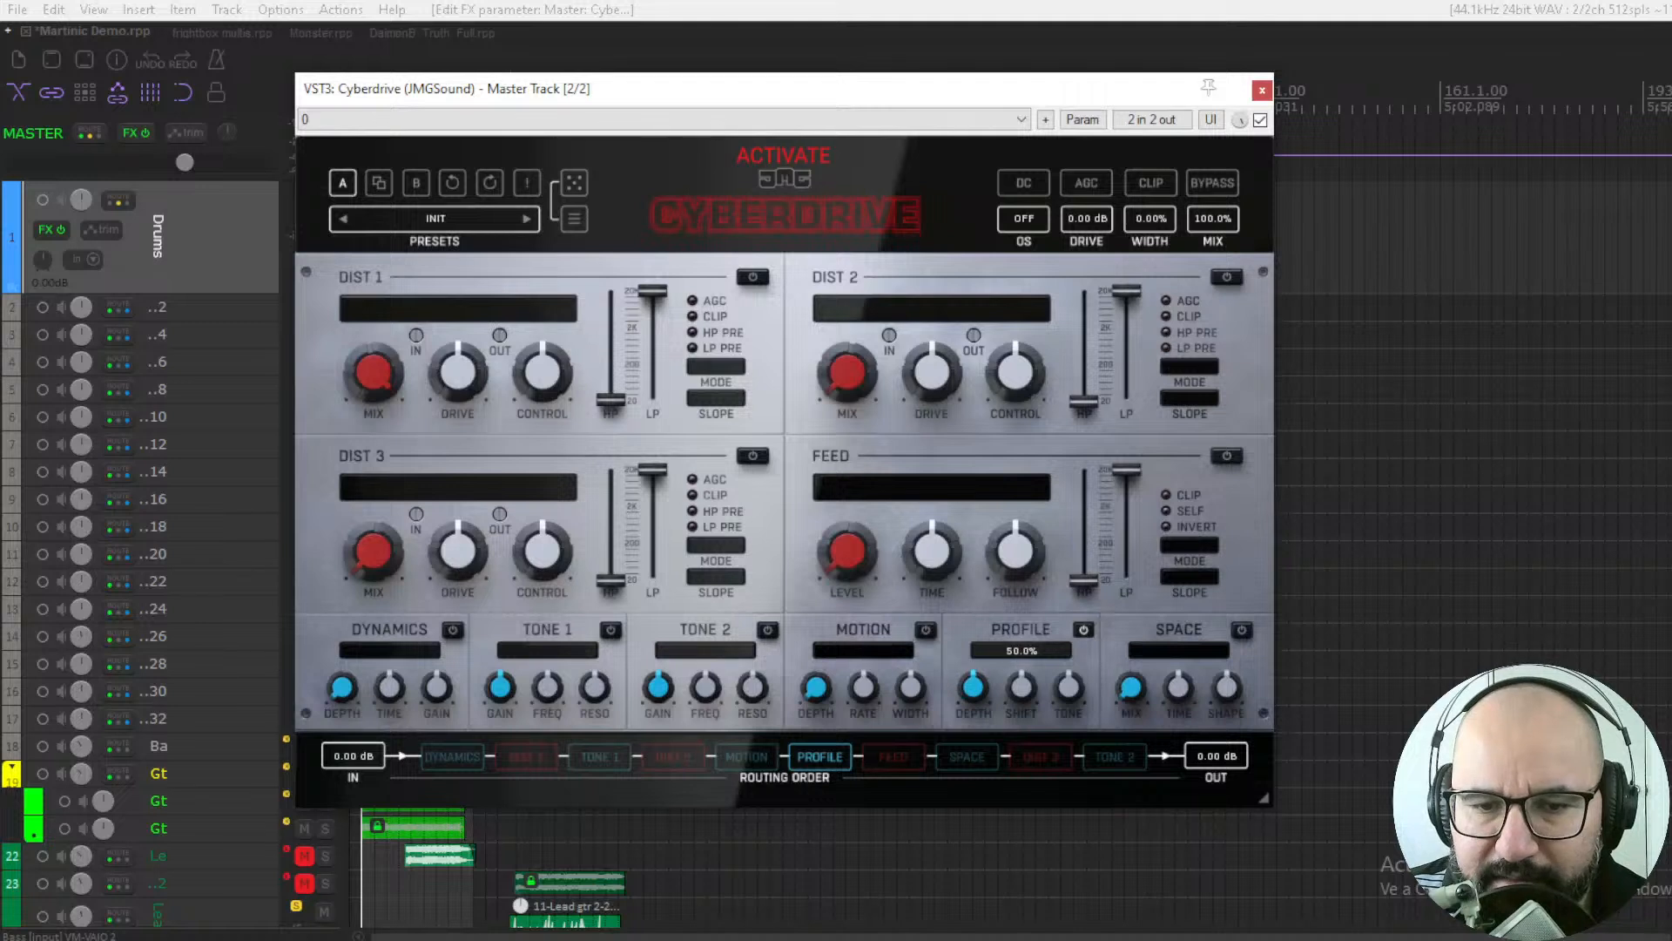
{"action": "left_click", "coordinate": [1084, 629]}
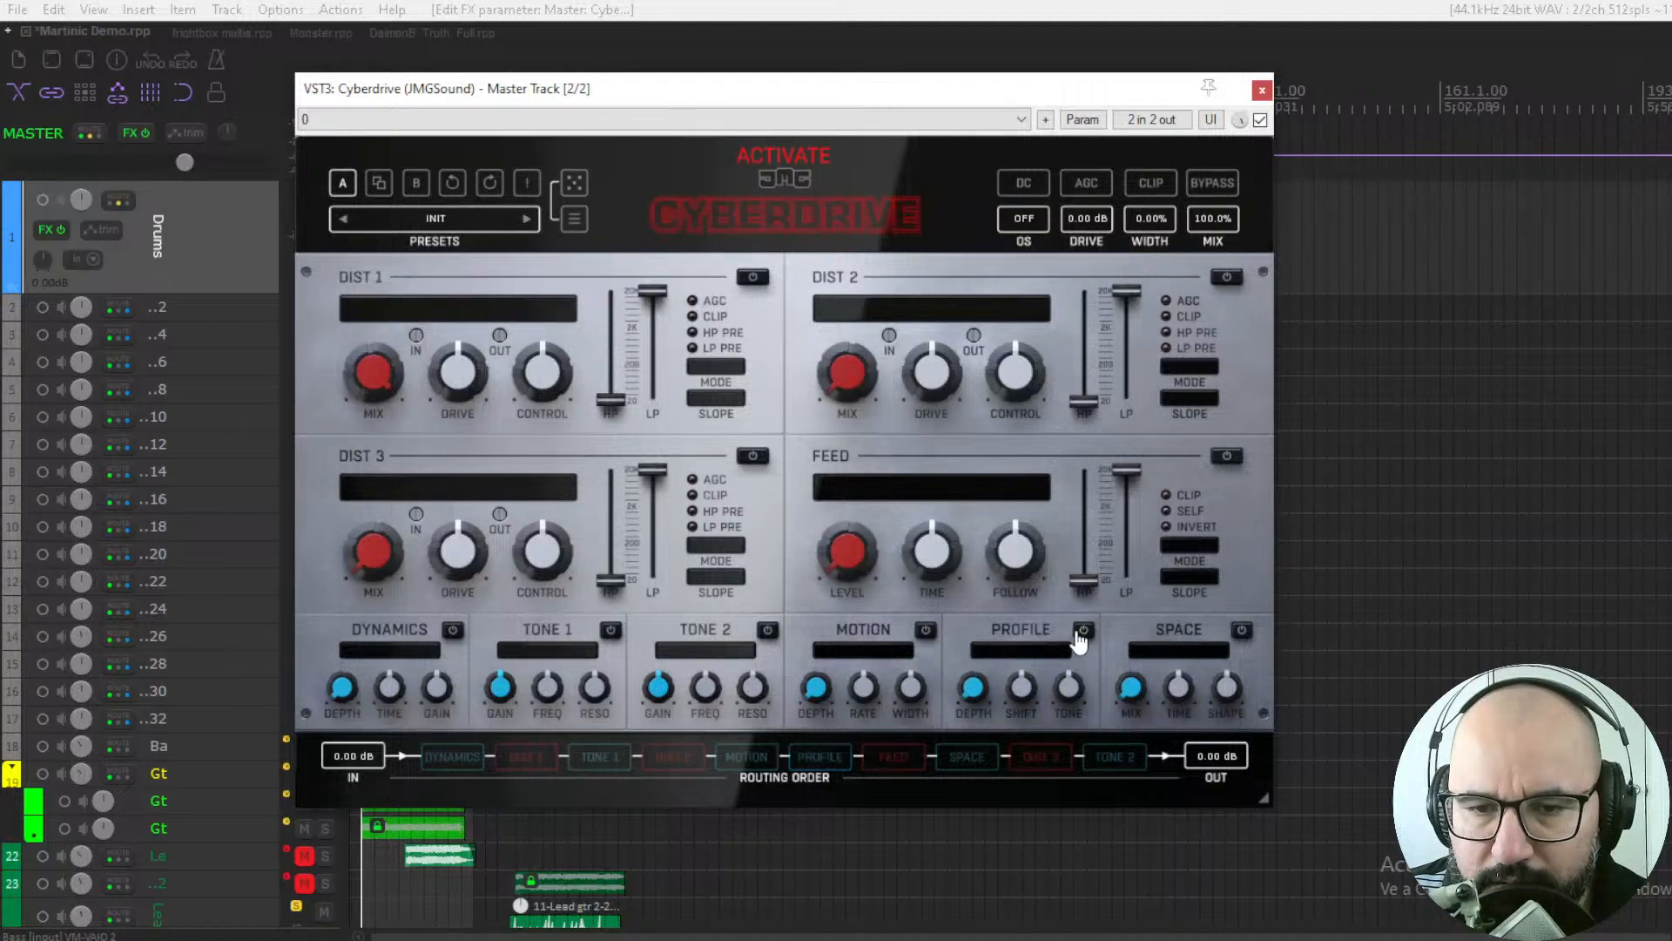
Step: Enable the Space module, review its reverb and delay types while keeping Reverb, and disable the module
{"action": "left_click", "coordinate": [1241, 631]}
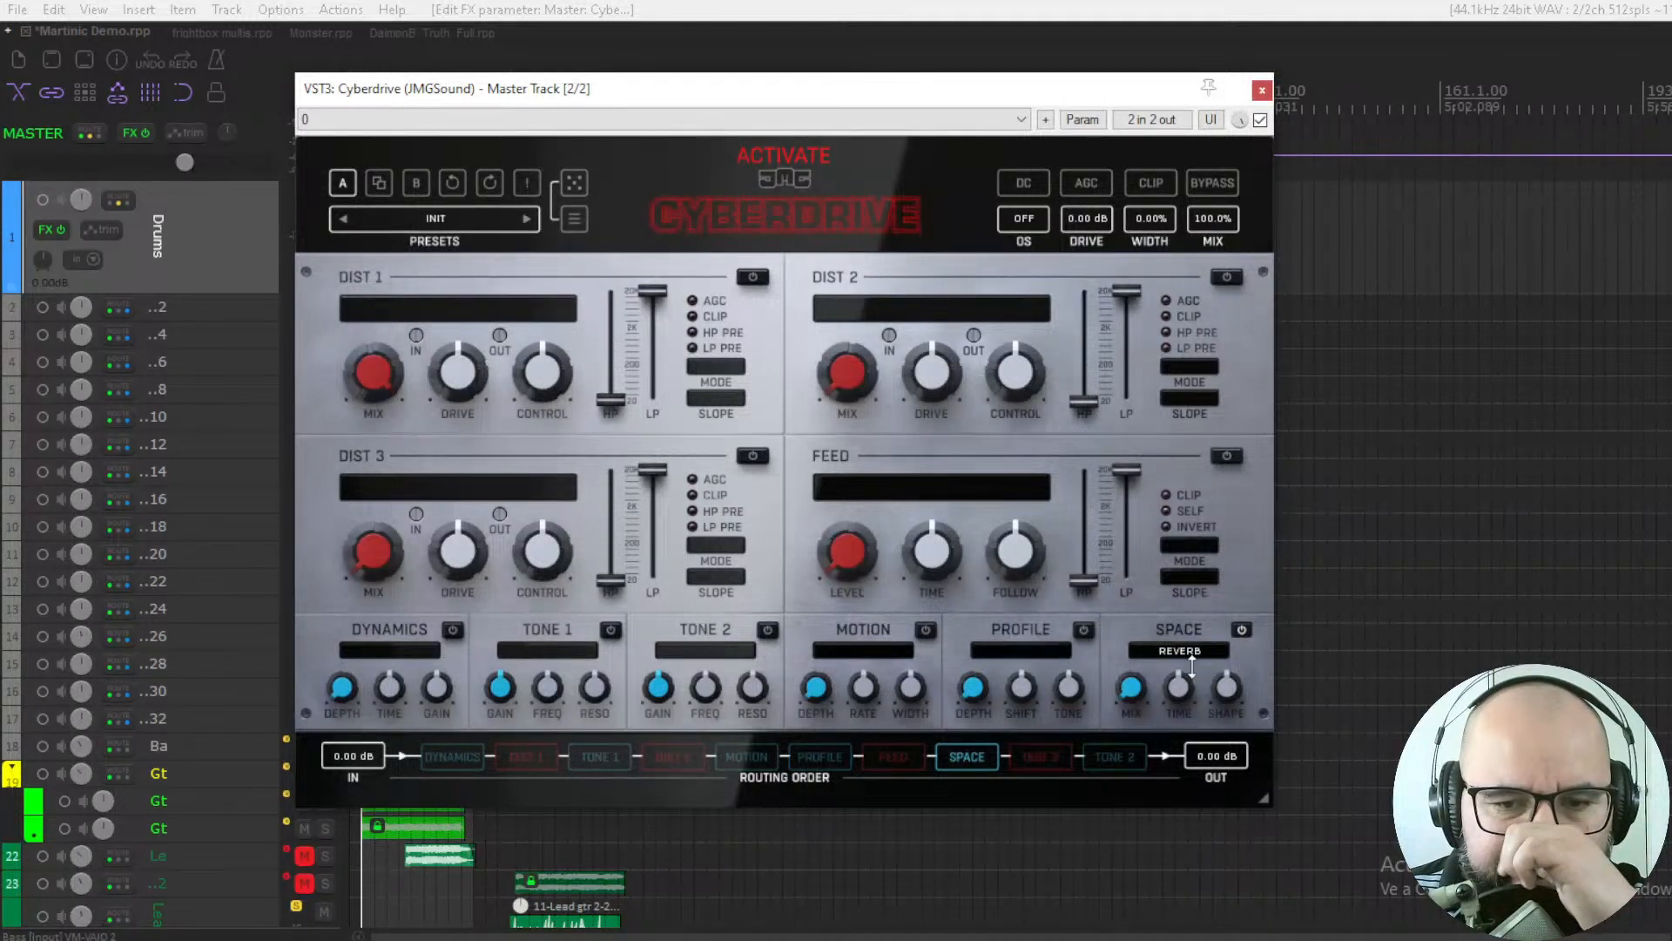
{"action": "left_click", "coordinate": [1188, 652]}
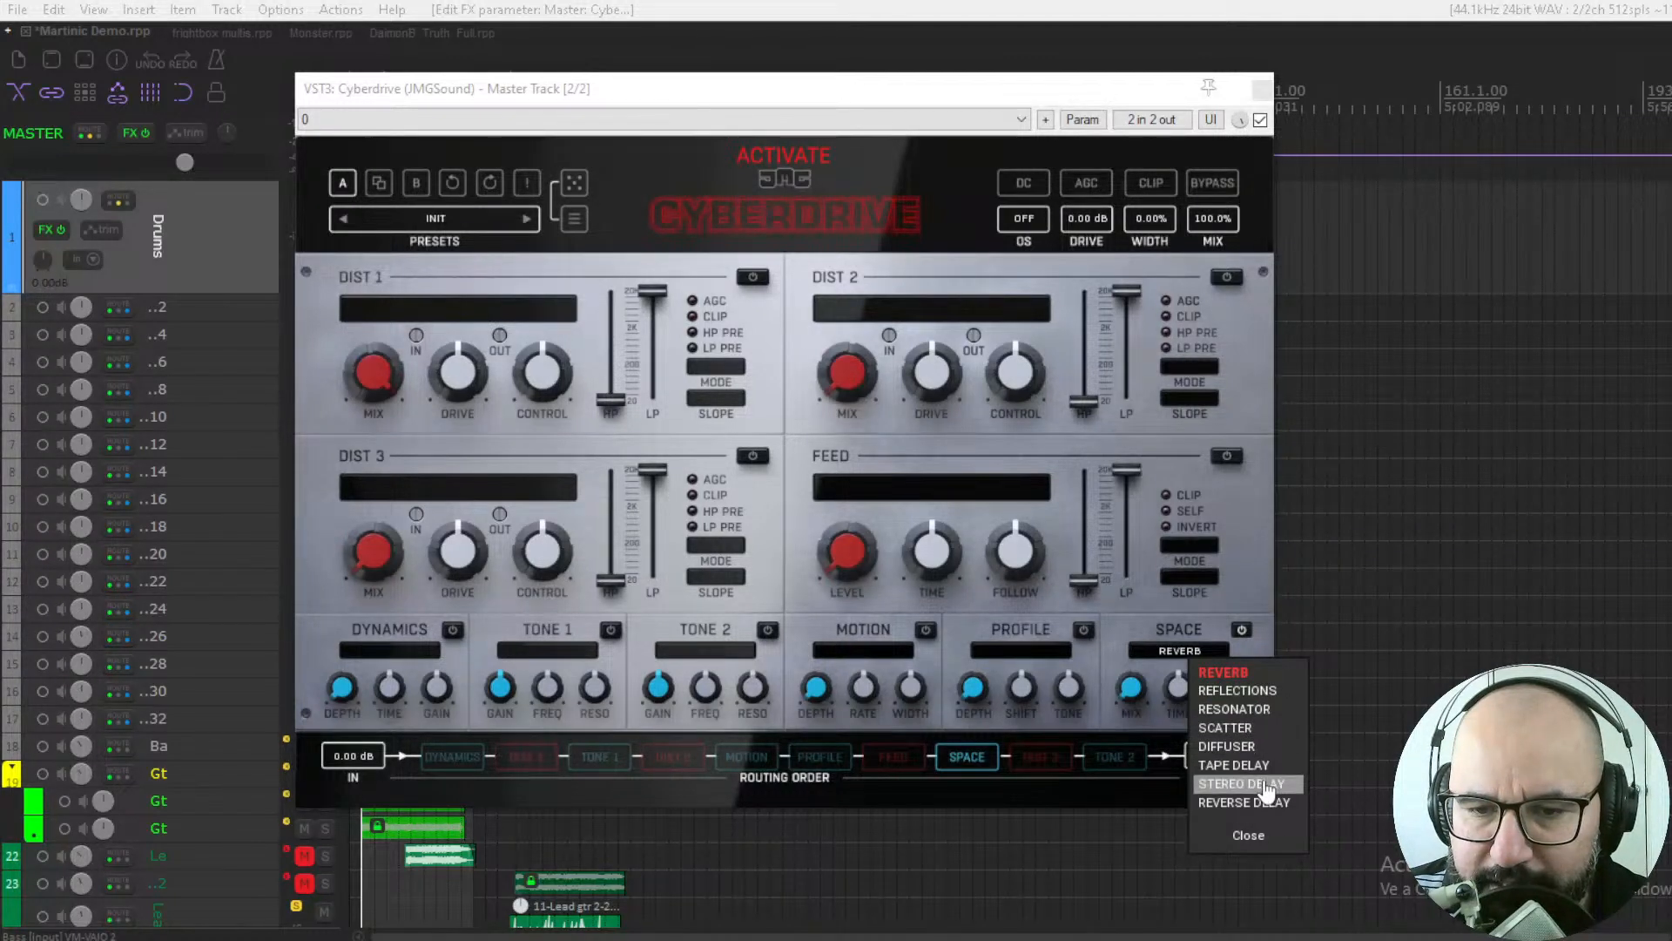
{"action": "left_click", "coordinate": [1223, 672]}
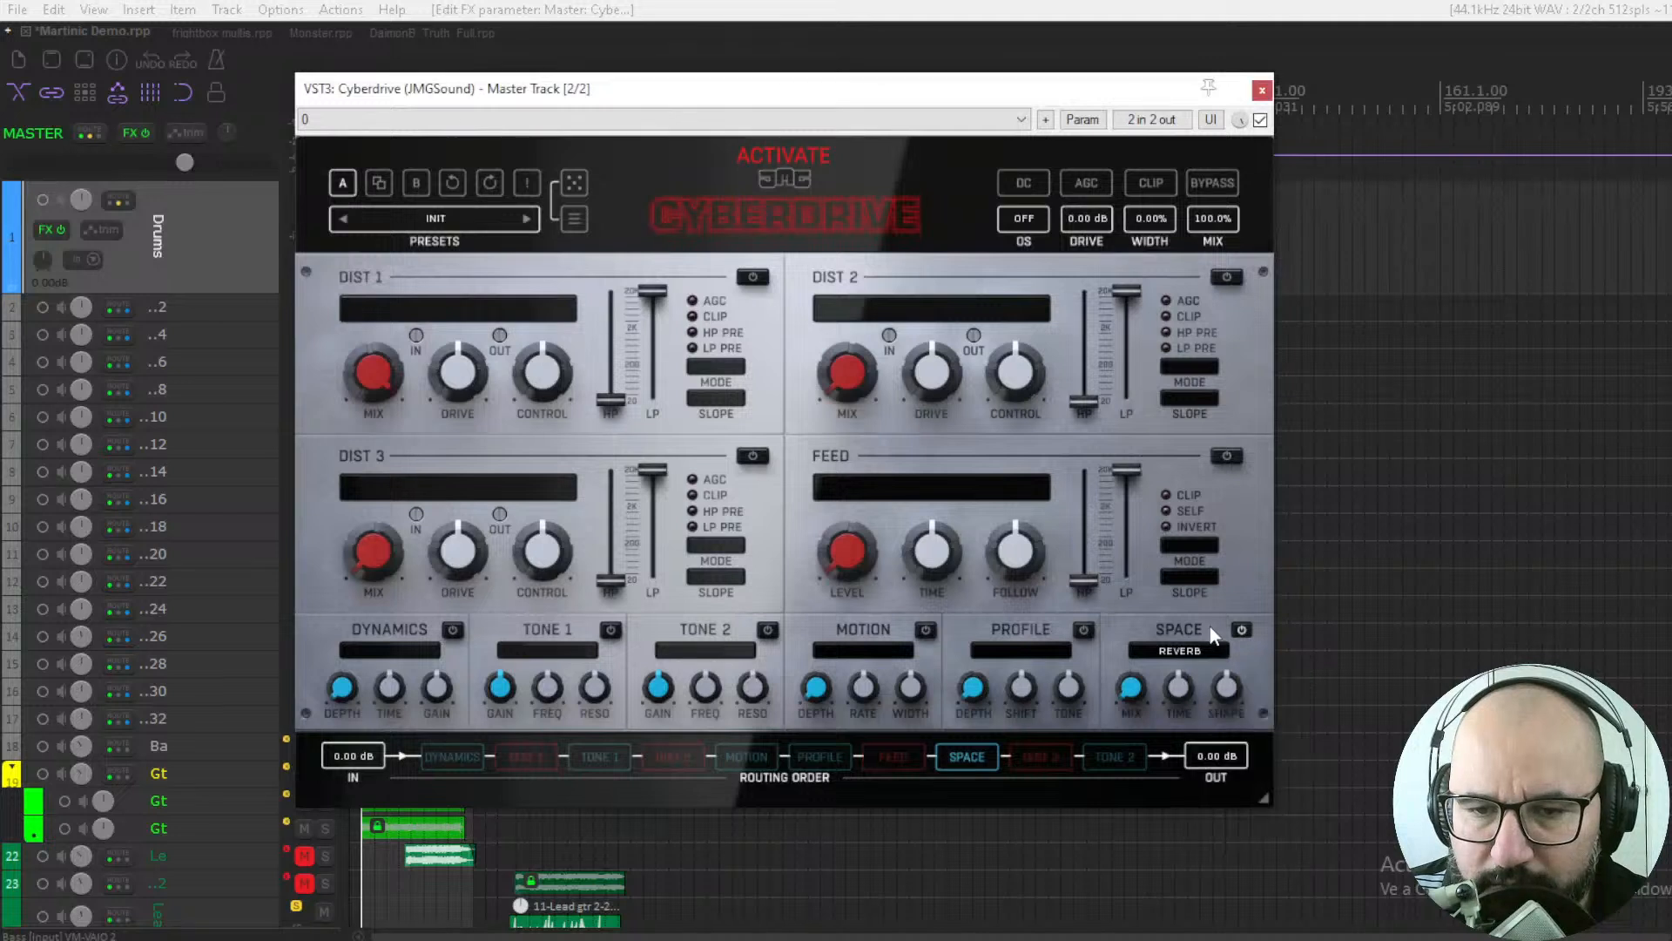
{"action": "left_click", "coordinate": [1241, 630]}
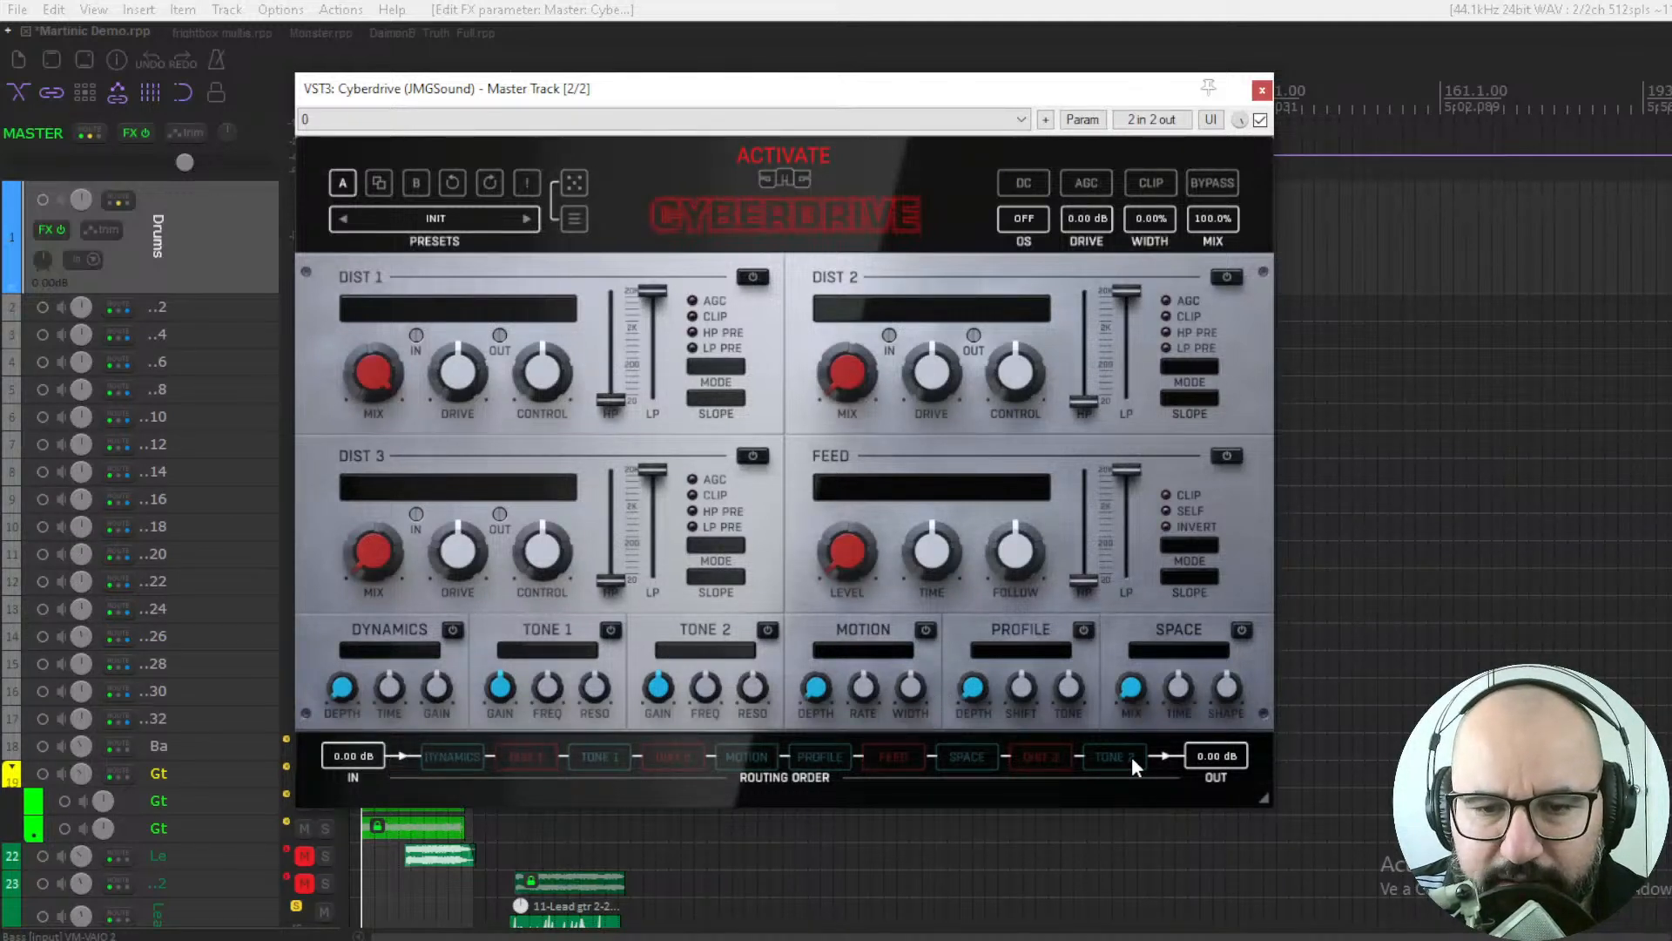
Step: Enable the Dist 1, Dist 2, Dist 3 and Feed modules together
{"action": "left_click", "coordinate": [751, 277]}
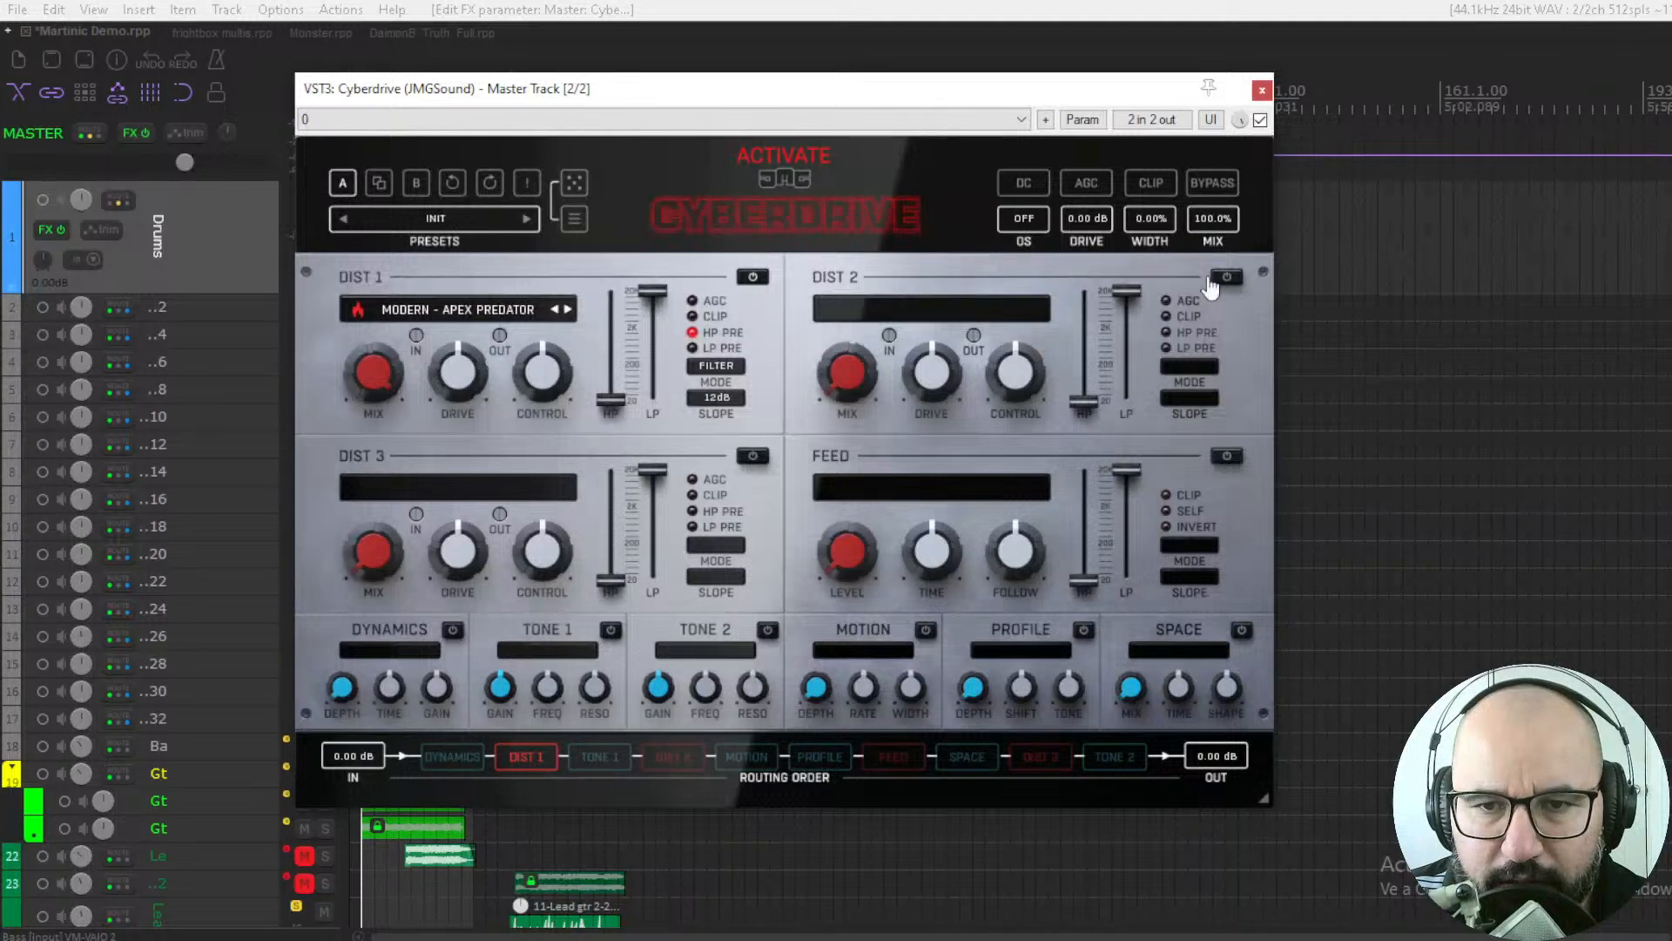
{"action": "left_click", "coordinate": [1227, 277]}
{"action": "left_click", "coordinate": [753, 455]}
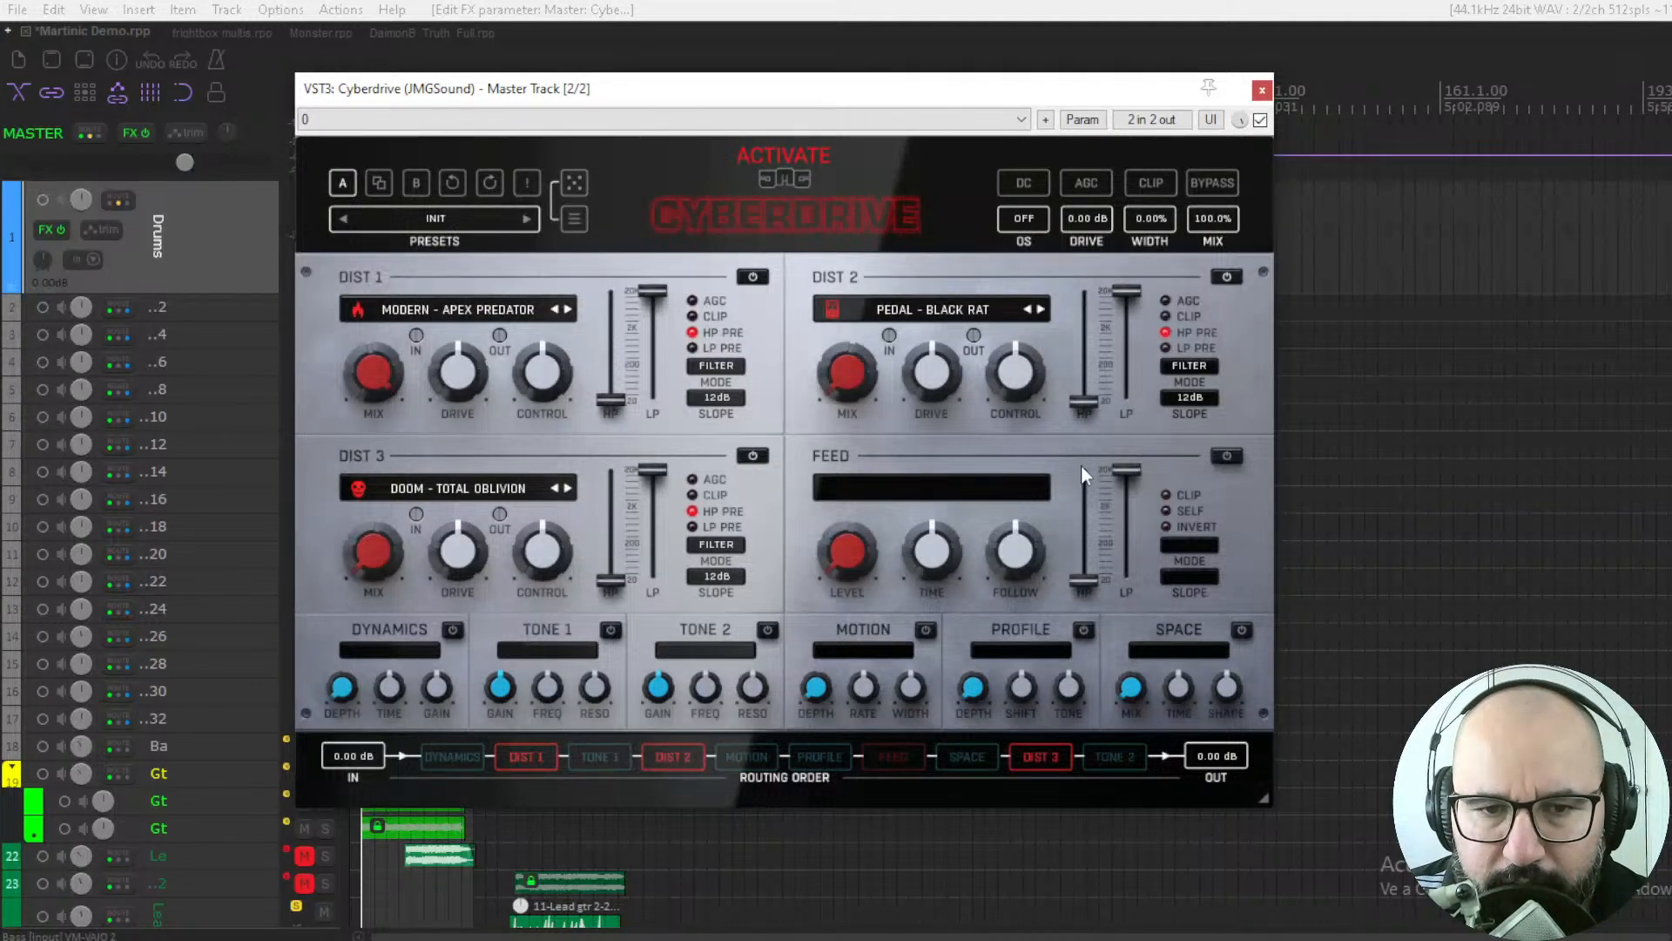
{"action": "left_click", "coordinate": [1226, 456]}
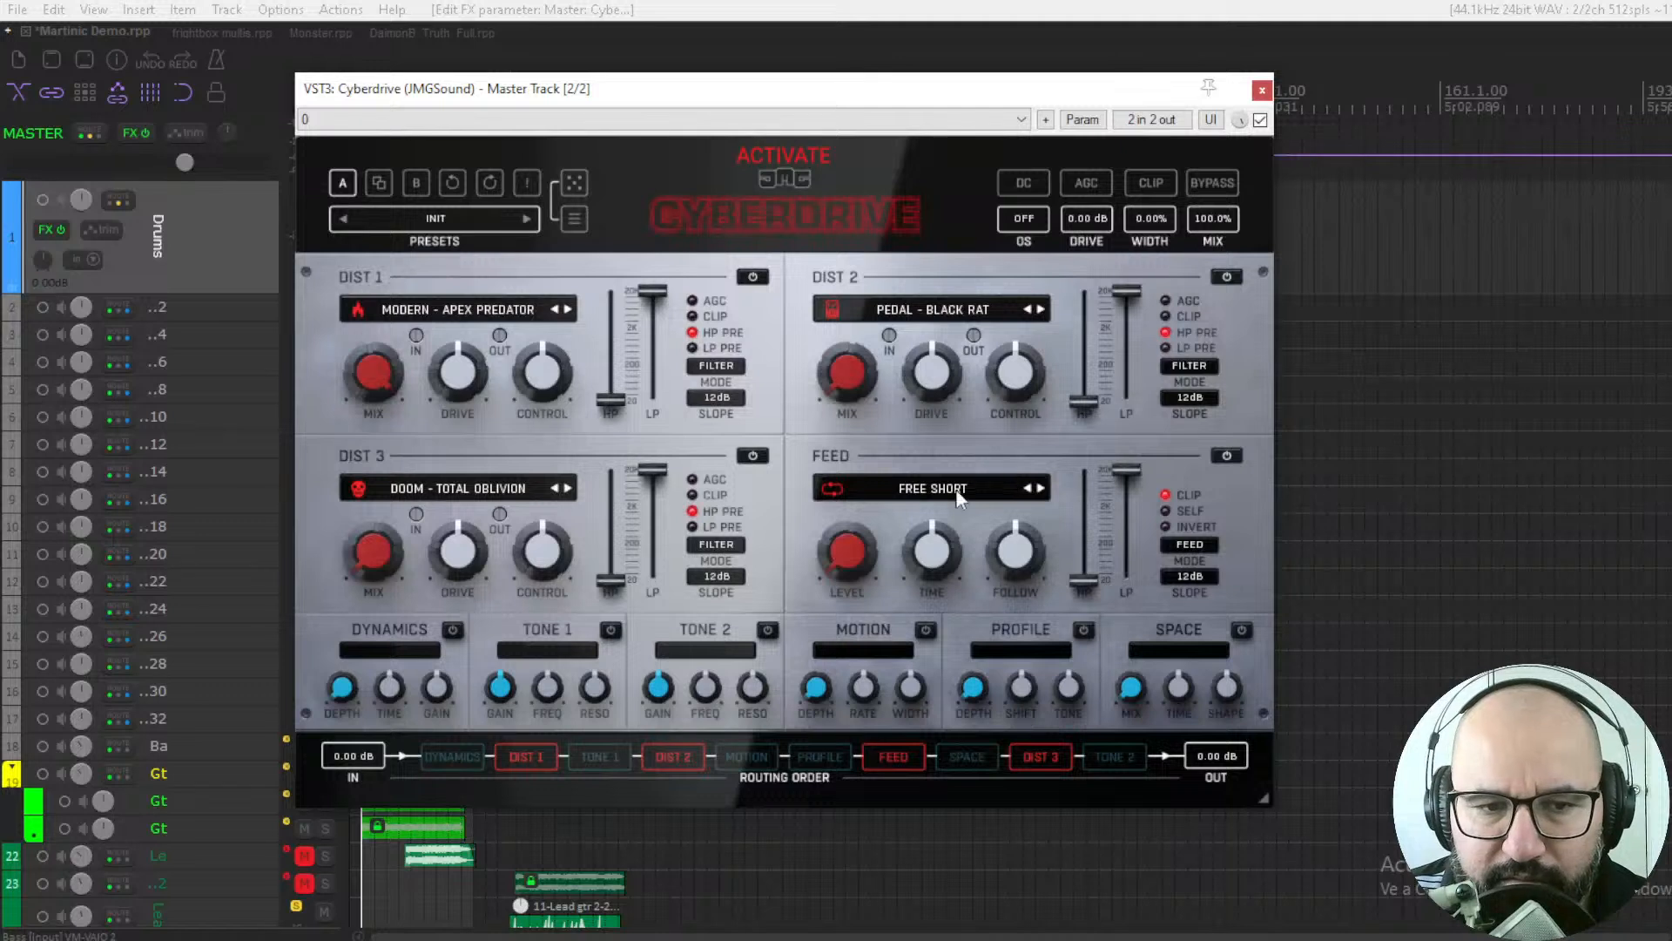
Step: Enable Dynamics, Tone 1, Tone 2, Motion, Profile and Space, and try shifting Tone 1 within the routing order
{"action": "left_click", "coordinate": [451, 630]}
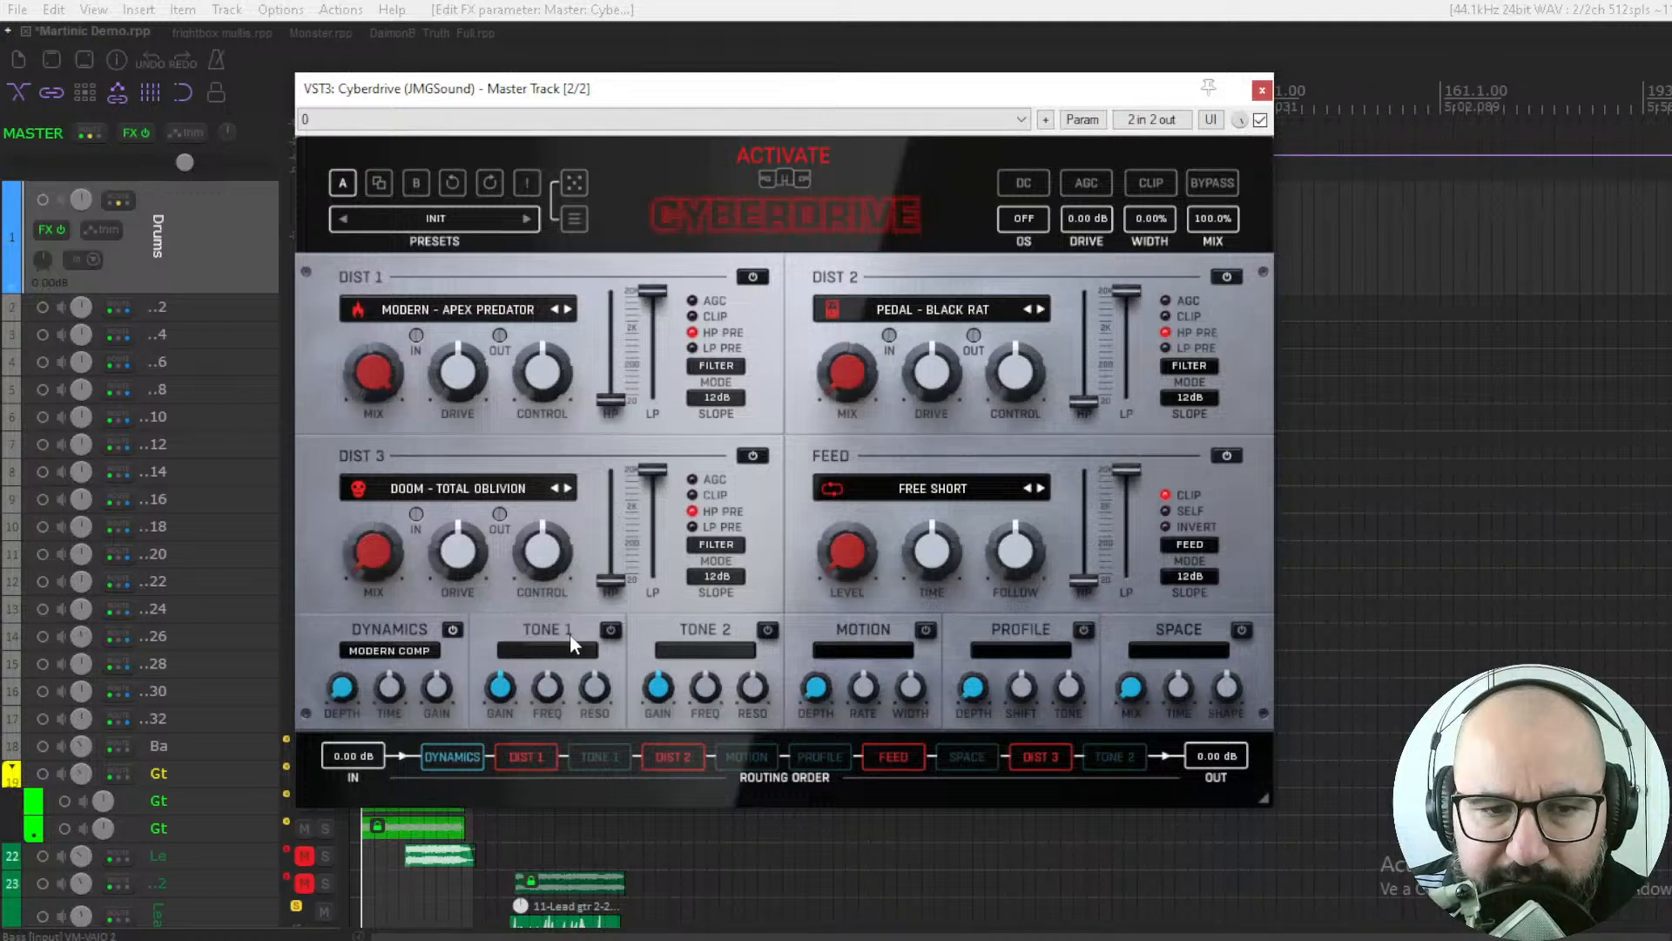
{"action": "left_click", "coordinate": [610, 629]}
{"action": "left_click", "coordinate": [768, 629]}
{"action": "left_click", "coordinate": [927, 630]}
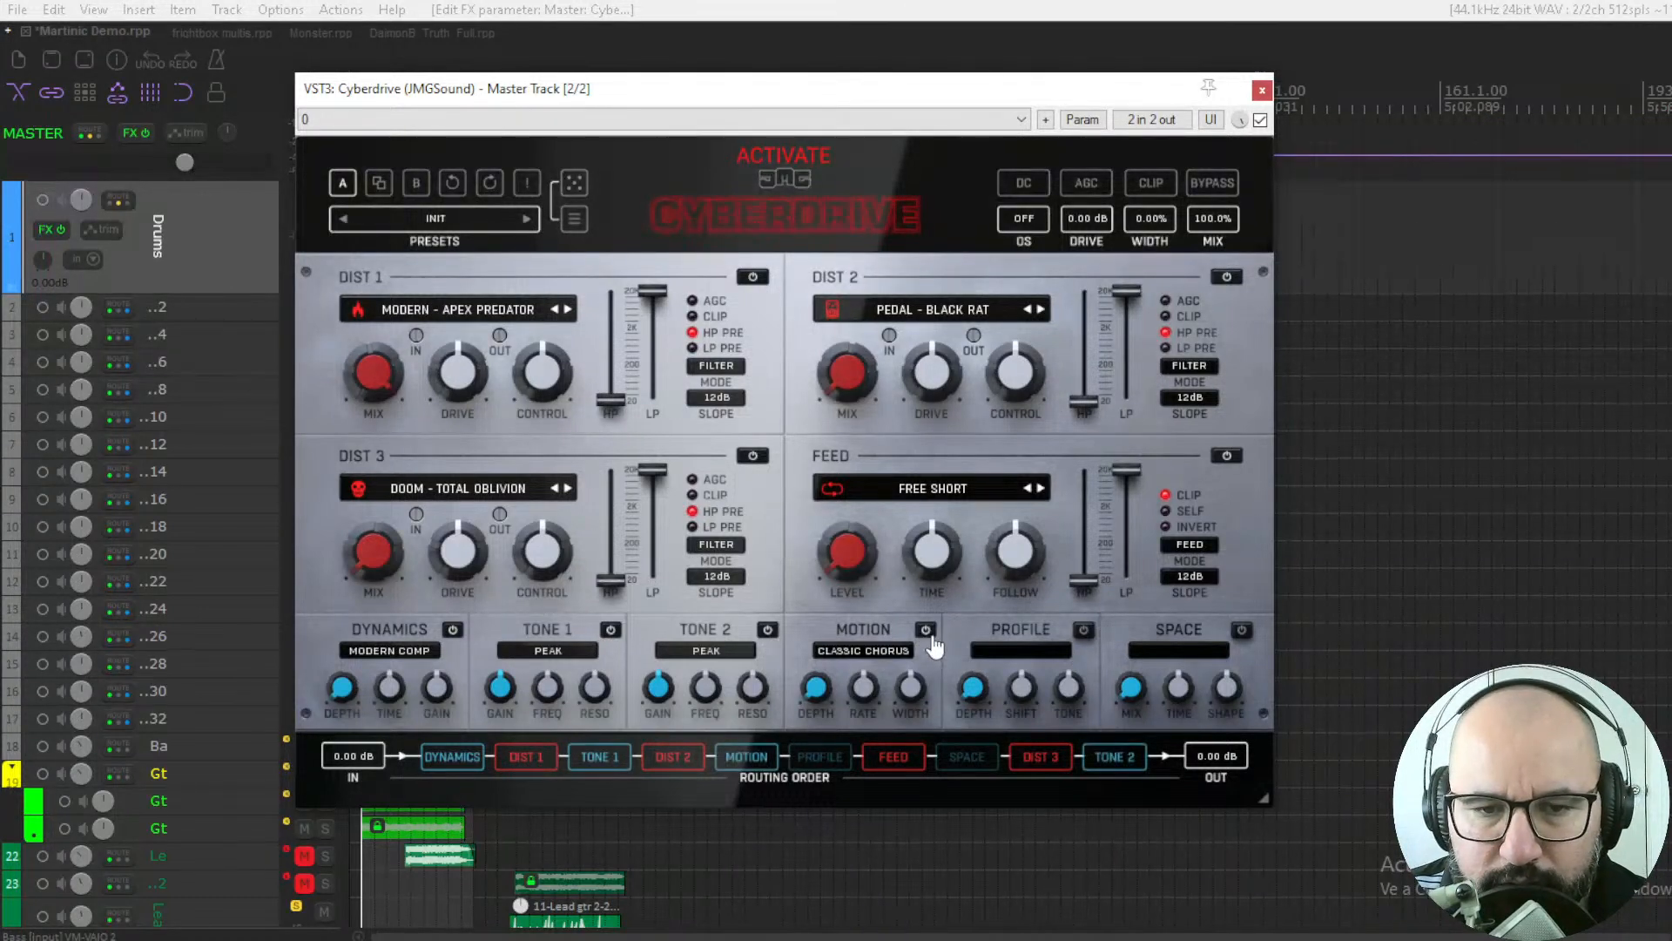
{"action": "left_click", "coordinate": [1084, 629]}
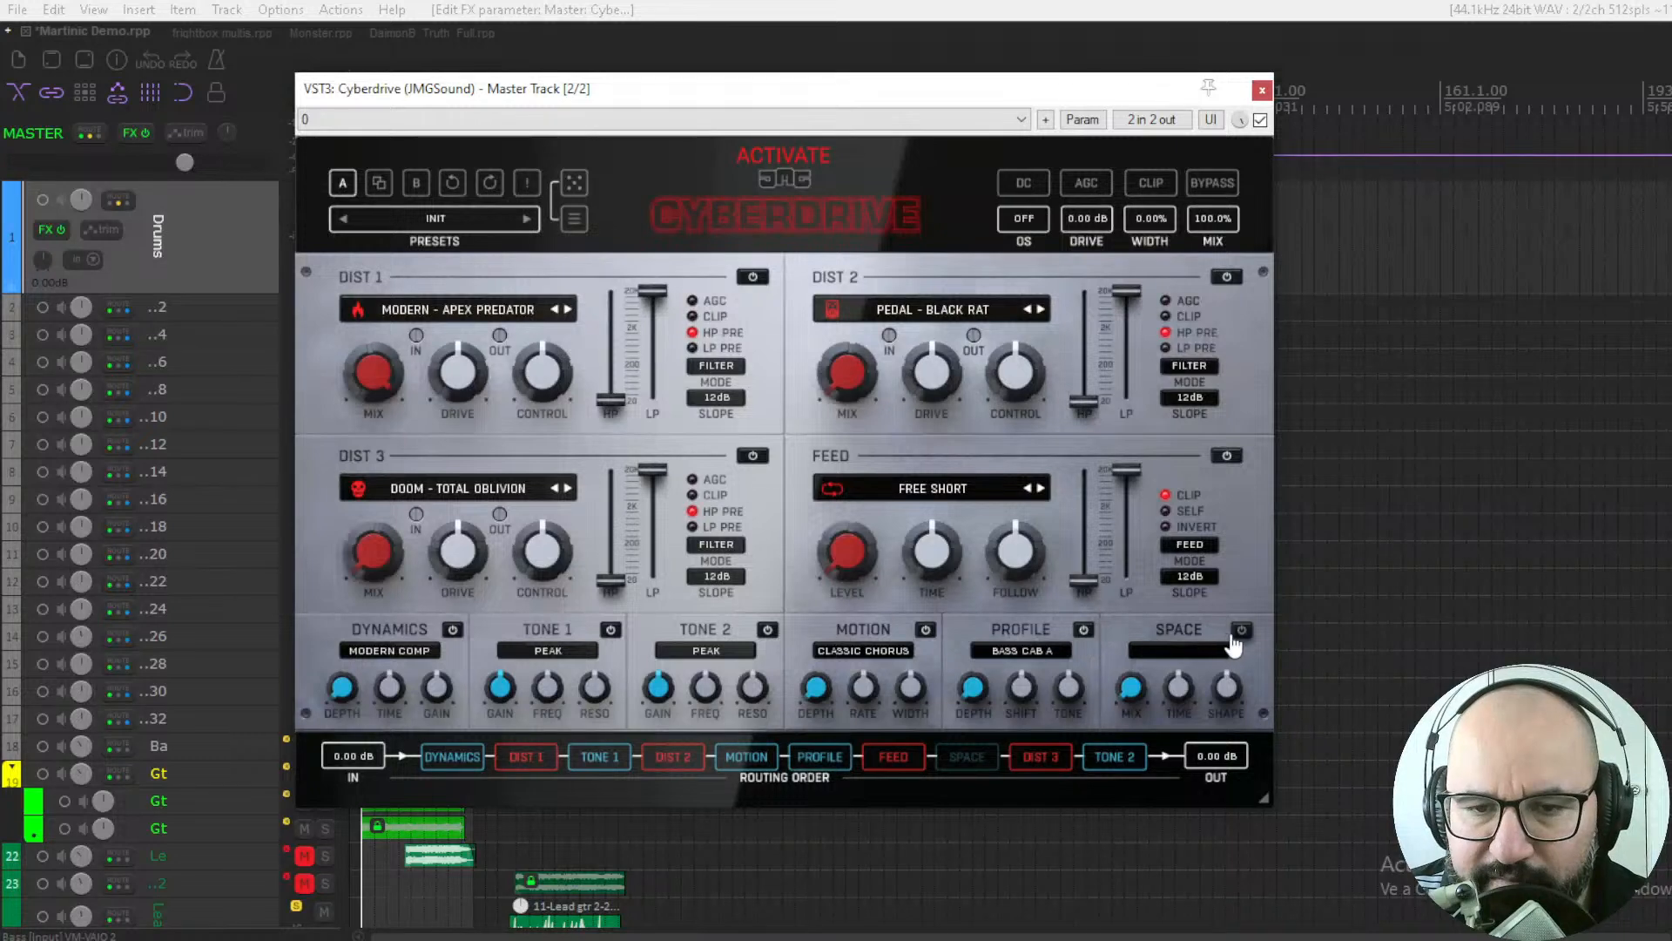
{"action": "left_click", "coordinate": [1241, 630]}
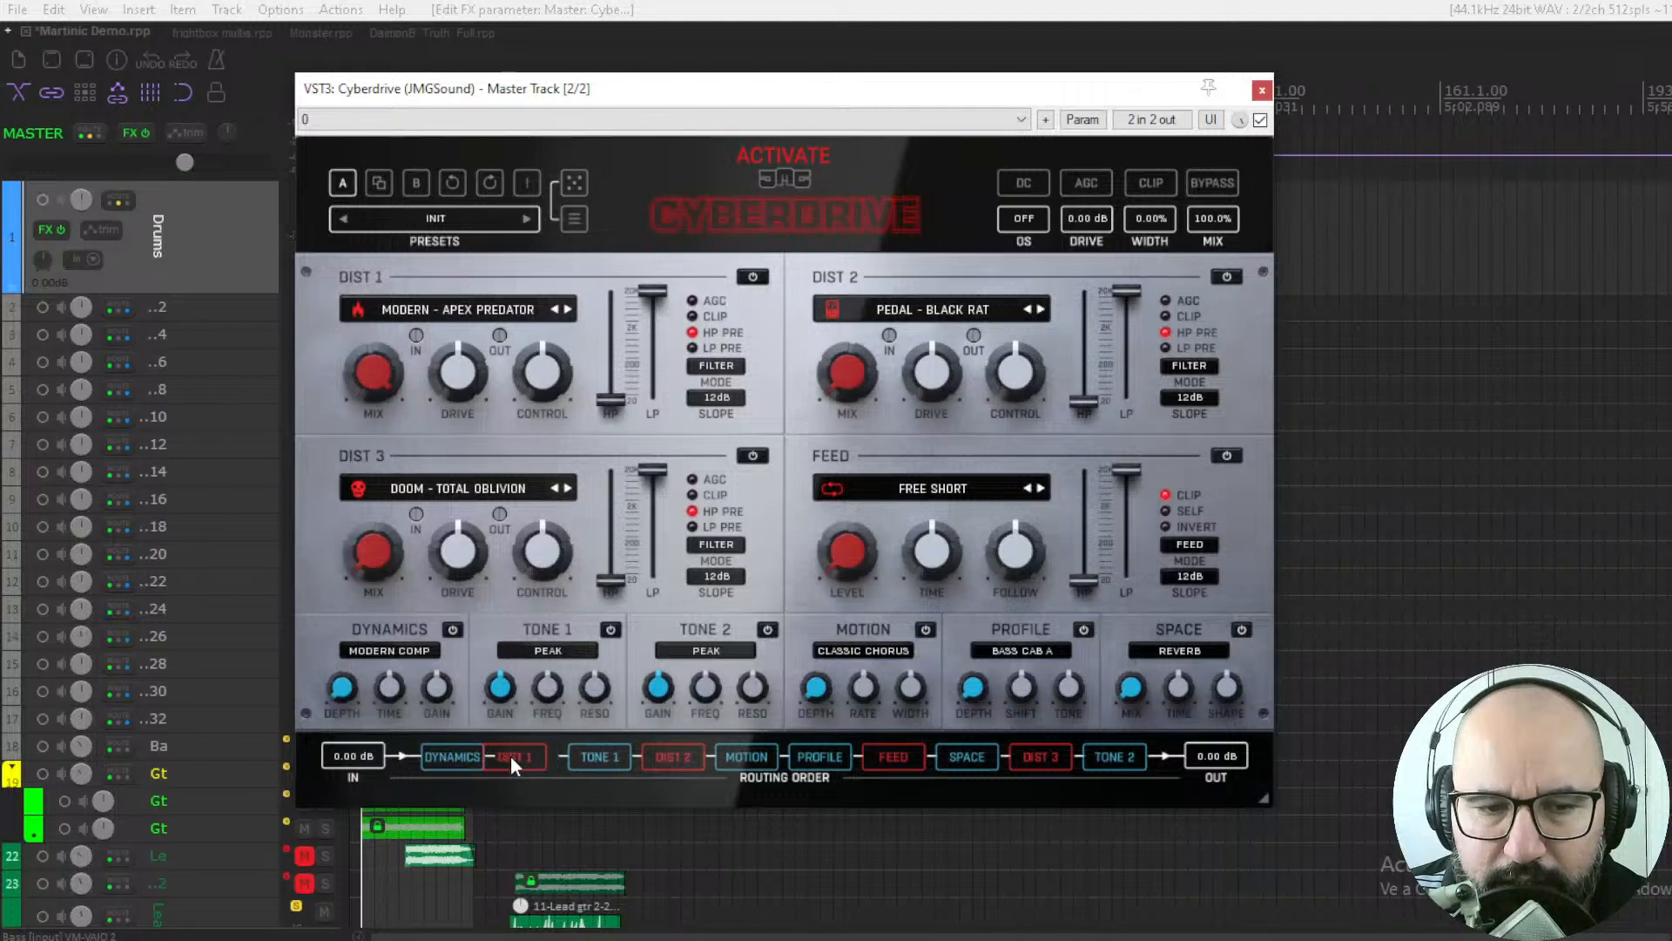
{"action": "mouse_move", "coordinate": [595, 758]}
{"action": "left_mouse_down"}
{"action": "mouse_move", "coordinate": [682, 766]}
{"action": "mouse_move", "coordinate": [620, 760]}
{"action": "left_mouse_up"}
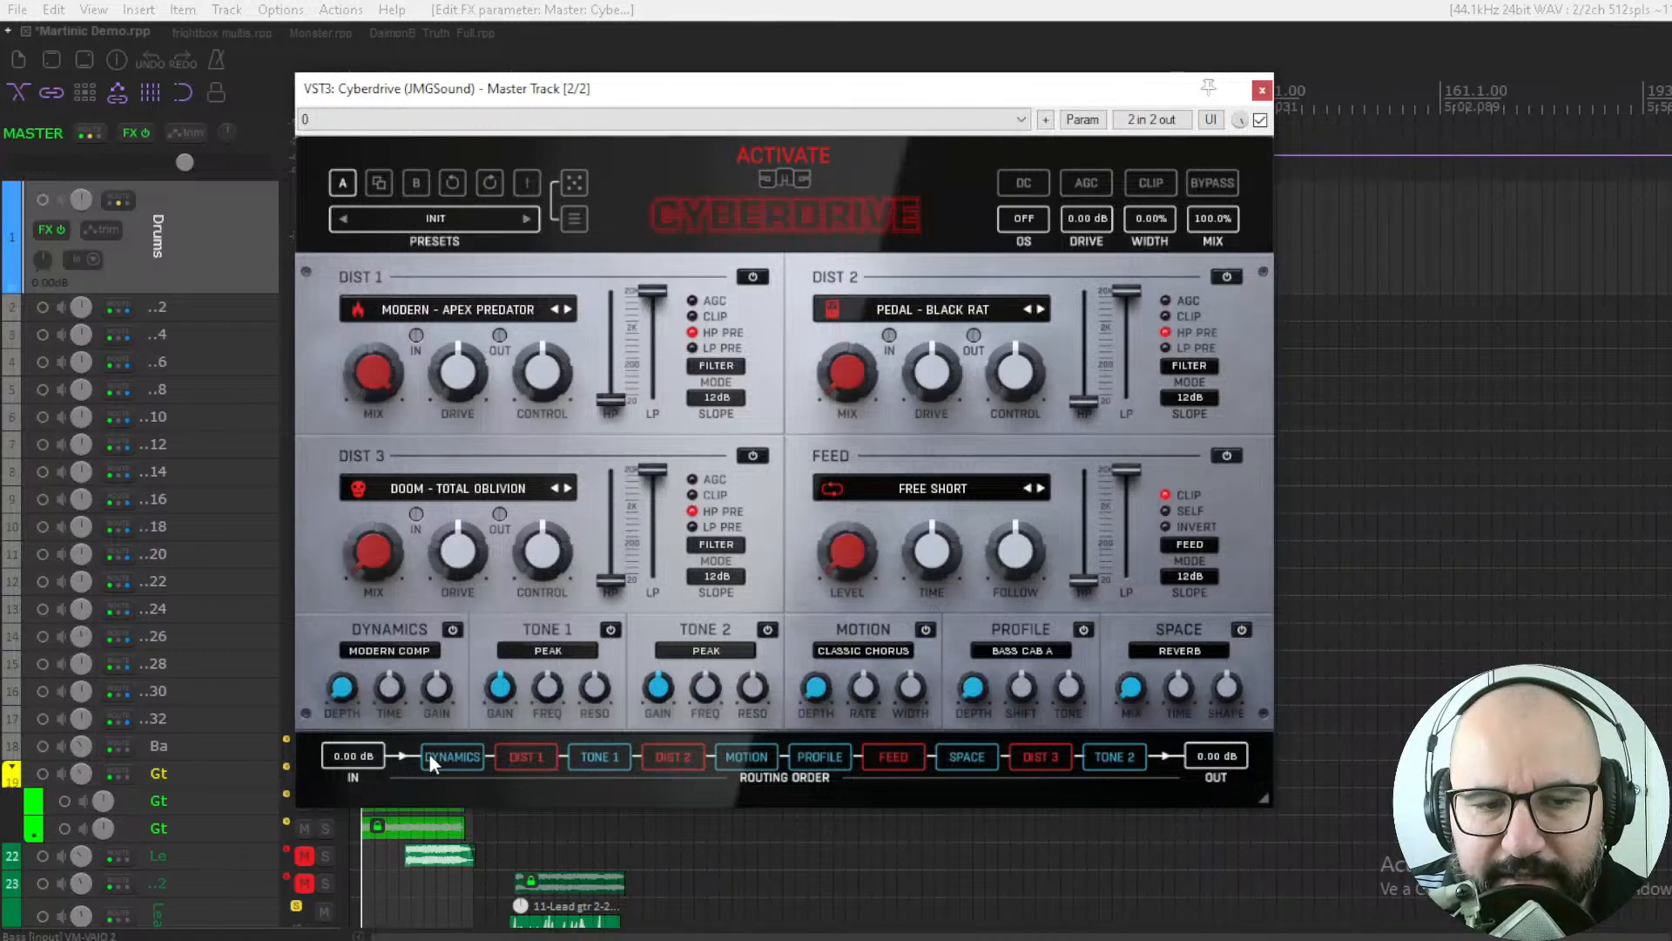
Step: Disable the Dynamics, Tone 1, Tone 2, Motion, Profile and Space modules
{"action": "left_click", "coordinate": [452, 630]}
{"action": "left_click", "coordinate": [611, 630]}
{"action": "left_click", "coordinate": [767, 630]}
{"action": "left_click", "coordinate": [926, 630]}
{"action": "left_click", "coordinate": [1083, 630]}
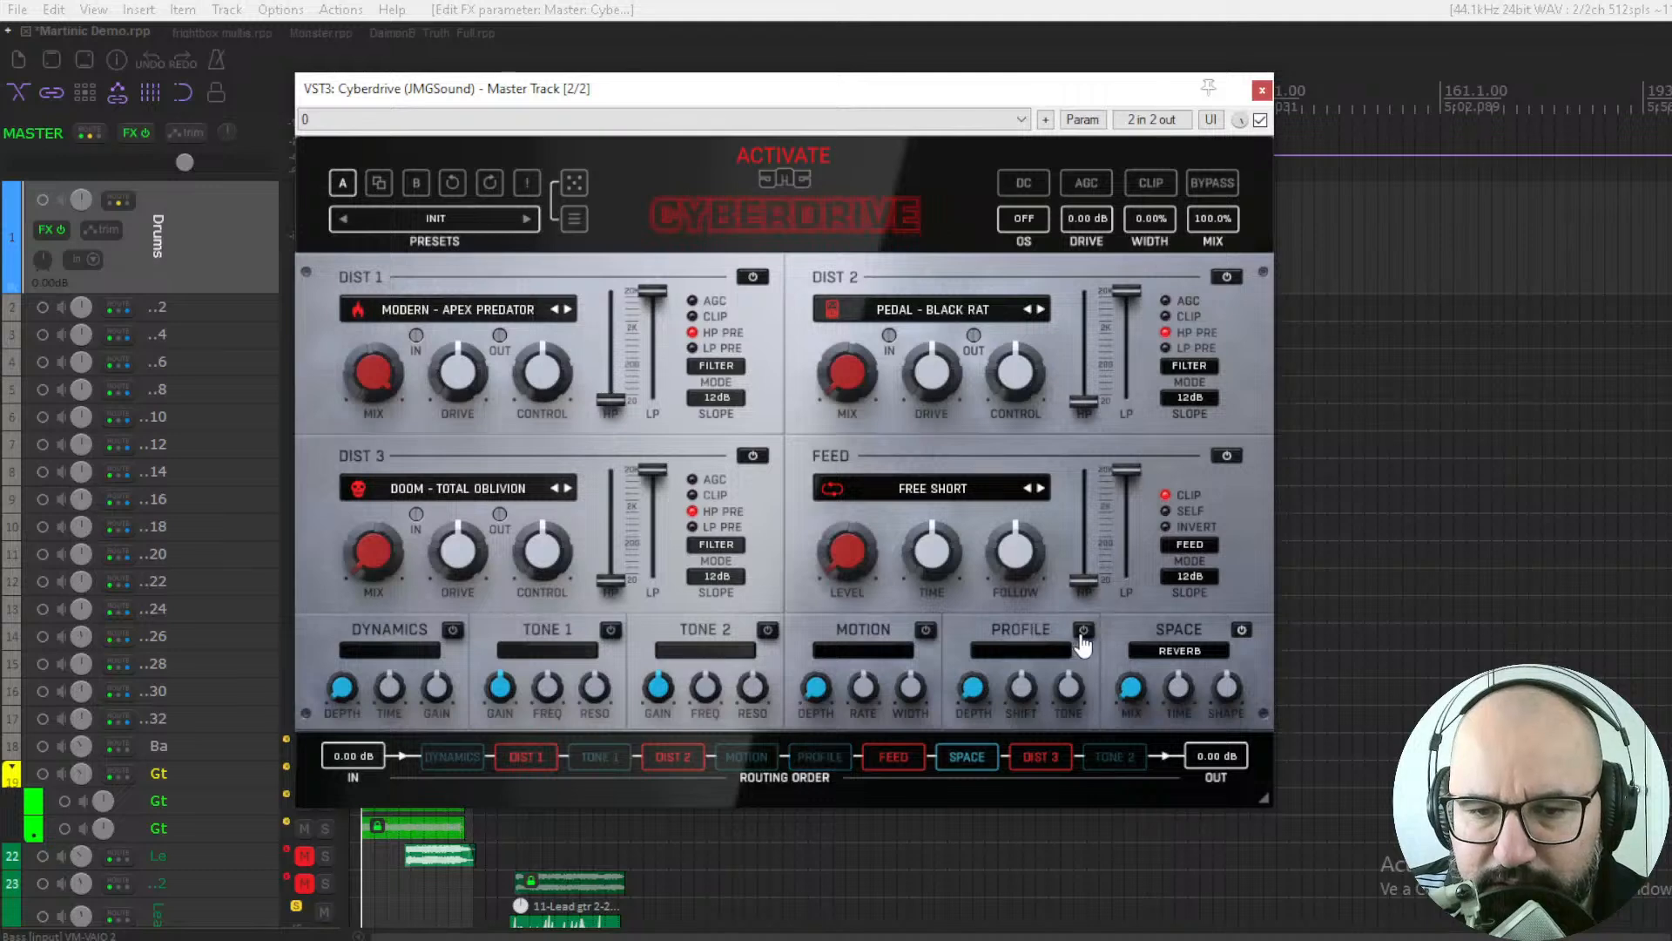
{"action": "left_click", "coordinate": [1242, 629]}
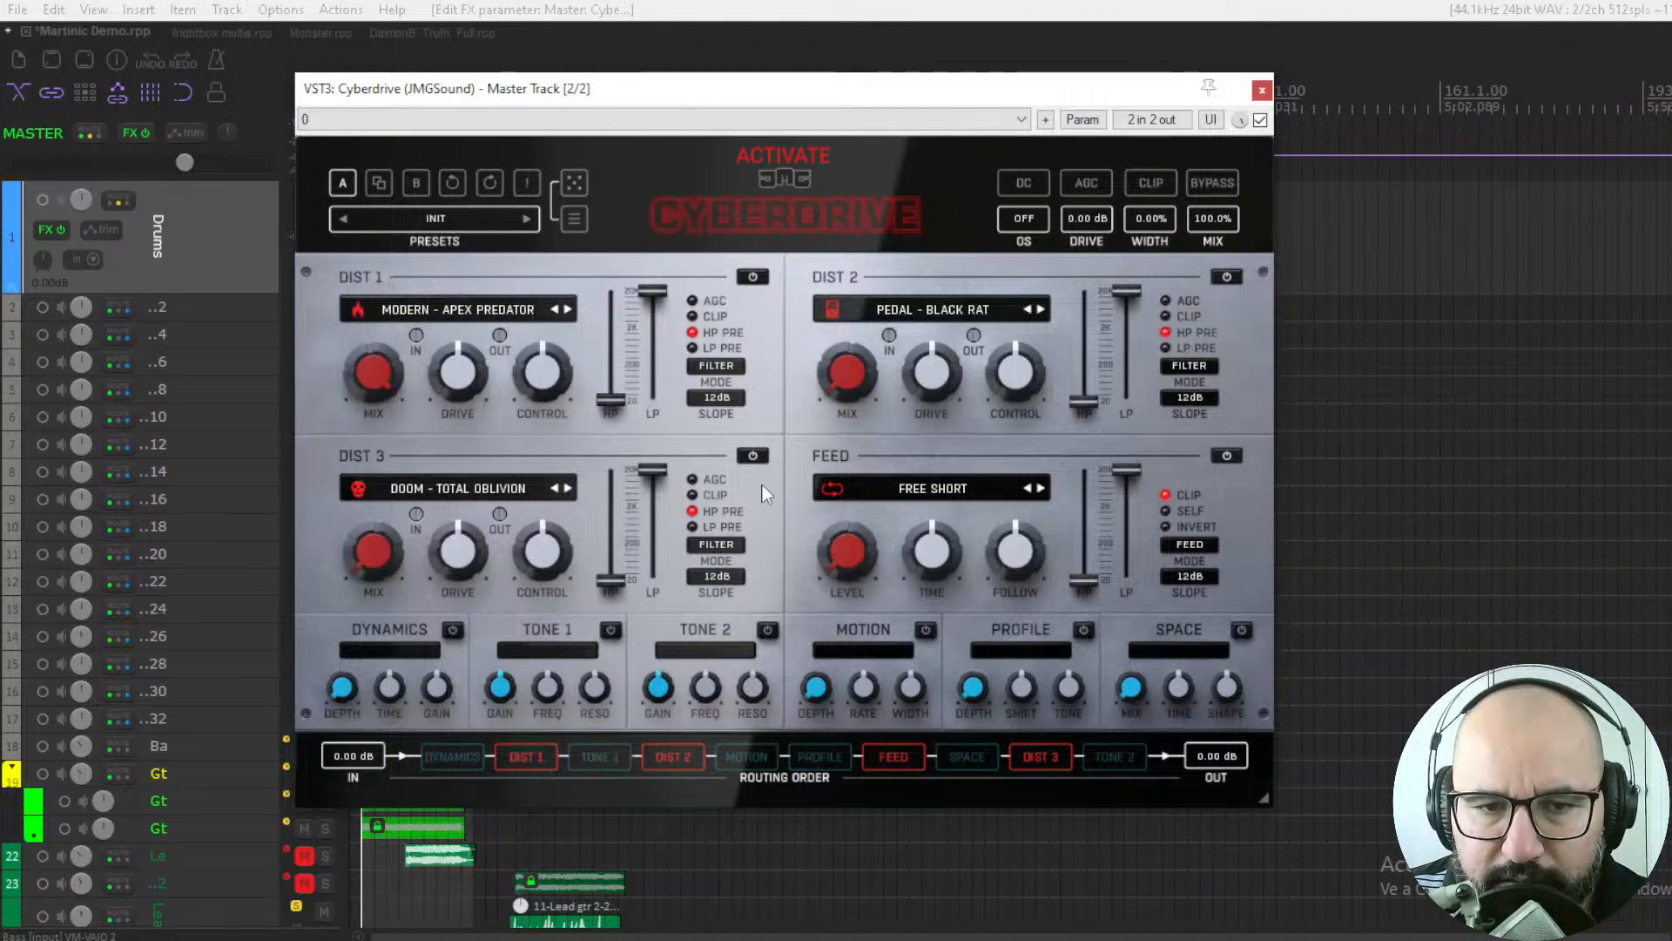
Step: Disable the Dist 3, Feed, Dist 2 and Dist 1 modules
{"action": "left_click", "coordinate": [752, 456]}
{"action": "left_click", "coordinate": [1226, 456]}
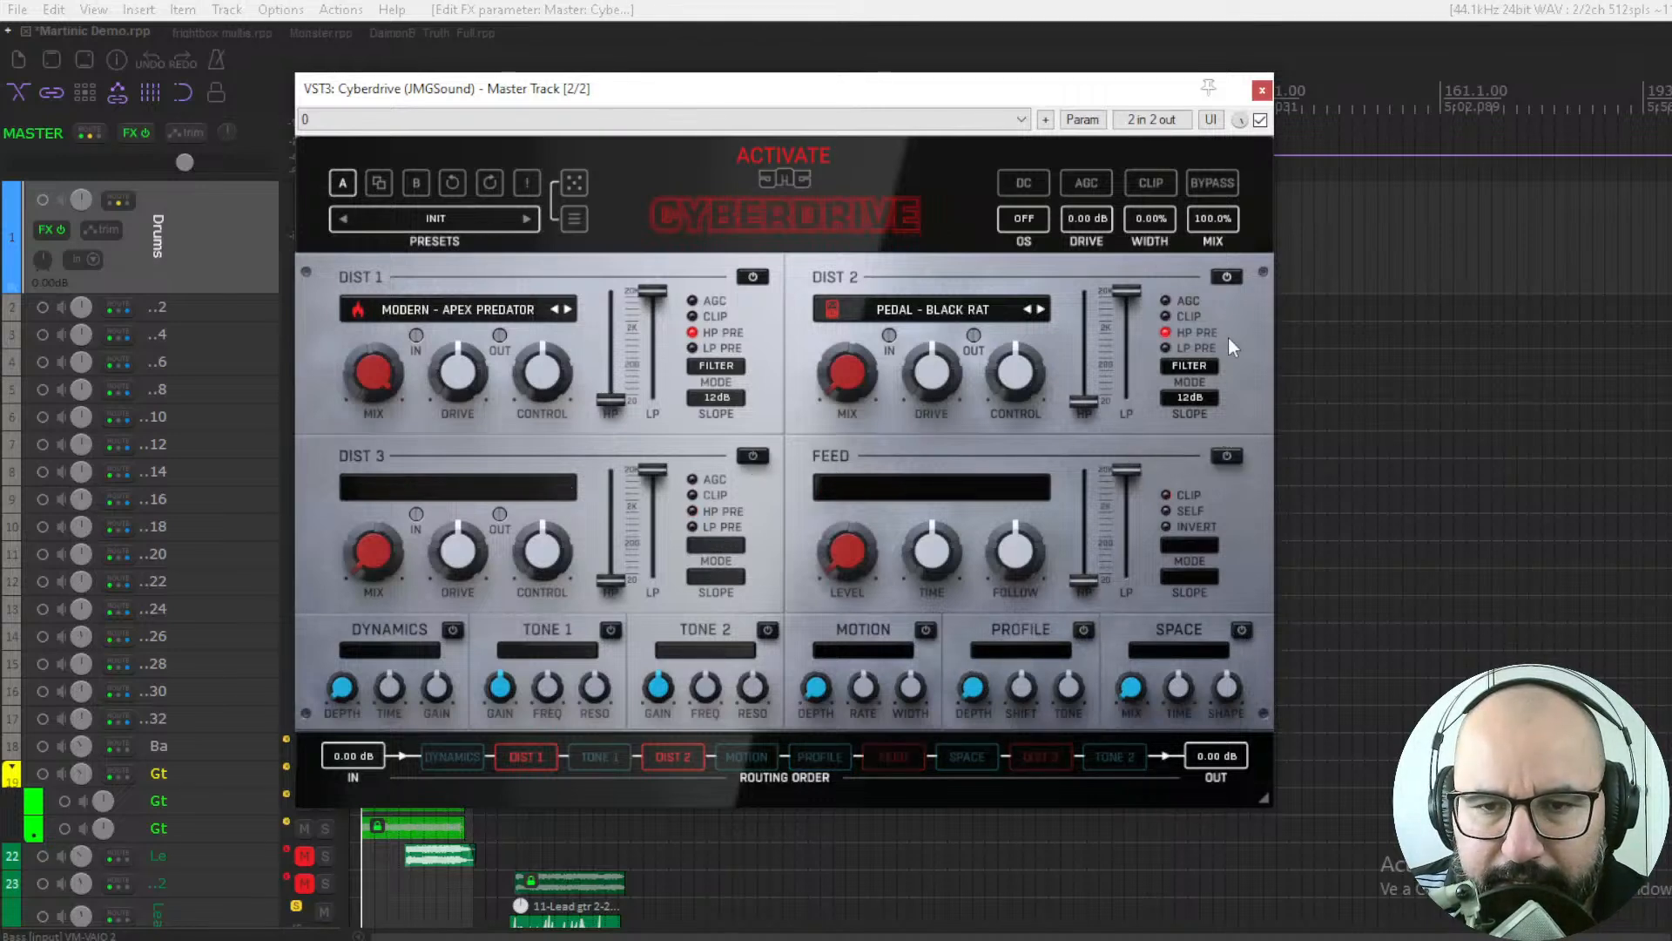
{"action": "left_click", "coordinate": [1227, 276]}
{"action": "left_click", "coordinate": [753, 276]}
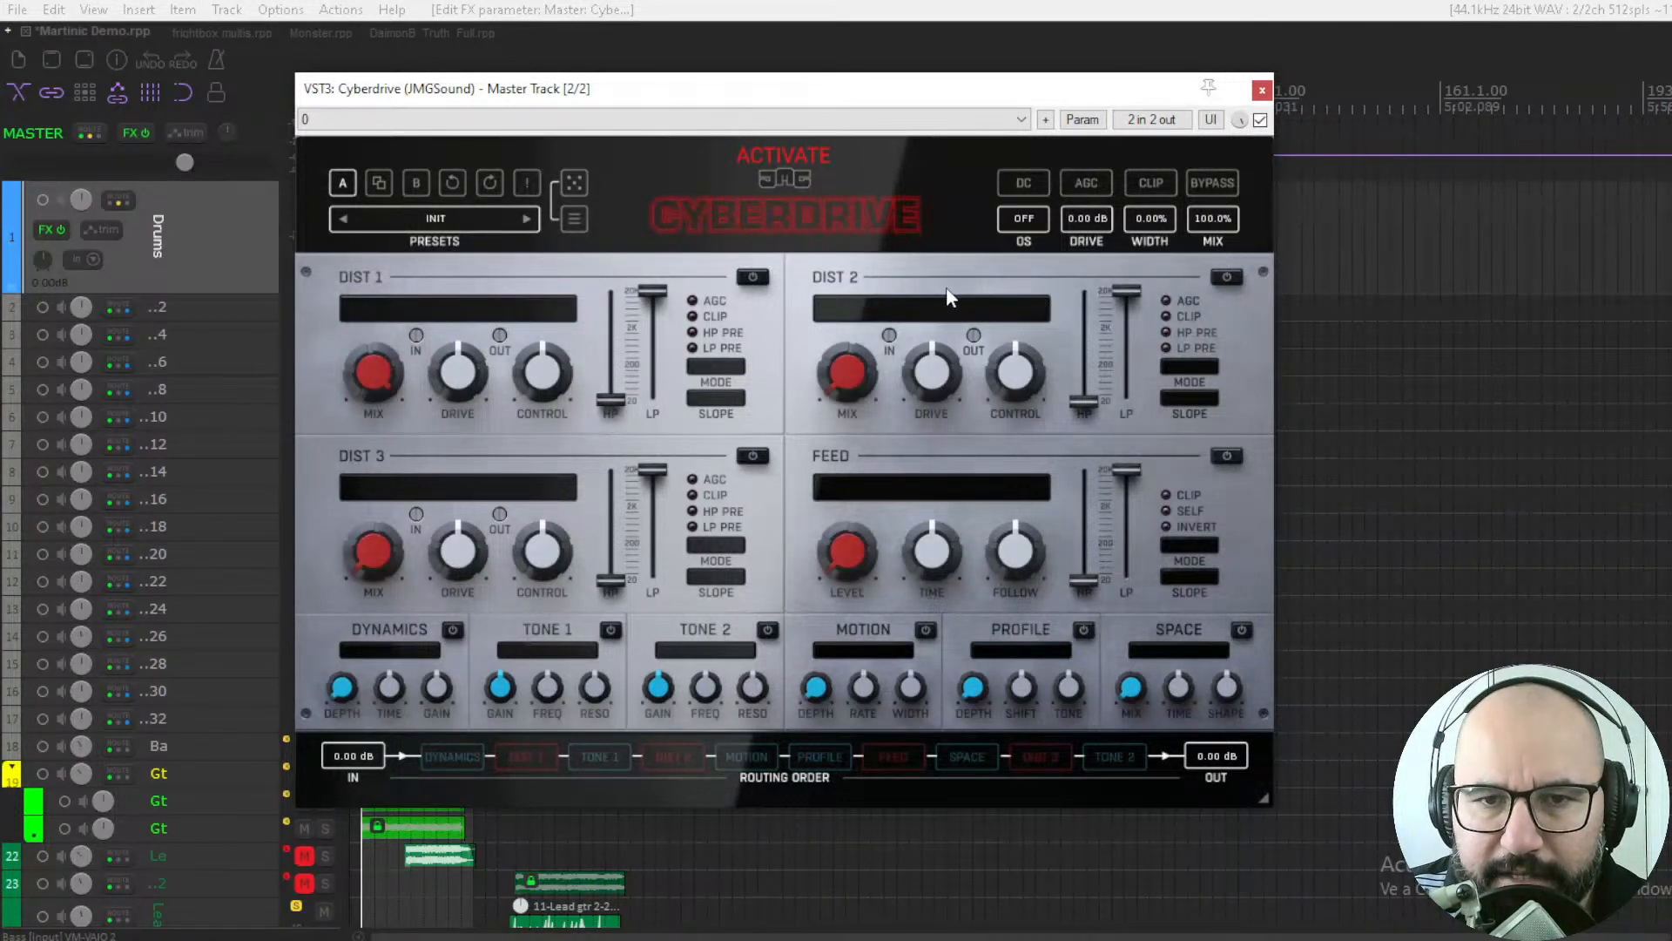
Step: Review the oversampling options while keeping oversampling off, and try an extreme global Drive value before resetting it to 0 dB
{"action": "left_click", "coordinate": [1027, 218]}
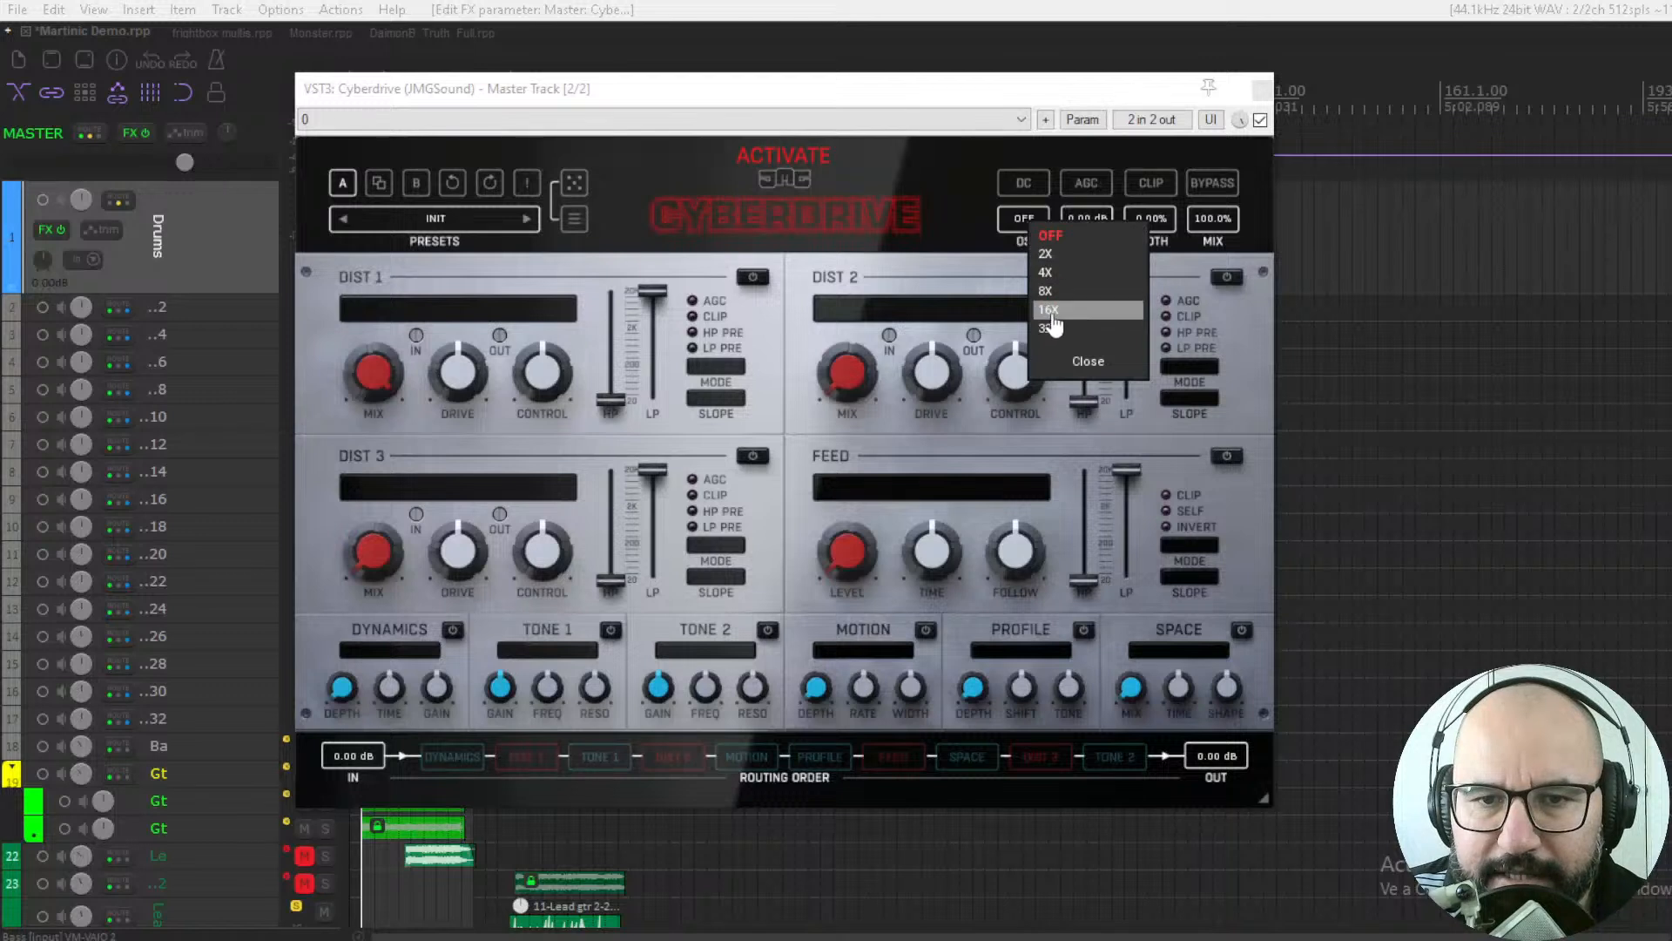
{"action": "left_click", "coordinate": [982, 253]}
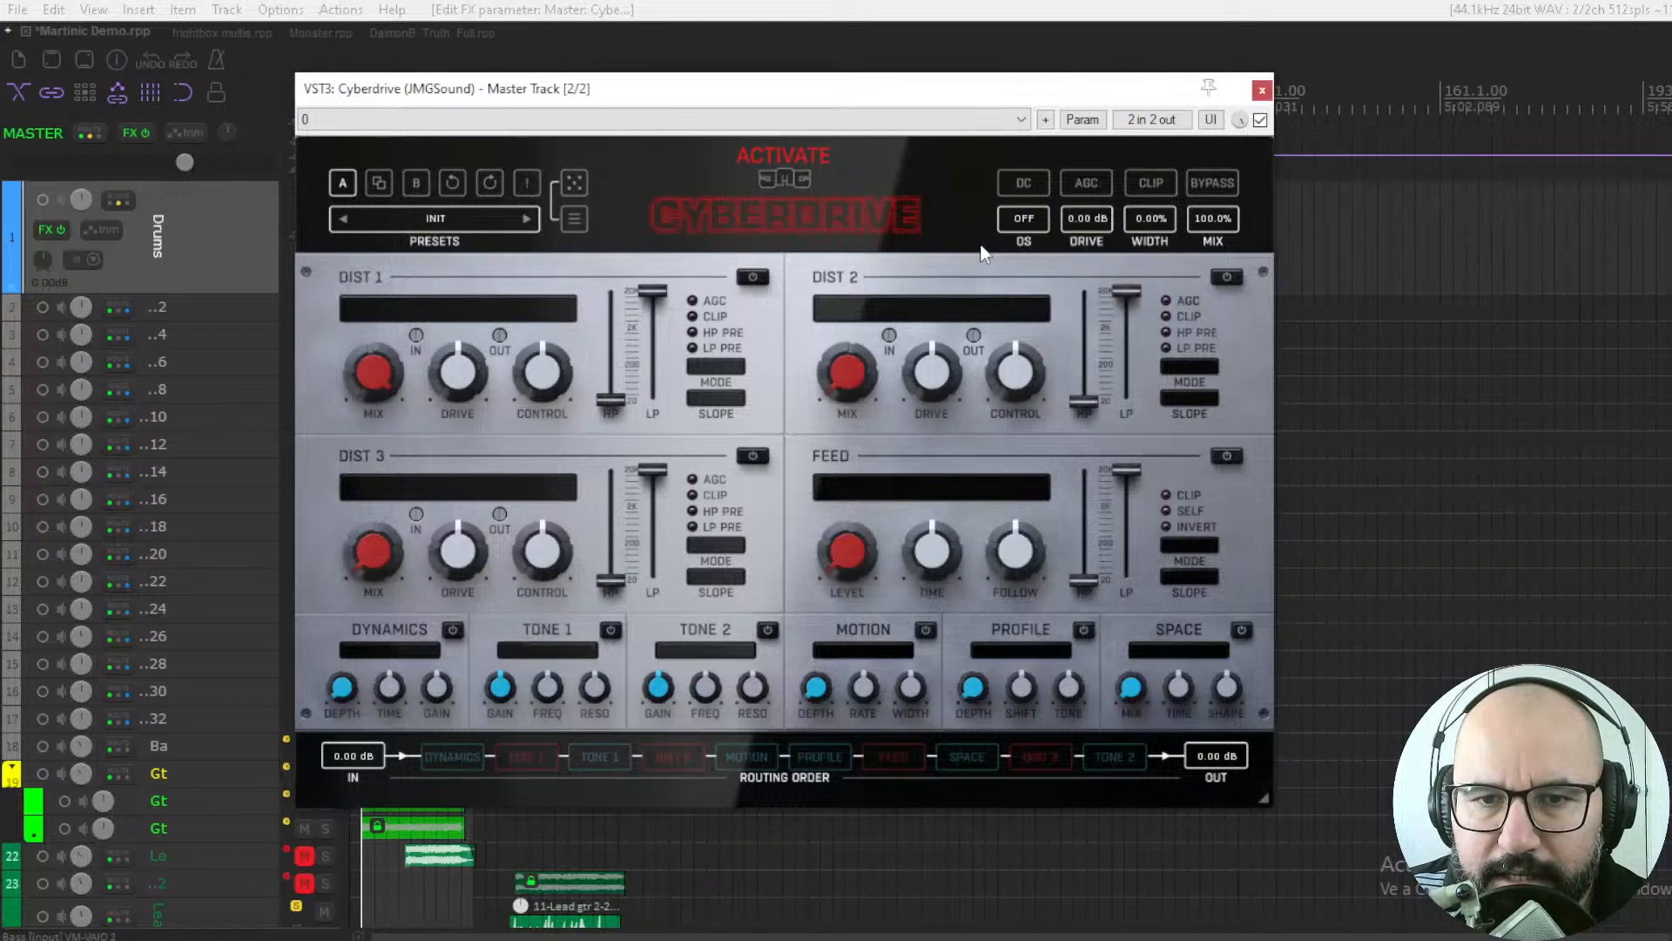
{"action": "left_click_drag", "start_coordinate": [1094, 218], "coordinate": [1094, 172]}
{"action": "double_click", "coordinate": [1089, 219]}
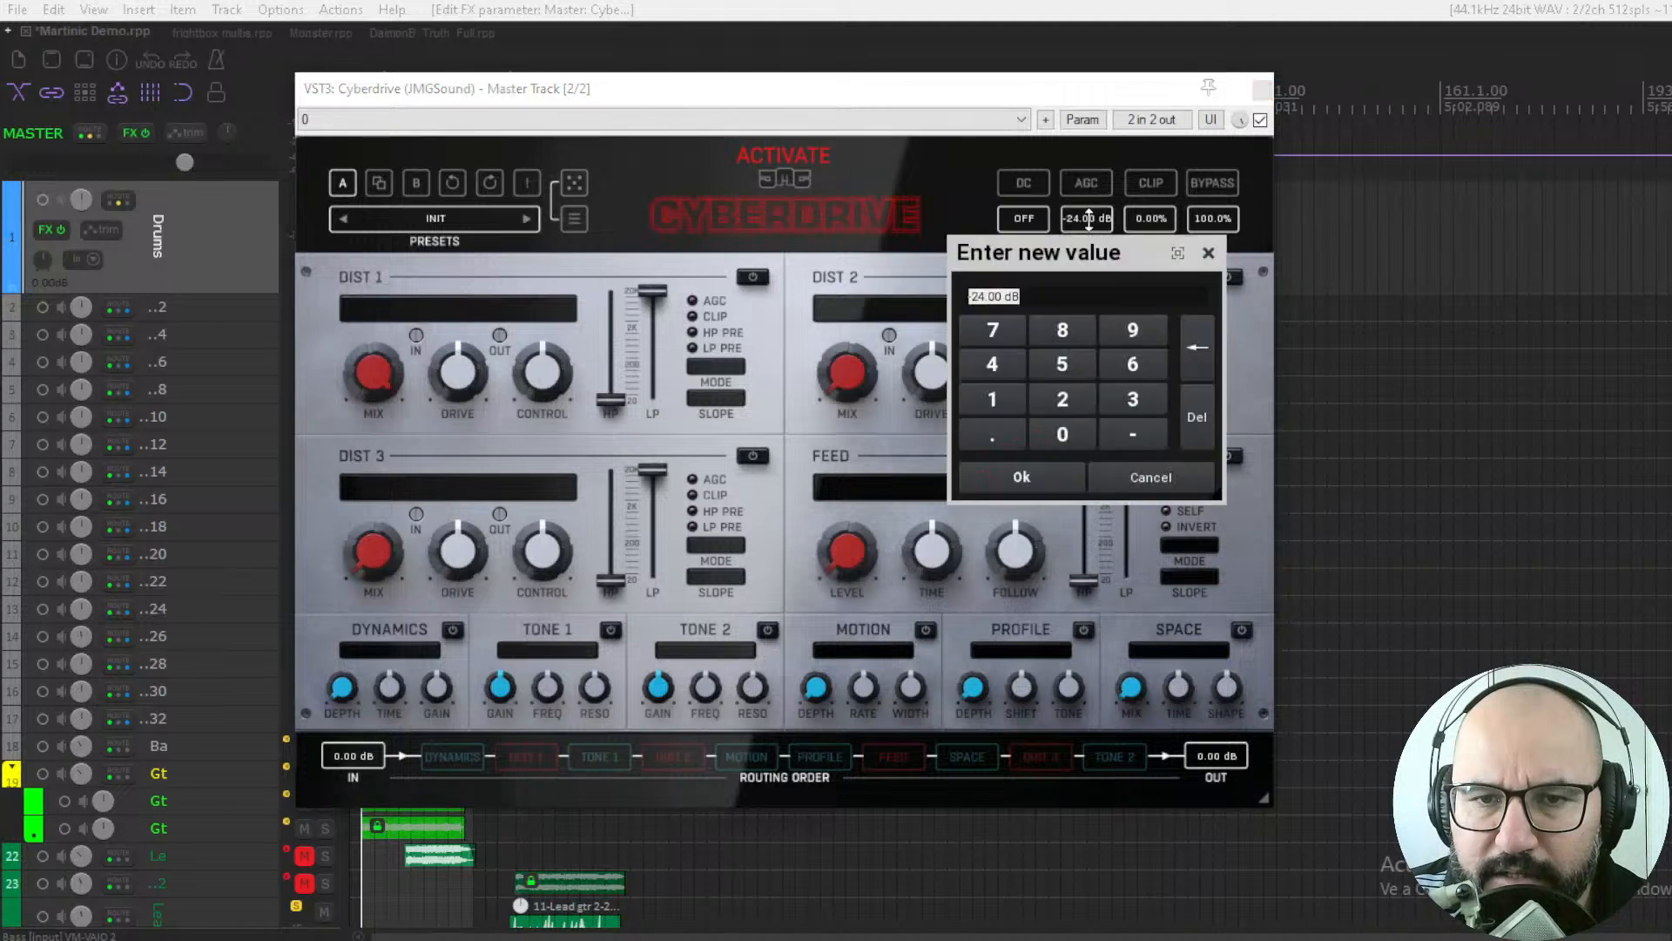
{"action": "type", "text": "0"}
{"action": "key", "text": "Return"}
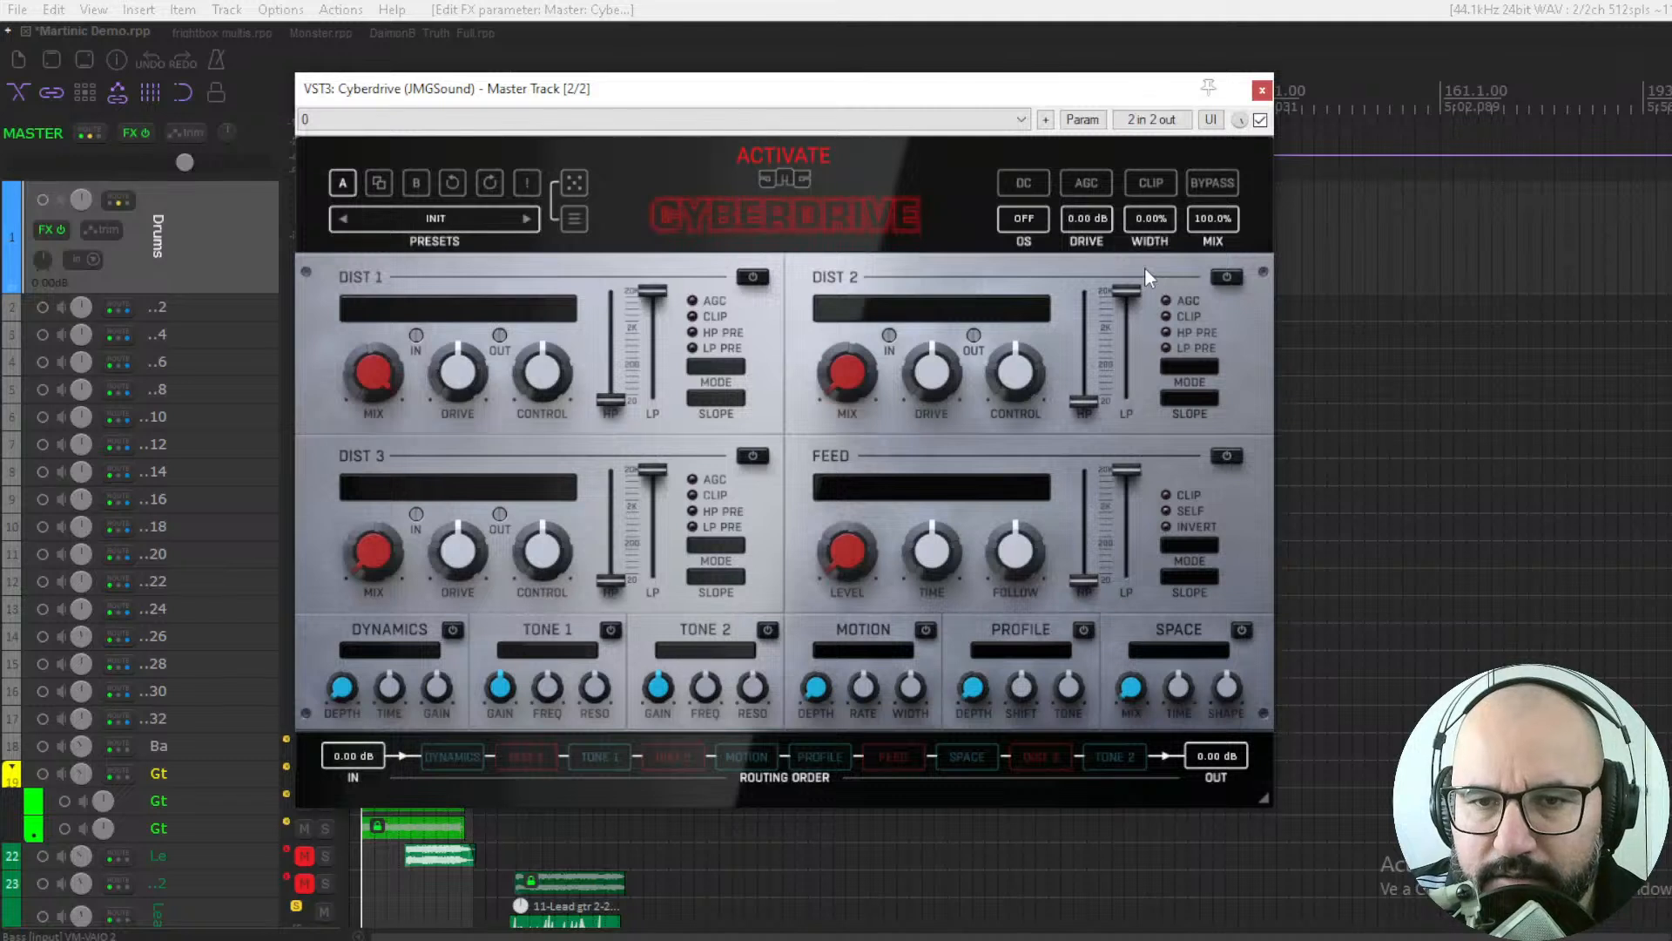
Step: Try the global Mix at 0% and restore it to 100%
{"action": "left_click_drag", "start_coordinate": [1211, 222], "coordinate": [1211, 305]}
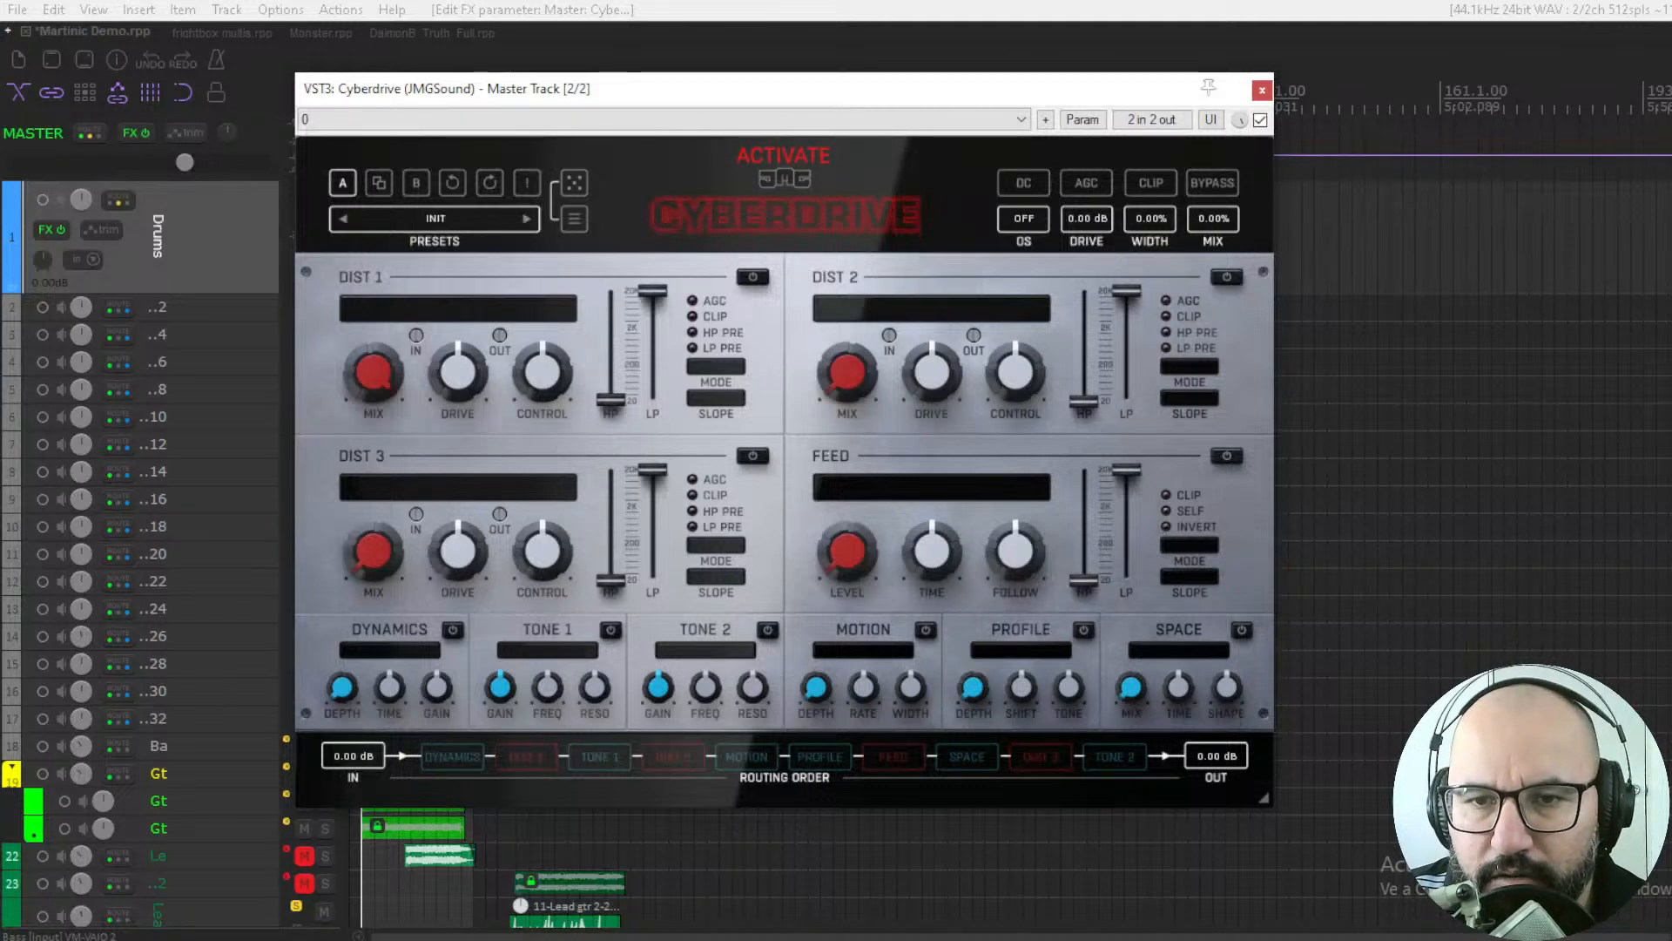
{"action": "double_click", "coordinate": [1210, 218]}
{"action": "type", "text": "100"}
{"action": "key", "text": "Return"}
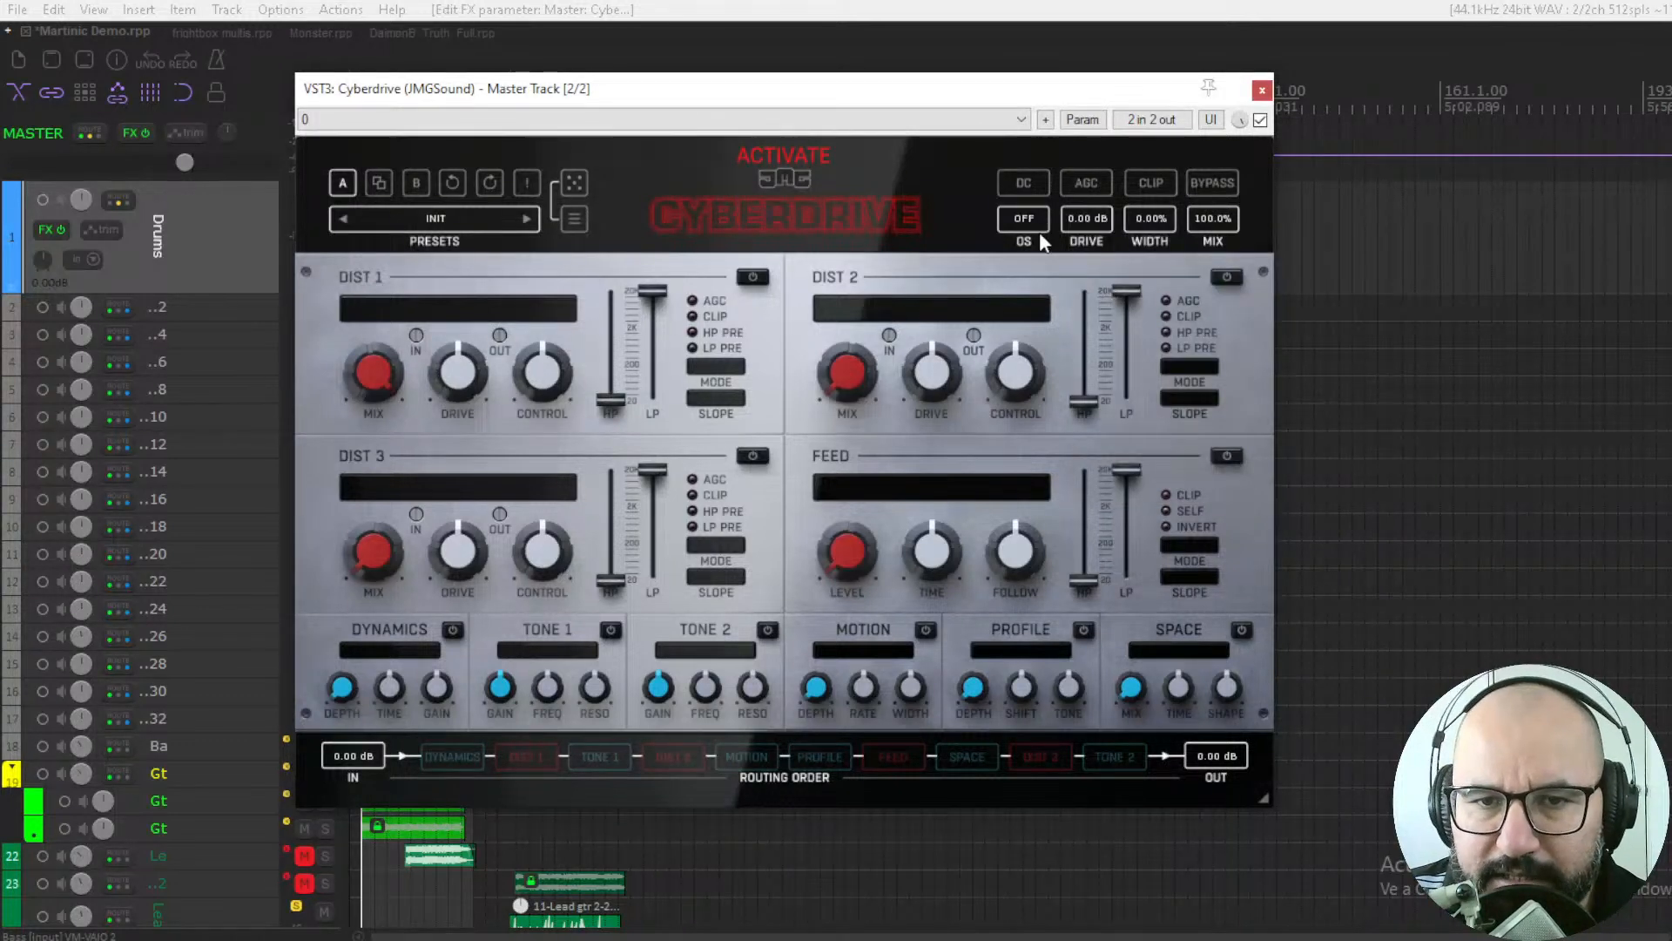
Step: Try out the global DC, AGC and Clip options, leaving all three off
{"action": "left_click", "coordinate": [1025, 183]}
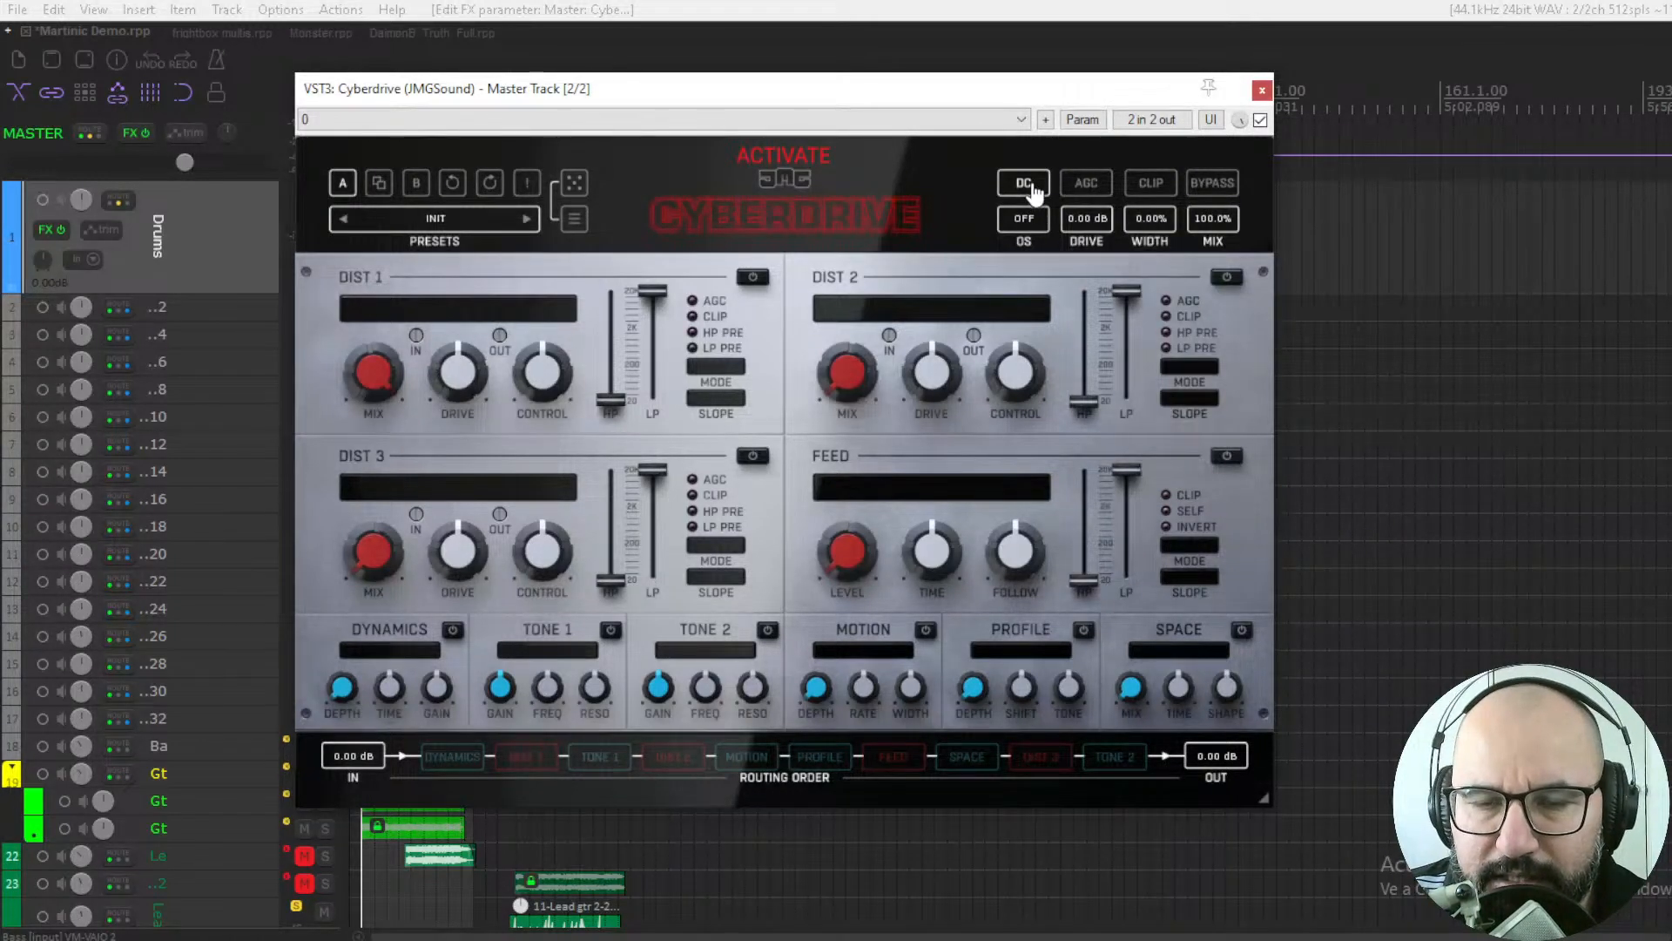
{"action": "left_click", "coordinate": [1088, 188]}
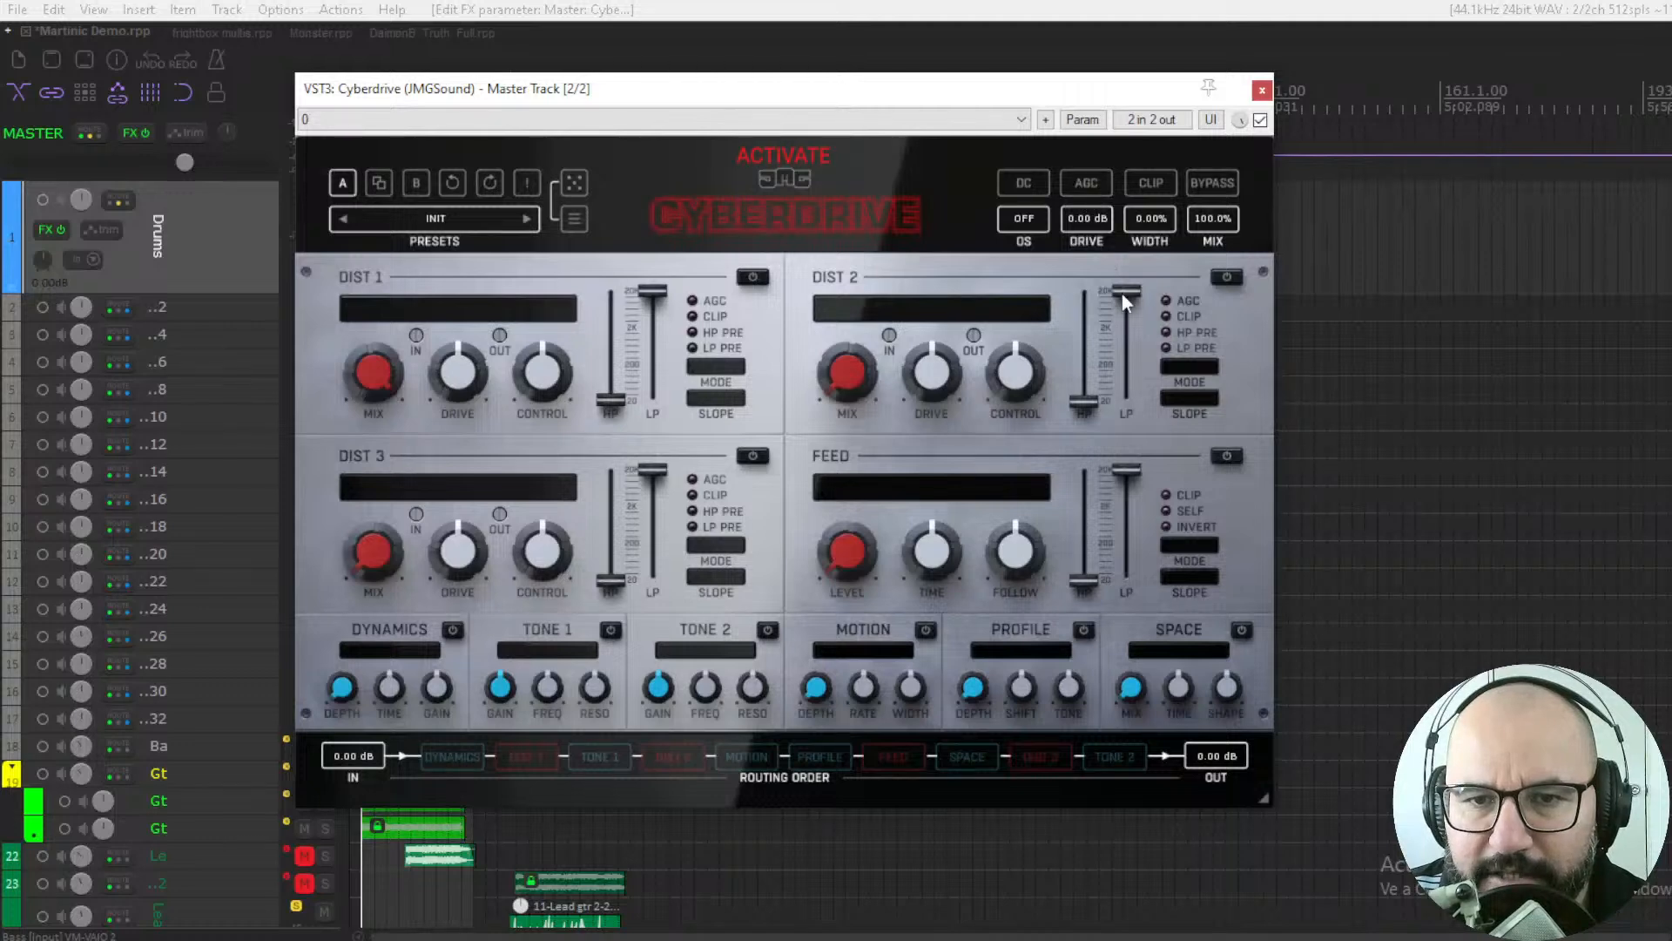
{"action": "left_click", "coordinate": [1152, 184]}
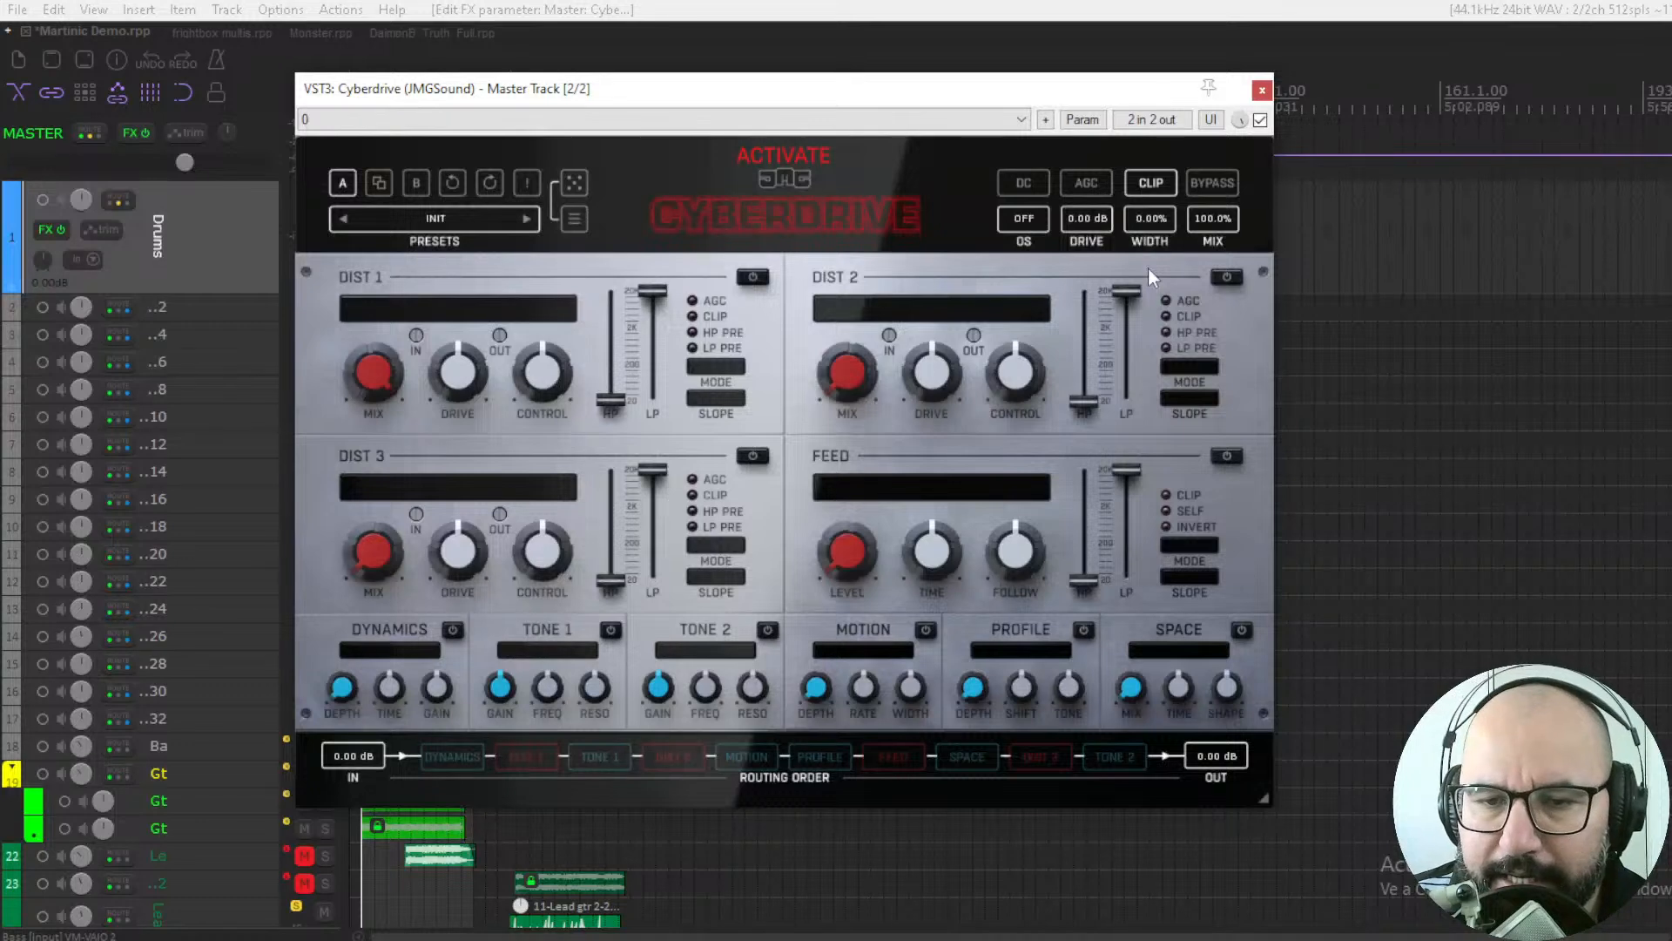
{"action": "left_click", "coordinate": [1144, 194]}
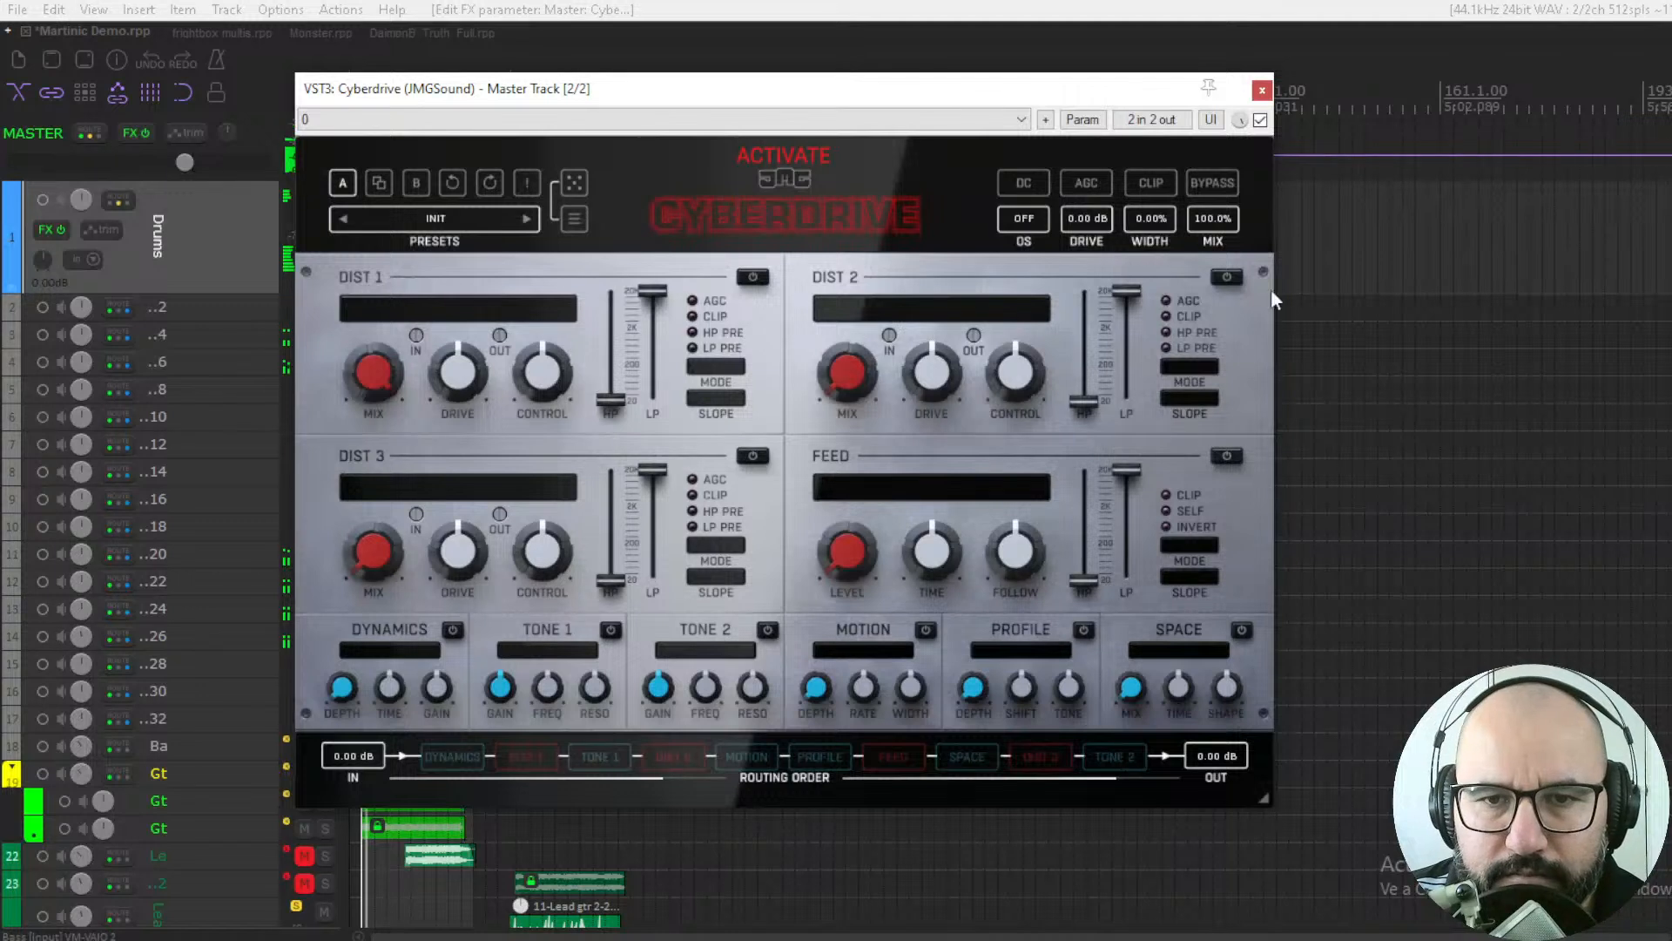
Step: Enable the global AGC and Clip options, and turn on Dist 1 with the Classic Fat Tube type
{"action": "left_click", "coordinate": [1086, 184]}
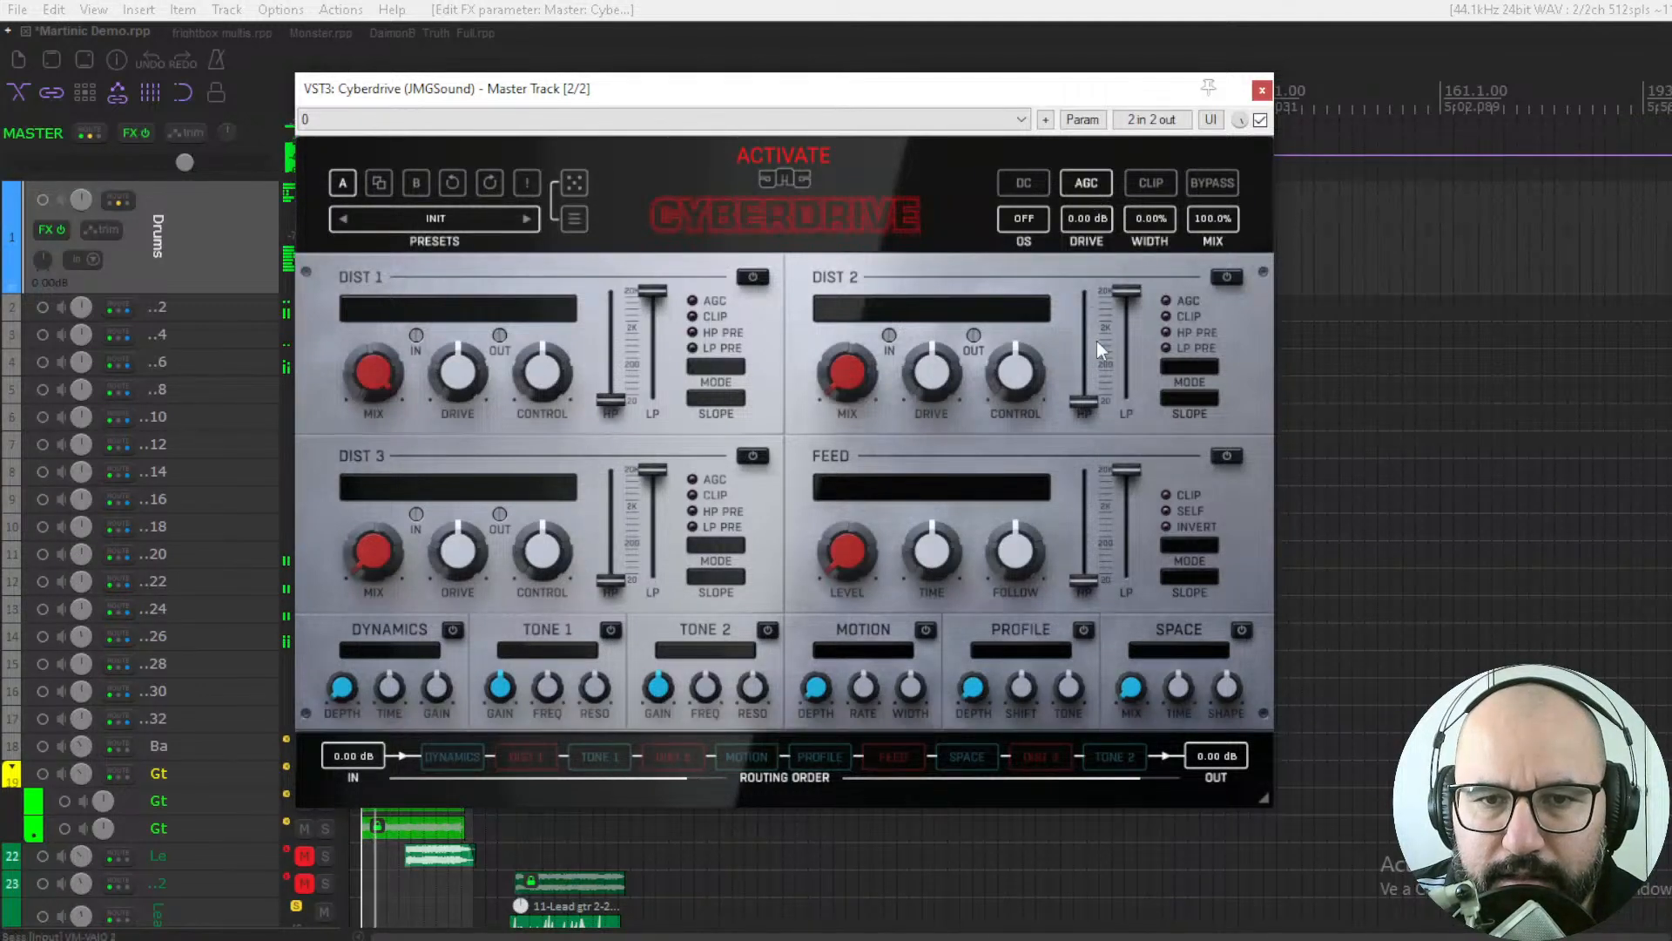
{"action": "left_click", "coordinate": [1151, 185]}
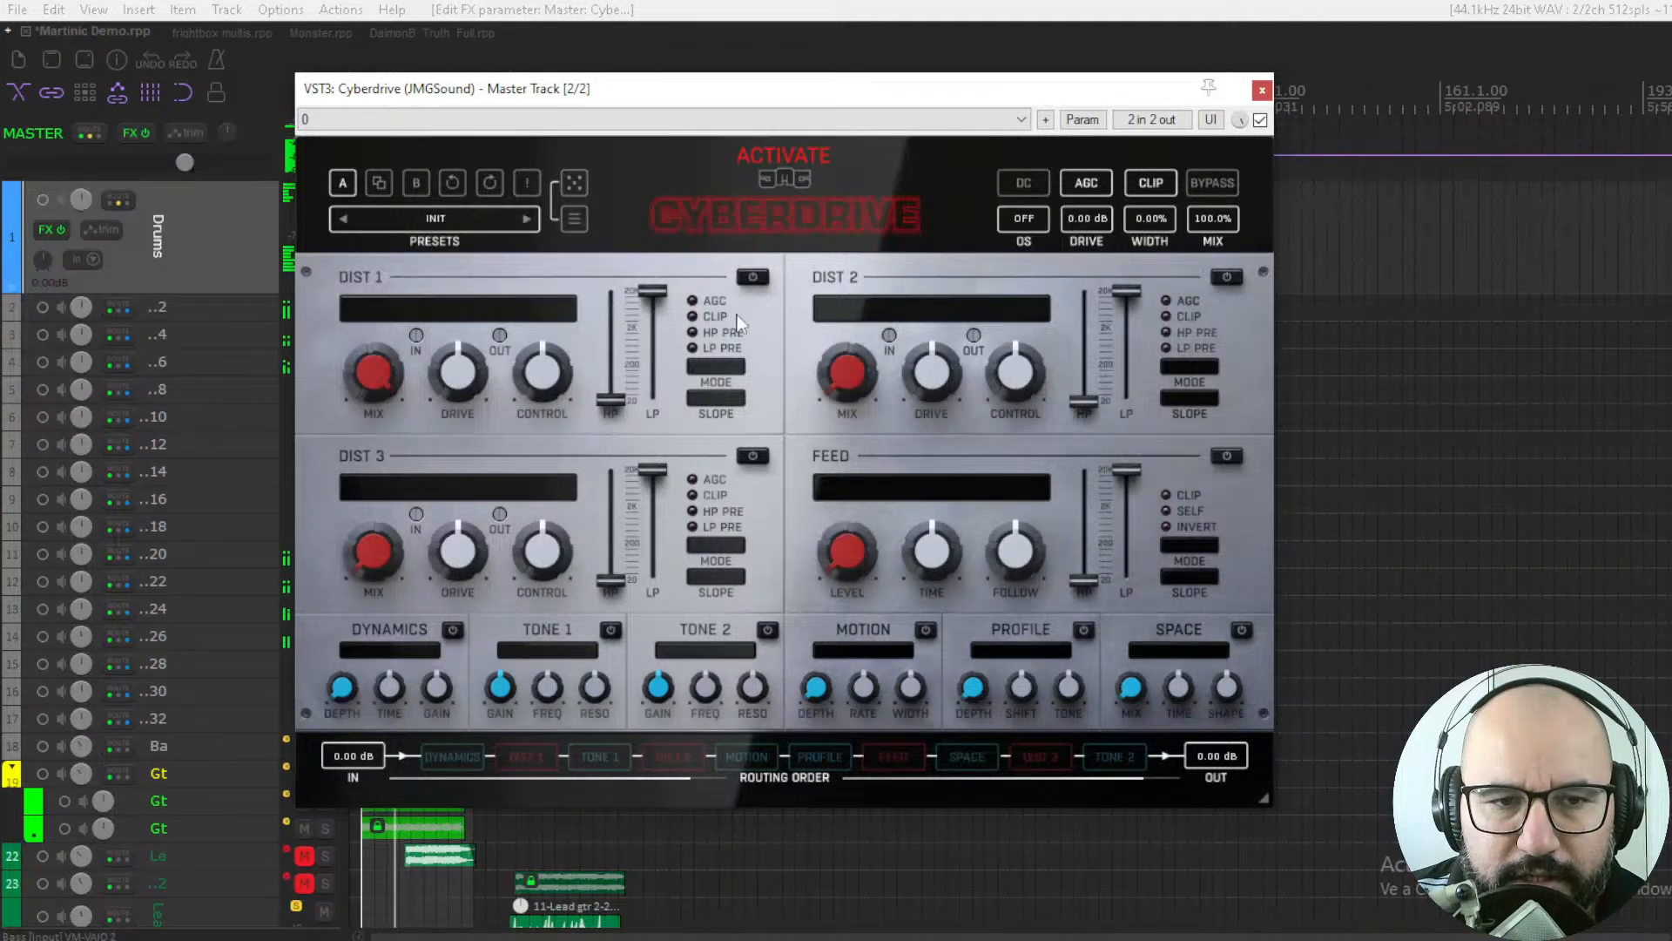
{"action": "left_click", "coordinate": [752, 279]}
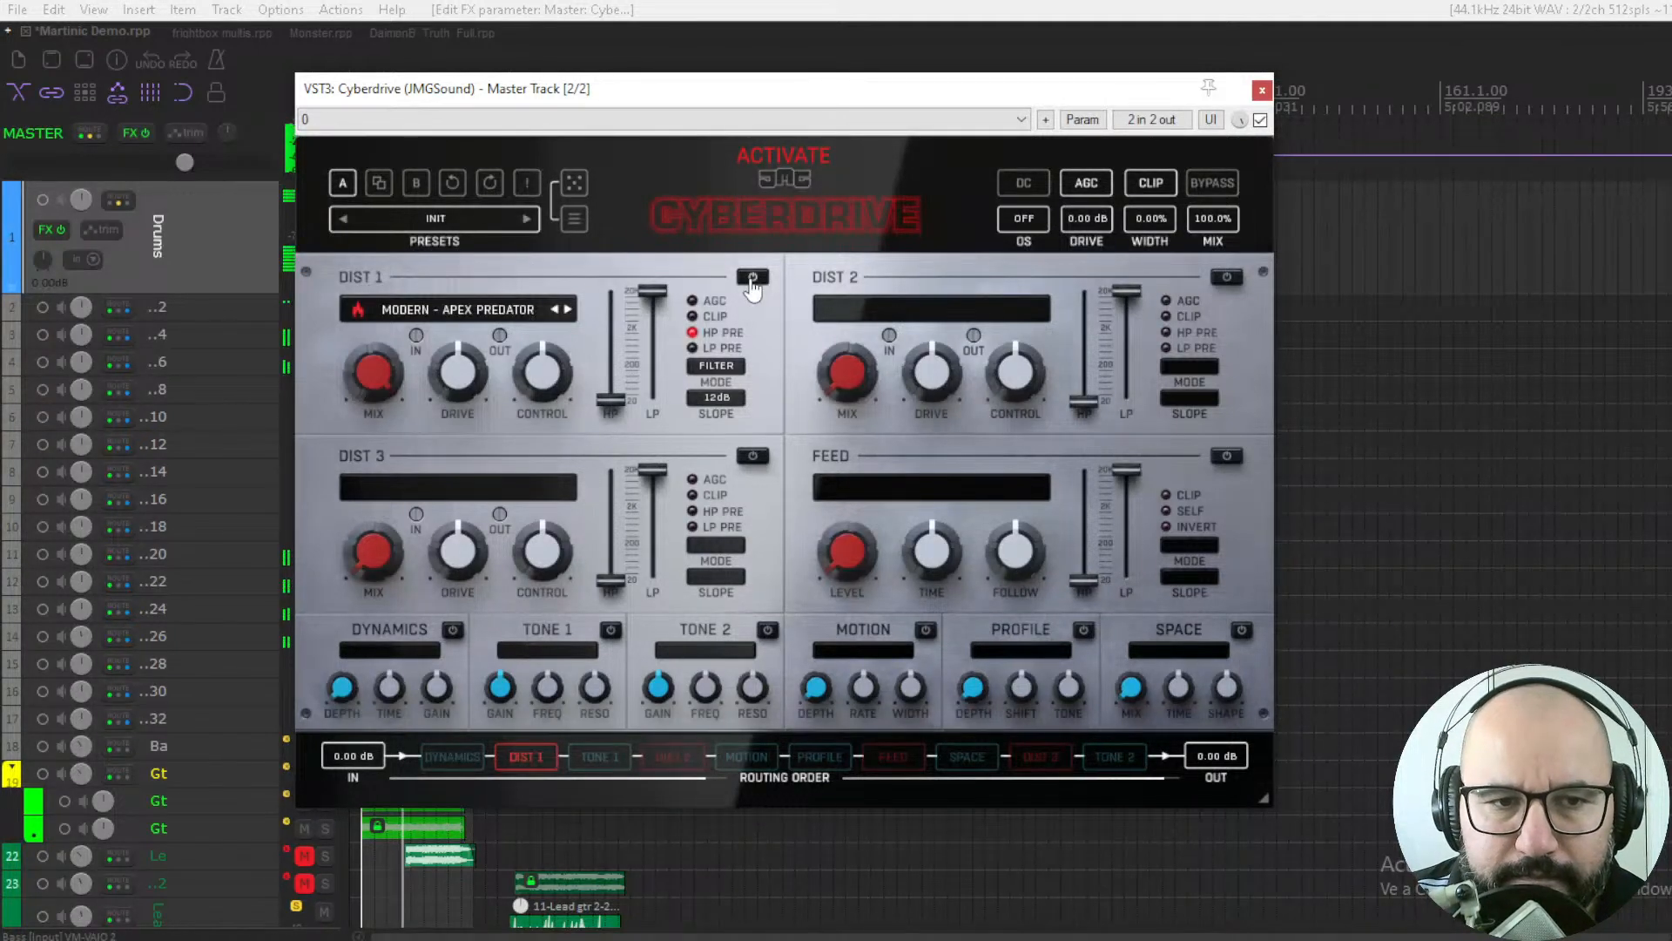
{"action": "left_click", "coordinate": [519, 309]}
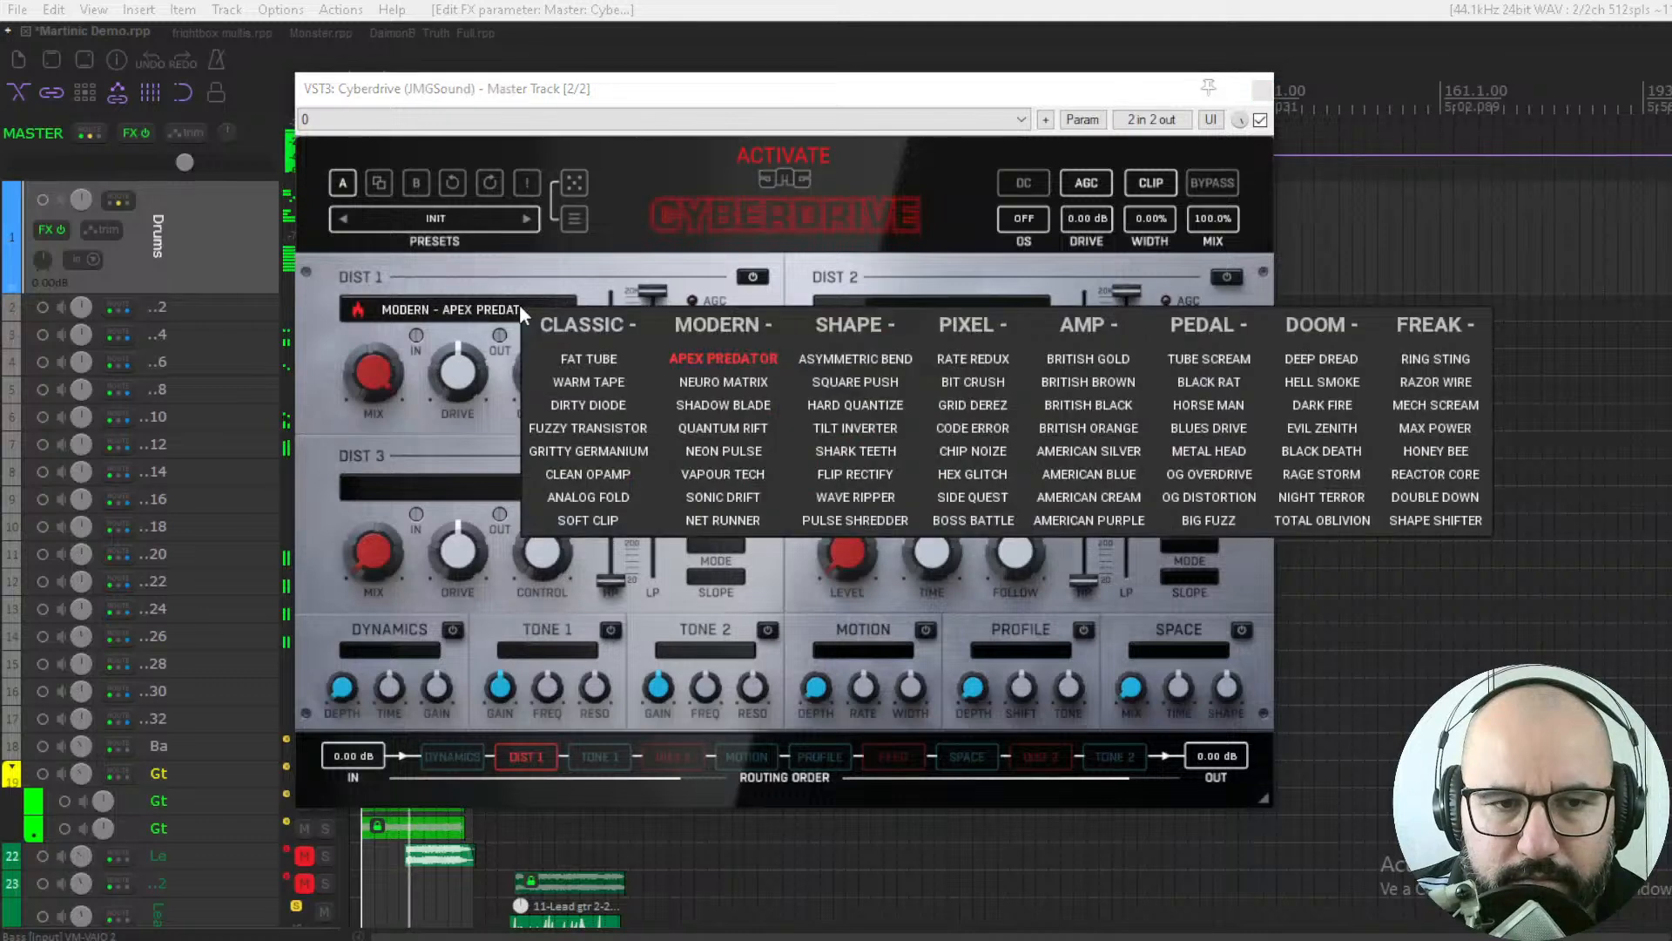
{"action": "left_click", "coordinate": [588, 359]}
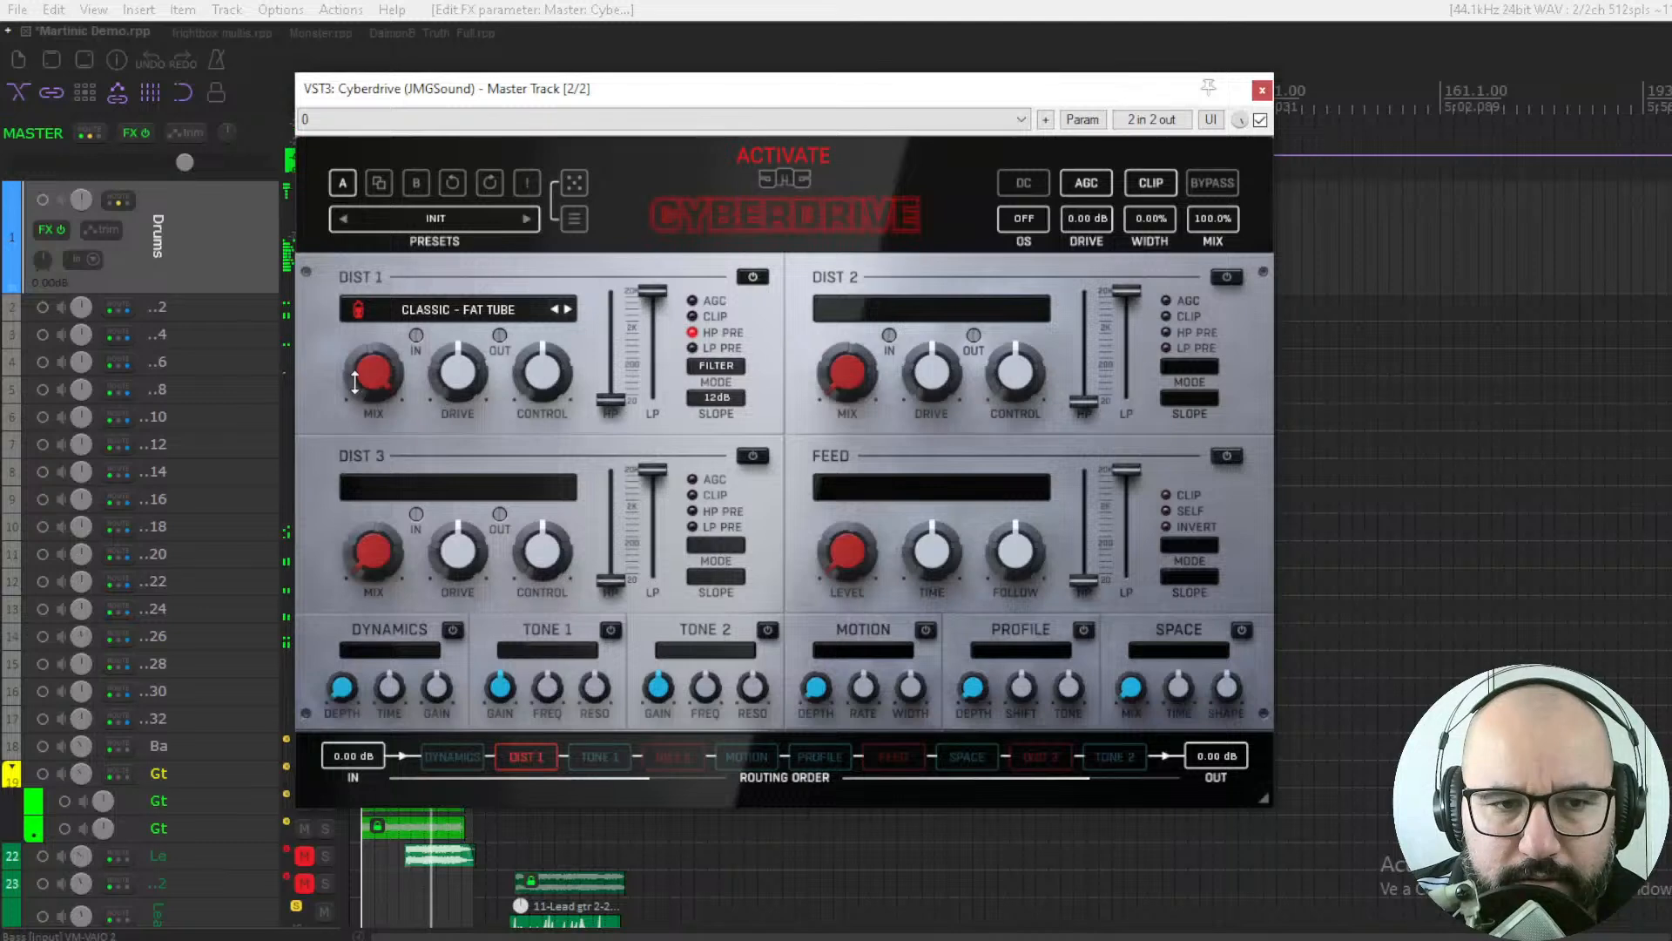
Step: Try the Dist 1 drive at 100% and toggle the module's own AGC on and off
{"action": "left_click_drag", "start_coordinate": [451, 376], "coordinate": [440, 331]}
{"action": "left_click", "coordinate": [693, 302]}
{"action": "left_click", "coordinate": [693, 301]}
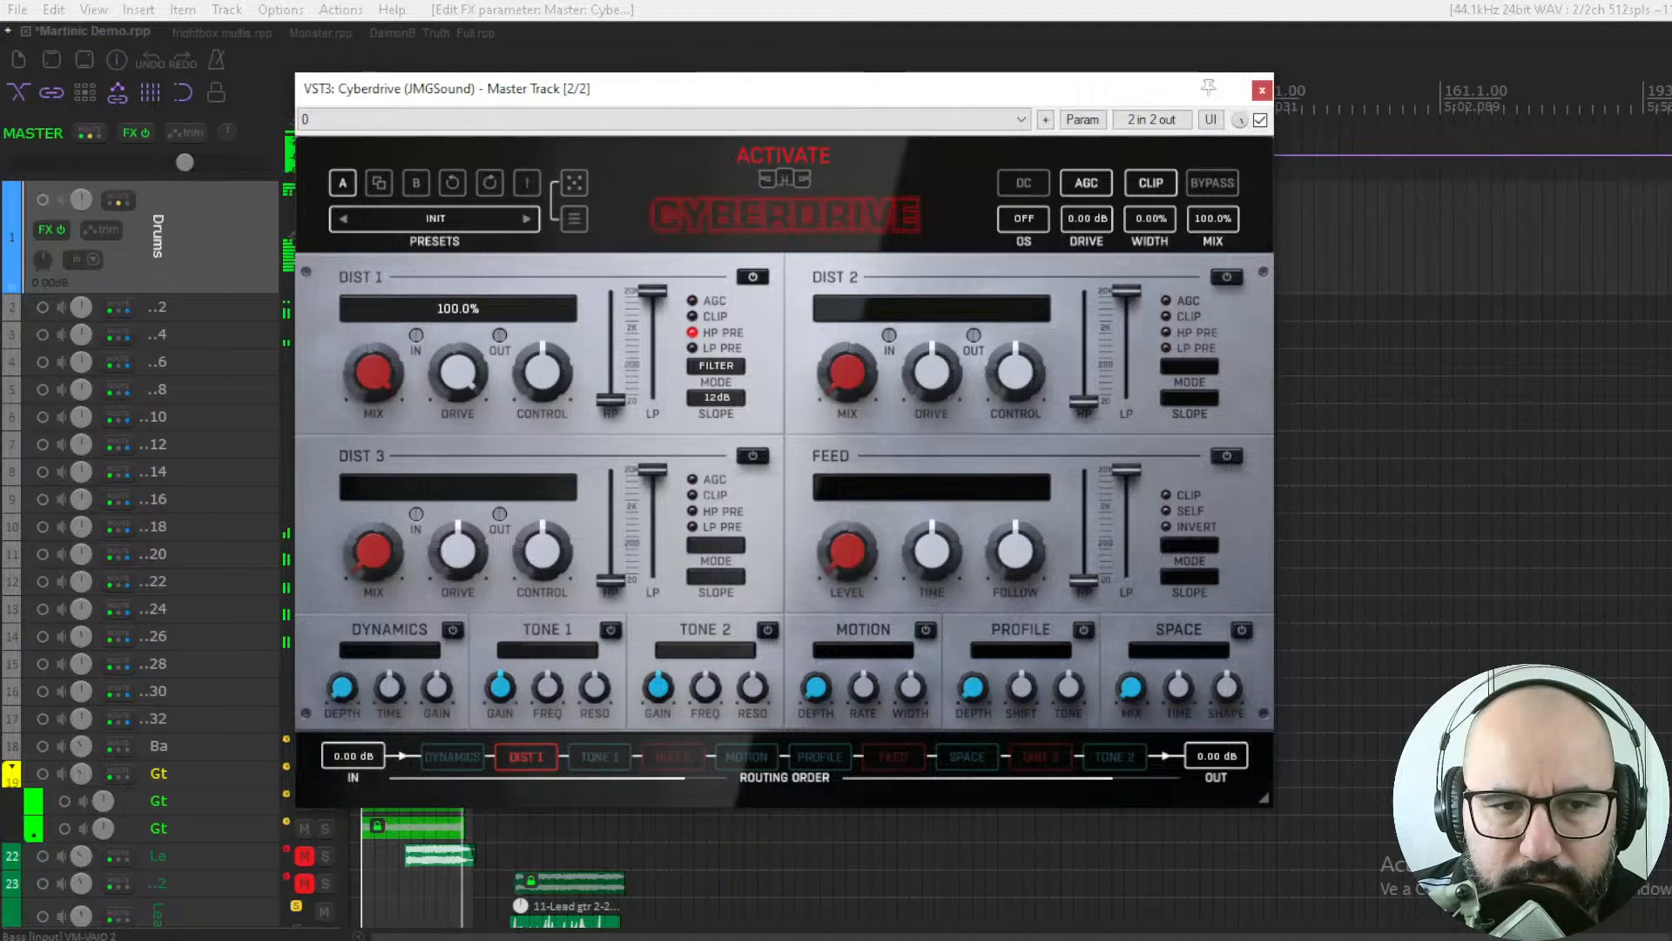
Step: Audition Classic Warm Tape in Dist 1 with a reduced drive, and slightly lower the module's low-pass filter
{"action": "left_click", "coordinate": [485, 318]}
{"action": "left_click", "coordinate": [550, 381]}
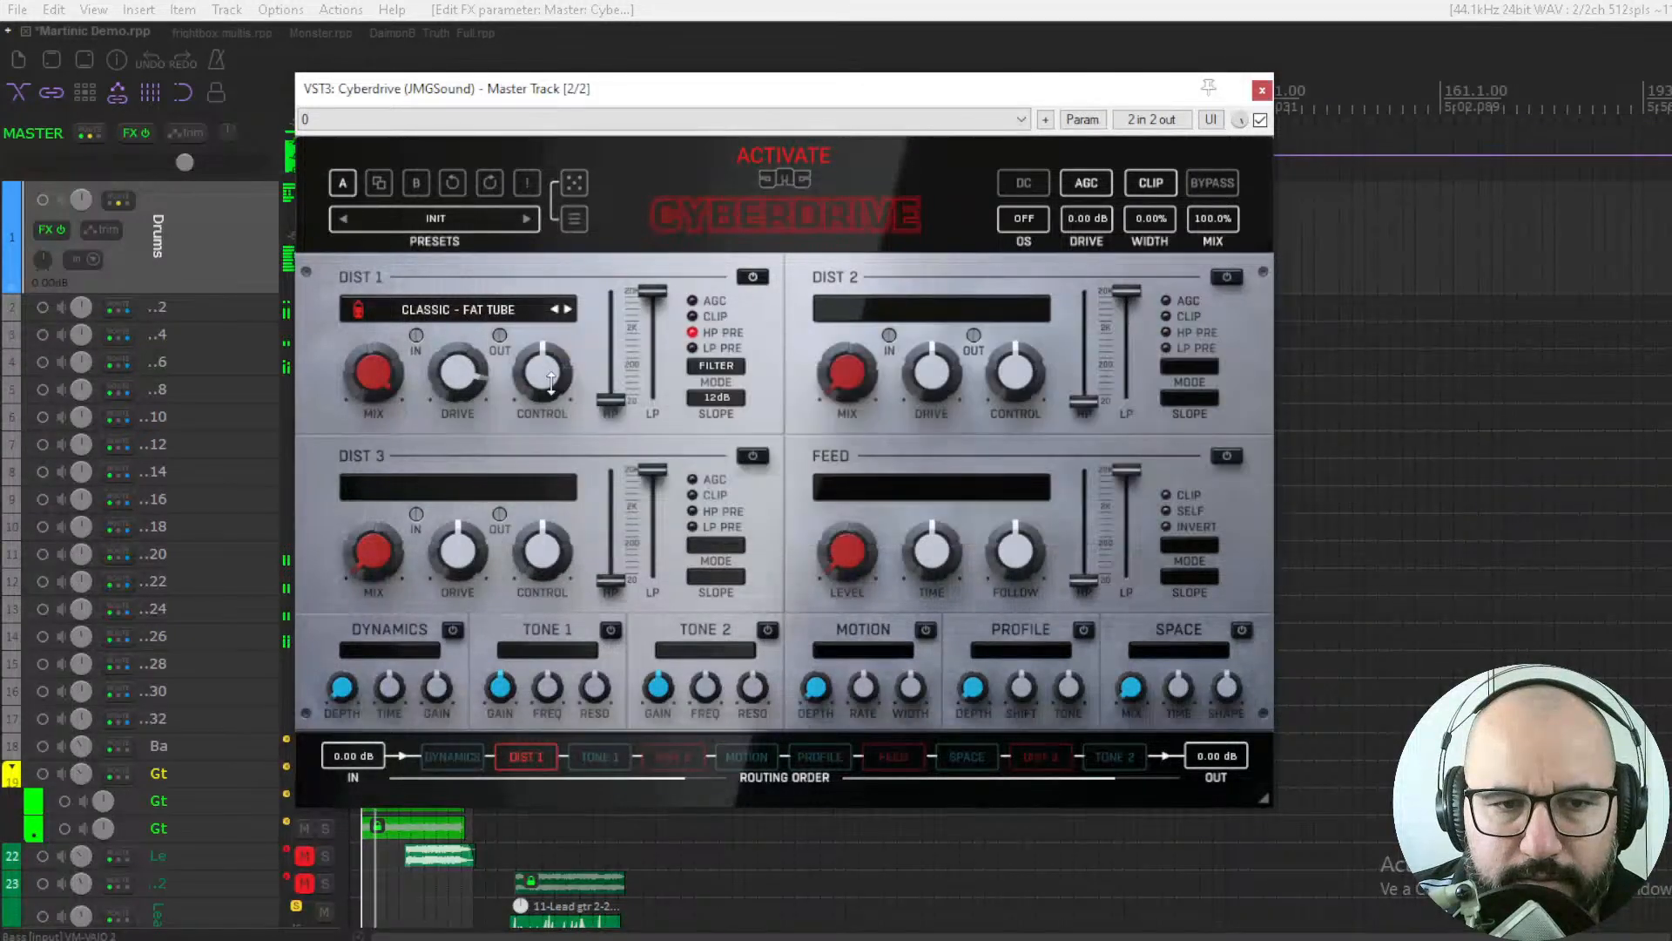
{"action": "left_click_drag", "start_coordinate": [474, 383], "coordinate": [475, 353]}
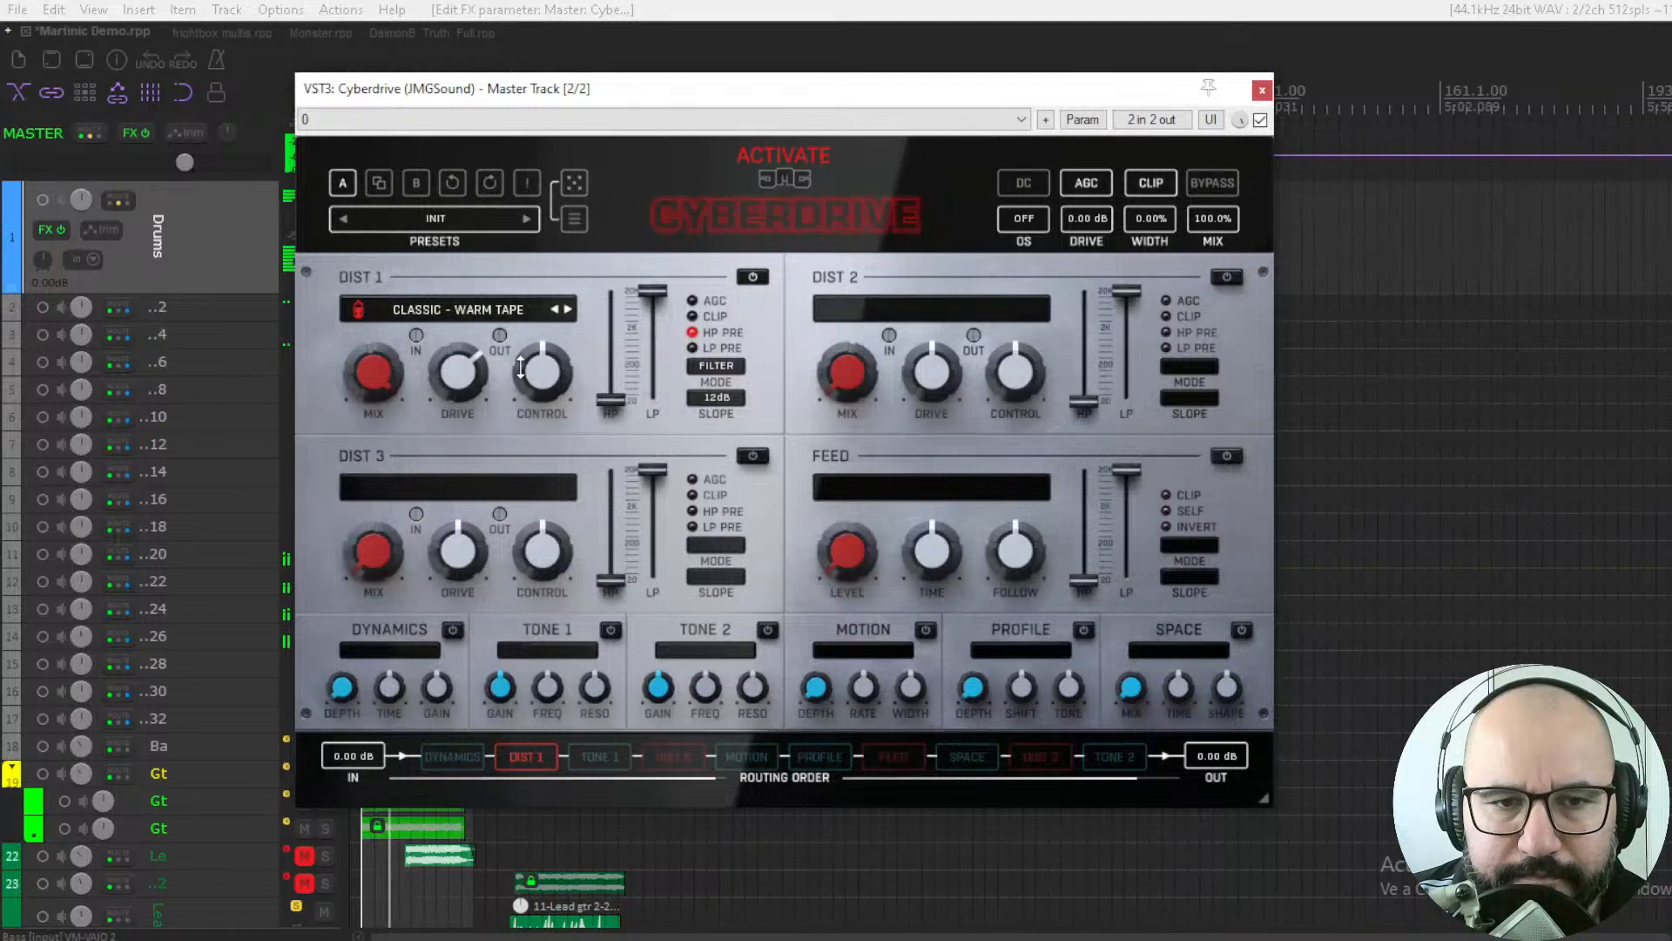
{"action": "mouse_move", "coordinate": [652, 292]}
{"action": "left_mouse_down"}
{"action": "mouse_move", "coordinate": [653, 353]}
{"action": "mouse_move", "coordinate": [652, 295]}
{"action": "left_mouse_up"}
{"action": "mouse_move", "coordinate": [610, 398]}
{"action": "left_mouse_down"}
{"action": "mouse_move", "coordinate": [610, 334]}
{"action": "mouse_move", "coordinate": [614, 402]}
{"action": "left_mouse_up"}
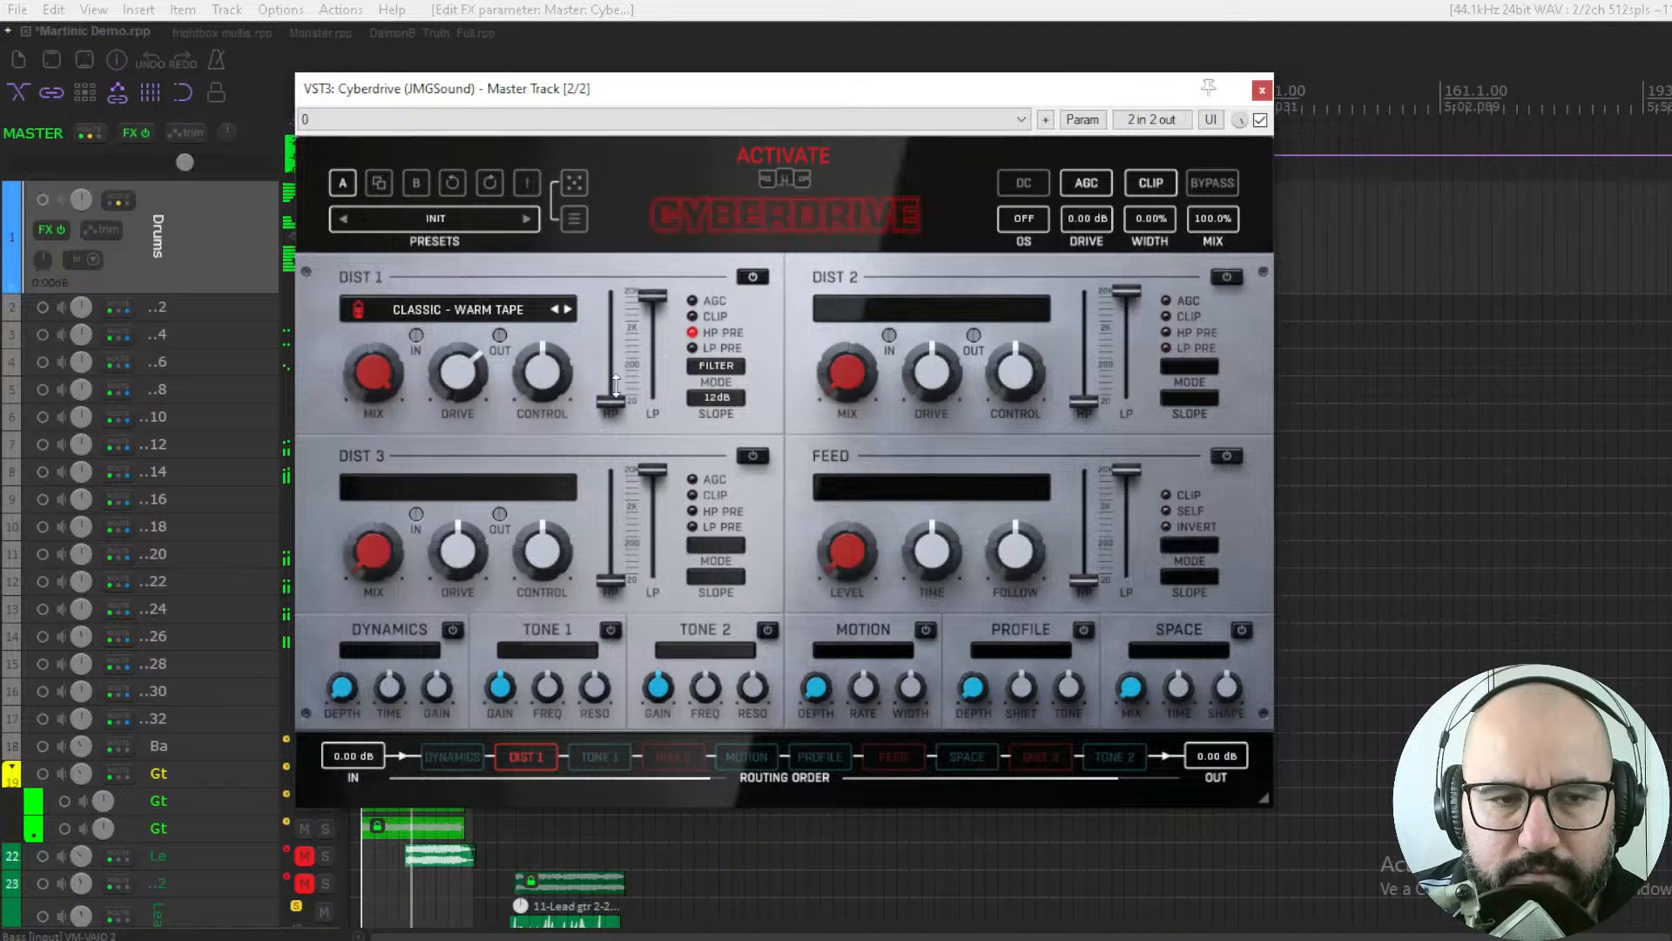
Step: Audition the Modern types Shadow Blade and Neon Pulse in Dist 1
{"action": "left_click", "coordinate": [508, 312]}
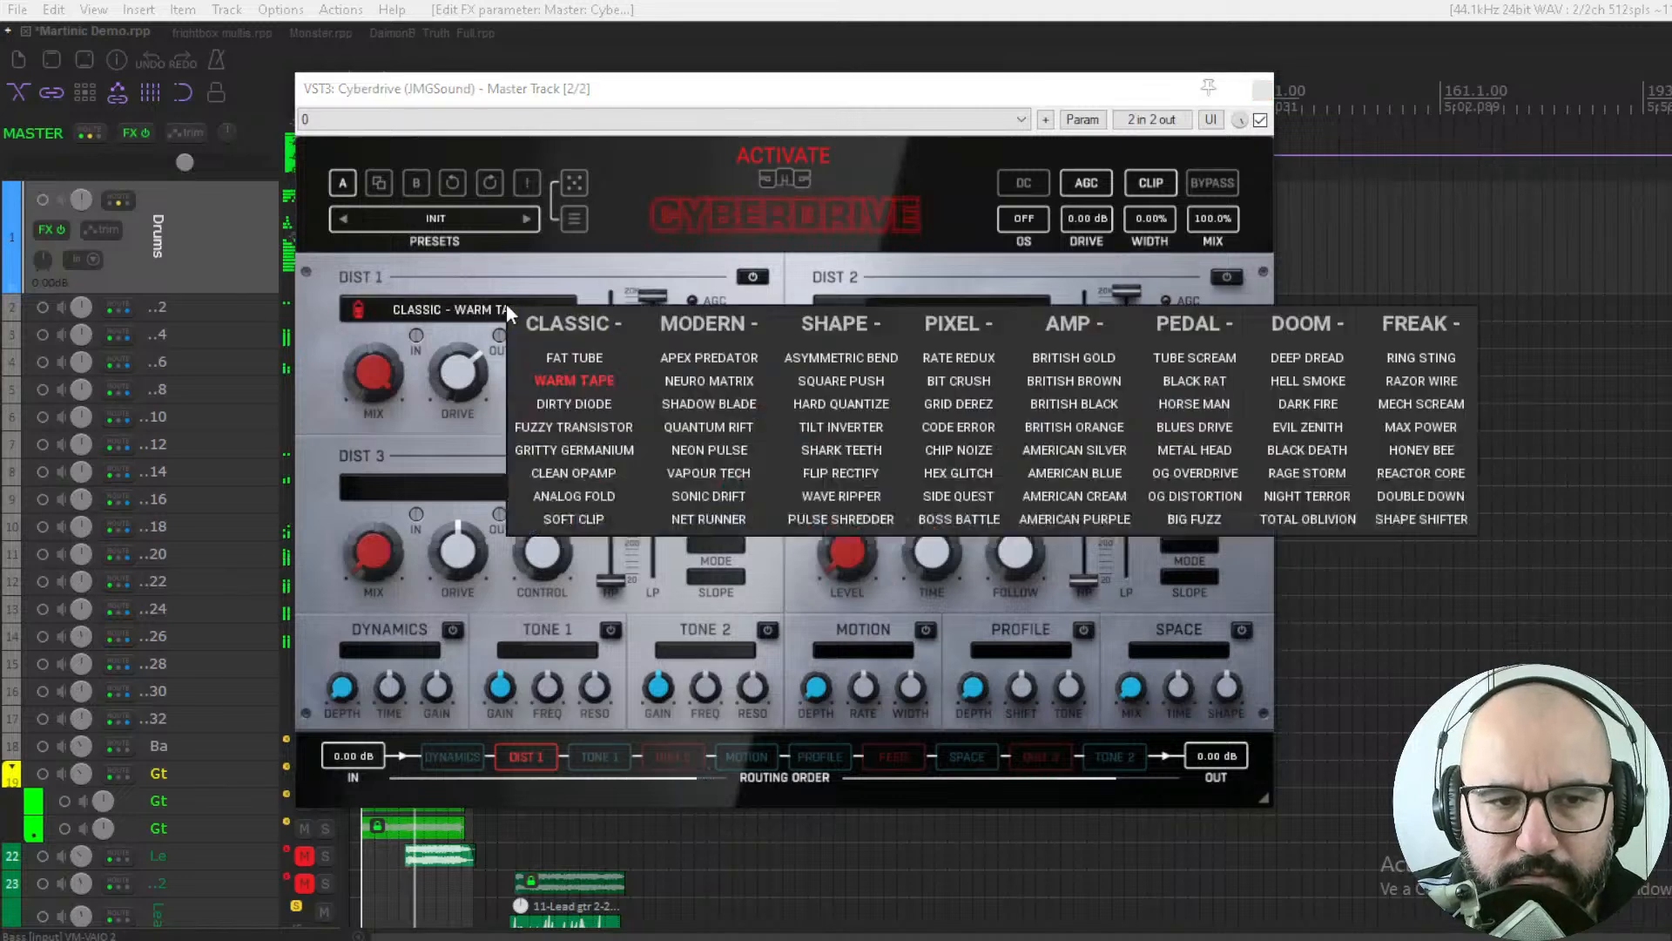
{"action": "left_click", "coordinate": [709, 405]}
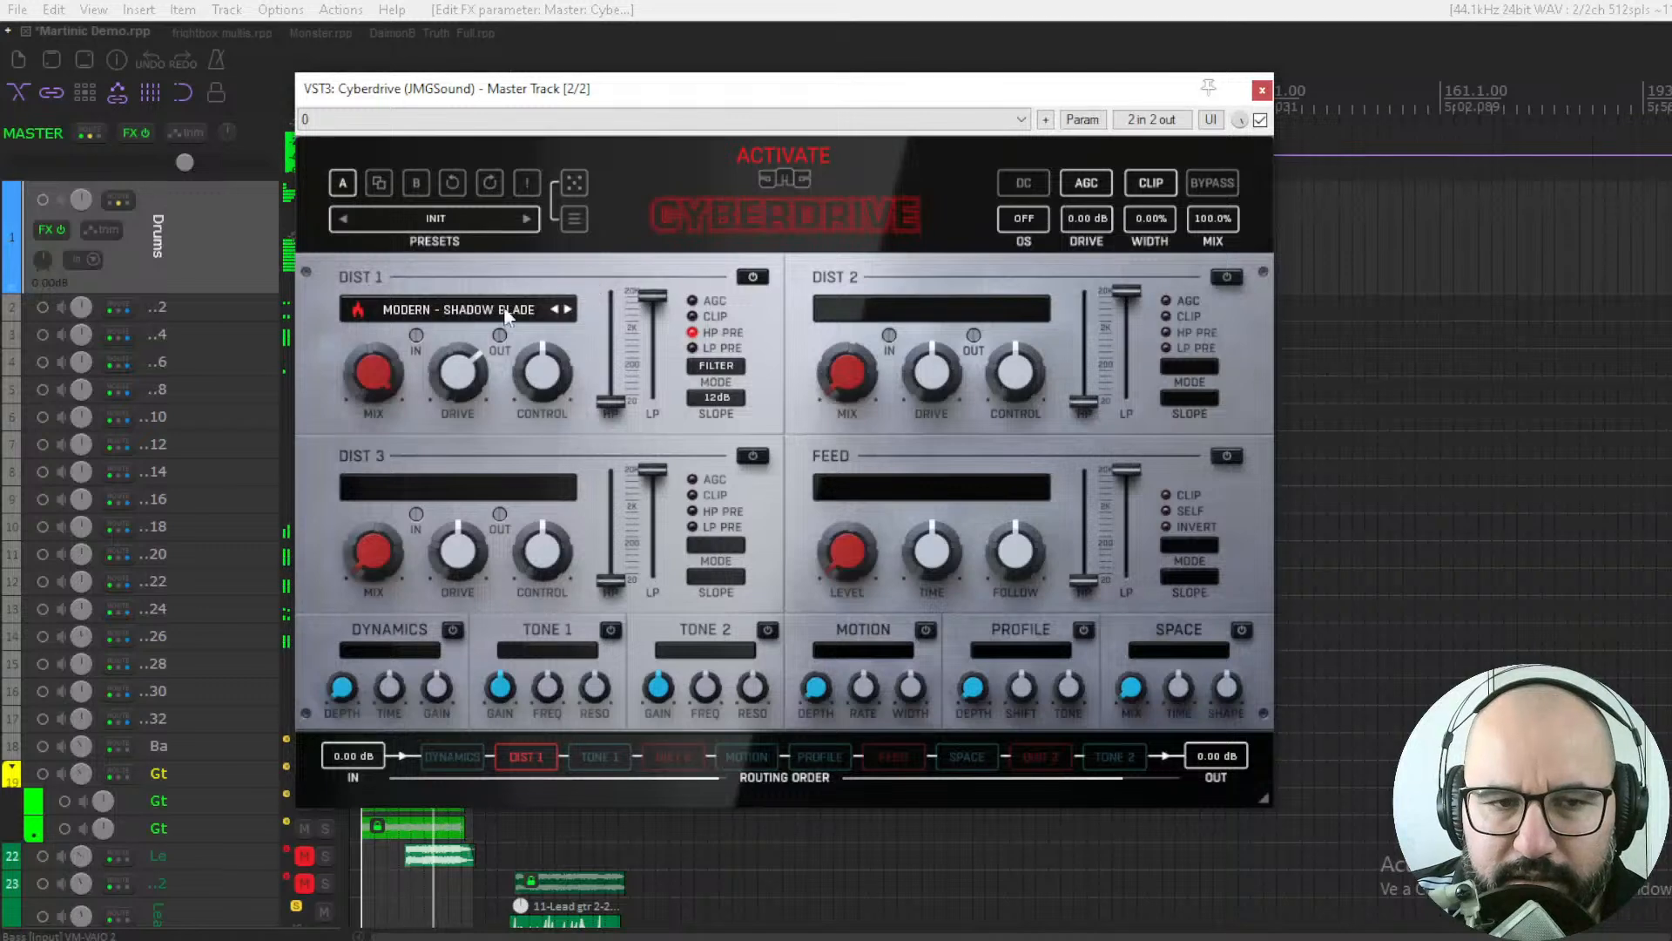
{"action": "left_click", "coordinate": [478, 315]}
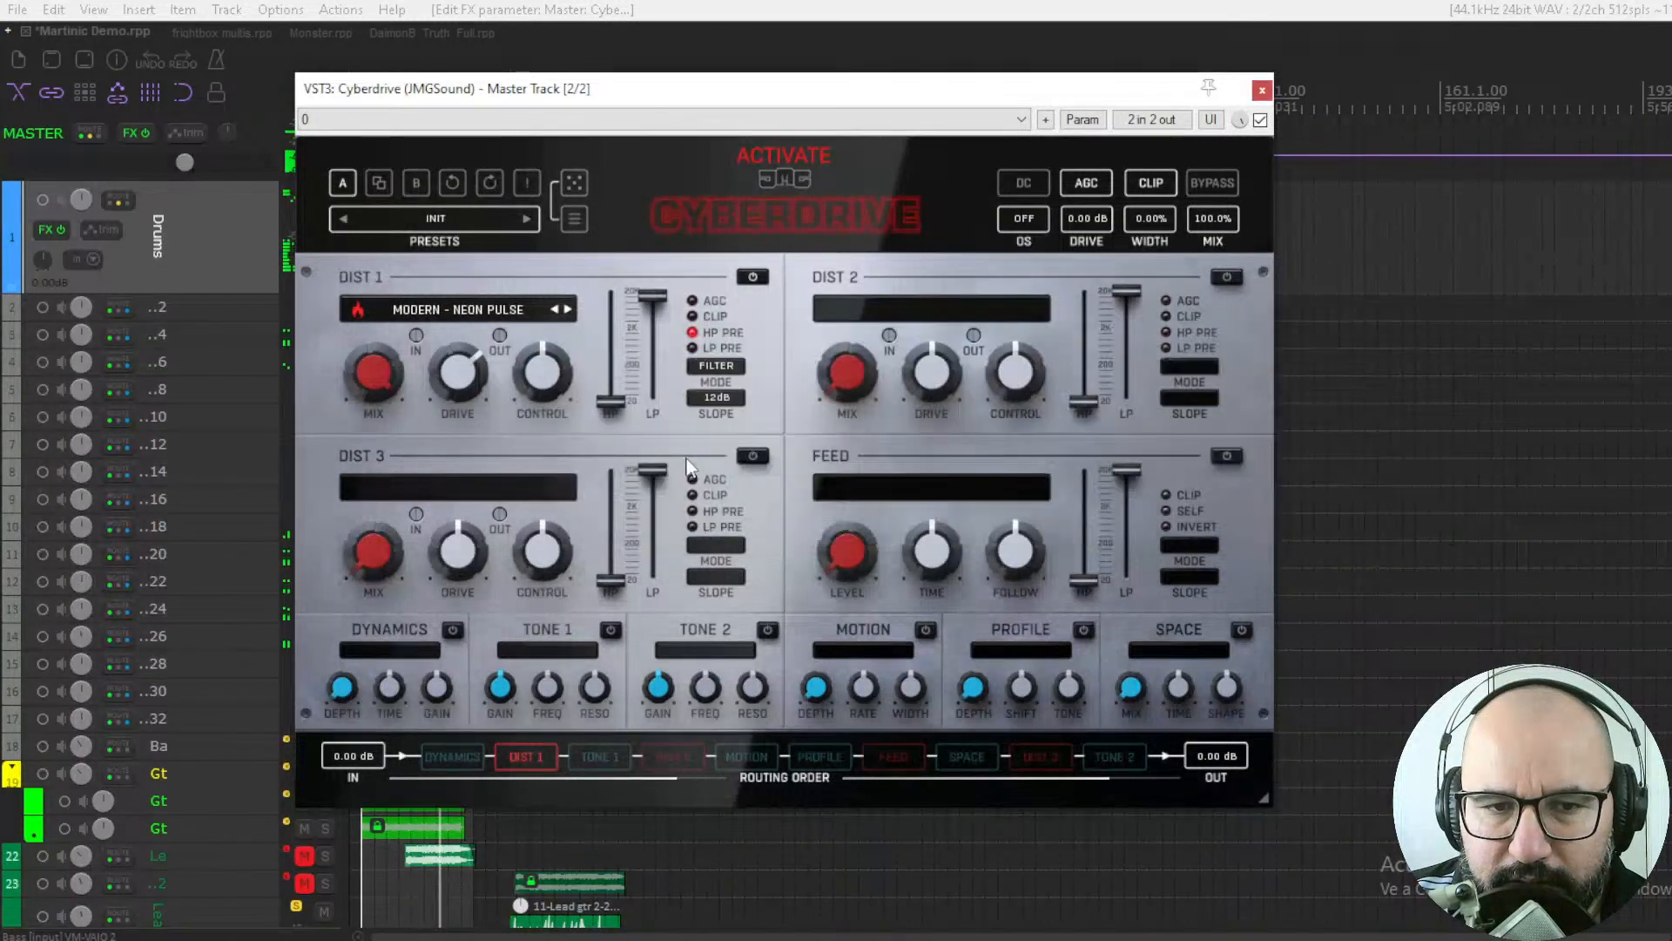
{"action": "left_click", "coordinate": [682, 458]}
Step: Audition Shape Hard Quantize and Pixel Bit Crush in Dist 1, raising the drive slightly on Bit Crush
{"action": "left_click", "coordinate": [490, 310]}
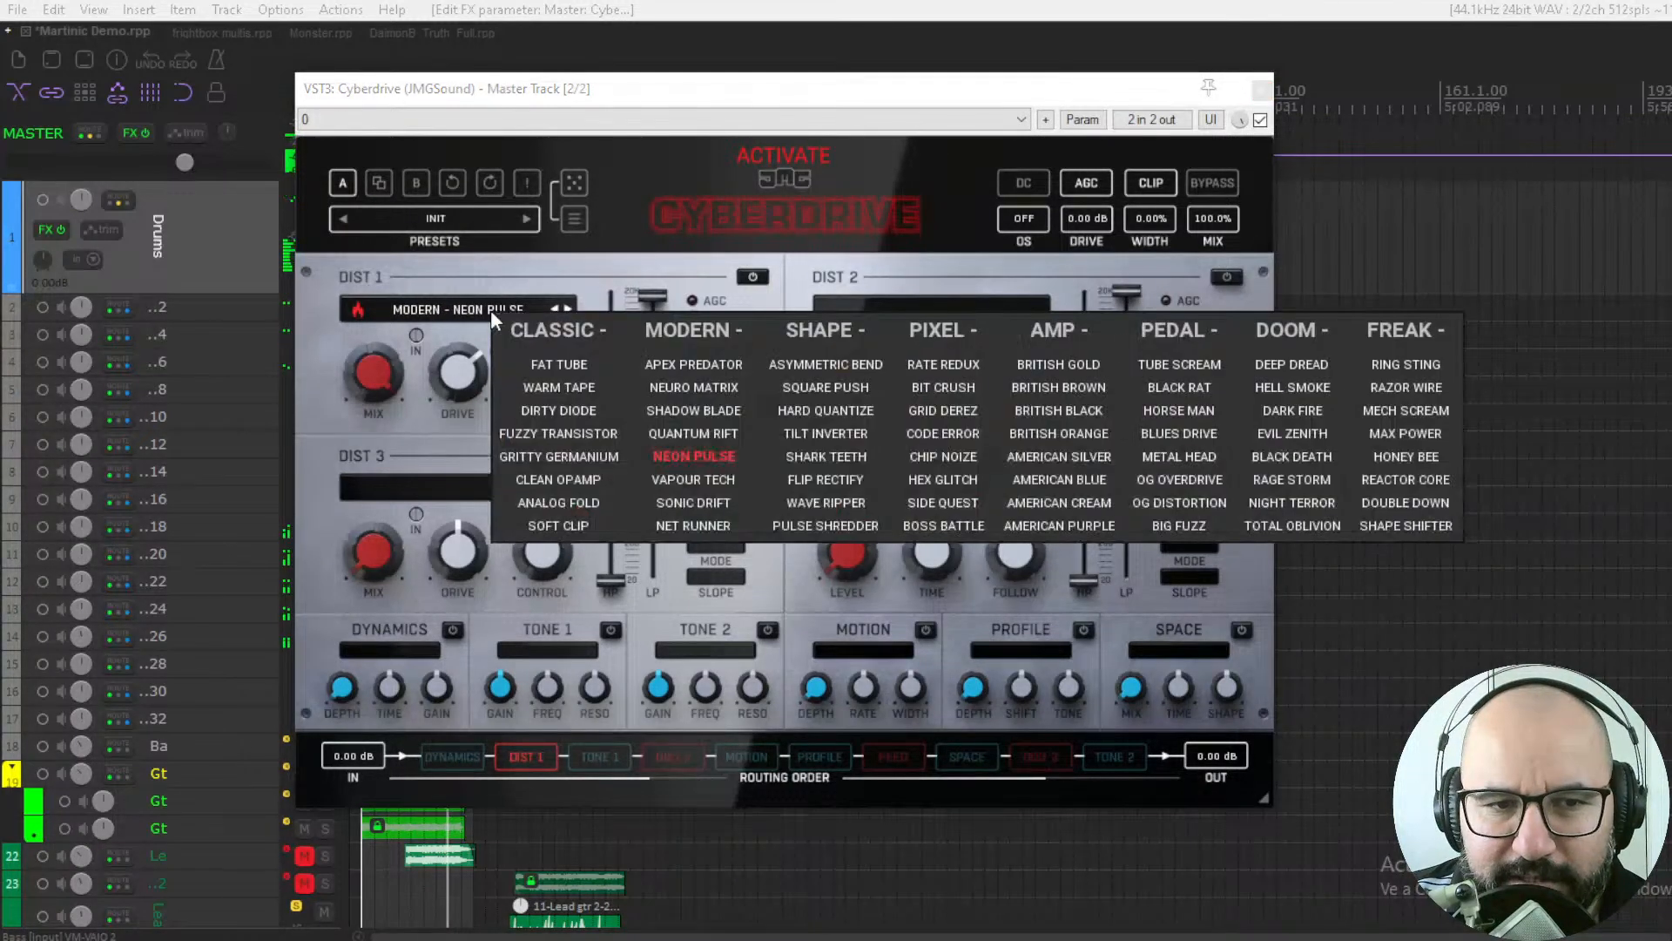
{"action": "left_click", "coordinate": [814, 409]}
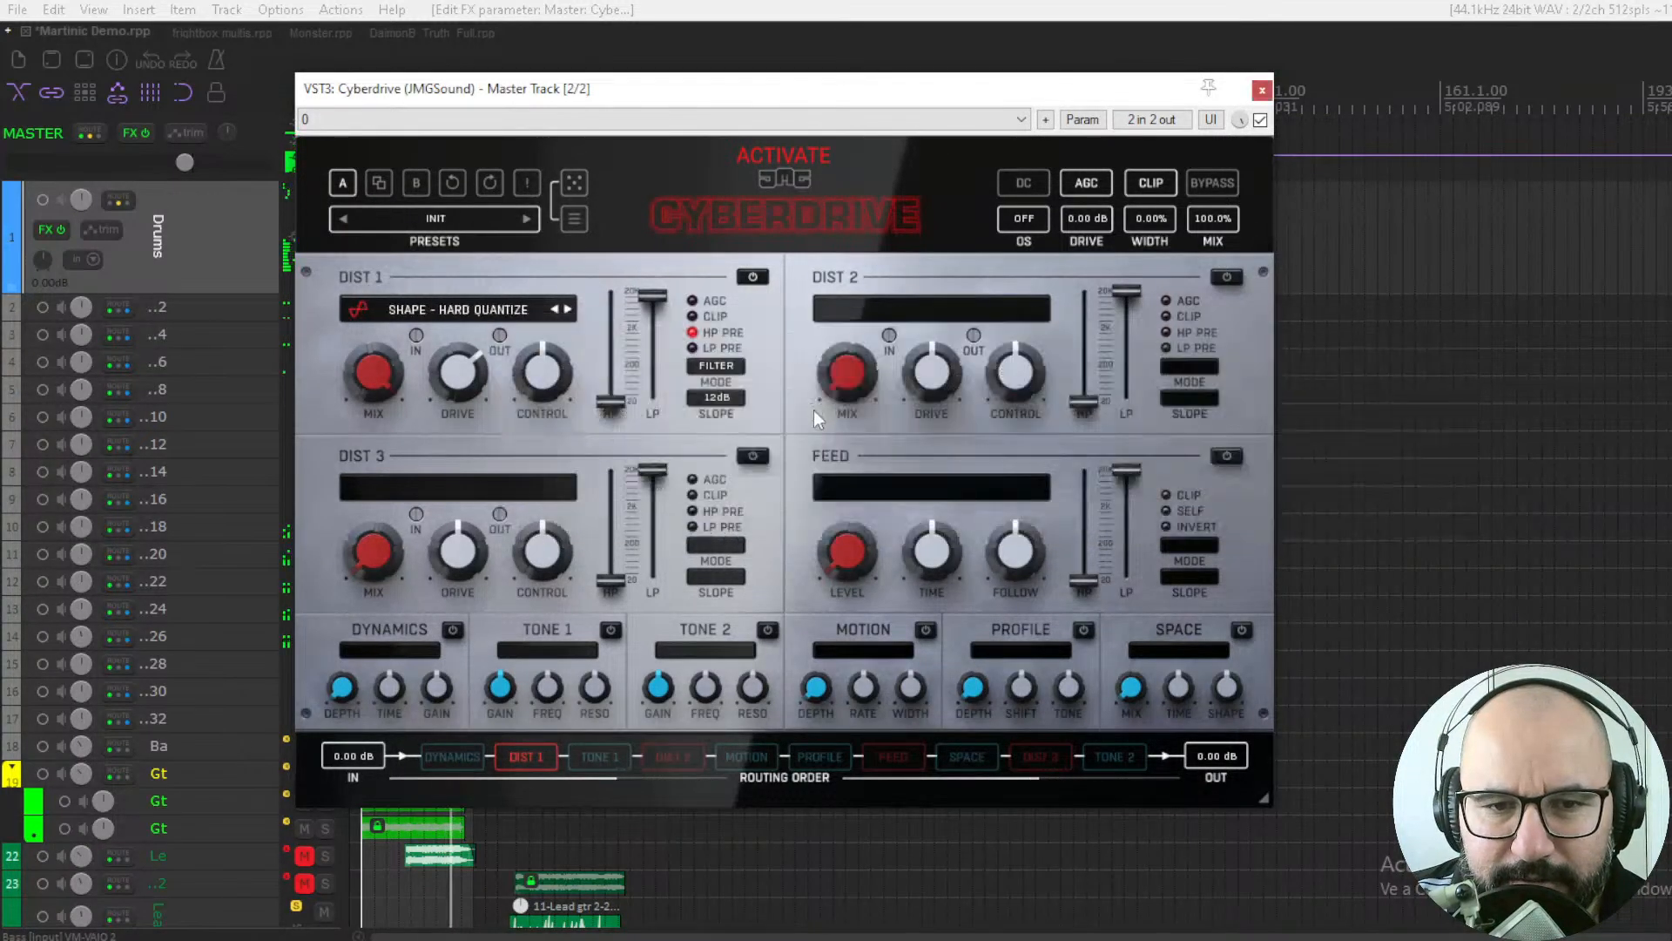
{"action": "left_click", "coordinate": [502, 309]}
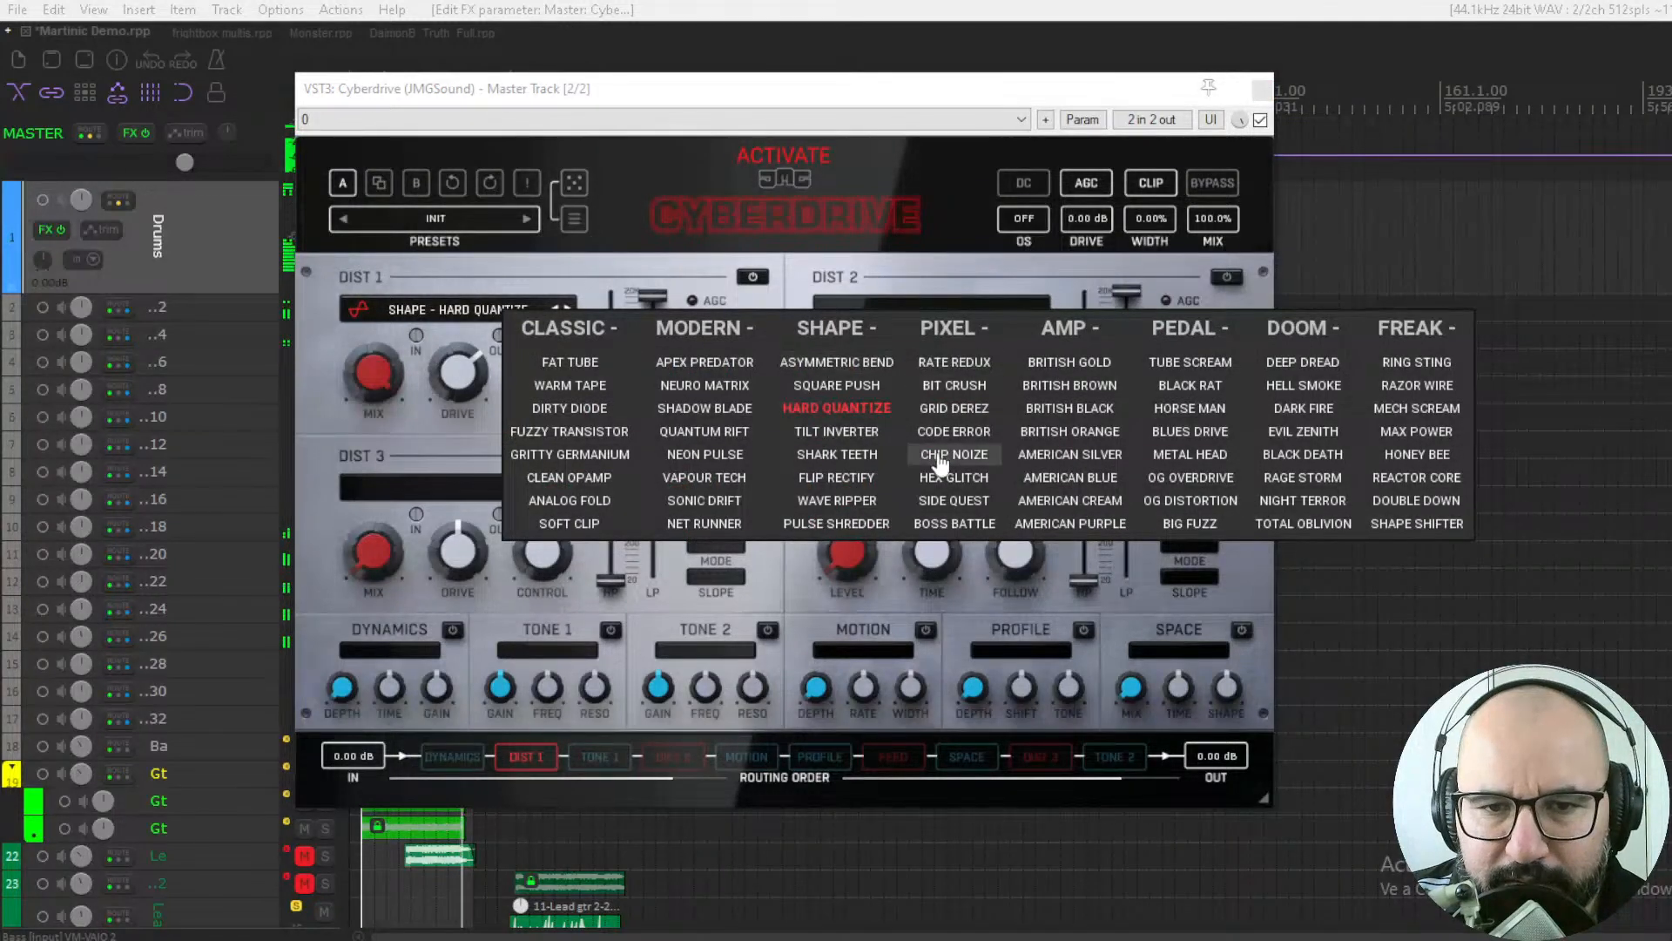
{"action": "left_click", "coordinate": [954, 385]}
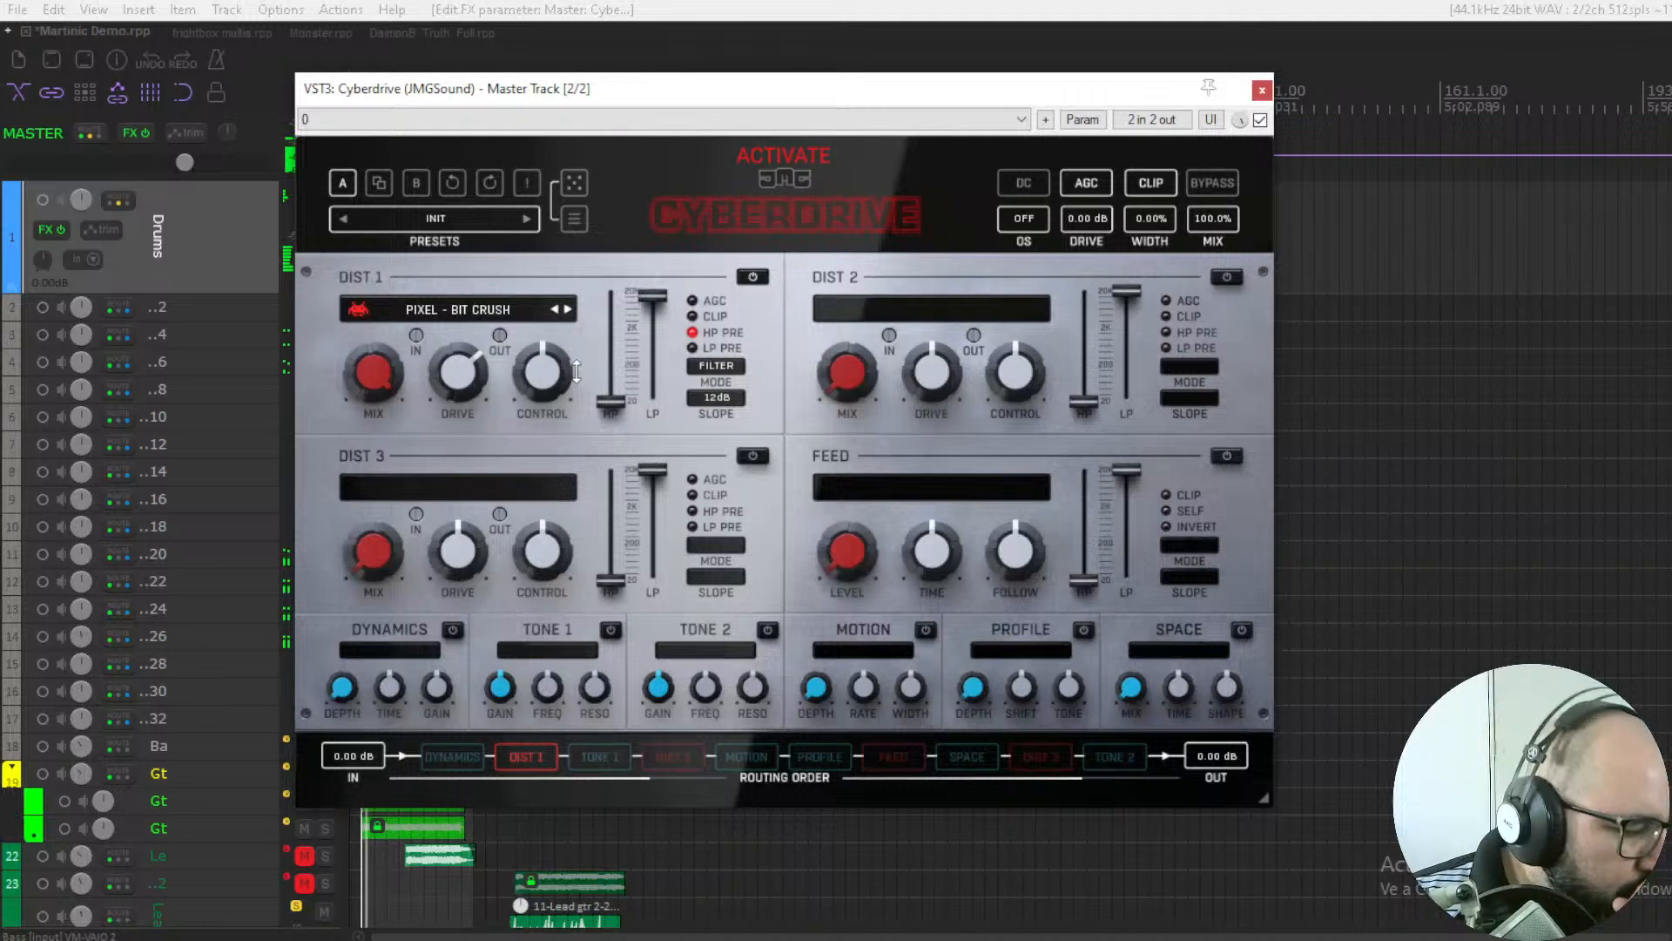
{"action": "mouse_move", "coordinate": [460, 375]}
{"action": "left_mouse_down"}
{"action": "mouse_move", "coordinate": [460, 312]}
{"action": "mouse_move", "coordinate": [452, 351]}
{"action": "left_mouse_up"}
Step: Audition the Doom types Hell Smoke and Evil Zenith in Dist 1
{"action": "left_click", "coordinate": [457, 310]}
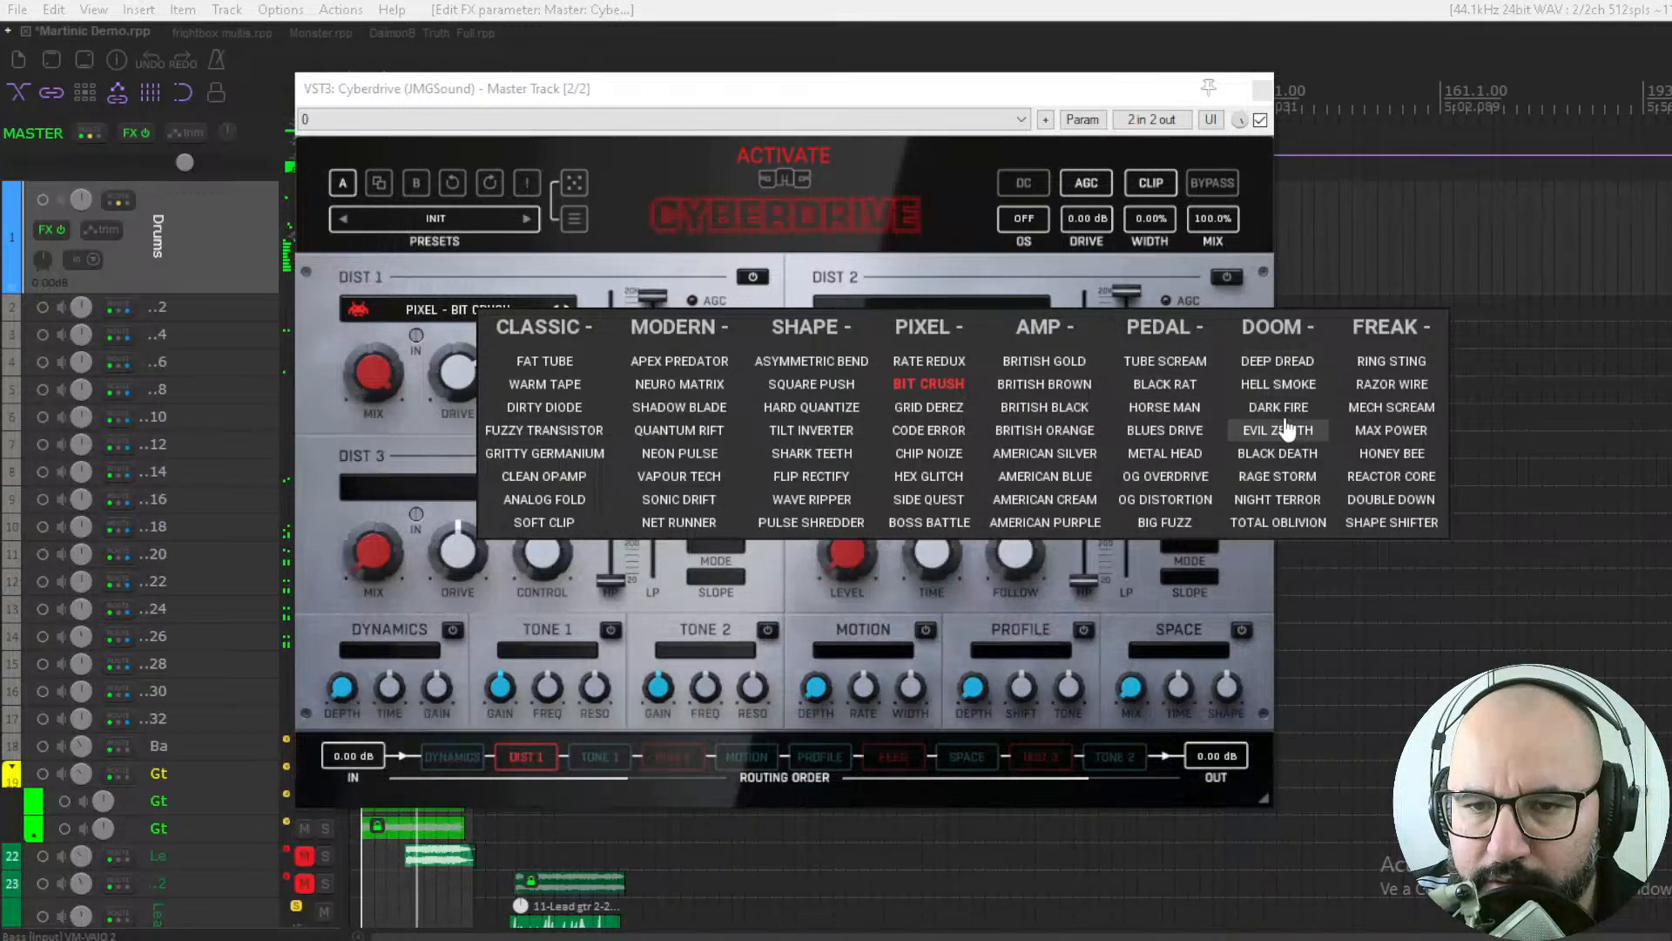
{"action": "left_click", "coordinate": [1278, 384]}
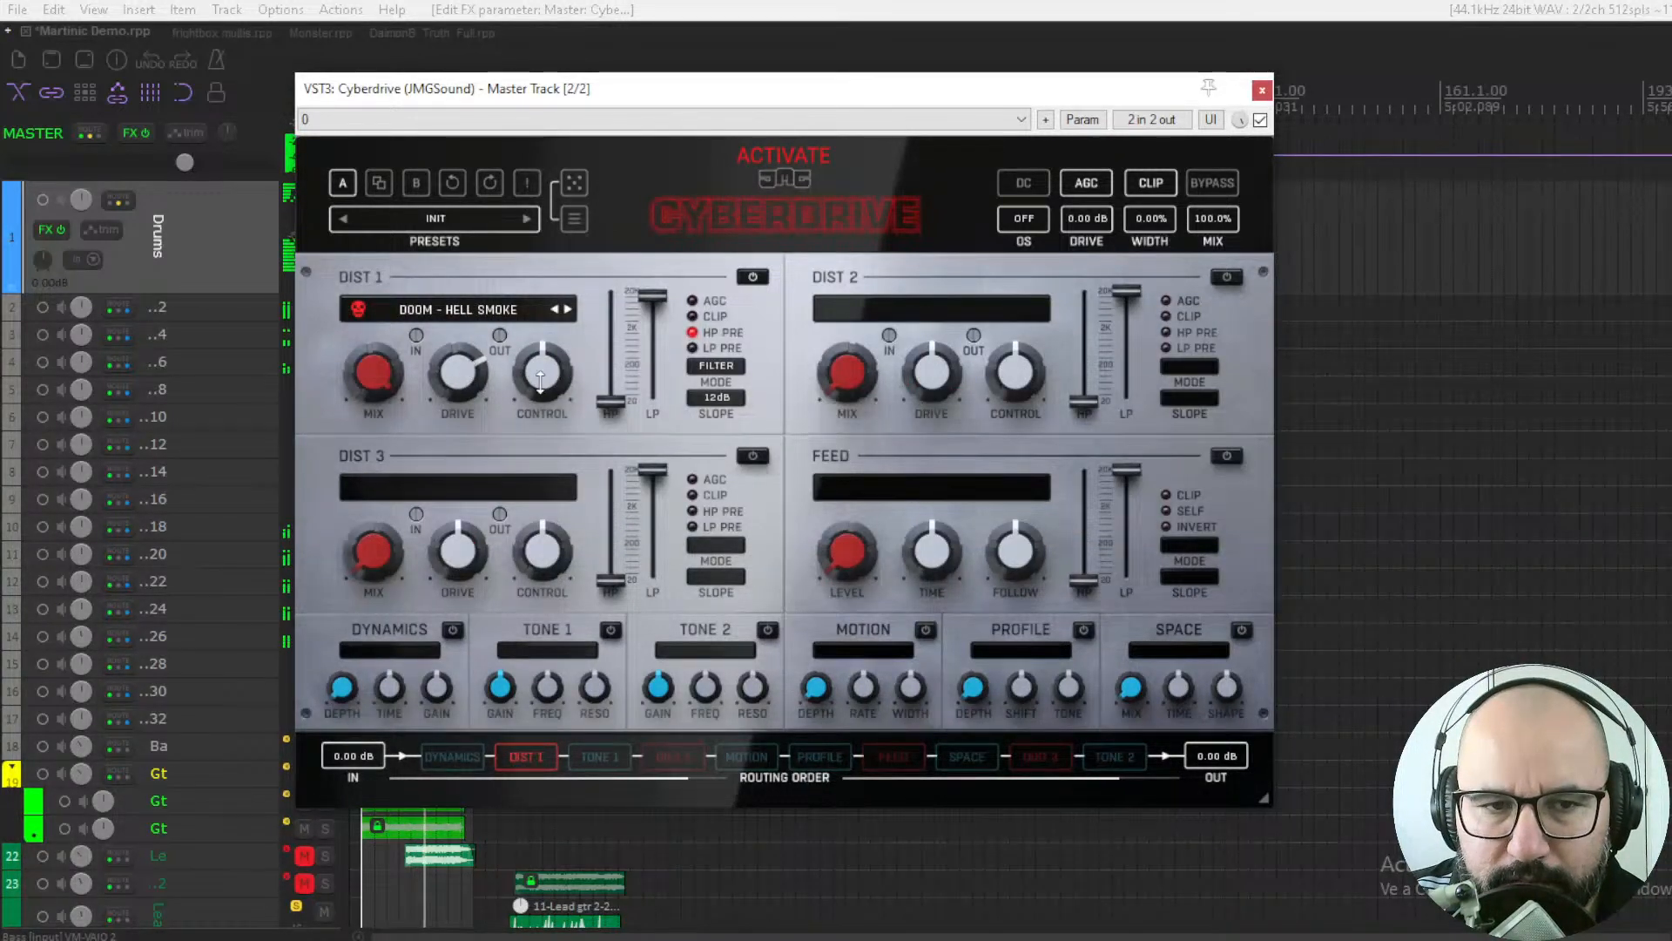
{"action": "left_click", "coordinate": [482, 308]}
{"action": "left_click", "coordinate": [1285, 432]}
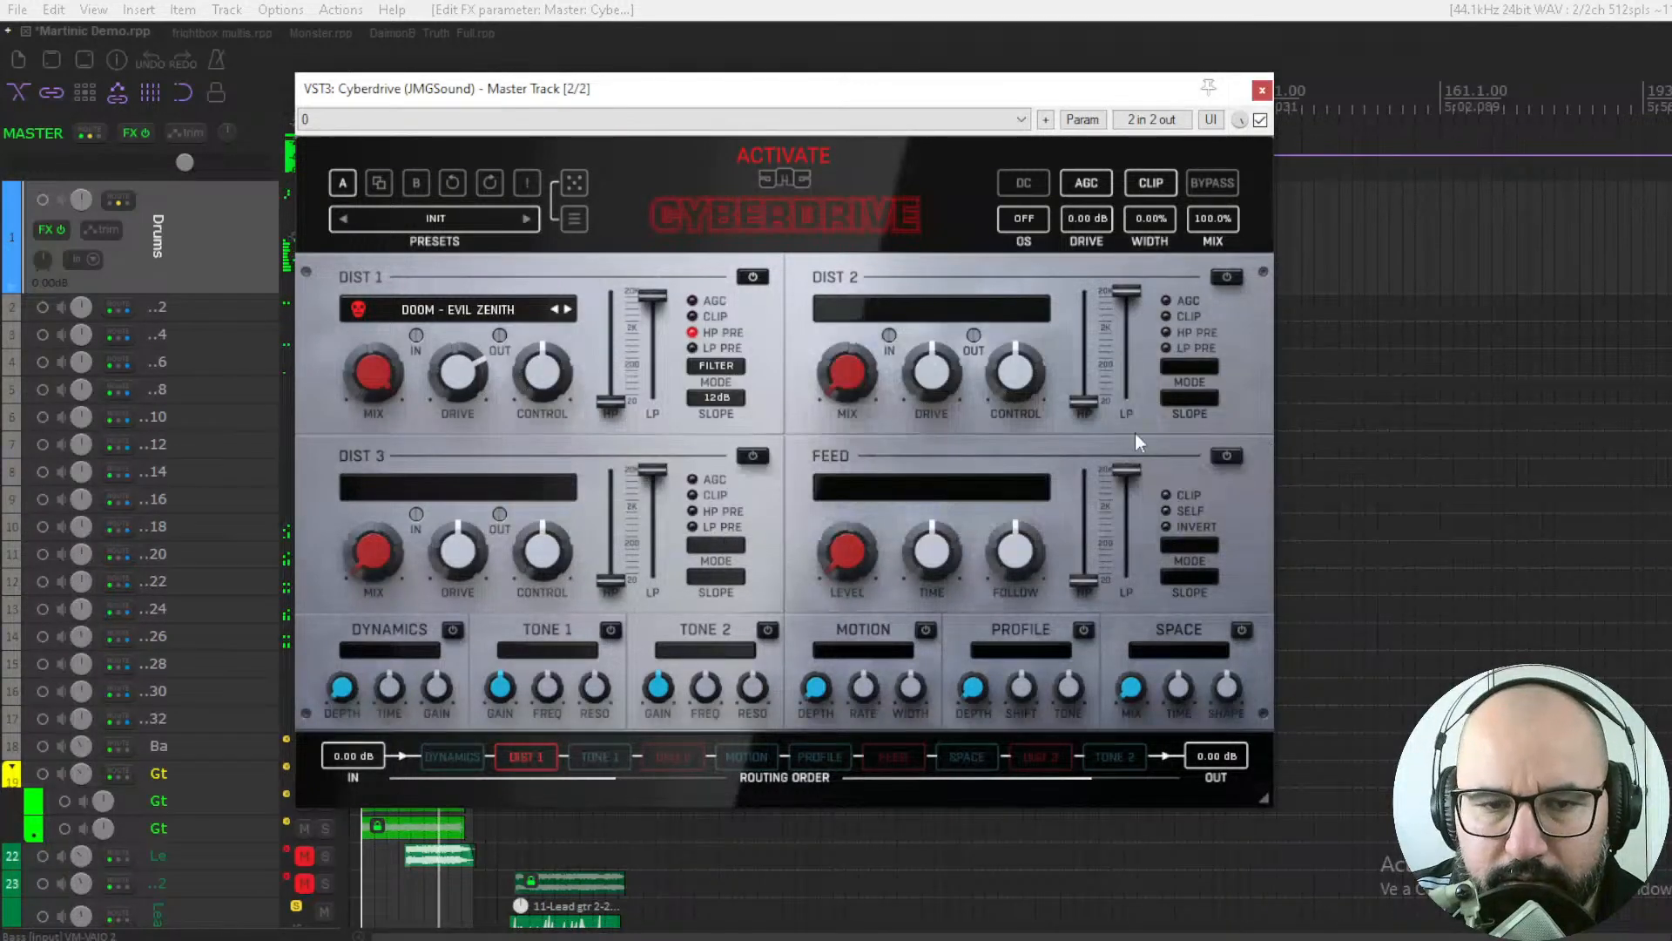
Step: Set Dist 1 to Doom Rage Storm and lower its drive to around the middle of its range
{"action": "left_click", "coordinate": [468, 321]}
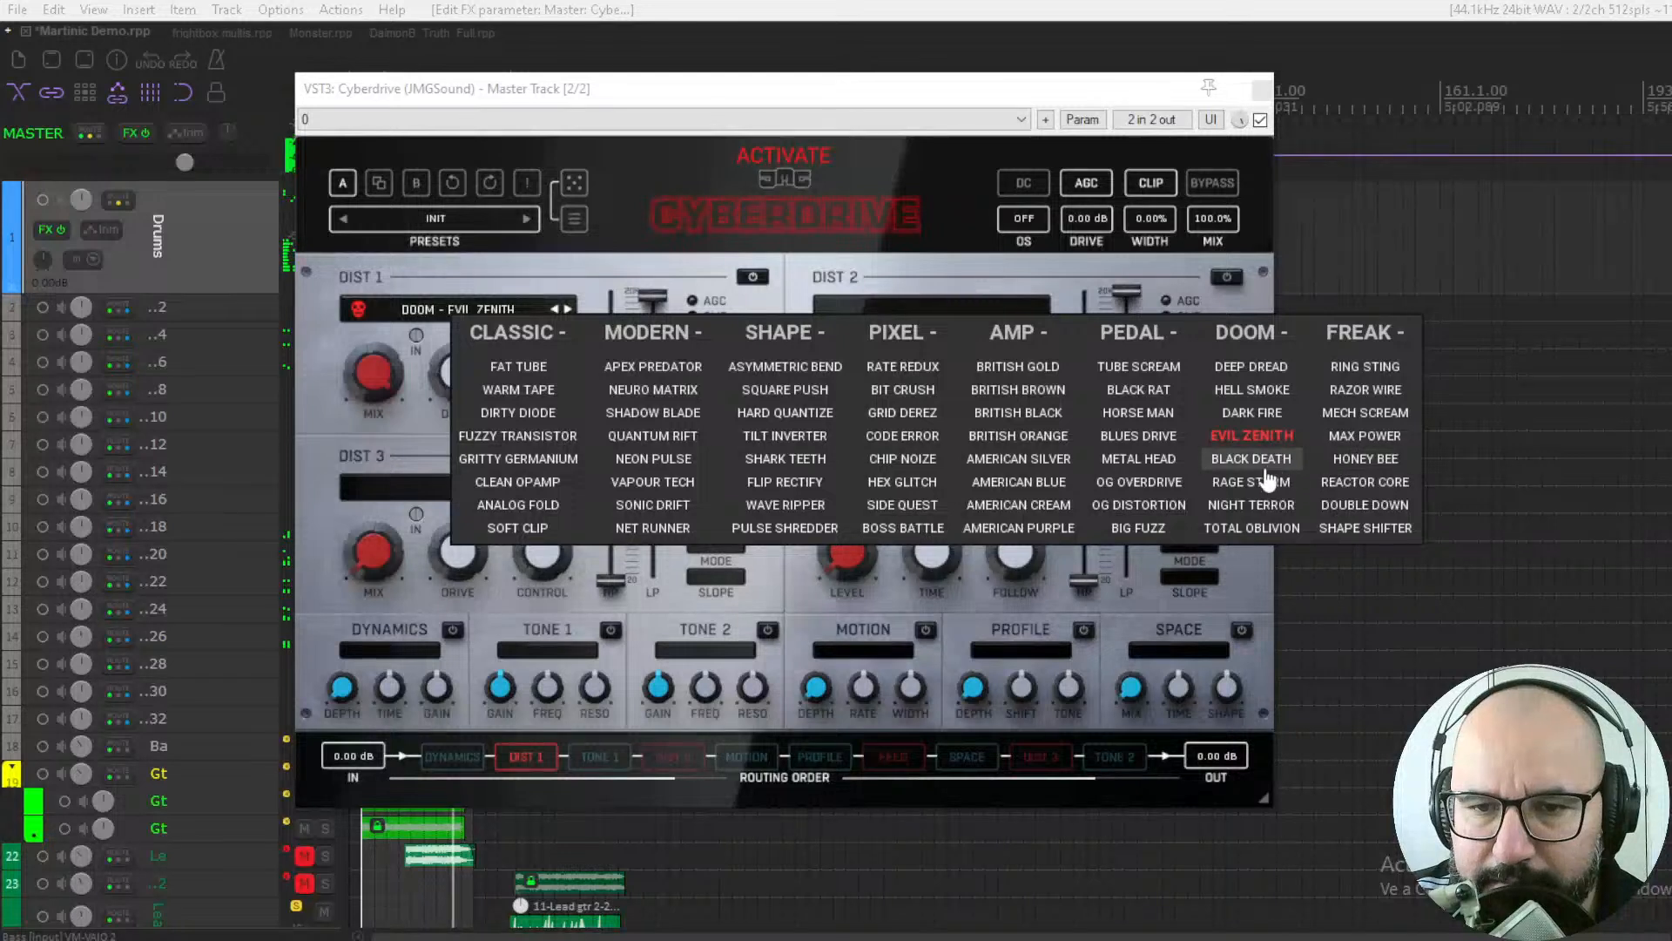
{"action": "left_click", "coordinate": [1251, 481]}
{"action": "left_click_drag", "start_coordinate": [463, 371], "coordinate": [463, 406]}
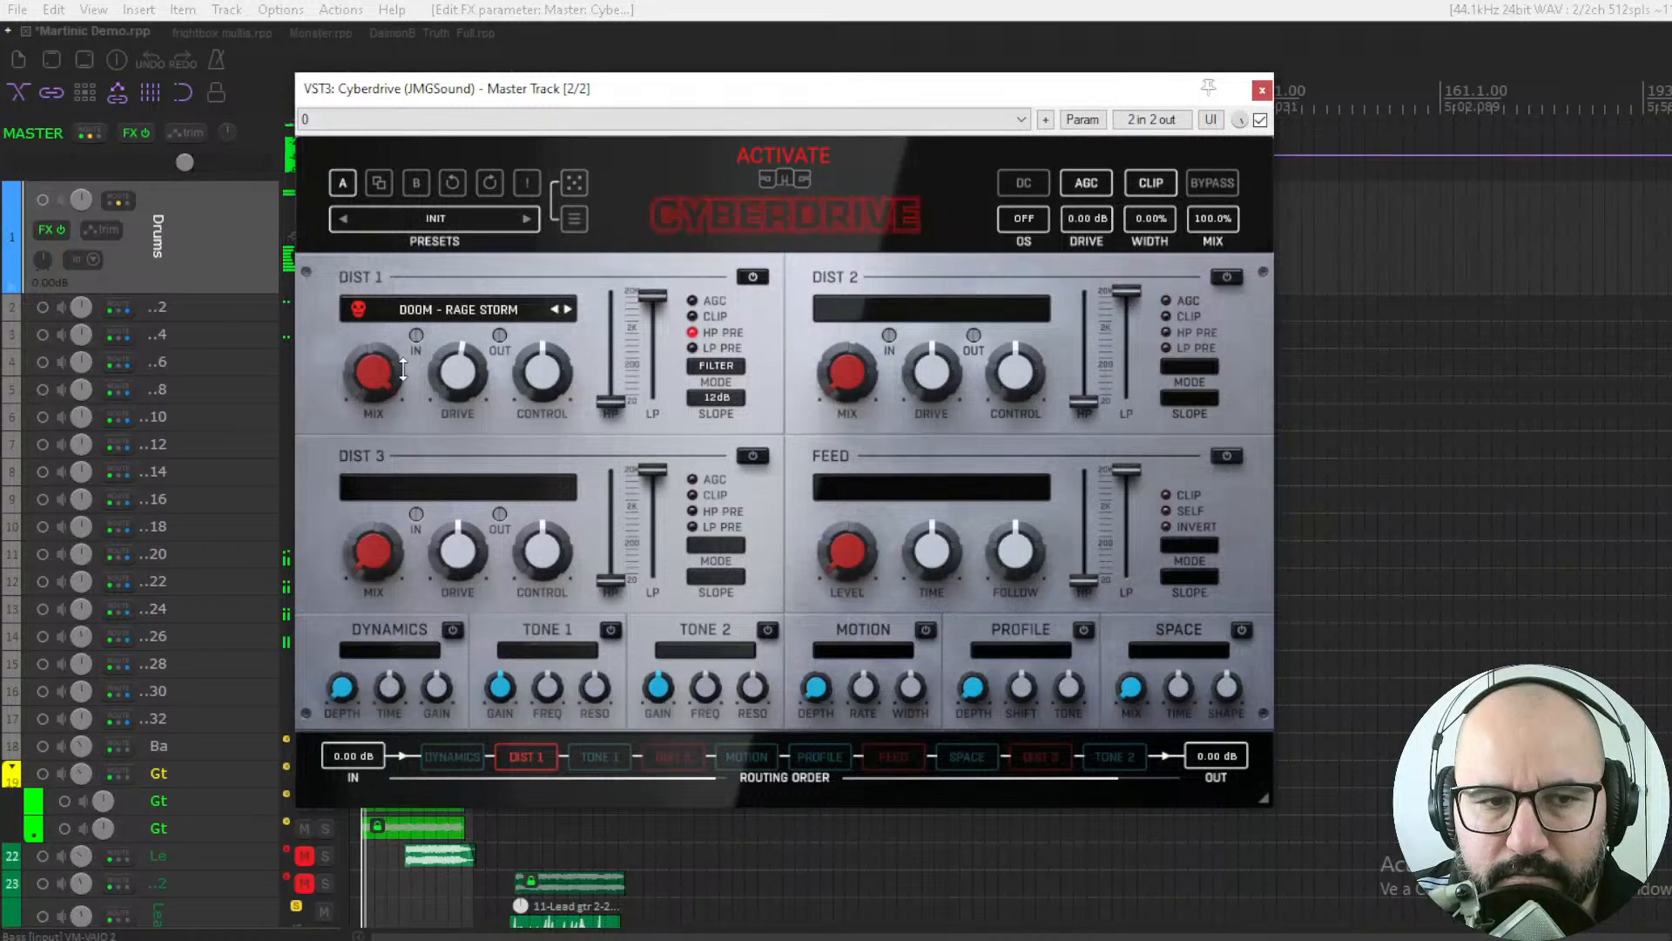
Step: Audition the Freak types Ring Sting and Mech Scream in Dist 1
{"action": "left_click", "coordinate": [446, 314]}
{"action": "left_click", "coordinate": [1358, 368]}
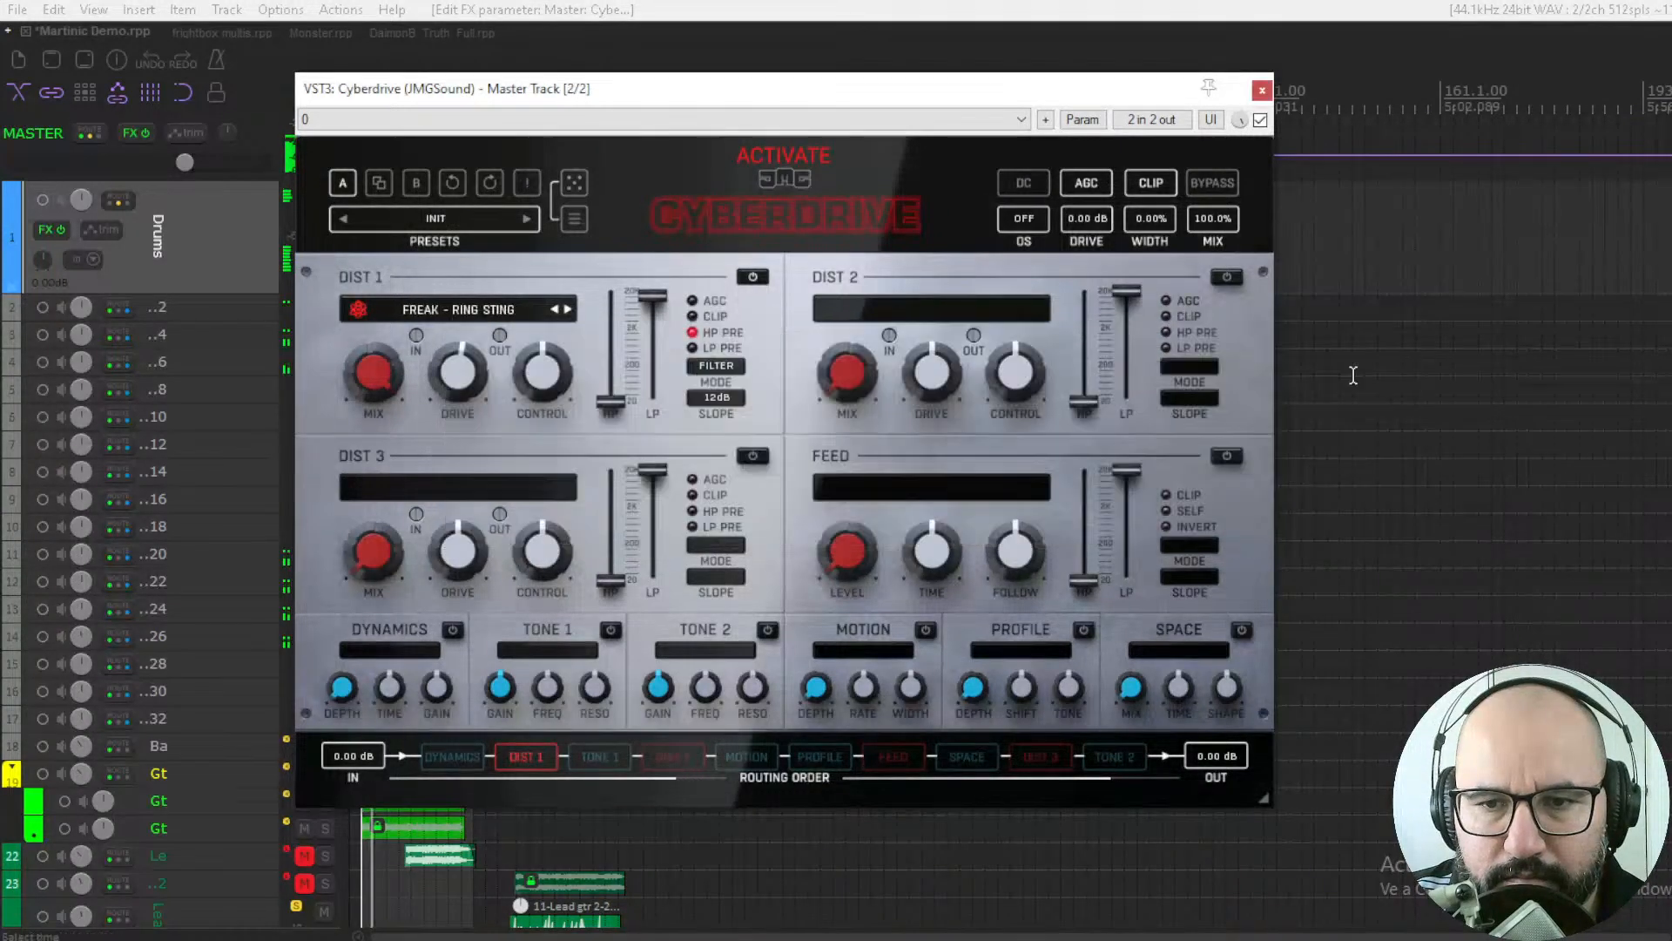
{"action": "left_click", "coordinate": [496, 321]}
{"action": "left_click", "coordinate": [1404, 409]}
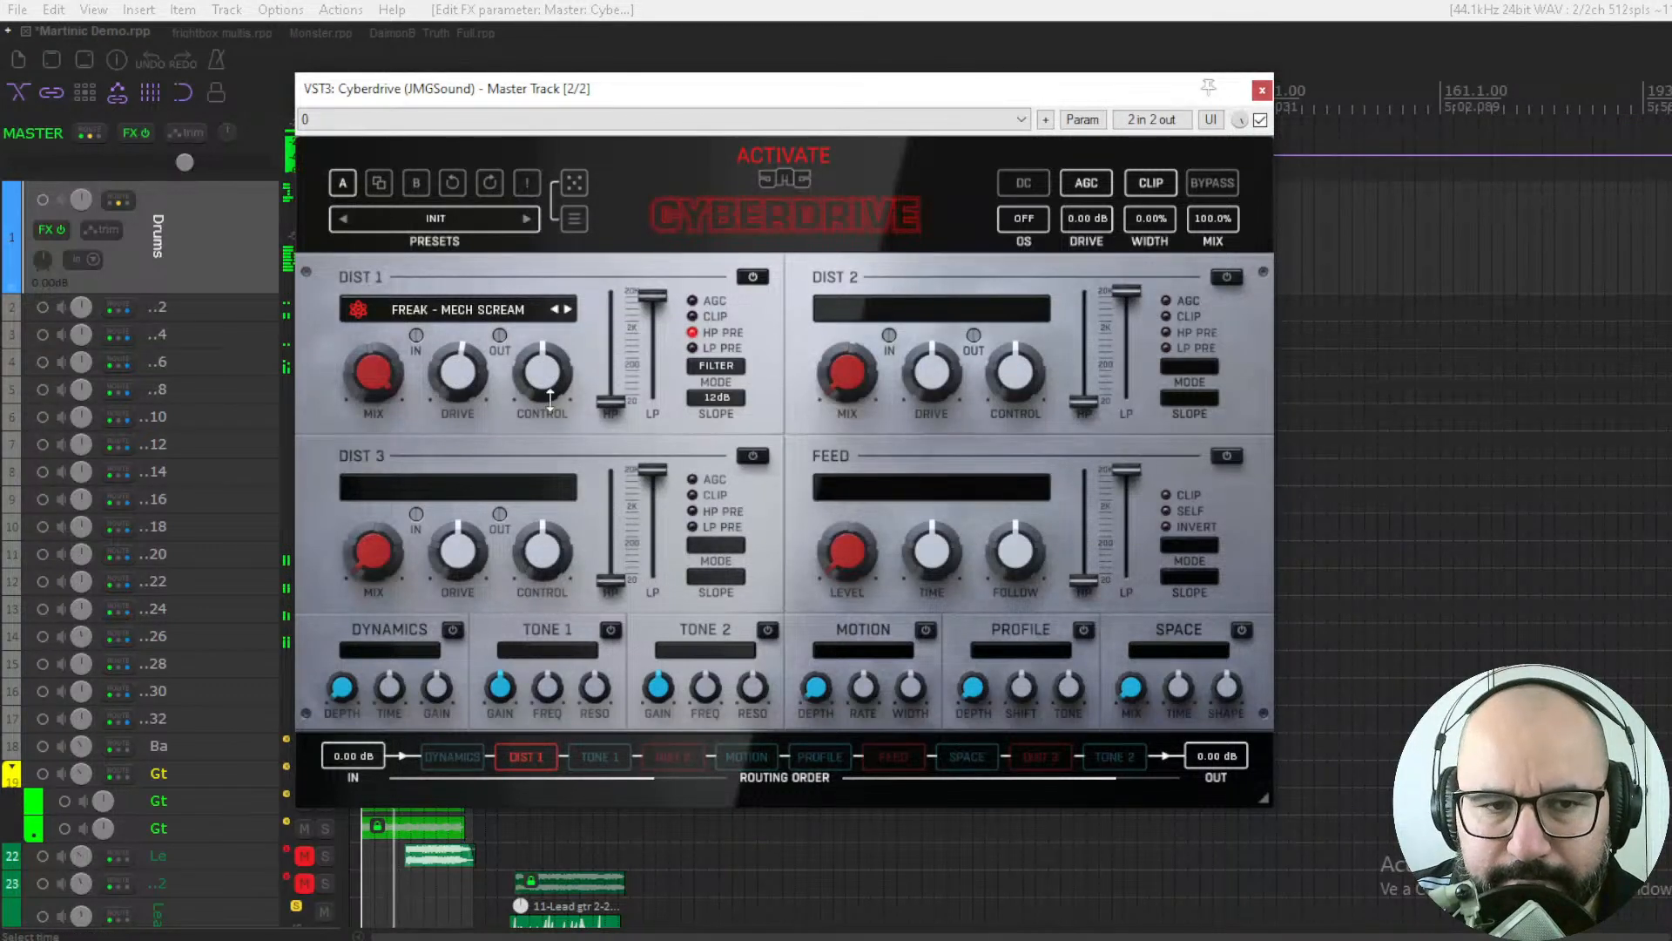
Step: Audition Freak Honey Bee and Reactor Core in Dist 1, lowering the drive to about 31% on Reactor Core
{"action": "left_click", "coordinate": [477, 316]}
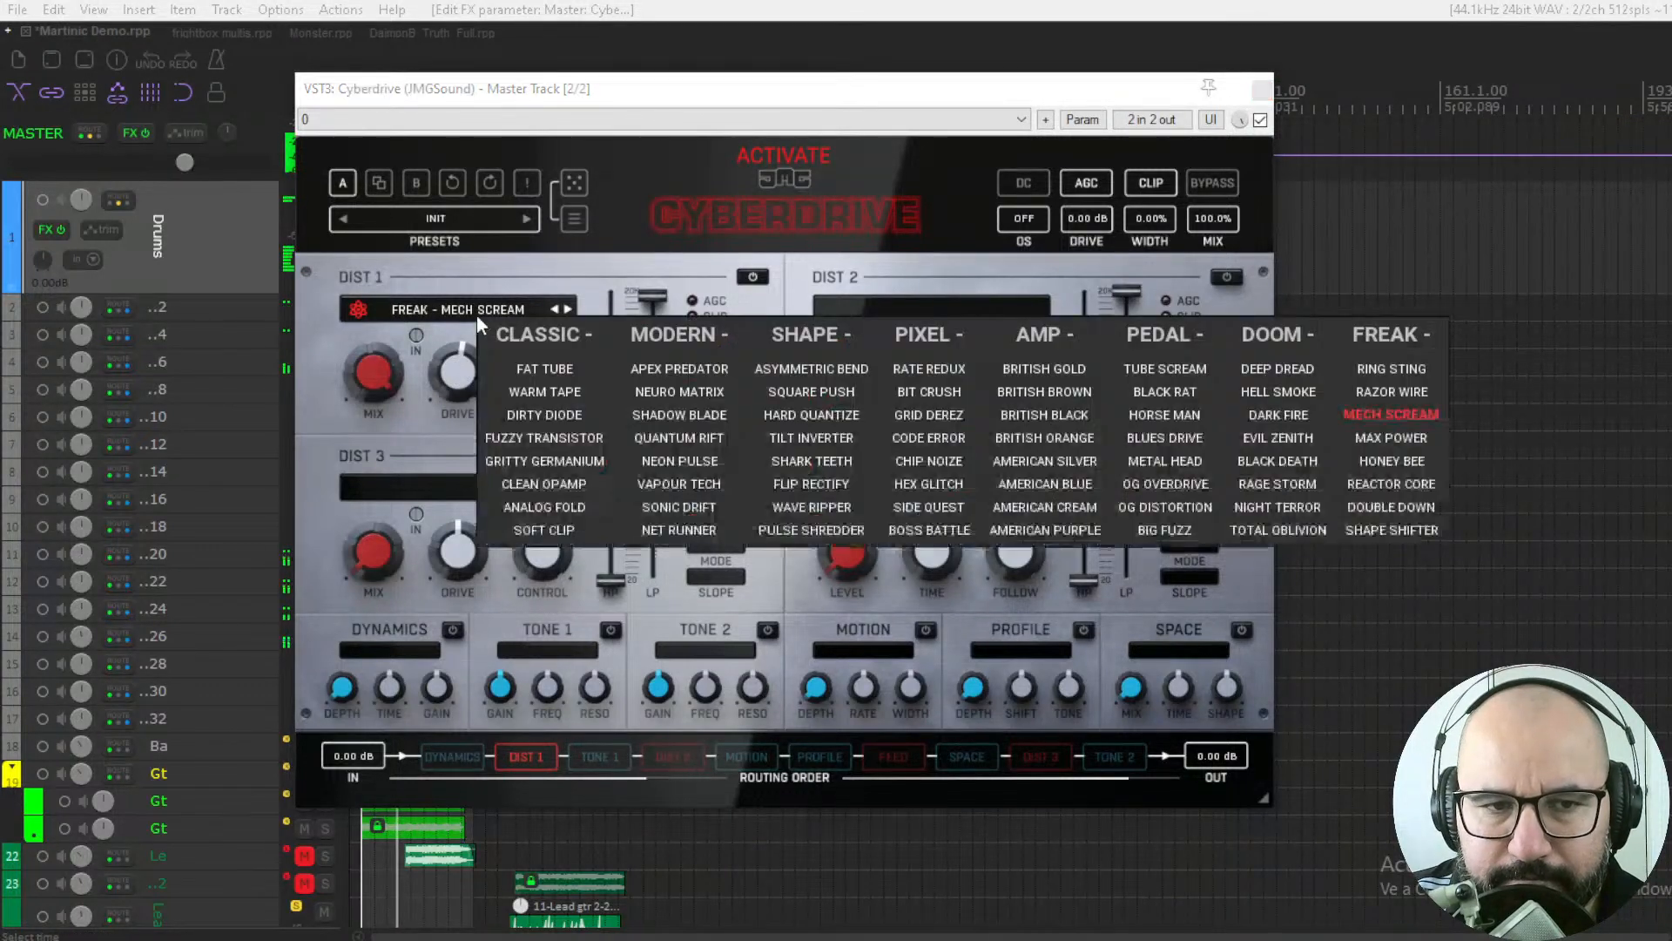
{"action": "left_click", "coordinate": [1388, 462]}
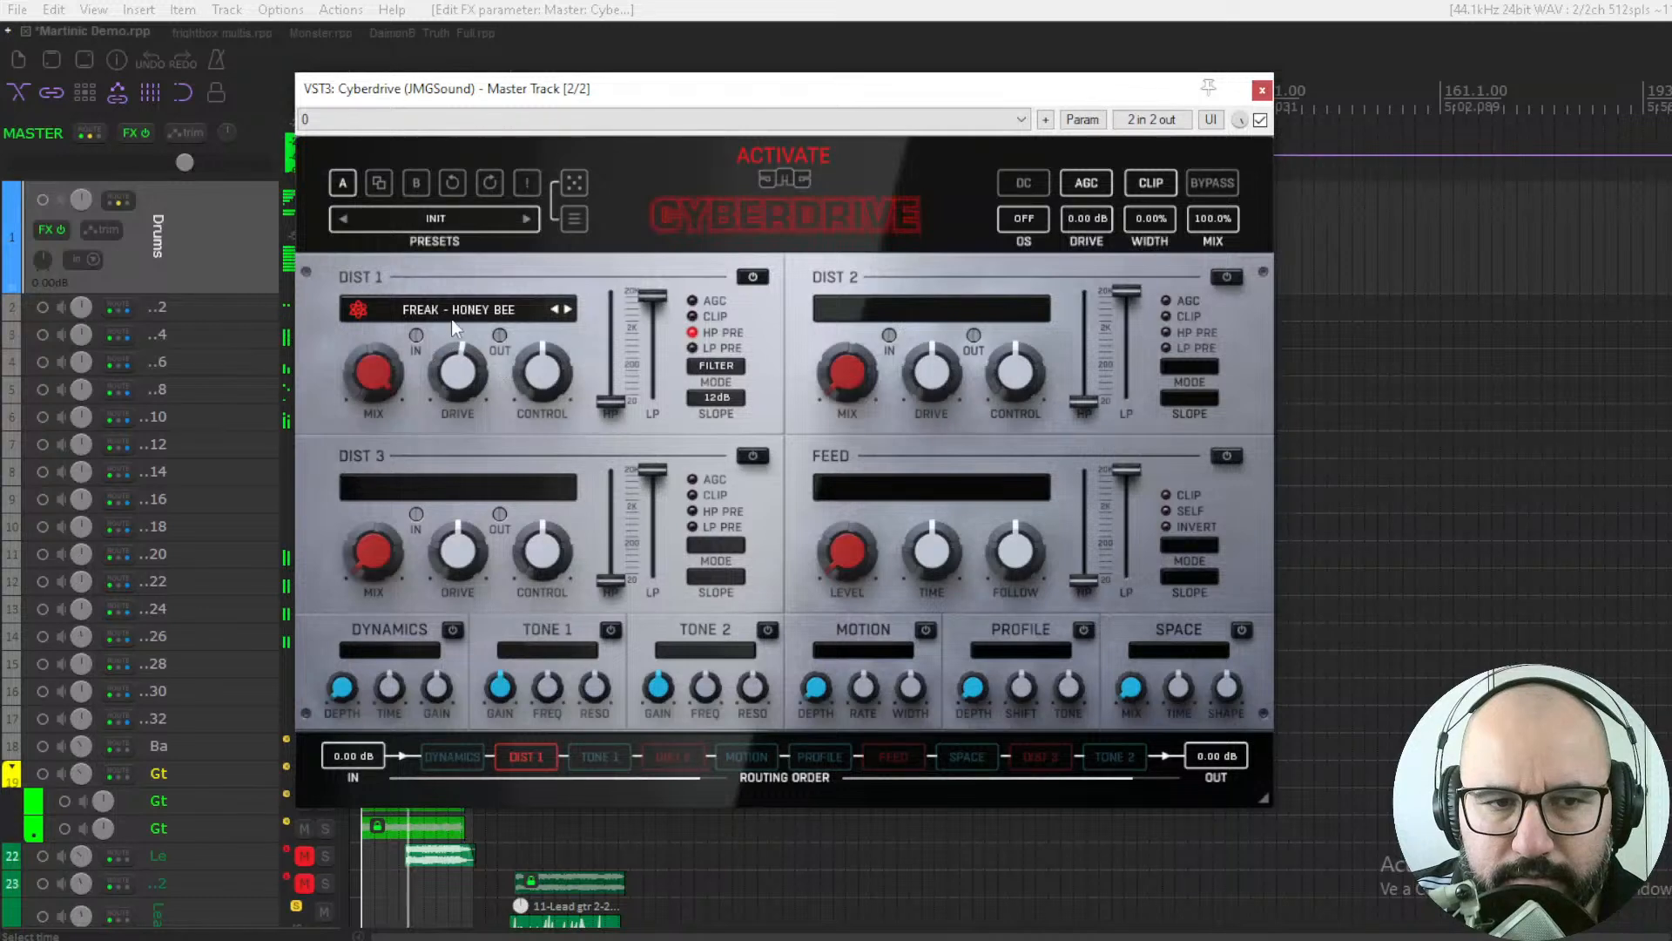
{"action": "left_click", "coordinate": [451, 317]}
{"action": "left_click", "coordinate": [1370, 479]}
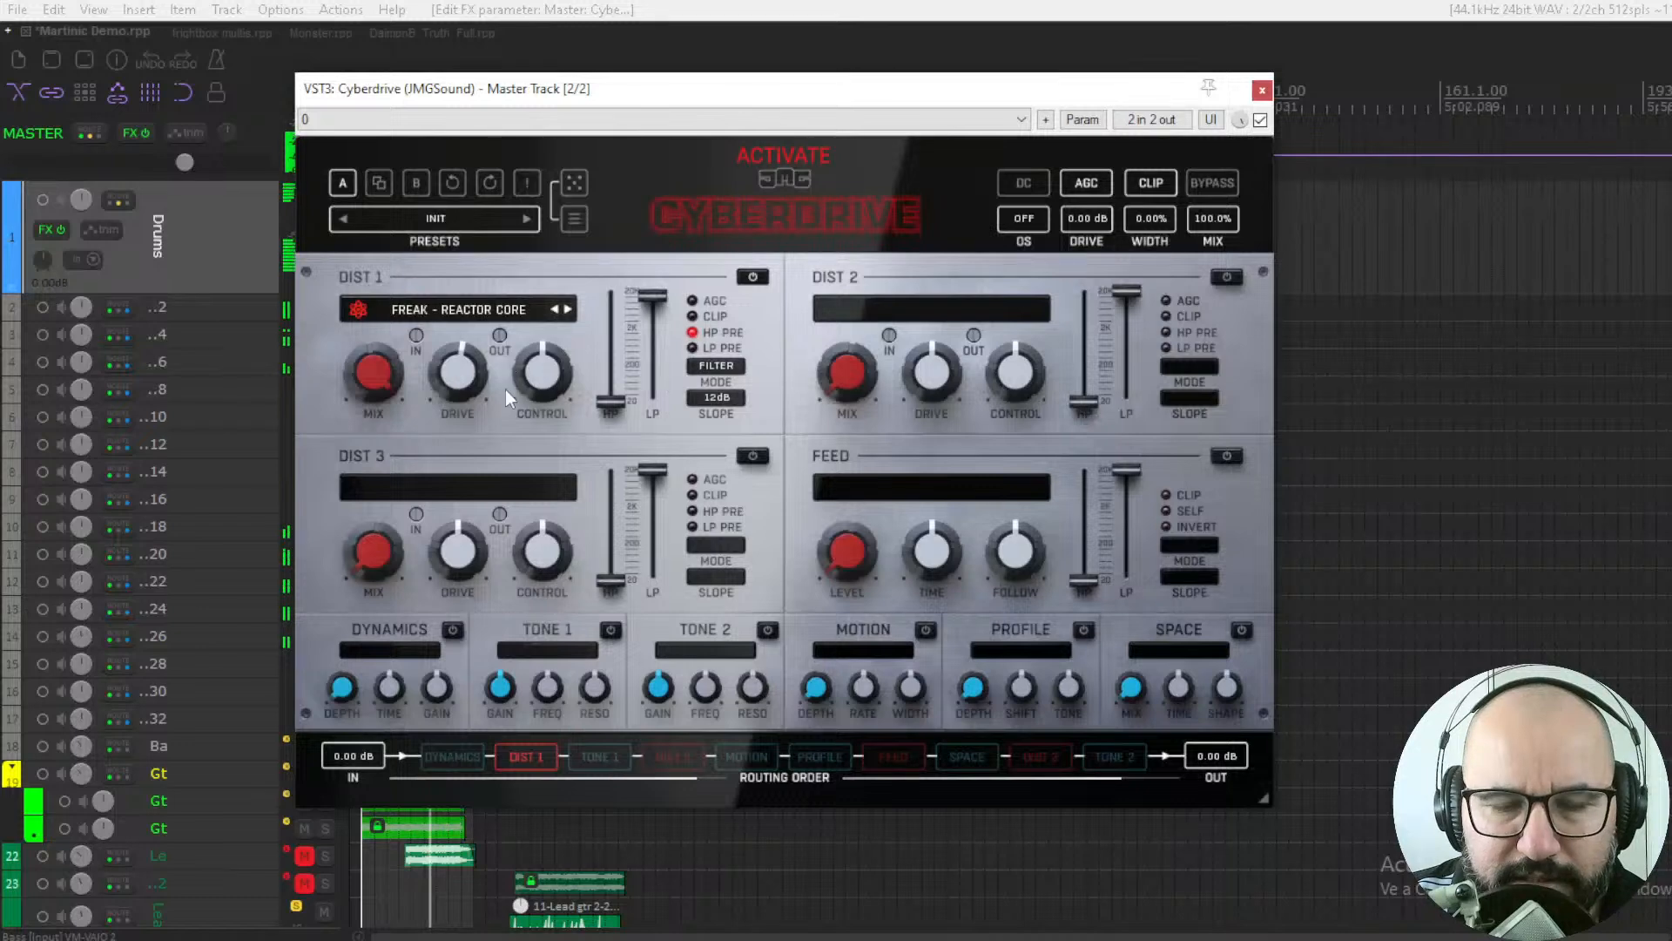
{"action": "mouse_move", "coordinate": [486, 376]}
{"action": "left_mouse_down"}
{"action": "mouse_move", "coordinate": [486, 414]}
{"action": "mouse_move", "coordinate": [470, 228]}
{"action": "mouse_move", "coordinate": [478, 374]}
{"action": "left_mouse_up"}
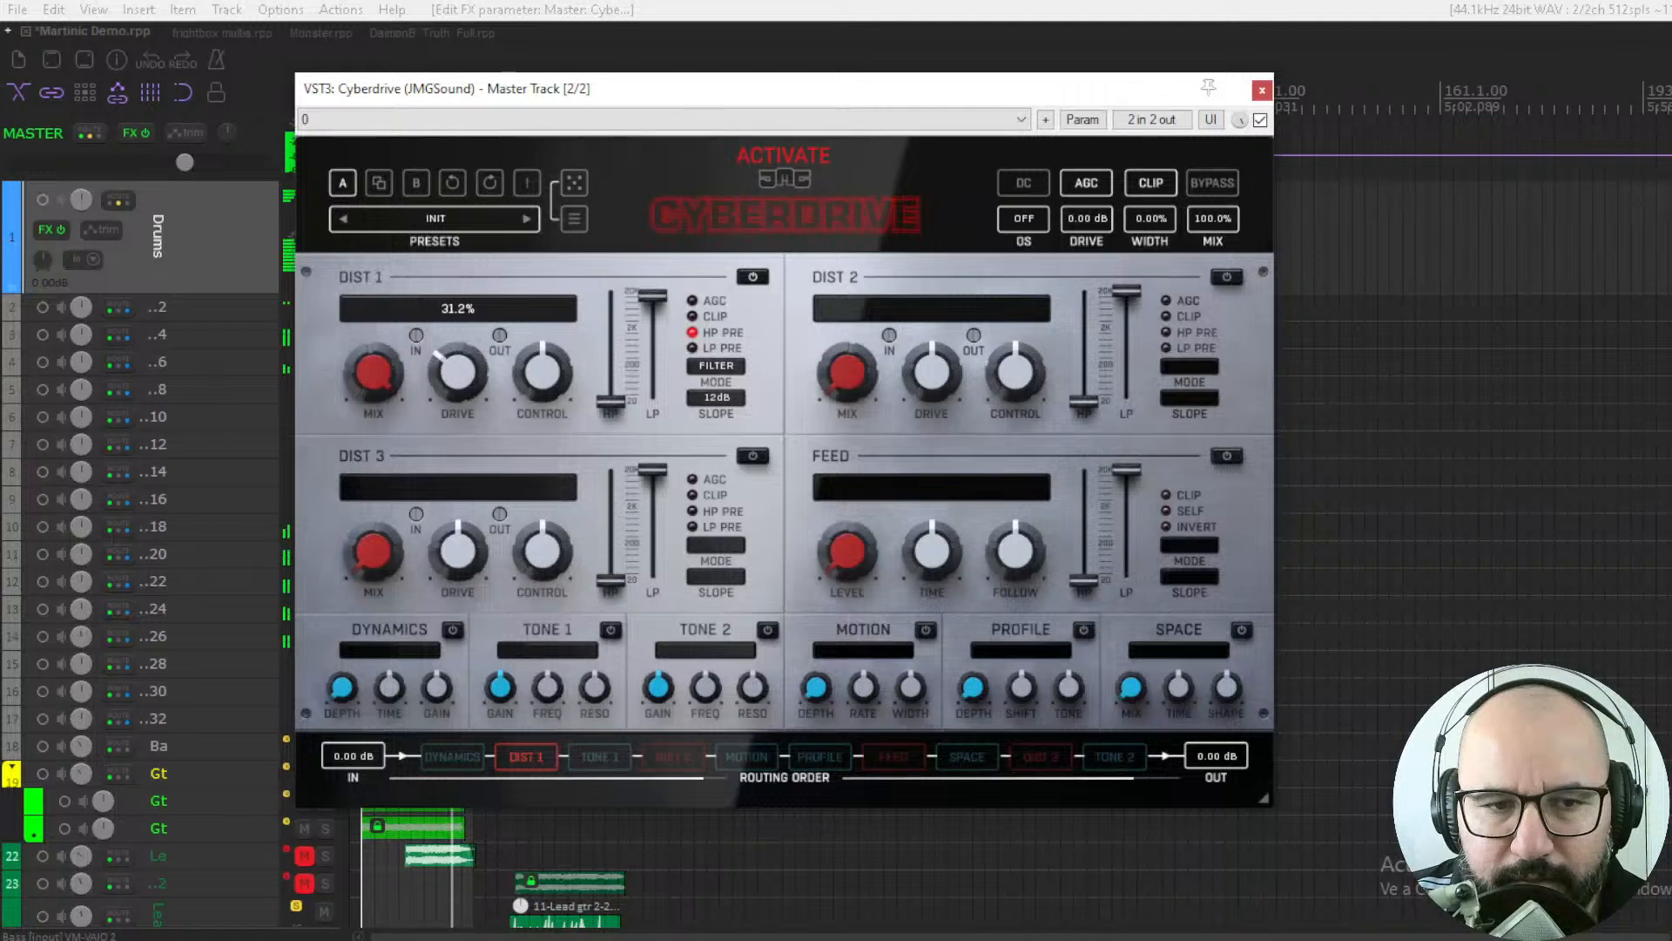
Step: Set Dist 1 to Classic Fuzzy Transistor with Clip on, drive around mid-range and a reduced mix
{"action": "left_click", "coordinate": [470, 311]}
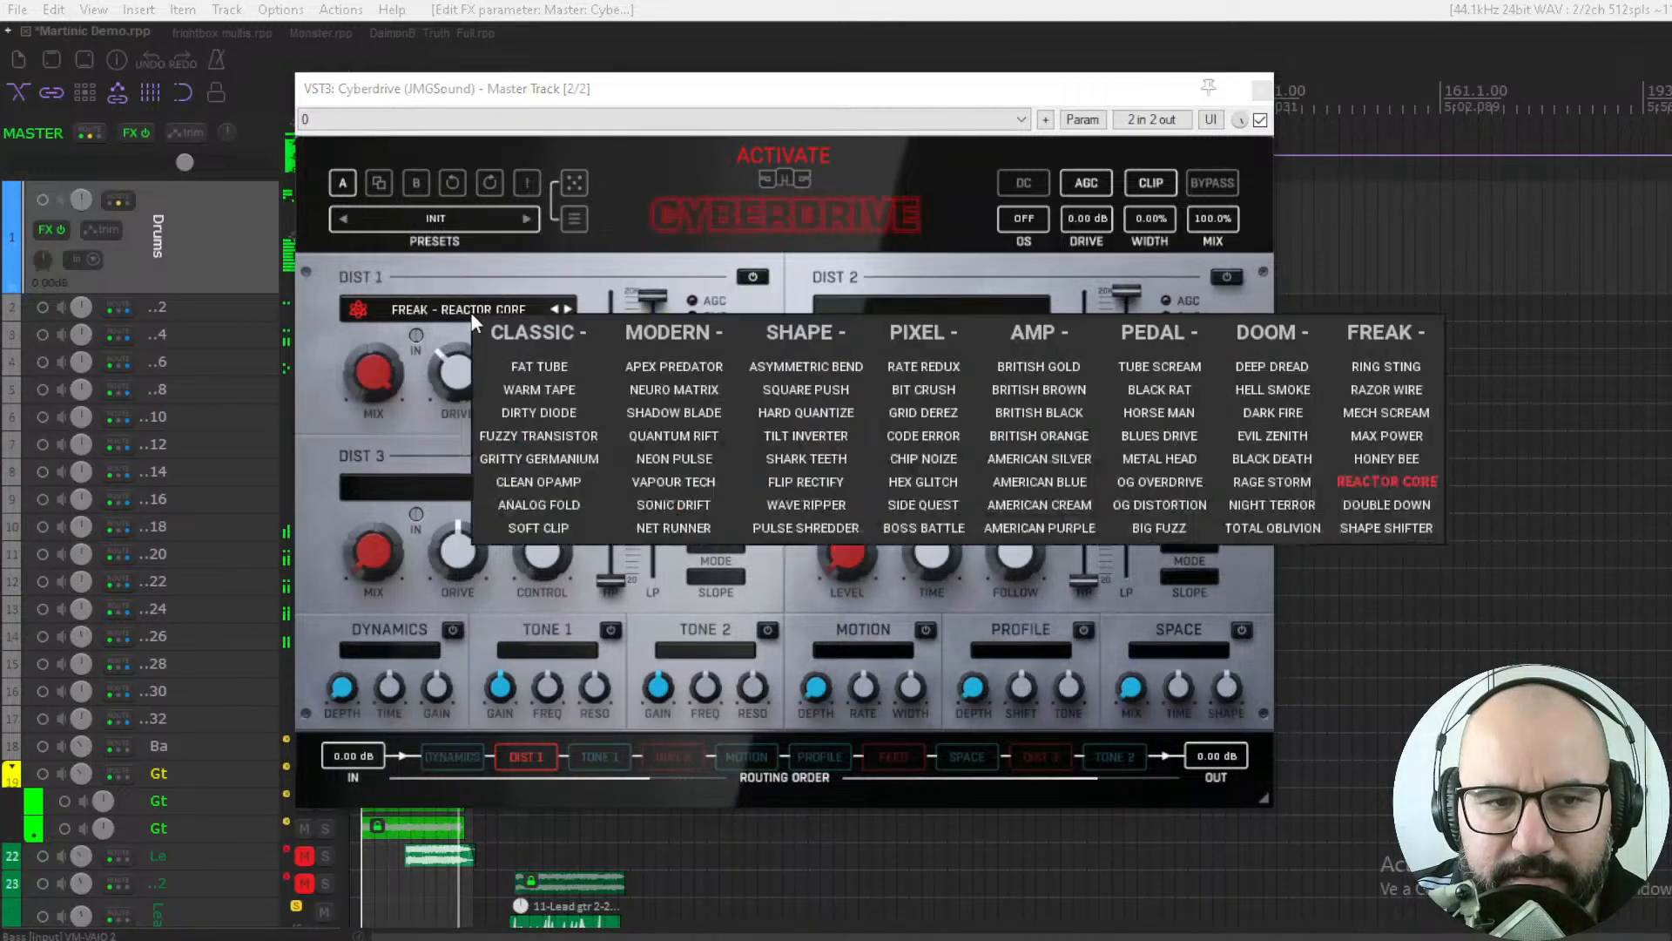
{"action": "left_click", "coordinate": [570, 444]}
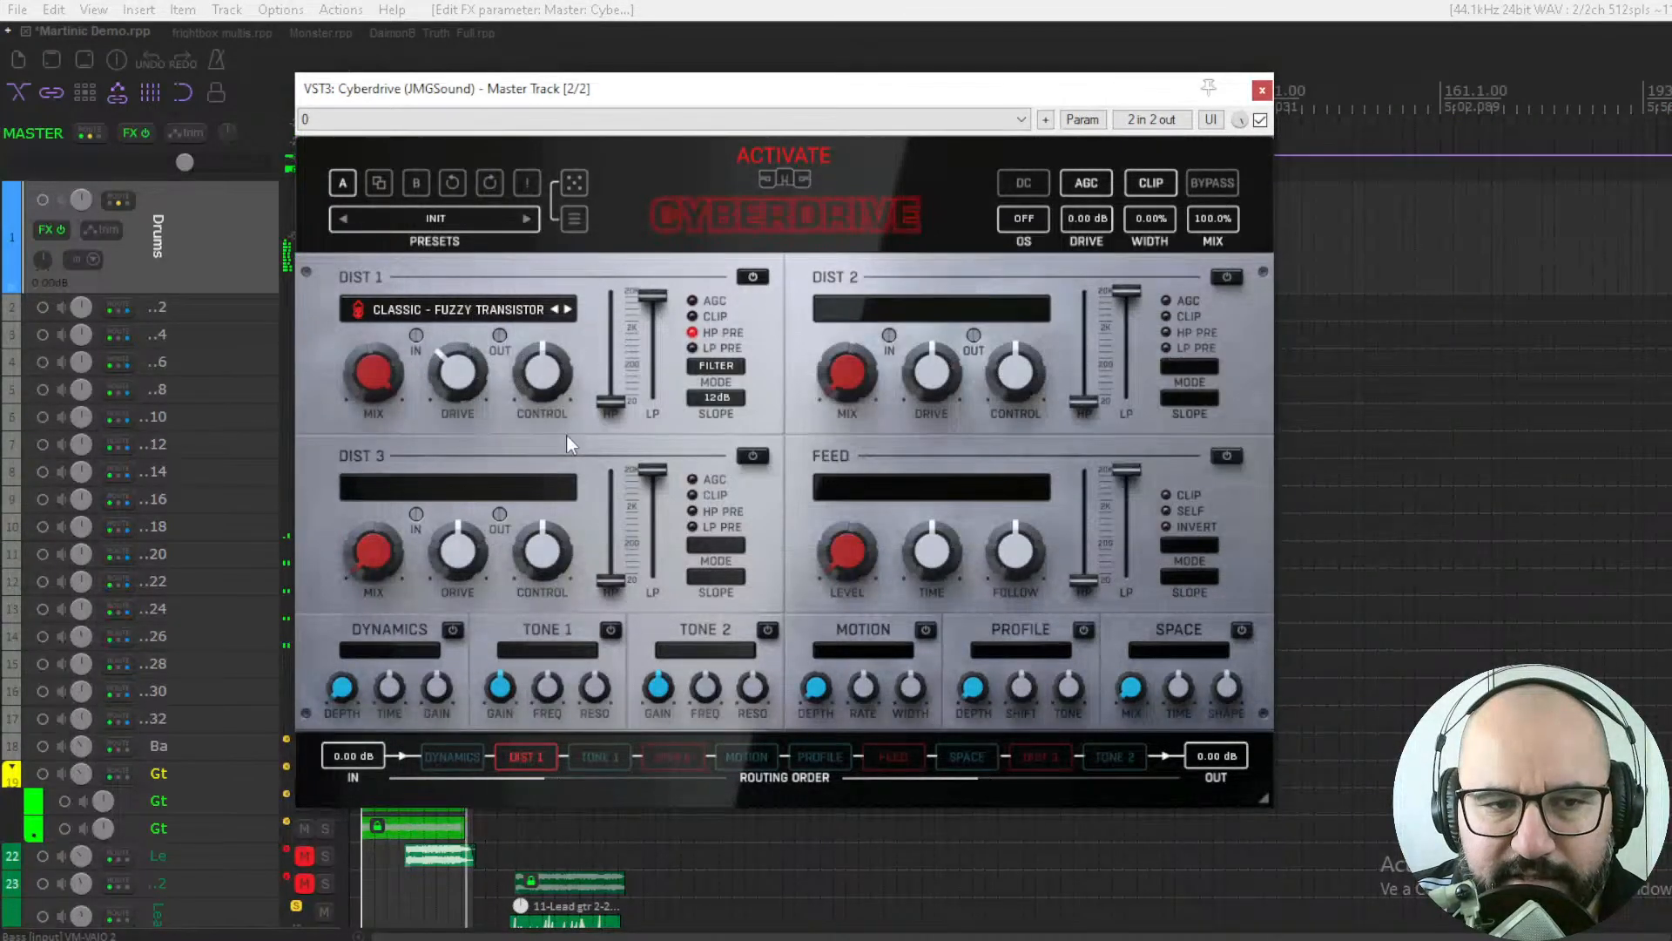
{"action": "left_click_drag", "start_coordinate": [478, 383], "coordinate": [376, 455]}
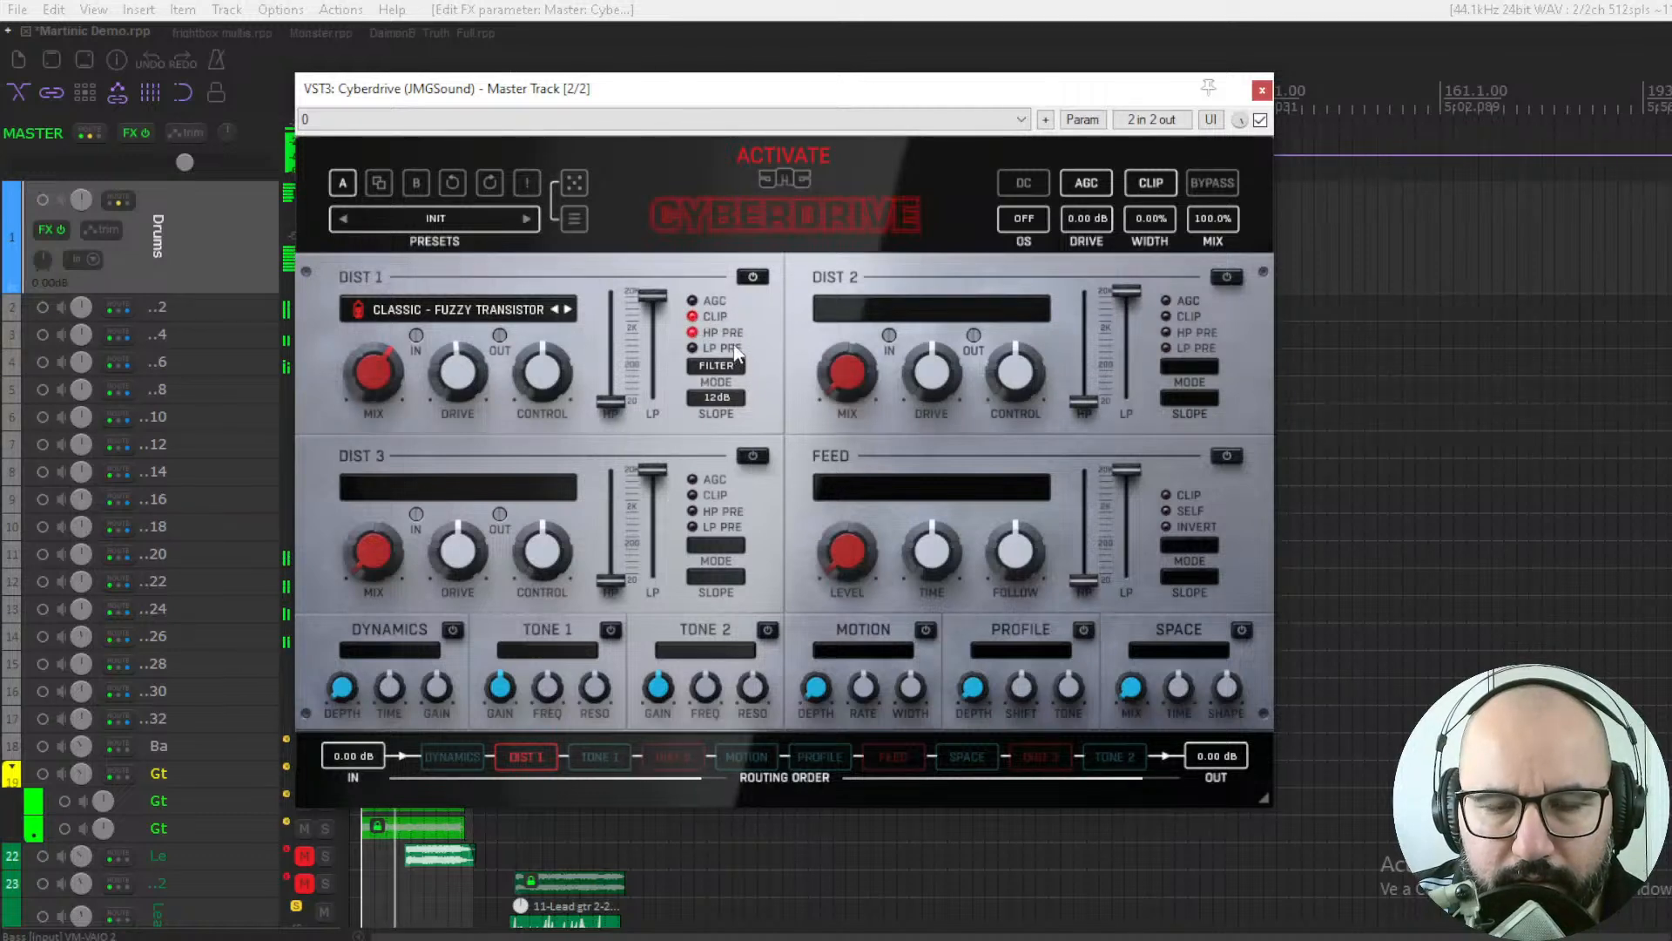
Step: Switch off Dist 1 and enable Dist 2 with the Modern Neuro Matrix type
{"action": "left_click", "coordinate": [753, 277]}
{"action": "left_click", "coordinate": [1224, 278]}
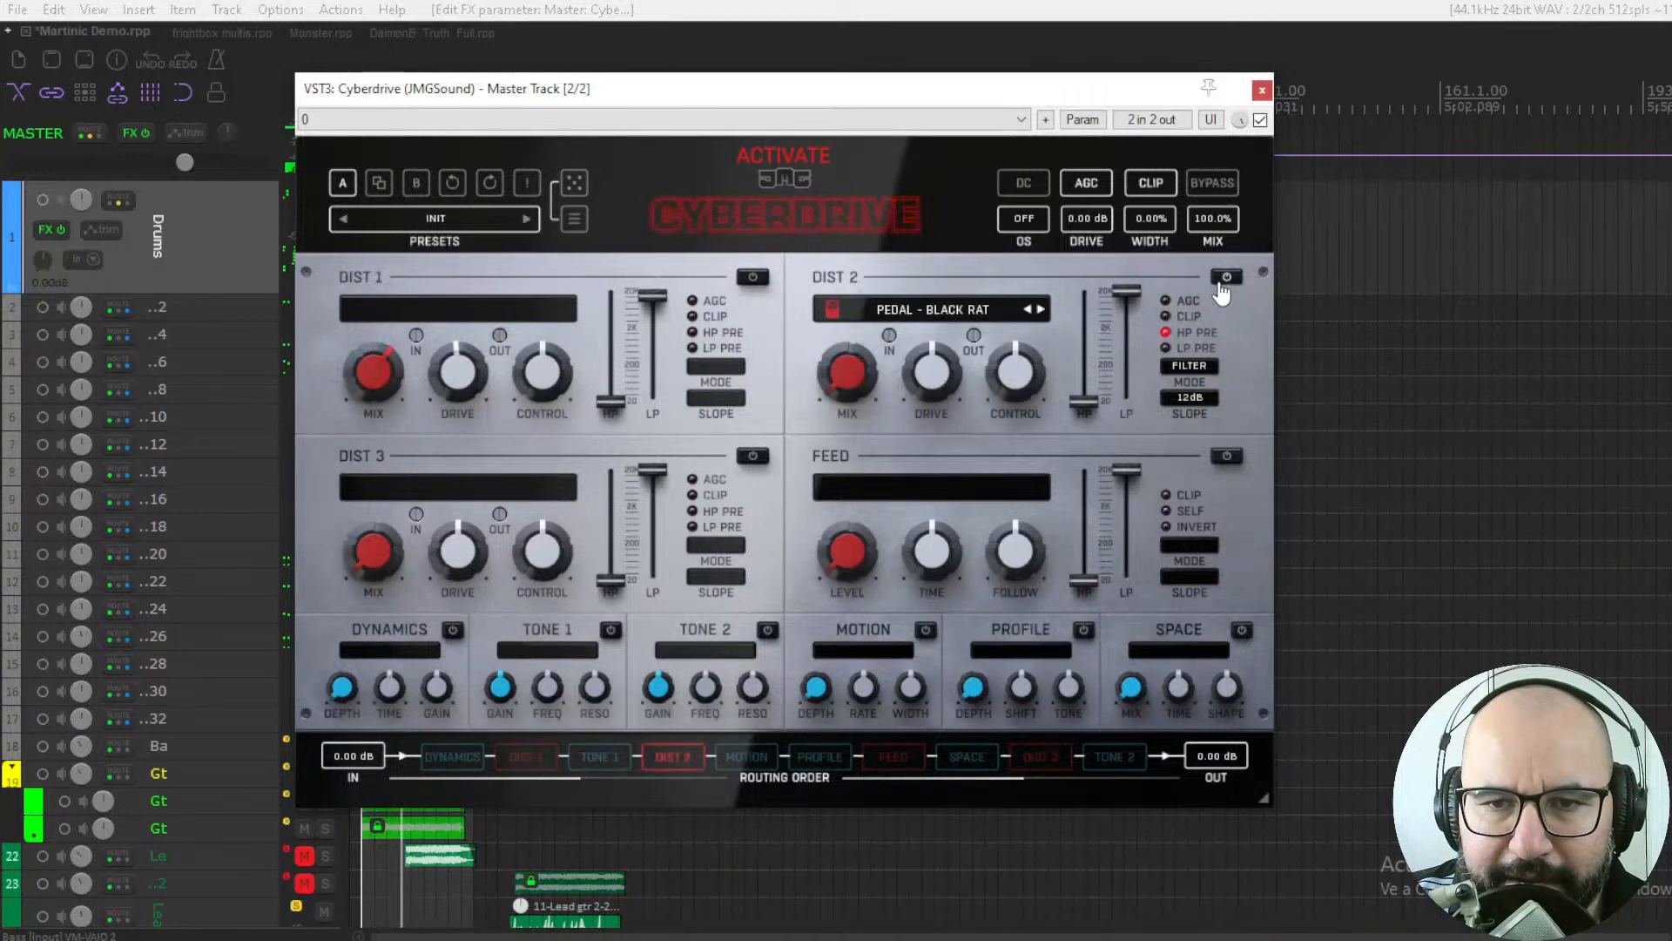
{"action": "left_click", "coordinate": [953, 315]}
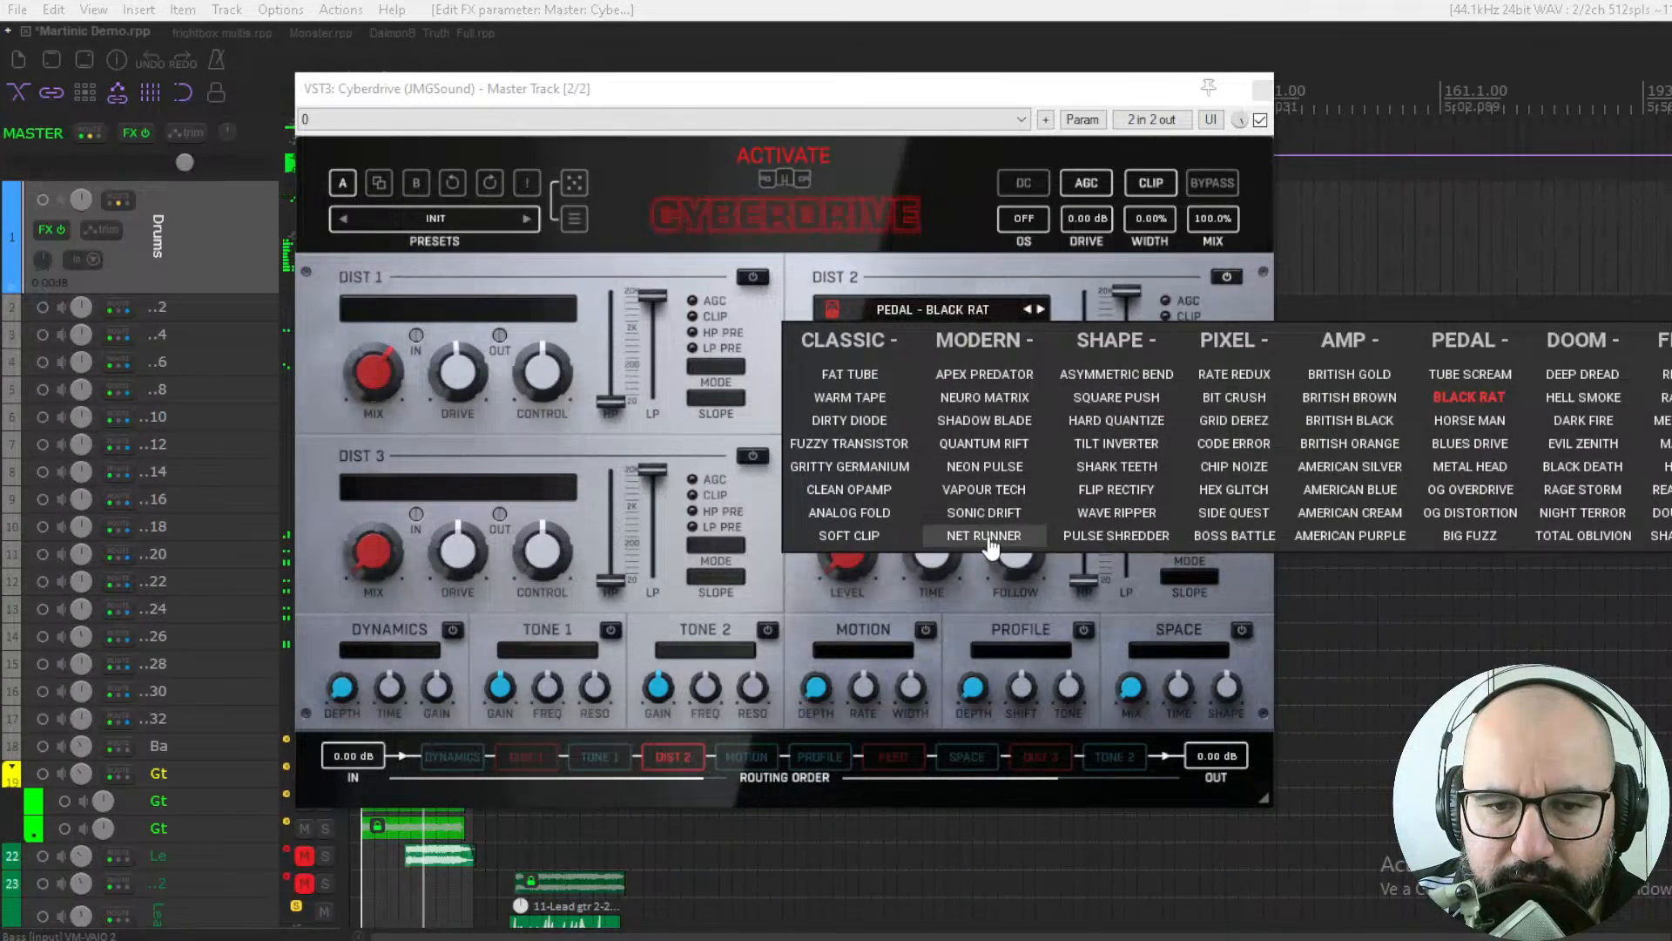
{"action": "left_click", "coordinate": [988, 401]}
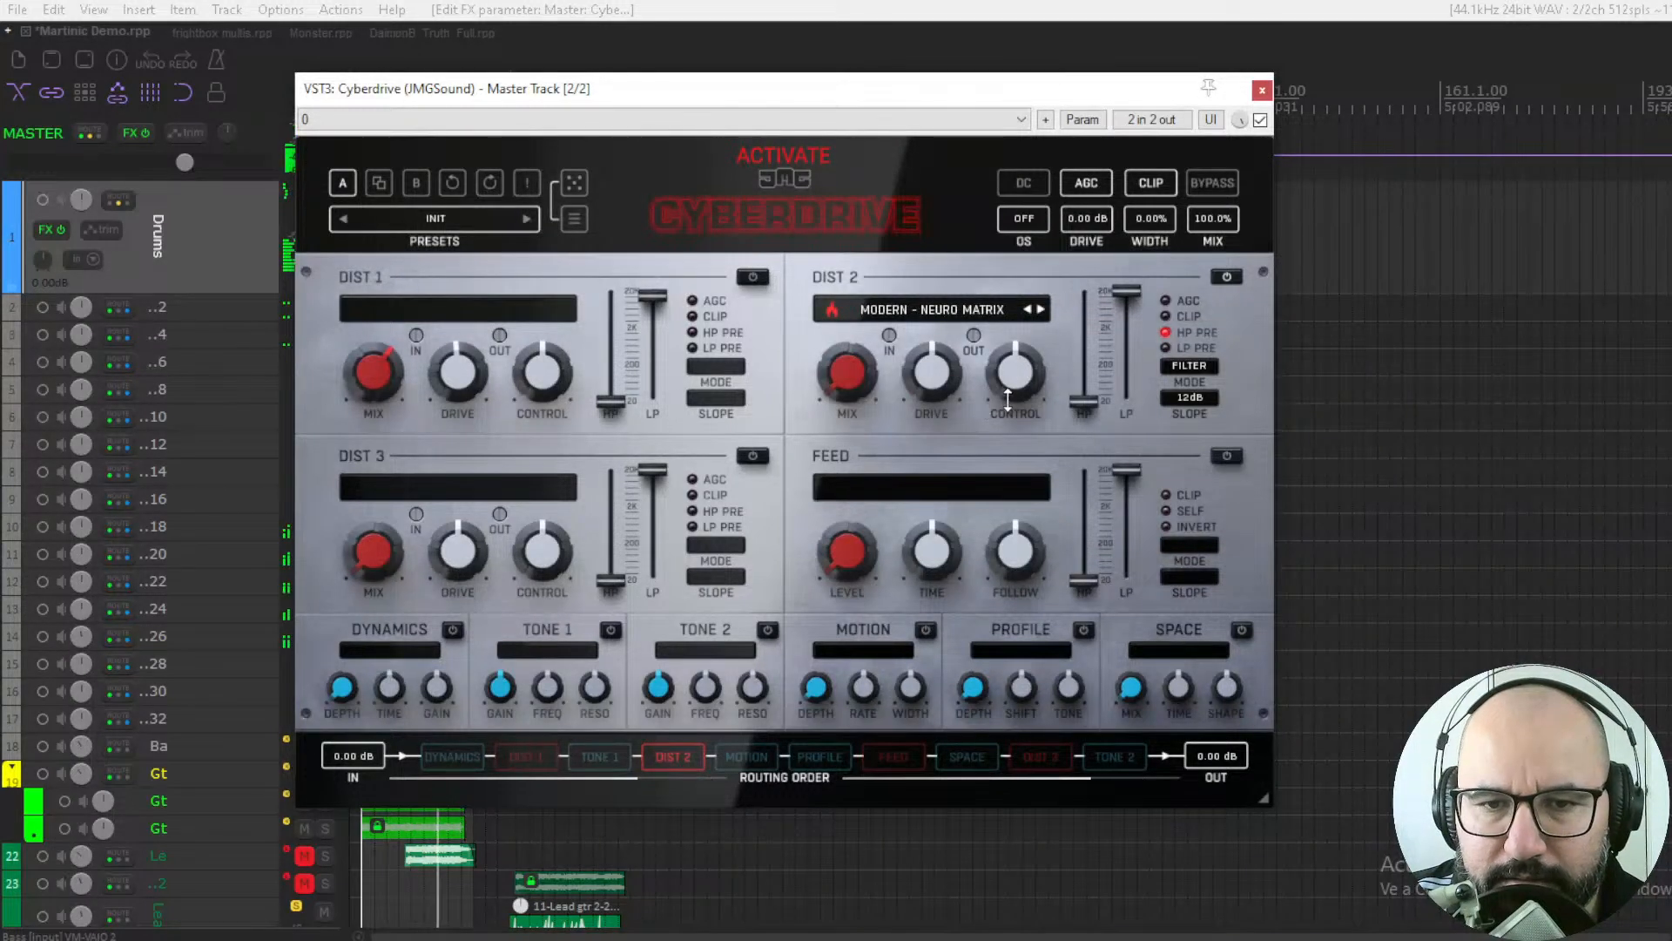
Step: Compare Dist 2 bypassed and active, raising its drive to about 79%
{"action": "left_click", "coordinate": [1218, 278]}
{"action": "left_click", "coordinate": [1219, 280]}
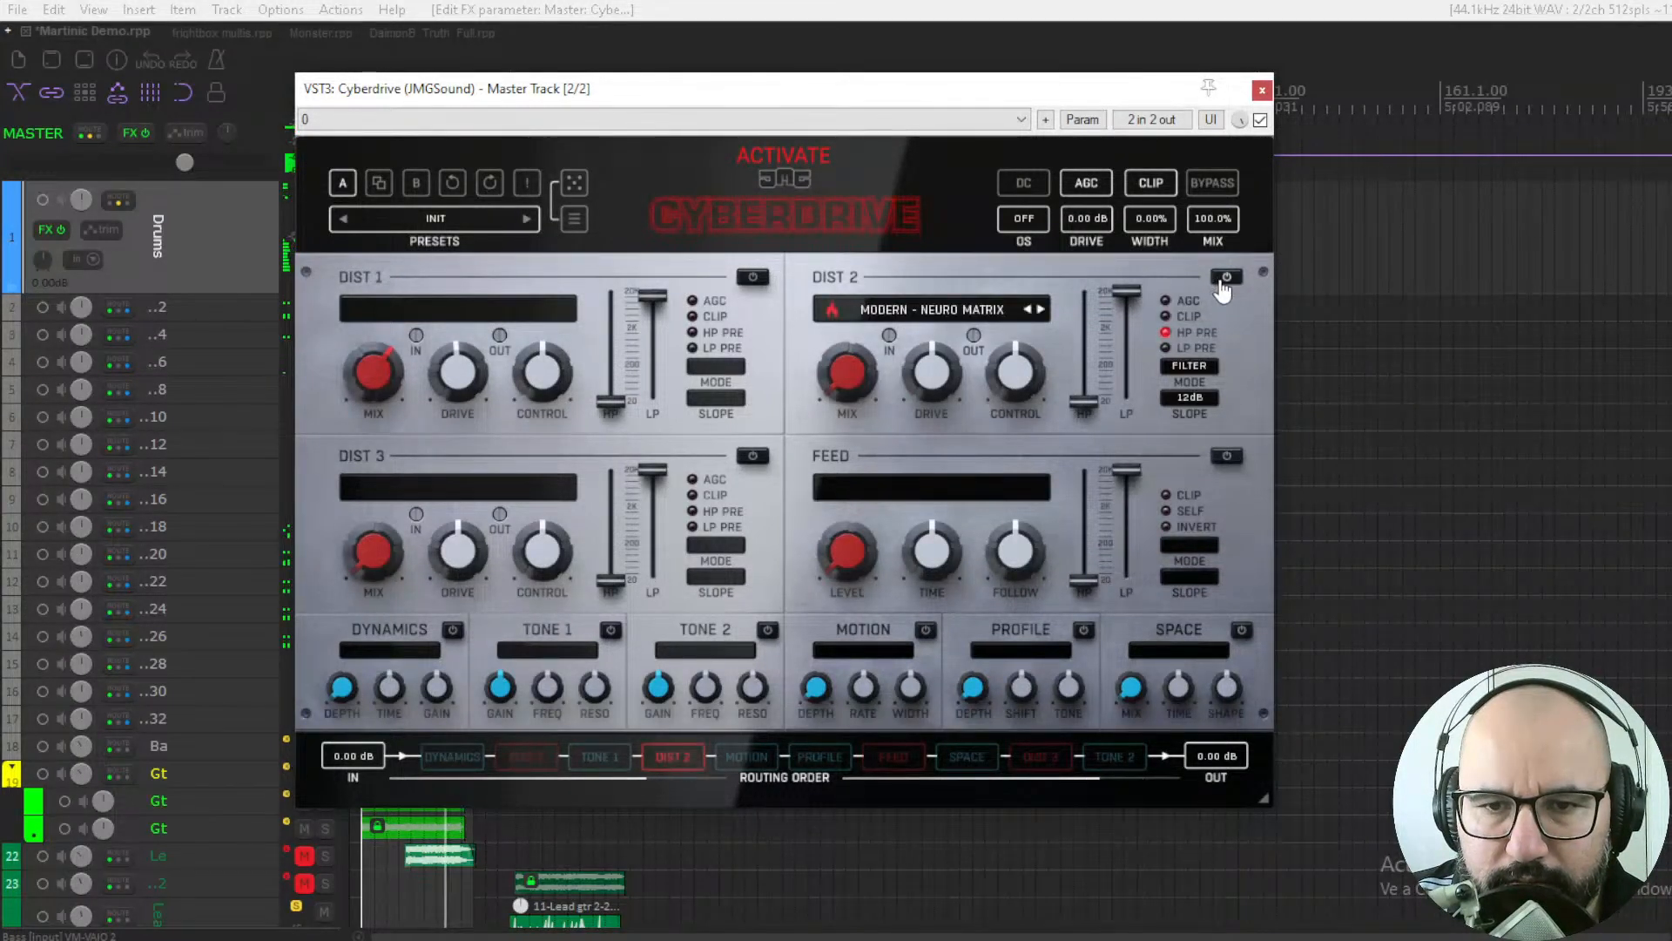
{"action": "left_click_drag", "start_coordinate": [937, 370], "coordinate": [937, 268]}
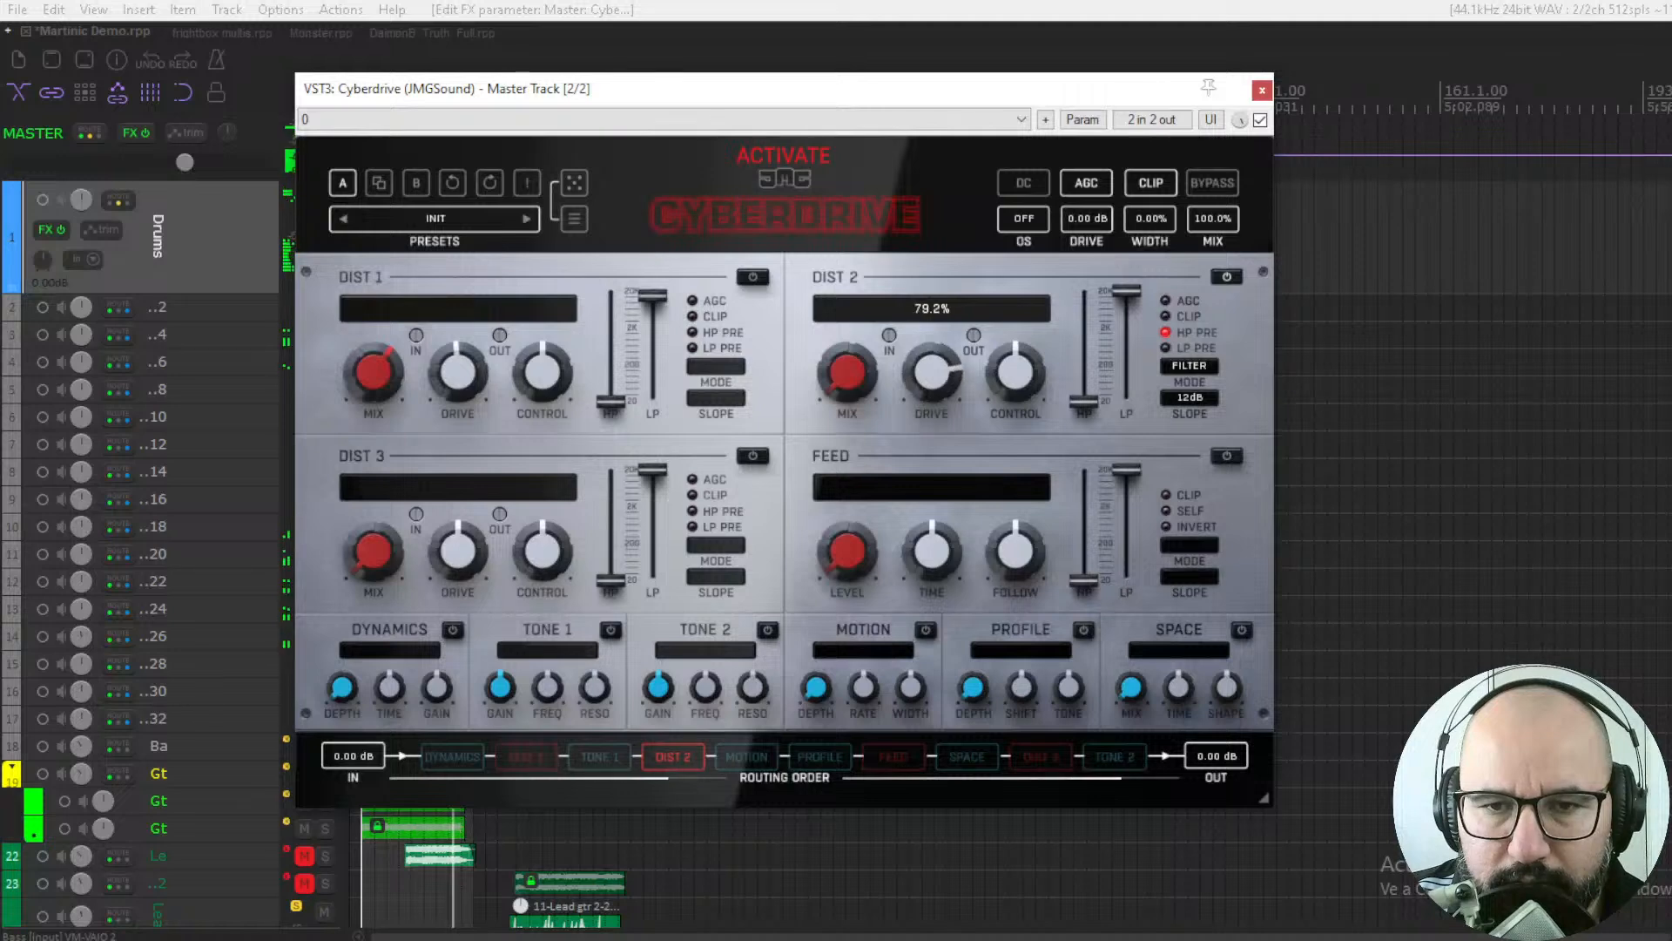
{"action": "left_click", "coordinate": [1229, 280]}
{"action": "left_click", "coordinate": [1224, 280]}
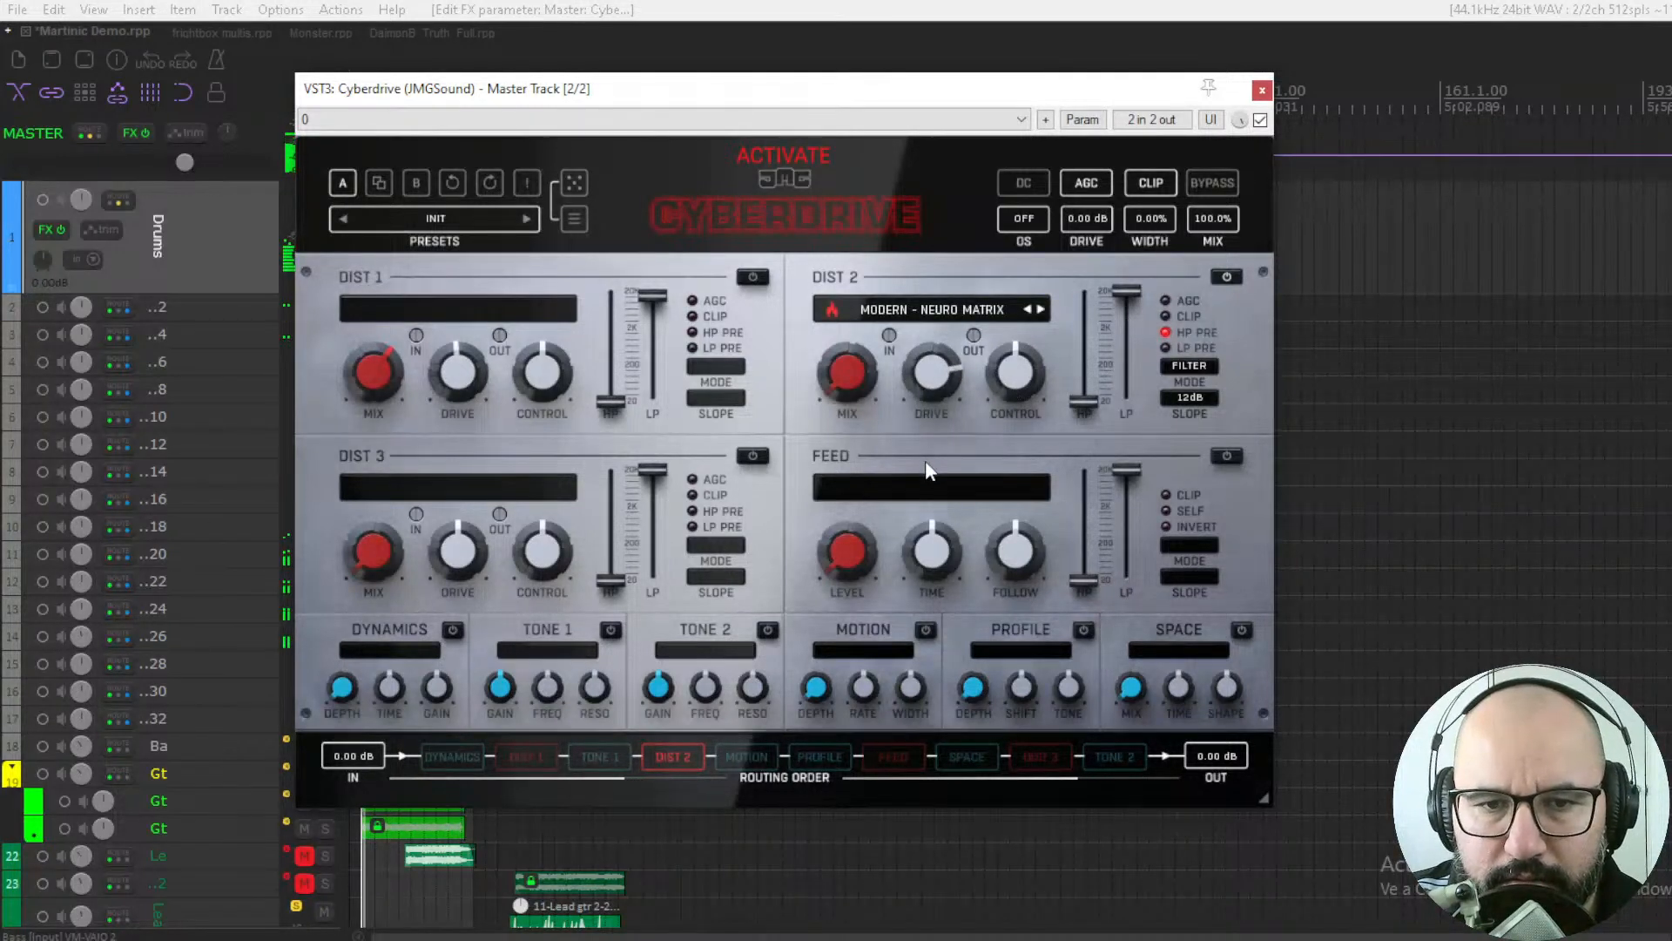
Step: Set Dist 2's drive to around mid-range with Clip on and a reduced mix, and switch the module off
{"action": "mouse_move", "coordinate": [925, 377]}
{"action": "left_mouse_down"}
{"action": "mouse_move", "coordinate": [925, 322]}
{"action": "mouse_move", "coordinate": [925, 367]}
{"action": "mouse_move", "coordinate": [855, 356]}
{"action": "mouse_move", "coordinate": [938, 381]}
{"action": "left_mouse_up"}
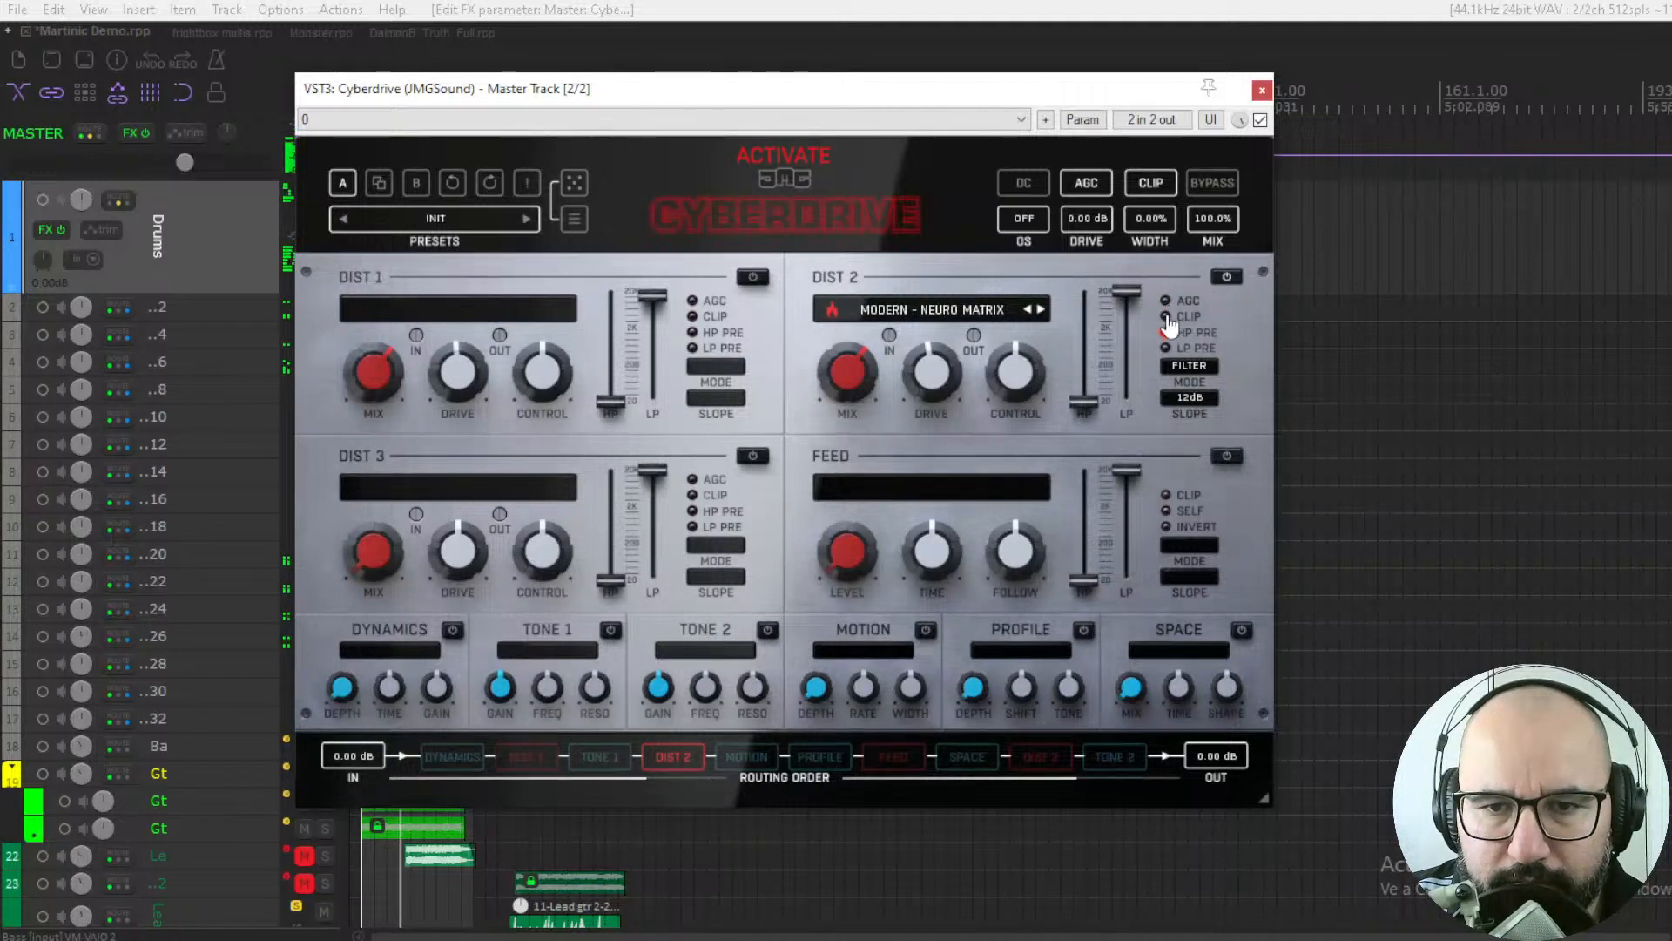
{"action": "left_click", "coordinate": [1227, 276]}
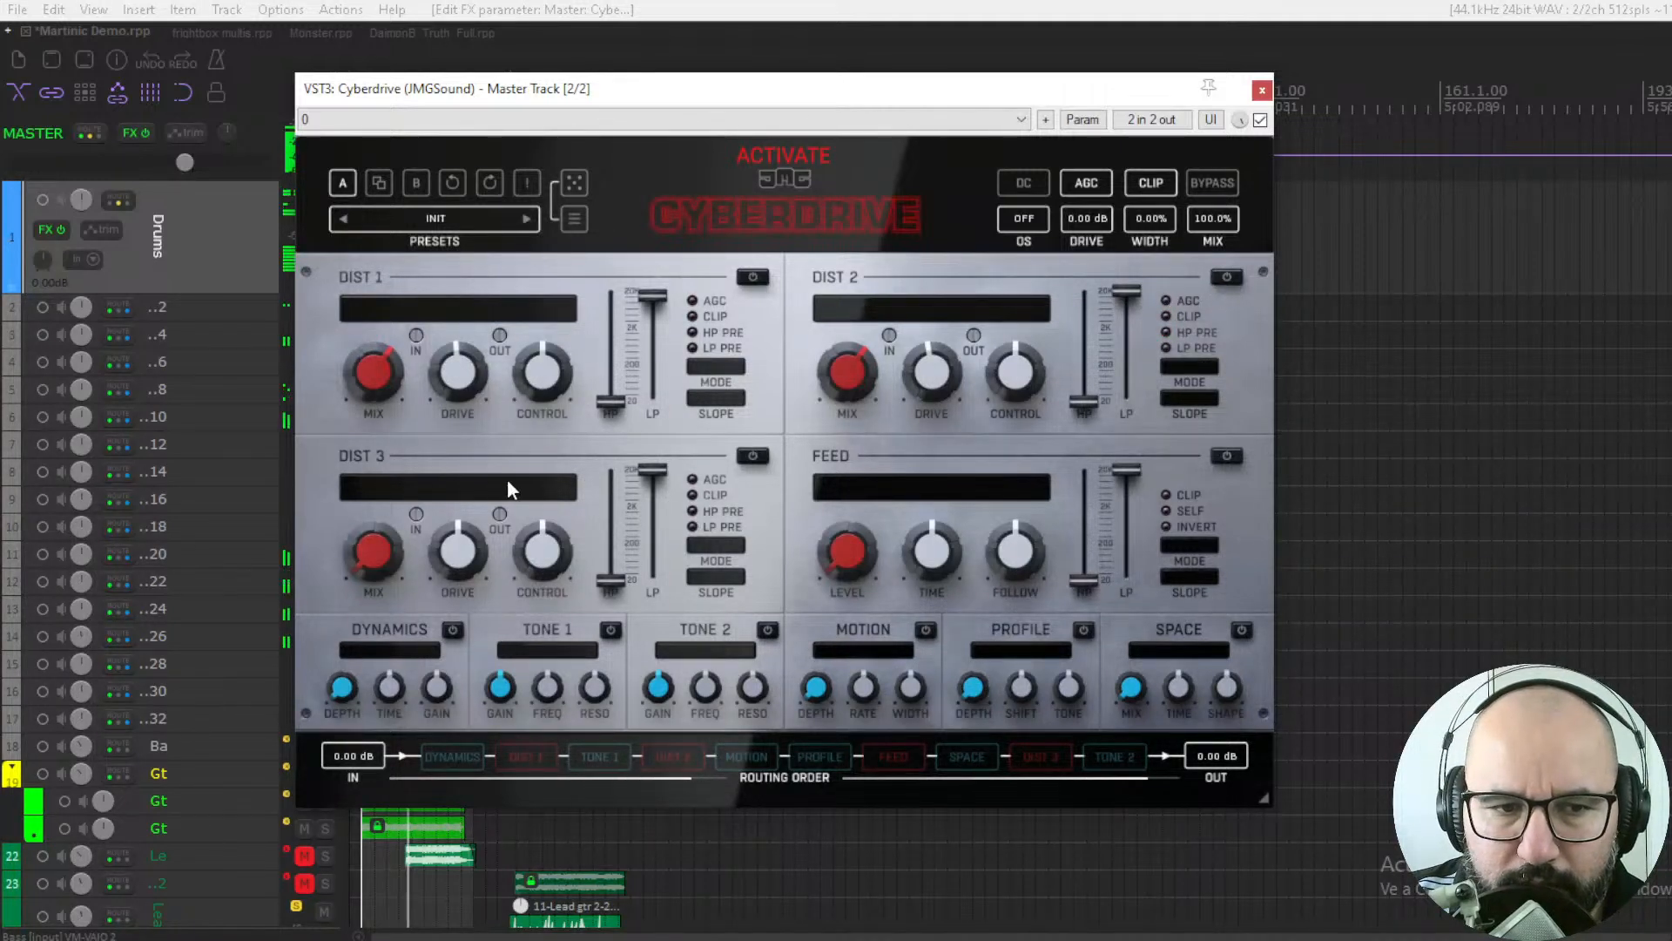
Step: Enable Dist 3 and audition the Pixel Code Error type while adjusting its mix
{"action": "left_click", "coordinate": [752, 456]}
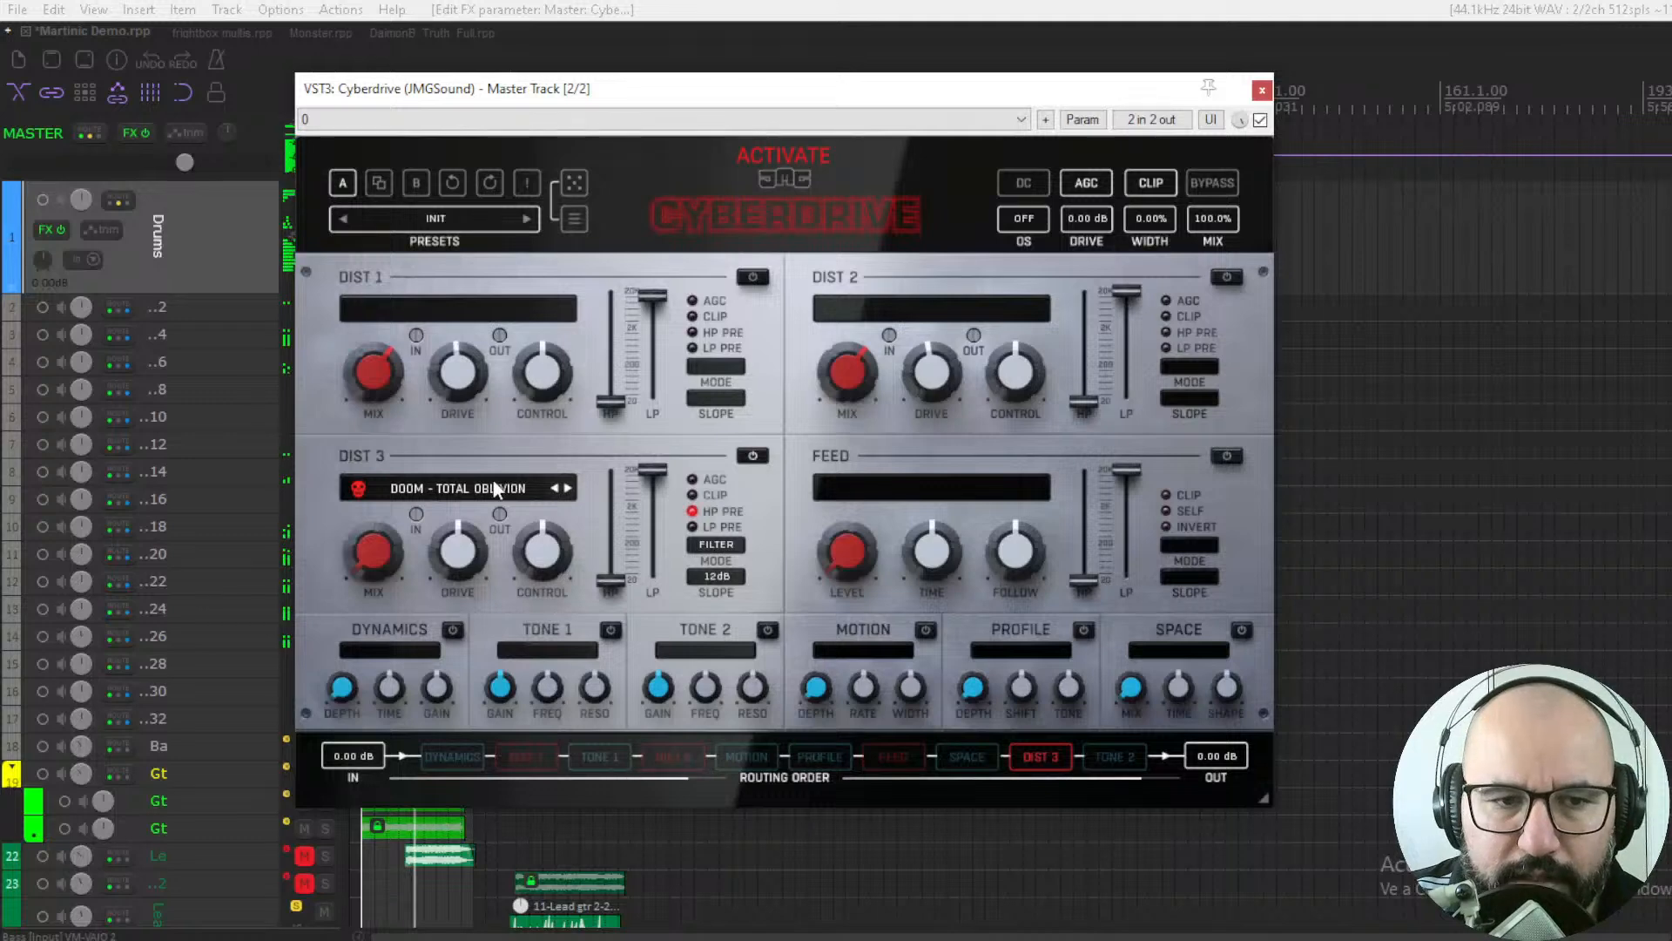
{"action": "left_click", "coordinate": [459, 489]}
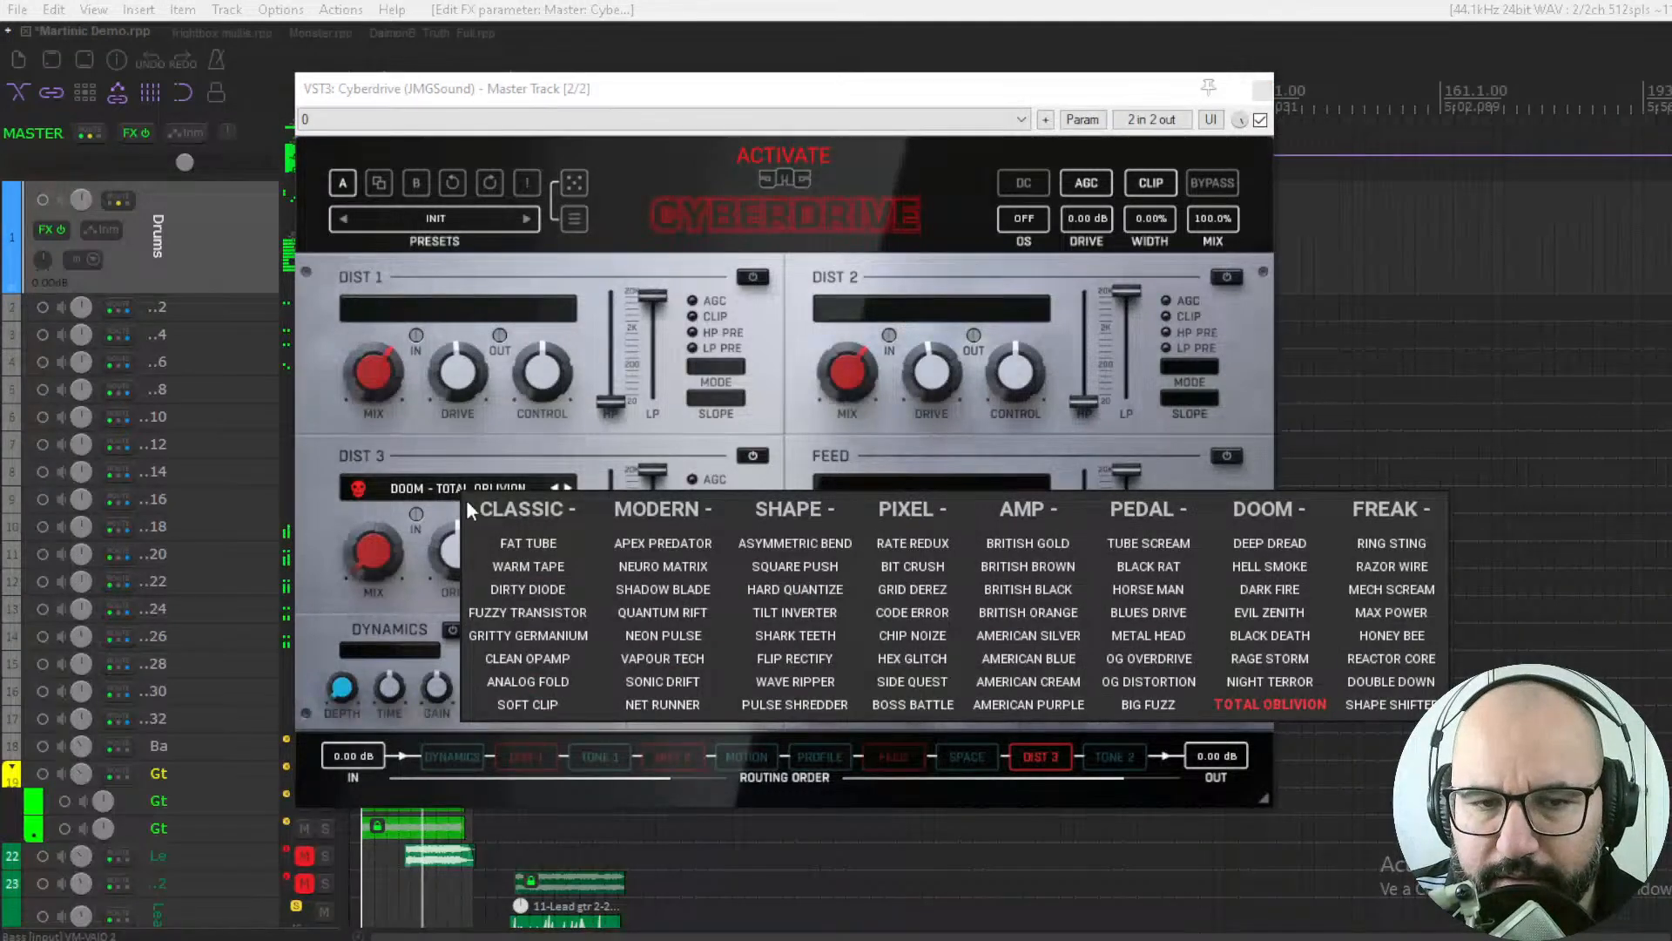
{"action": "left_click", "coordinate": [907, 613]}
{"action": "left_click_drag", "start_coordinate": [374, 551], "coordinate": [374, 508]}
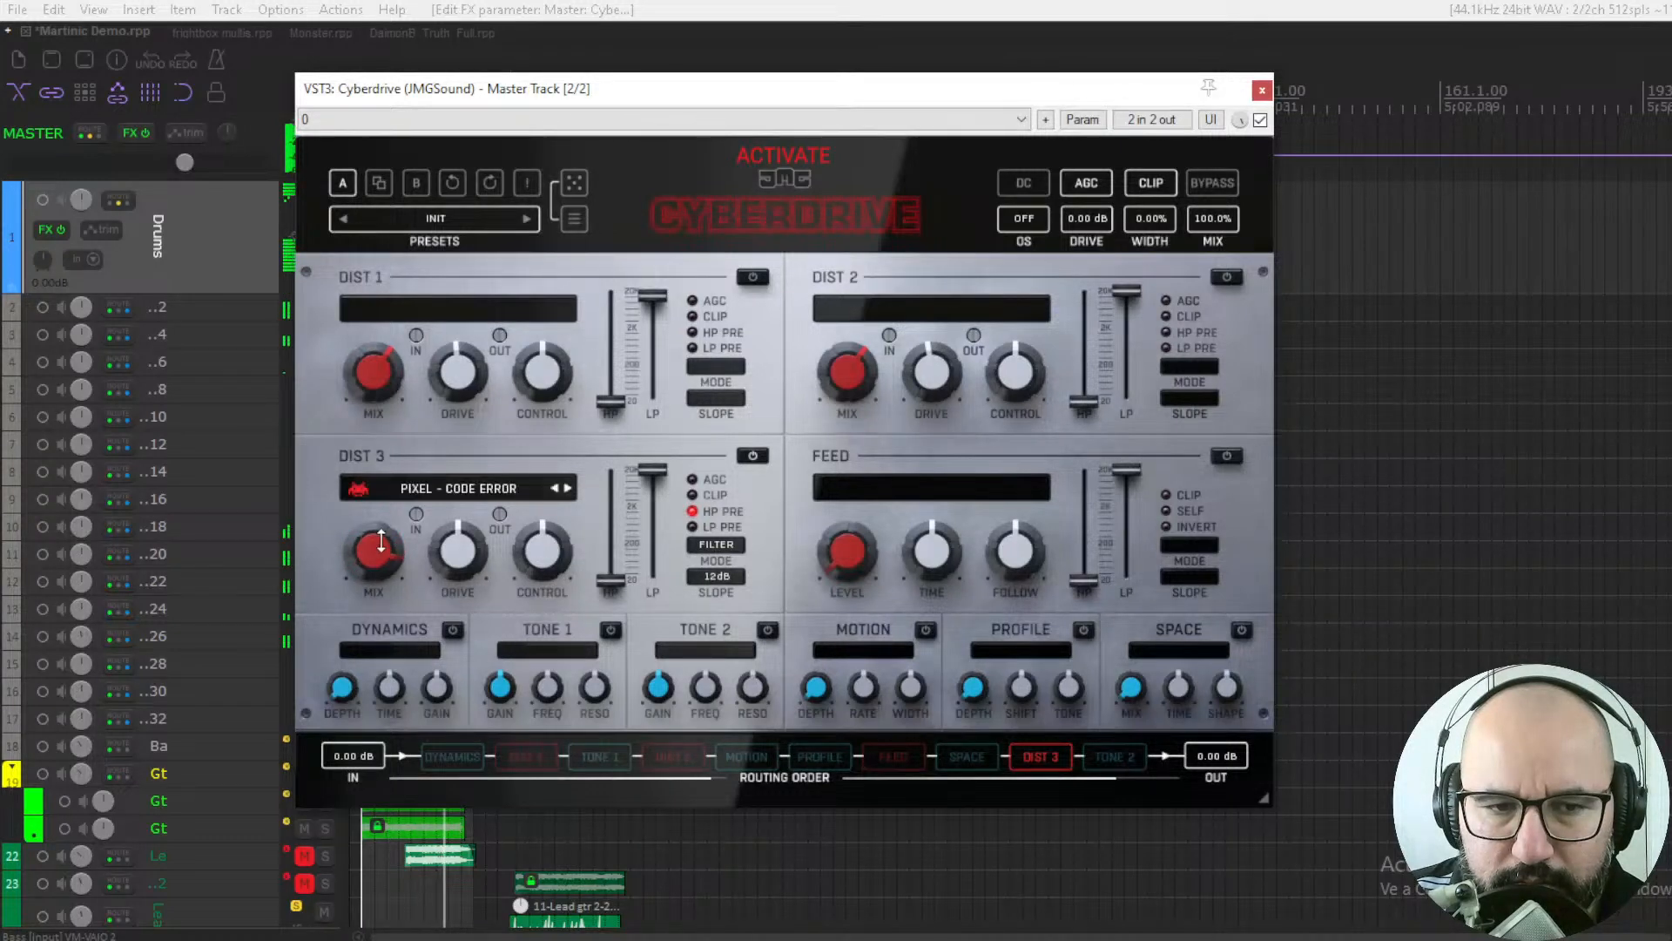
Step: Set Dist 3 to Shape Flip Rectify with drive at about 67% and mix at about 51%
{"action": "left_click", "coordinate": [482, 495]}
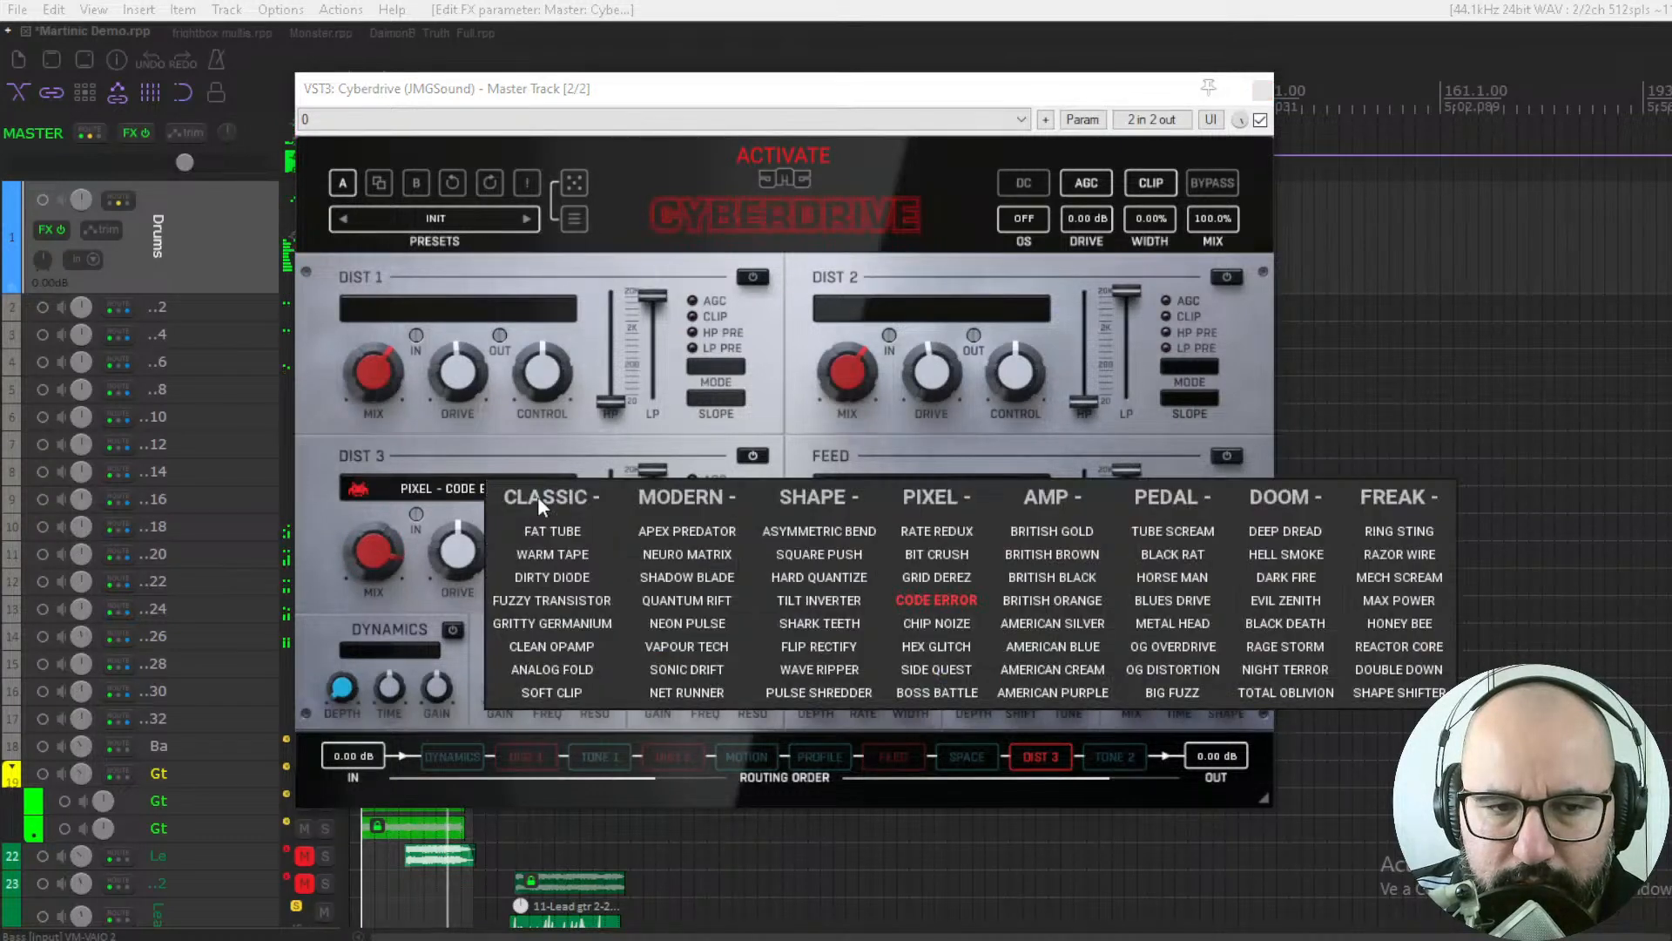
{"action": "left_click", "coordinate": [836, 645]}
{"action": "left_click_drag", "start_coordinate": [455, 545], "coordinate": [454, 512]}
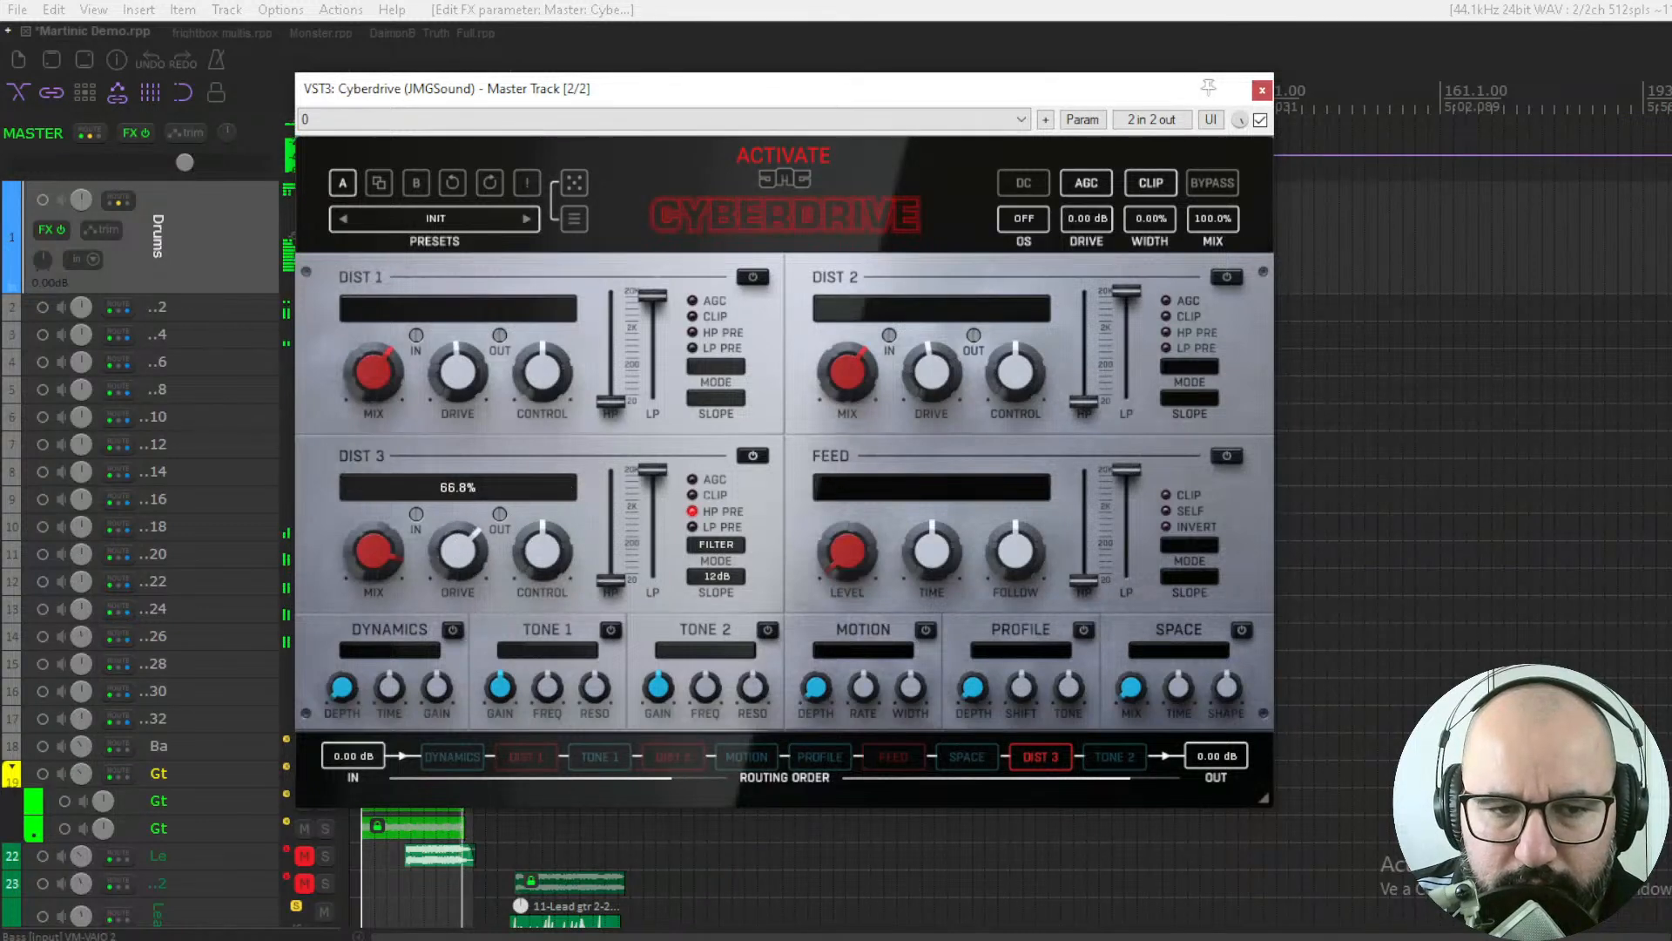
{"action": "left_click", "coordinate": [401, 558]}
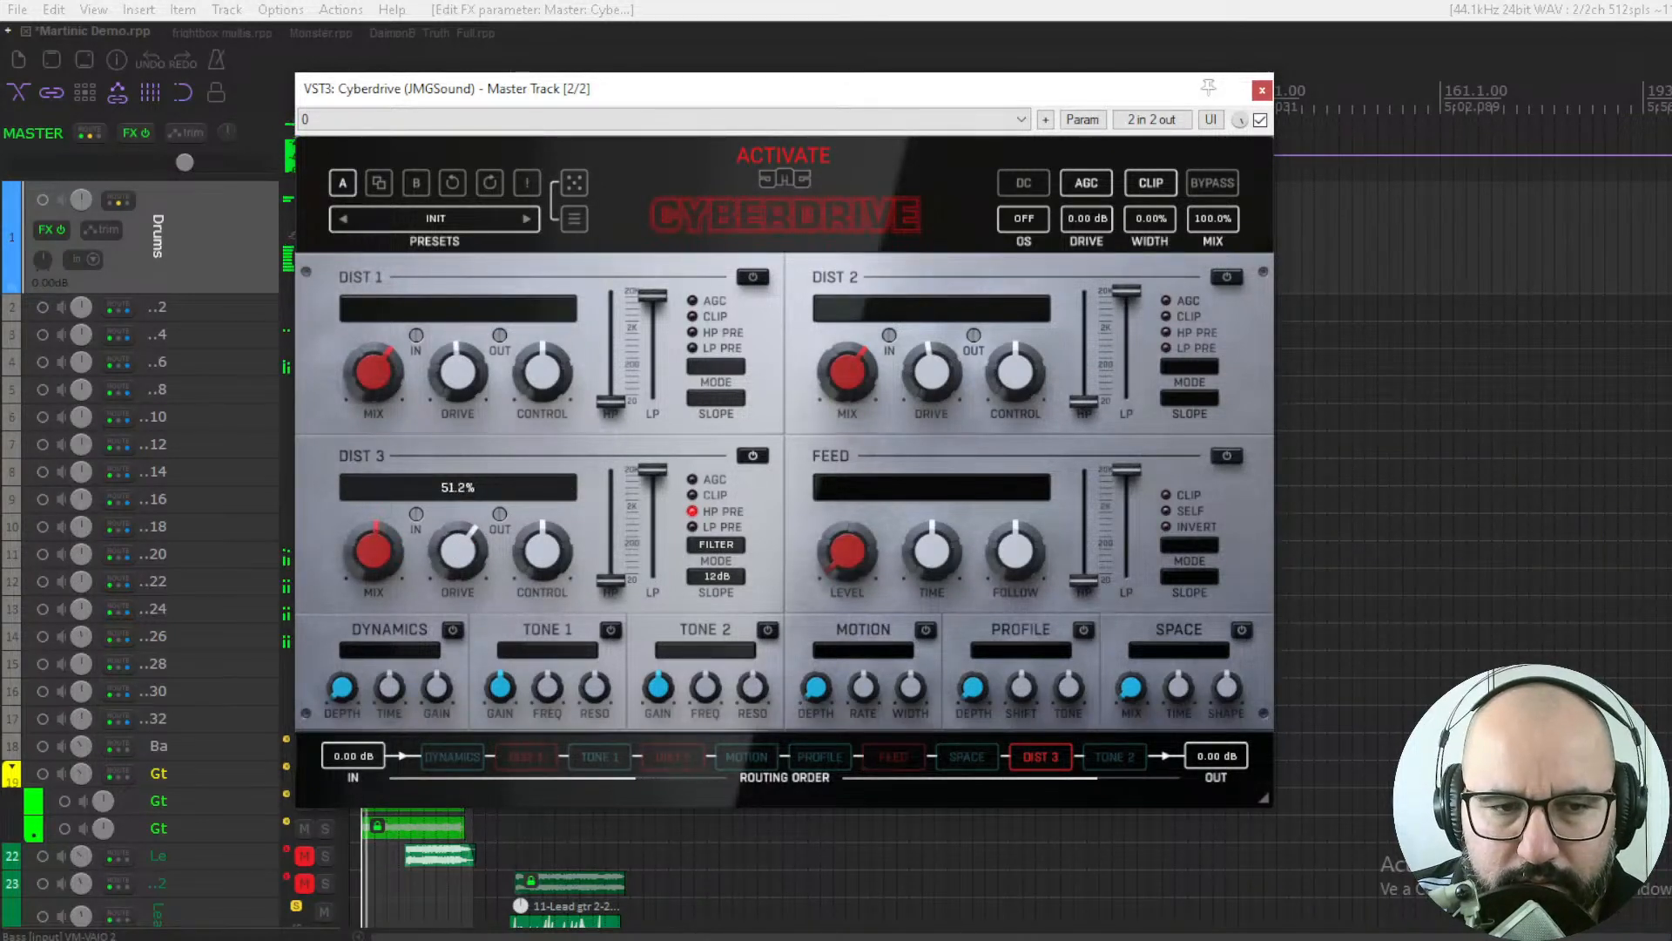
Step: Audition all three distortion modules together by enabling Dist 1 and Dist 2, and switch all three off
{"action": "left_click", "coordinate": [753, 277]}
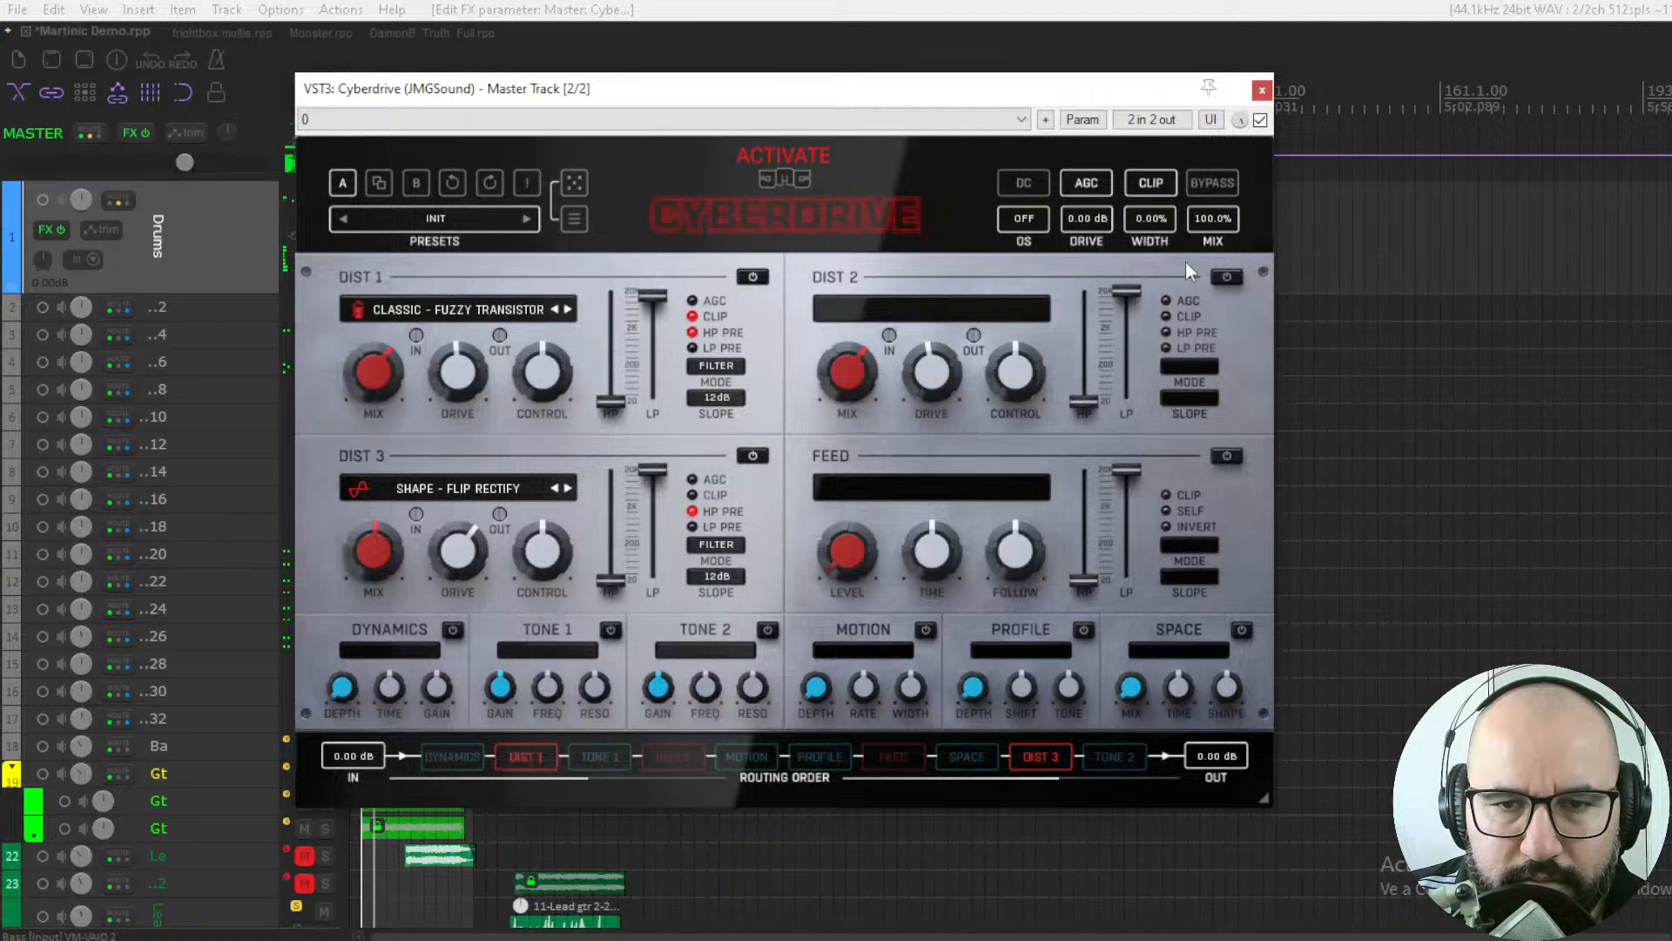
{"action": "left_click", "coordinate": [1227, 277]}
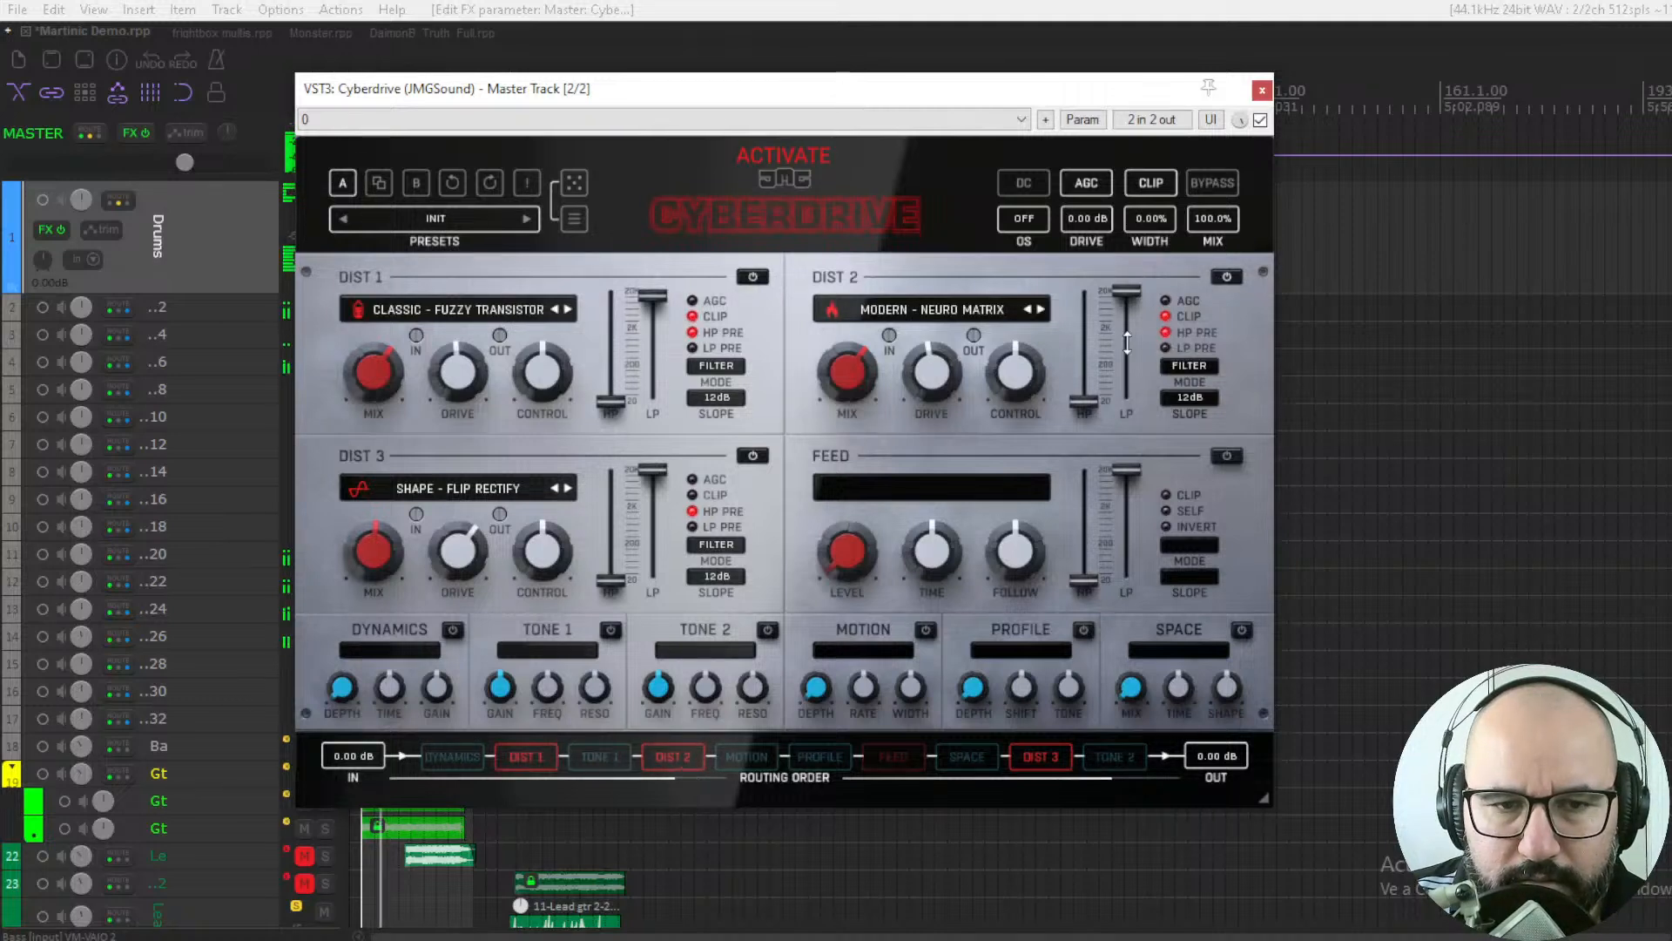
{"action": "left_click", "coordinate": [752, 455]}
{"action": "left_click", "coordinate": [753, 277]}
{"action": "left_click", "coordinate": [1226, 277]}
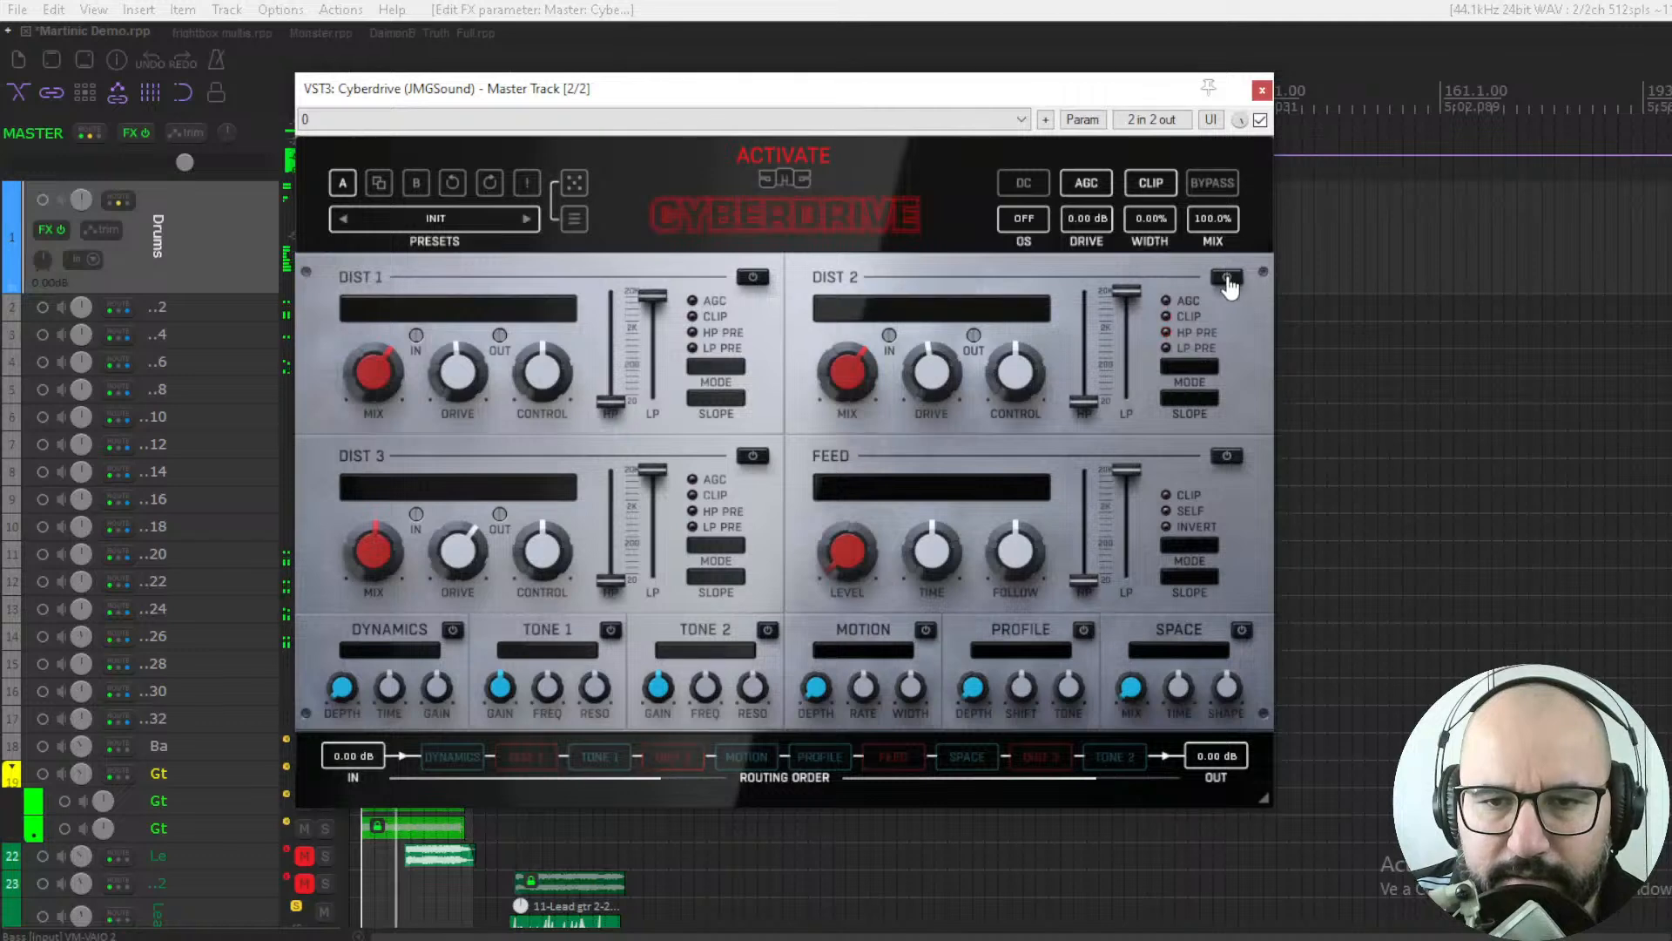
Step: Enable the Feed module in Free Short mode and raise its level to about -9 dB
{"action": "left_click", "coordinate": [1225, 456]}
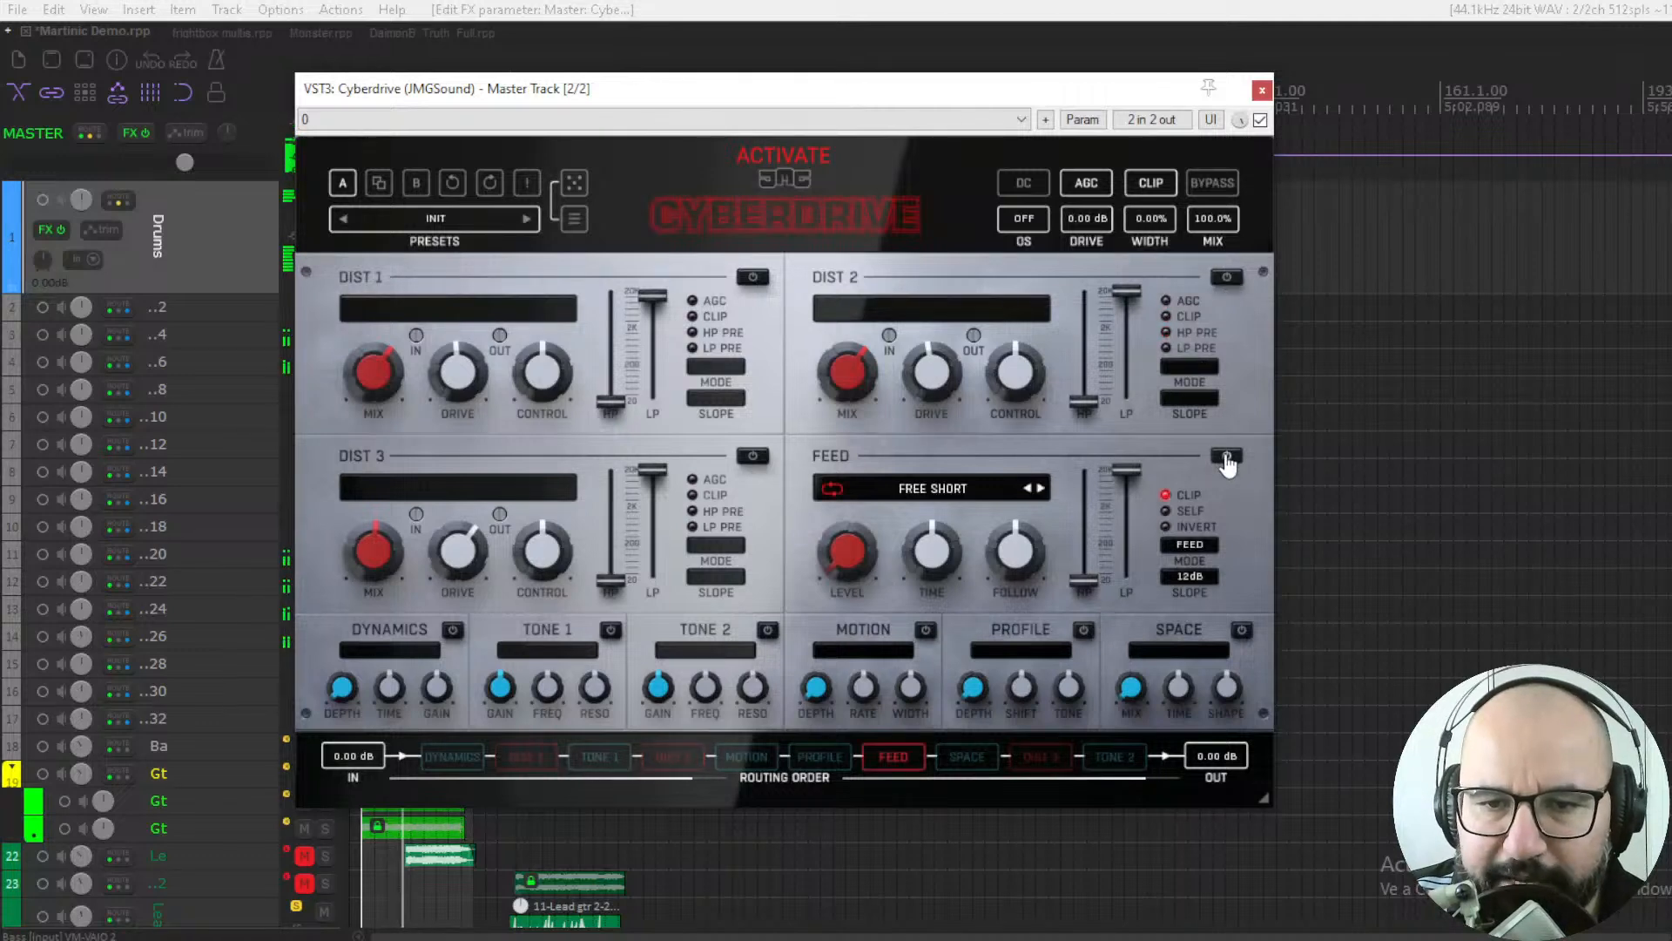
{"action": "left_click", "coordinate": [947, 491]}
{"action": "left_click", "coordinate": [905, 500]}
{"action": "left_click_drag", "start_coordinate": [859, 541], "coordinate": [859, 371]}
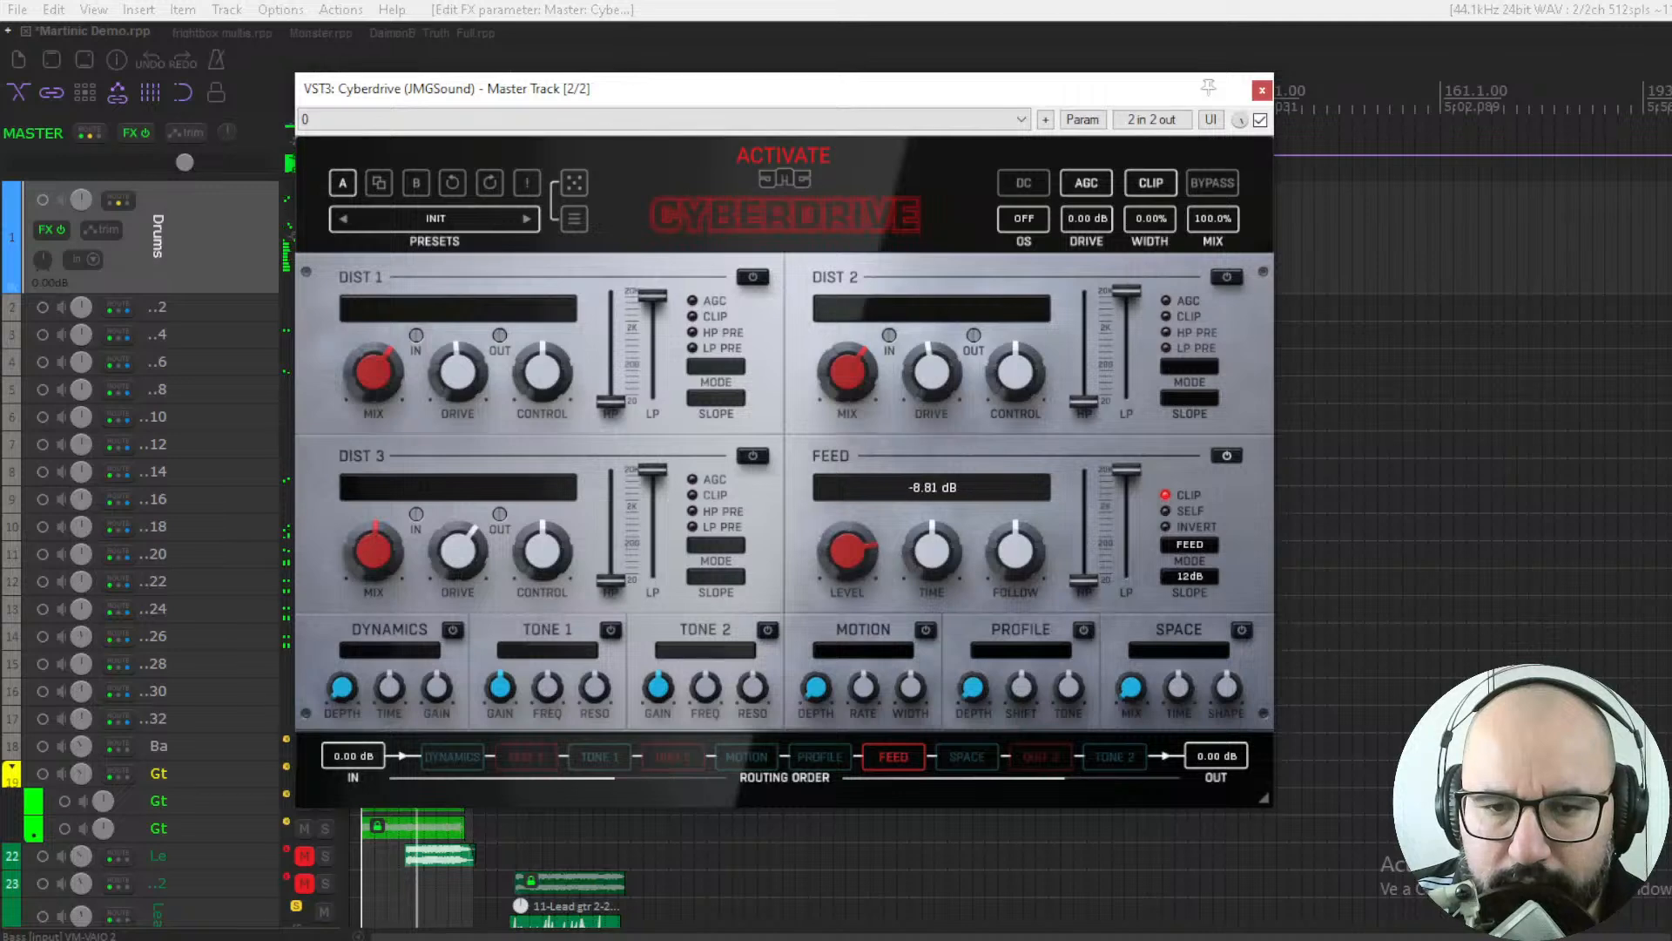
Step: Set the Feed module to Free Long and raise its time and follow amounts
{"action": "left_click", "coordinate": [975, 502]}
{"action": "left_click", "coordinate": [1002, 515]}
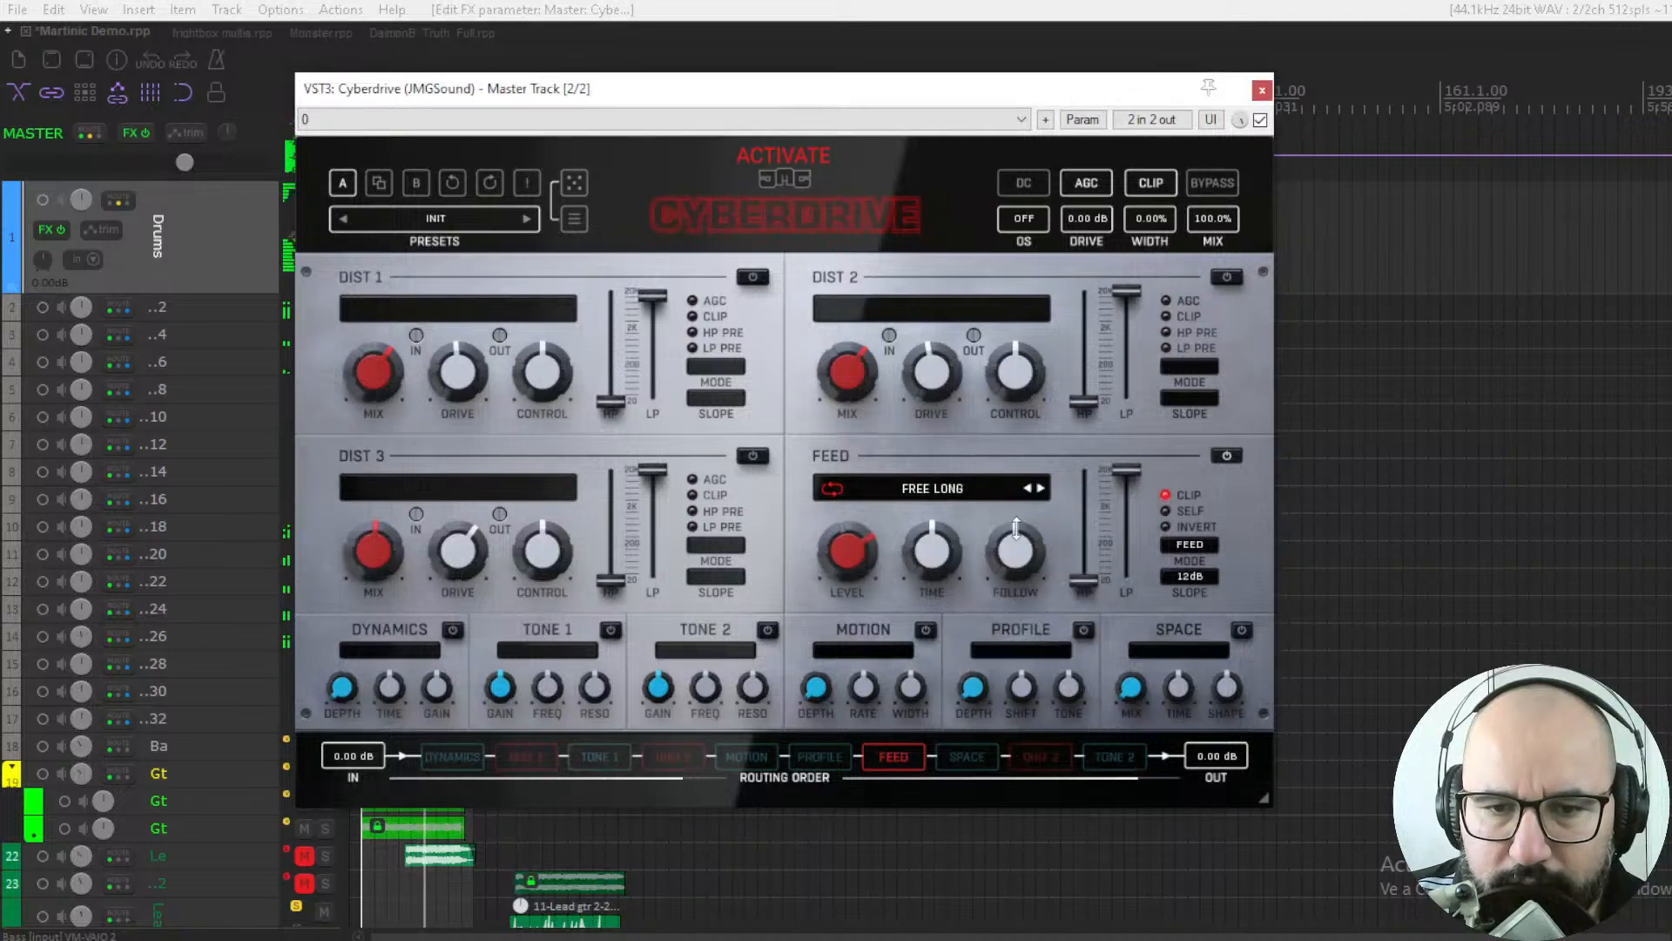
{"action": "left_click_drag", "start_coordinate": [940, 554], "coordinate": [940, 518]}
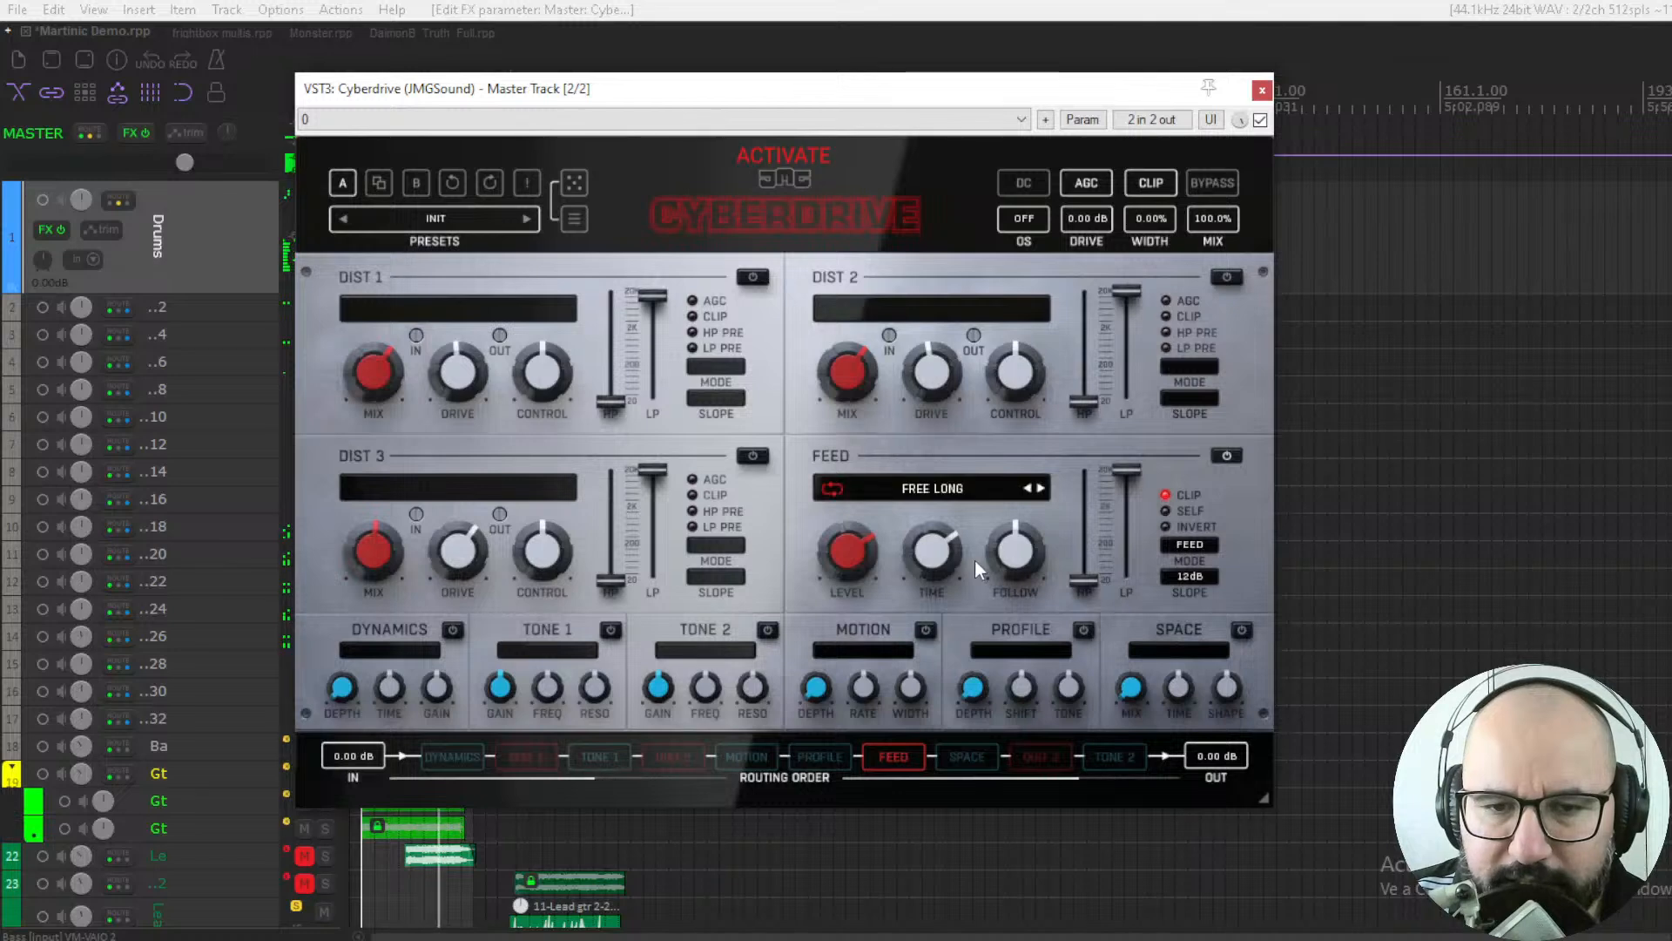
{"action": "left_click_drag", "start_coordinate": [1029, 555], "coordinate": [1029, 527]}
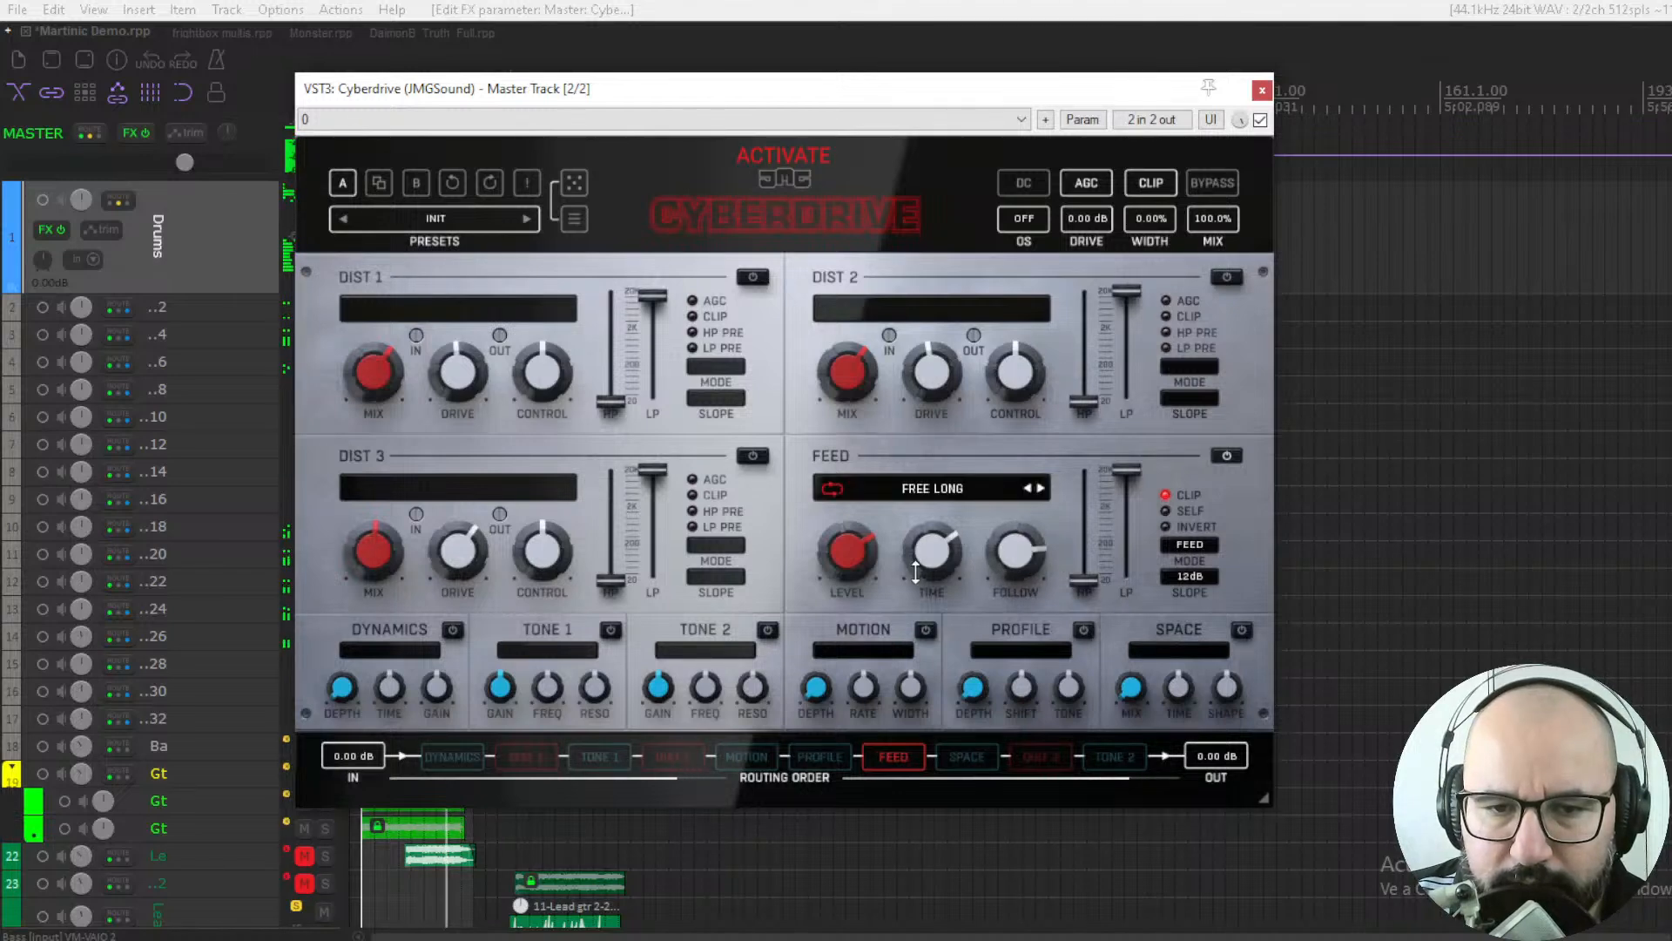
Step: Raise the Feed module's high-pass filter slightly and adjust its level to about -8 dB
{"action": "left_click_drag", "start_coordinate": [852, 554], "coordinate": [852, 574]}
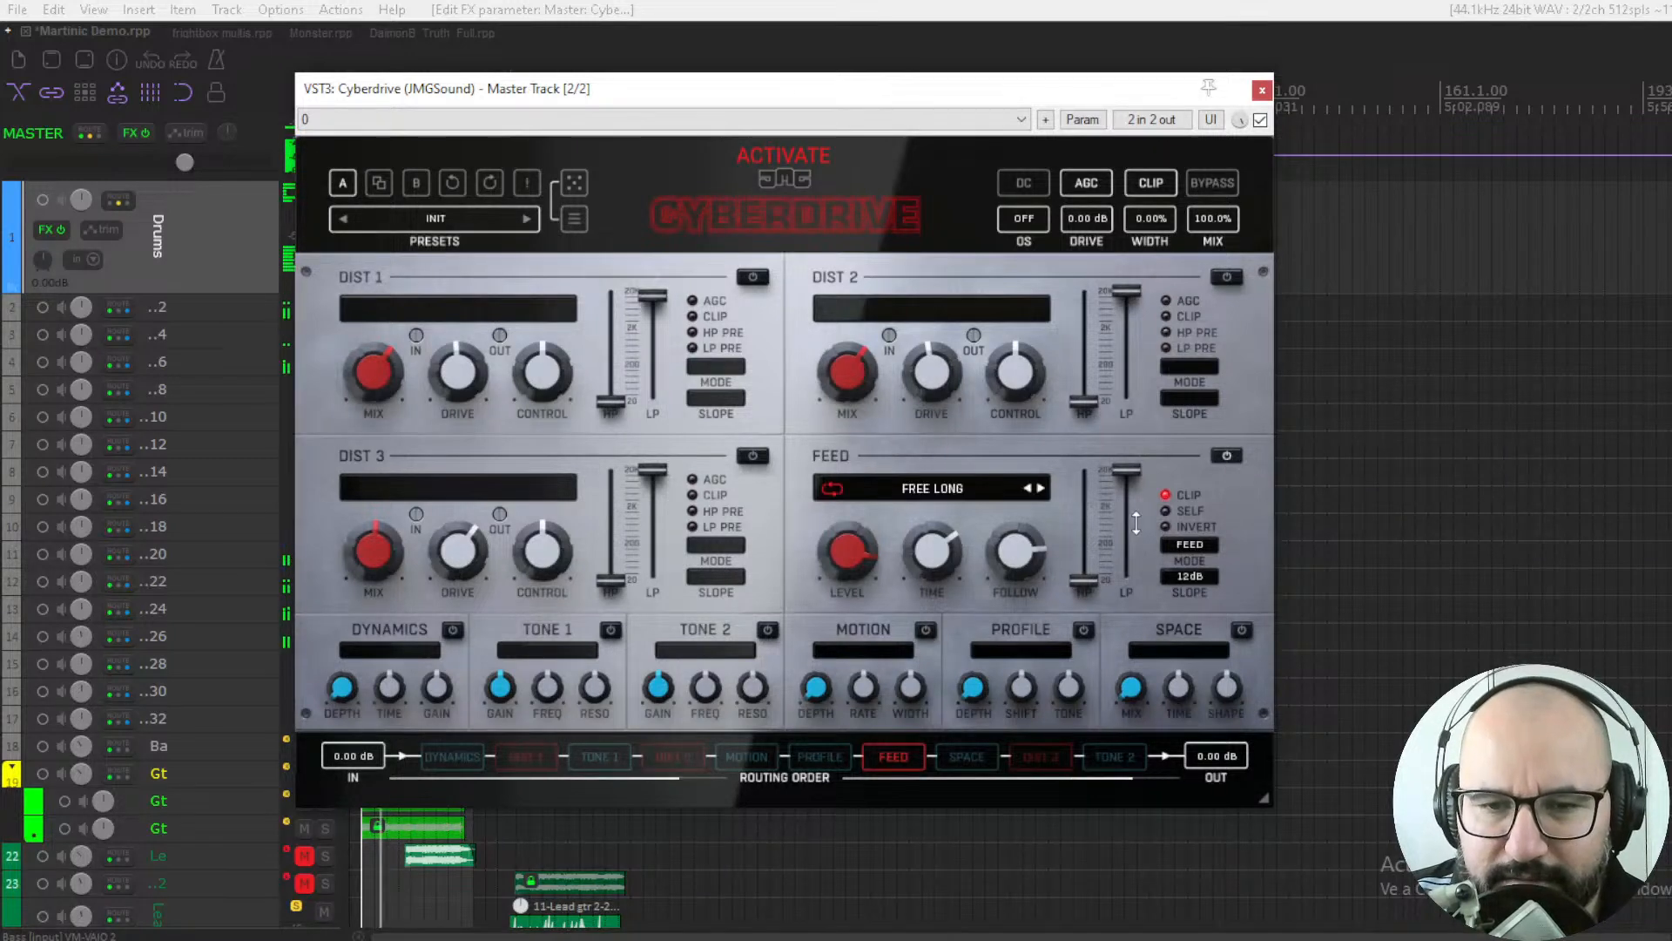
{"action": "mouse_move", "coordinate": [1084, 578]}
{"action": "left_mouse_down"}
{"action": "mouse_move", "coordinate": [1084, 516]}
{"action": "mouse_move", "coordinate": [1083, 566]}
{"action": "left_mouse_up"}
{"action": "mouse_move", "coordinate": [1126, 469]}
{"action": "left_mouse_down"}
{"action": "mouse_move", "coordinate": [1126, 547]}
{"action": "mouse_move", "coordinate": [1115, 441]}
{"action": "left_mouse_up"}
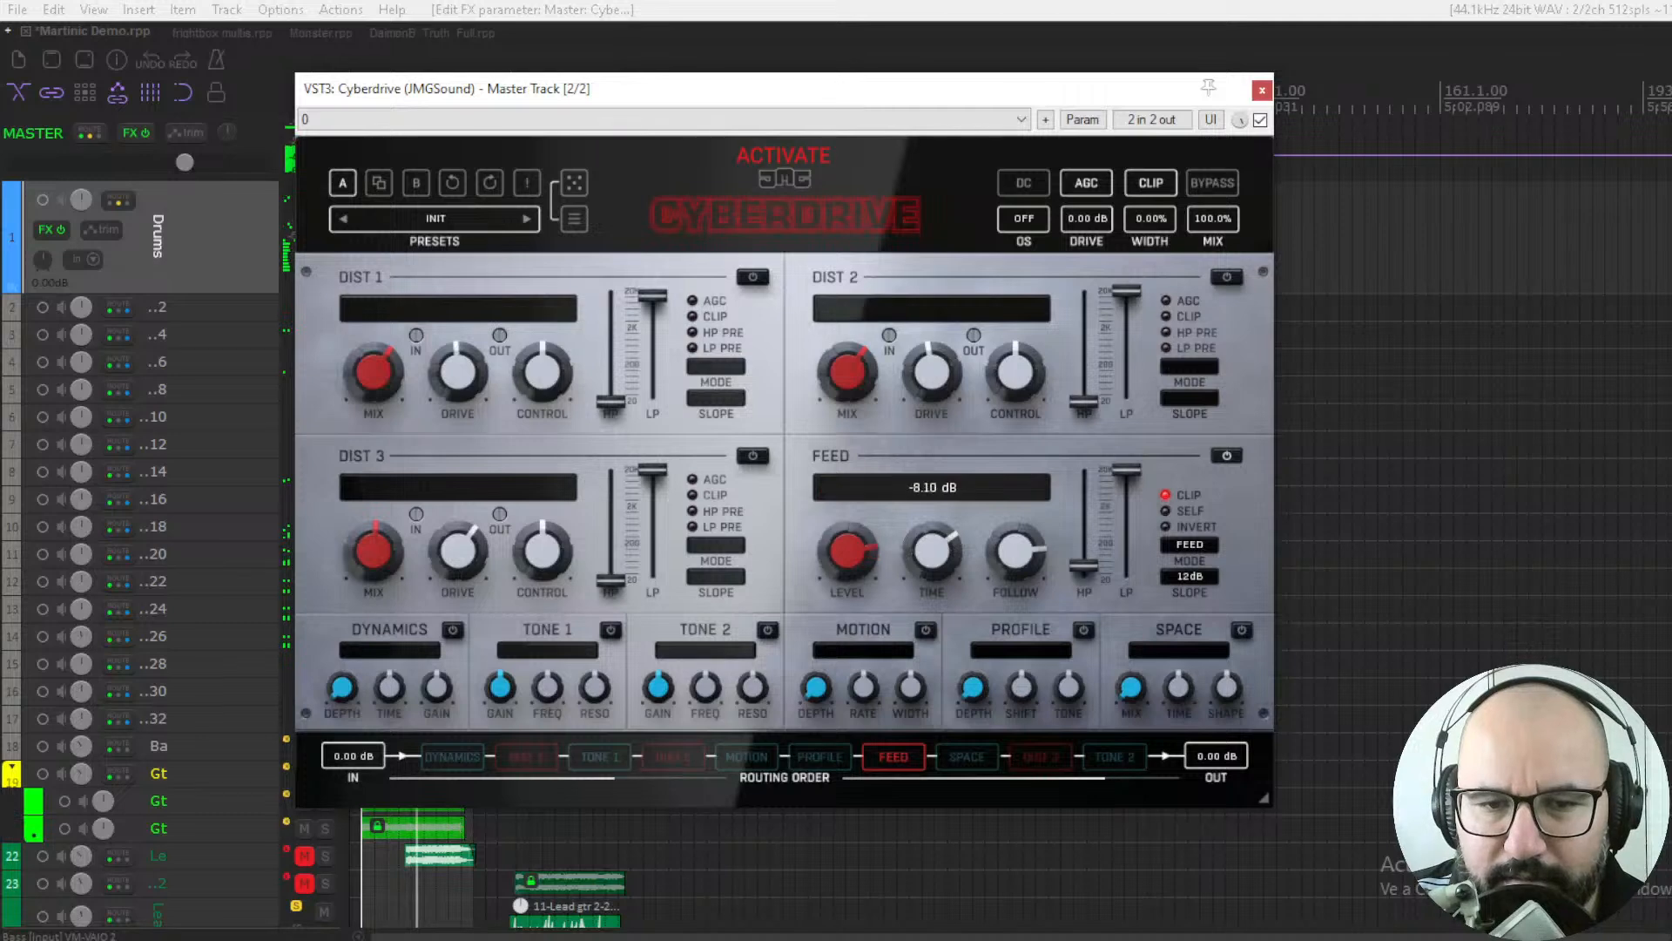
Step: Audition the Sync Straight and Sync Dotted modes in the Feed module
{"action": "left_click", "coordinate": [952, 489]}
{"action": "left_click", "coordinate": [988, 540]}
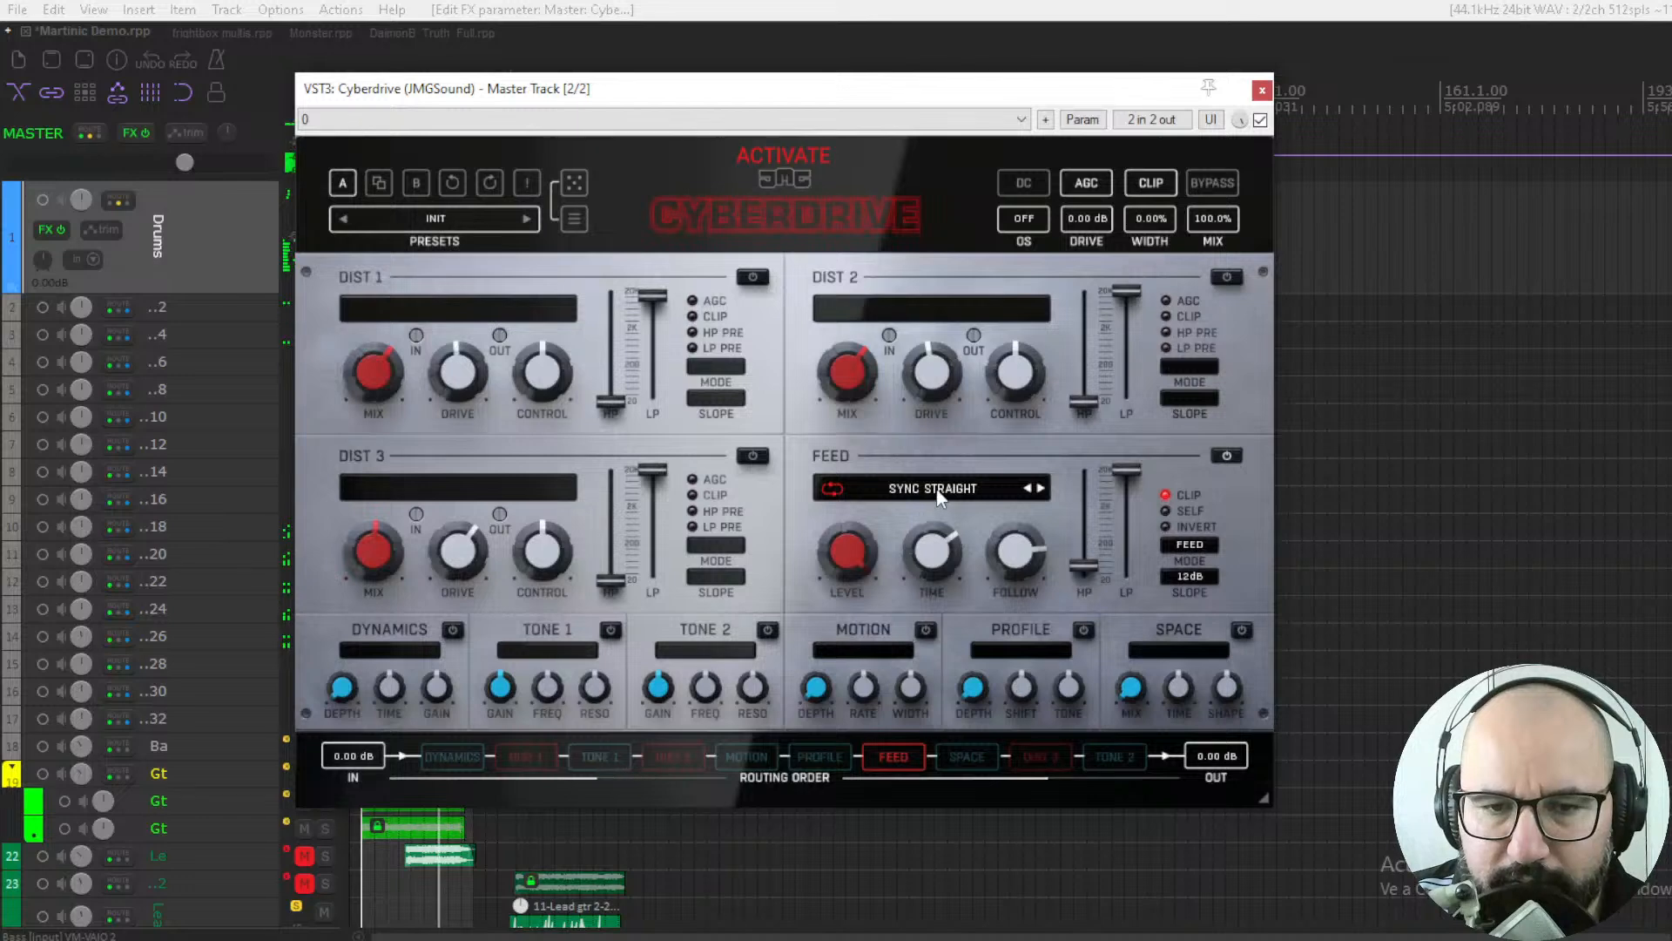
{"action": "left_click", "coordinate": [938, 496]}
{"action": "left_click", "coordinate": [974, 557]}
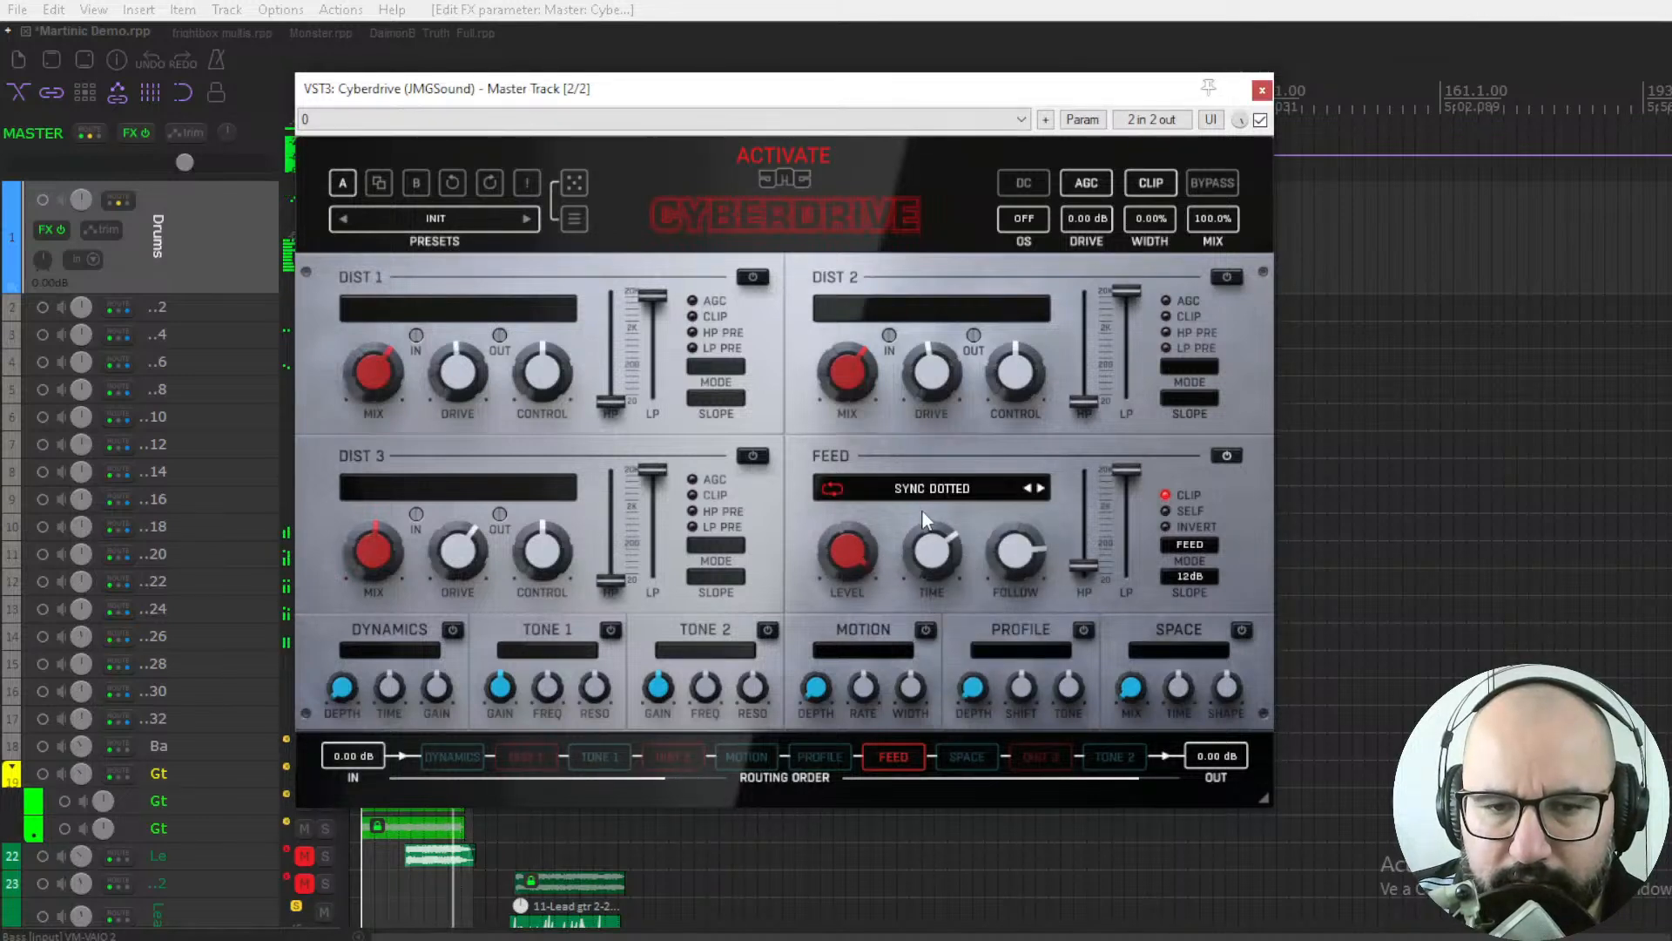
Step: Bypass and re-enable the Feed module for comparison, and set it to Sync Triplet mode
{"action": "left_click", "coordinate": [1226, 458]}
{"action": "left_click", "coordinate": [1226, 457]}
{"action": "left_click", "coordinate": [954, 489]}
{"action": "left_click", "coordinate": [1001, 556]}
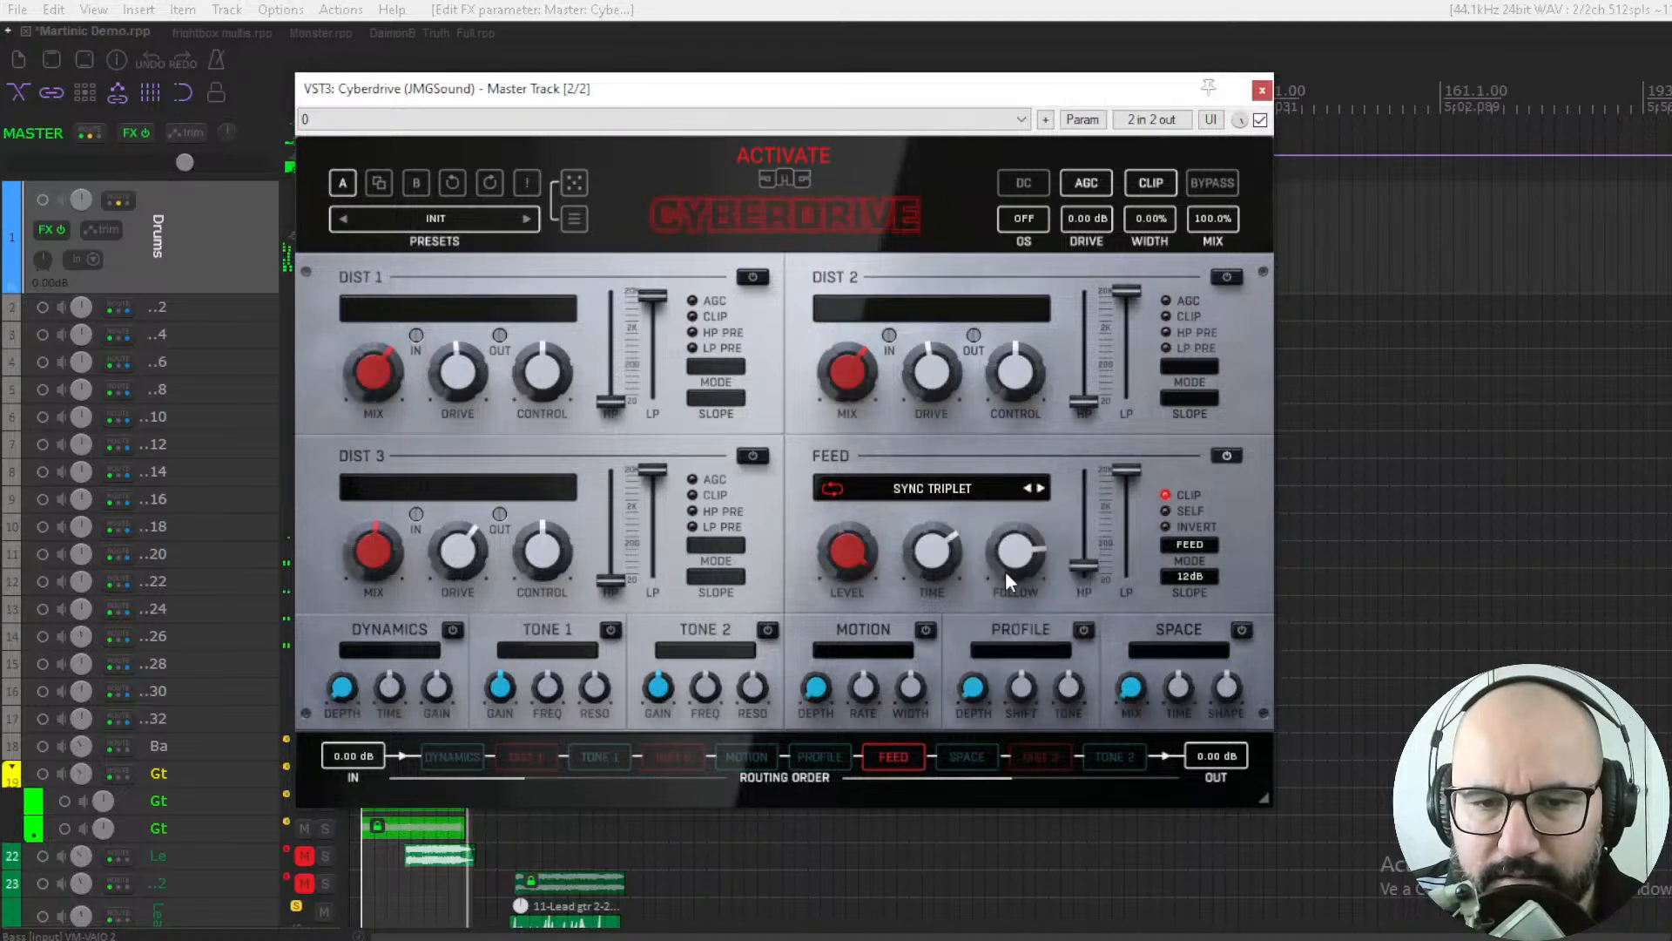
Step: Set the Feed module to Pitch Fixed and tune its pitch to A#5
{"action": "left_click", "coordinate": [959, 504]}
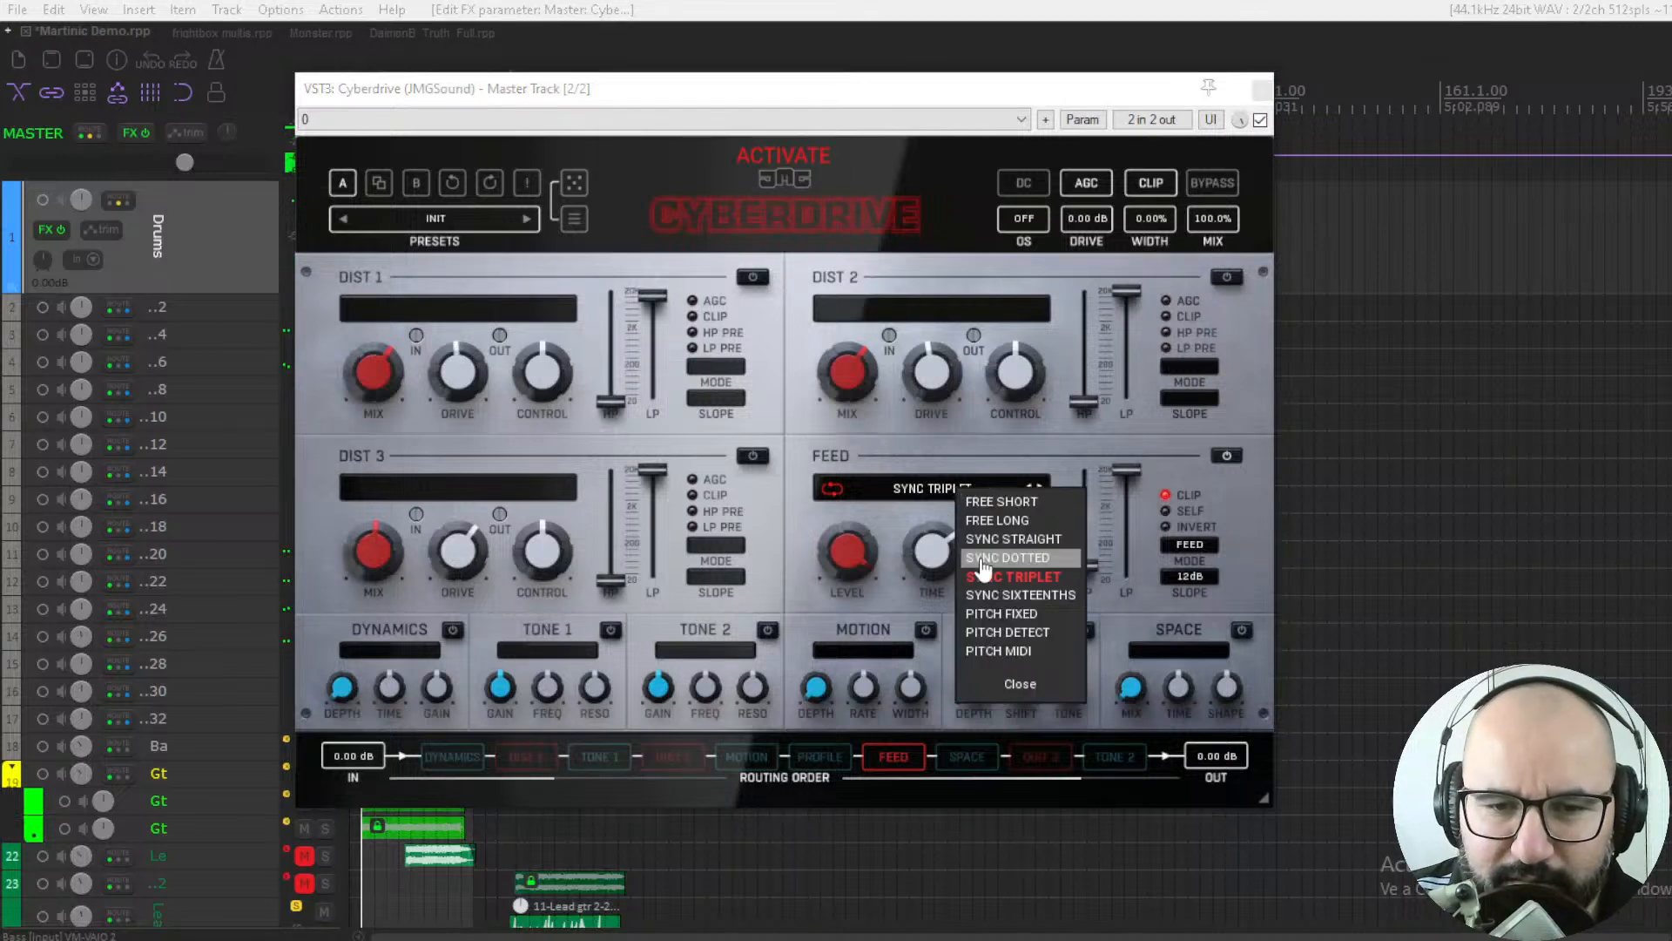
{"action": "left_click", "coordinate": [1000, 615]}
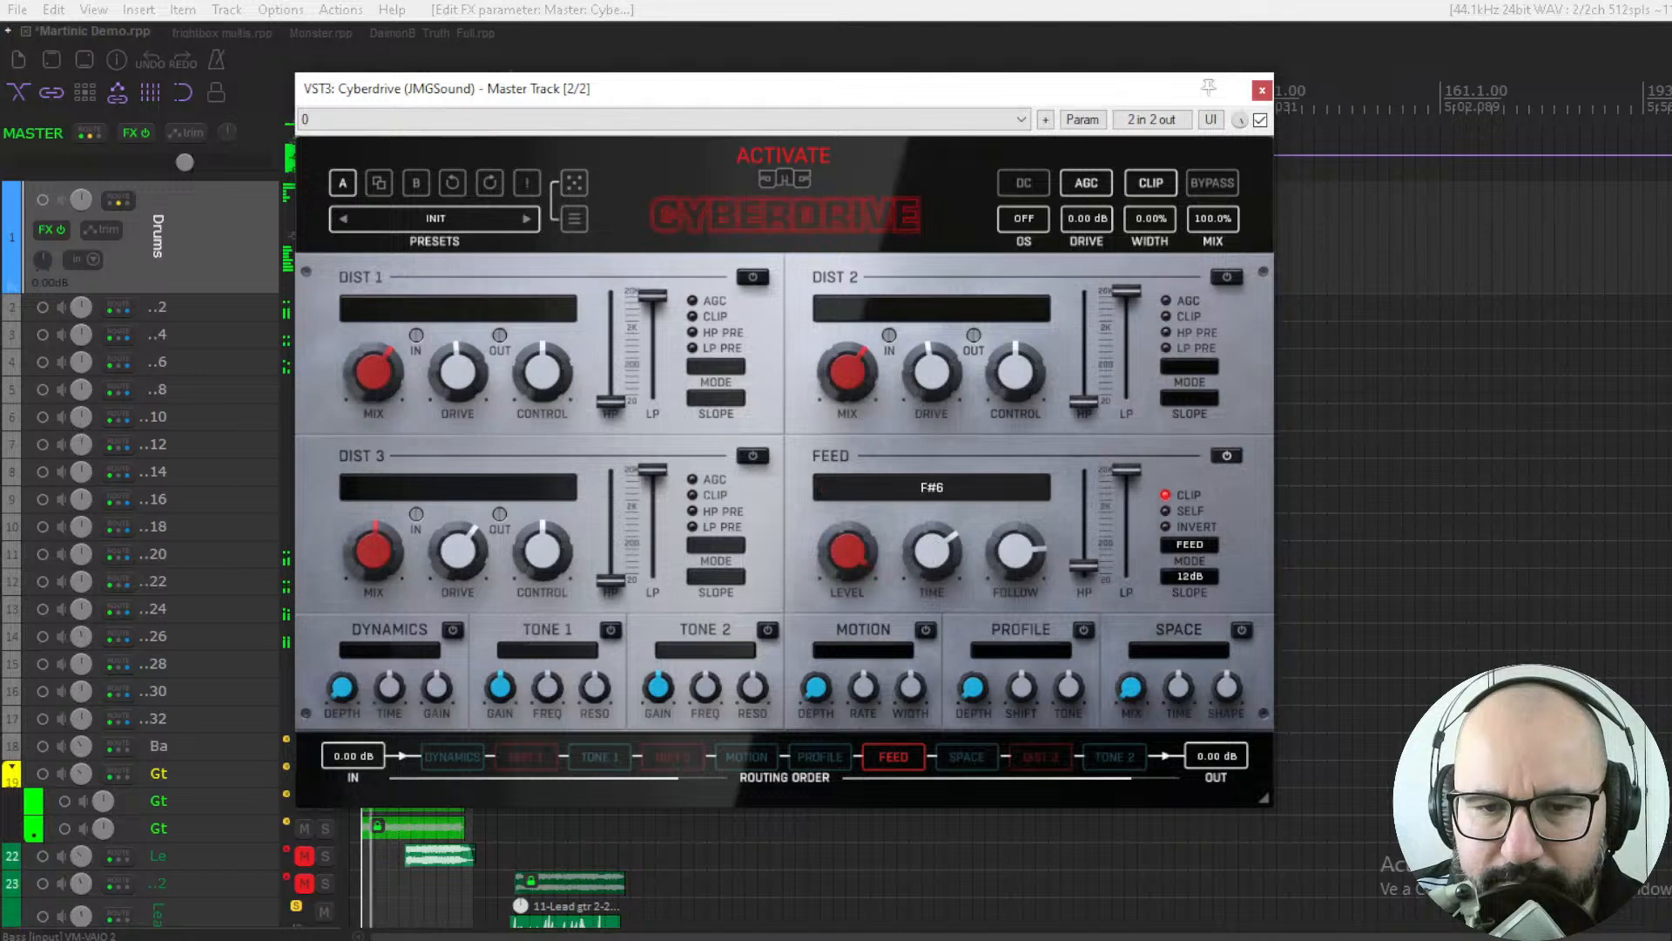
{"action": "left_click_drag", "start_coordinate": [934, 552], "coordinate": [934, 500]}
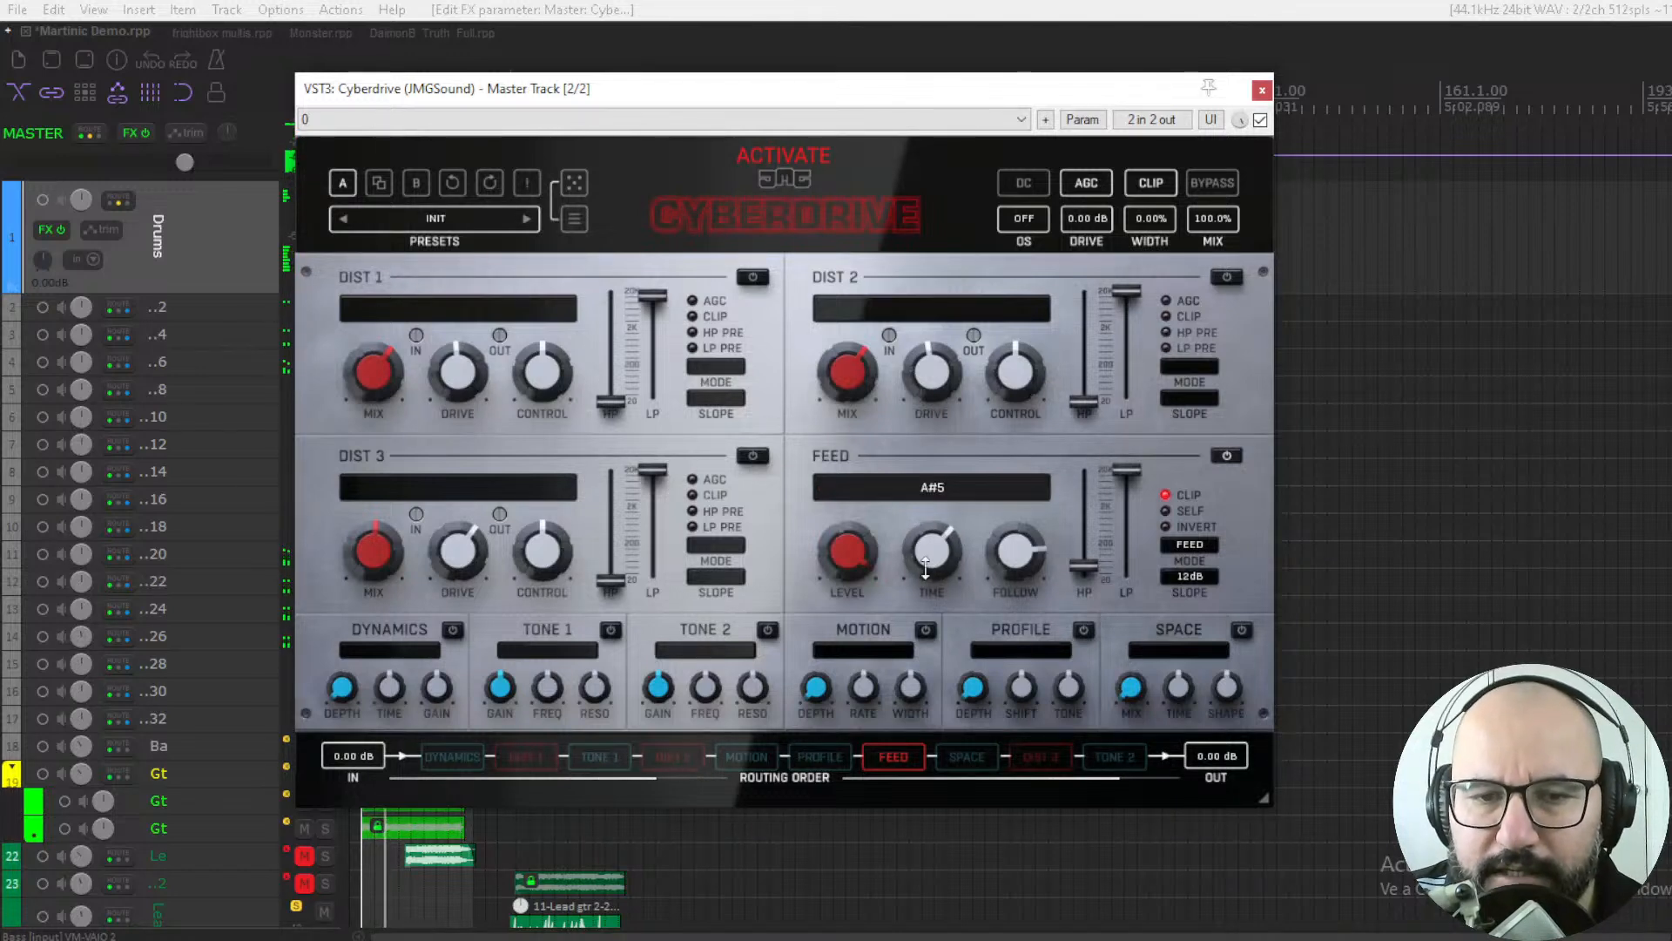
Step: Audition Pitch Detect in the Feed module with a lower time amount, and switch the module off
{"action": "left_click", "coordinate": [945, 498]}
{"action": "left_click", "coordinate": [985, 646]}
{"action": "left_click_drag", "start_coordinate": [948, 542], "coordinate": [932, 551]}
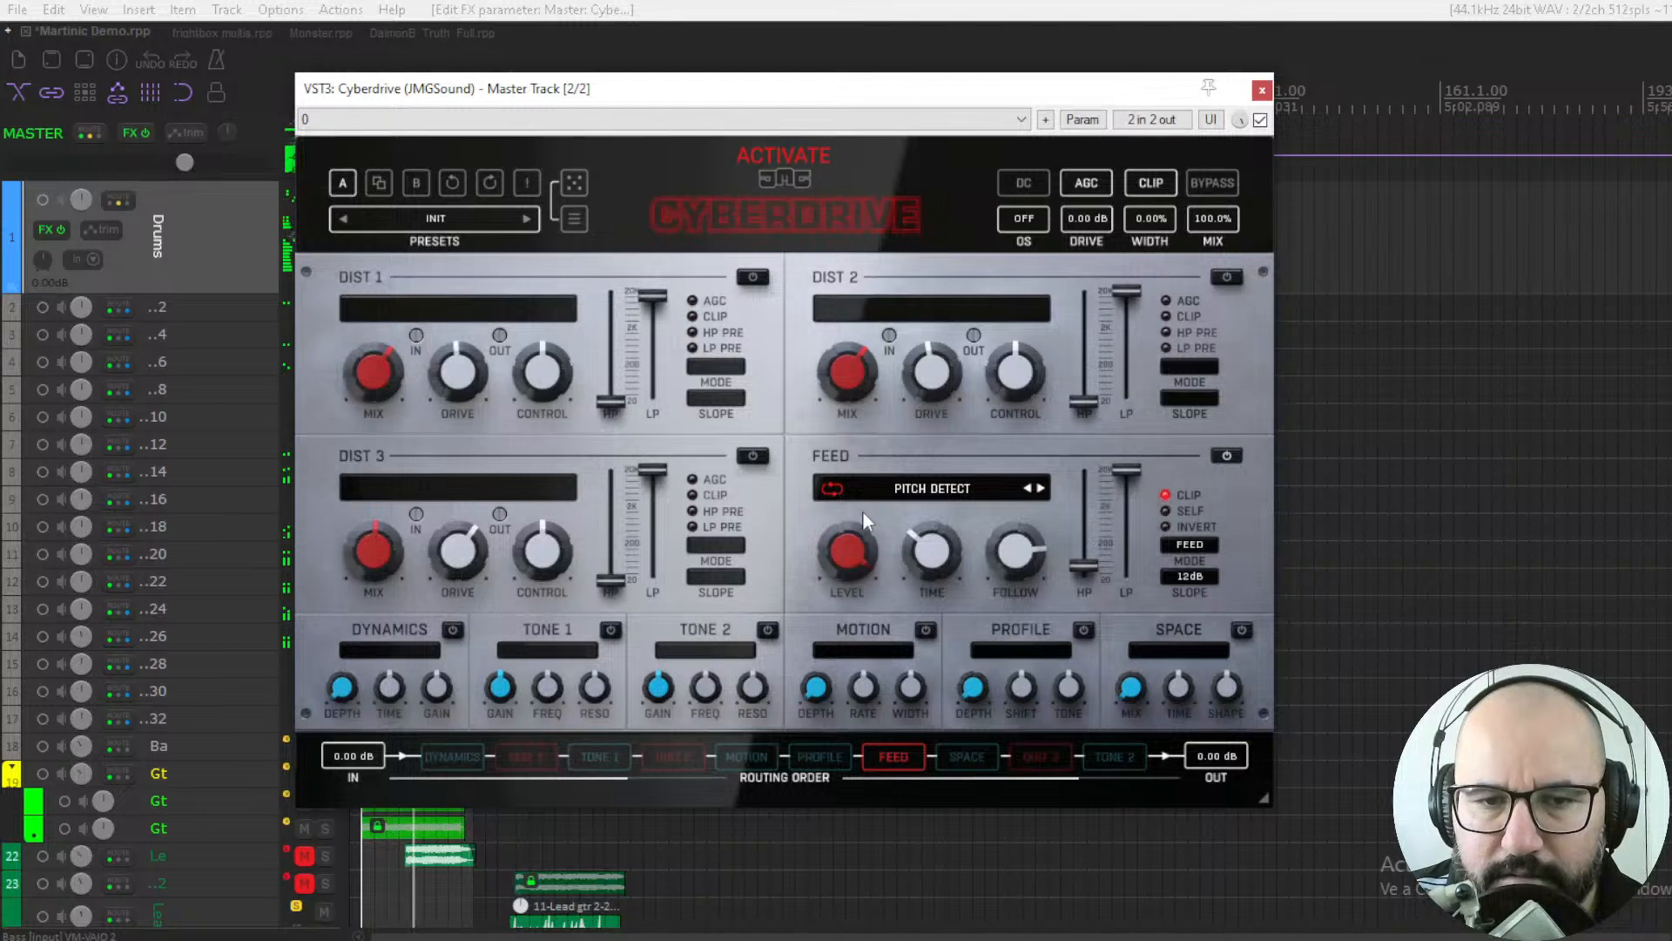
{"action": "left_click", "coordinate": [1226, 456]}
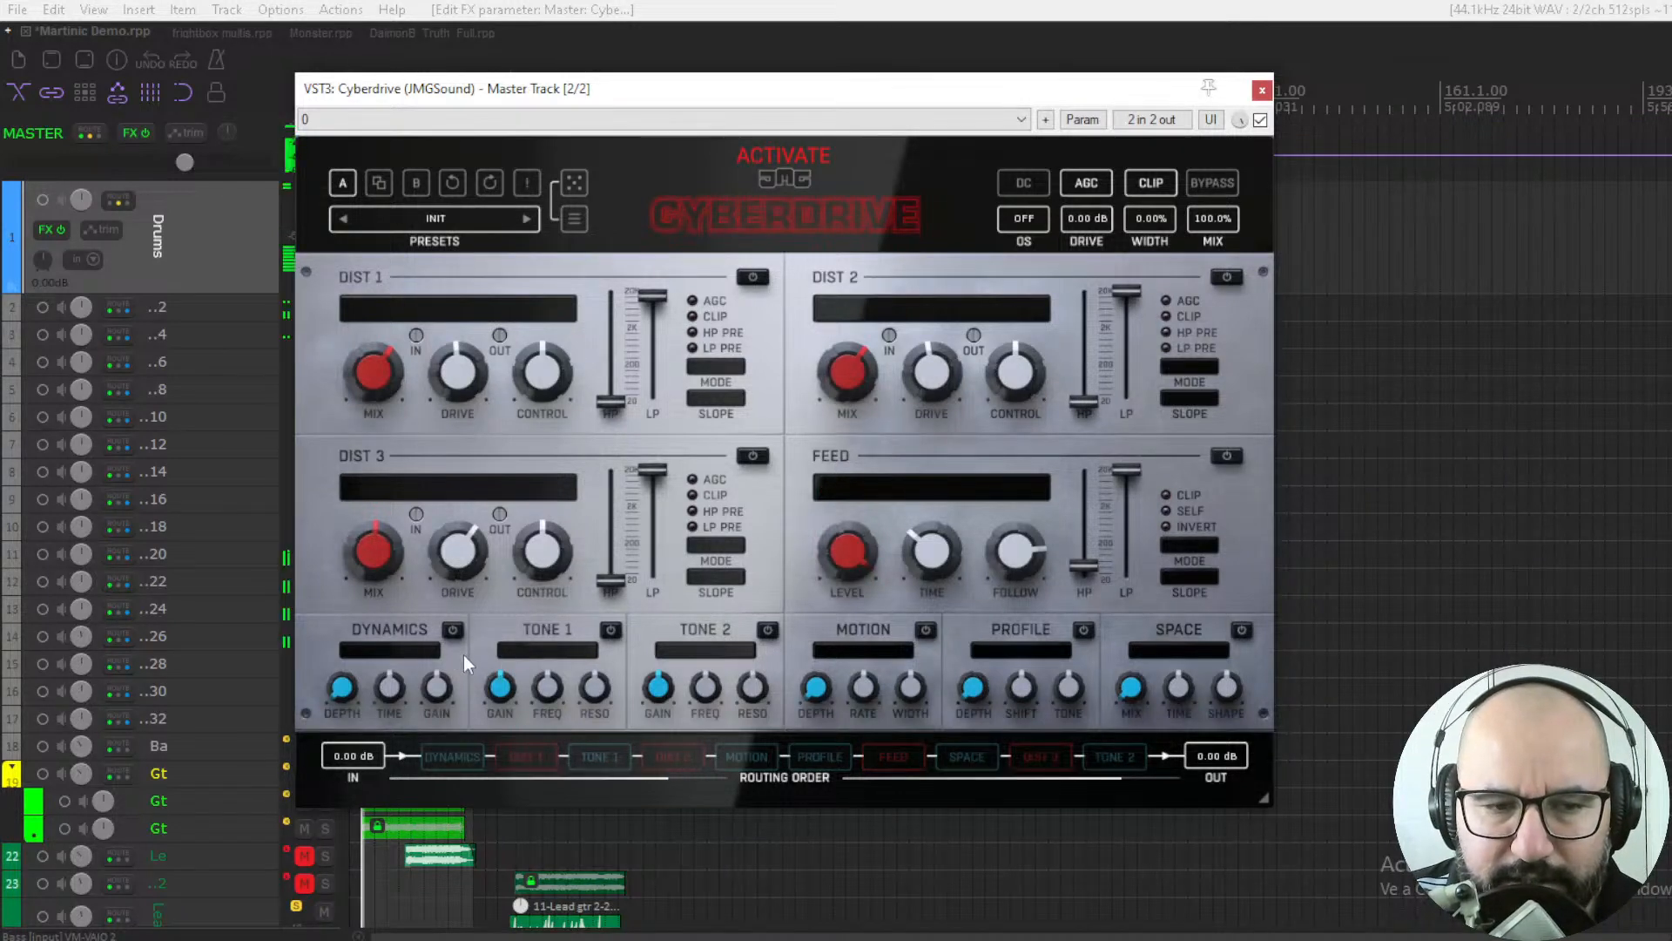
Step: Enable the Dynamics module in Modern Comp mode, raise its depth, and compare it with the module bypassed
{"action": "left_click", "coordinate": [452, 630]}
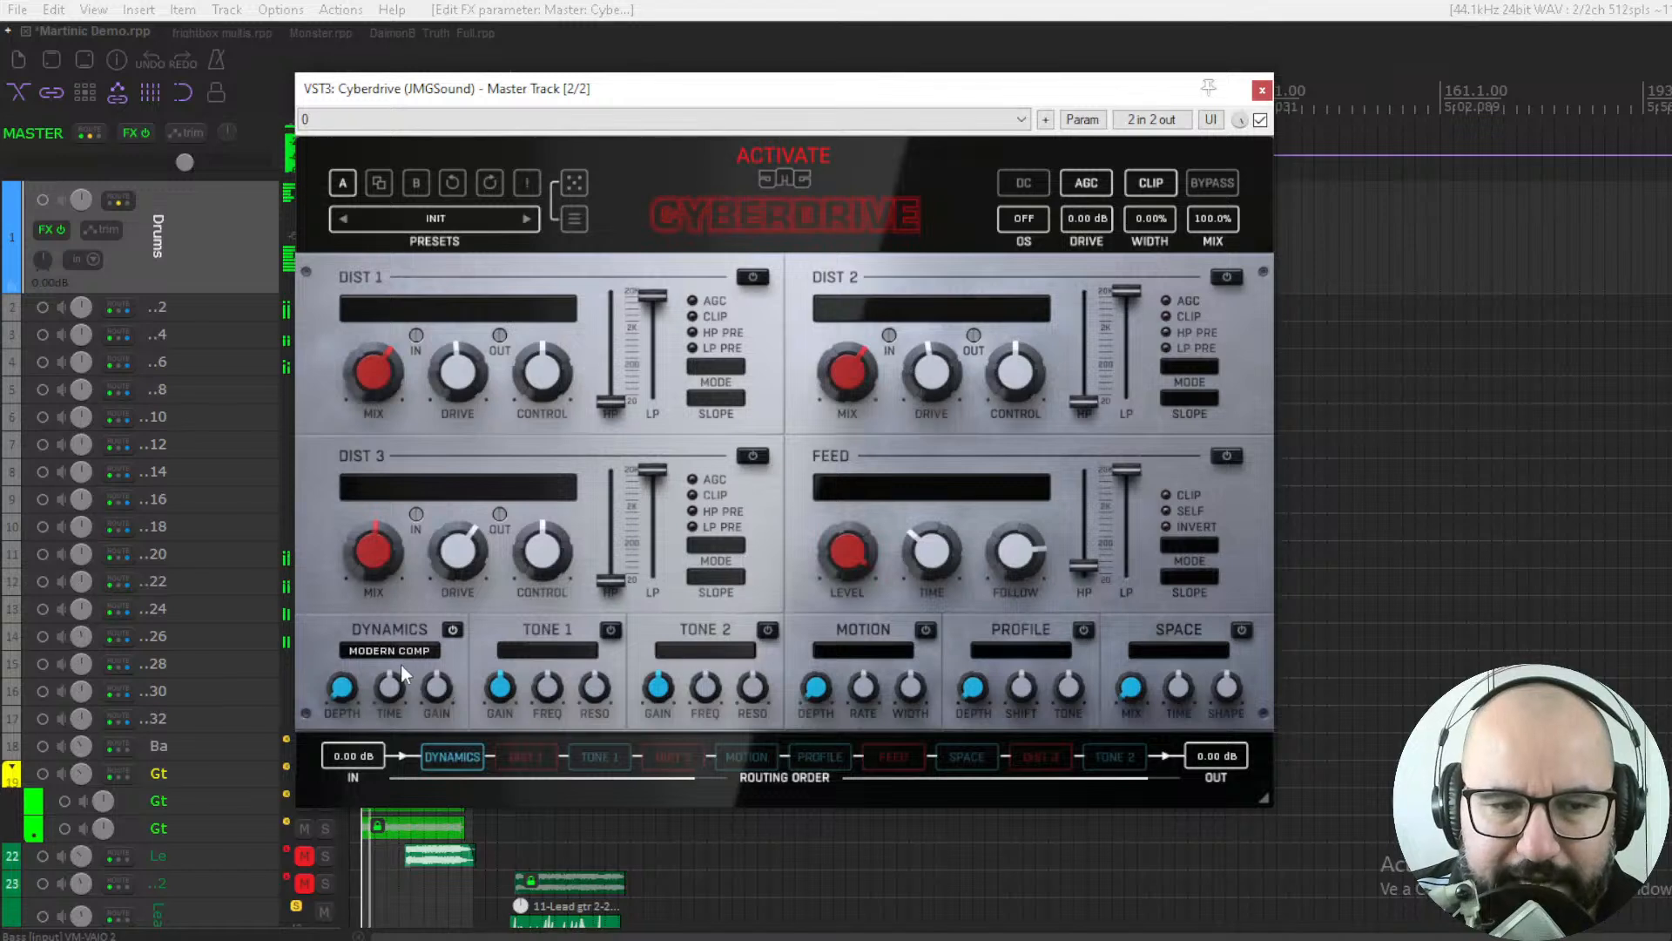
{"action": "left_click_drag", "start_coordinate": [343, 687], "coordinate": [343, 578]}
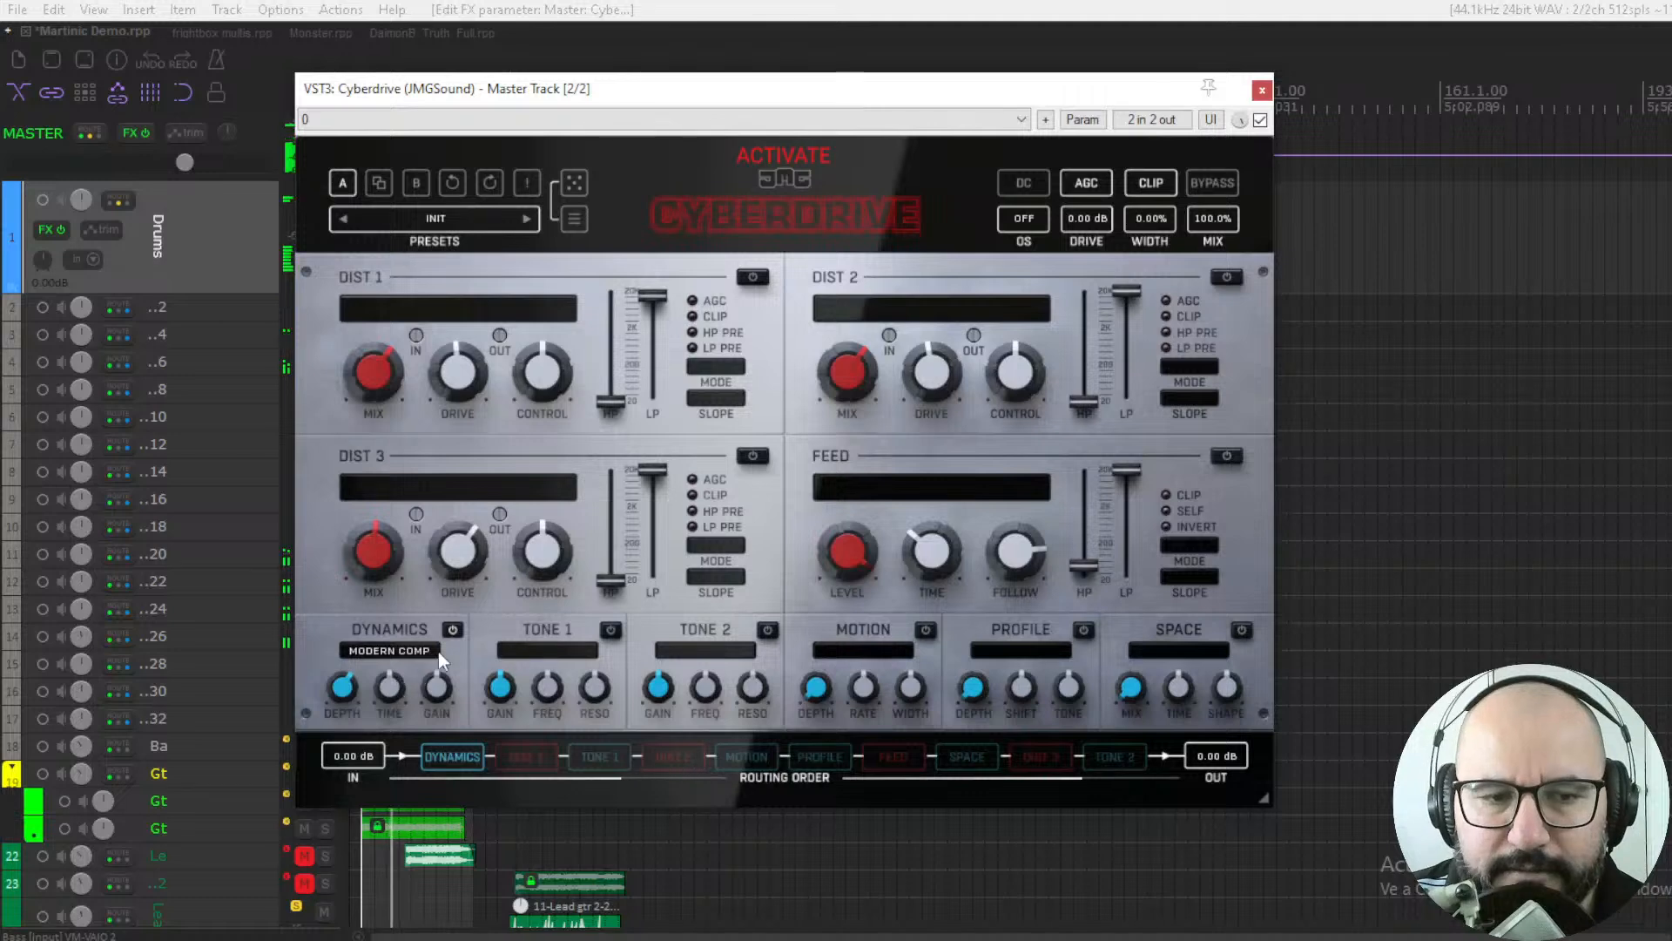
{"action": "left_click", "coordinate": [452, 631]}
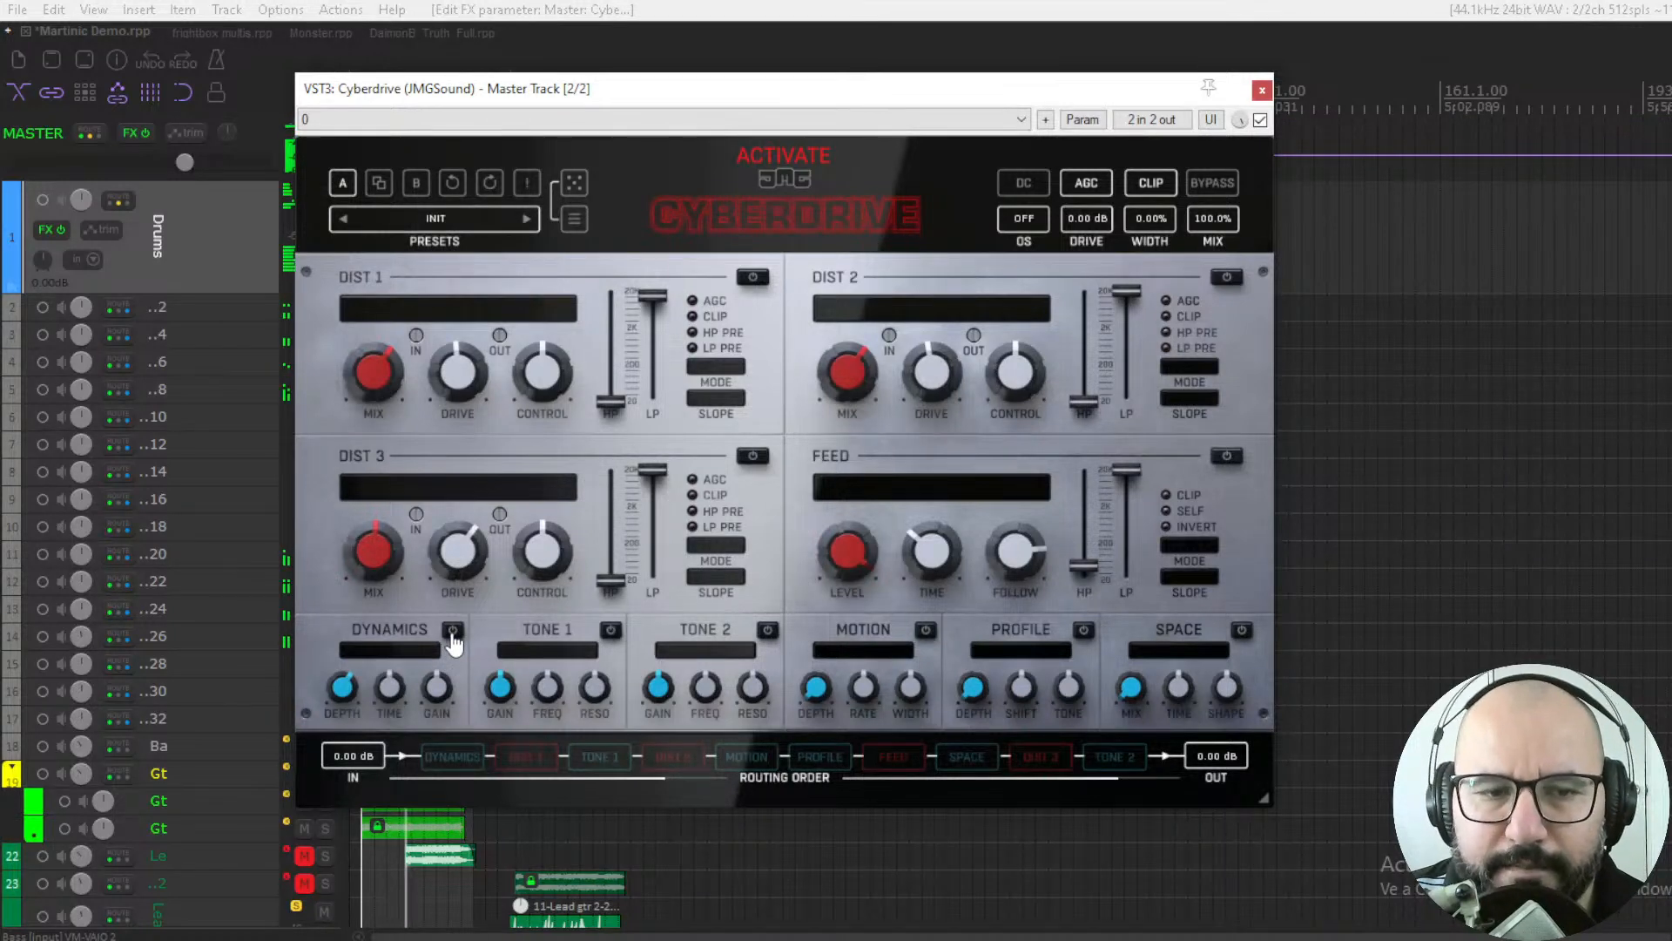
{"action": "left_click", "coordinate": [452, 634]}
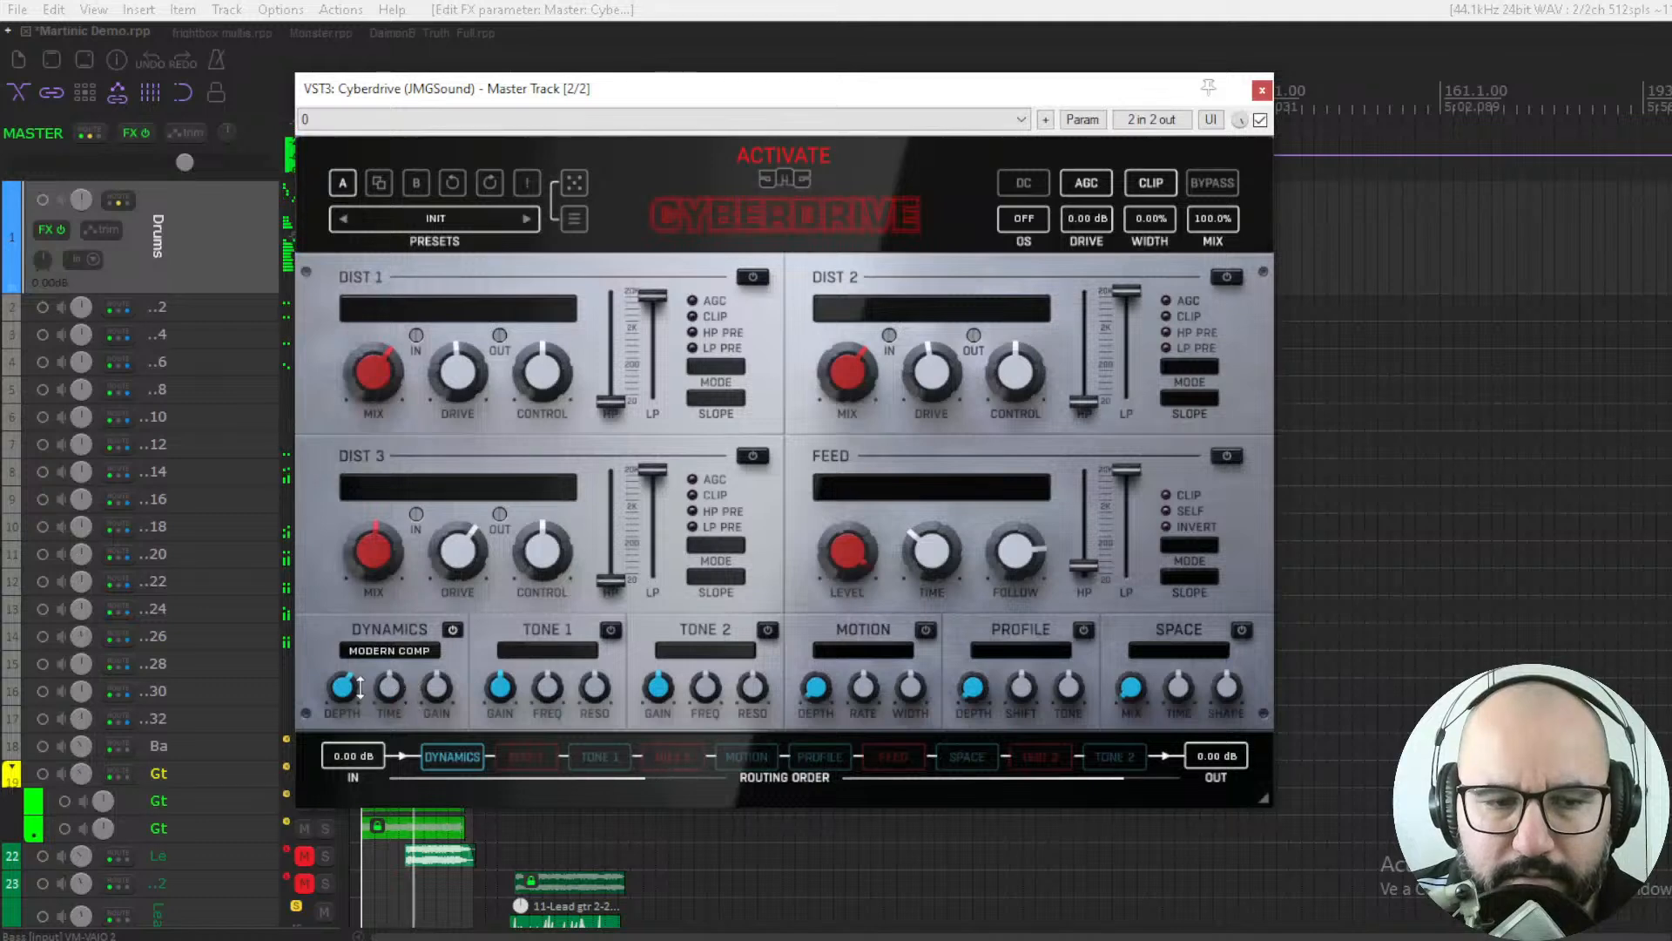
Step: Audition Classic Comp at about 80% depth and Transient at about 60% depth in the Dynamics module
{"action": "left_click", "coordinate": [385, 653]}
{"action": "left_click", "coordinate": [403, 689]}
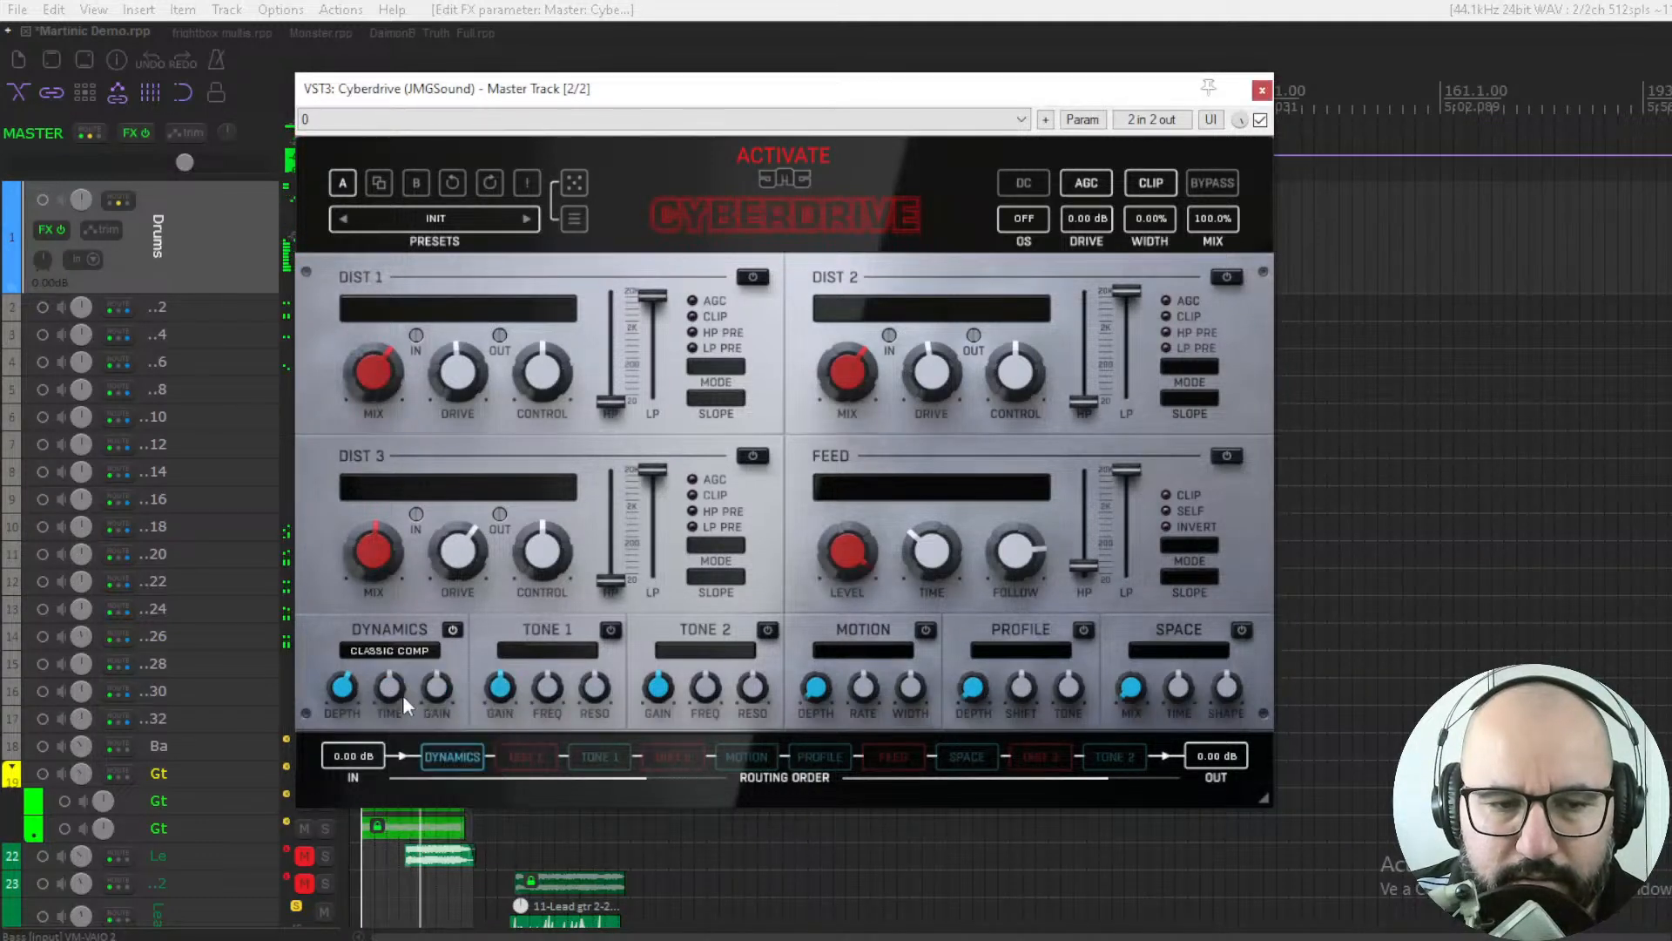
{"action": "left_click_drag", "start_coordinate": [350, 688], "coordinate": [350, 640]}
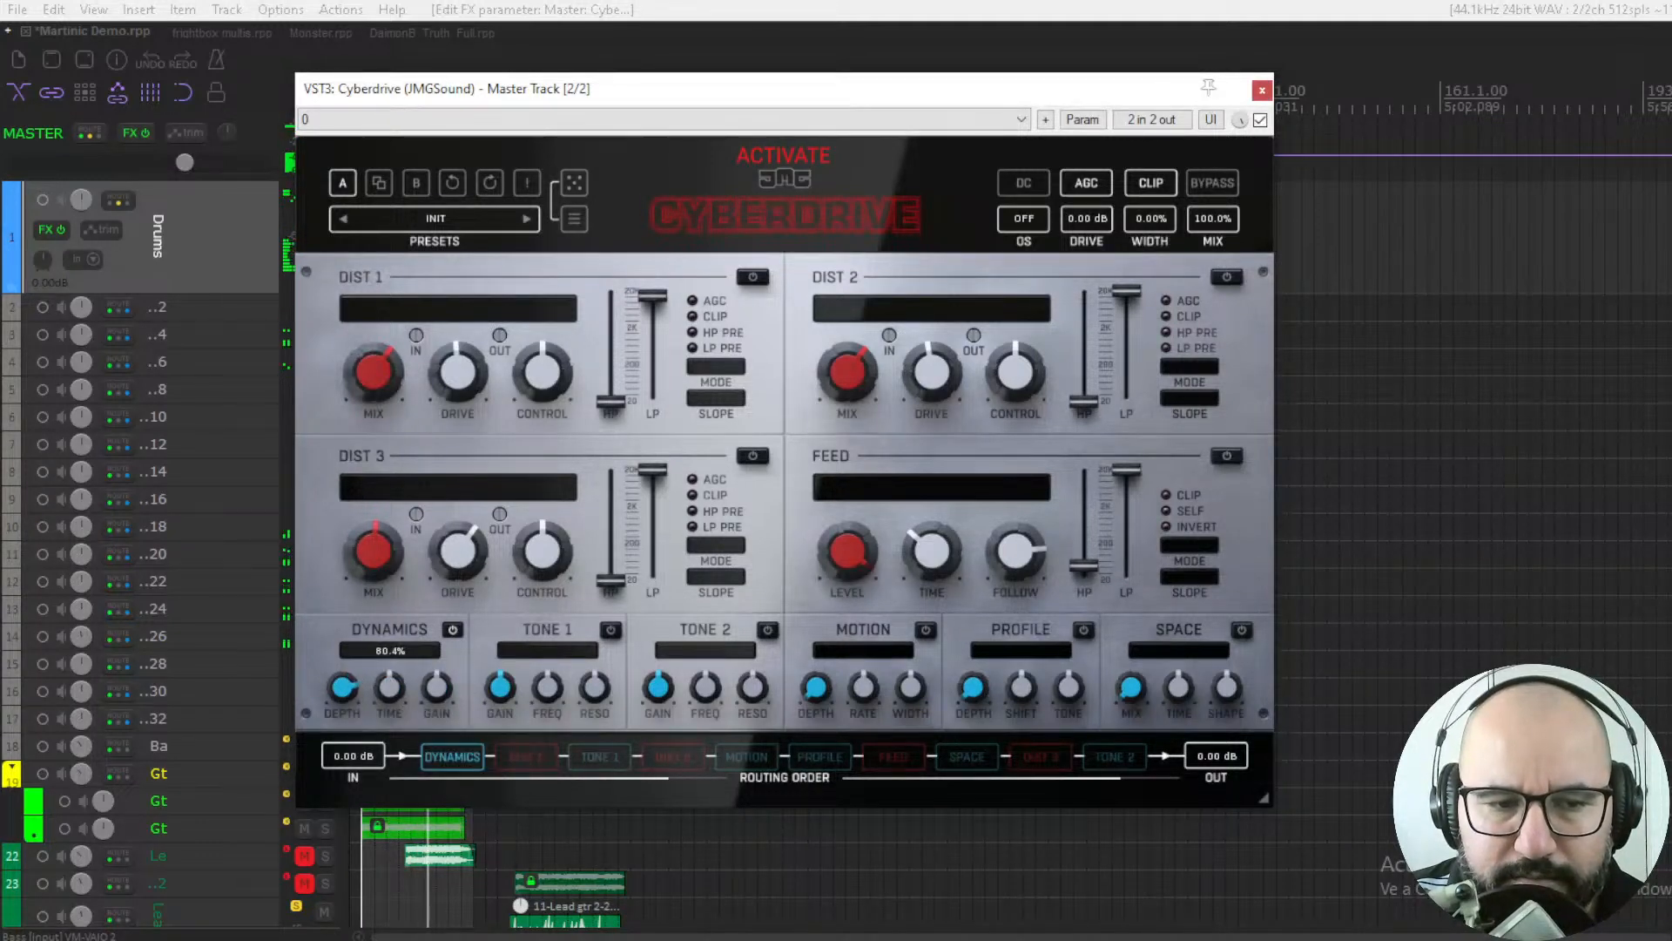
{"action": "left_click", "coordinate": [389, 651]}
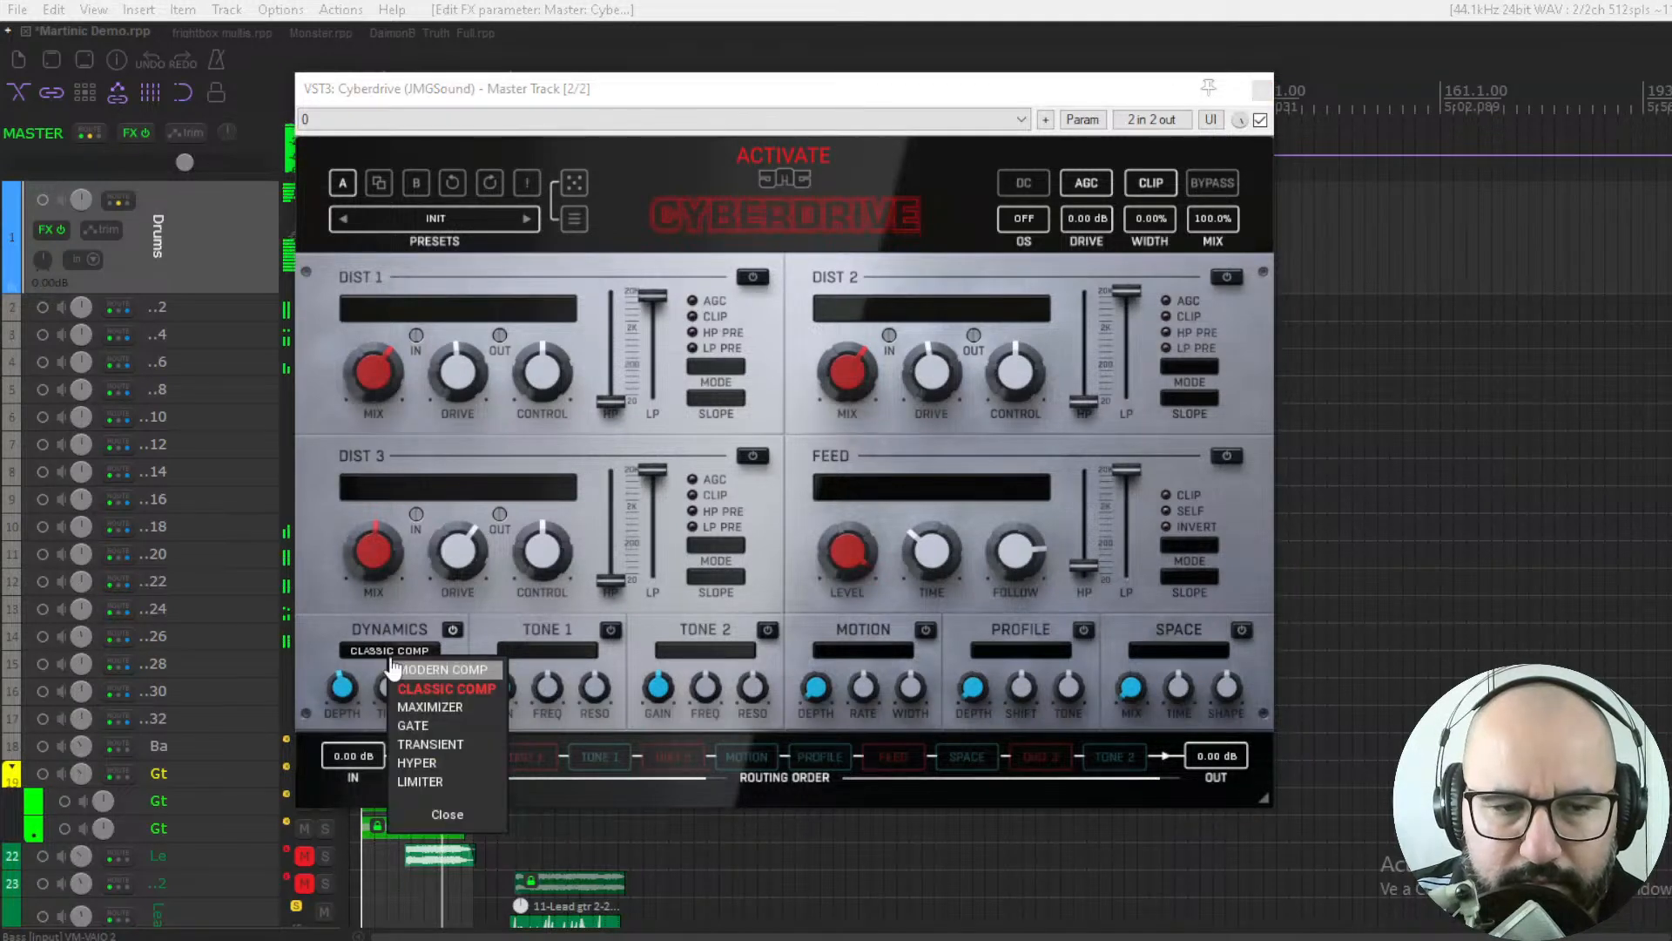
{"action": "left_click", "coordinate": [423, 746]}
{"action": "left_click_drag", "start_coordinate": [342, 688], "coordinate": [342, 676]}
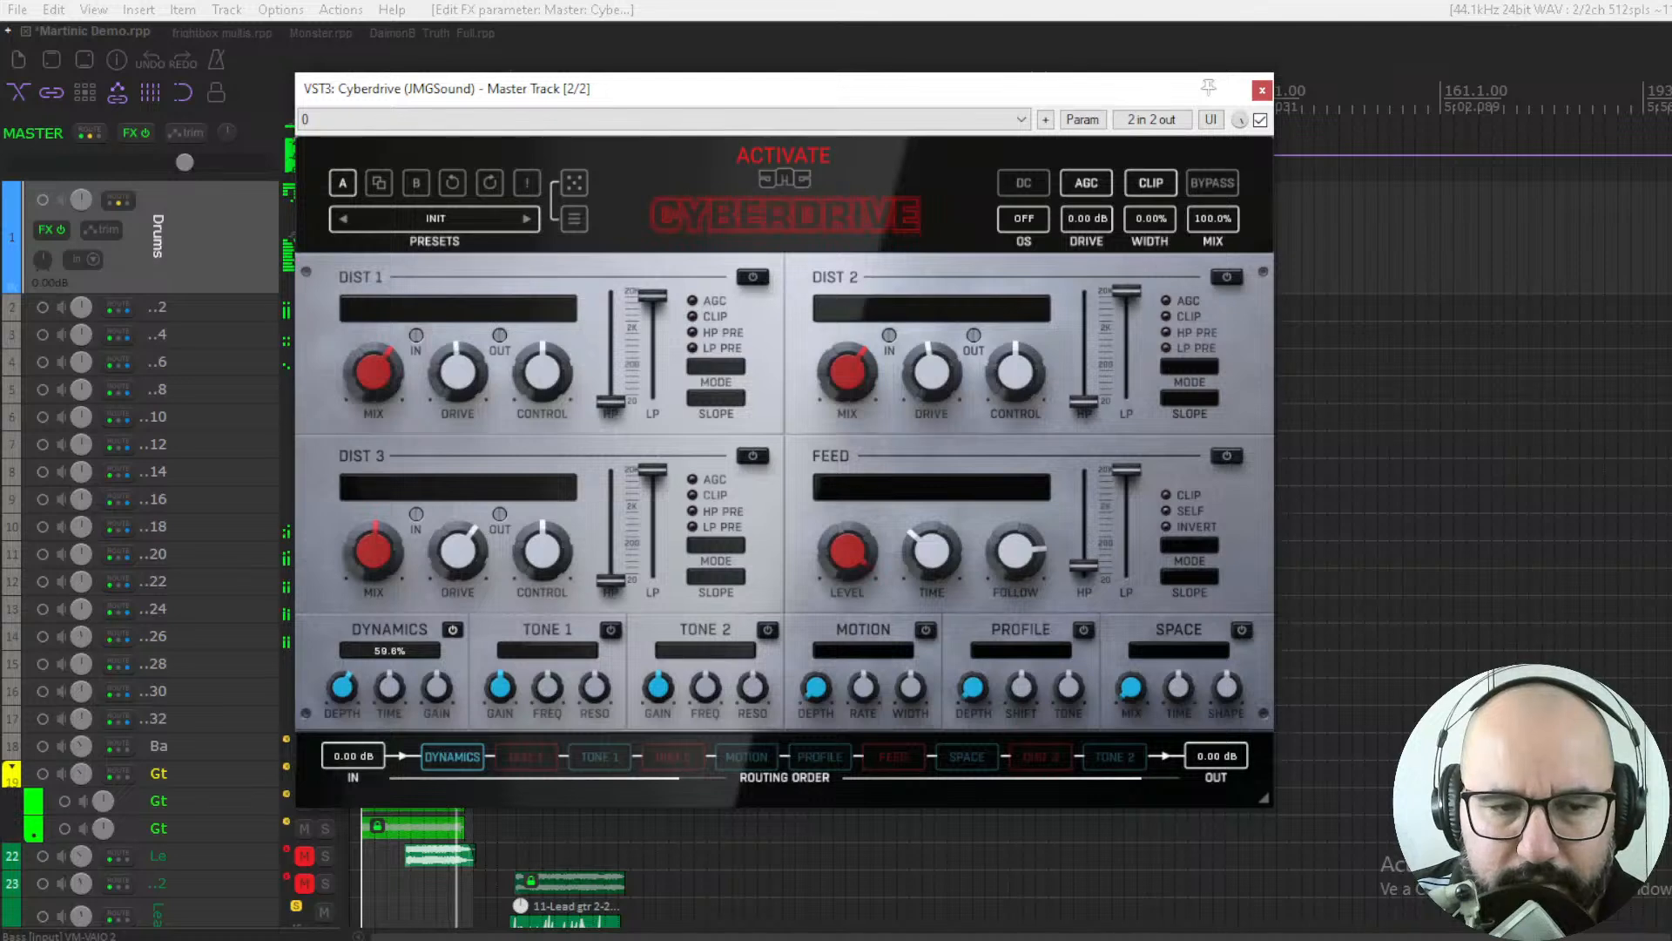
Step: Audition the Hyper mode in the Dynamics module and switch the module off
{"action": "left_click", "coordinate": [388, 648]}
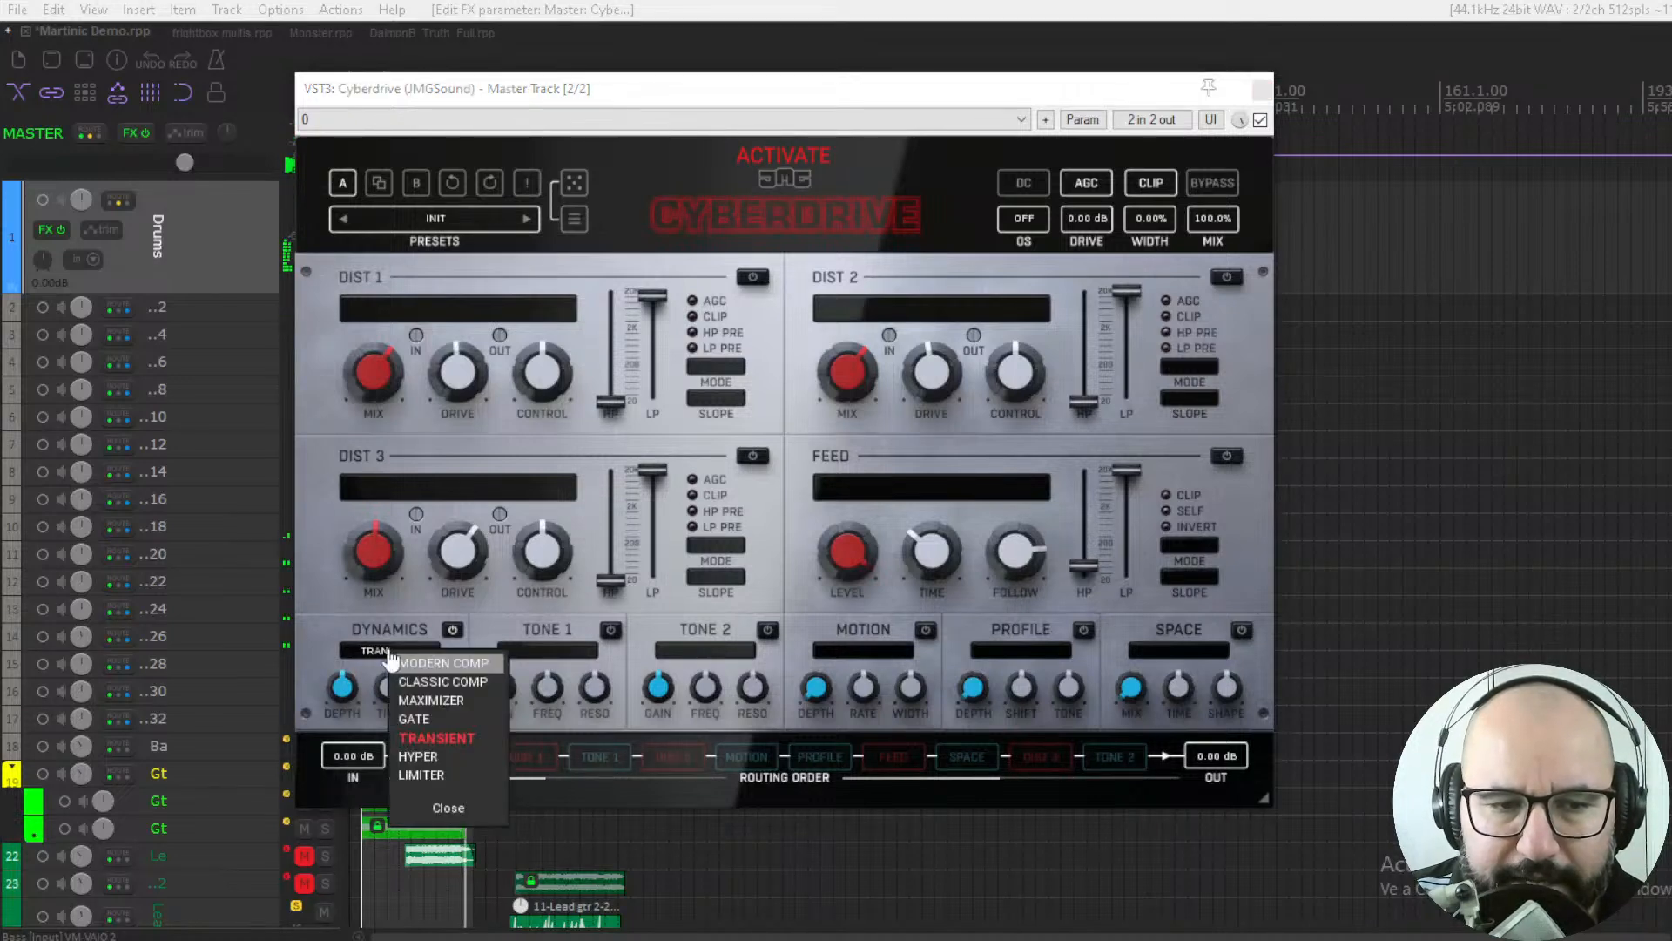
{"action": "left_click", "coordinate": [418, 756]}
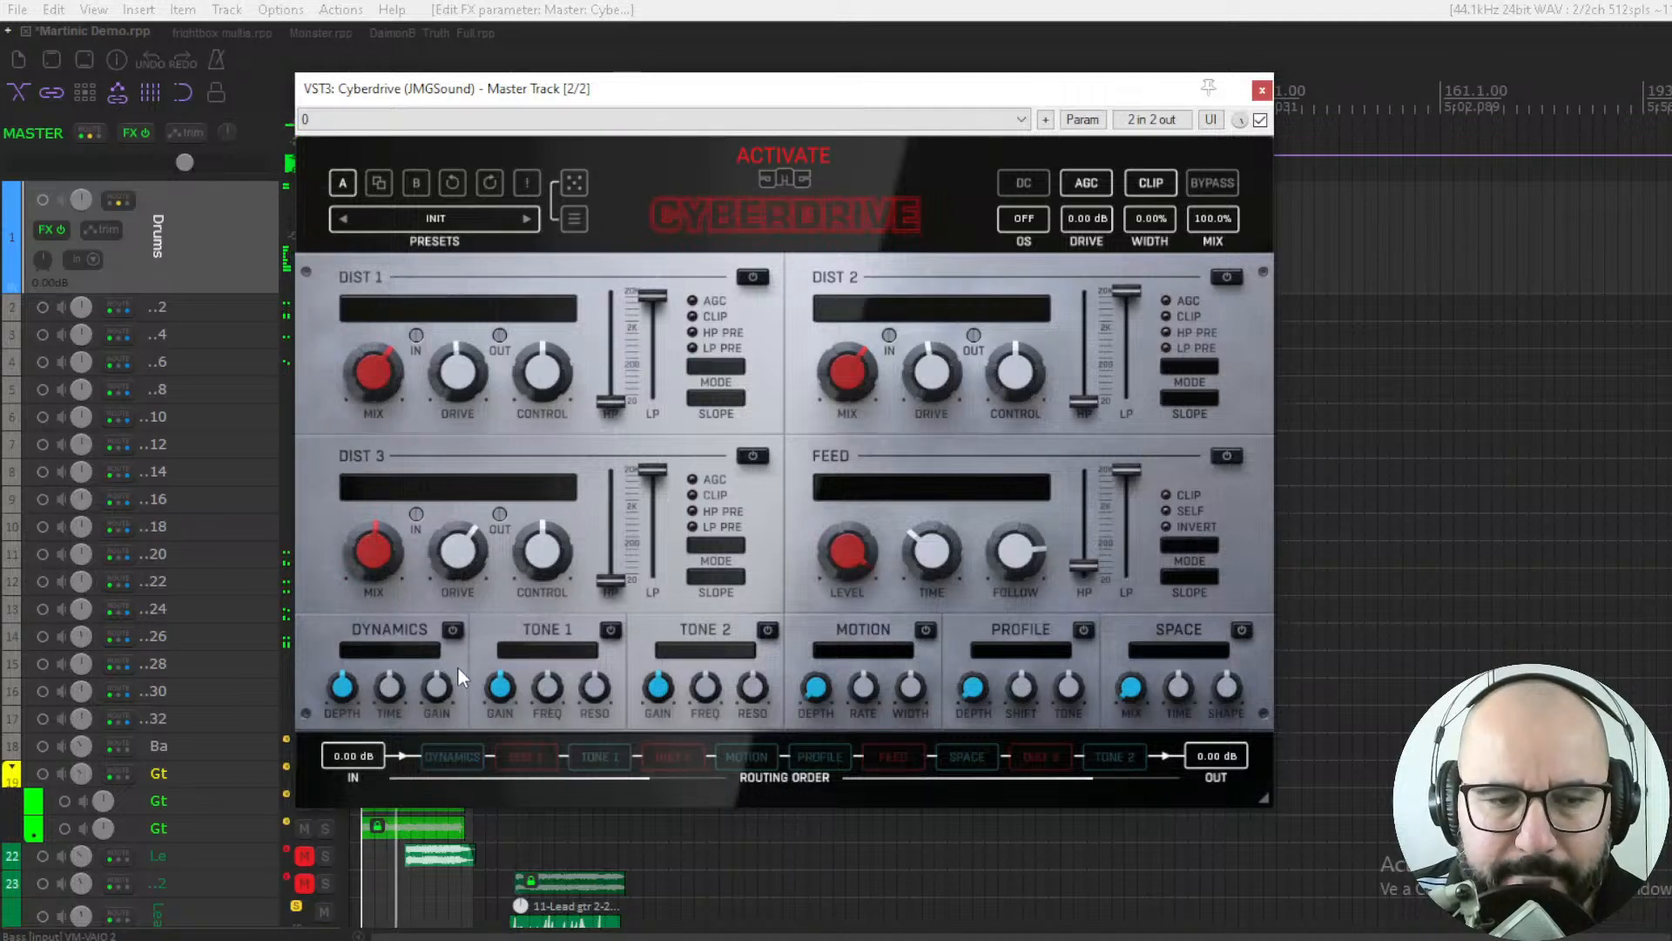
{"action": "left_click", "coordinate": [453, 630]}
Step: Enable the Tone 1 module, set it to Low Shelf, and raise its gain
{"action": "left_click", "coordinate": [610, 630]}
{"action": "left_click", "coordinate": [595, 651]}
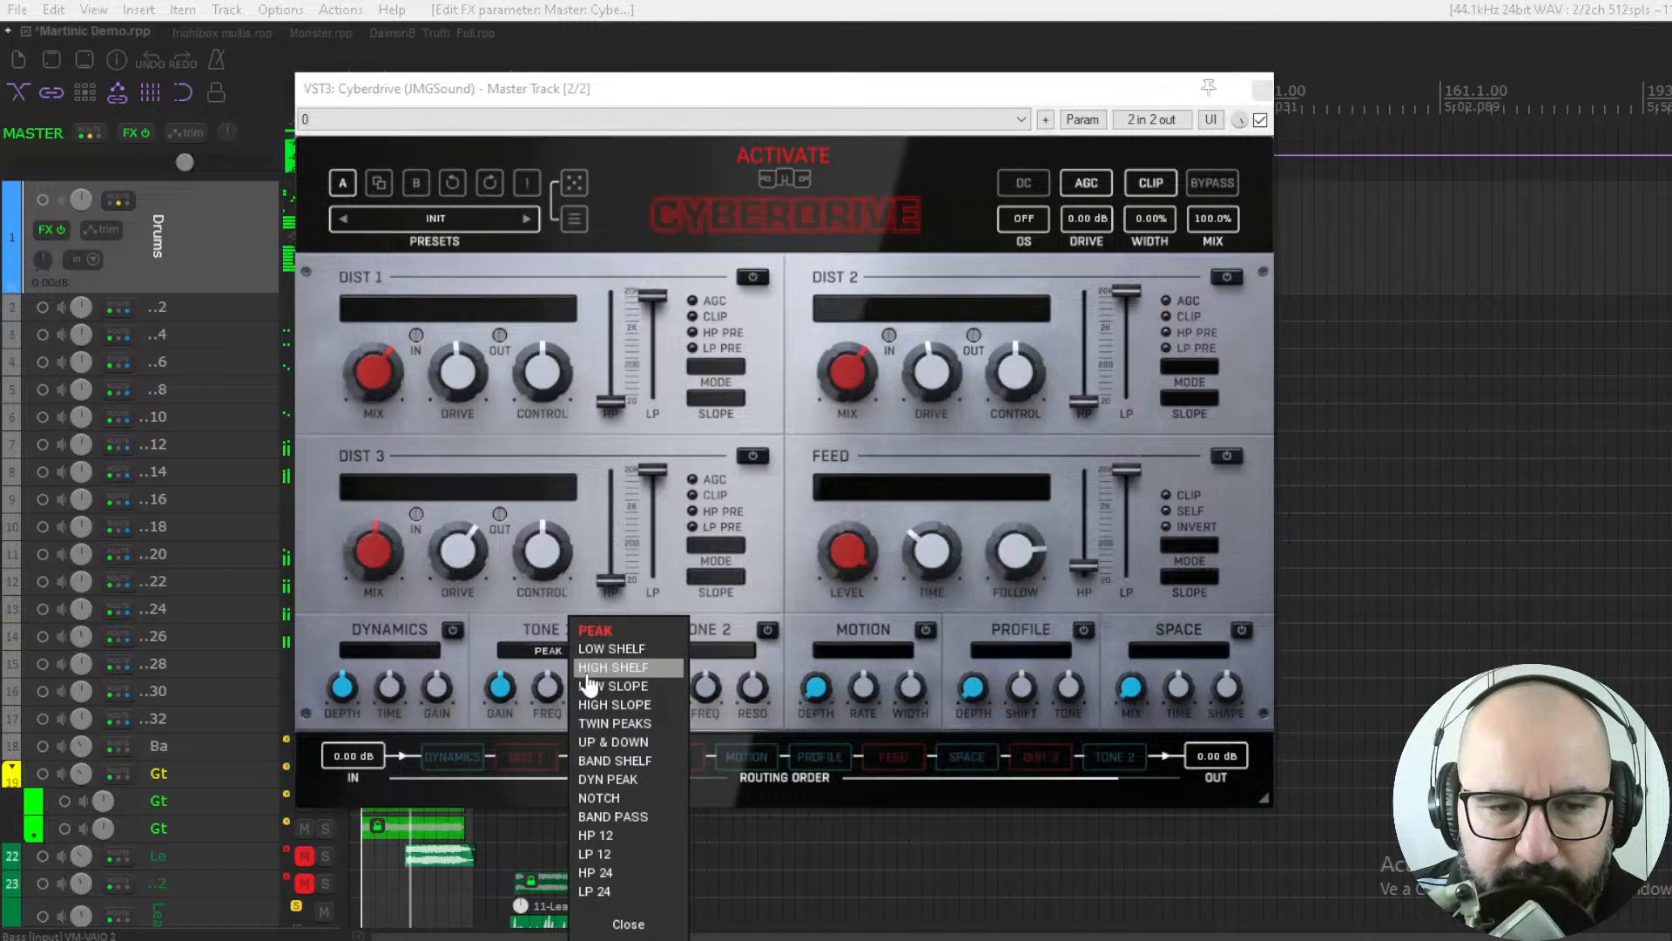
{"action": "left_click", "coordinate": [599, 646]}
{"action": "mouse_move", "coordinate": [501, 688]}
{"action": "left_mouse_down"}
{"action": "mouse_move", "coordinate": [501, 644]}
{"action": "mouse_move", "coordinate": [500, 677]}
{"action": "left_mouse_up"}
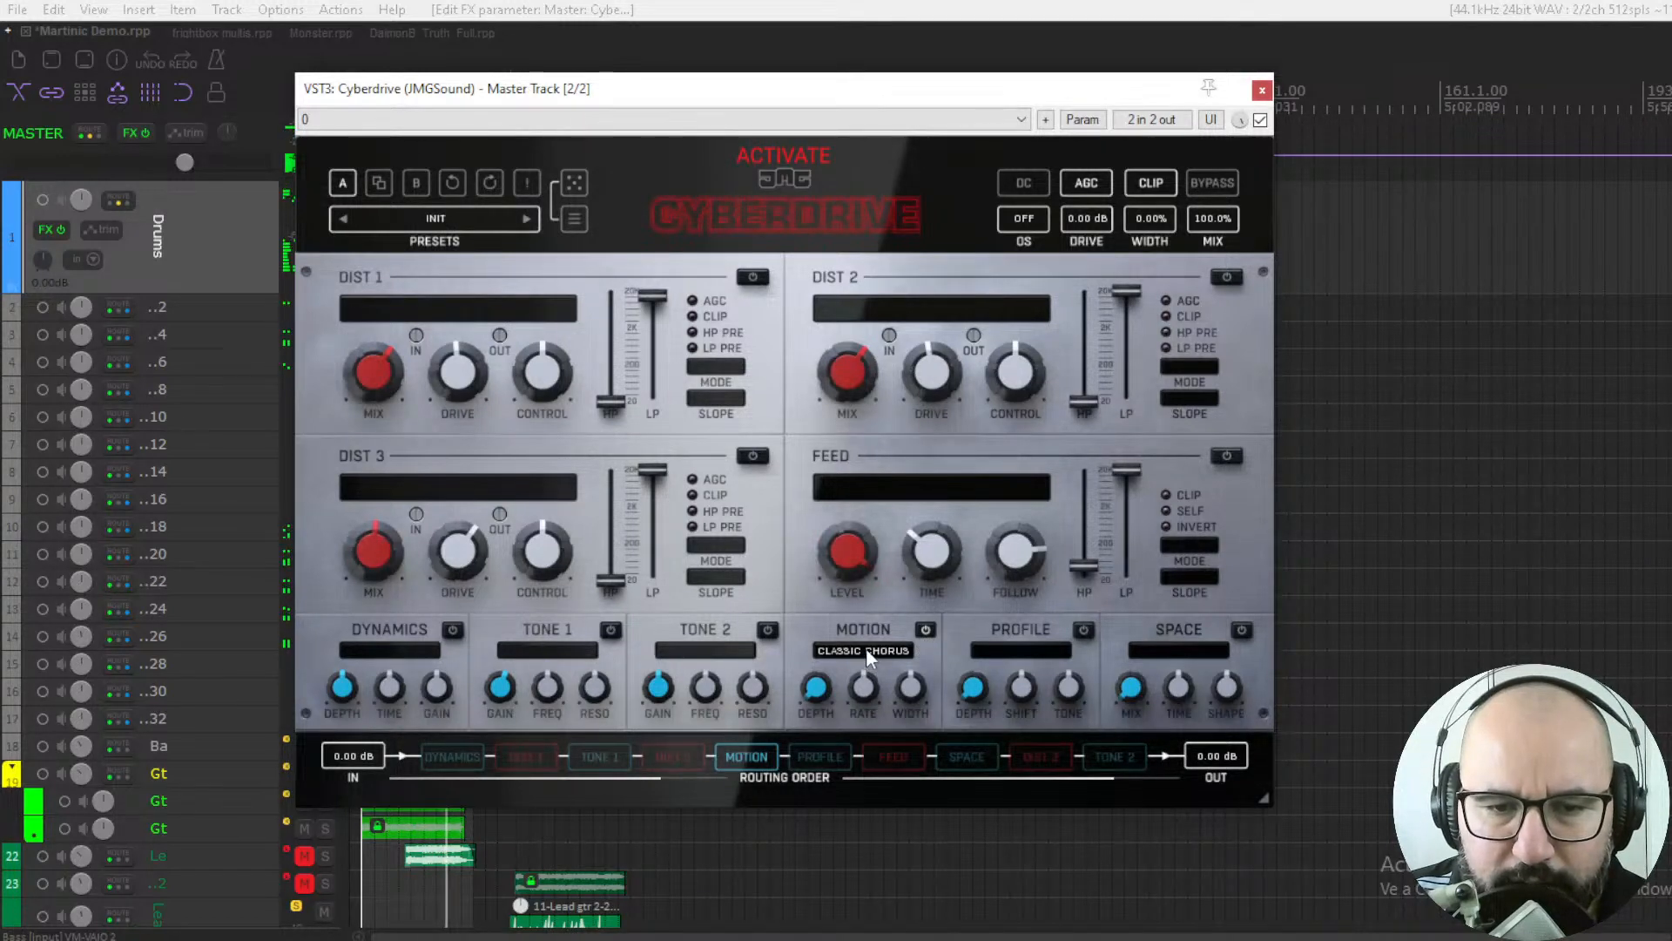
Step: Audition Classic Chorus at about 64% depth with more width, and Tremolo Sync at a 1/8 T rate, in the Motion module
{"action": "left_click_drag", "start_coordinate": [816, 688], "coordinate": [816, 614]}
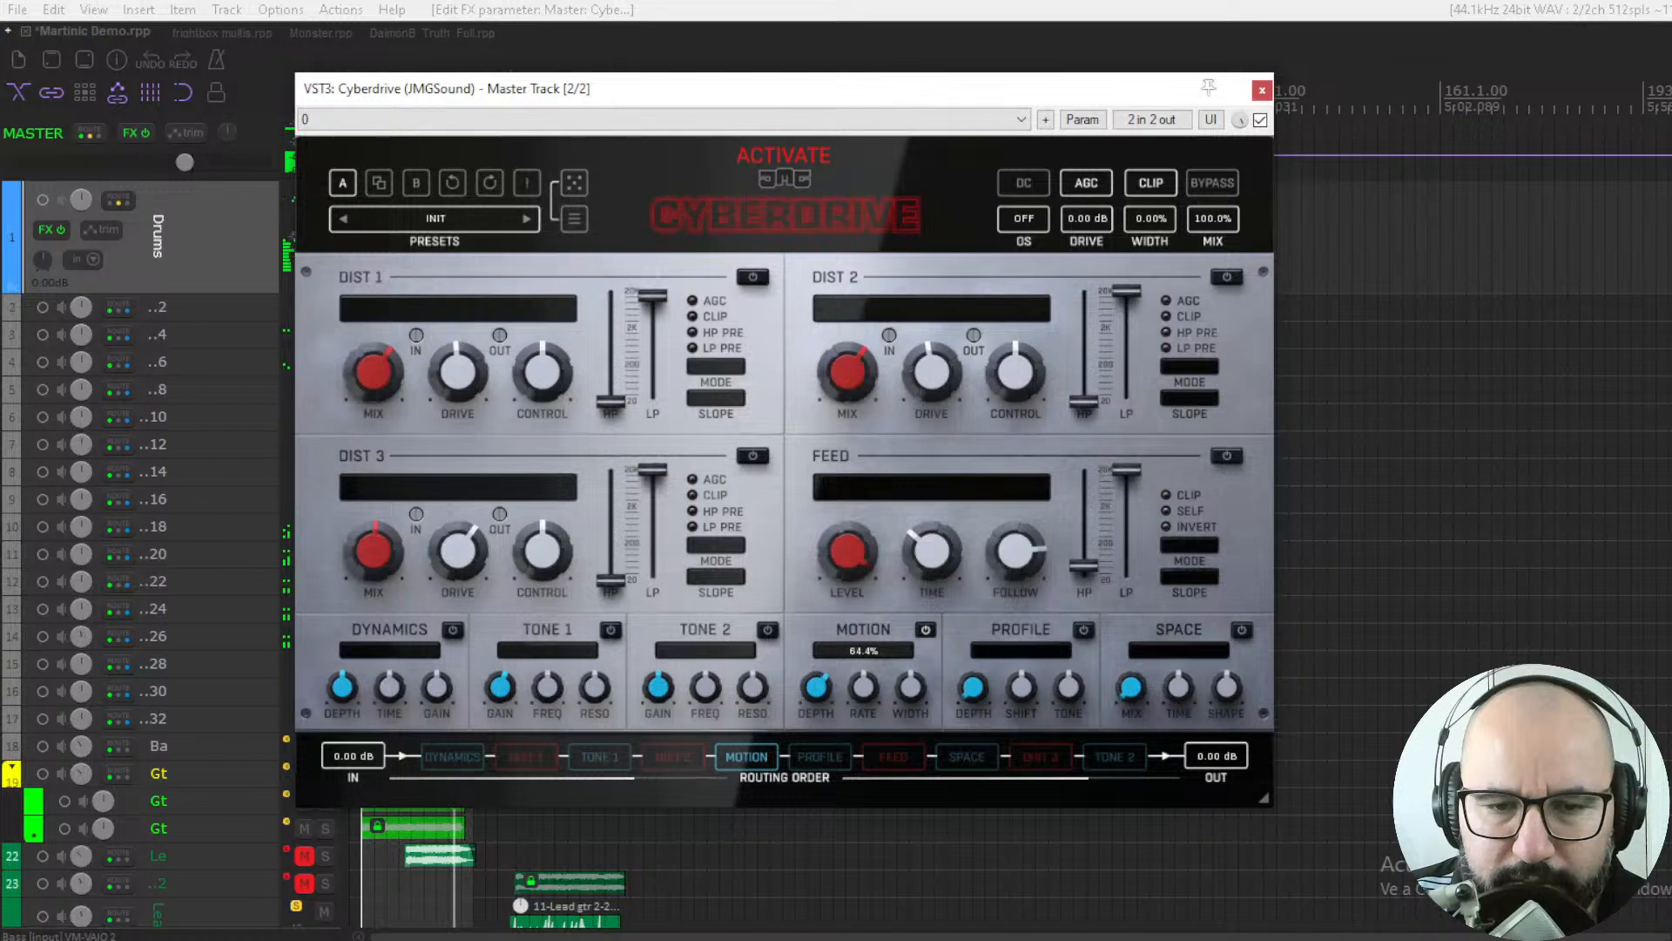
{"action": "left_click_drag", "start_coordinate": [910, 687], "coordinate": [910, 649]}
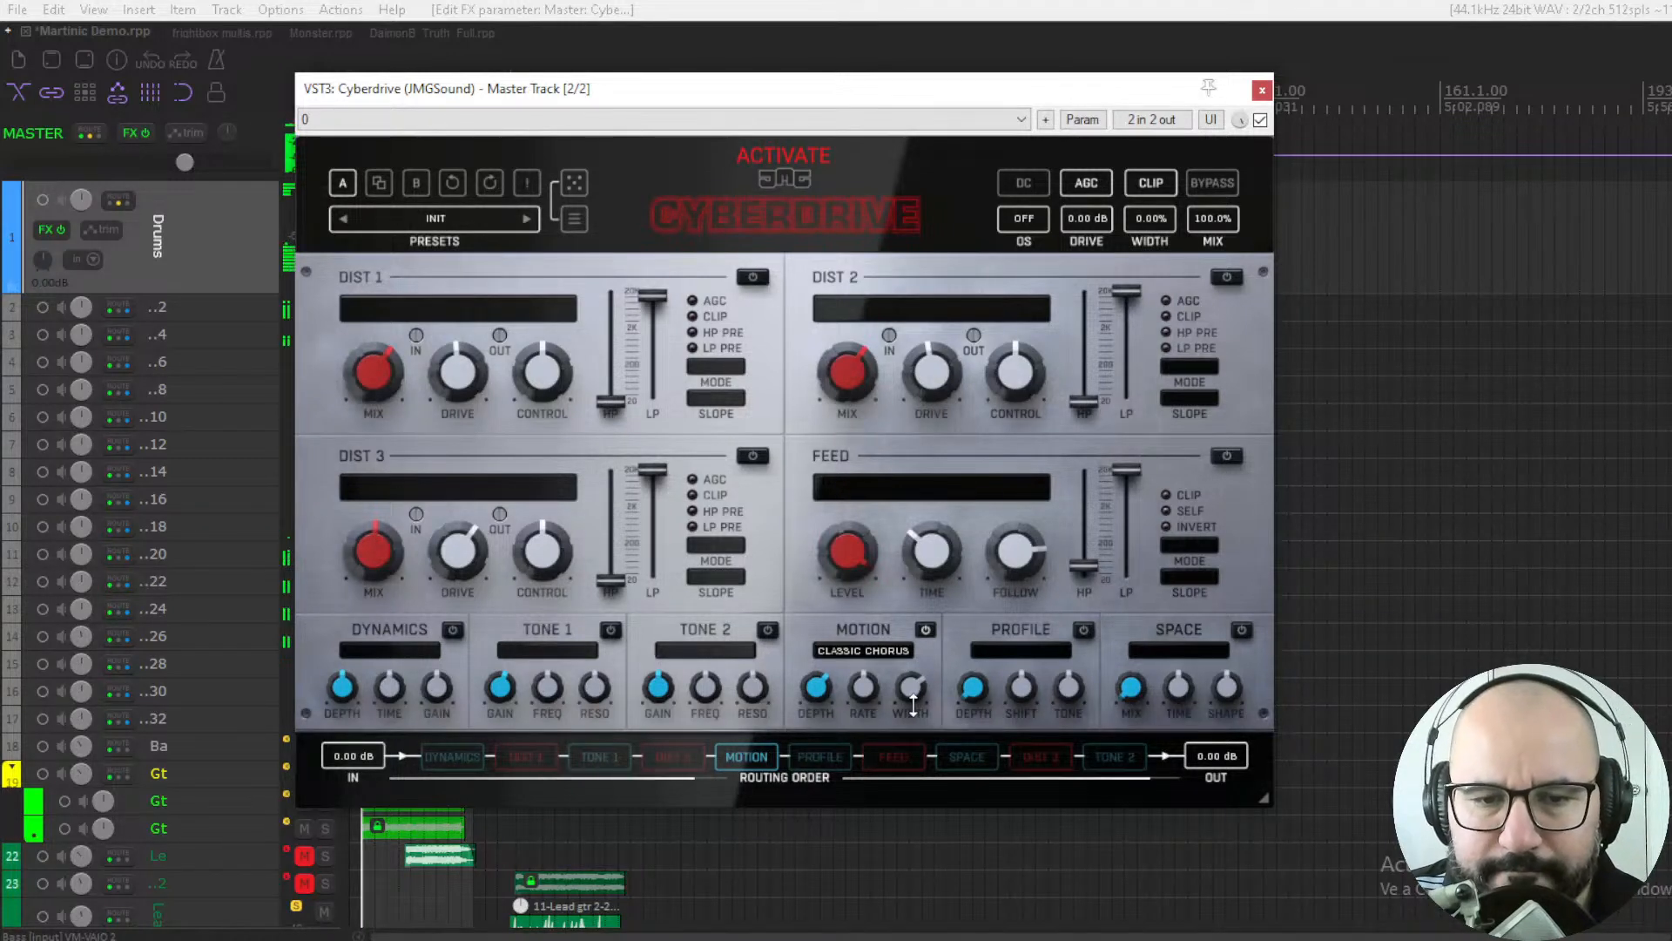
{"action": "left_click", "coordinate": [880, 650]}
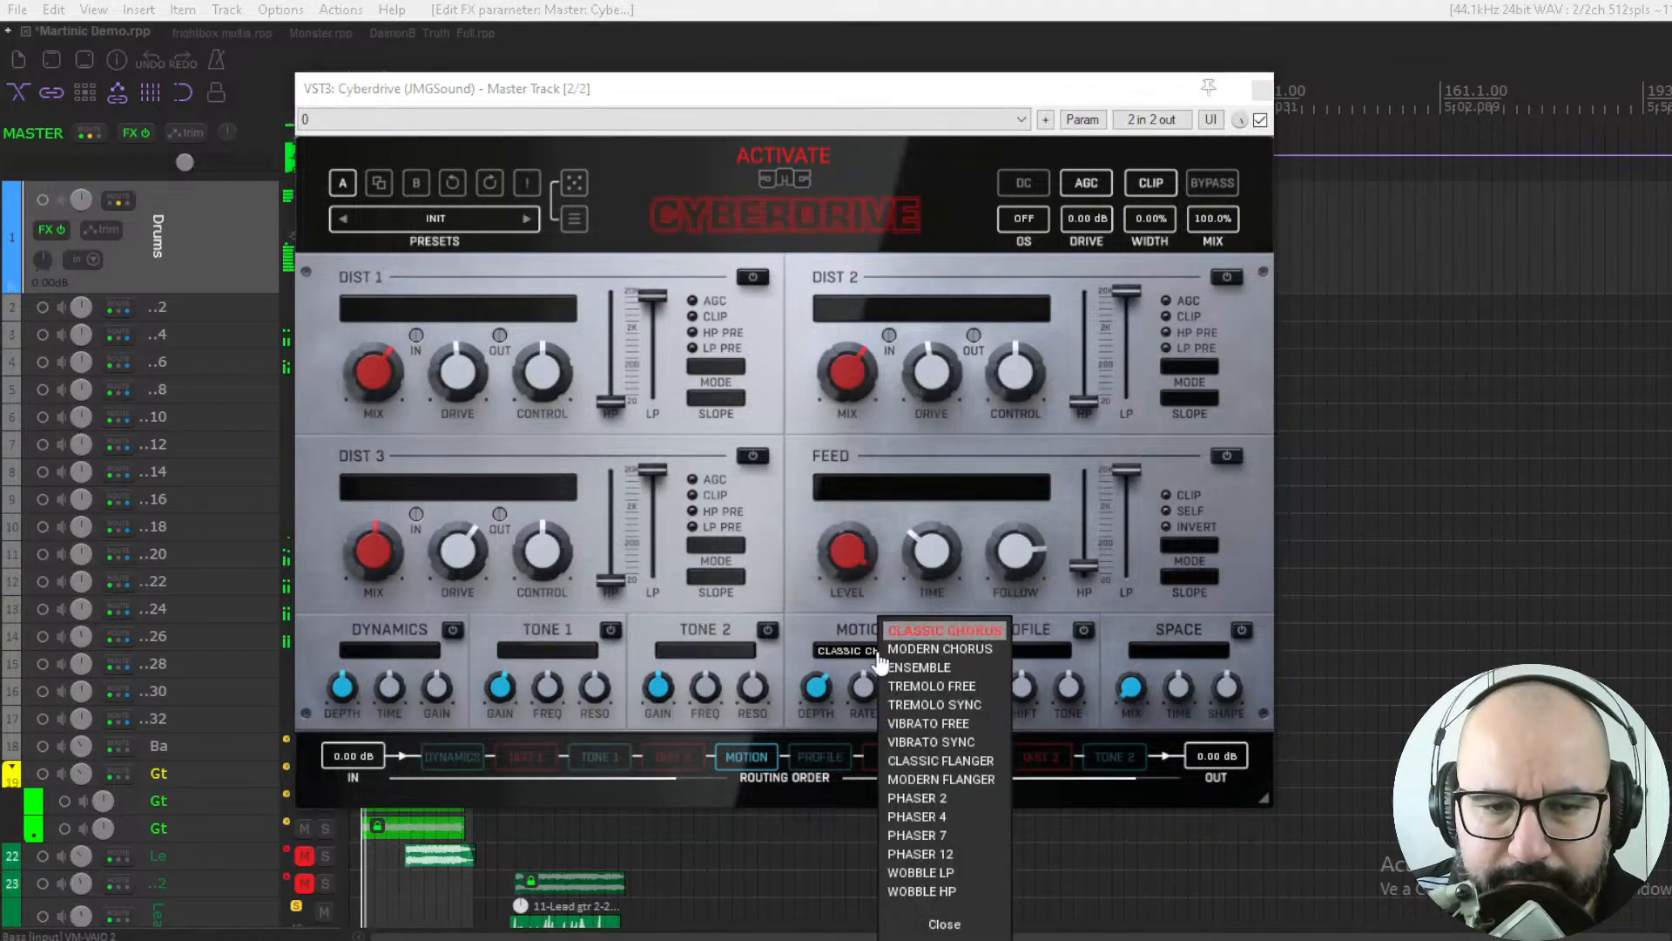
{"action": "left_click", "coordinate": [902, 703]}
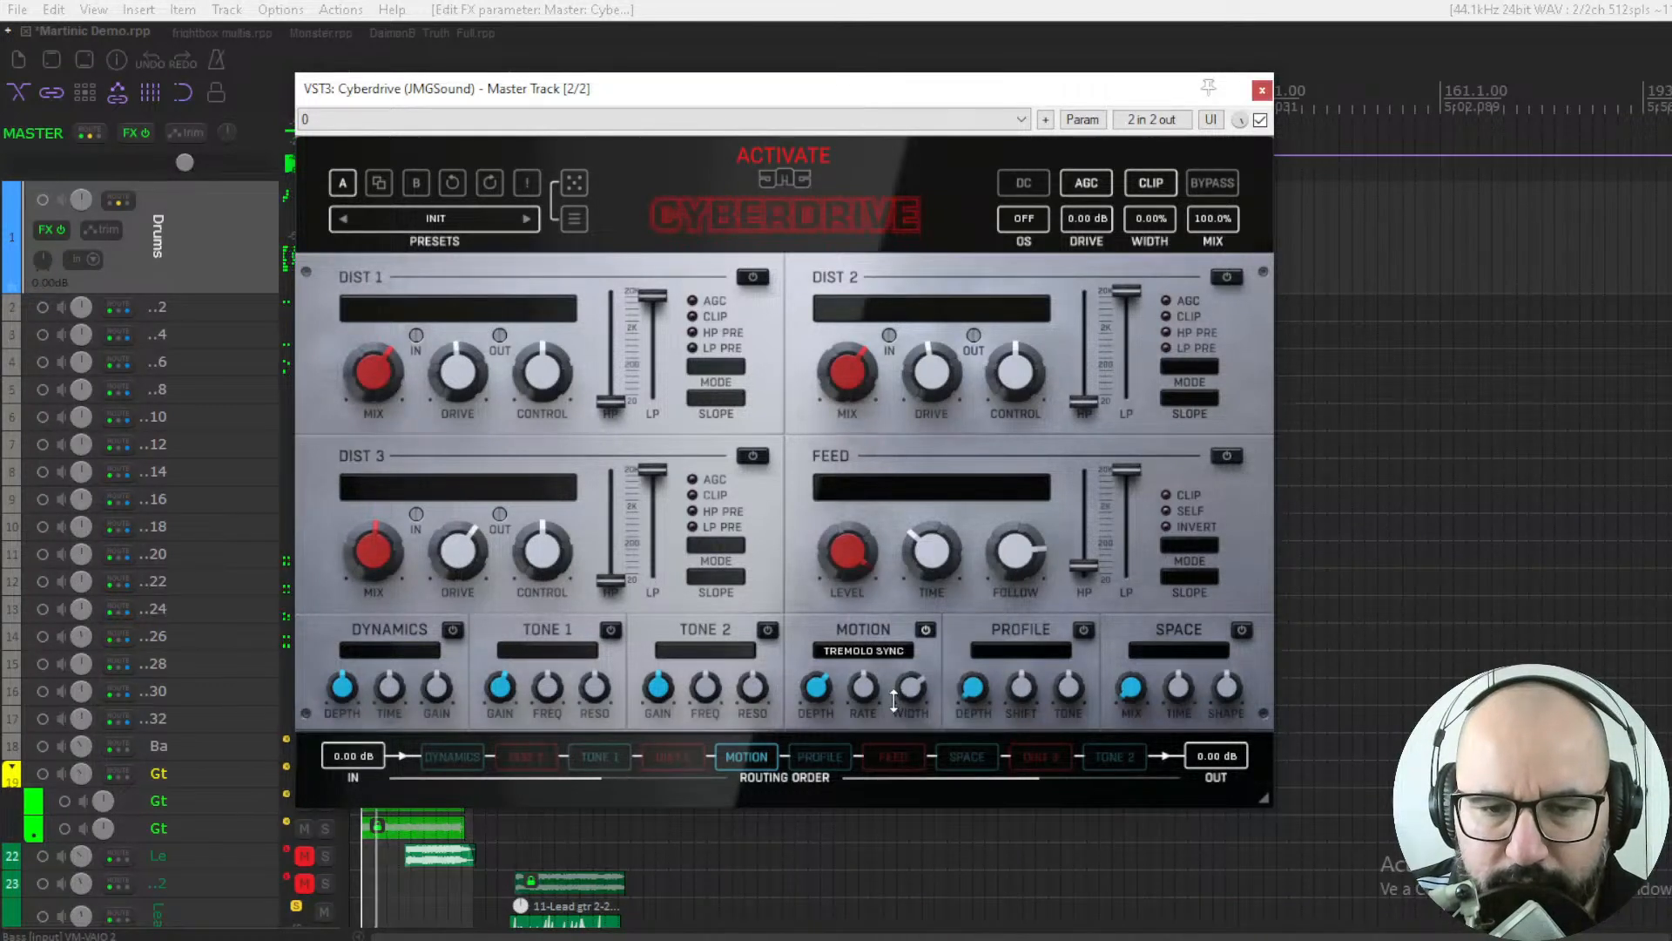
{"action": "left_click_drag", "start_coordinate": [863, 690], "coordinate": [863, 654]}
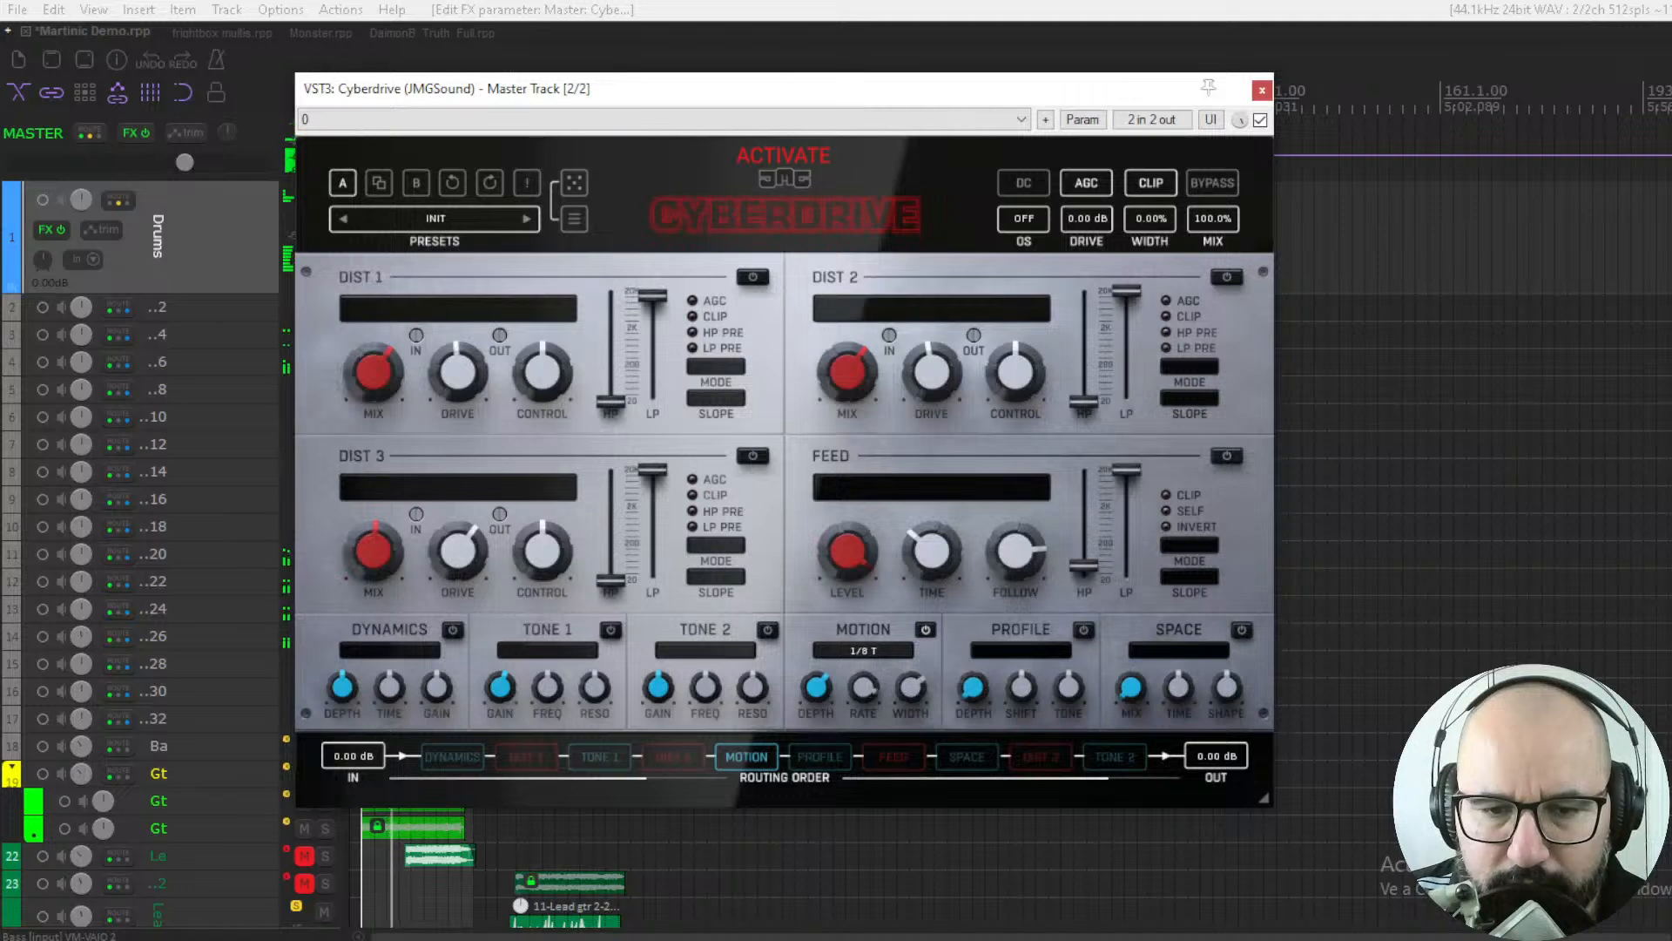
Step: Set the Motion module to Vibrato Sync and adjust its depth
{"action": "left_click", "coordinate": [869, 657]}
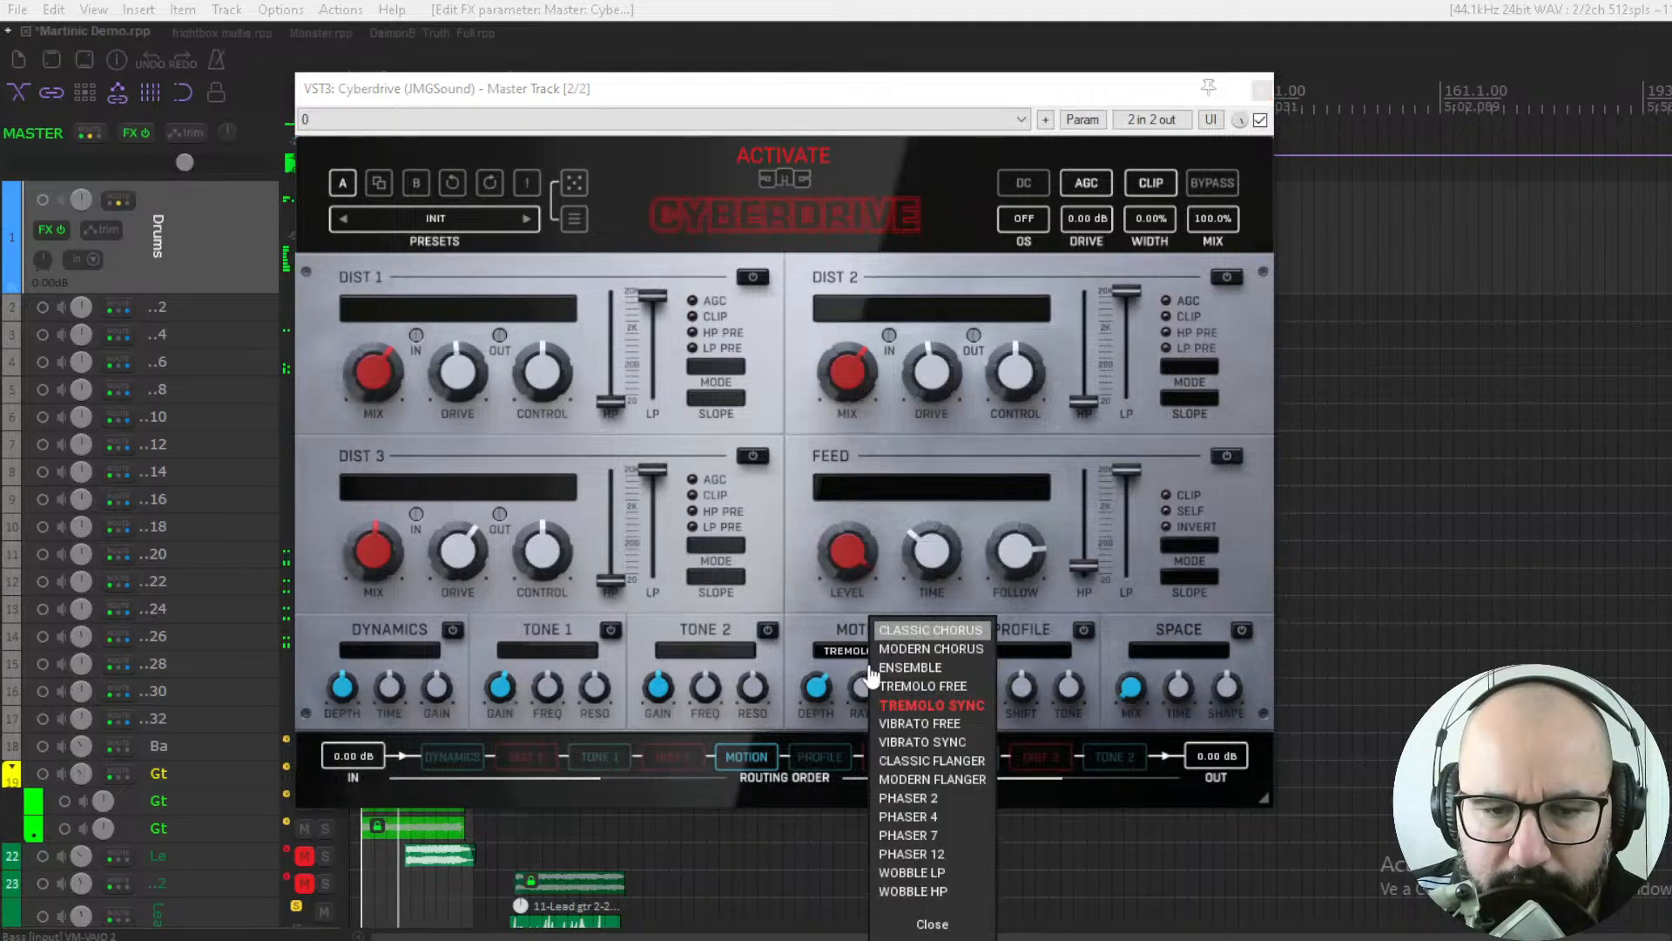
{"action": "left_click", "coordinate": [891, 740]}
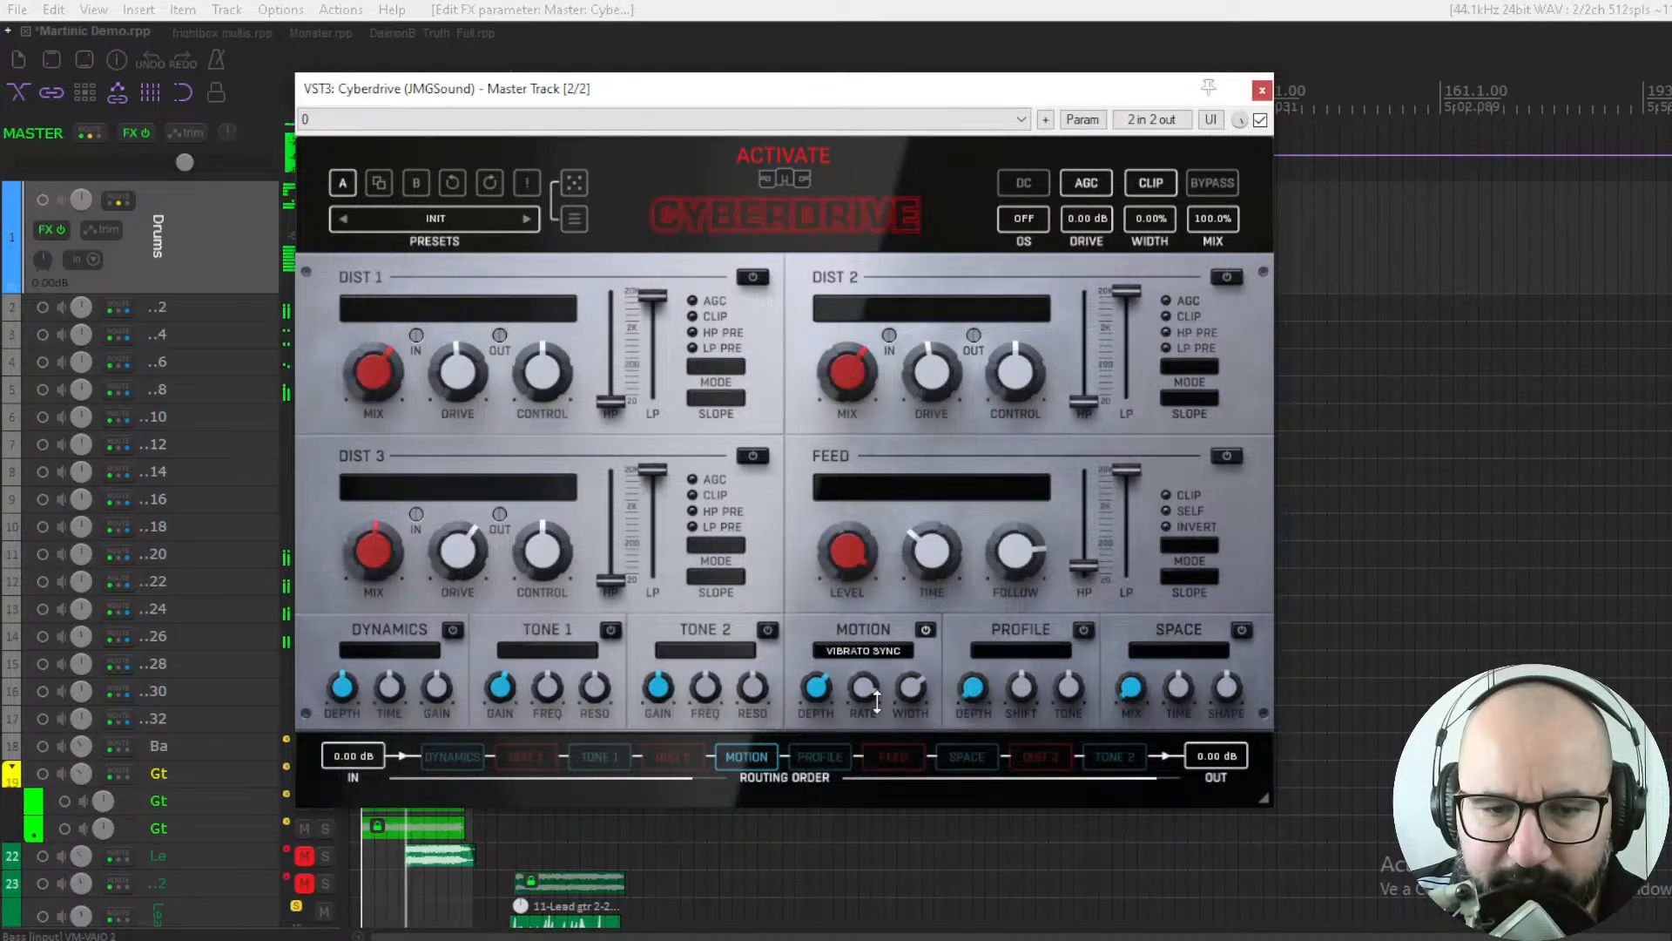
{"action": "left_click_drag", "start_coordinate": [824, 686], "coordinate": [825, 676]}
Step: Set the Motion module to Classic Flanger and adjust its depth, rate and width
{"action": "left_click", "coordinate": [871, 653]}
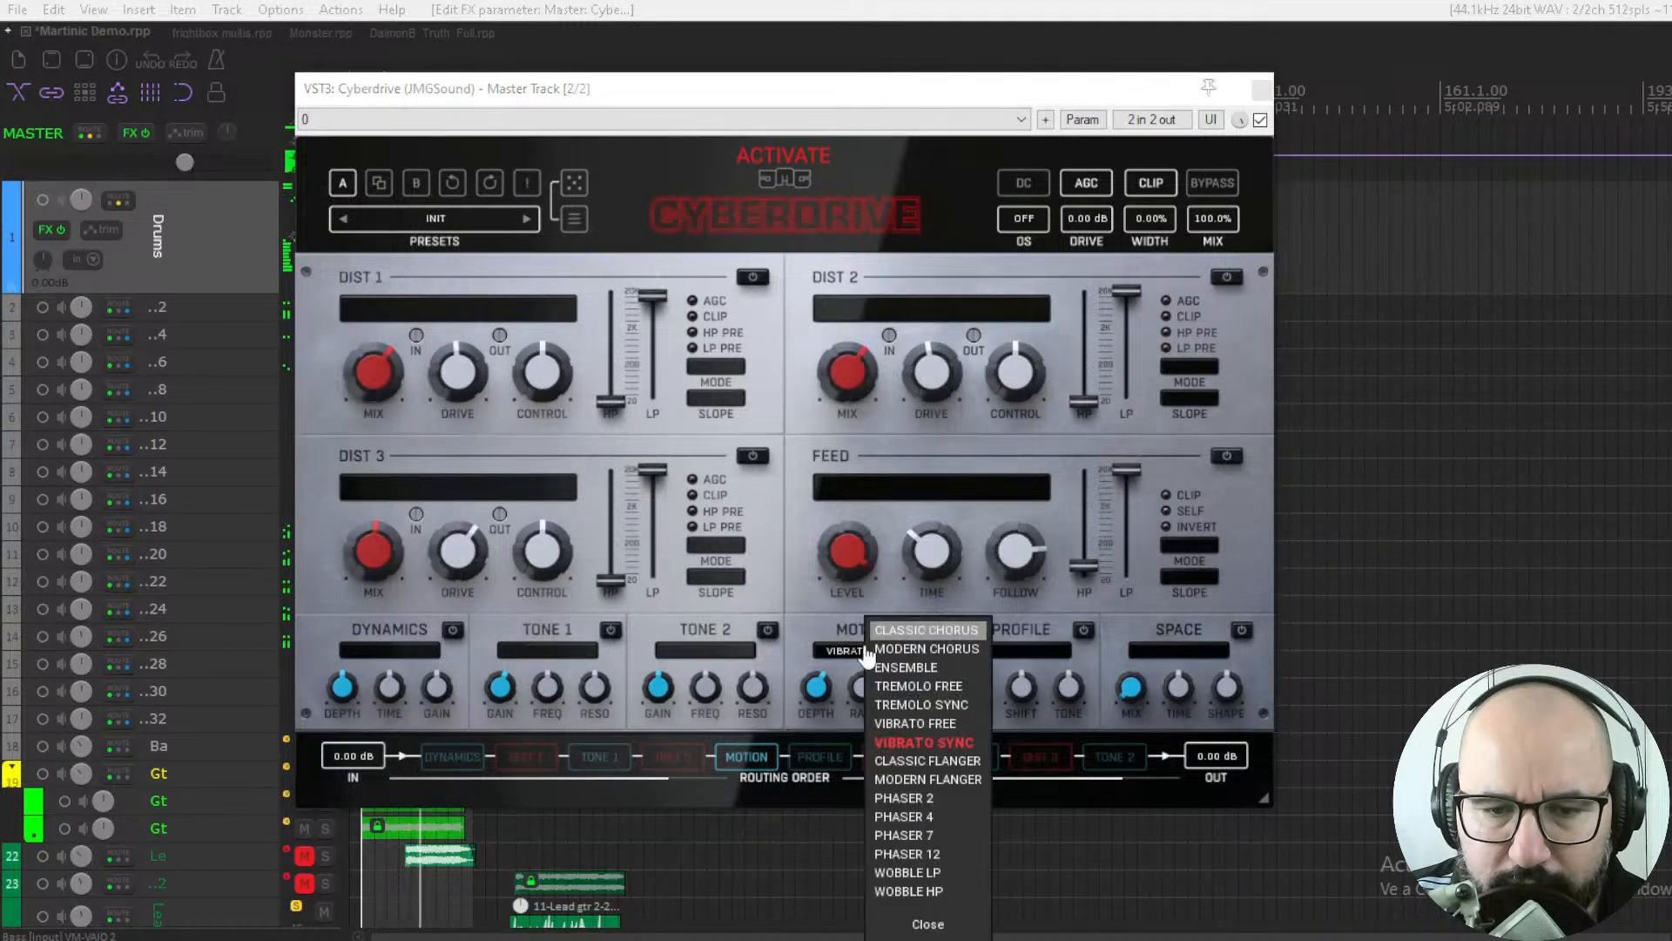
{"action": "left_click", "coordinate": [911, 759]}
{"action": "left_click", "coordinate": [865, 685]}
{"action": "left_click_drag", "start_coordinate": [826, 687], "coordinate": [825, 645]}
{"action": "left_click", "coordinate": [859, 683]}
{"action": "left_click_drag", "start_coordinate": [904, 680], "coordinate": [904, 676]}
Step: Set the Motion module to Phaser 2 and raise its rate and depth
{"action": "left_click", "coordinate": [869, 654]}
{"action": "left_click", "coordinate": [912, 788]}
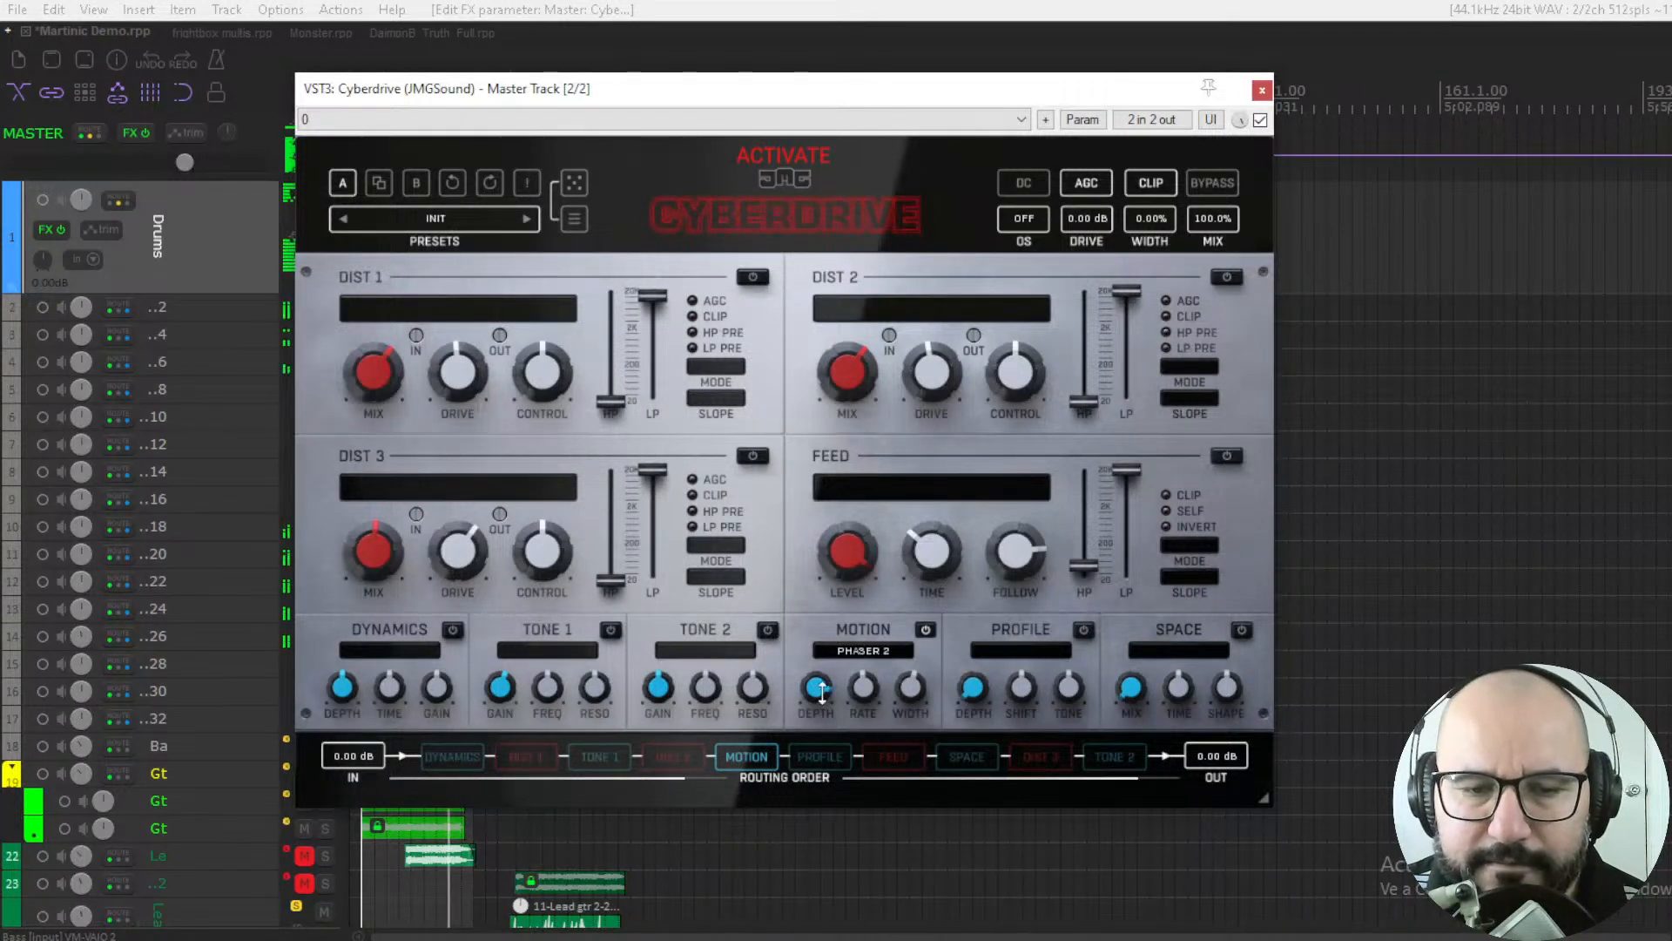
{"action": "left_click_drag", "start_coordinate": [863, 688], "coordinate": [816, 657]}
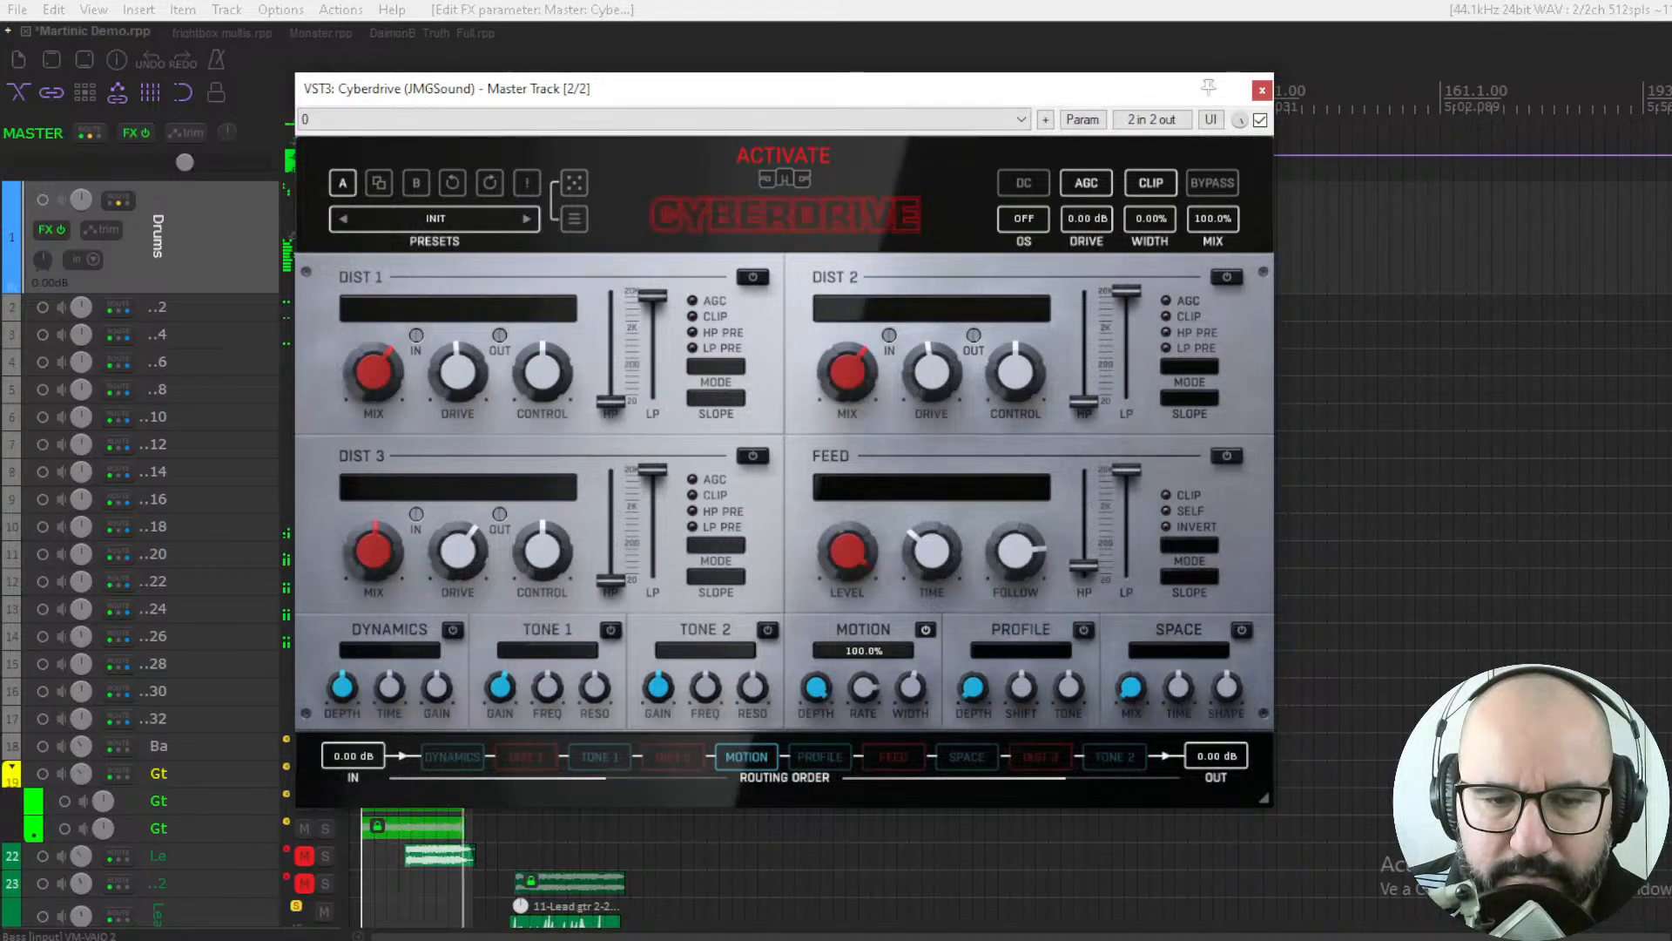
Step: Audition Wobble LP in the Motion module while varying its rate and depth, and switch the module off
{"action": "left_click", "coordinate": [869, 649]}
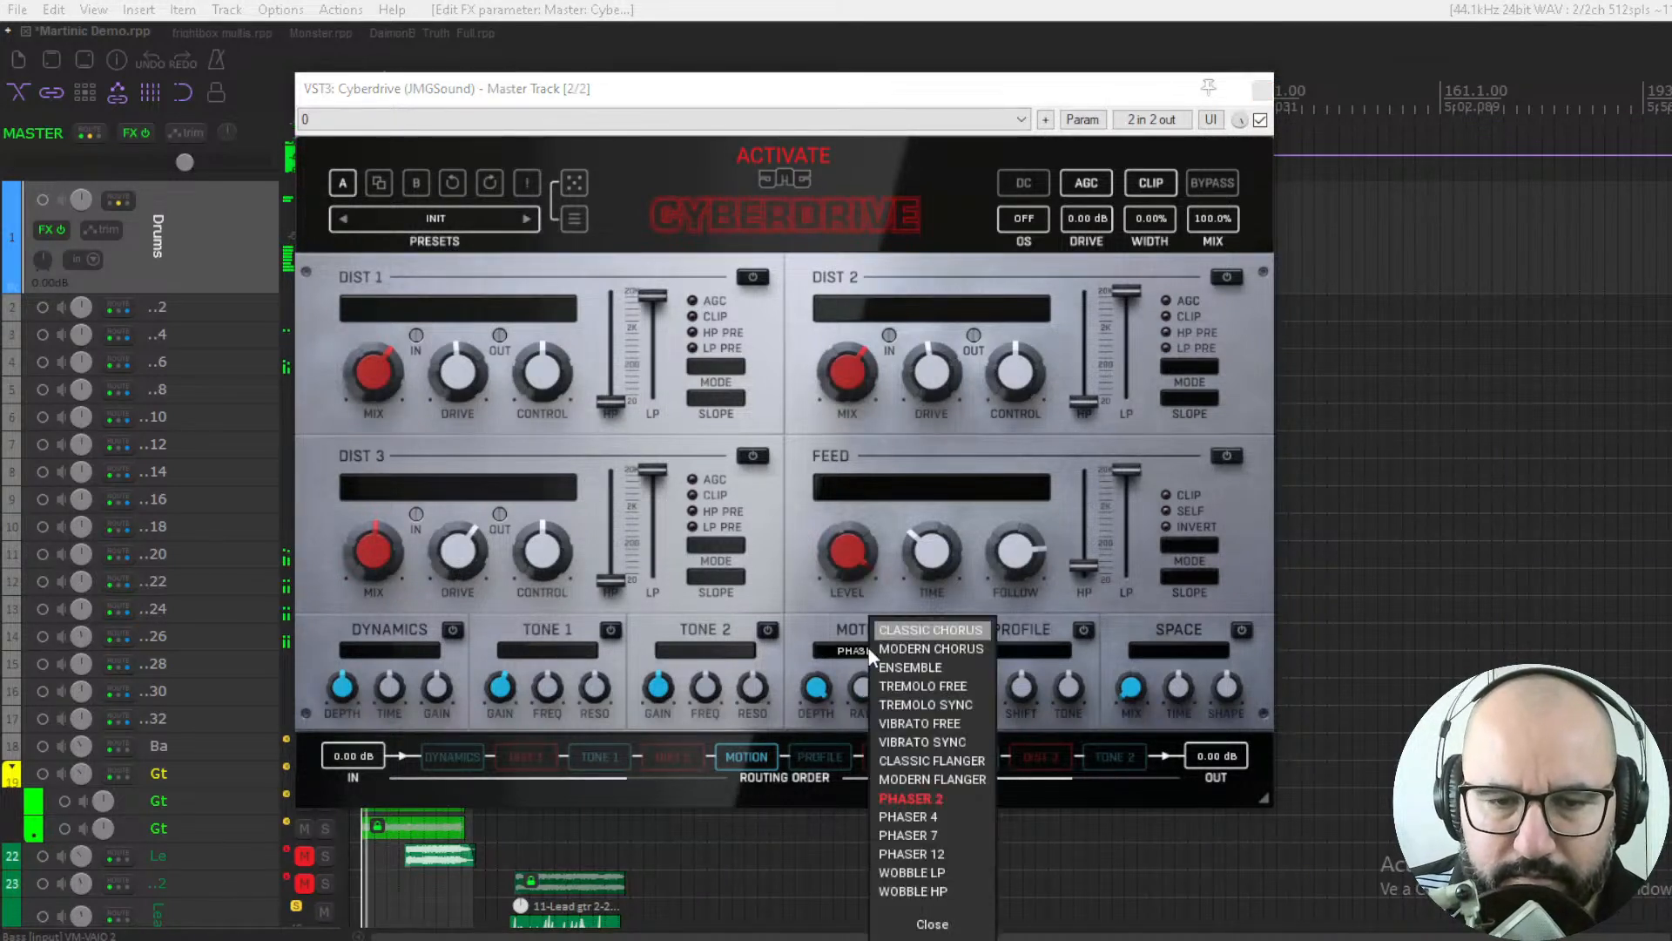
{"action": "left_click", "coordinate": [910, 872]}
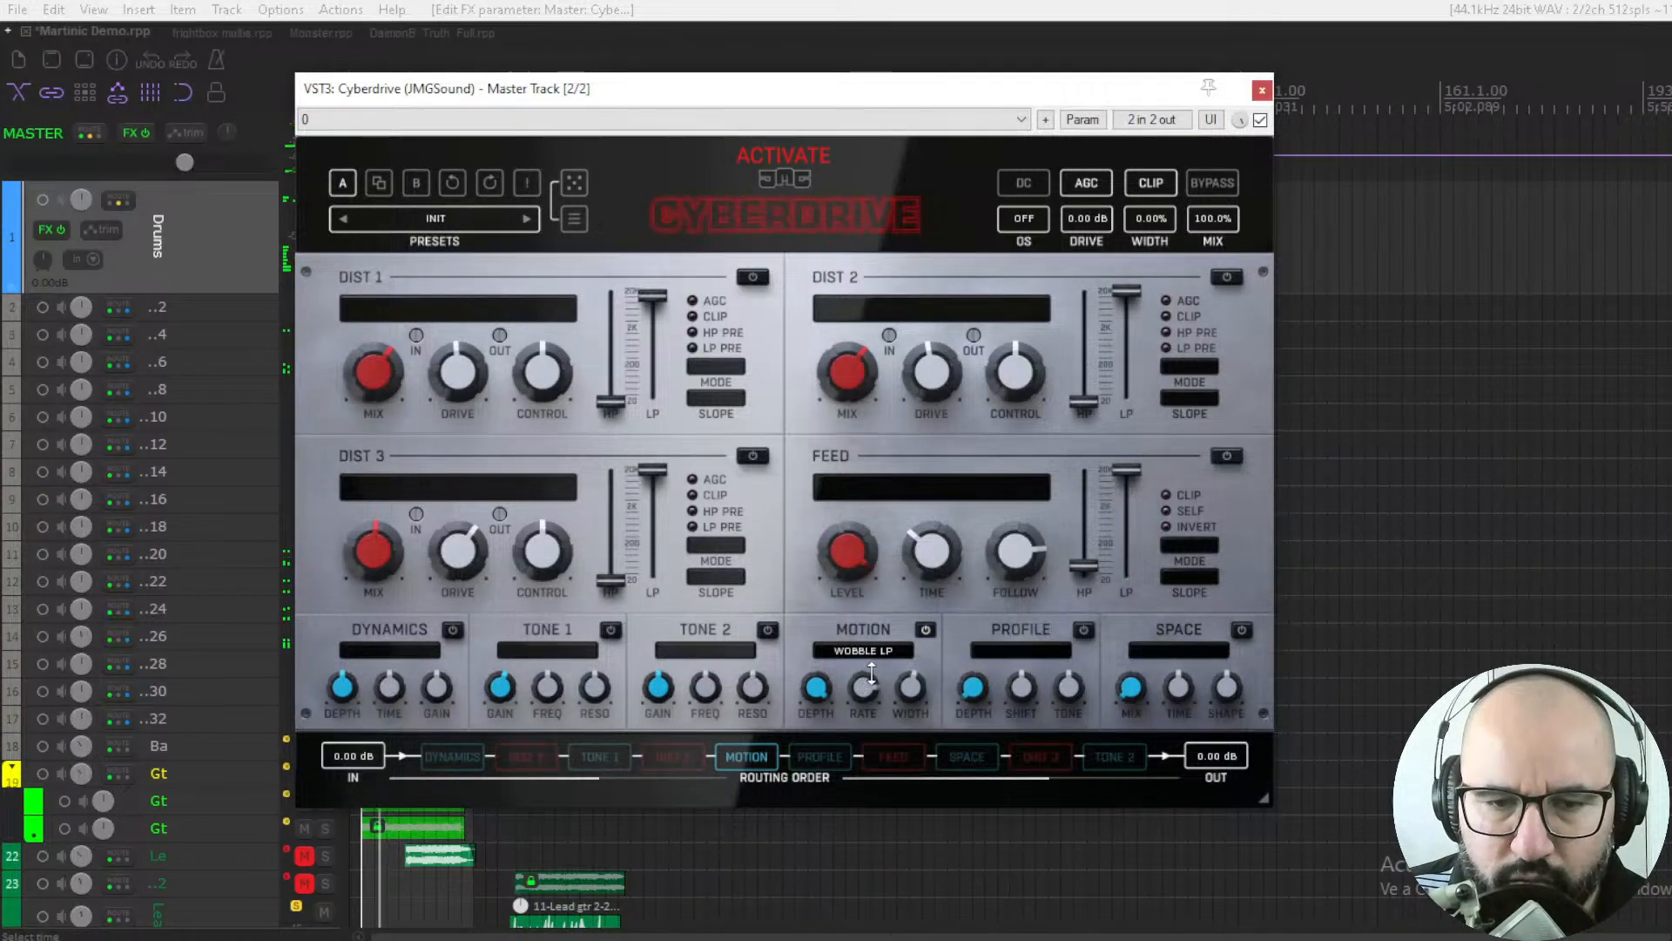
{"action": "left_click_drag", "start_coordinate": [869, 678], "coordinate": [822, 767]}
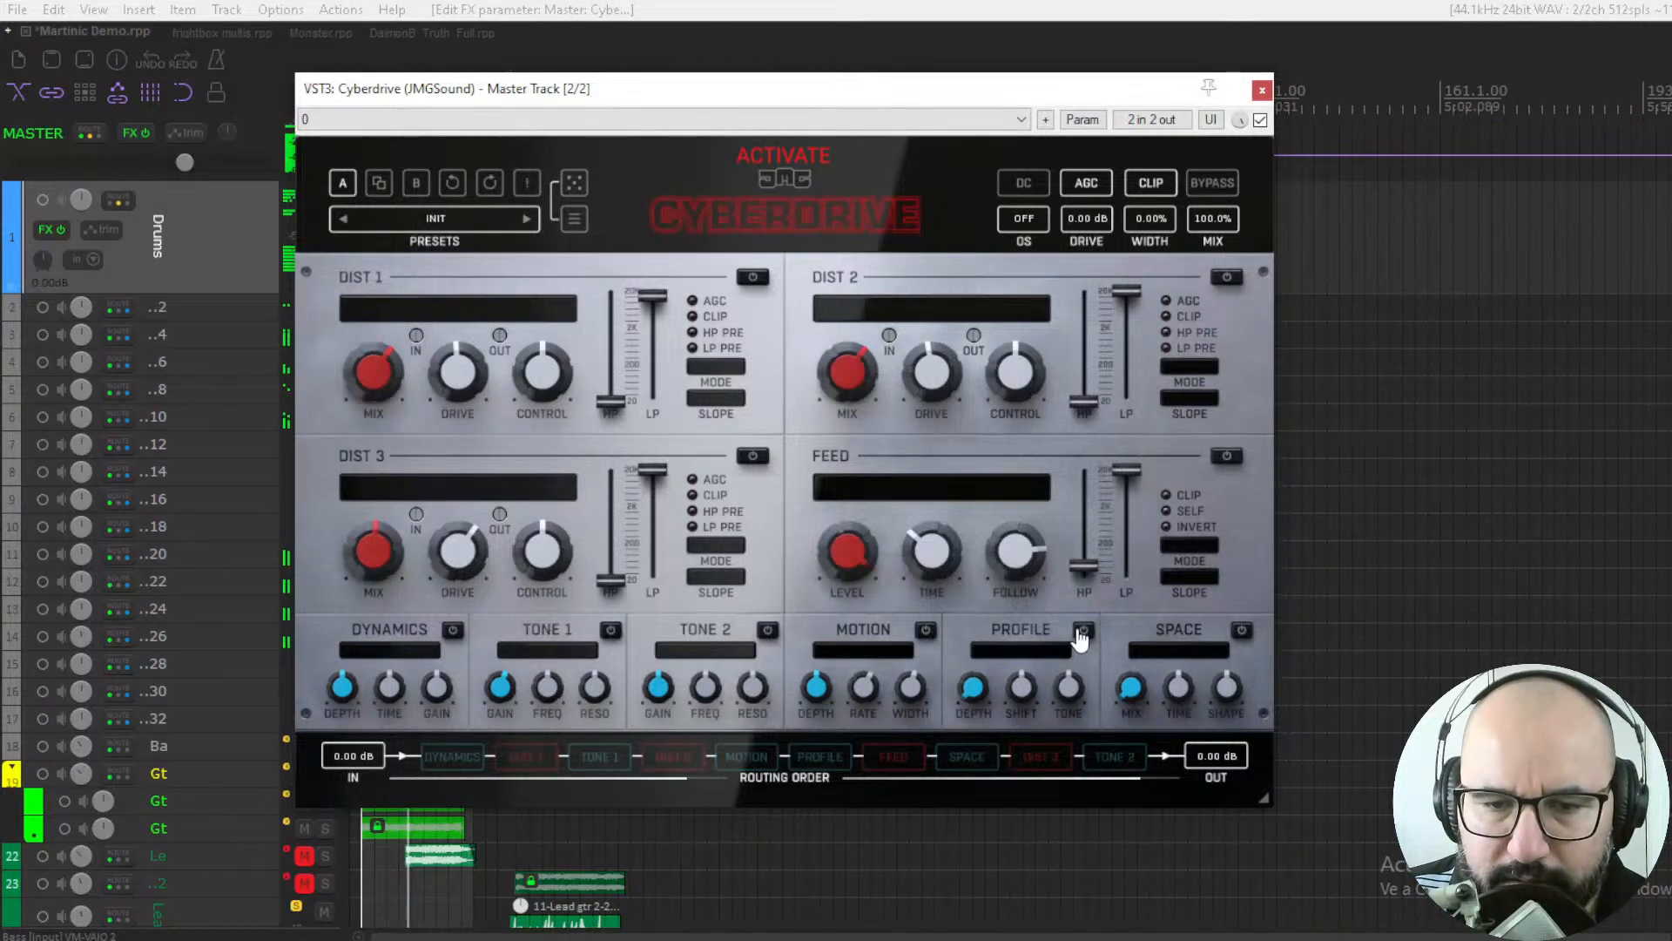
Step: Enable the Profile module briefly, look through its bass, guitar and metal profiles, and switch it off
{"action": "left_click", "coordinate": [1042, 652]}
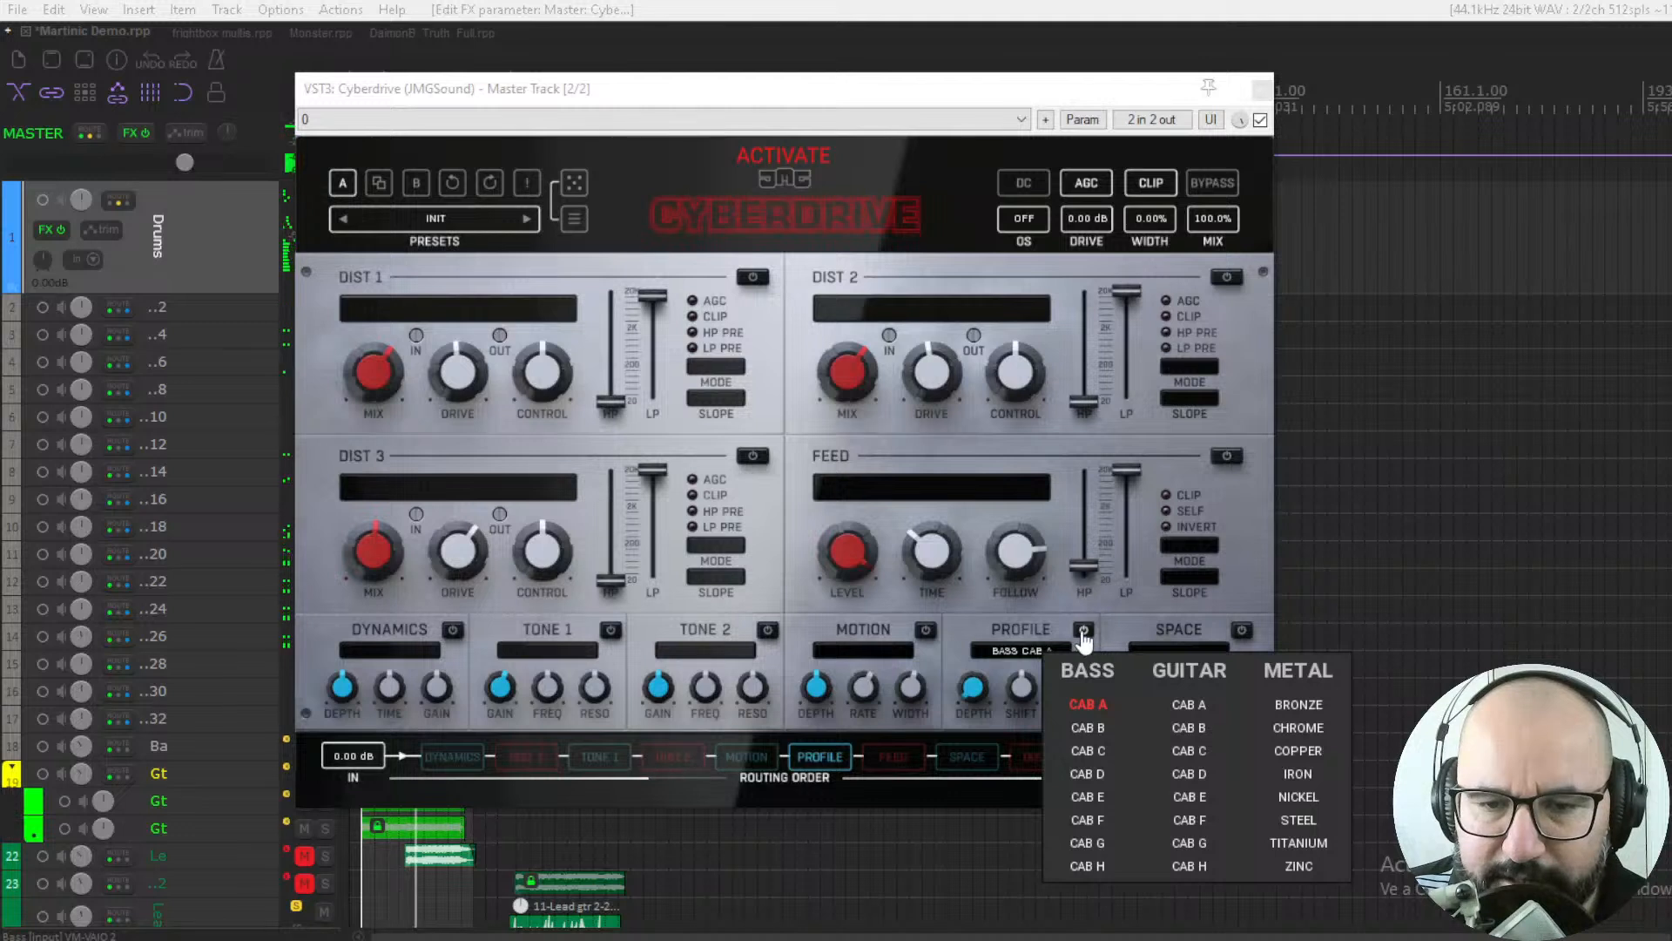
{"action": "left_click", "coordinate": [1083, 636]}
{"action": "left_click", "coordinate": [1080, 631]}
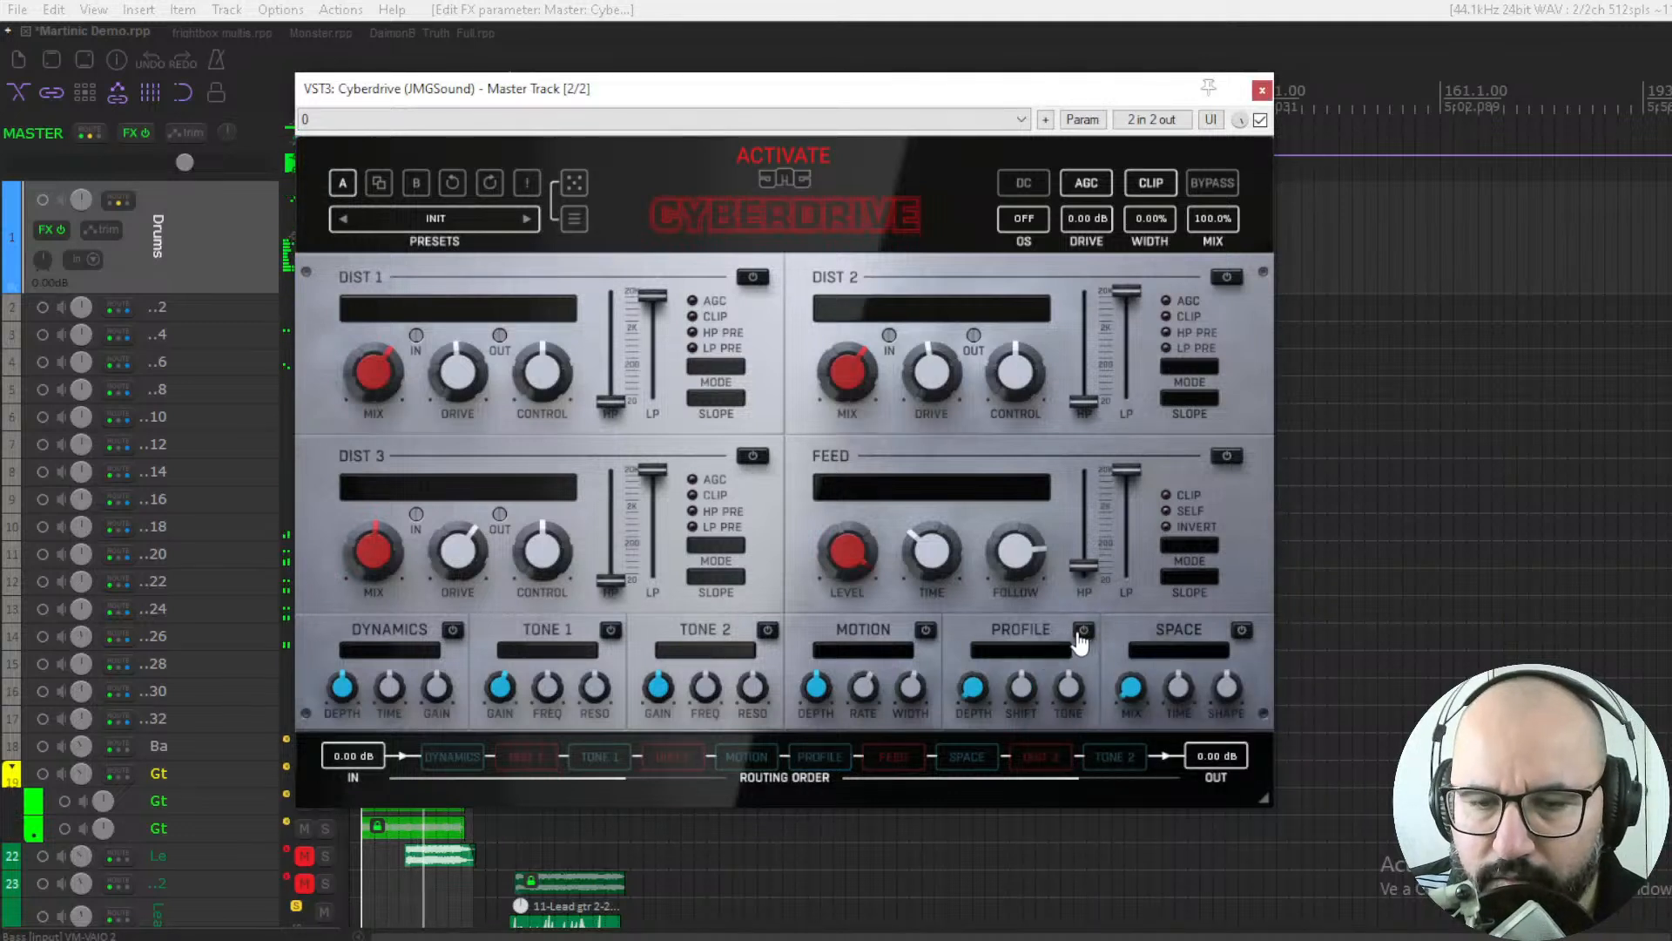
Step: Enable the Space module in Reverb mode and raise its mix, time and shape amounts
{"action": "left_click", "coordinate": [1242, 630]}
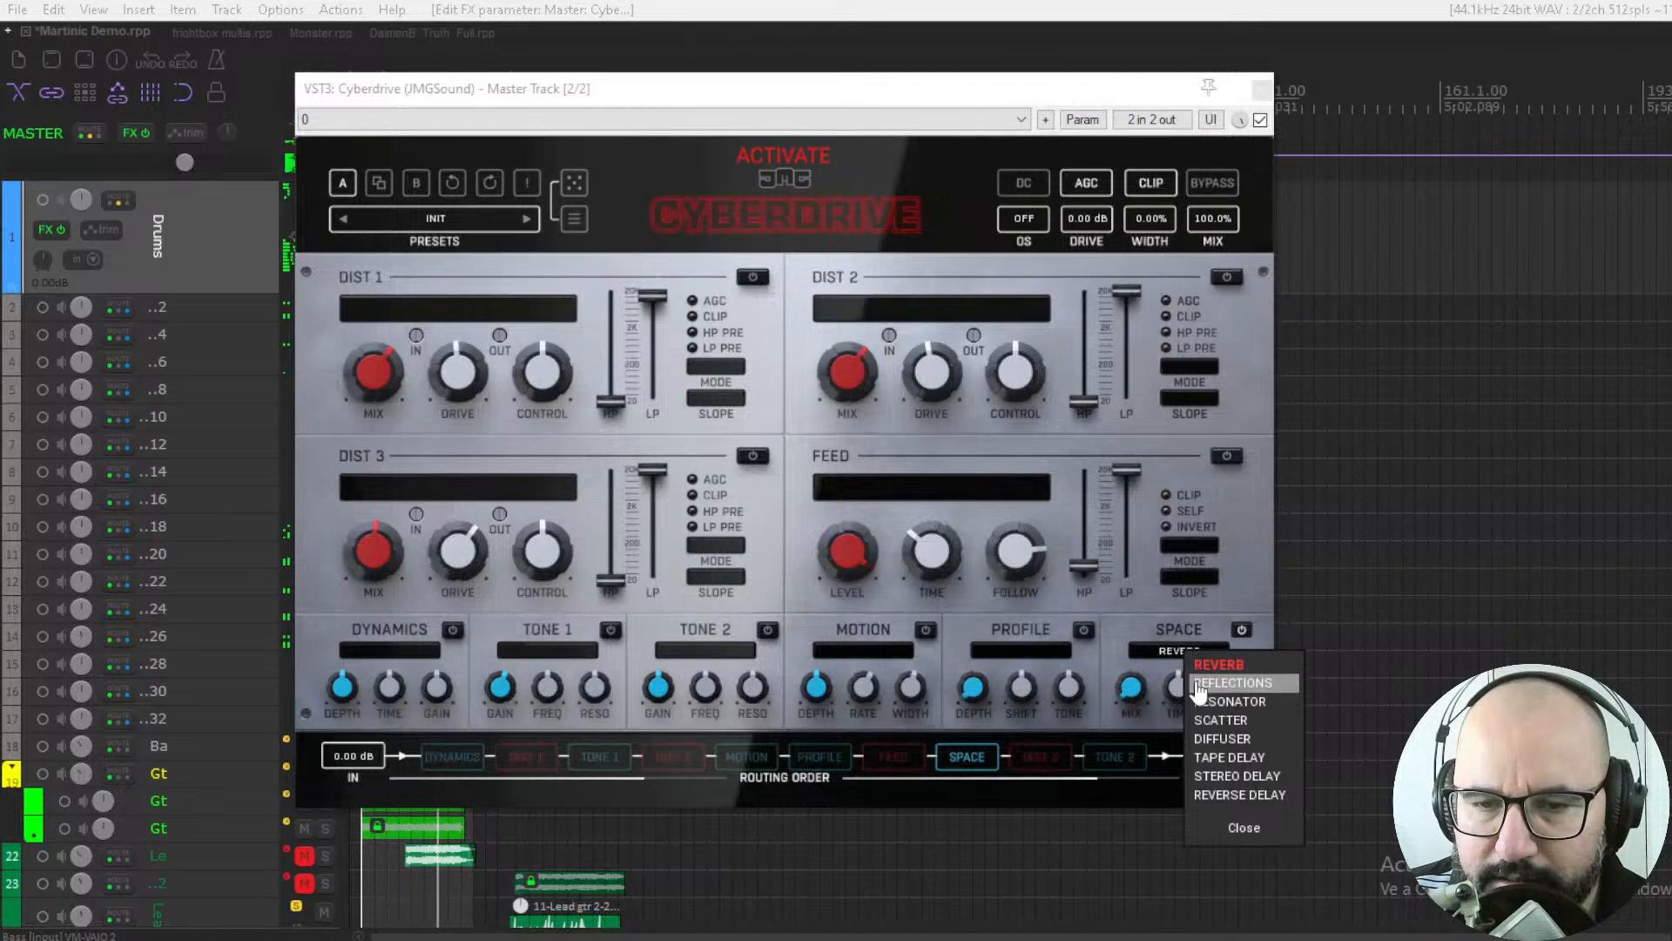
{"action": "left_click", "coordinate": [1209, 667]}
{"action": "left_click_drag", "start_coordinate": [1131, 688], "coordinate": [1132, 636]}
{"action": "left_click_drag", "start_coordinate": [1209, 691], "coordinate": [1220, 649]}
Step: Audition the Reflections and Resonator types in the Space module, adjusting the mix amount
{"action": "left_click", "coordinate": [1209, 655]}
{"action": "left_click", "coordinate": [1217, 685]}
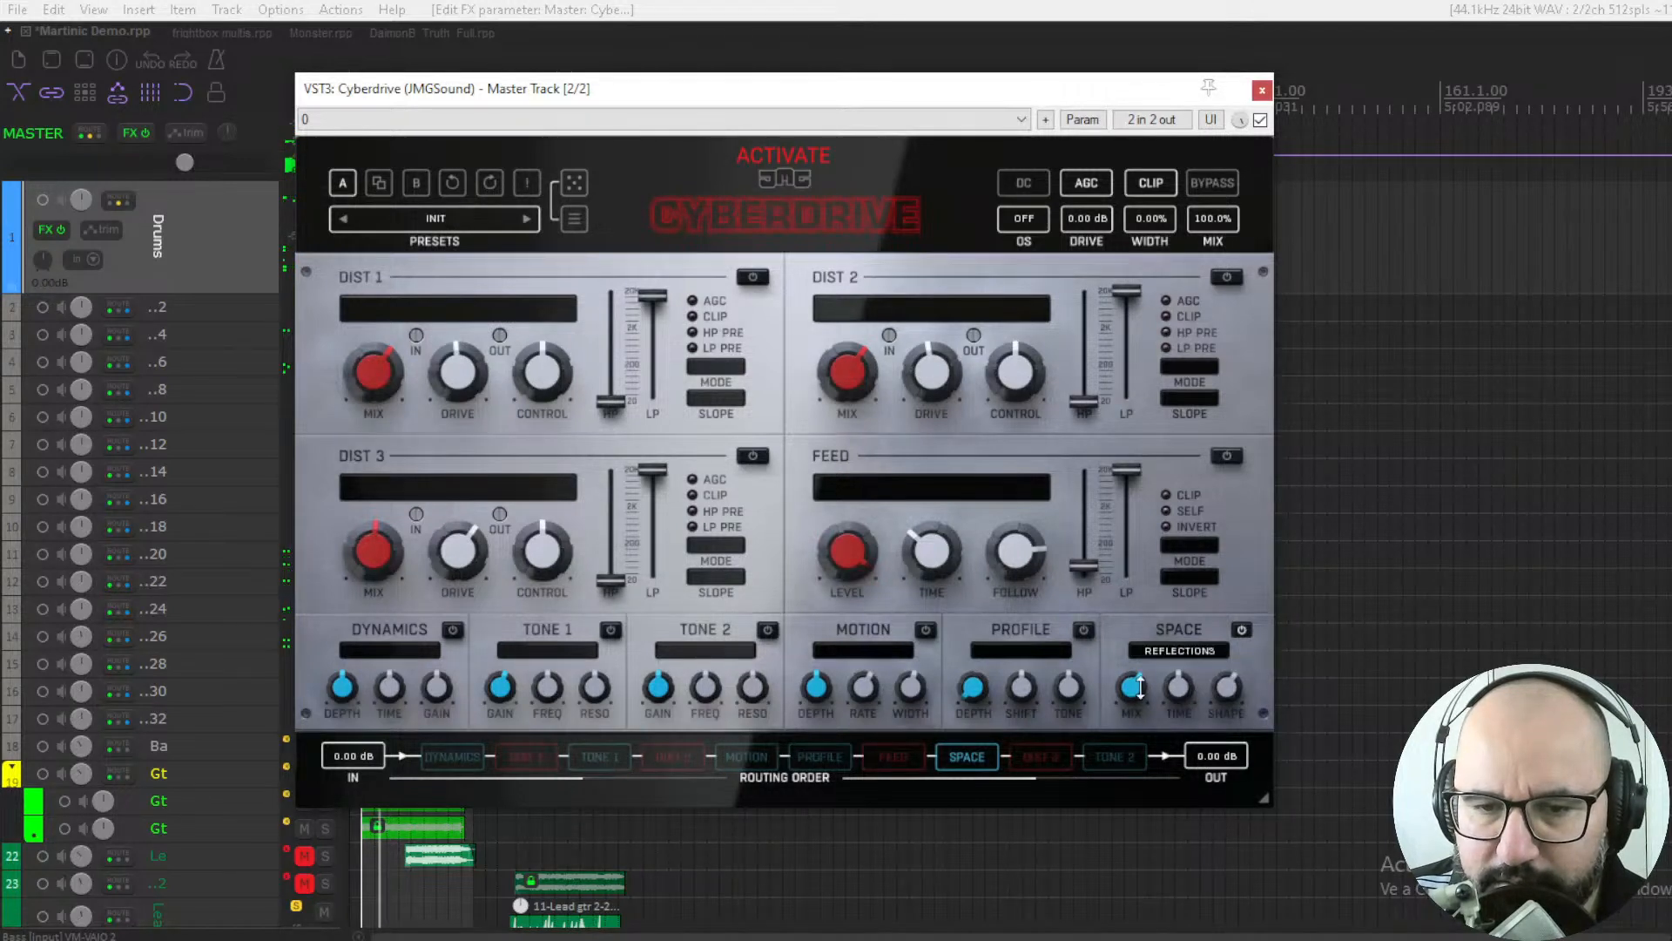
{"action": "left_click", "coordinate": [1182, 652]}
{"action": "left_click", "coordinate": [1210, 699]}
{"action": "left_click_drag", "start_coordinate": [1135, 688], "coordinate": [1136, 688]}
Step: Set the Space module to Scatter and raise its time to about 633 ms
{"action": "left_click", "coordinate": [1178, 652]}
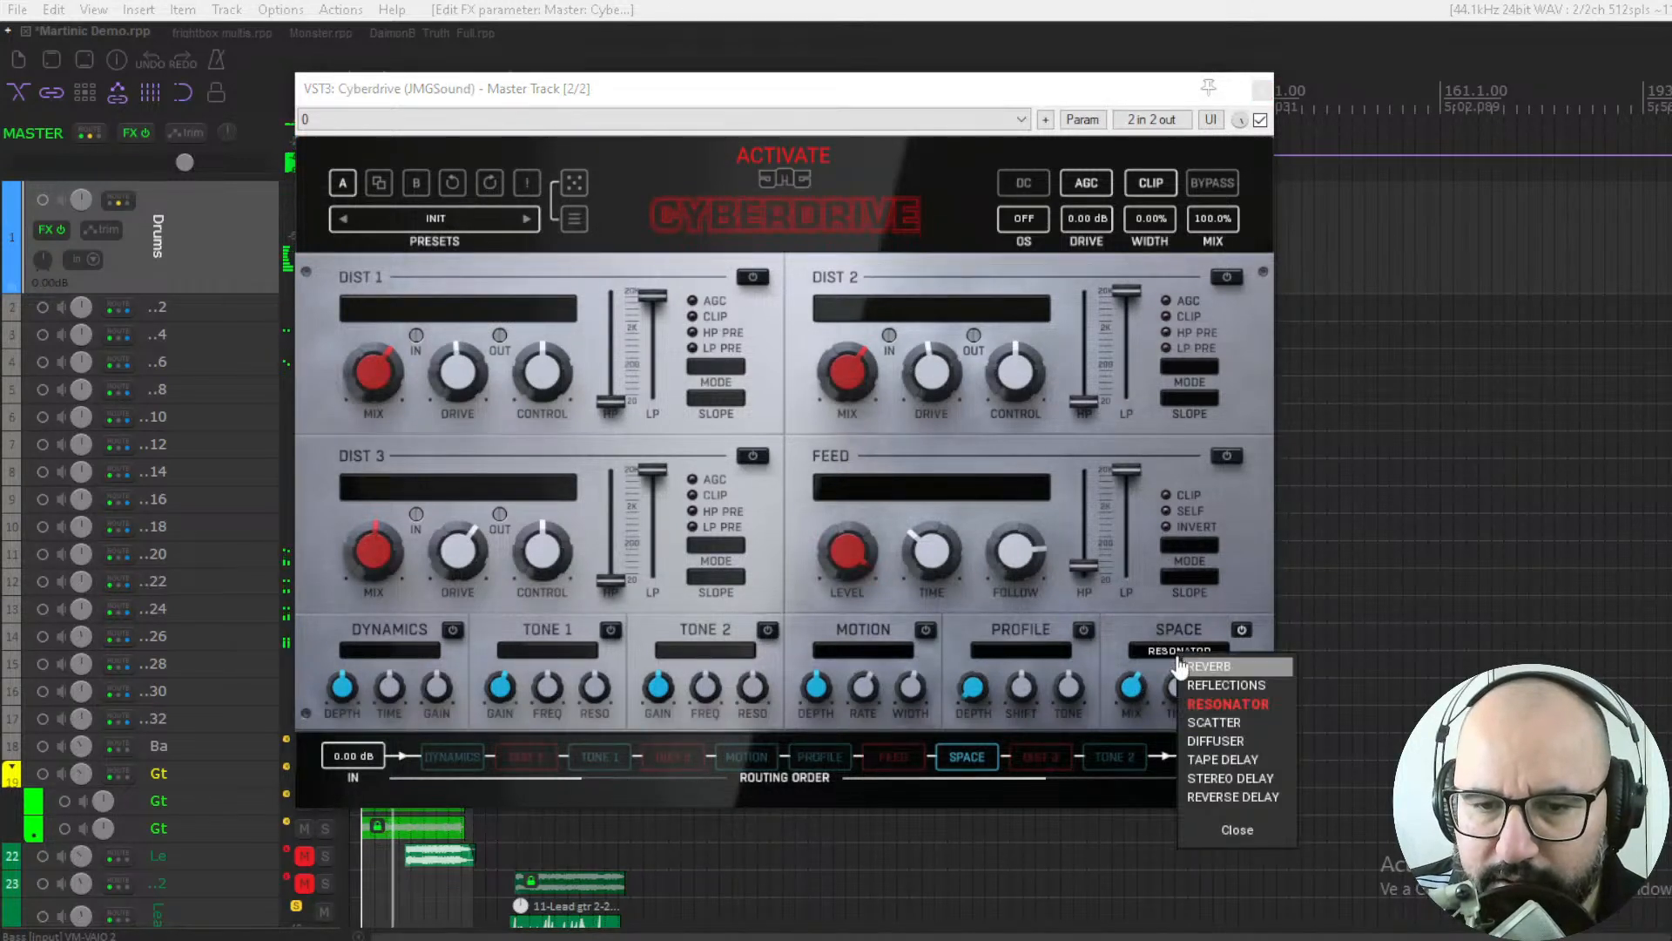
{"action": "left_click", "coordinate": [1207, 717]}
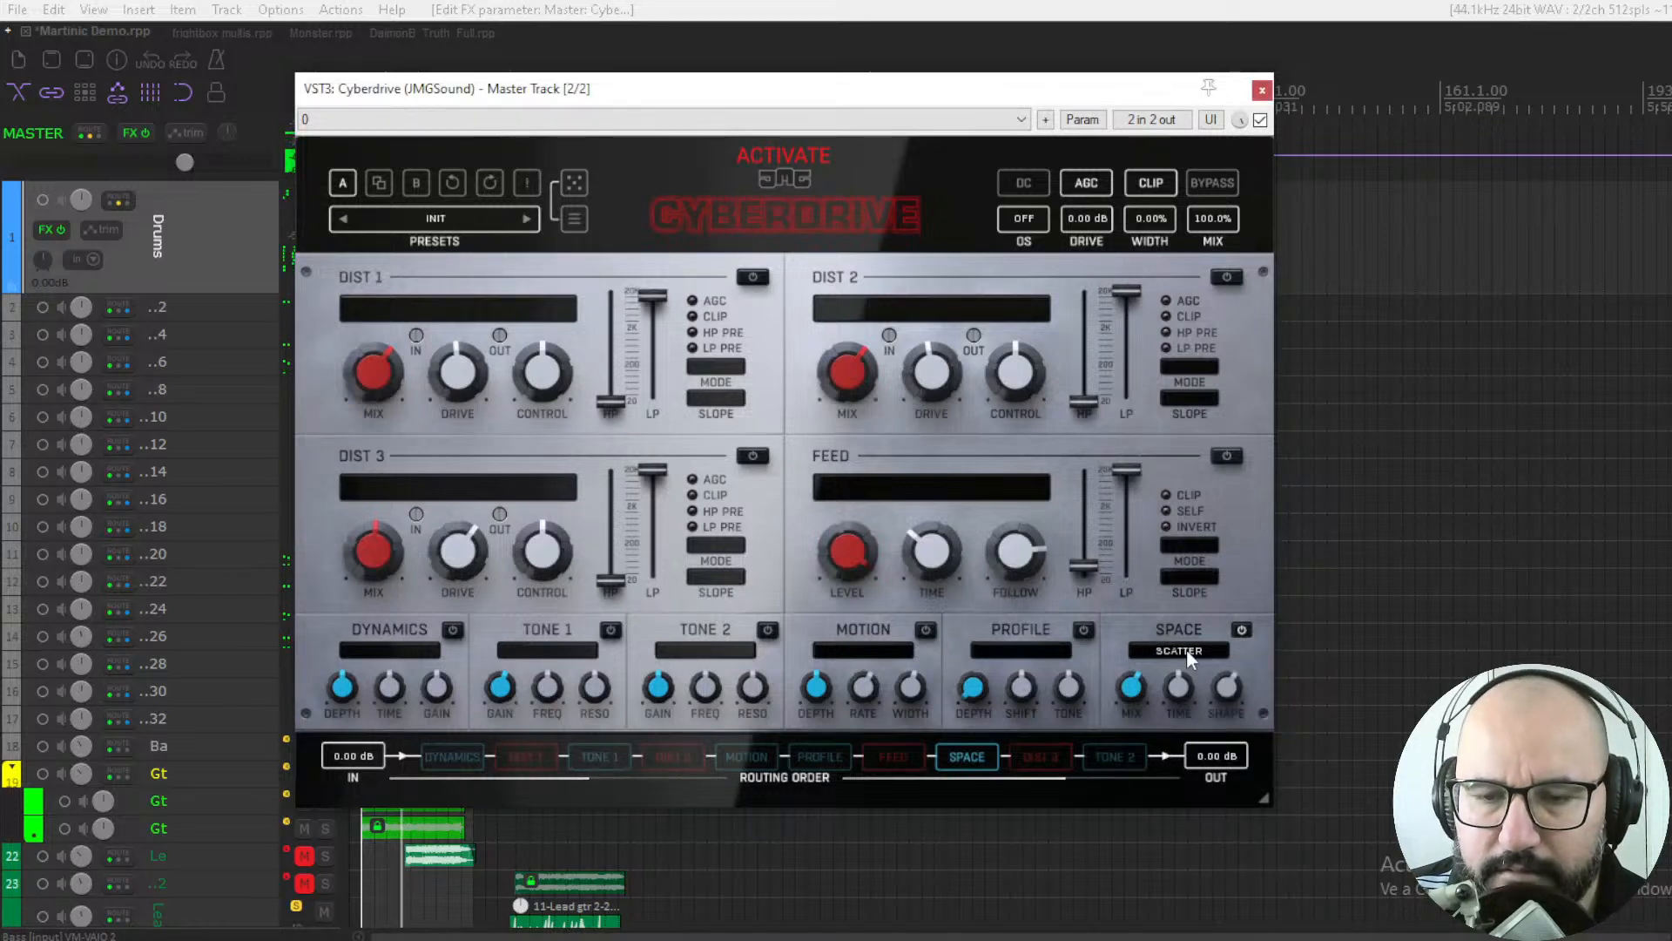
{"action": "left_click", "coordinate": [1186, 652]}
{"action": "left_click", "coordinate": [1179, 687]}
{"action": "left_click_drag", "start_coordinate": [1179, 686], "coordinate": [1179, 667]}
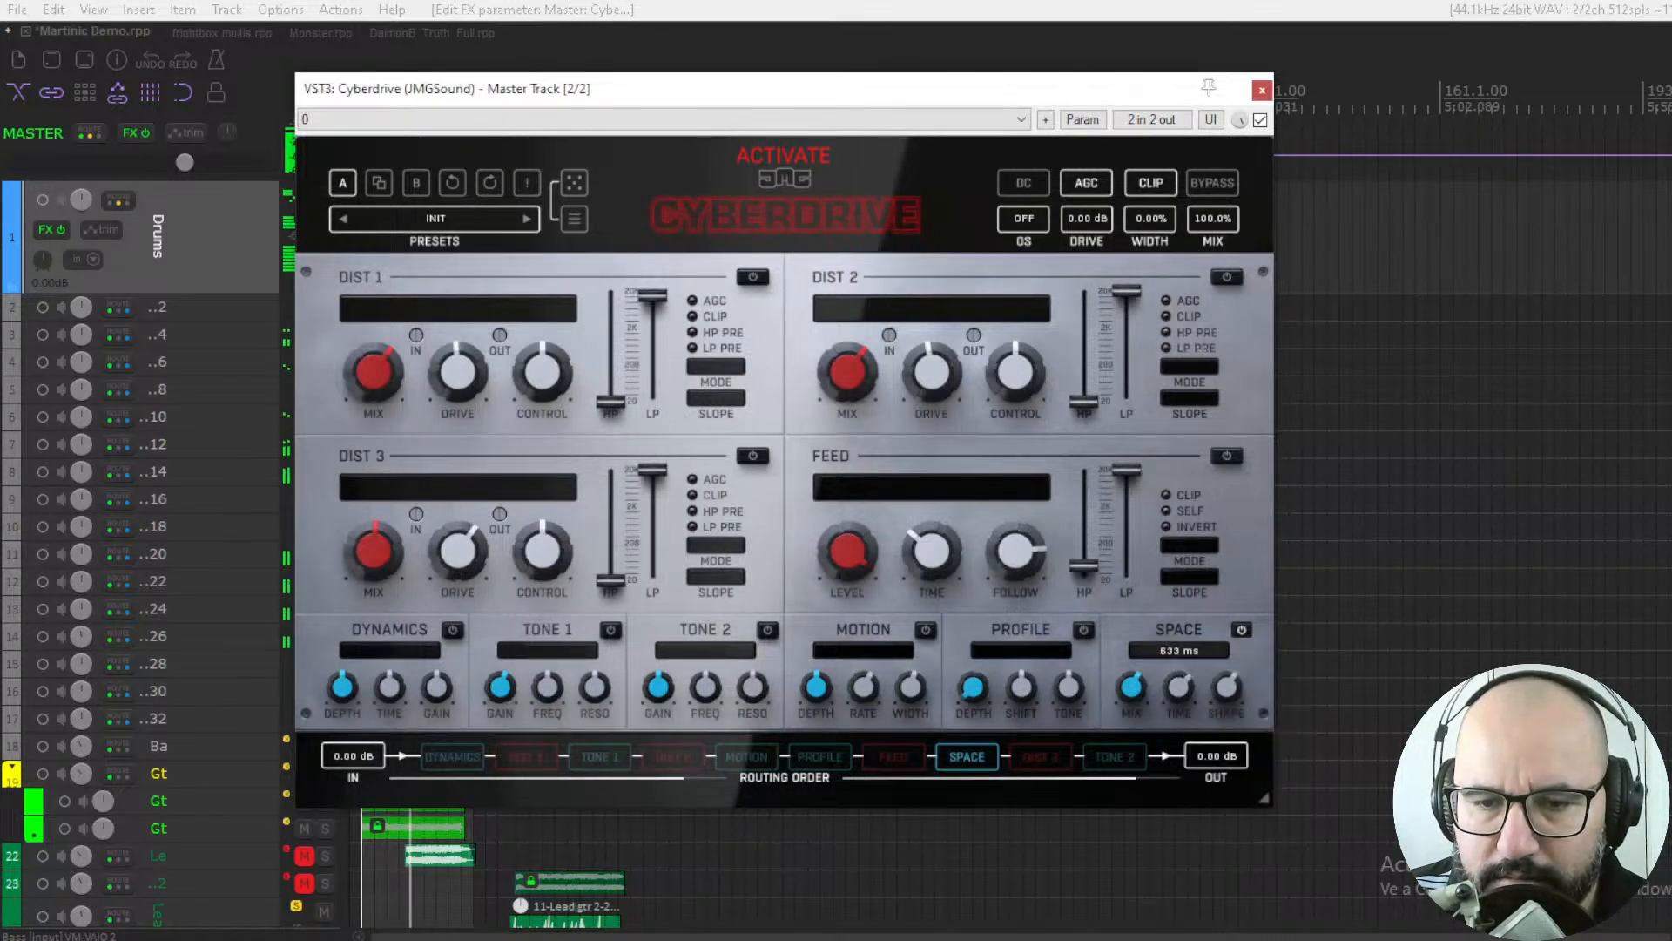
Step: Audition Diffuser and Tape Delay in the Space module, raising the mix to about 71%
{"action": "left_click", "coordinate": [1182, 649]}
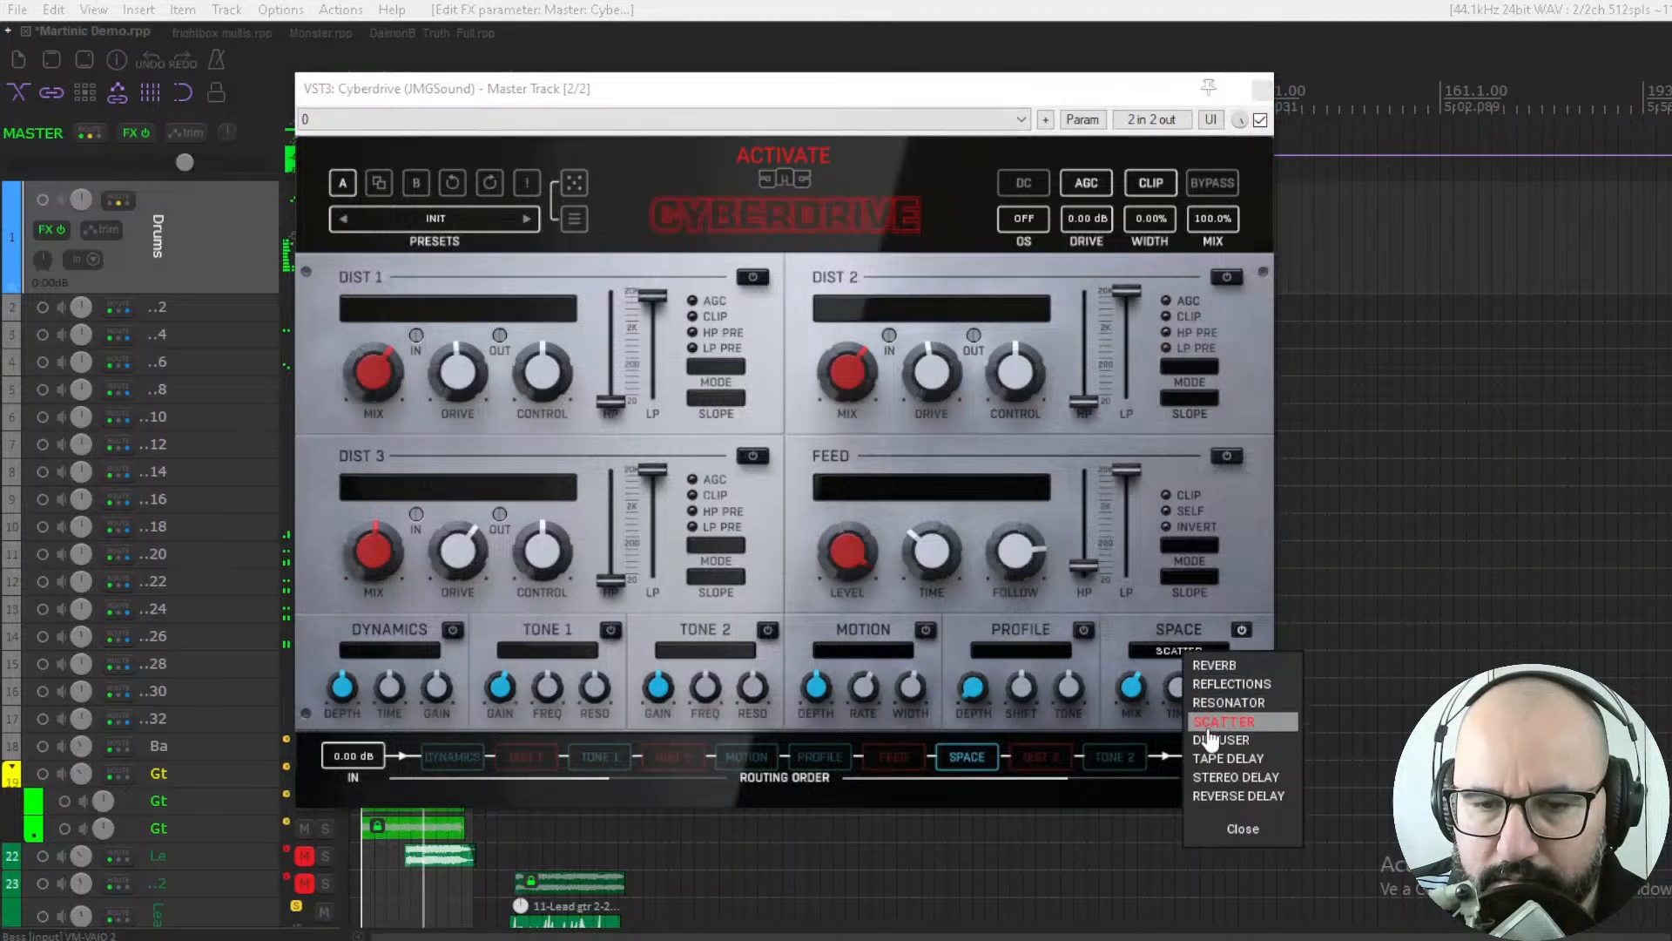
{"action": "left_click", "coordinate": [1209, 731]}
{"action": "left_click", "coordinate": [1181, 650]}
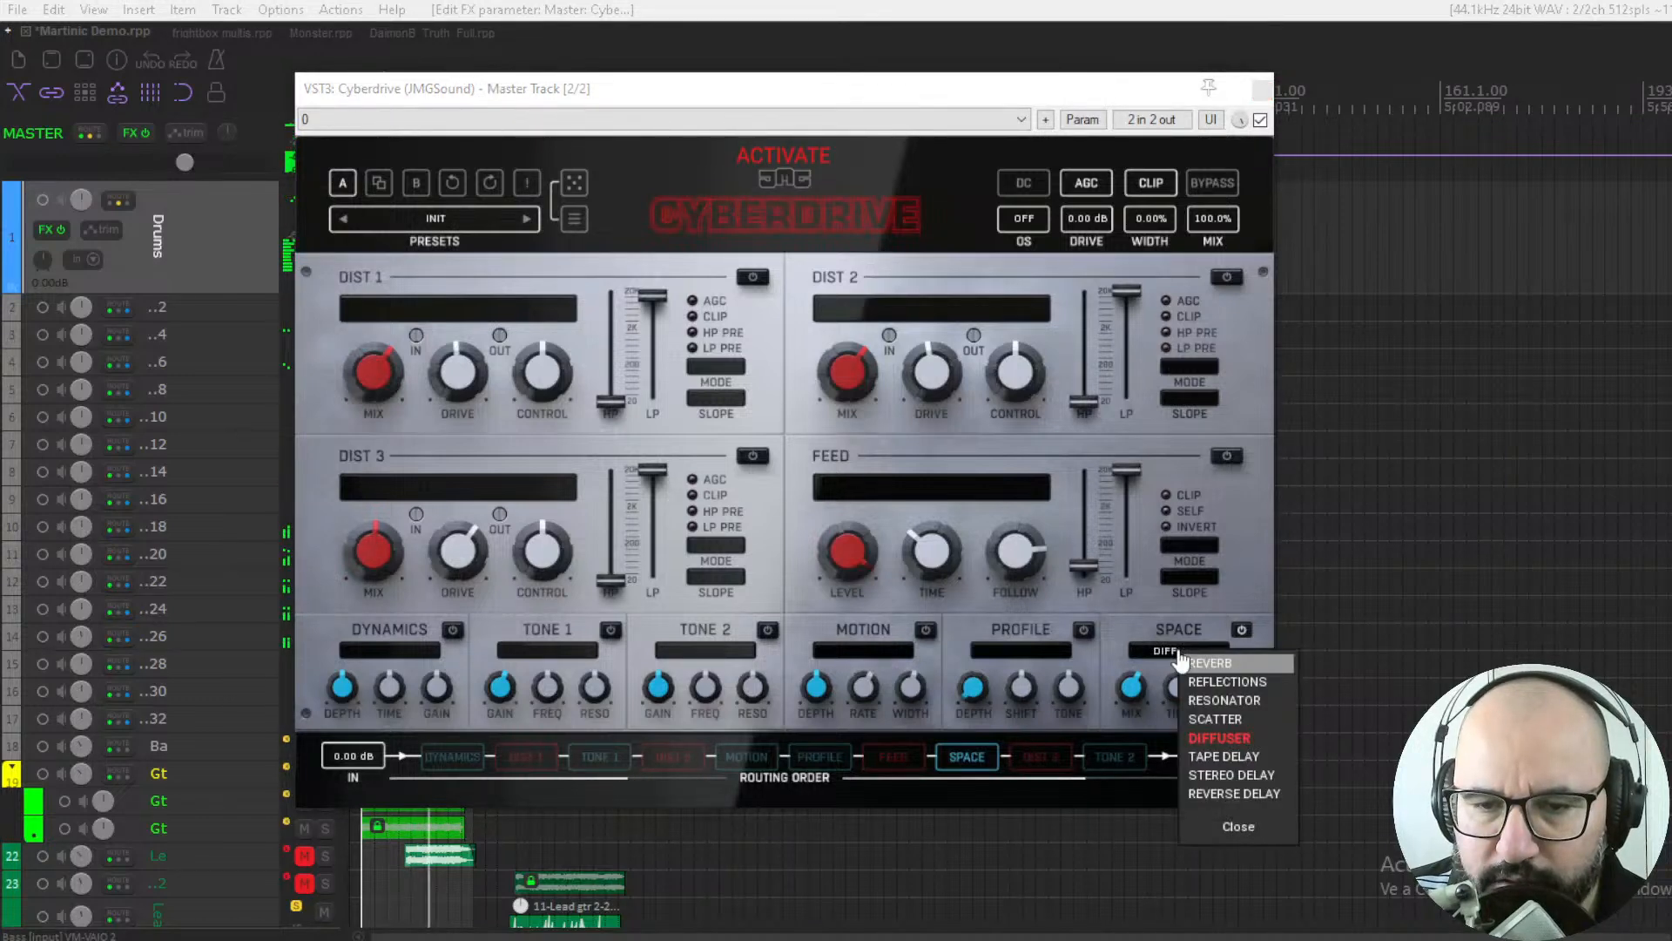
{"action": "left_click", "coordinate": [1199, 748]}
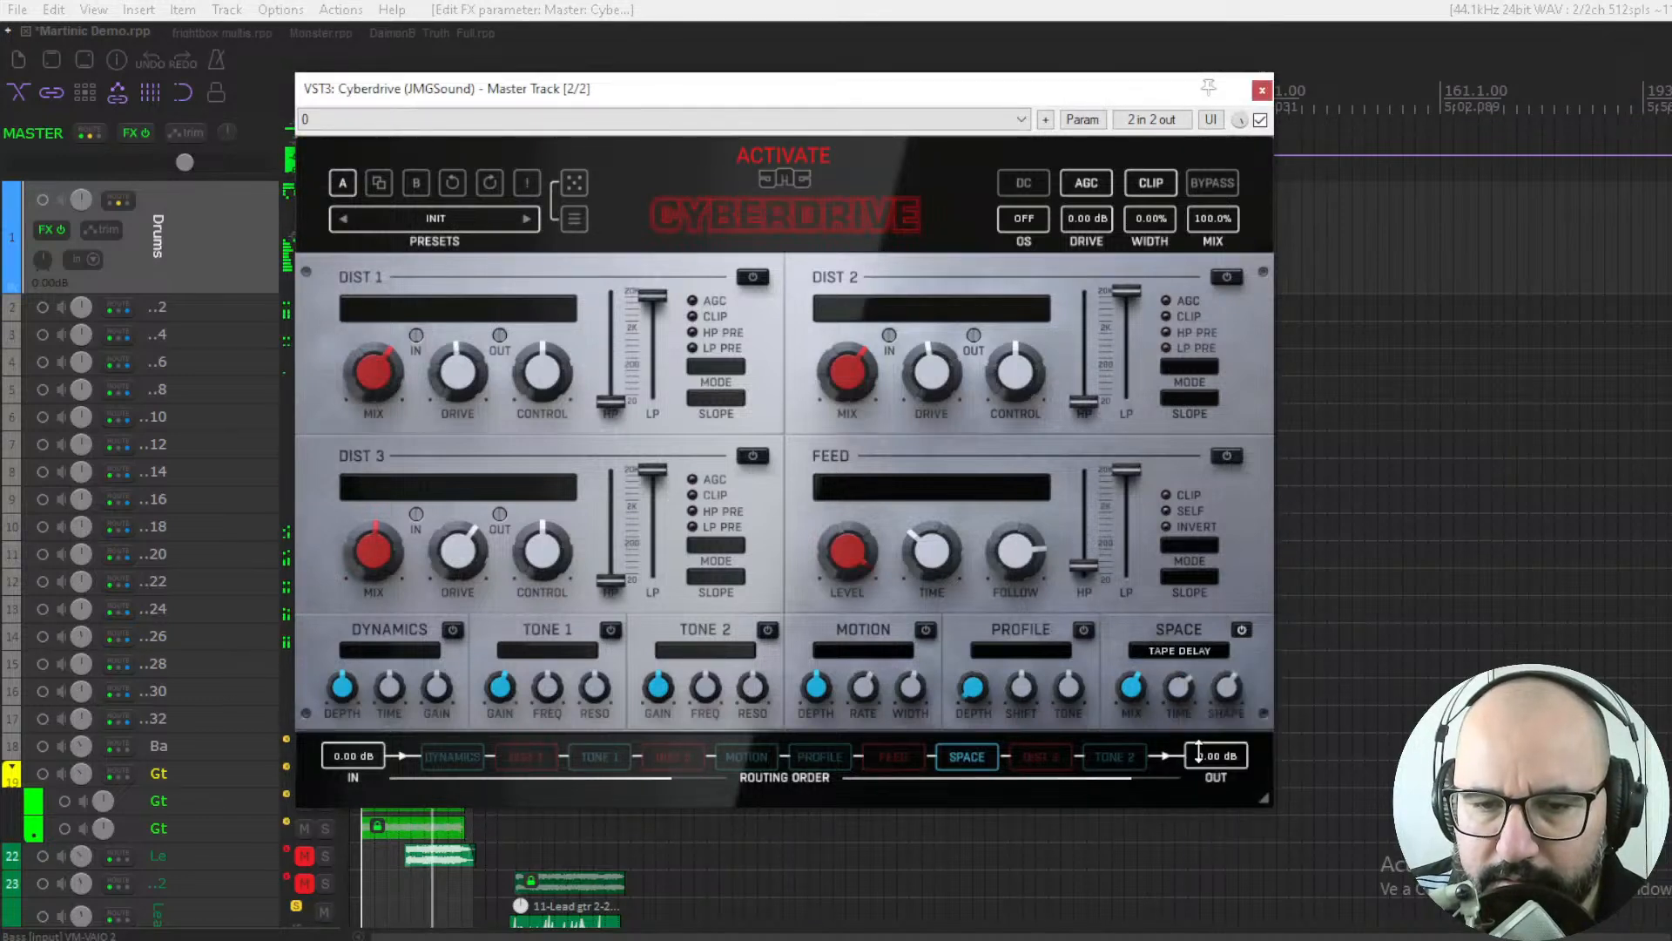
{"action": "left_click", "coordinate": [1178, 684]}
{"action": "left_click_drag", "start_coordinate": [1131, 690], "coordinate": [1132, 669]}
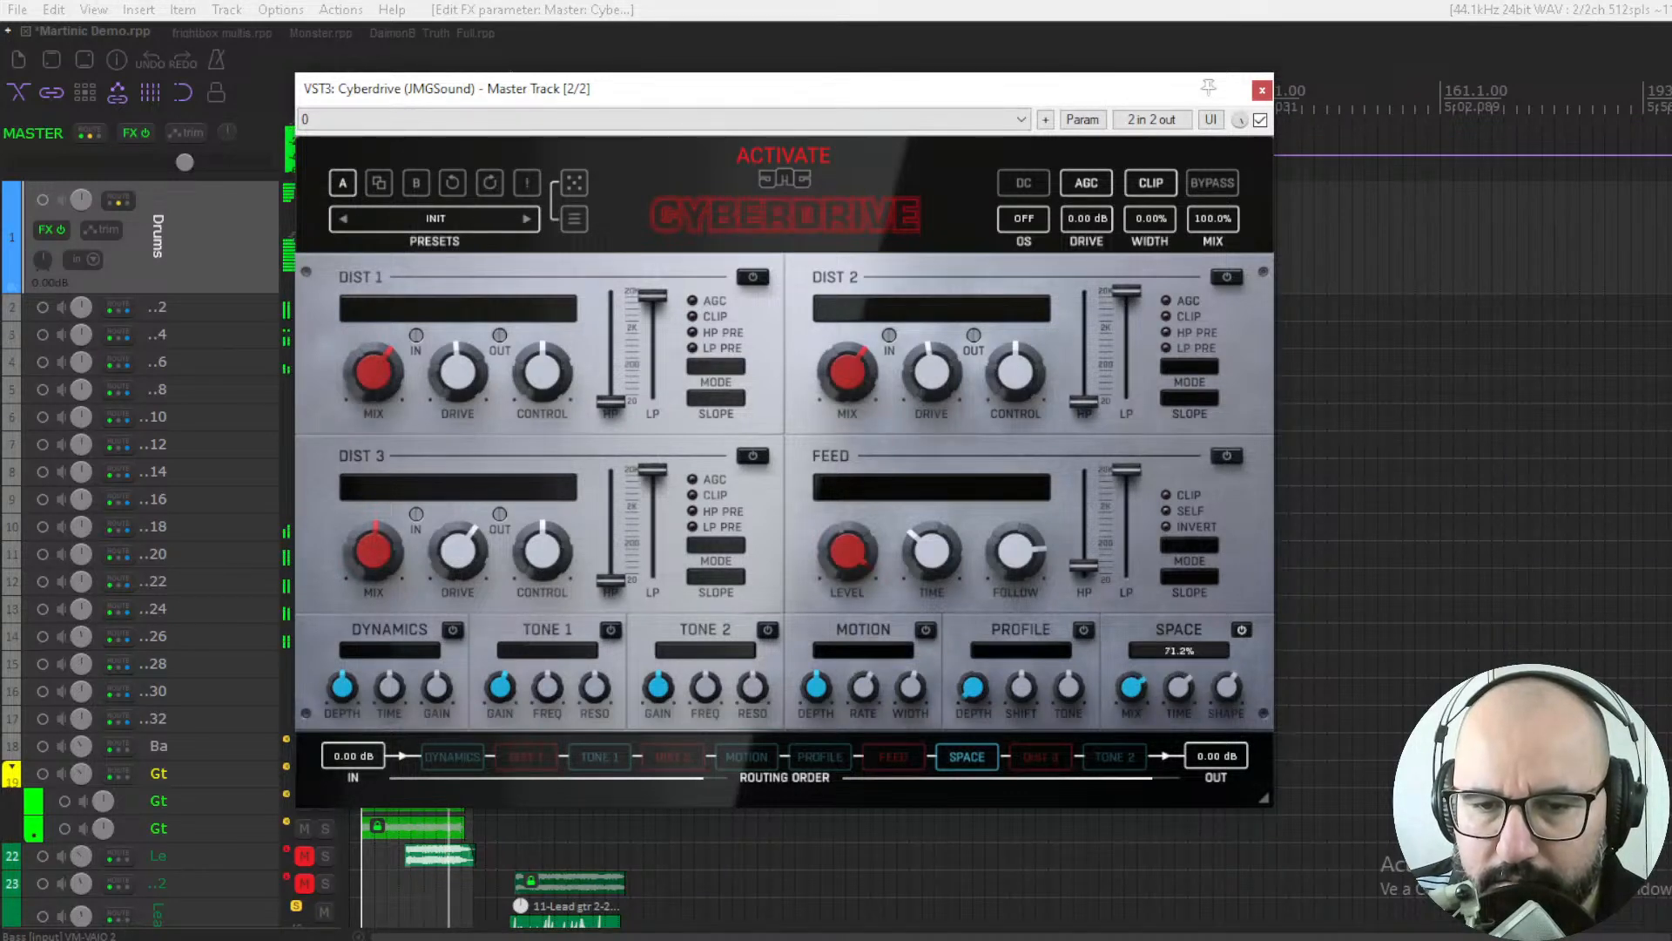
Step: Audition Stereo Delay and Reverse Delay in the Space module with the mix at about 77%, and switch the module off
{"action": "left_click", "coordinate": [1190, 655]}
{"action": "left_click", "coordinate": [1244, 778]}
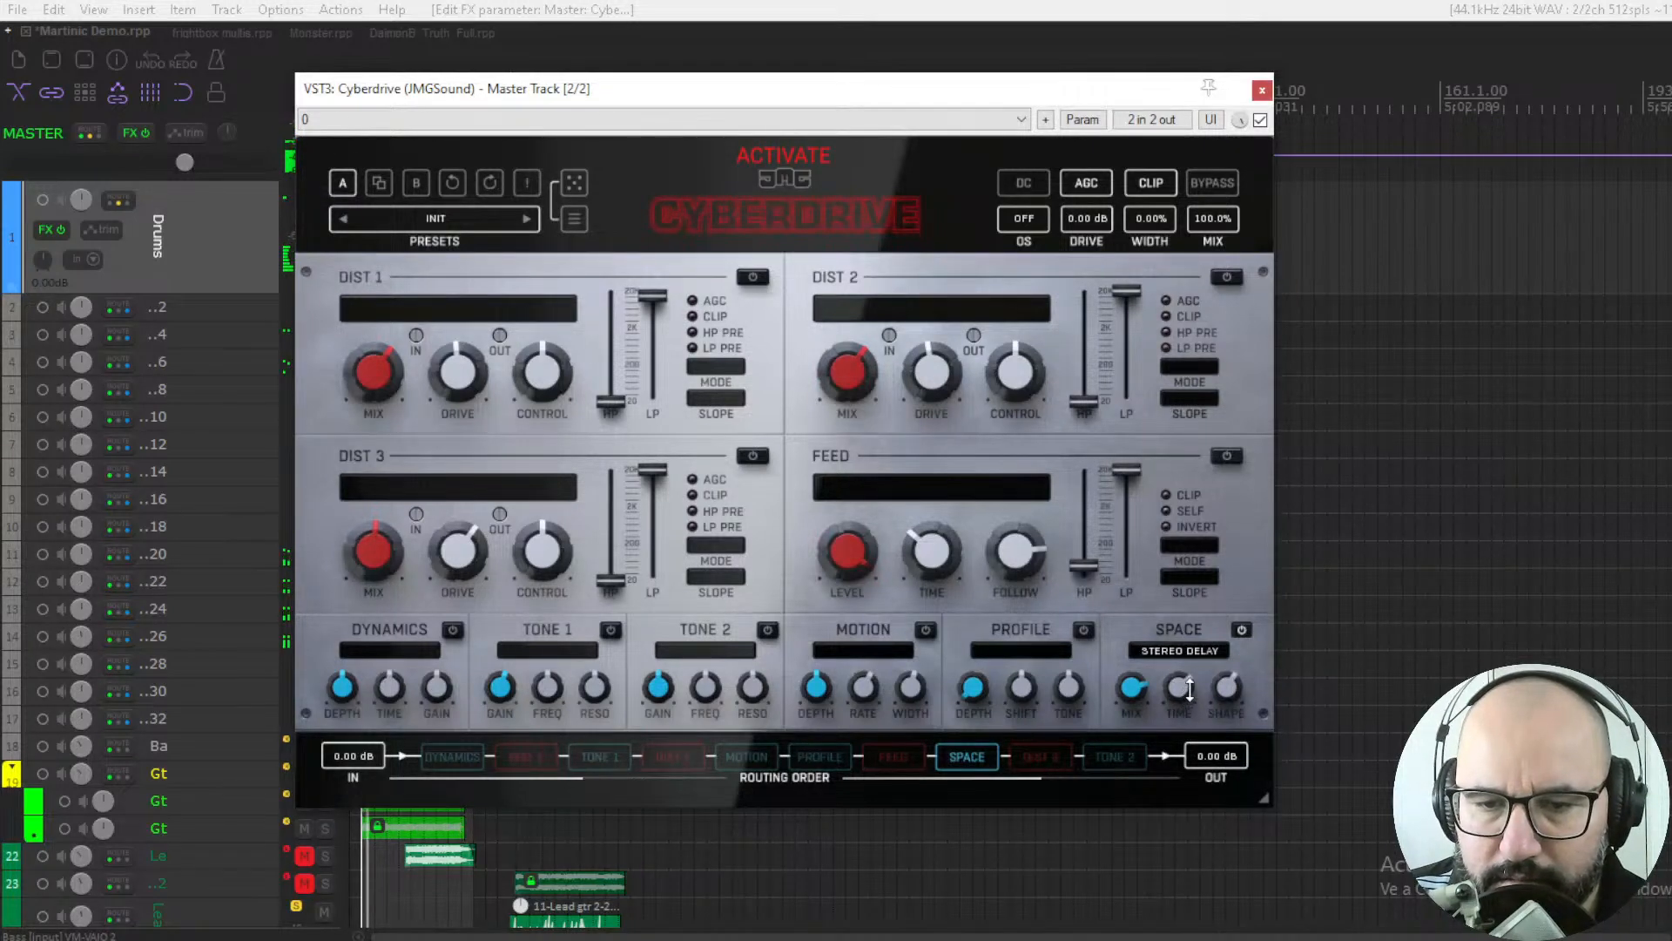
{"action": "left_click", "coordinate": [1173, 654]}
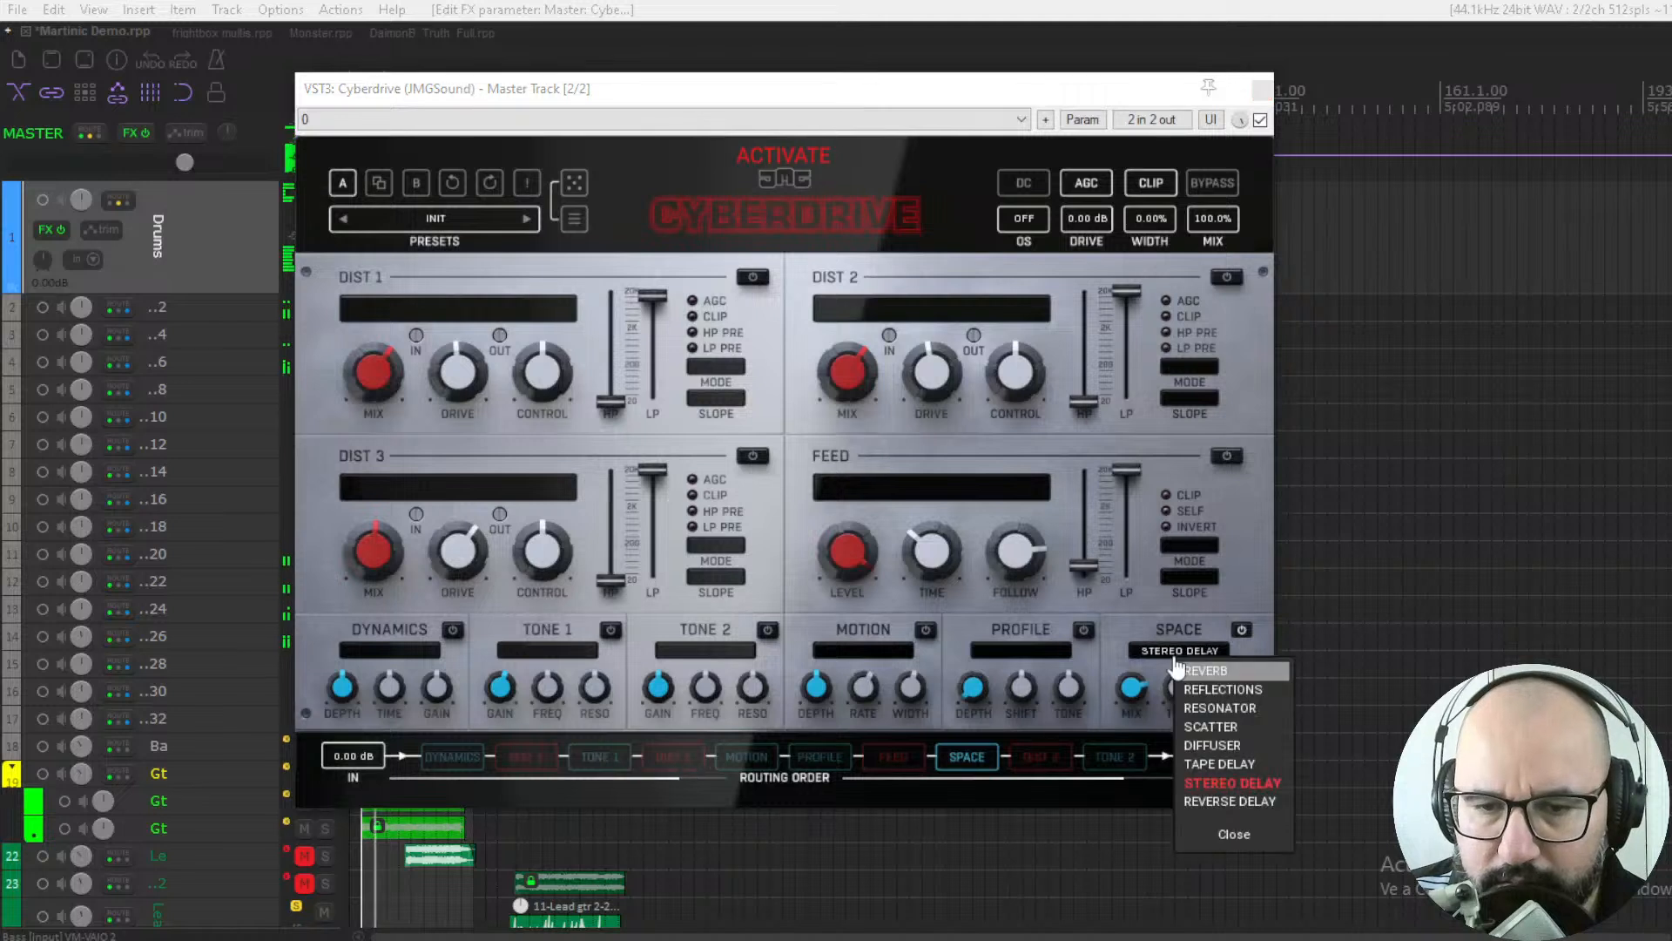
{"action": "left_click", "coordinate": [1200, 802]}
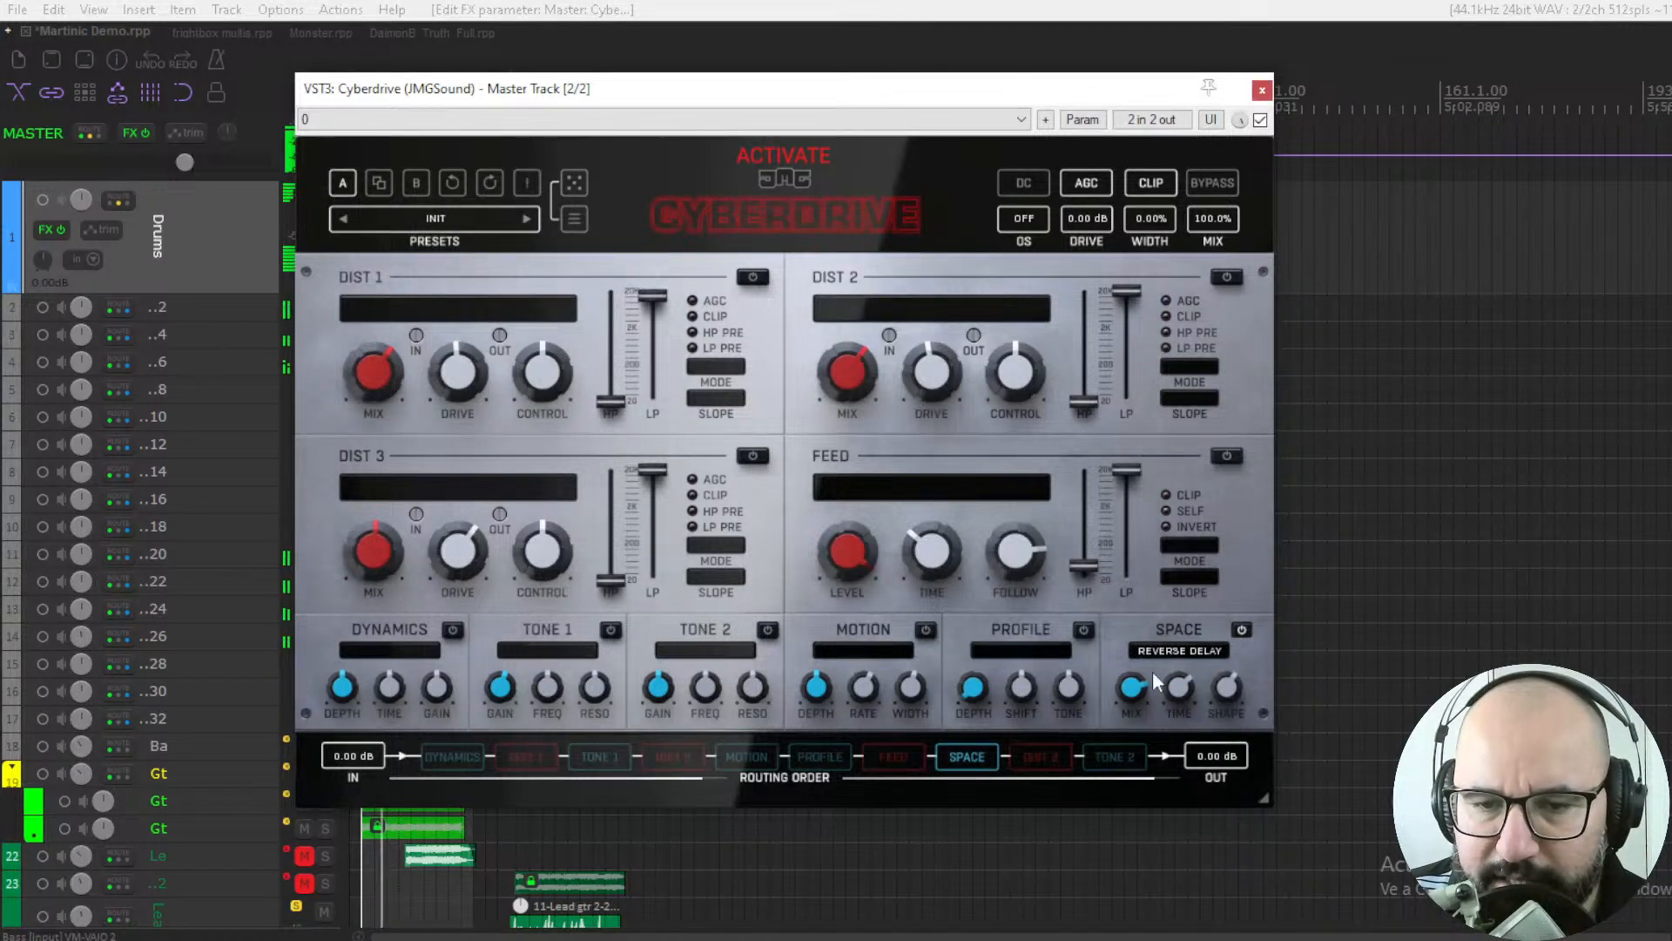
{"action": "left_click_drag", "start_coordinate": [1176, 690], "coordinate": [1132, 691]}
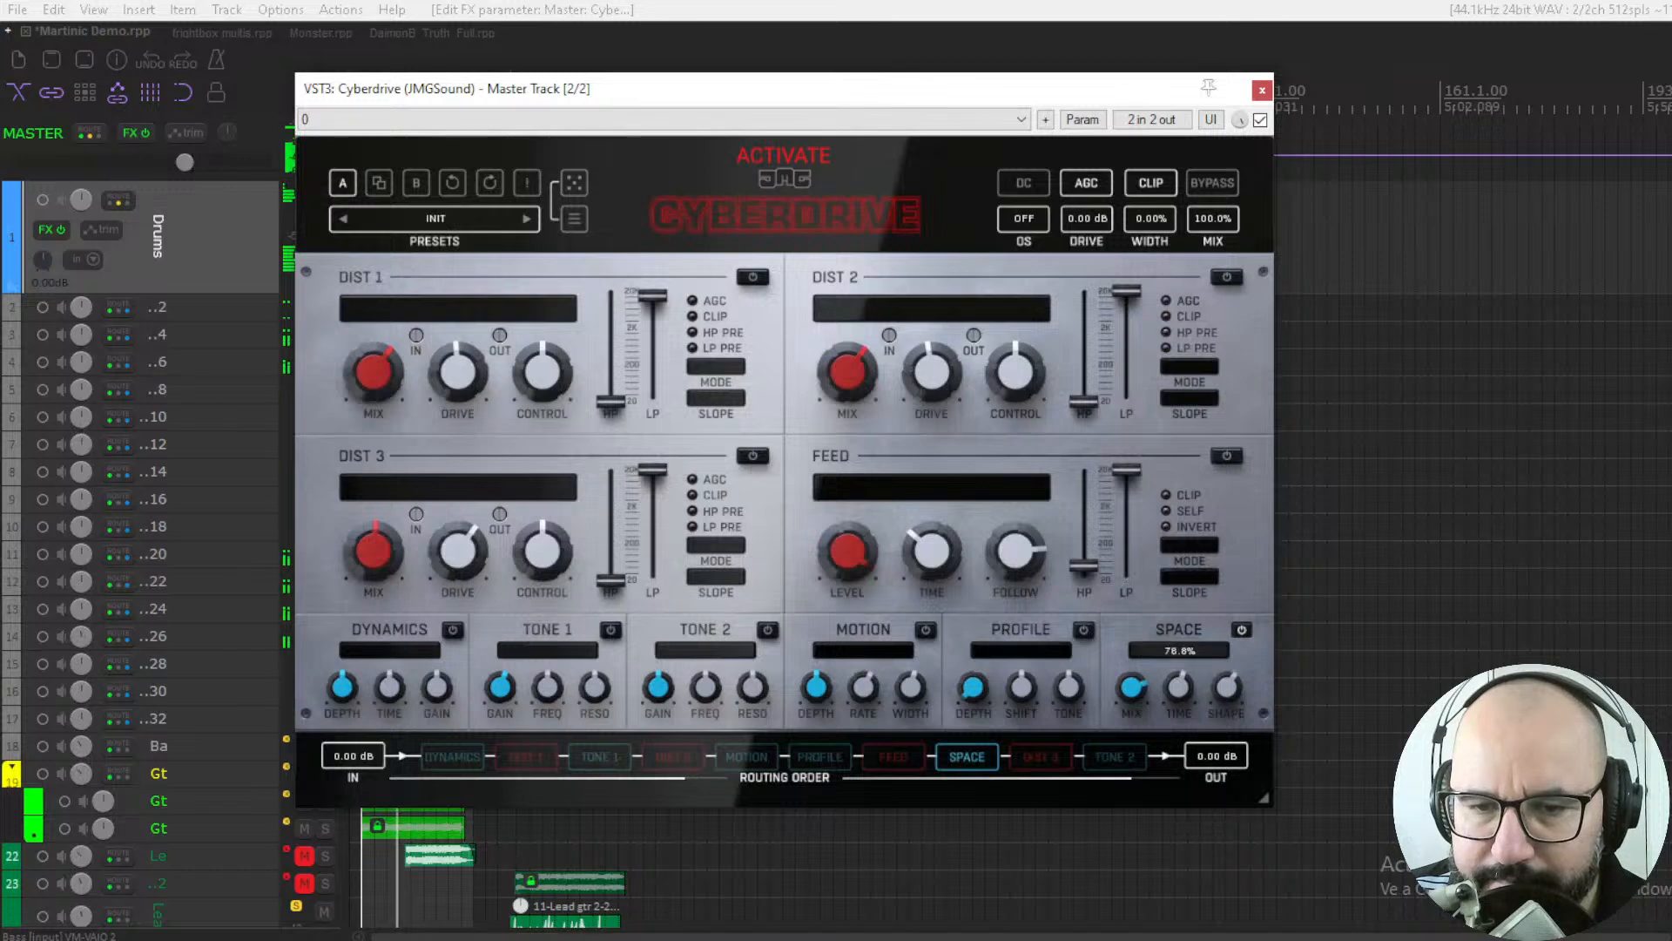
{"action": "left_click", "coordinate": [1243, 631]}
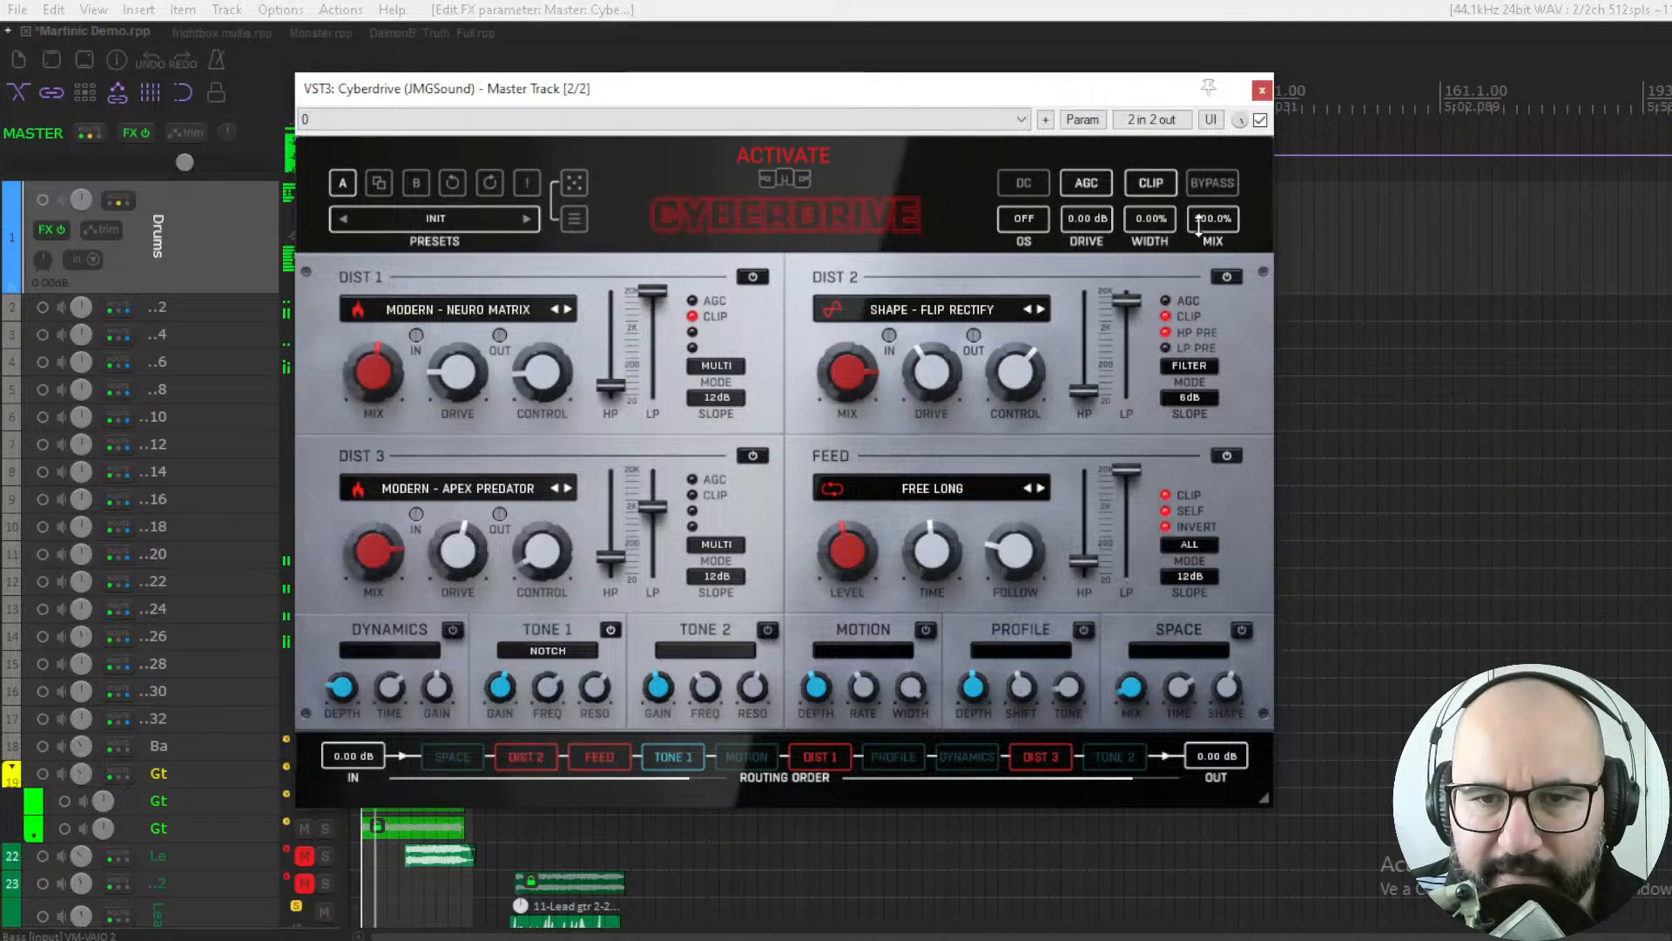
Step: Lower the global mix to 30% and set the global width to 50%
{"action": "left_click_drag", "start_coordinate": [1212, 218], "coordinate": [1149, 131]}
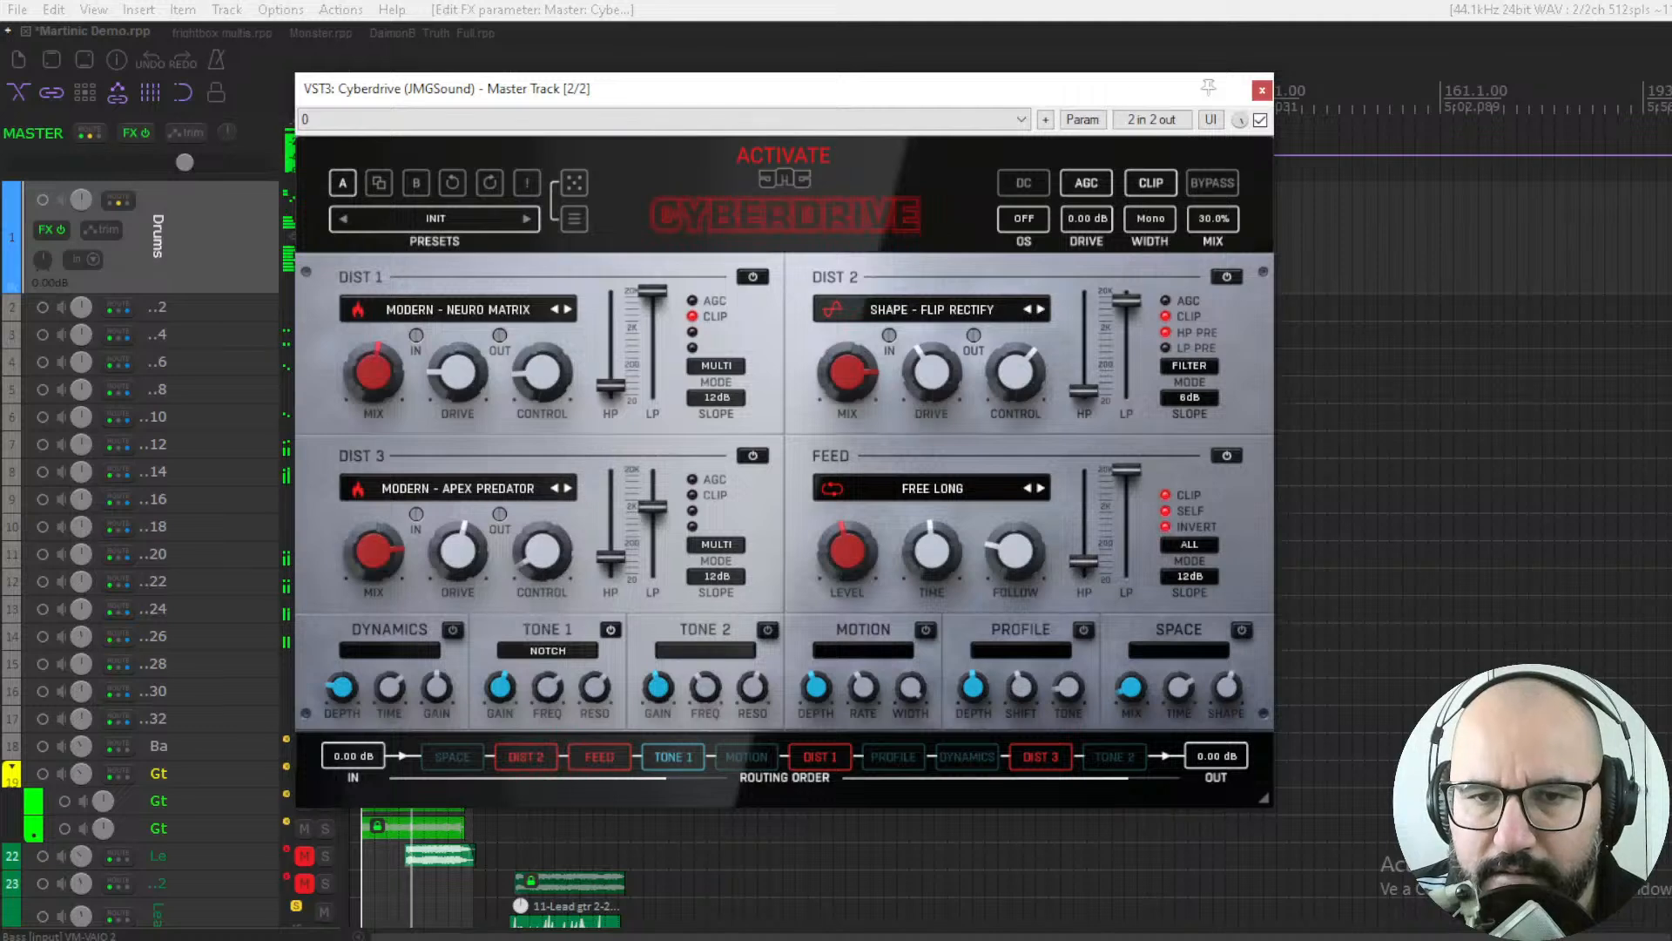
{"action": "double_click", "coordinate": [1164, 224]}
{"action": "type", "text": "50"}
{"action": "key", "text": "Return"}
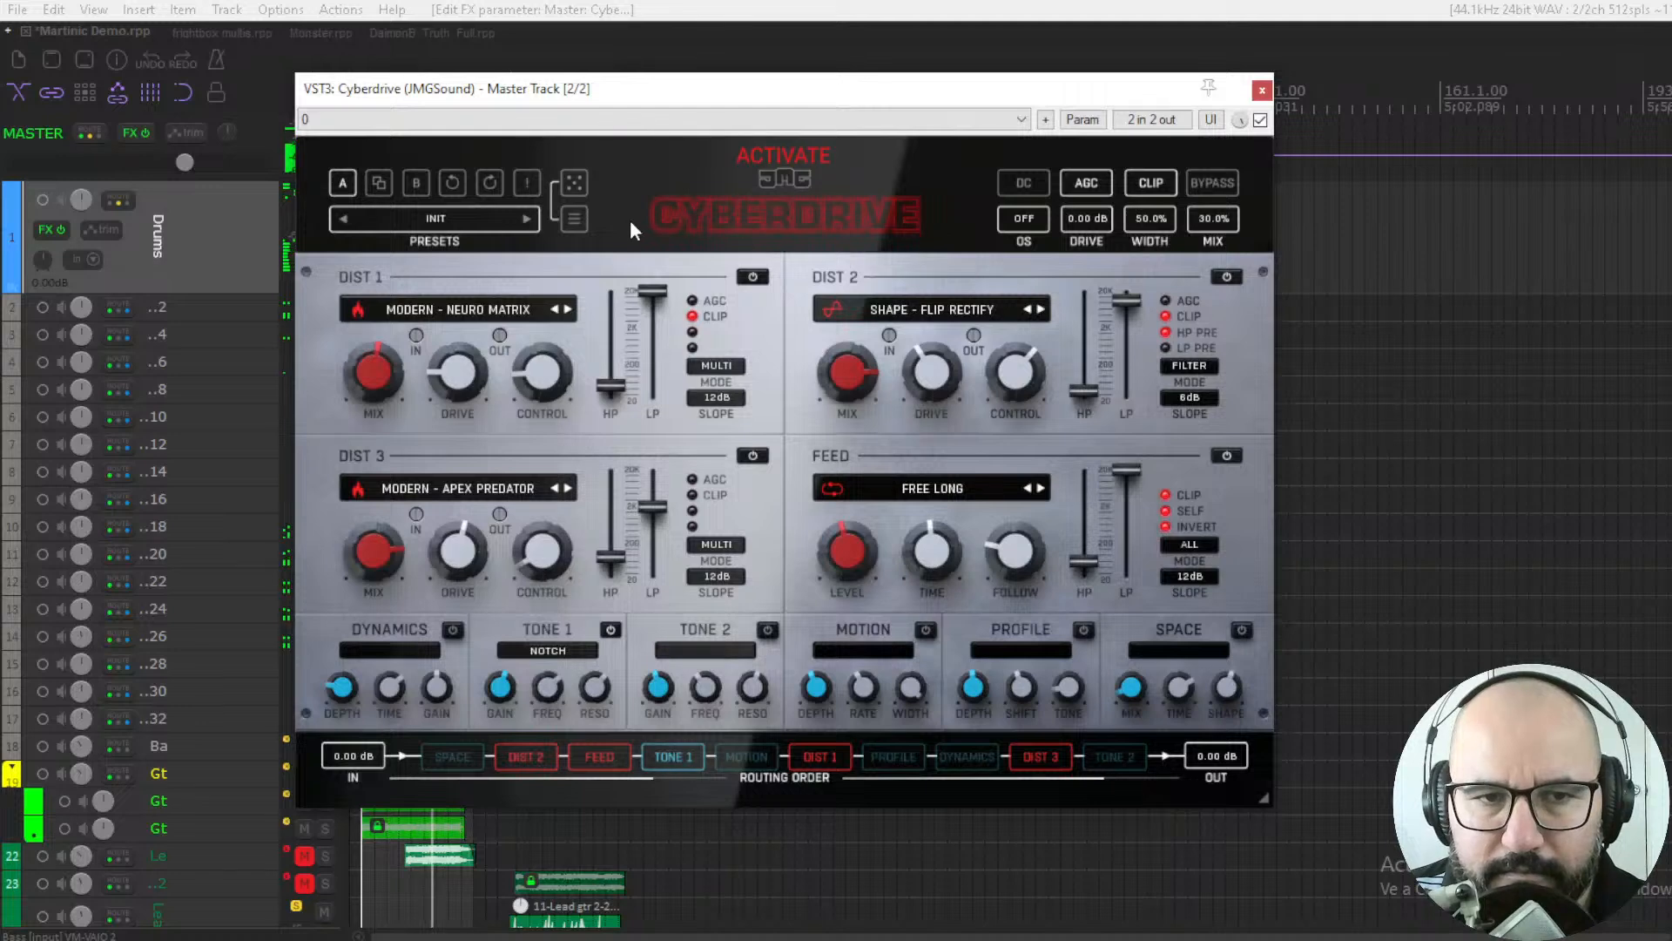
Step: Randomize the plugin settings several times to audition the results, with the global mix raised to about 55.6%
{"action": "left_click", "coordinate": [577, 185]}
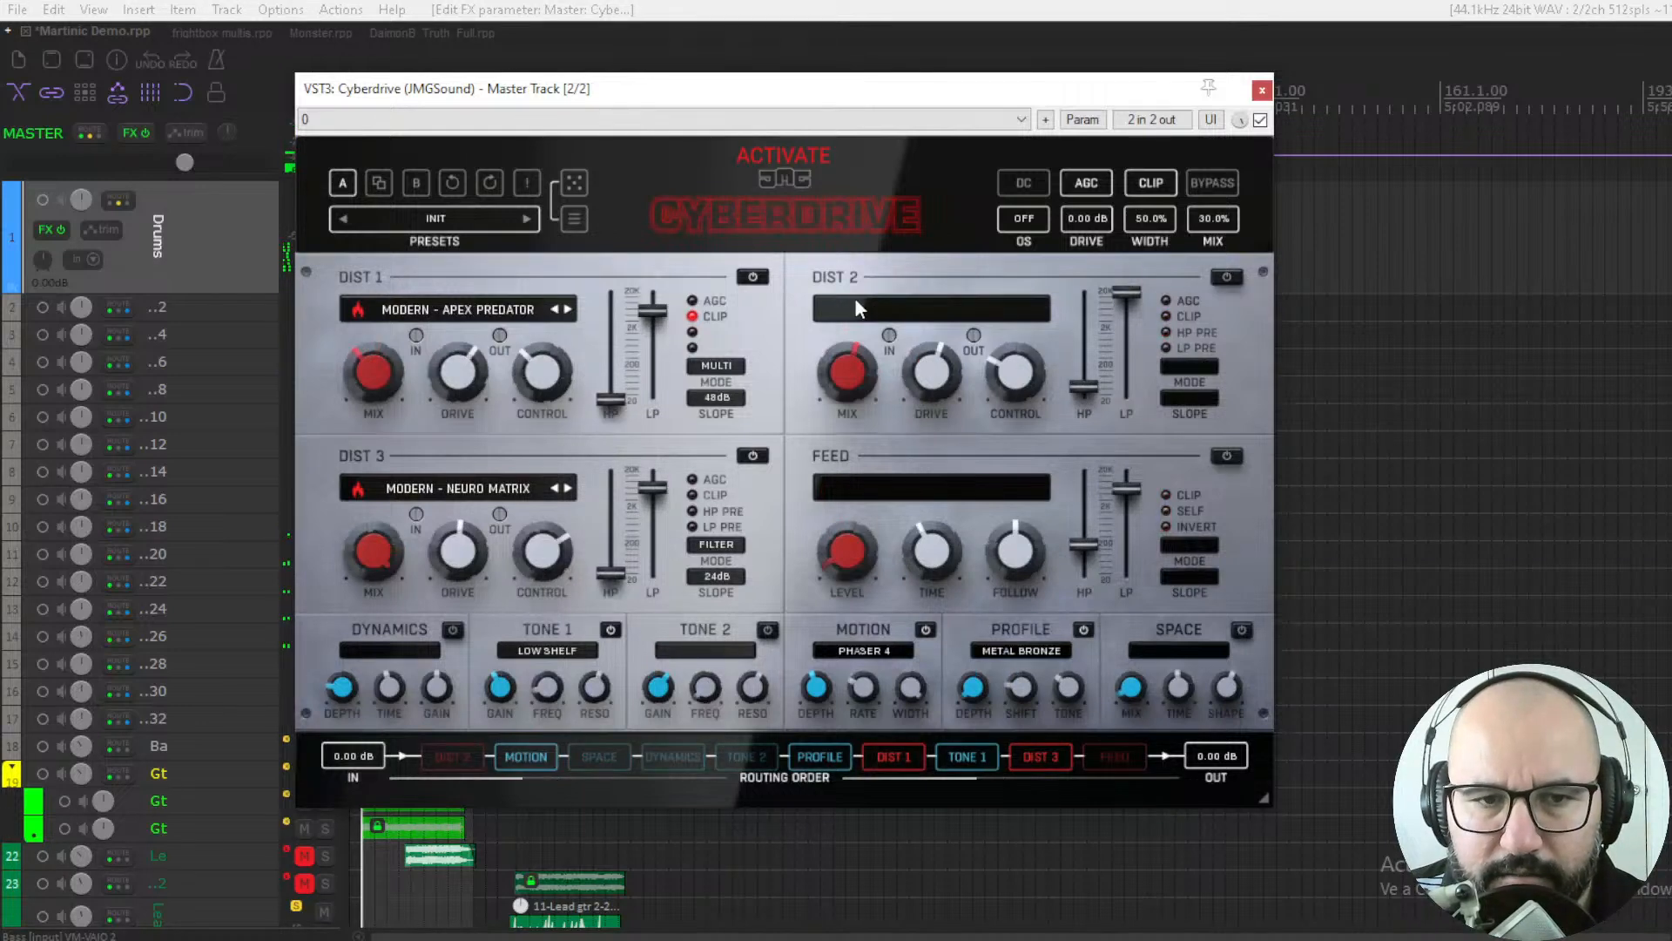
{"action": "left_click_drag", "start_coordinate": [1228, 215], "coordinate": [1227, 171]}
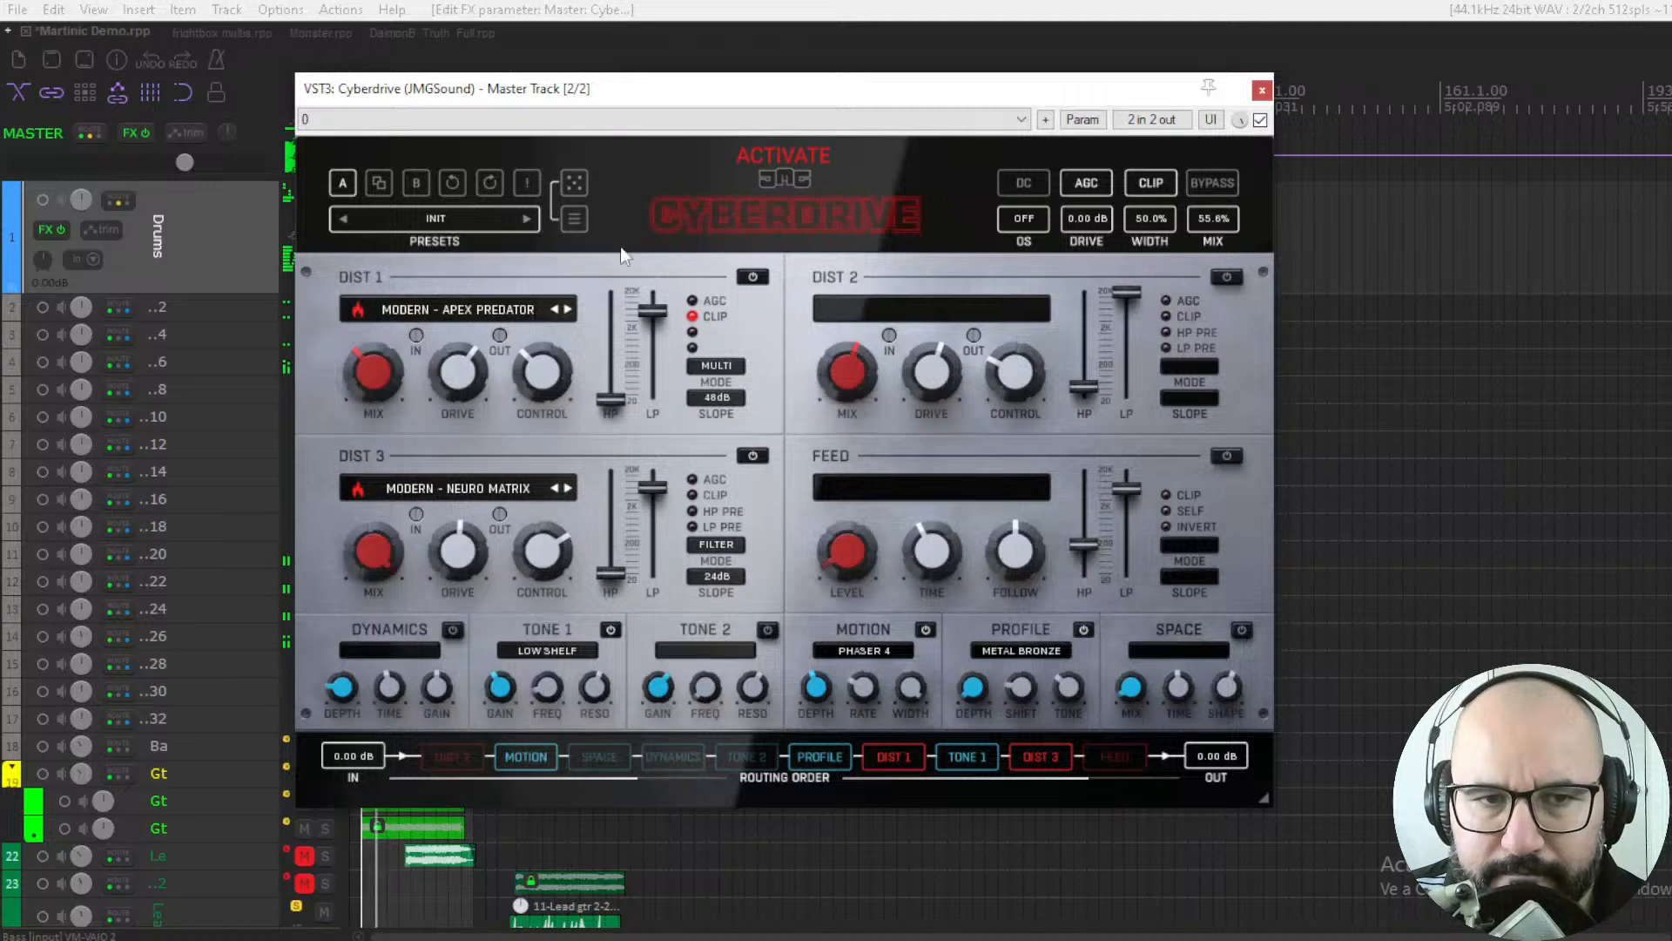
{"action": "left_click", "coordinate": [592, 189]}
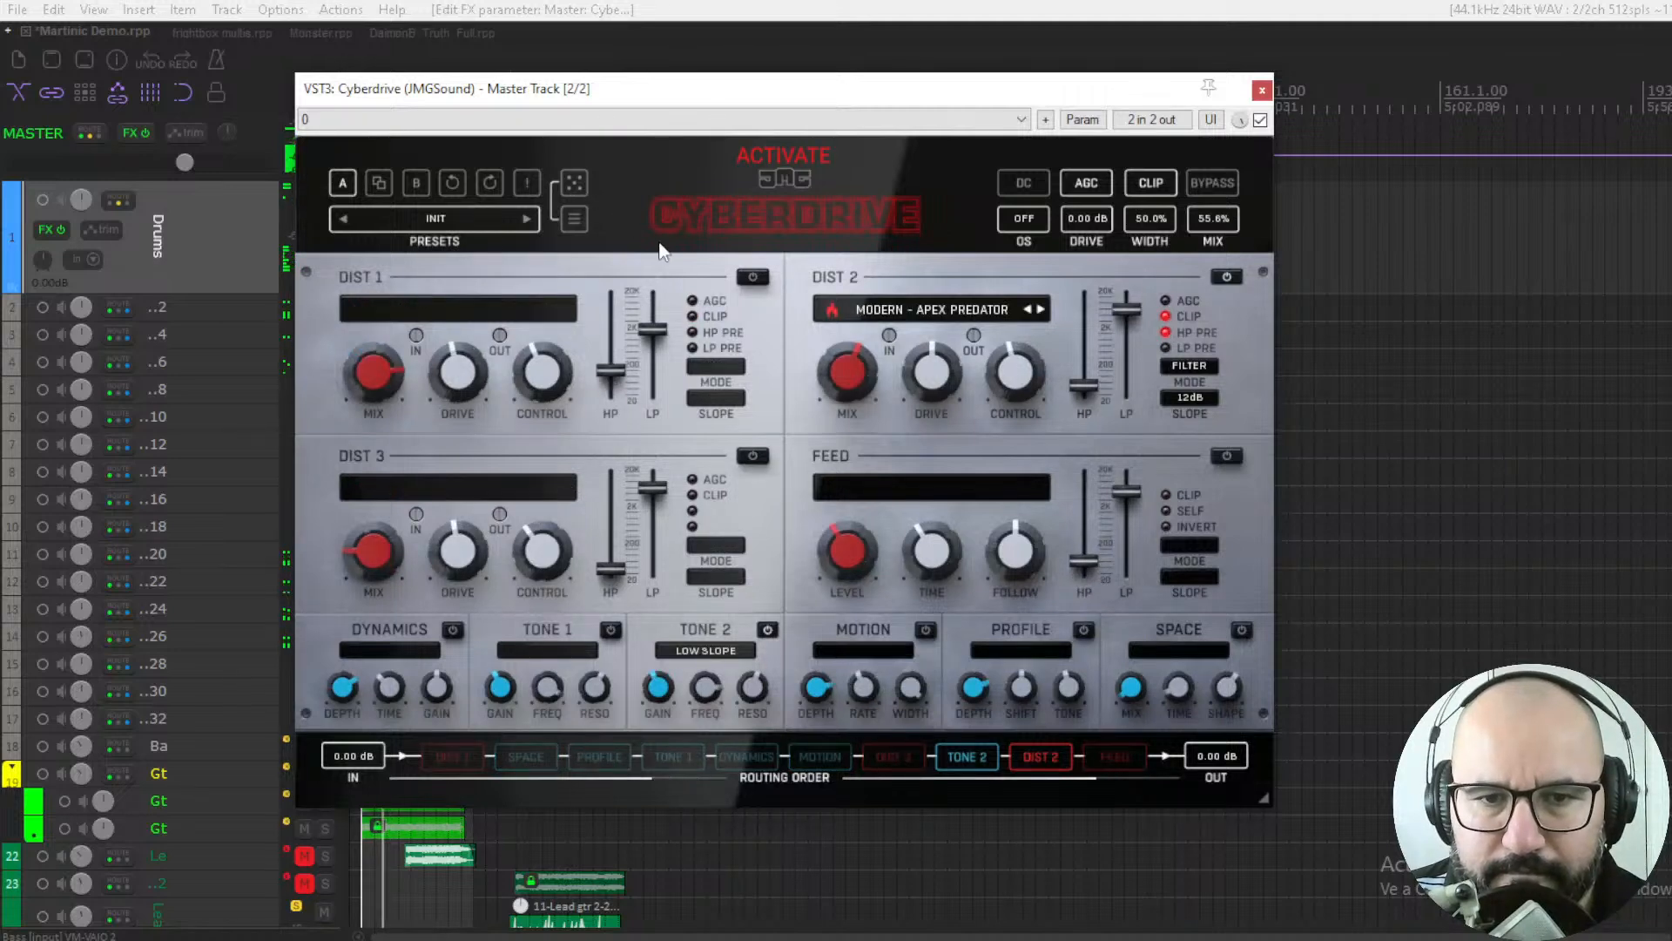
{"action": "left_click", "coordinate": [571, 186]}
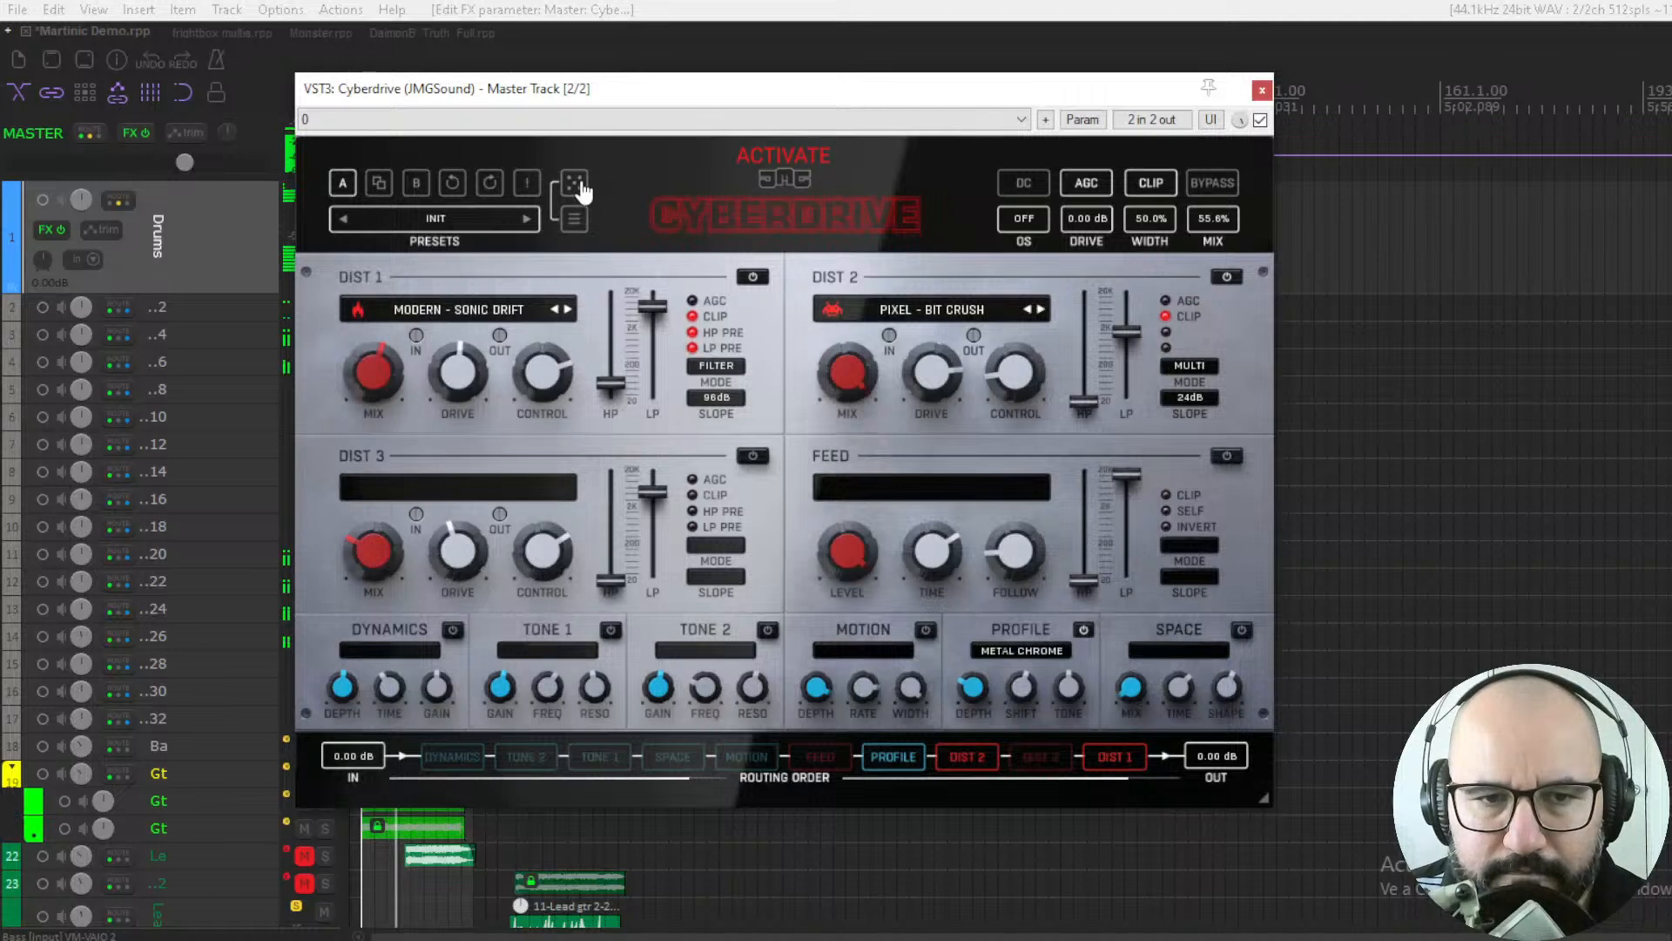
{"action": "left_click", "coordinate": [578, 185]}
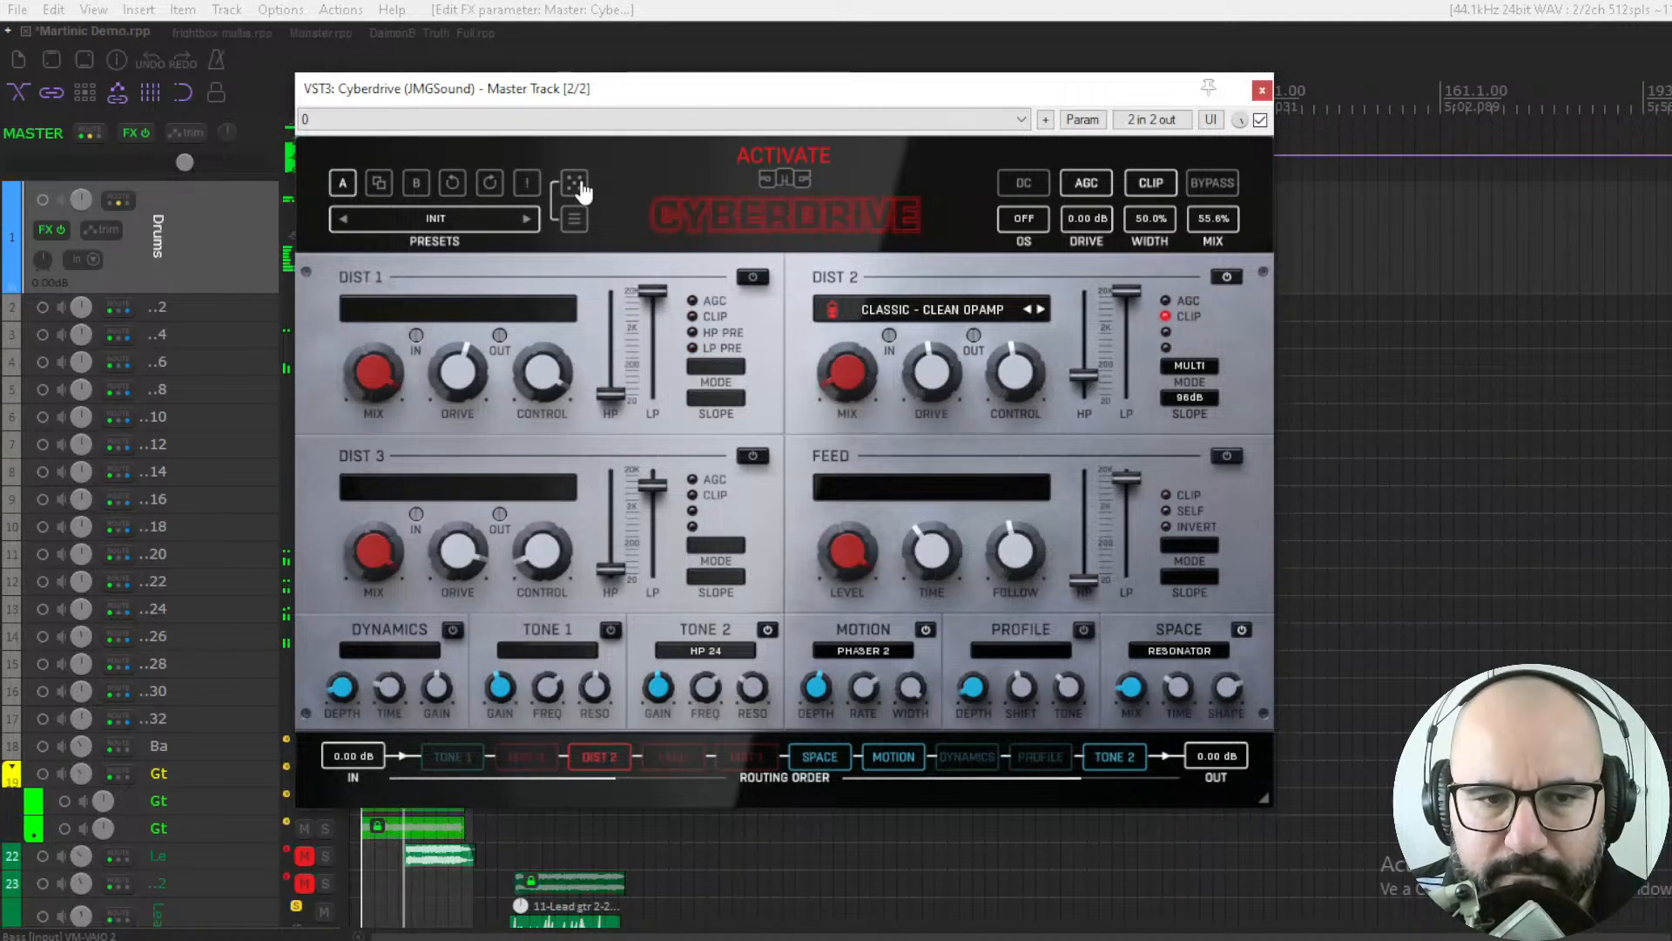
{"action": "left_click", "coordinate": [579, 185]}
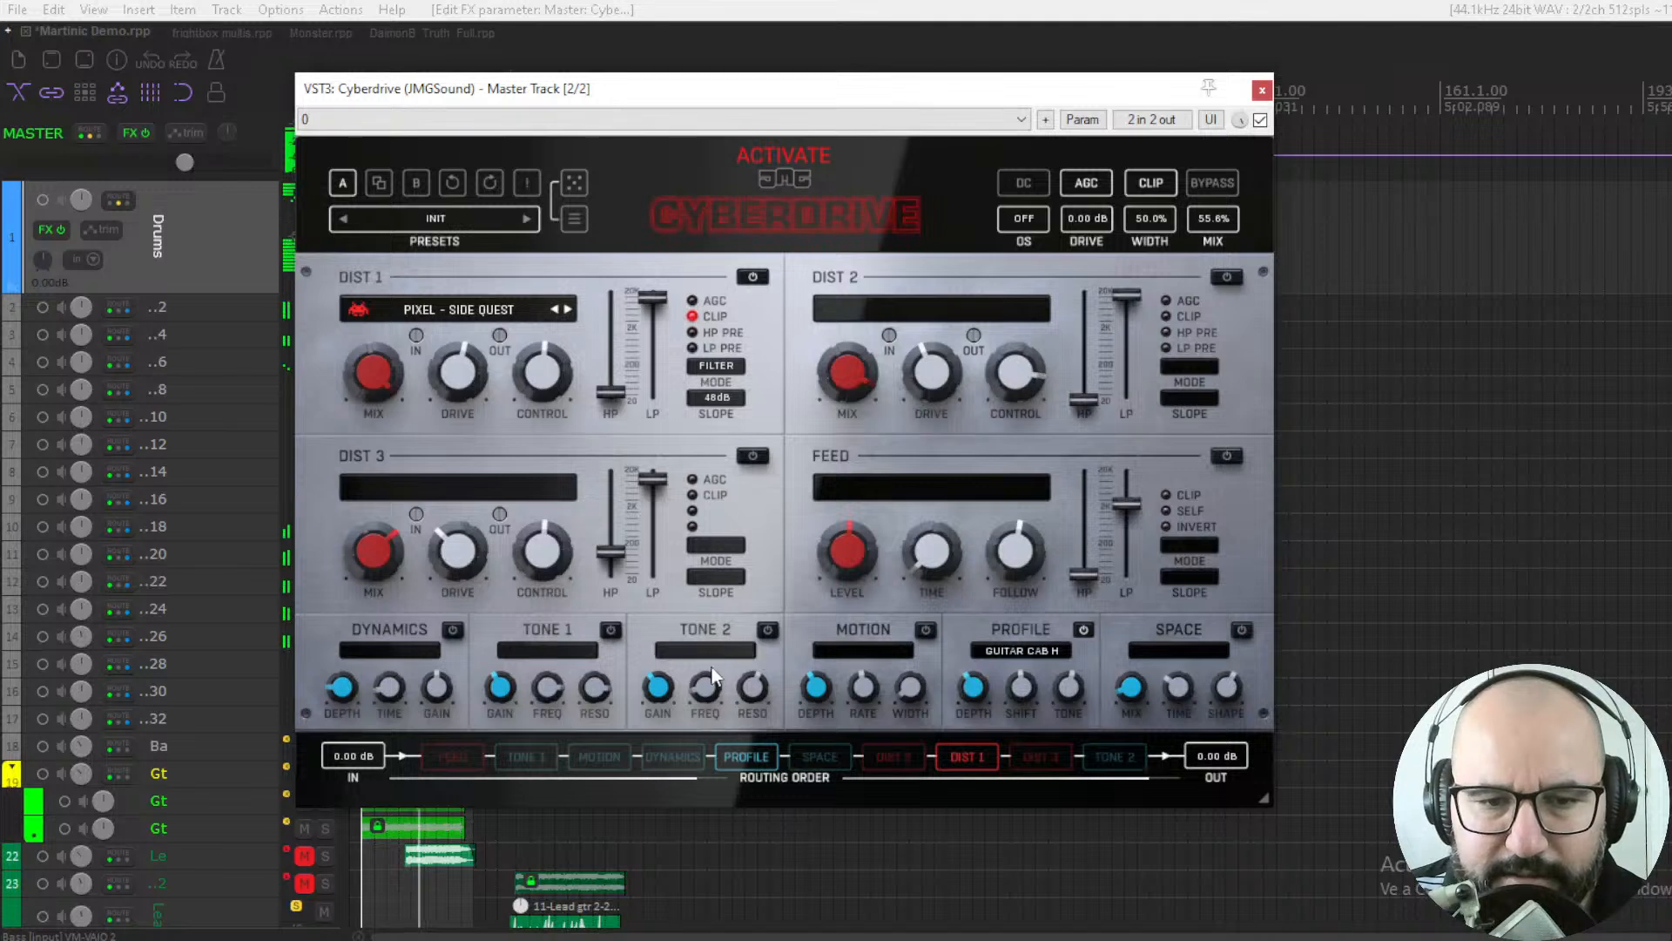
{"action": "left_click", "coordinate": [607, 232]}
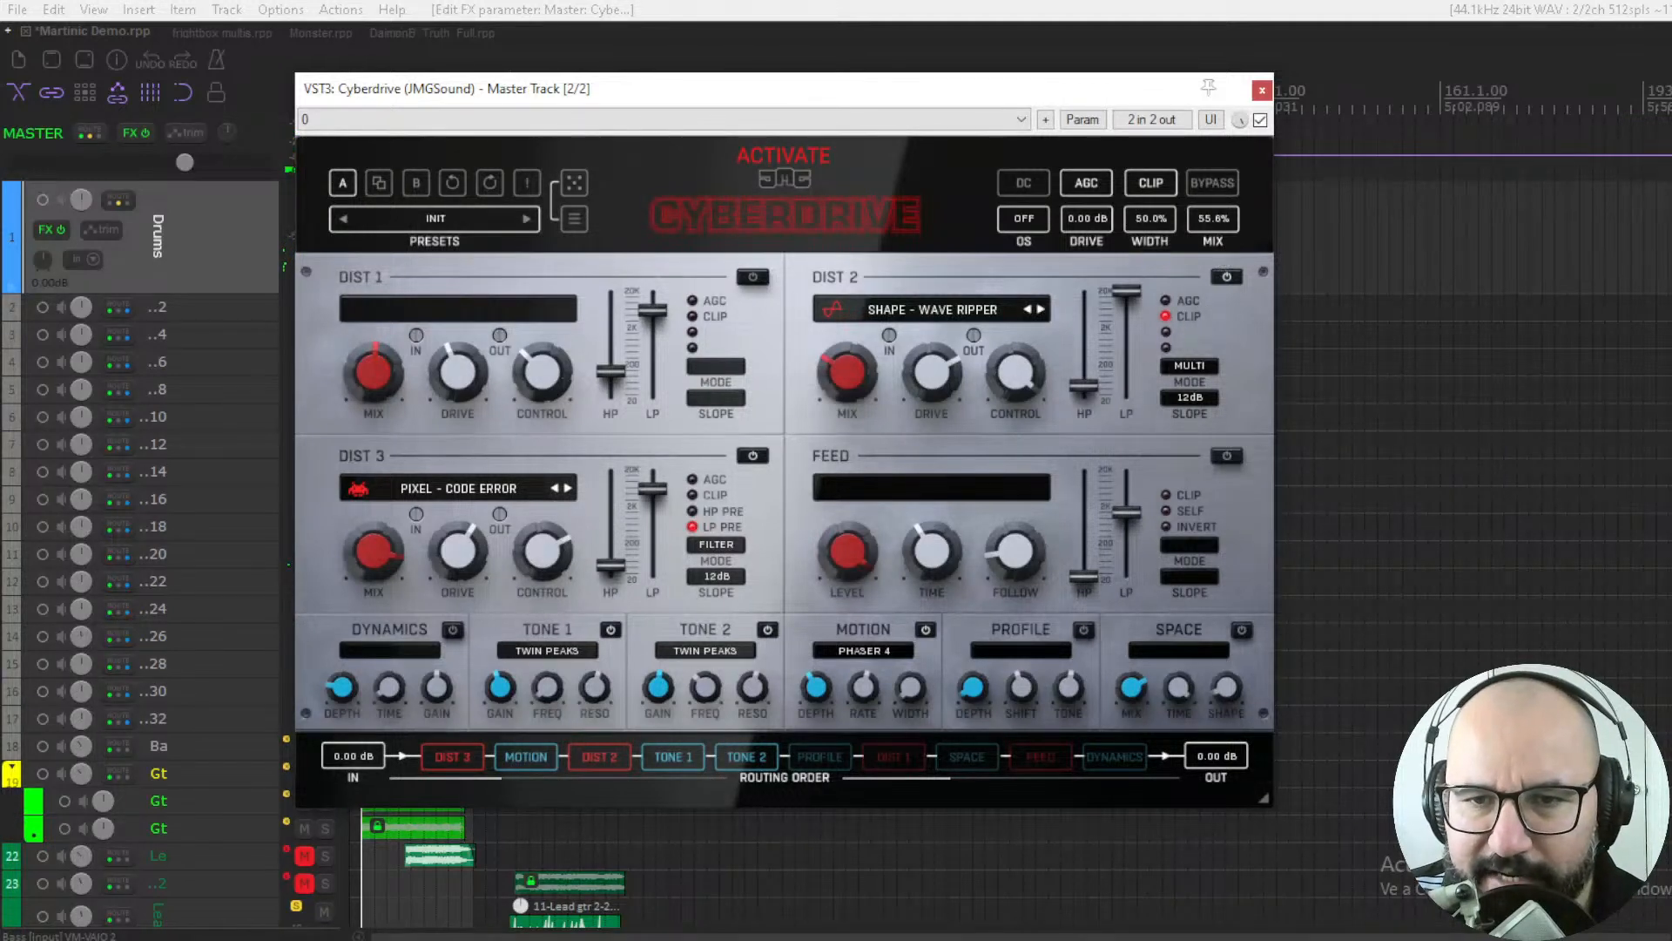
Step: Audition more randomized settings while varying the global mix between about 34.4% and 64.4%
{"action": "left_click_drag", "start_coordinate": [1213, 220], "coordinate": [1213, 193]}
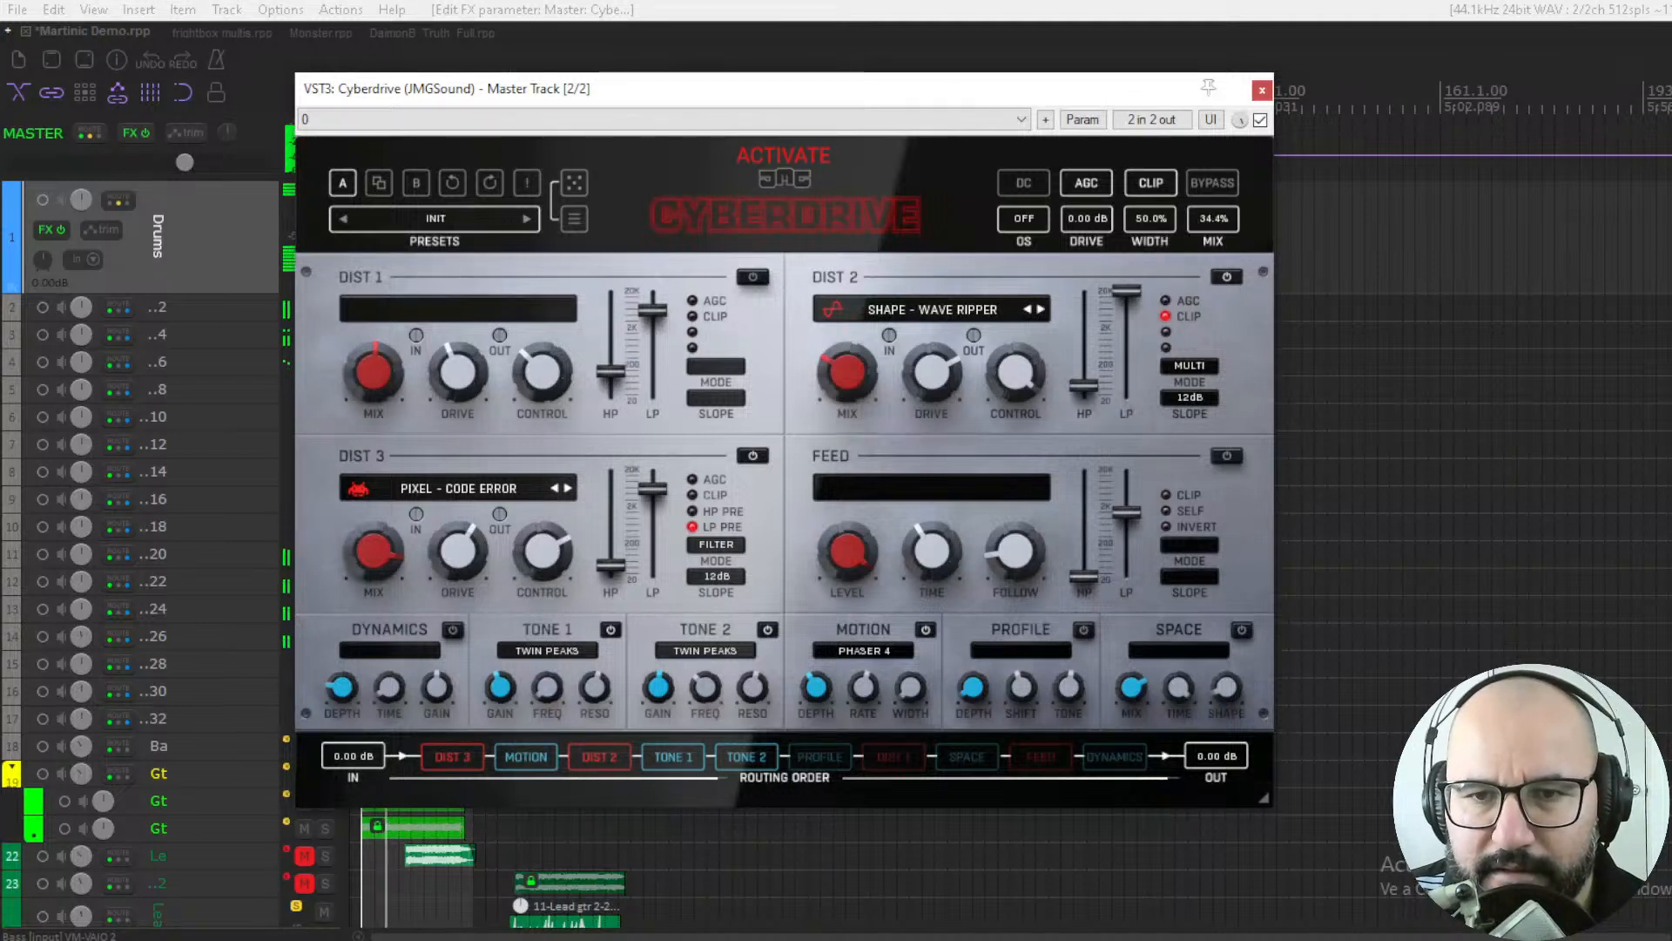
{"action": "left_click", "coordinate": [574, 182]}
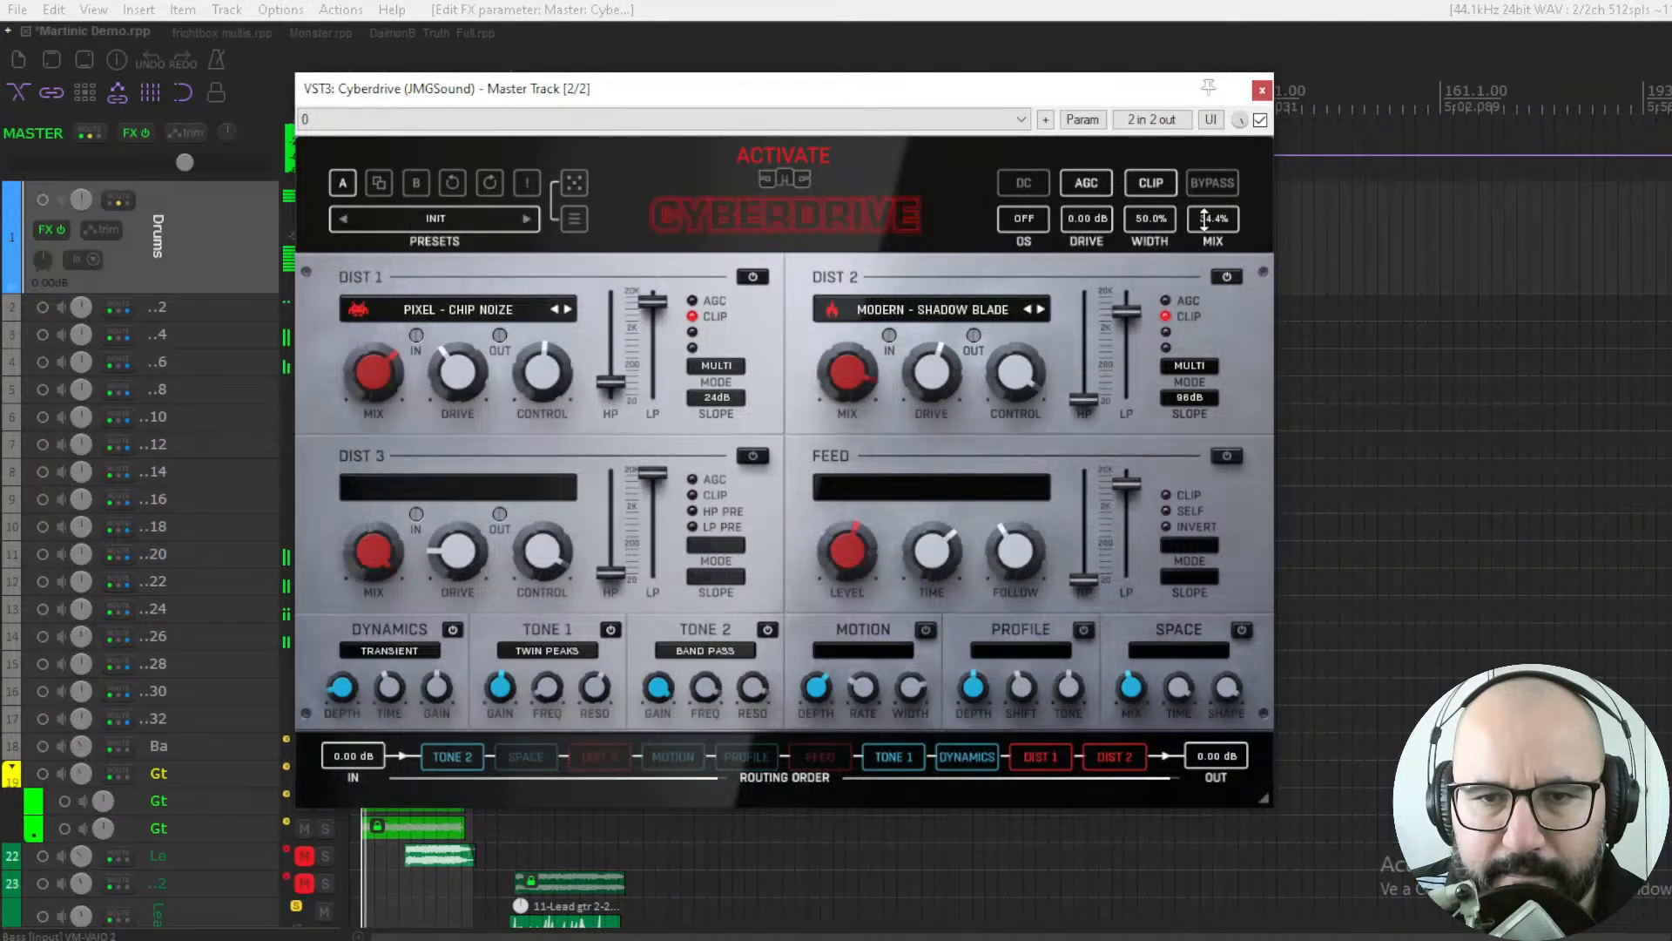
{"action": "mouse_move", "coordinate": [1213, 218]}
{"action": "left_mouse_down"}
{"action": "mouse_move", "coordinate": [1214, 171]}
{"action": "mouse_move", "coordinate": [1213, 185]}
{"action": "left_mouse_up"}
{"action": "left_click", "coordinate": [574, 182]}
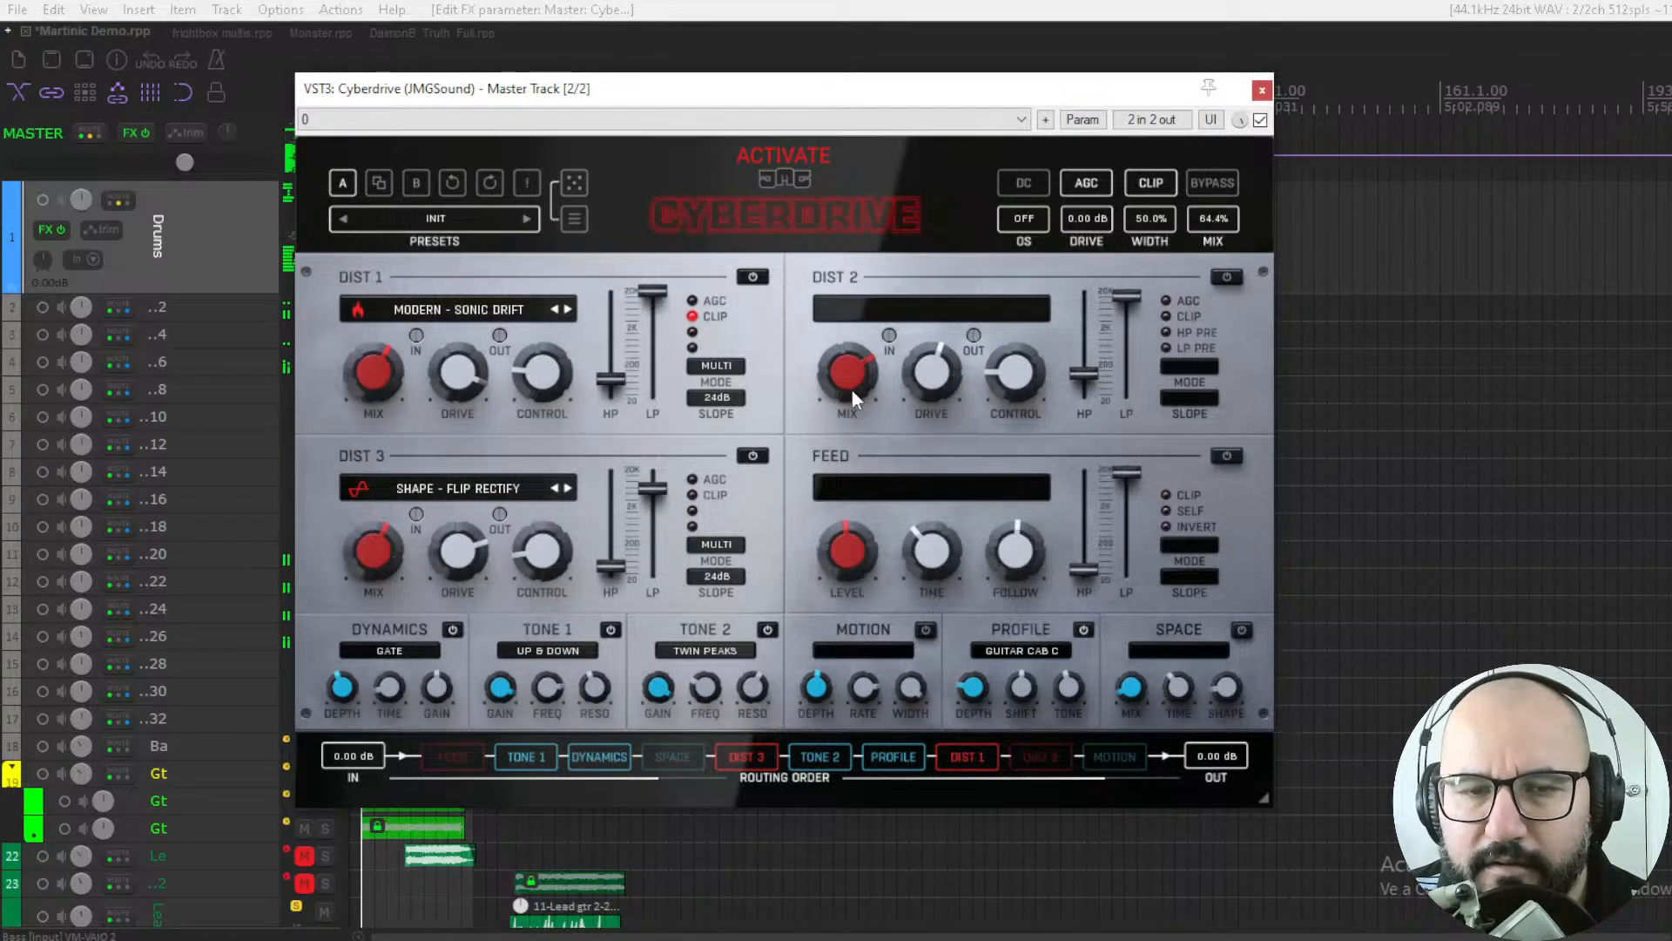
Step: Bypass Cyberdrive on the Master track and switch to the frightbox multis.rpp project
{"action": "left_click", "coordinate": [1260, 121]}
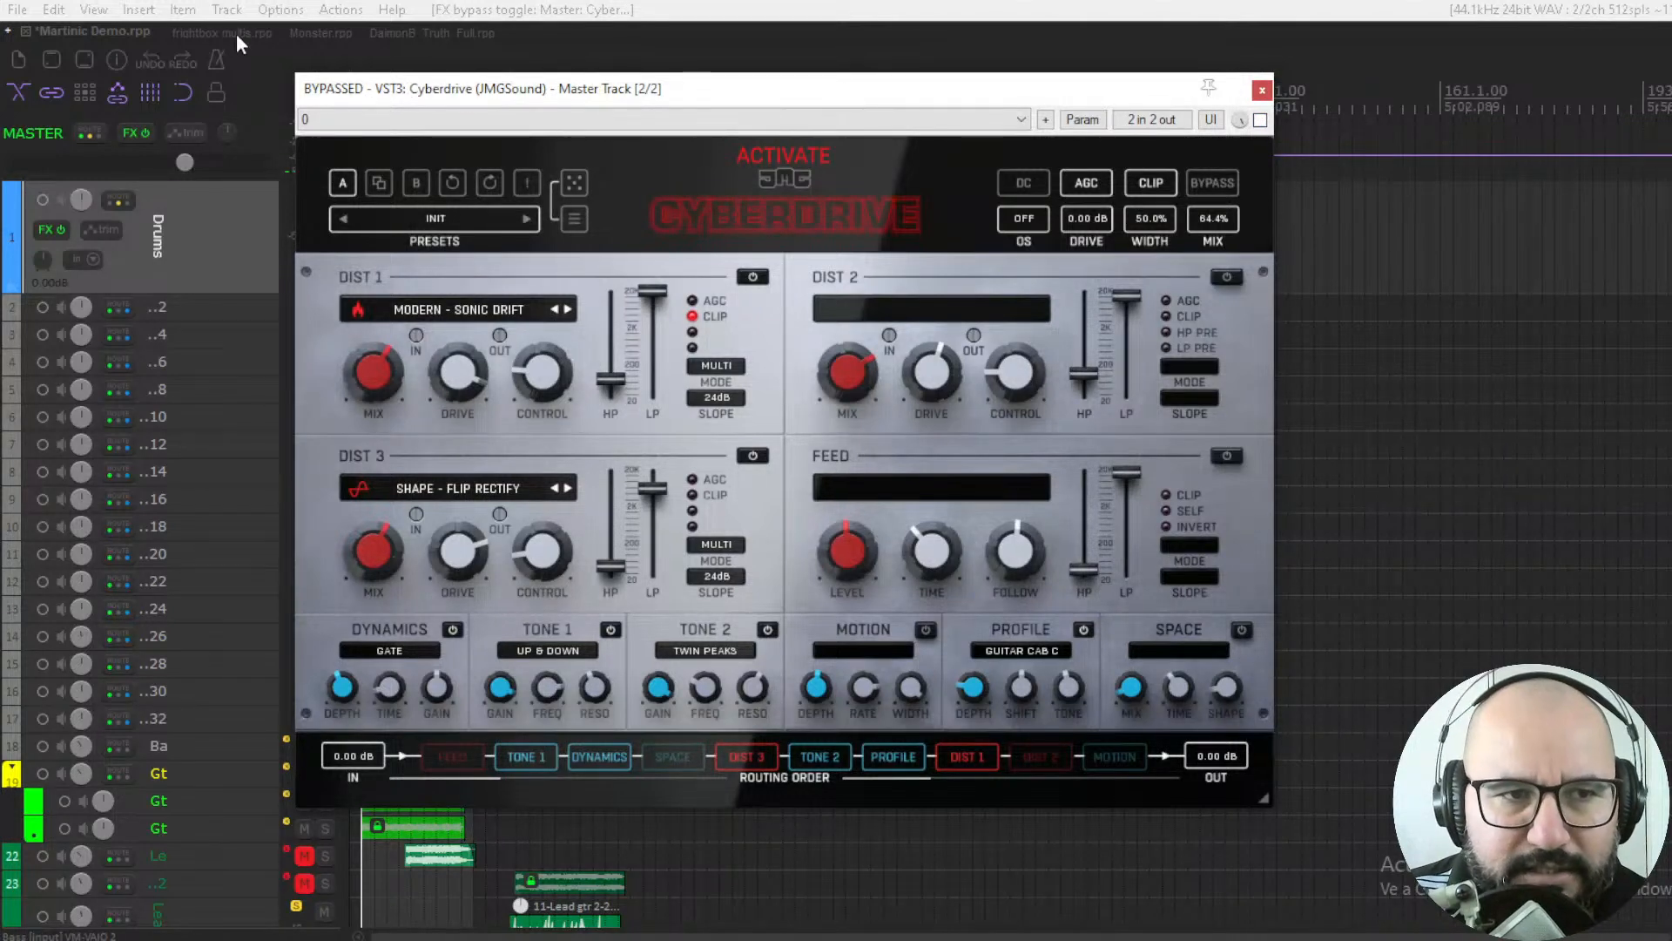
{"action": "left_click", "coordinate": [200, 35]}
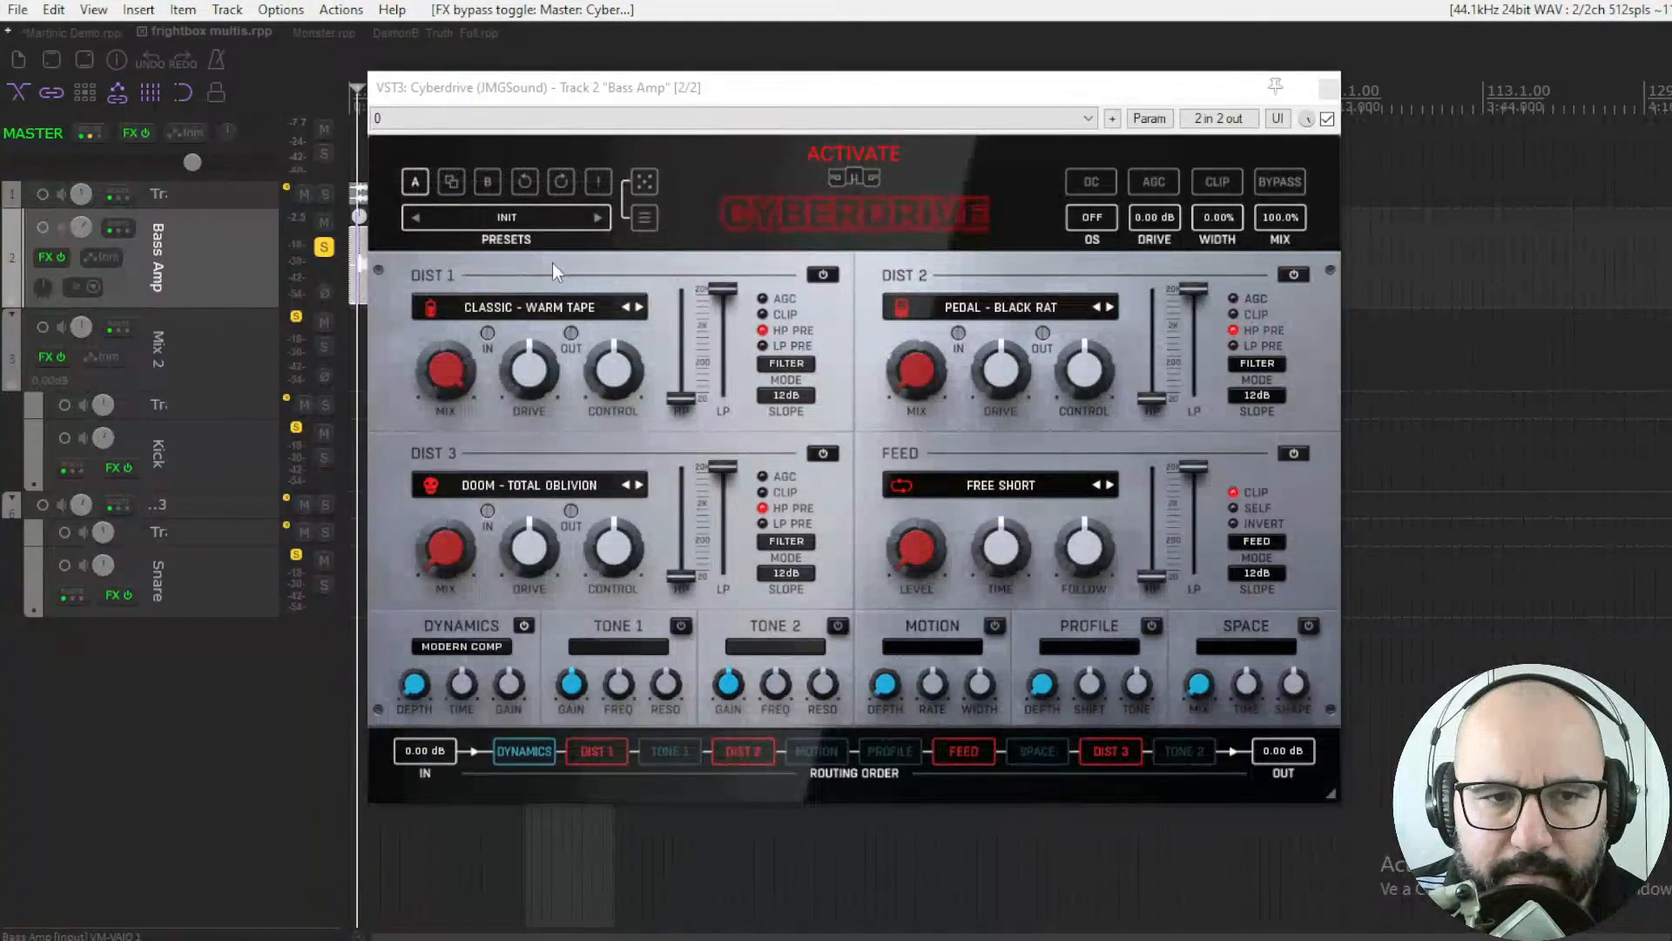
Step: Play the soloed Bass Amp track and compare its sound with Dist 1 switched off and back on
{"action": "key", "text": "space"}
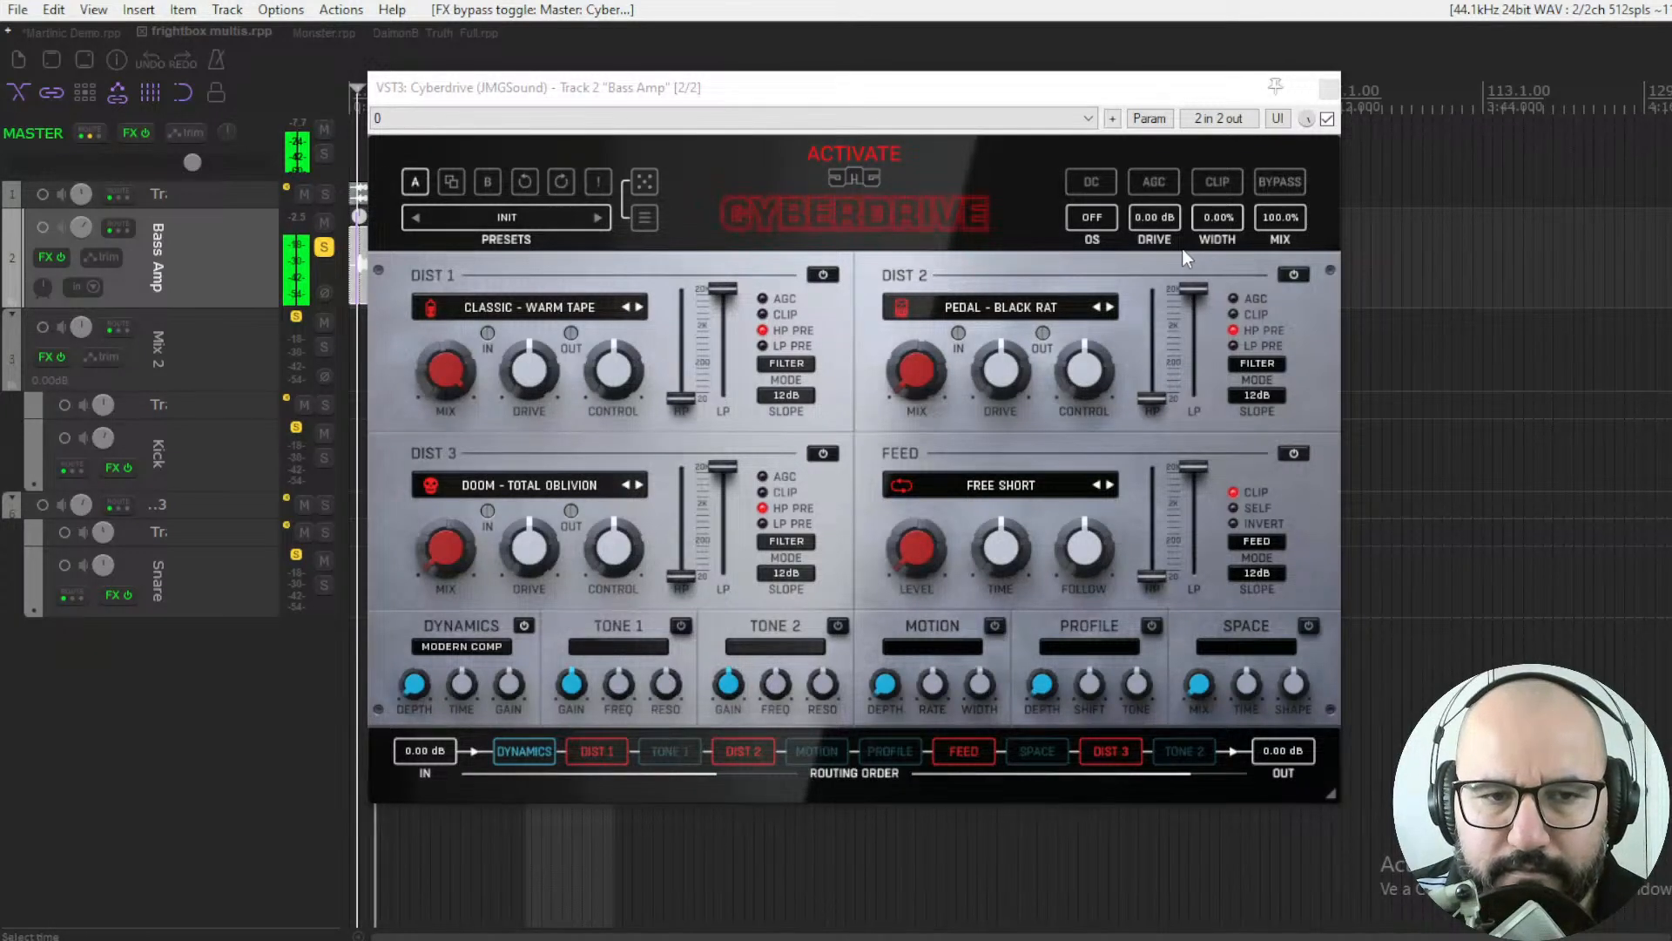
{"action": "left_click", "coordinate": [820, 276]}
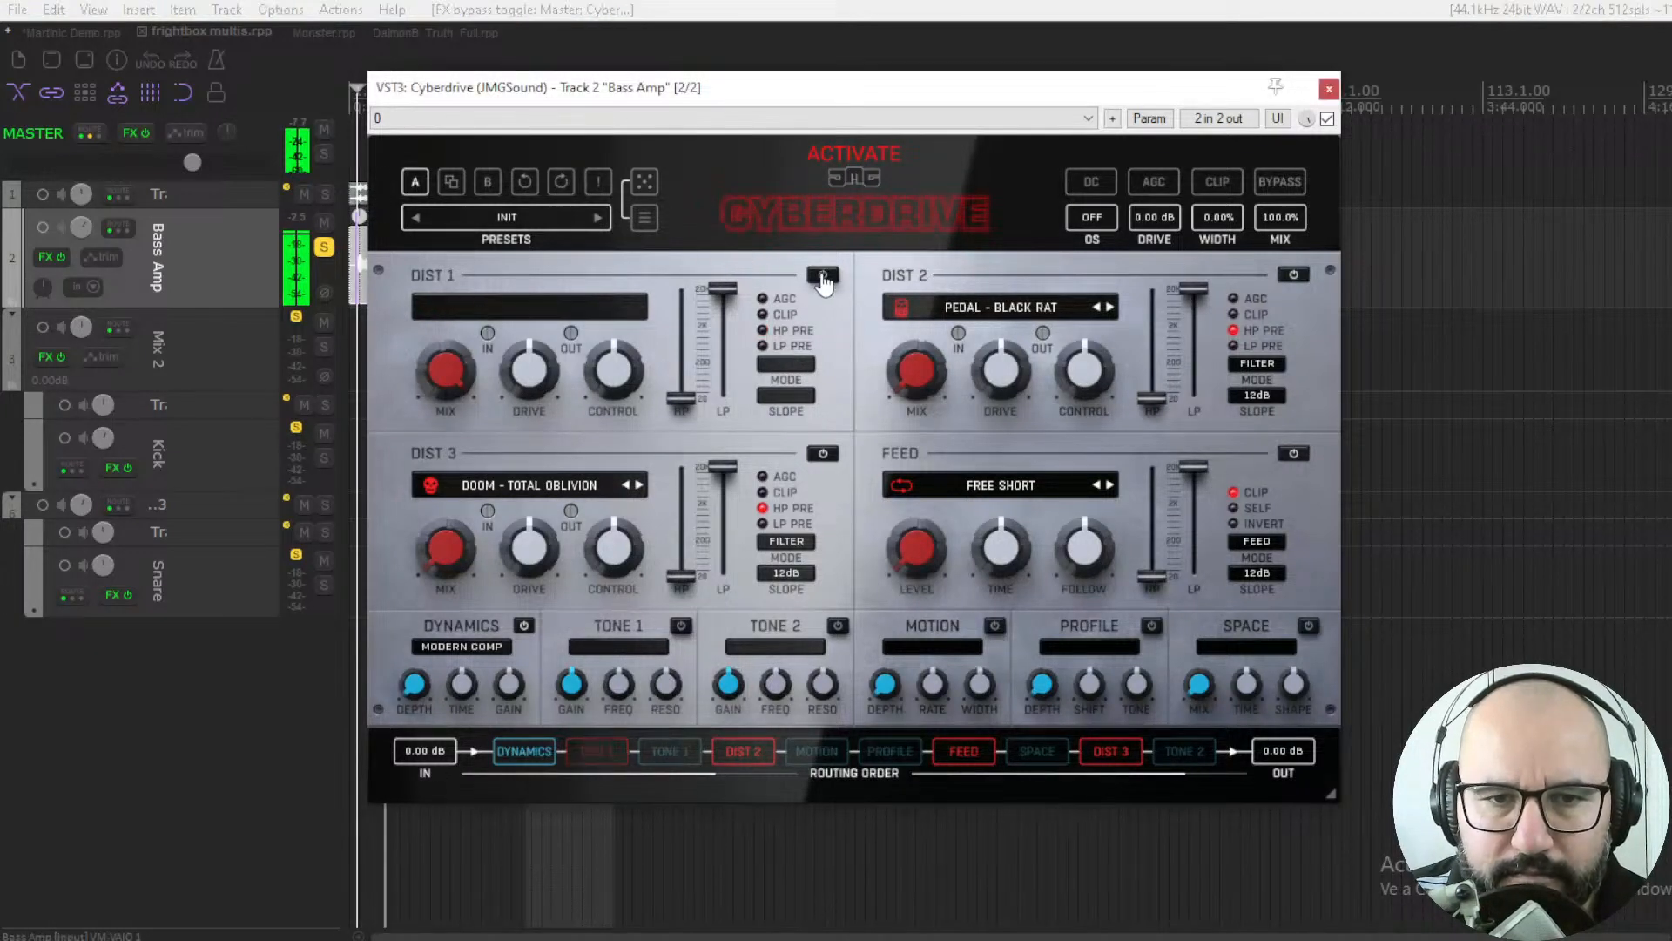
{"action": "left_click", "coordinate": [817, 277]}
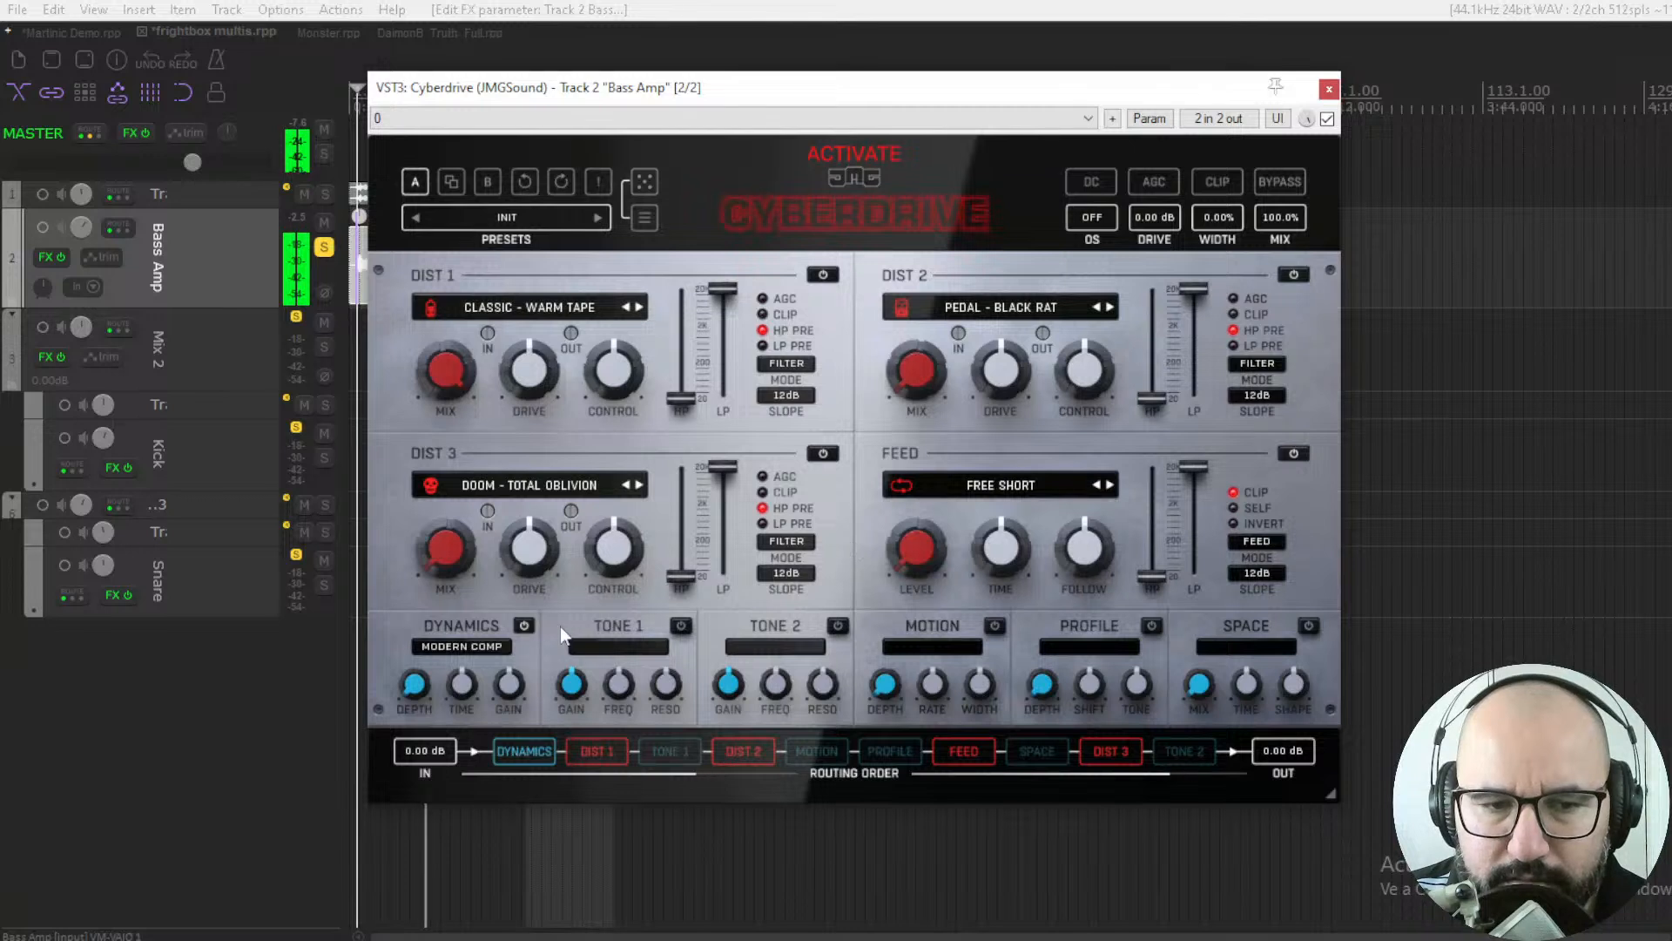
Step: Raise the Dist 1 and Dist 2 drive on the Bass Amp track and adjust the Dist 2 and Dist 3 mix amounts
{"action": "mouse_move", "coordinate": [414, 686]}
{"action": "left_mouse_down"}
{"action": "mouse_move", "coordinate": [414, 649]}
{"action": "mouse_move", "coordinate": [419, 716]}
{"action": "left_mouse_up"}
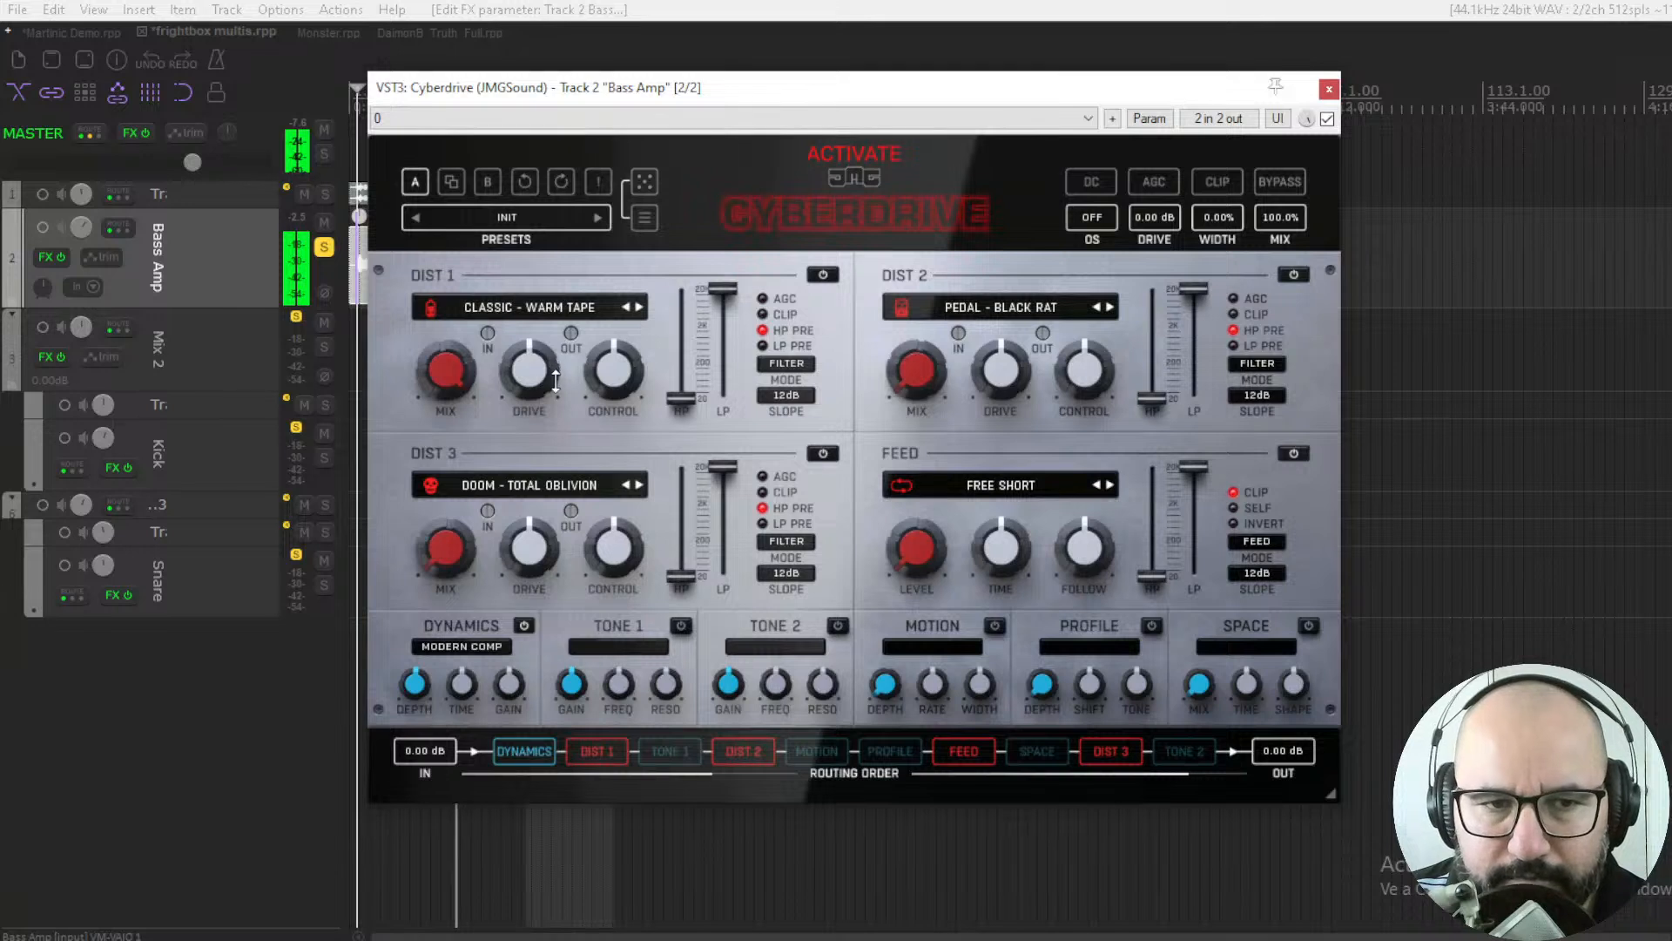
{"action": "left_click_drag", "start_coordinate": [555, 380], "coordinate": [555, 321]}
{"action": "left_click_drag", "start_coordinate": [1001, 376], "coordinate": [1002, 345]}
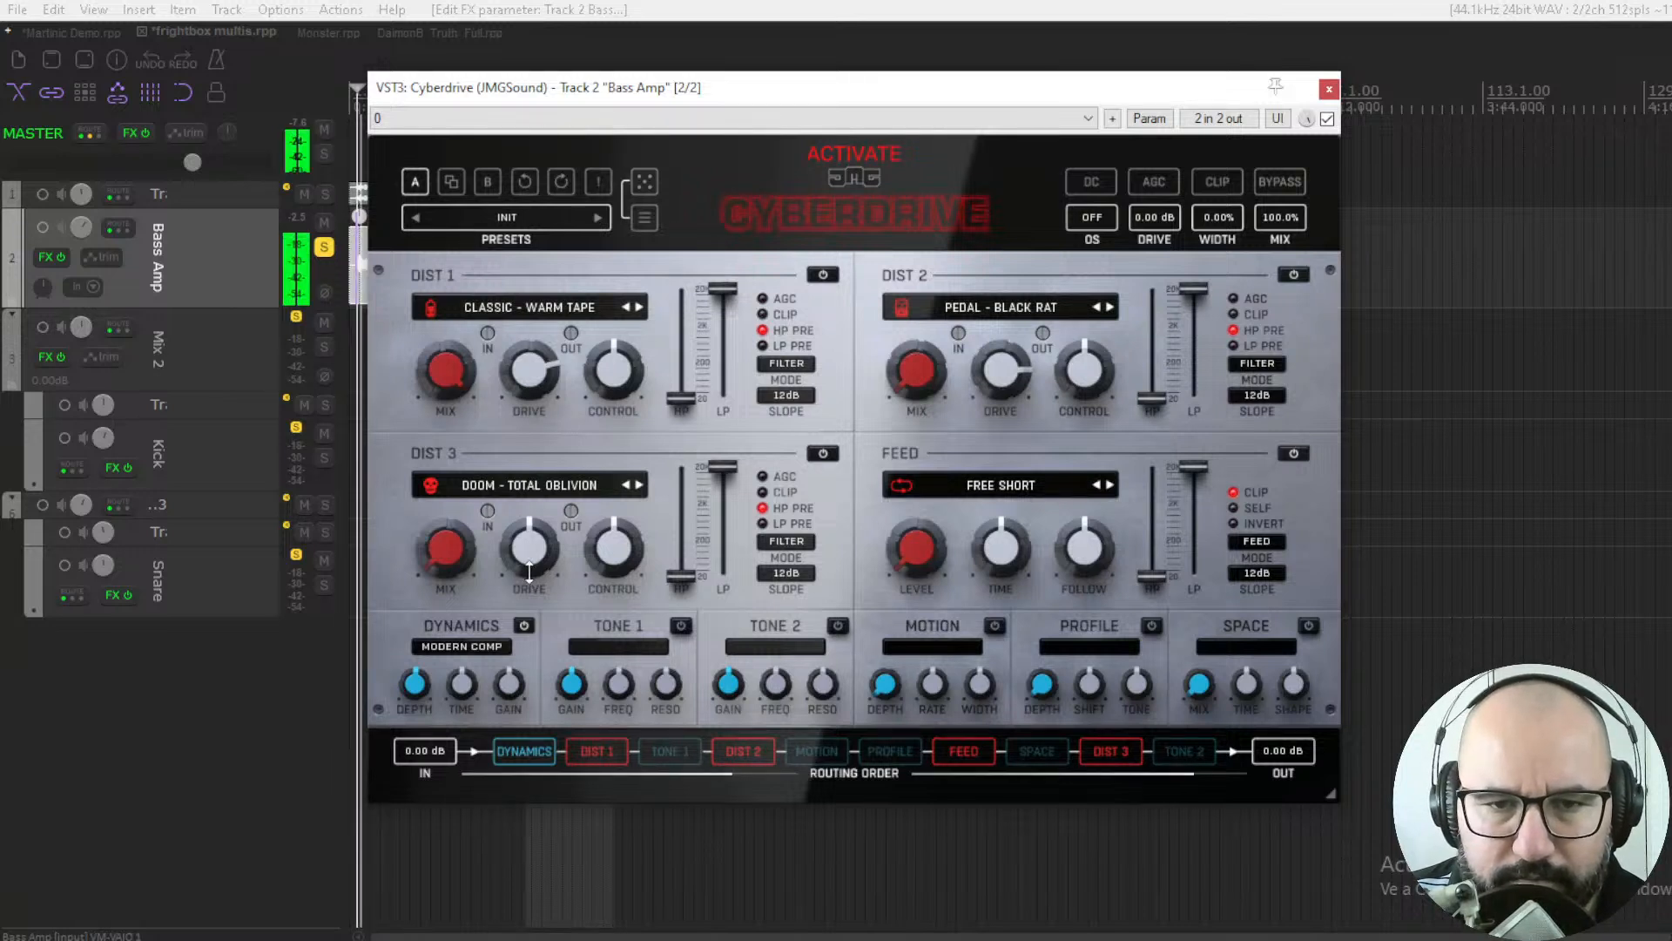
{"action": "left_click_drag", "start_coordinate": [1001, 370], "coordinate": [917, 357]}
{"action": "mouse_move", "coordinate": [446, 547]}
{"action": "left_mouse_down"}
{"action": "mouse_move", "coordinate": [446, 575]}
{"action": "mouse_move", "coordinate": [446, 533]}
{"action": "mouse_move", "coordinate": [439, 562]}
{"action": "left_mouse_up"}
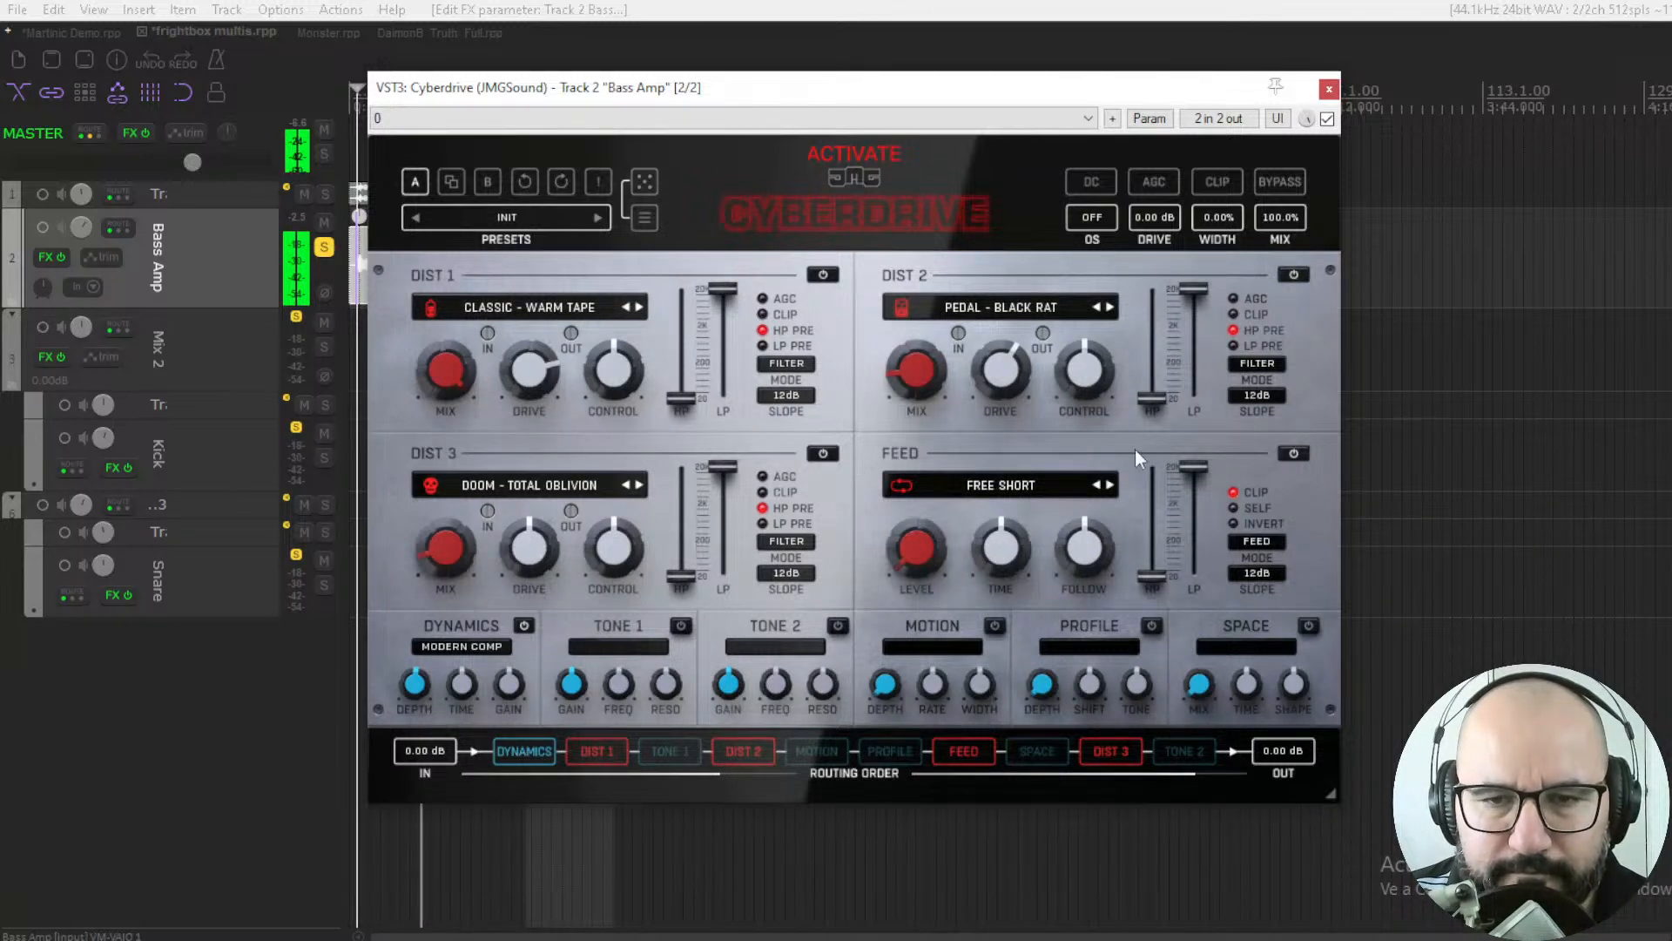
Step: Compare the Bass Amp sound with Cyberdrive bypassed and re-enabled
{"action": "left_click", "coordinate": [1327, 119]}
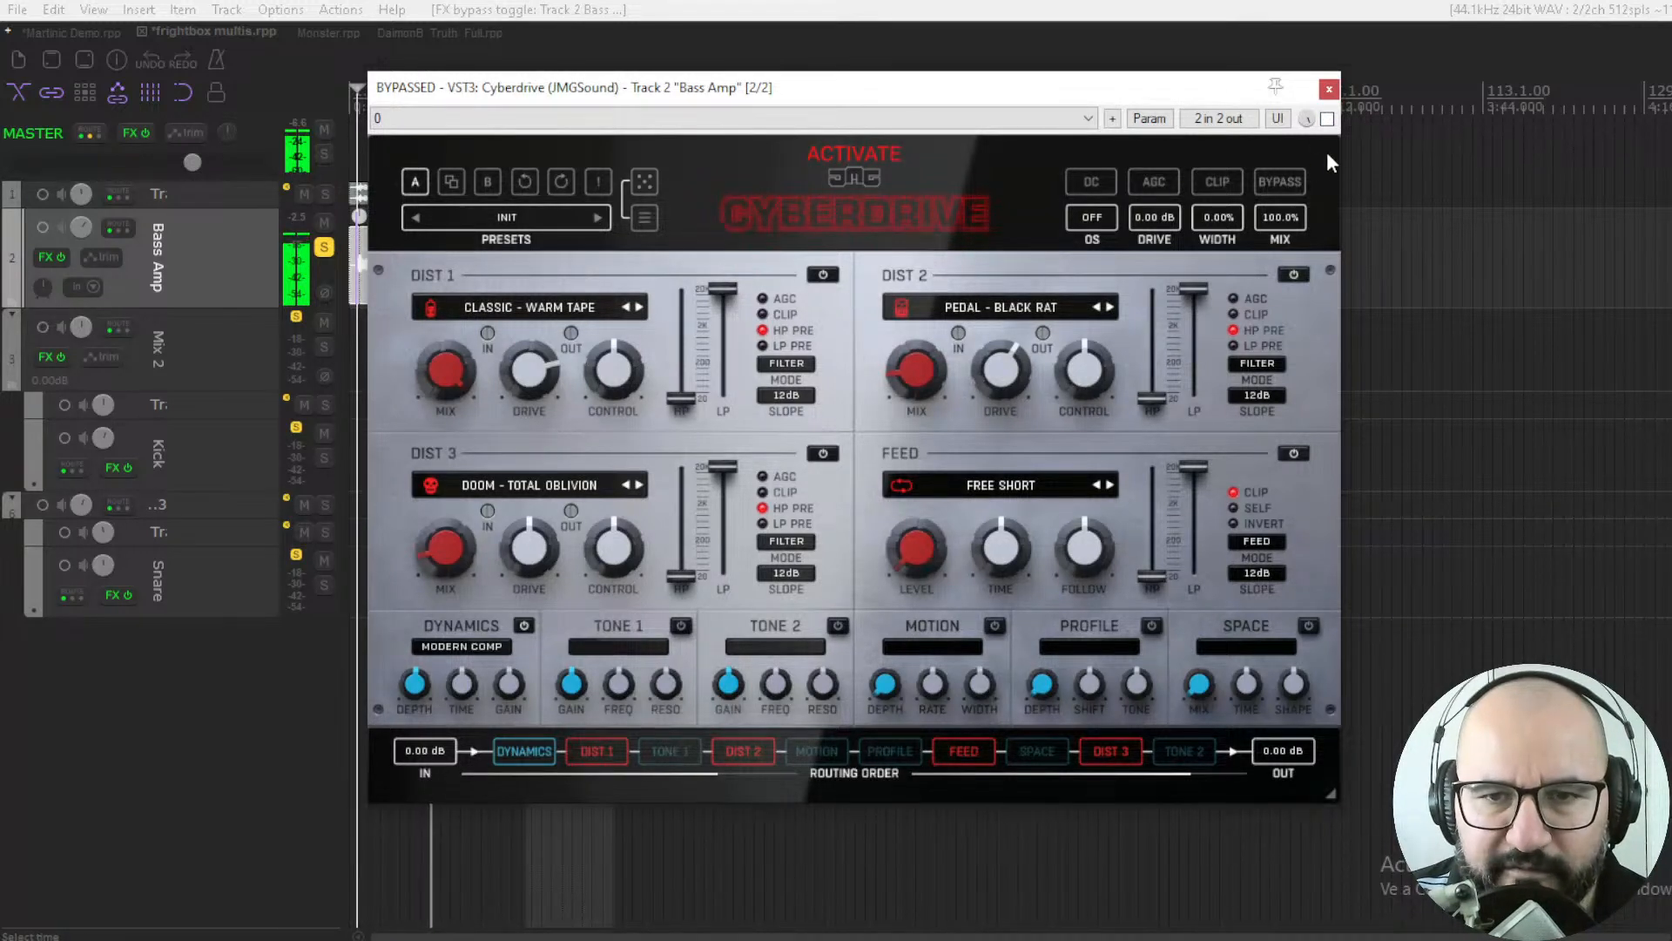
{"action": "left_click", "coordinate": [1327, 118]}
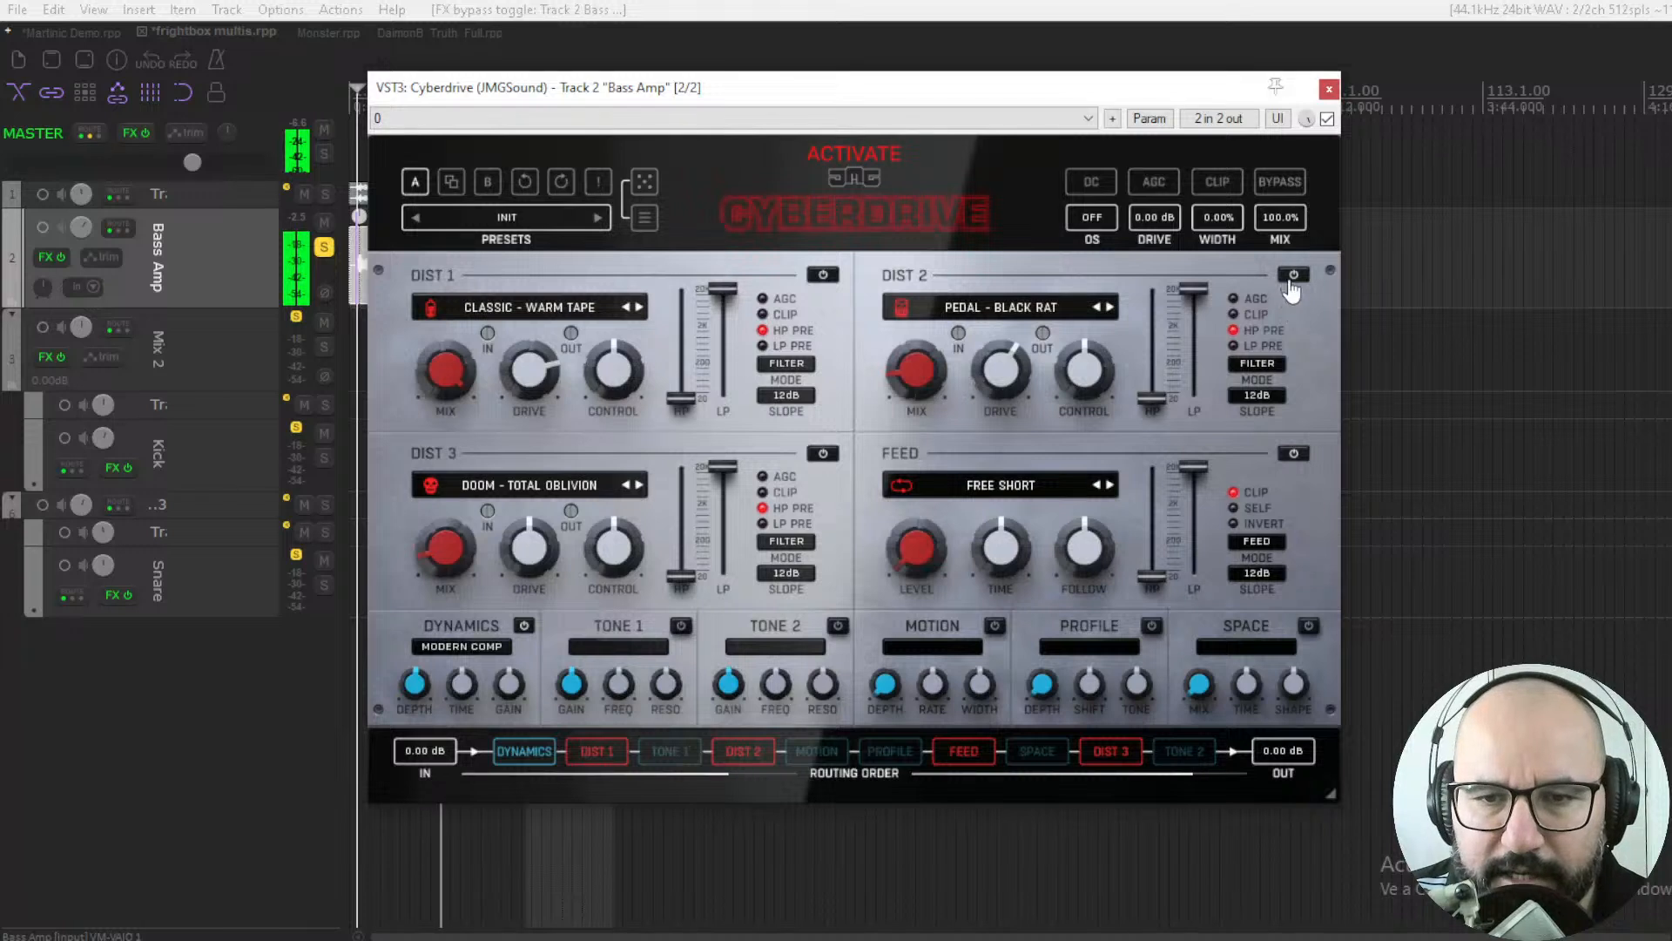
Step: Lower the global mix to 0% and raise it to 28.8% while the soloed bass plays, restarting playback
{"action": "left_click_drag", "start_coordinate": [1273, 217], "coordinate": [1273, 383]}
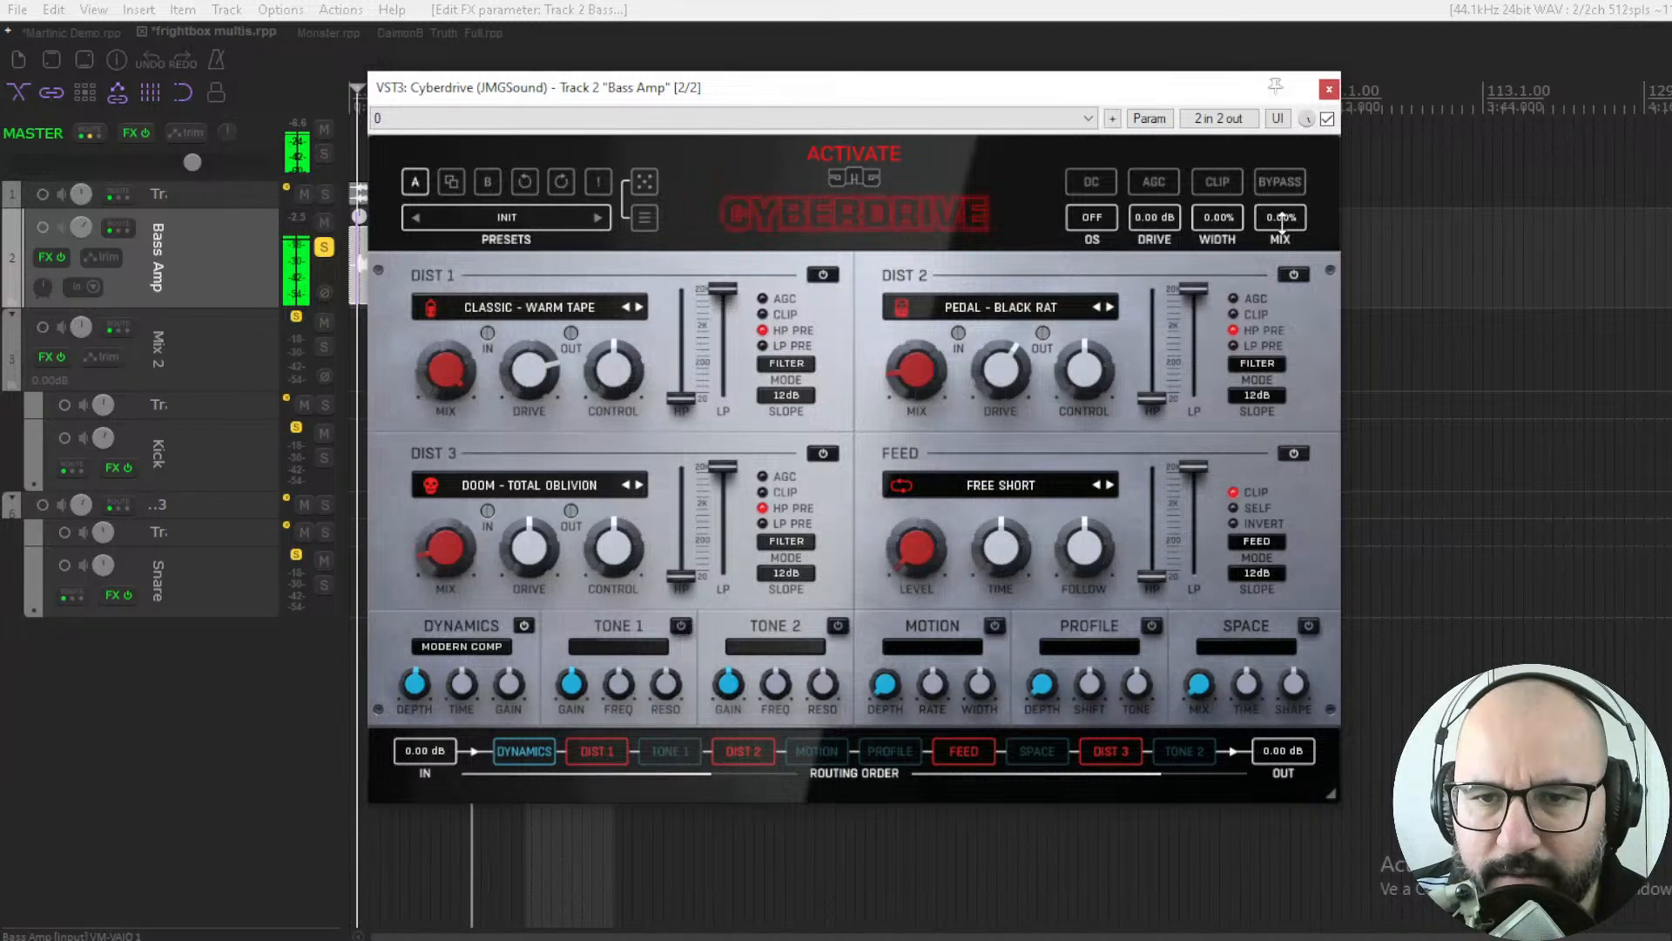
{"action": "left_click_drag", "start_coordinate": [1284, 228], "coordinate": [1285, 170]}
{"action": "key", "text": "space"}
{"action": "key", "text": "space"}
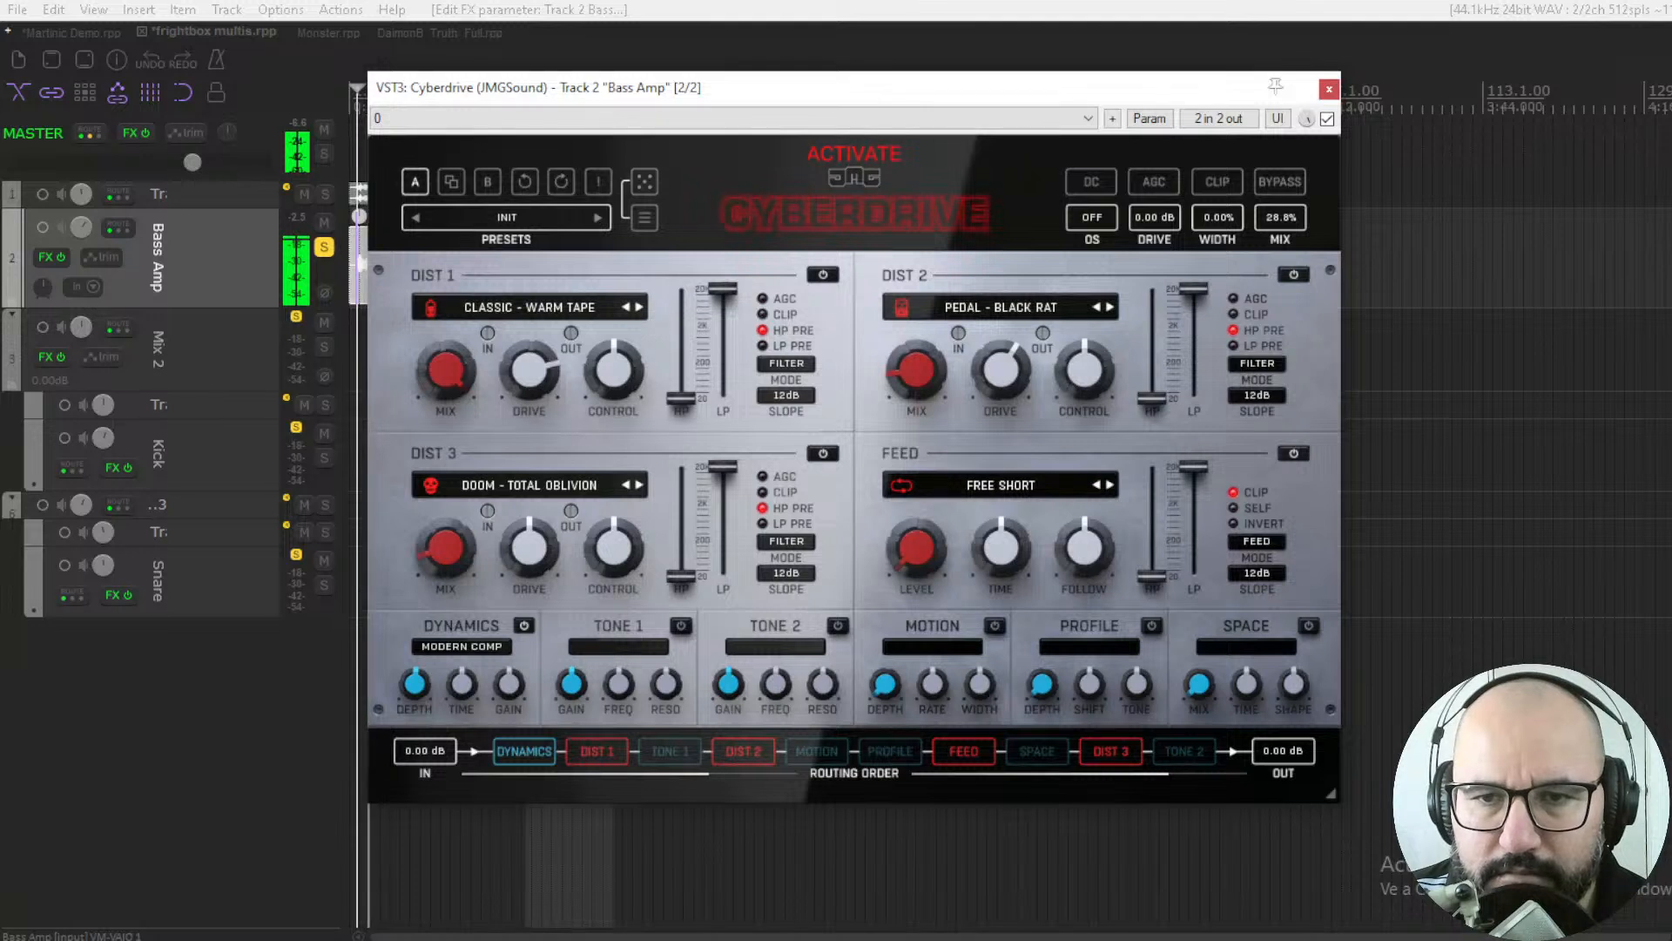
Step: Set the global mix to 18.4% and compare Cyberdrive bypassed and enabled with the Bass Amp track temporarily unsoloed
{"action": "left_click", "coordinate": [322, 246]}
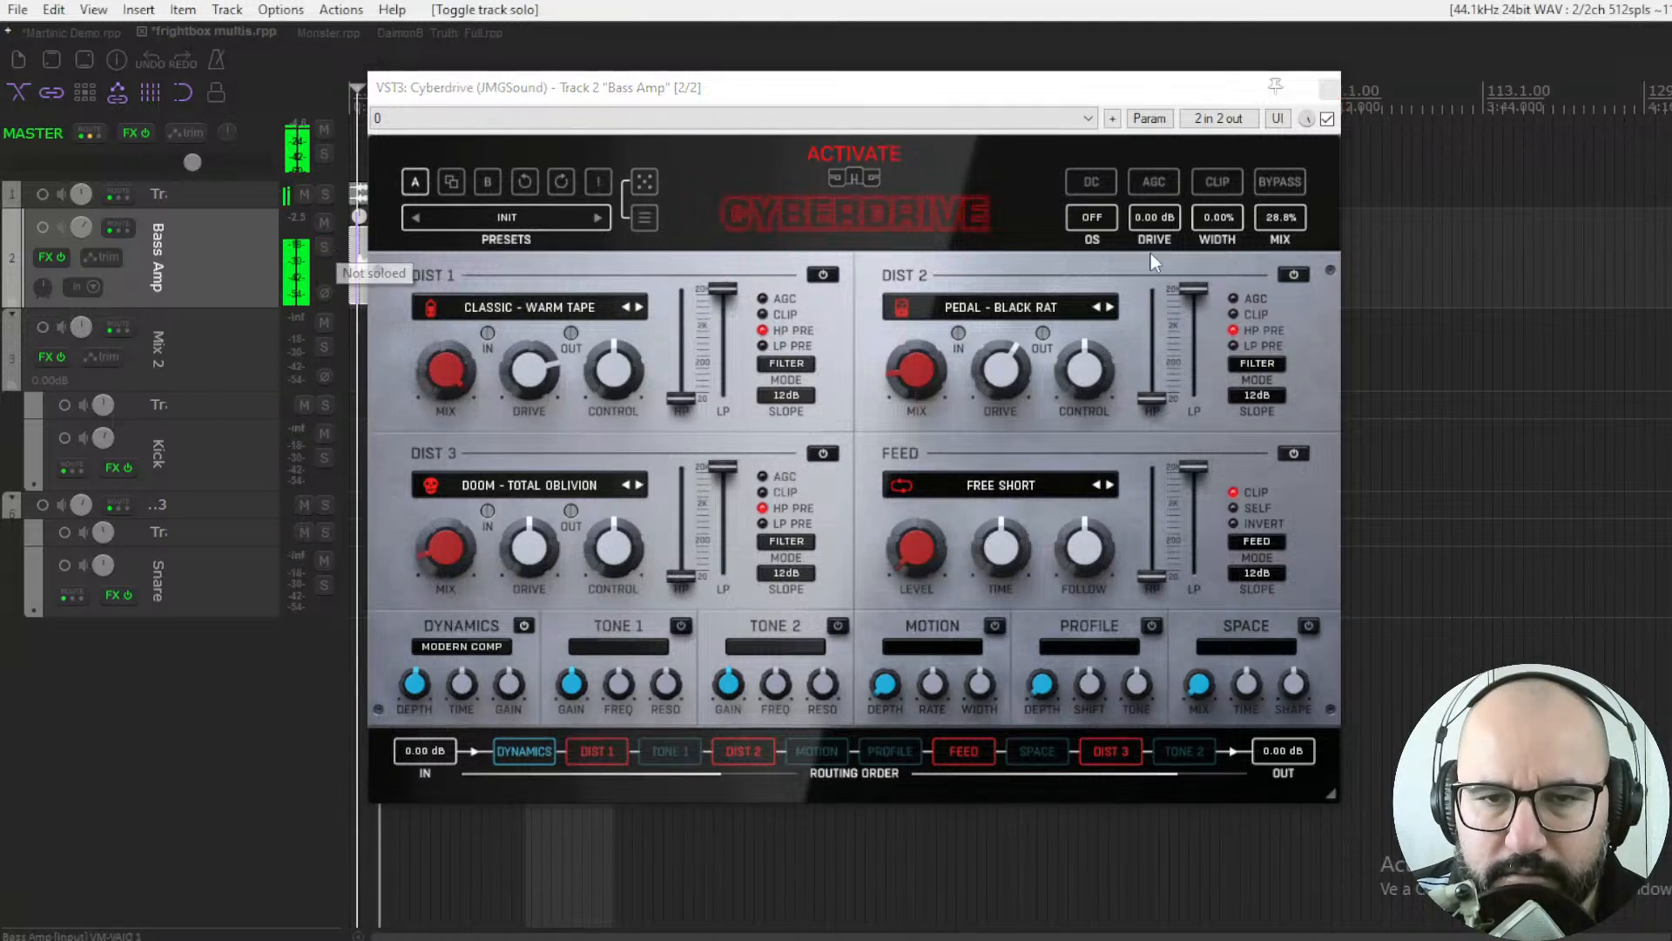
{"action": "mouse_move", "coordinate": [1277, 247]}
{"action": "left_mouse_down"}
{"action": "mouse_move", "coordinate": [1277, 223]}
{"action": "mouse_move", "coordinate": [1277, 266]}
{"action": "left_mouse_up"}
{"action": "left_click", "coordinate": [1328, 119]}
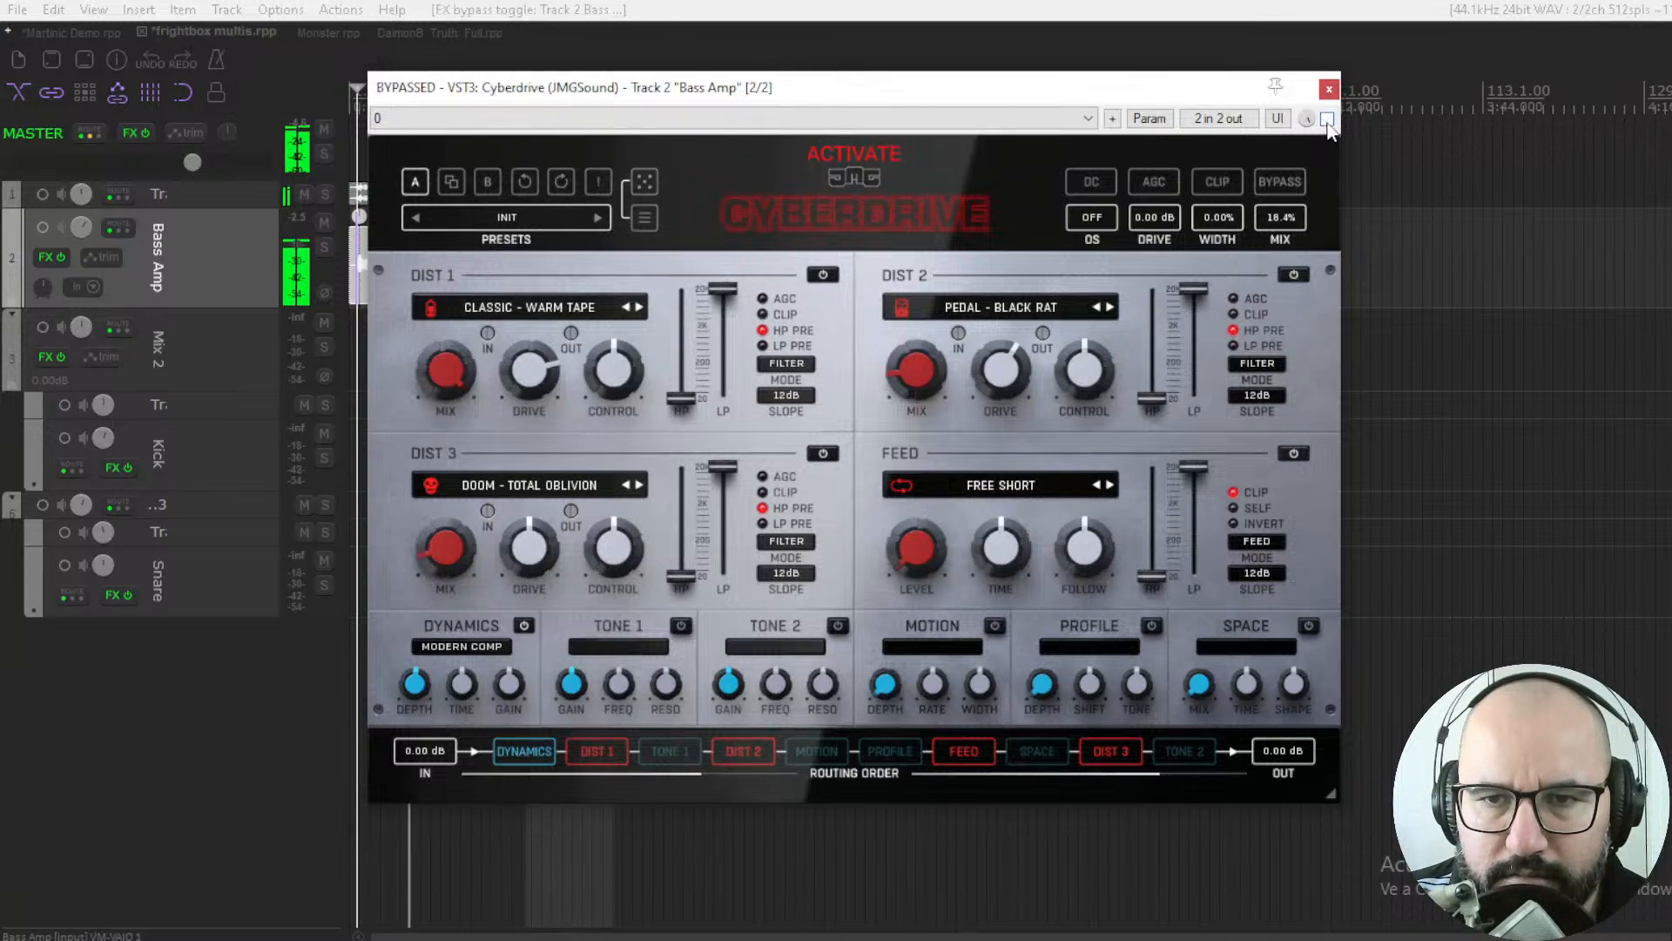
{"action": "left_click", "coordinate": [1328, 120]}
{"action": "left_click", "coordinate": [323, 247]}
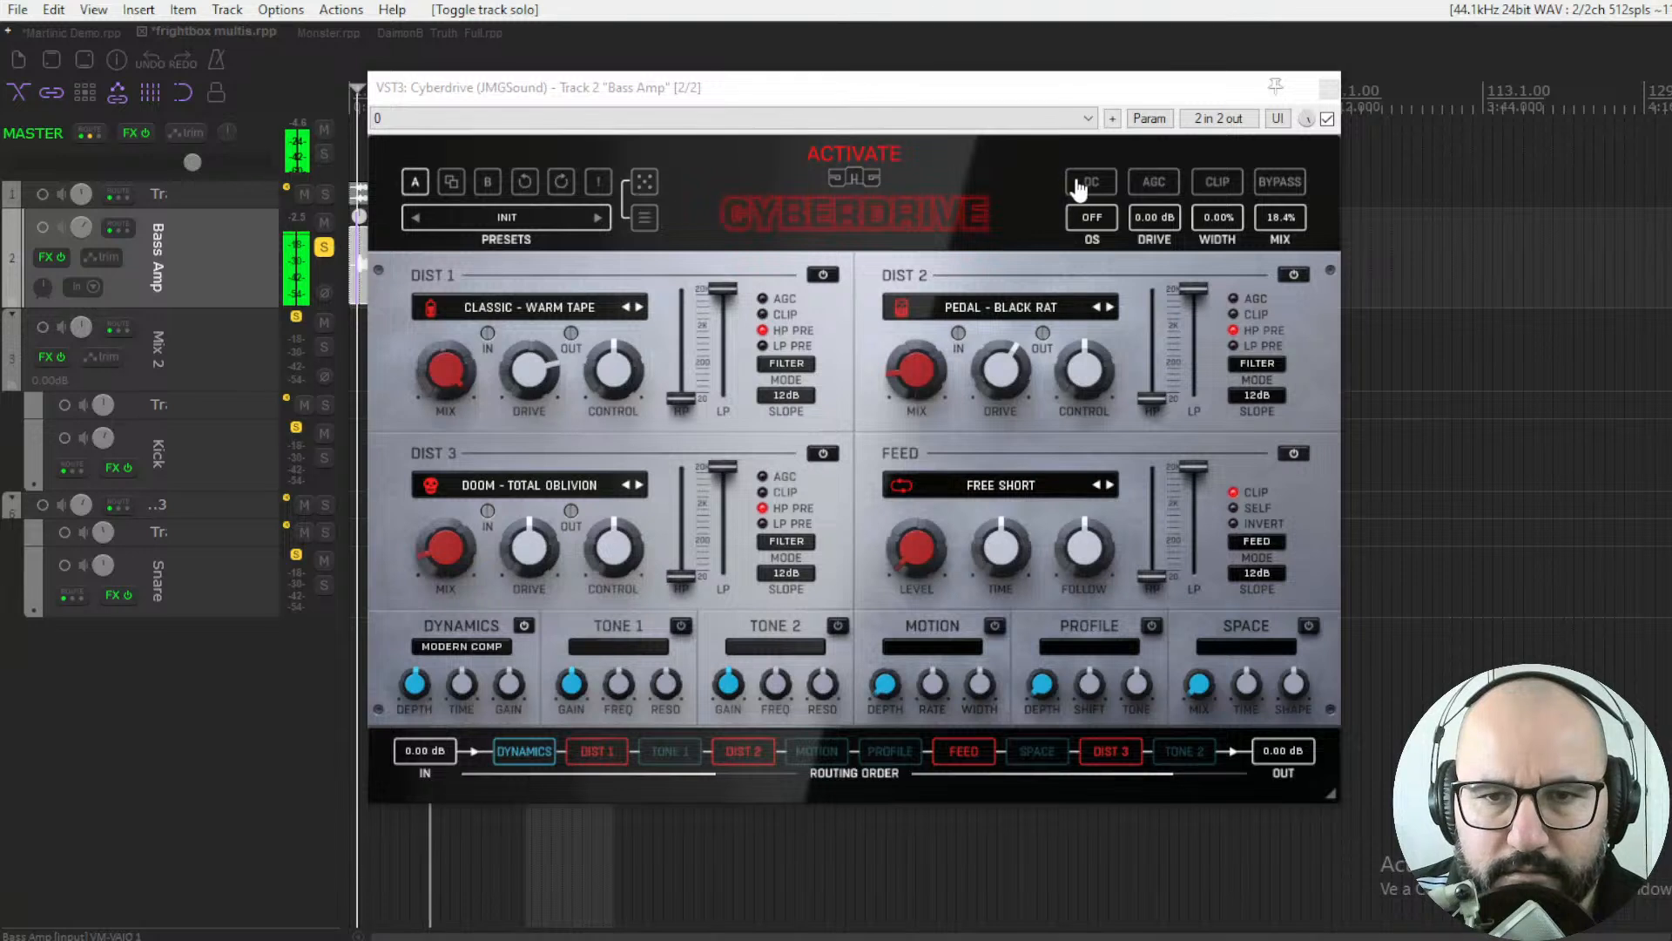
Step: Enable the global AGC and Clip options and audition three randomized patches, setting the mix to 56.8% on the third
{"action": "left_click", "coordinate": [1167, 187]}
{"action": "left_click", "coordinate": [1210, 185]}
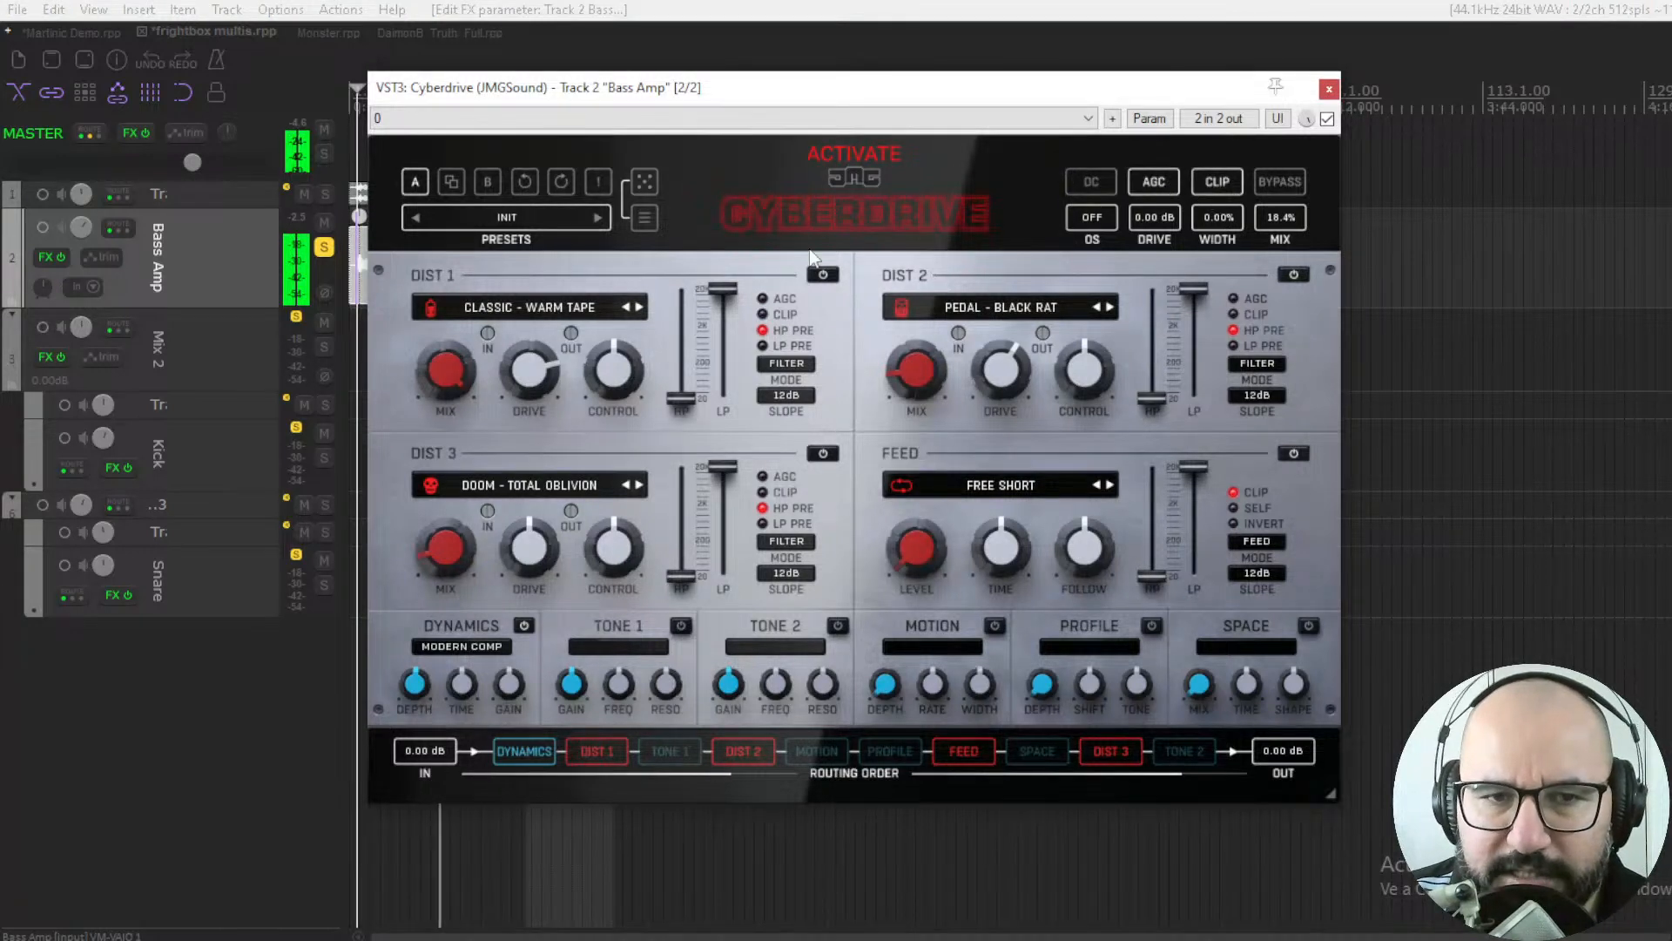
{"action": "left_click", "coordinate": [643, 185]}
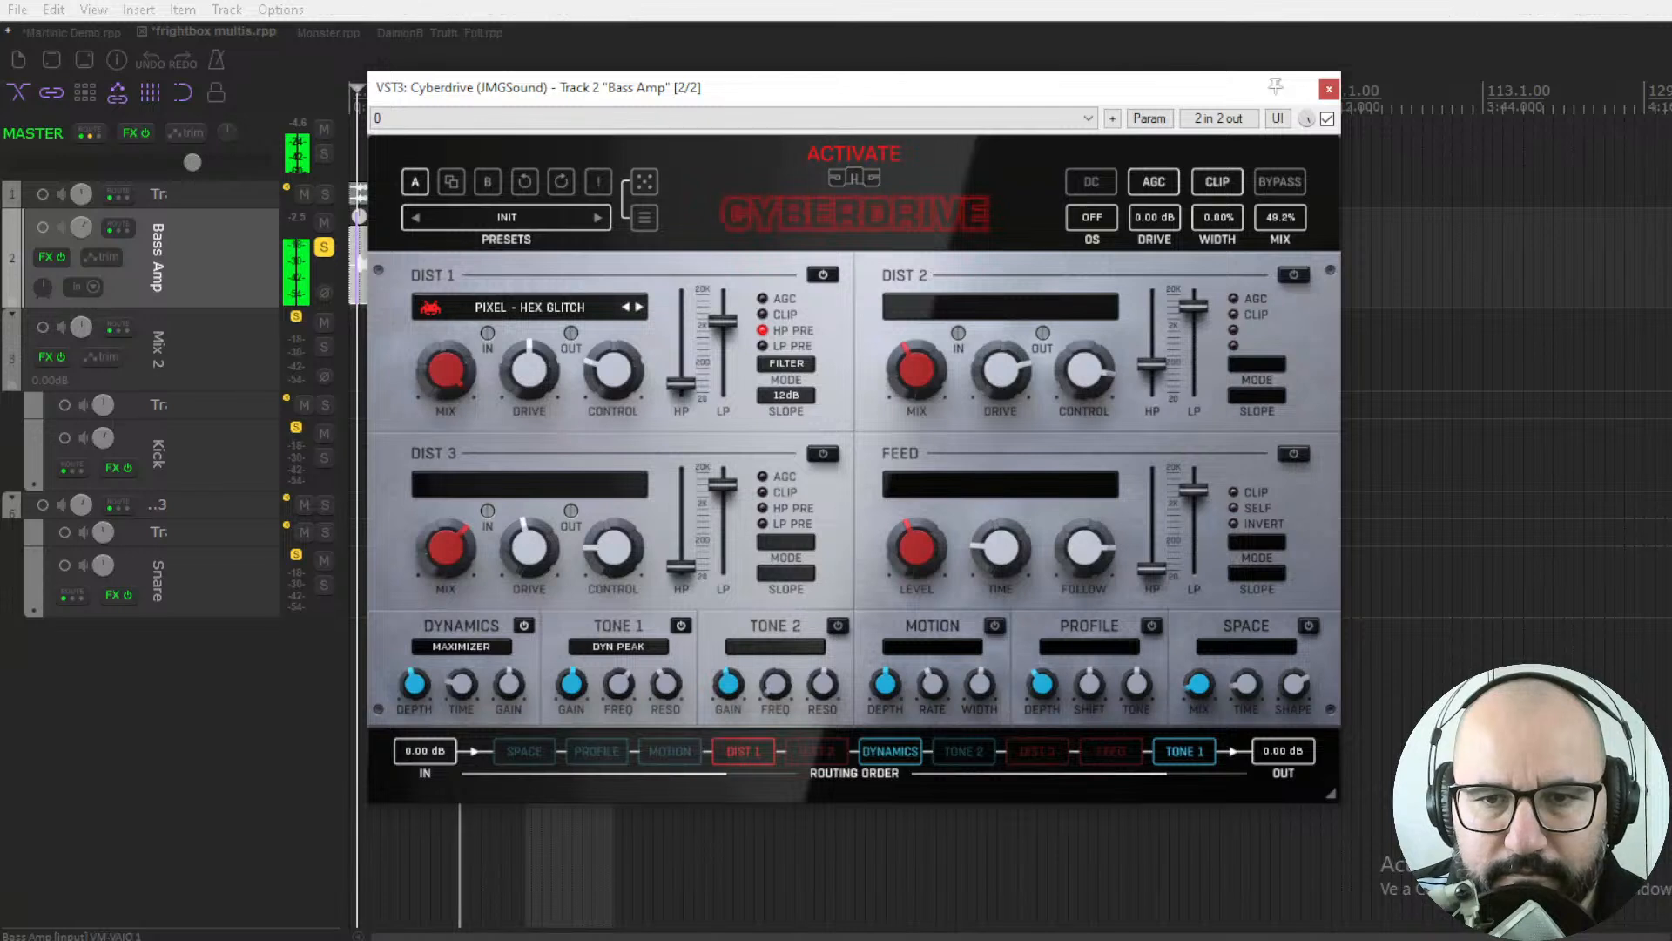
{"action": "left_click", "coordinate": [644, 181]}
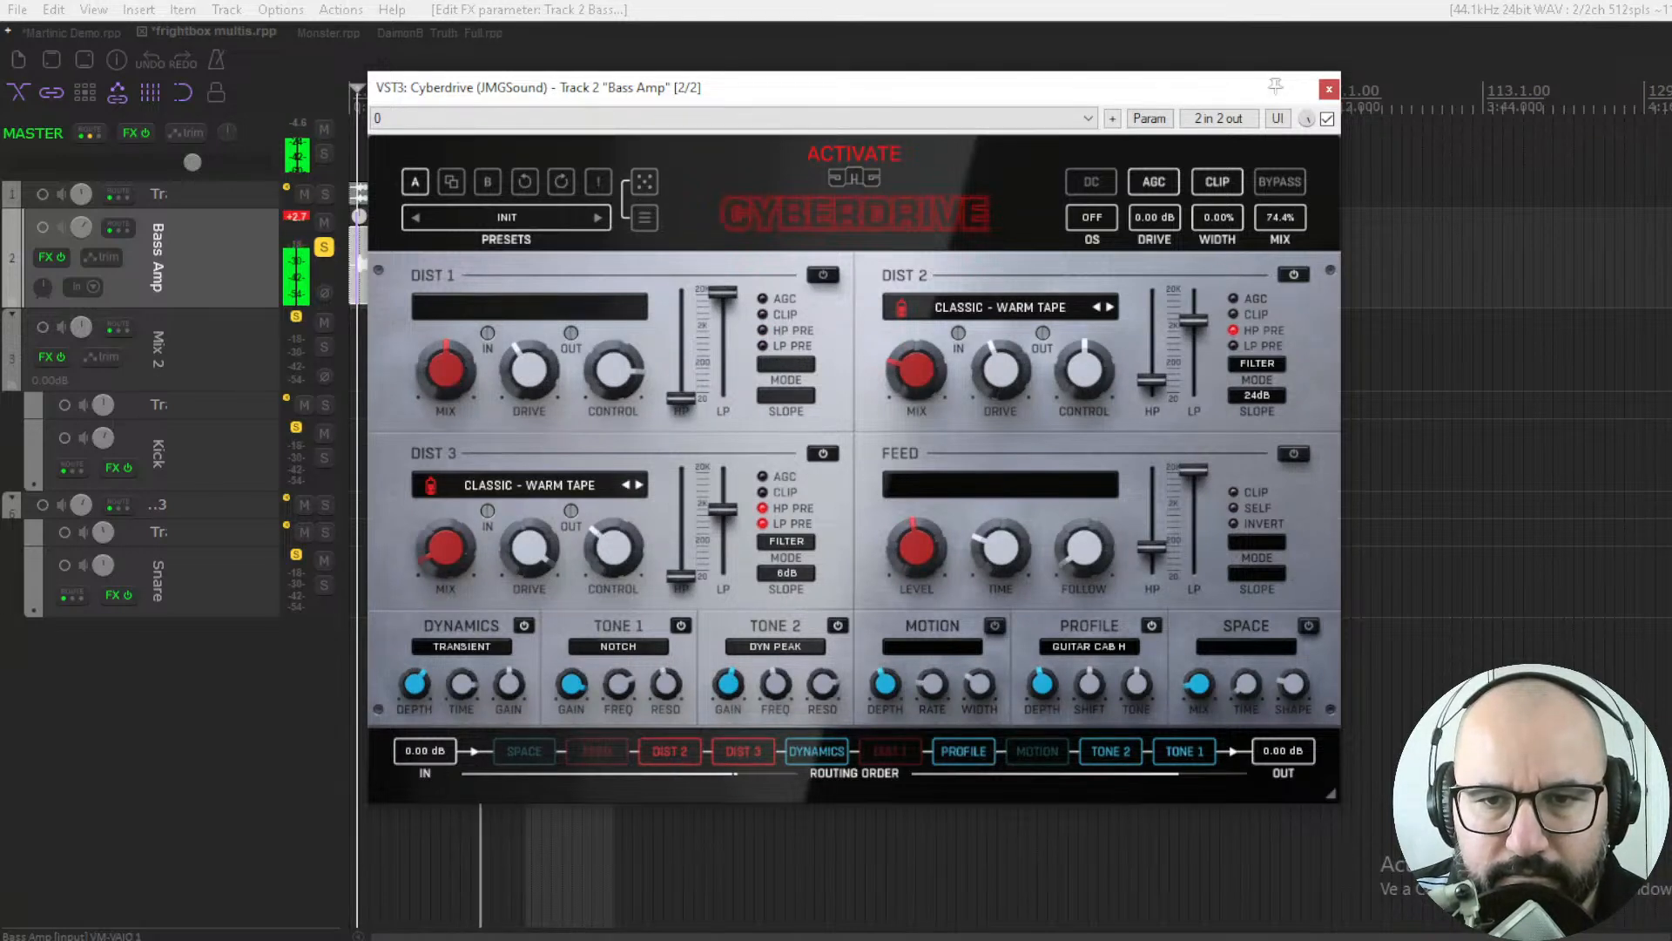
{"action": "left_click", "coordinate": [644, 183]}
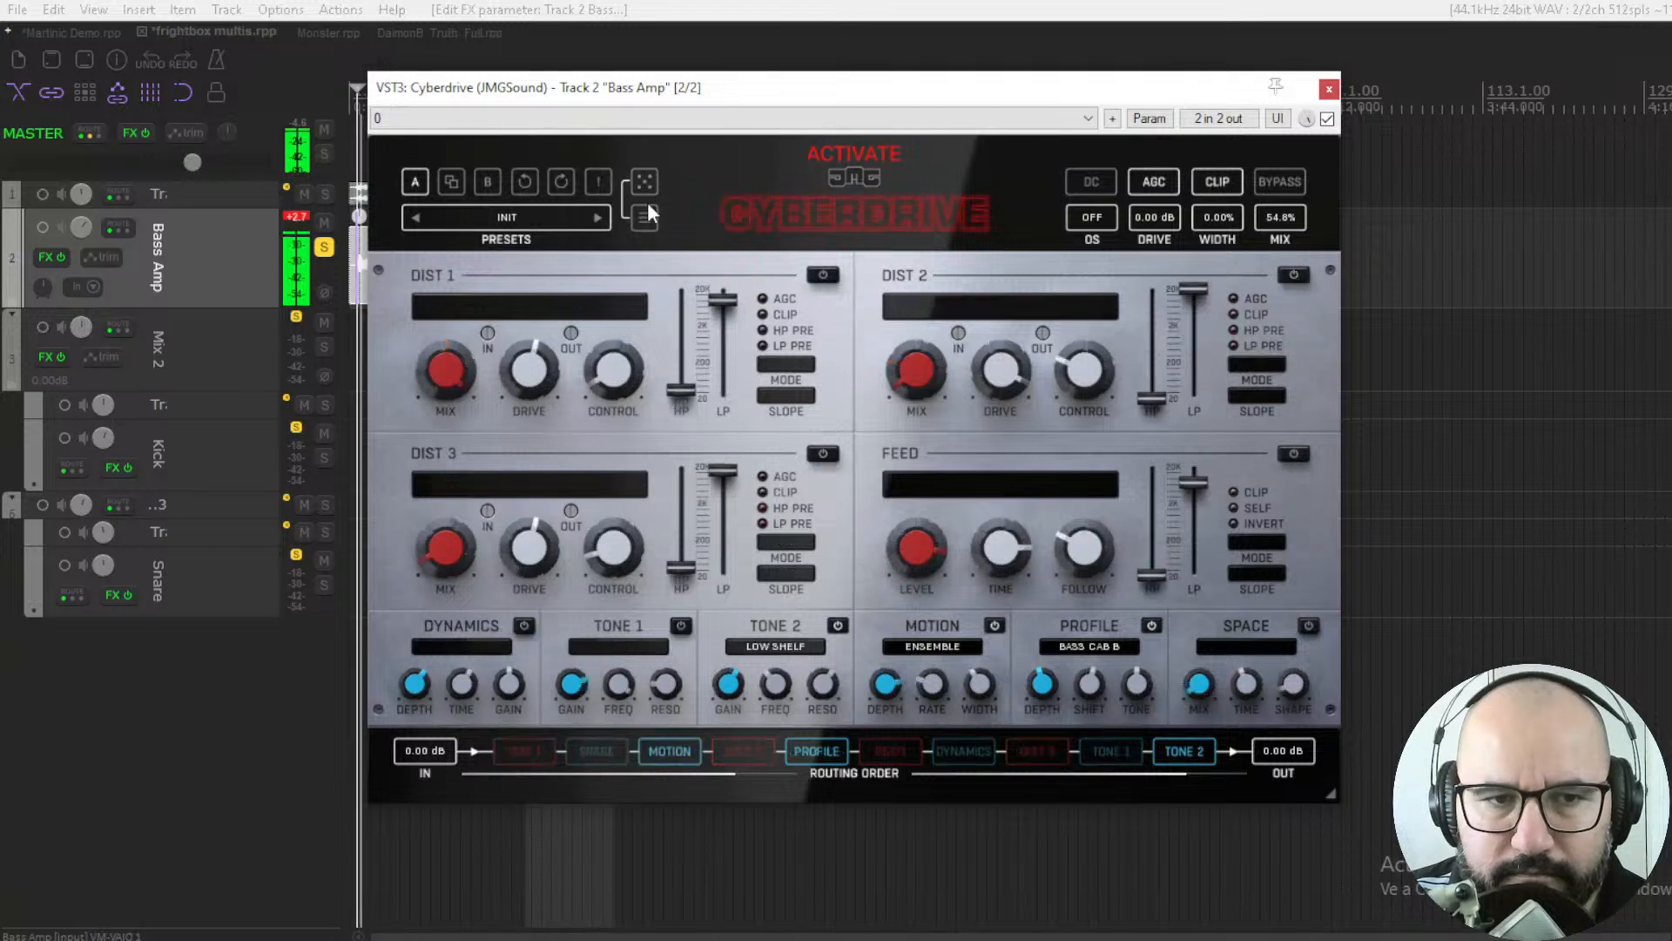
{"action": "left_click_drag", "start_coordinate": [1281, 222], "coordinate": [1280, 214]}
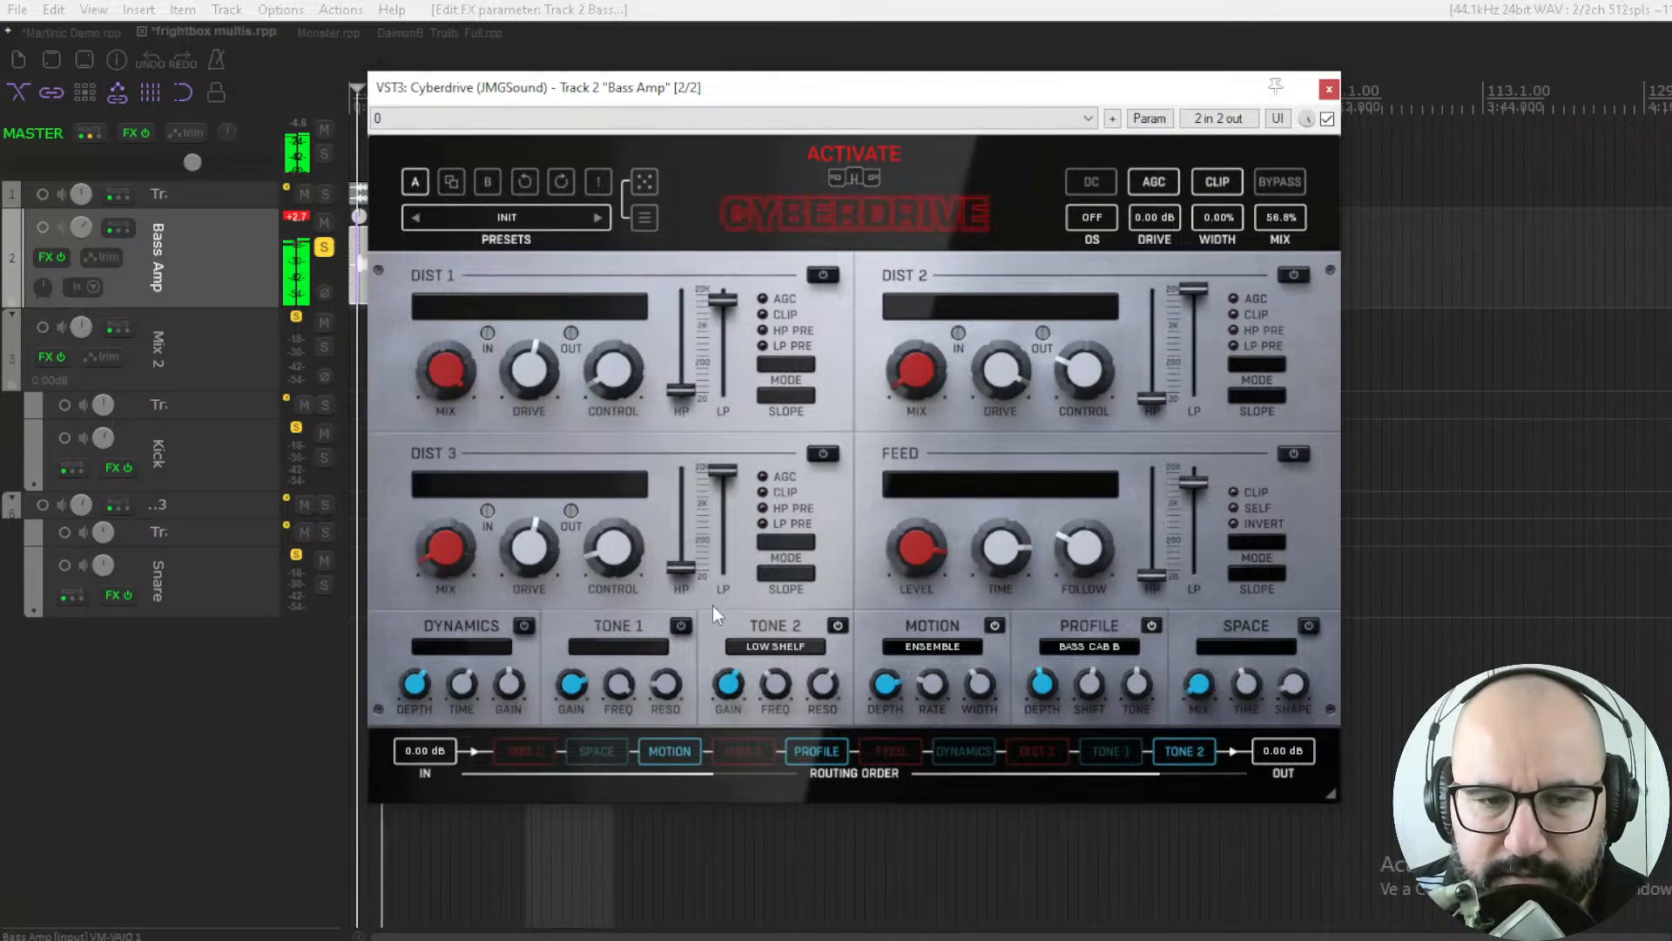
Step: View the Motion effect types and audition two more randomized patches on the bass, adjusting the global mix for each
{"action": "left_click", "coordinate": [944, 650]}
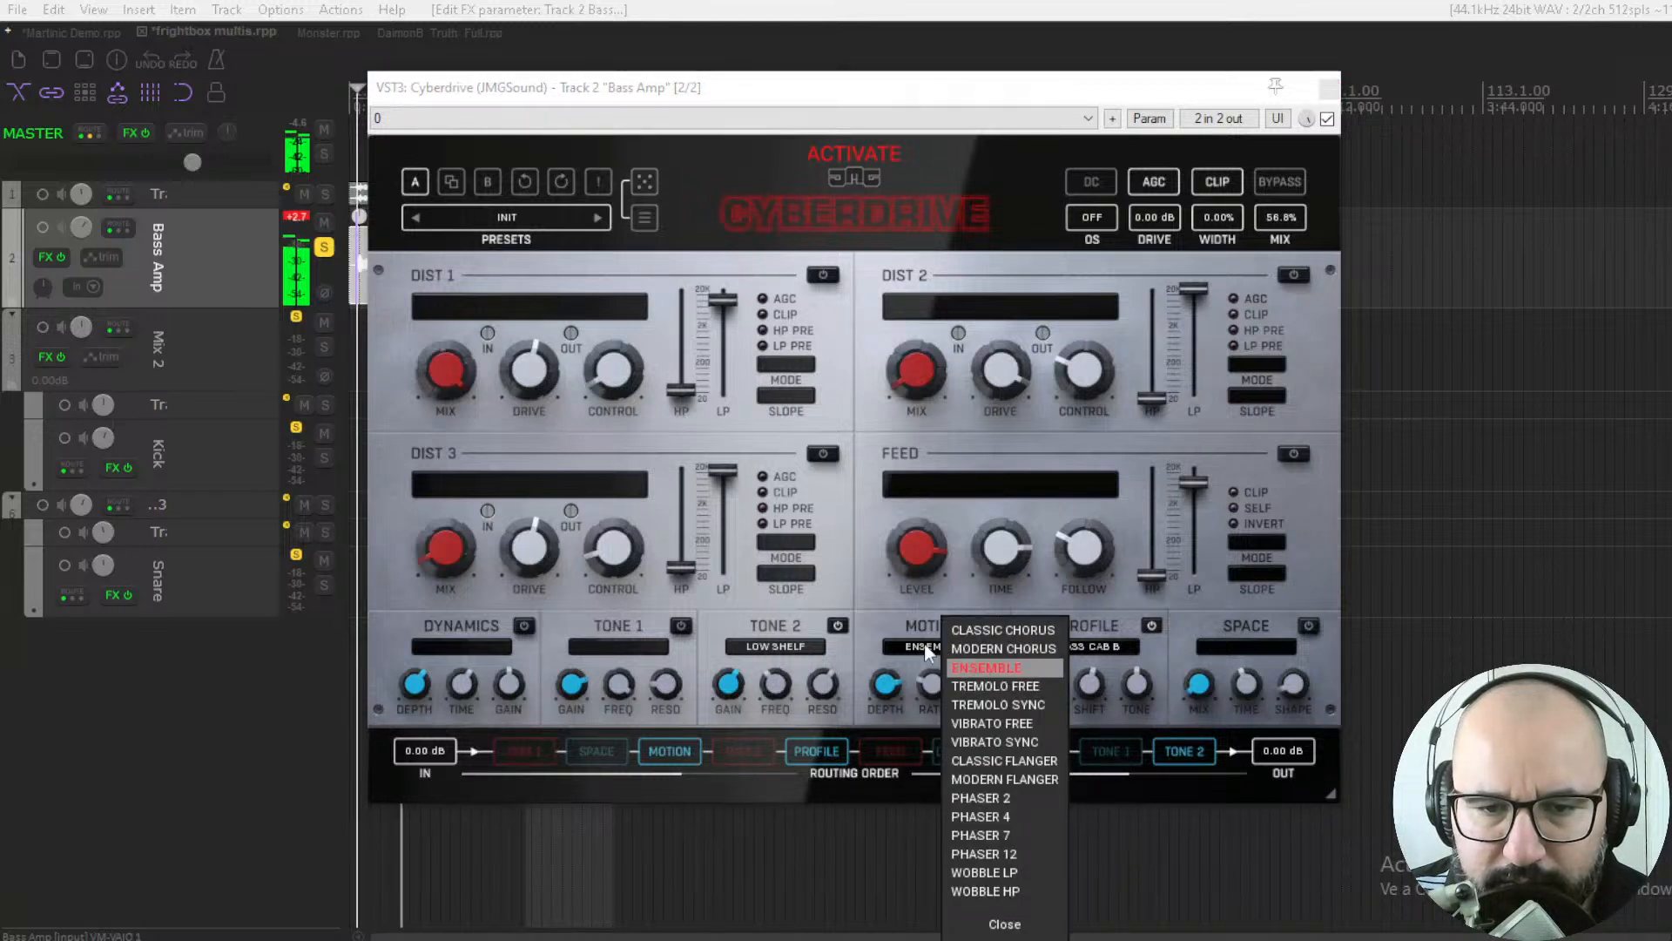
{"action": "left_click", "coordinate": [908, 621]}
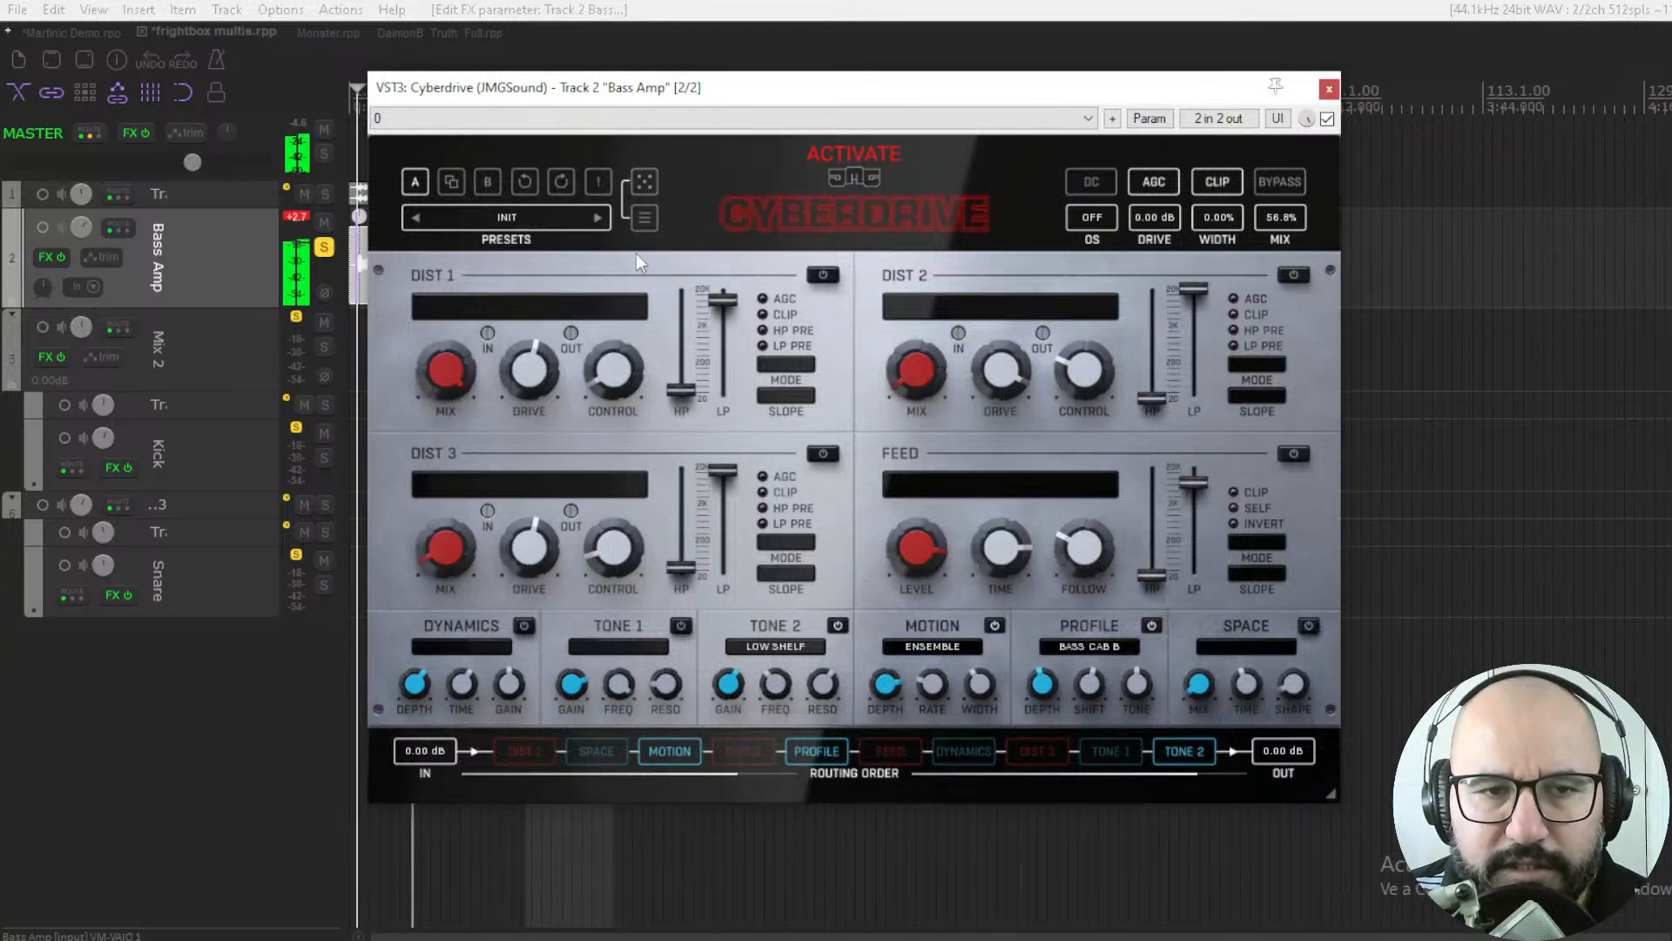
{"action": "left_click", "coordinate": [645, 187]}
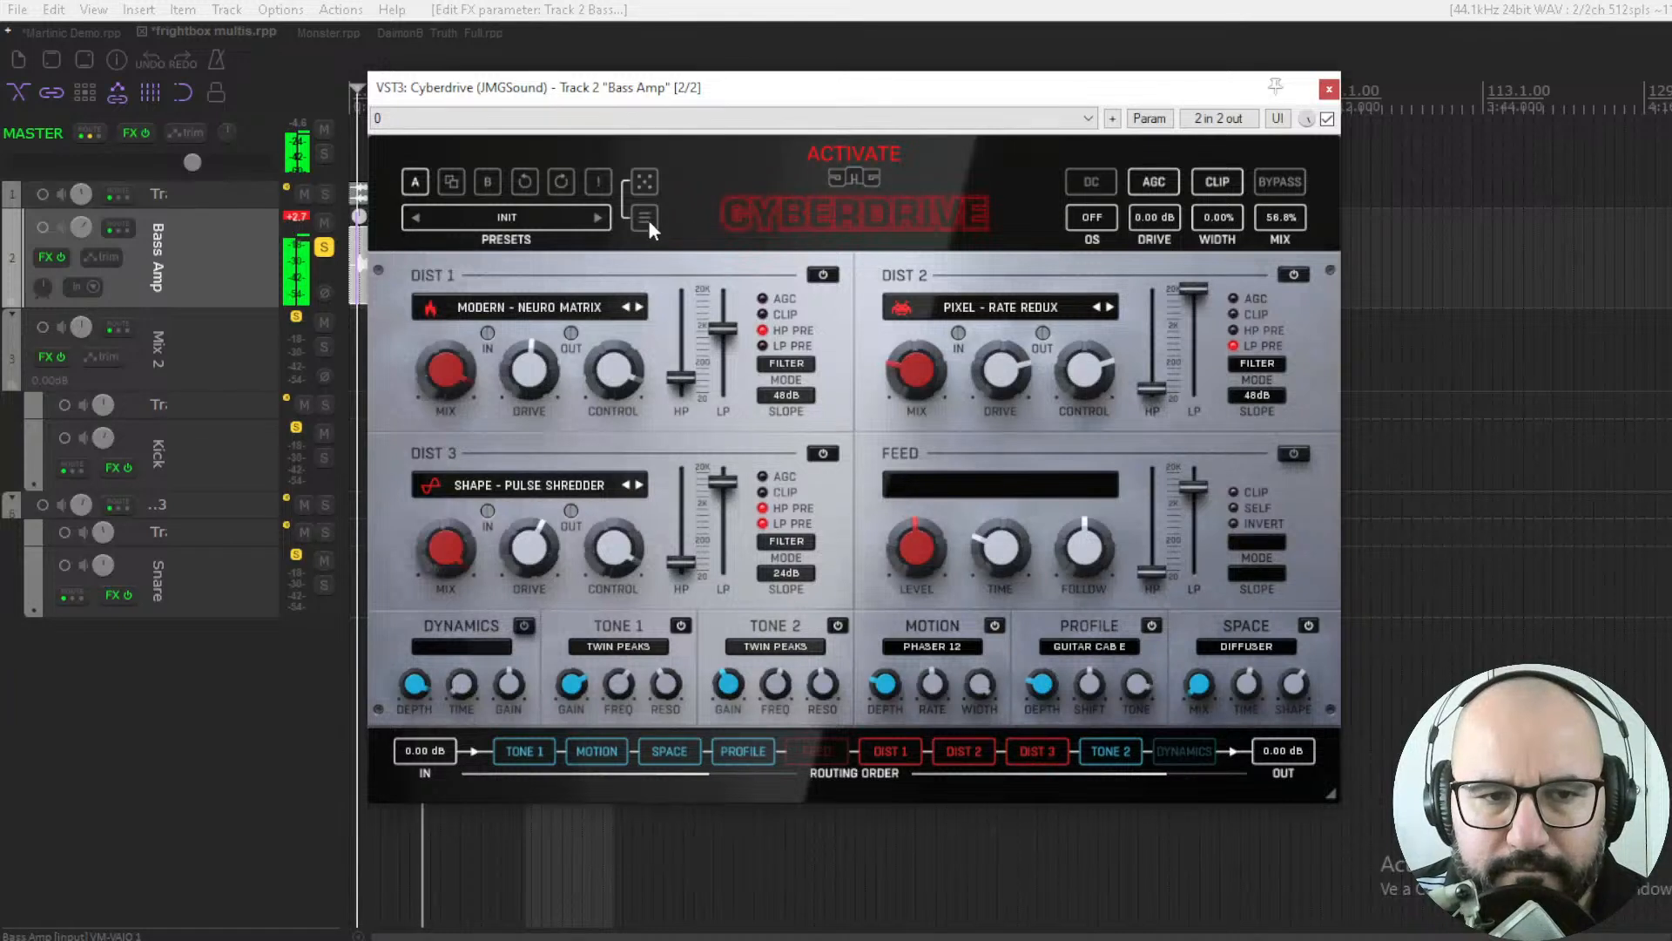
{"action": "left_click_drag", "start_coordinate": [1290, 222], "coordinate": [1290, 231]}
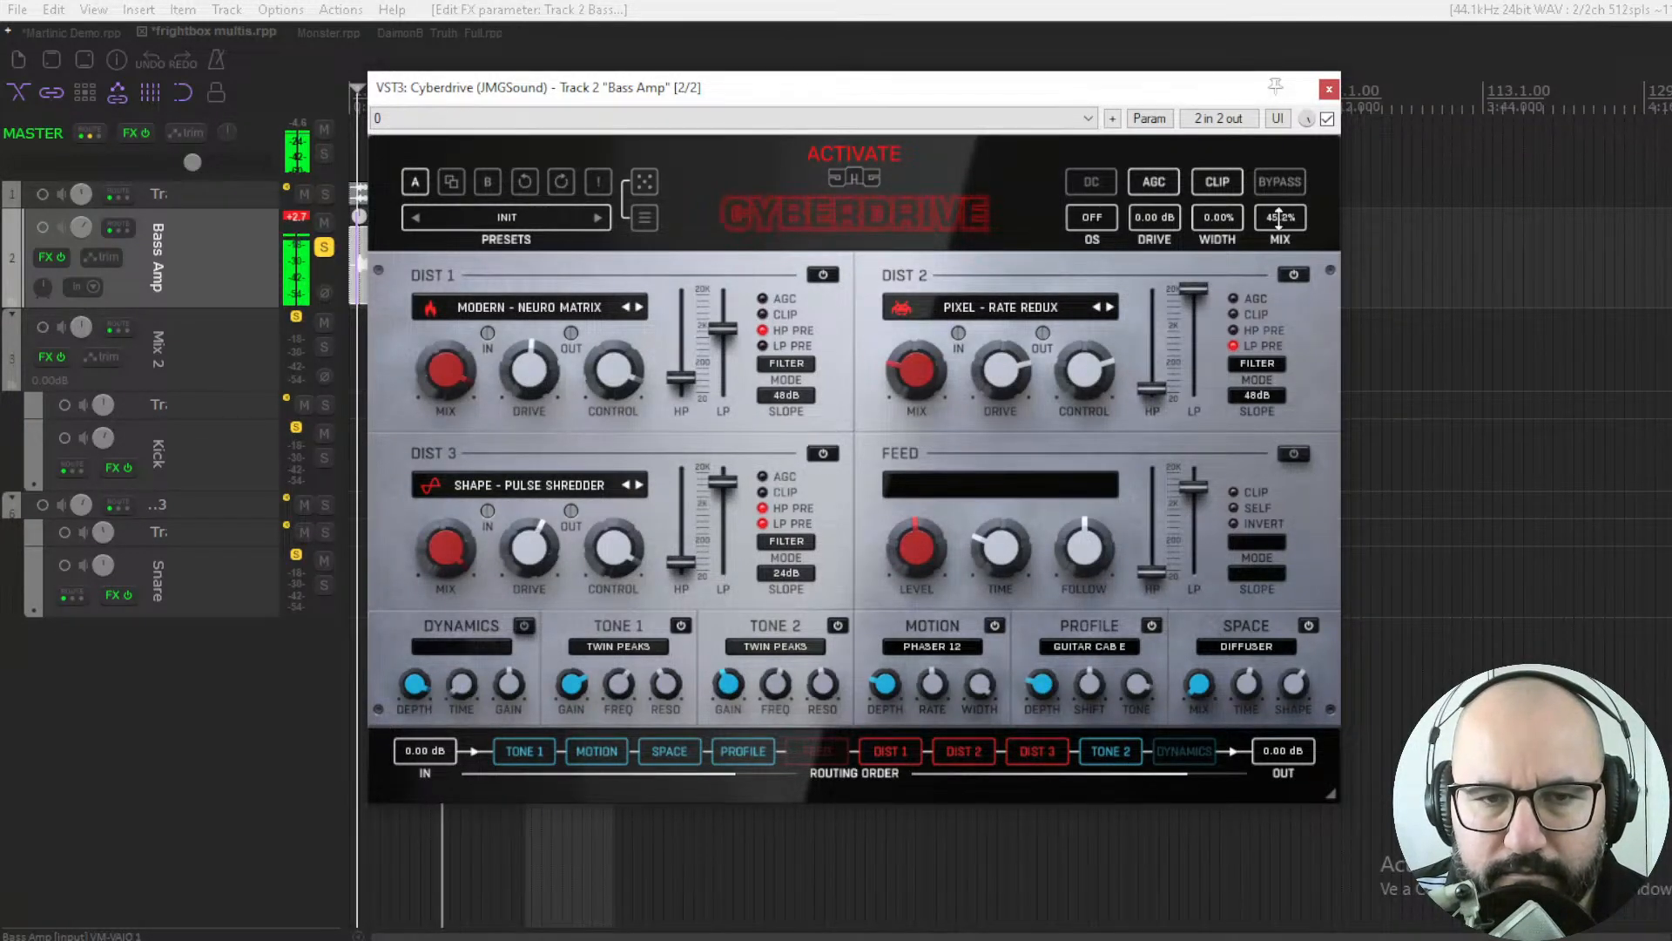
{"action": "left_click", "coordinate": [646, 183]}
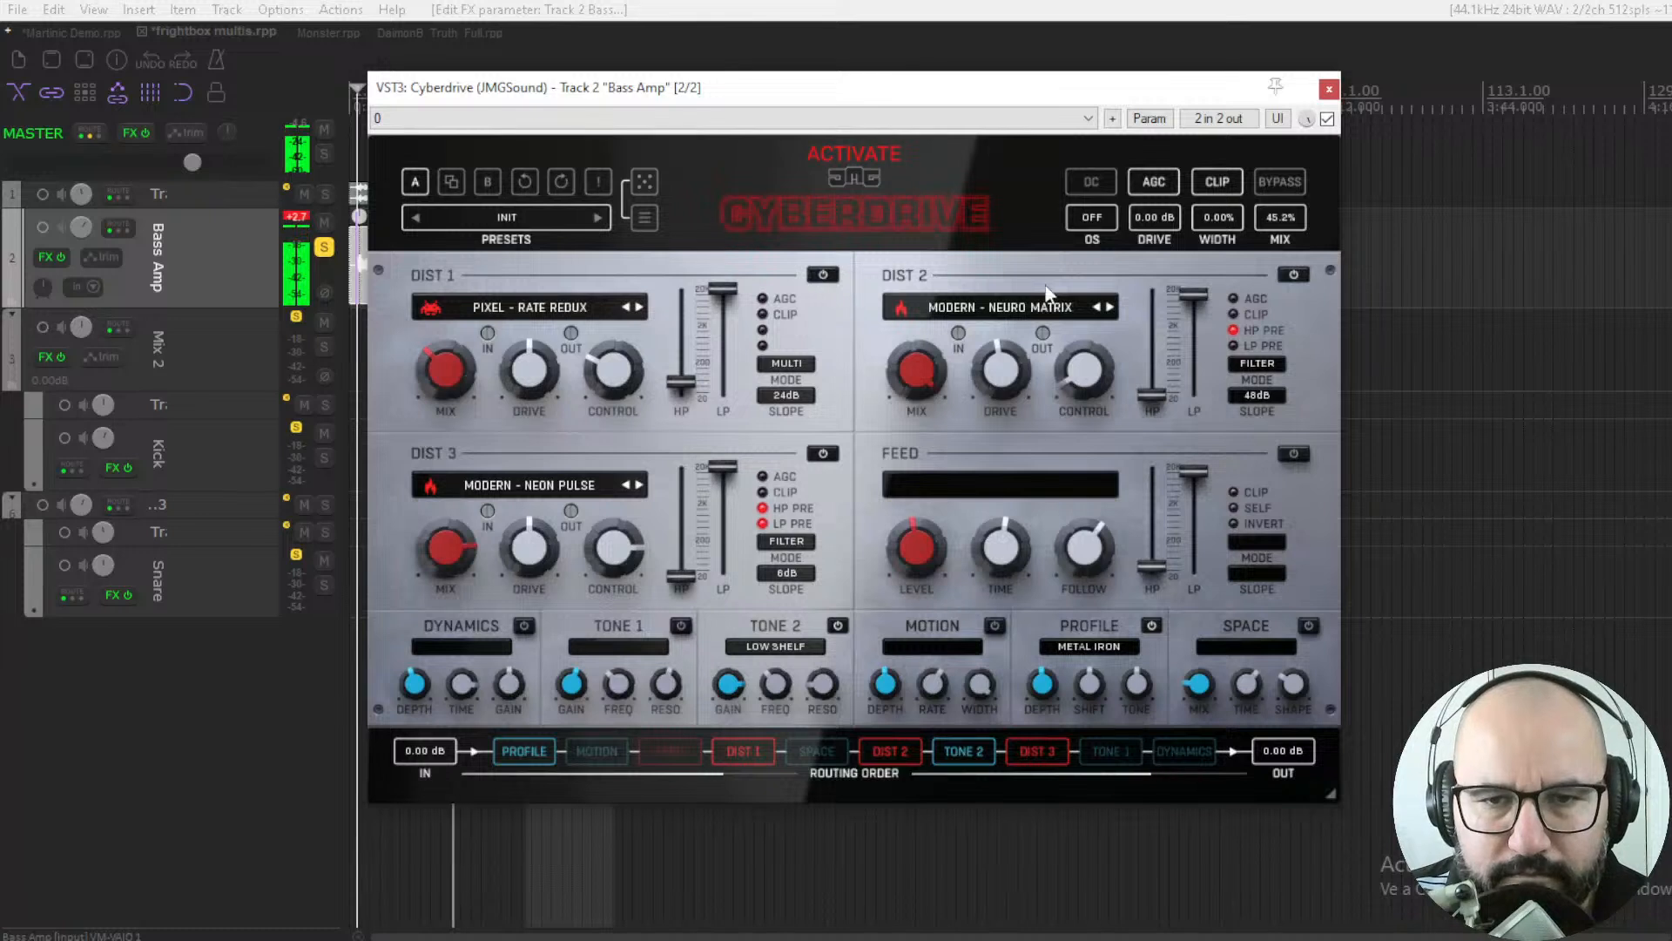
{"action": "left_click_drag", "start_coordinate": [1281, 218], "coordinate": [1281, 148]}
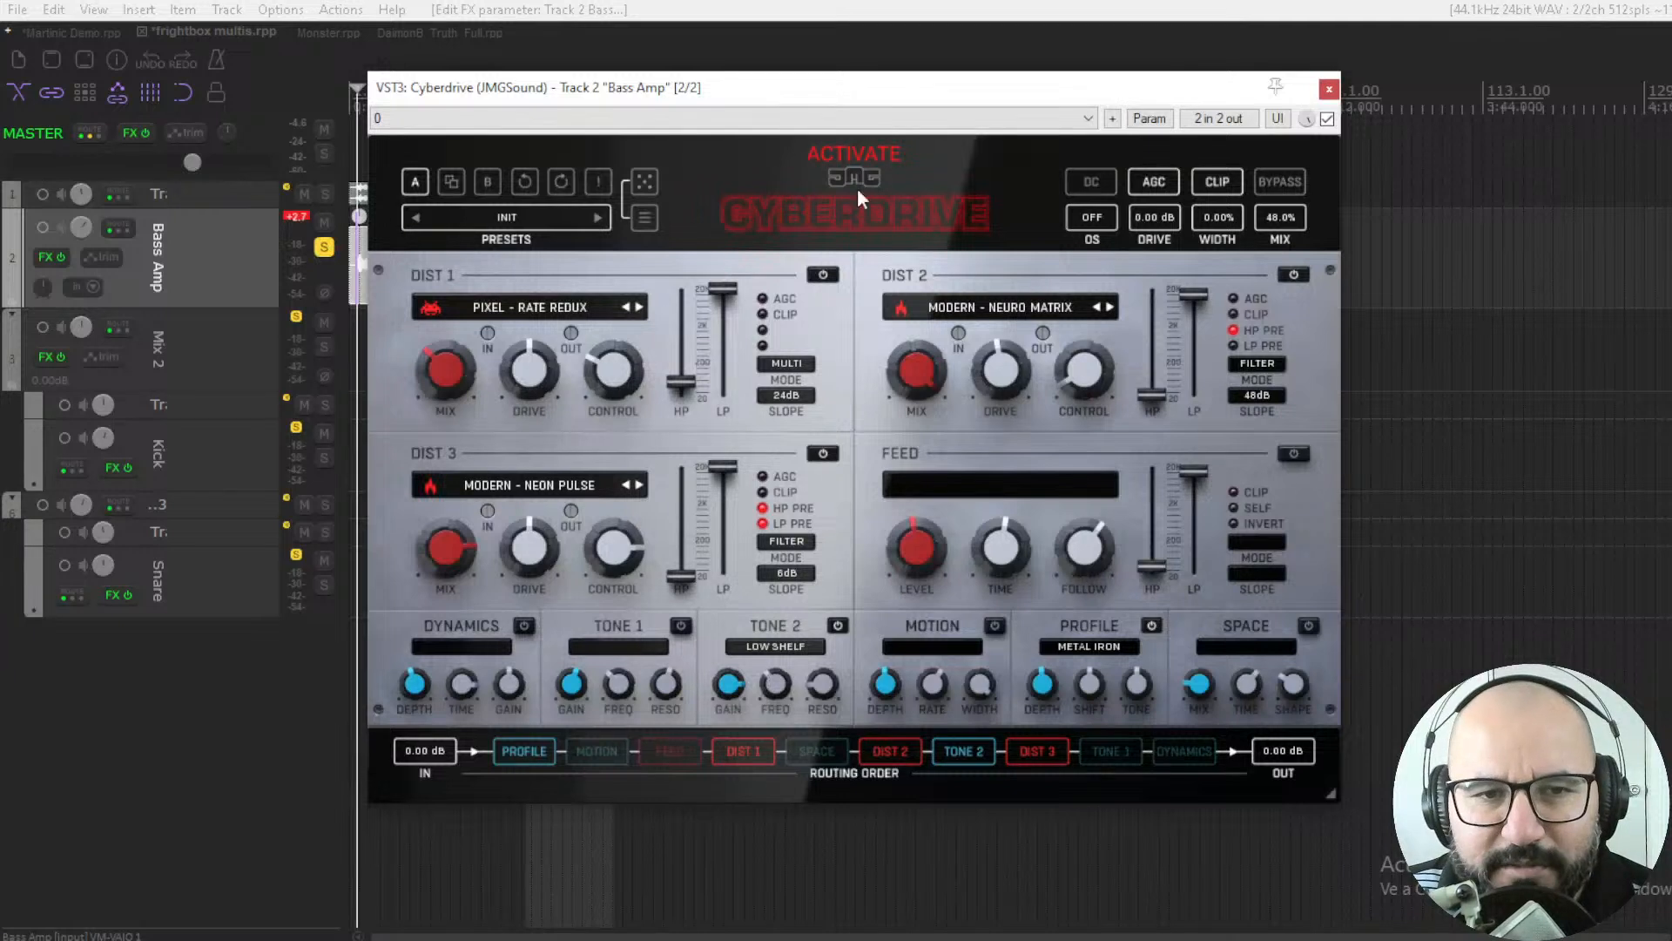
Step: Audition four further randomized patches on the bass, setting the global mix to 30% on the third and raising it on the fourth
{"action": "left_click", "coordinate": [645, 183]}
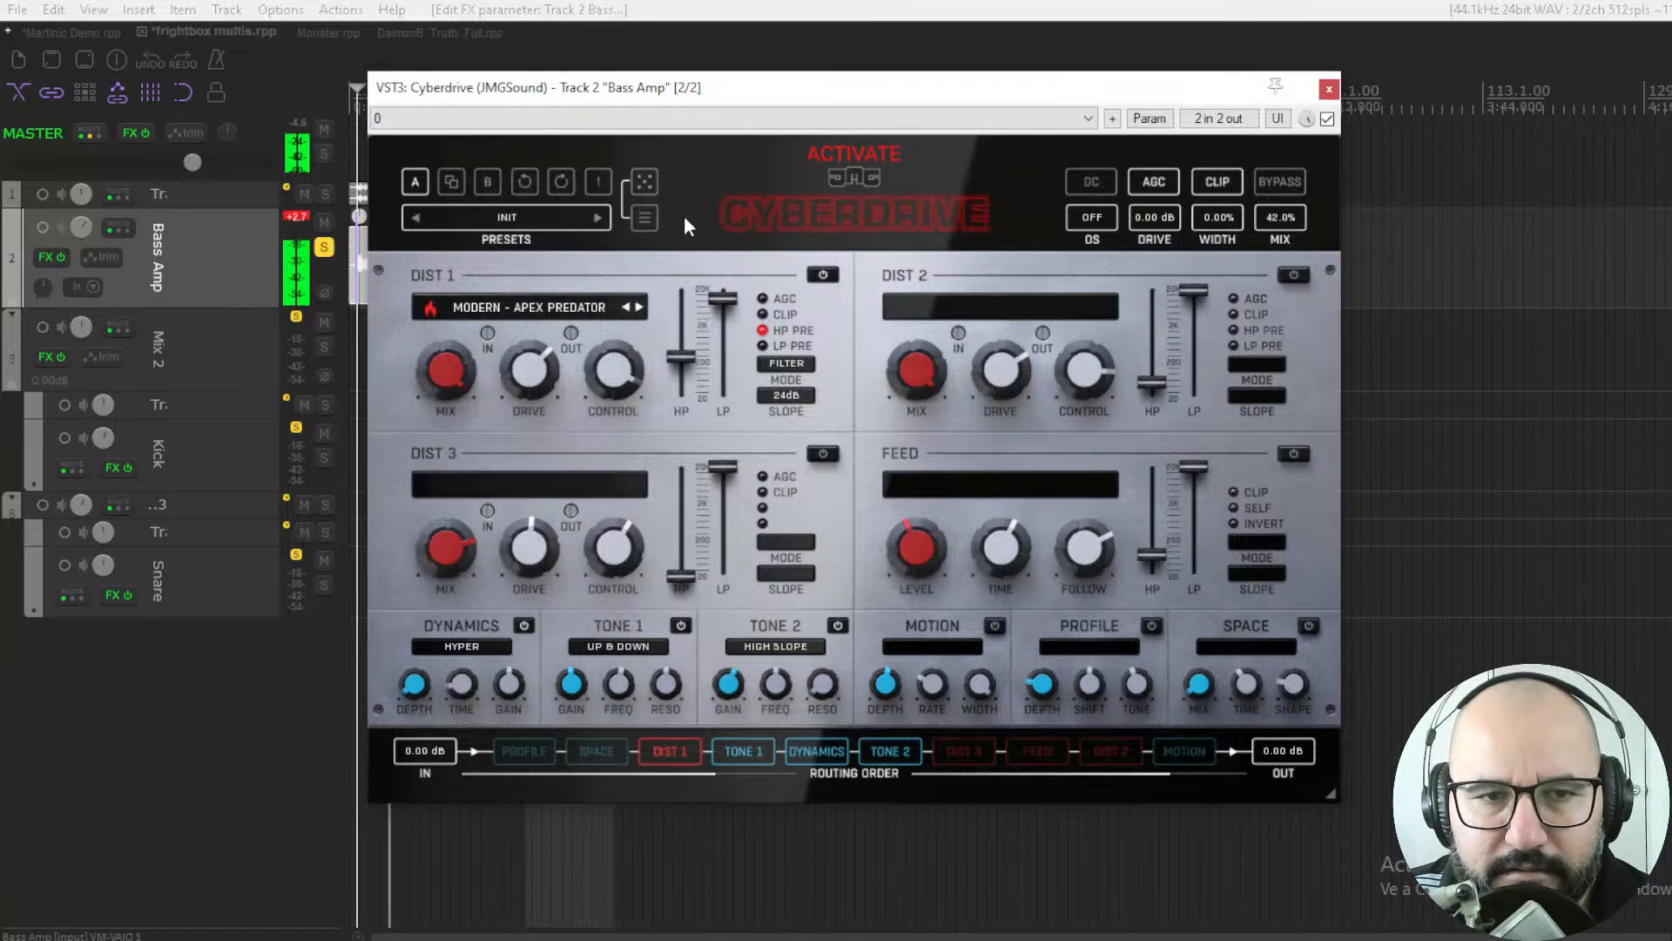
{"action": "left_click", "coordinate": [645, 182]}
{"action": "left_click_drag", "start_coordinate": [1297, 209], "coordinate": [1284, 253]}
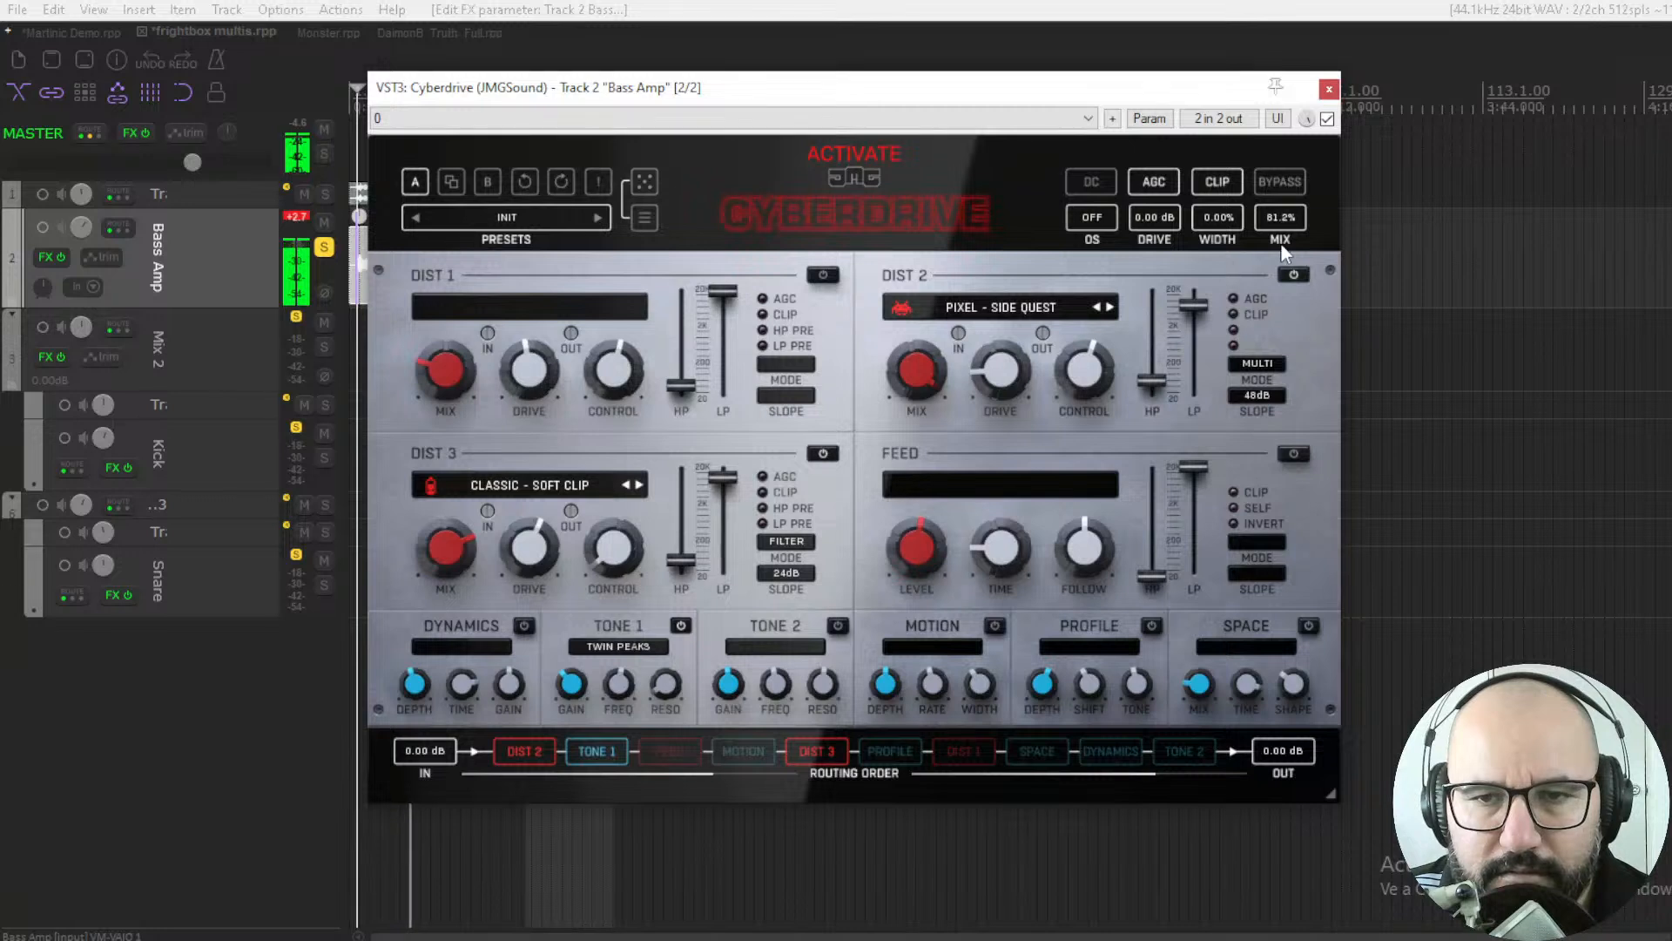
{"action": "left_click", "coordinate": [647, 184]}
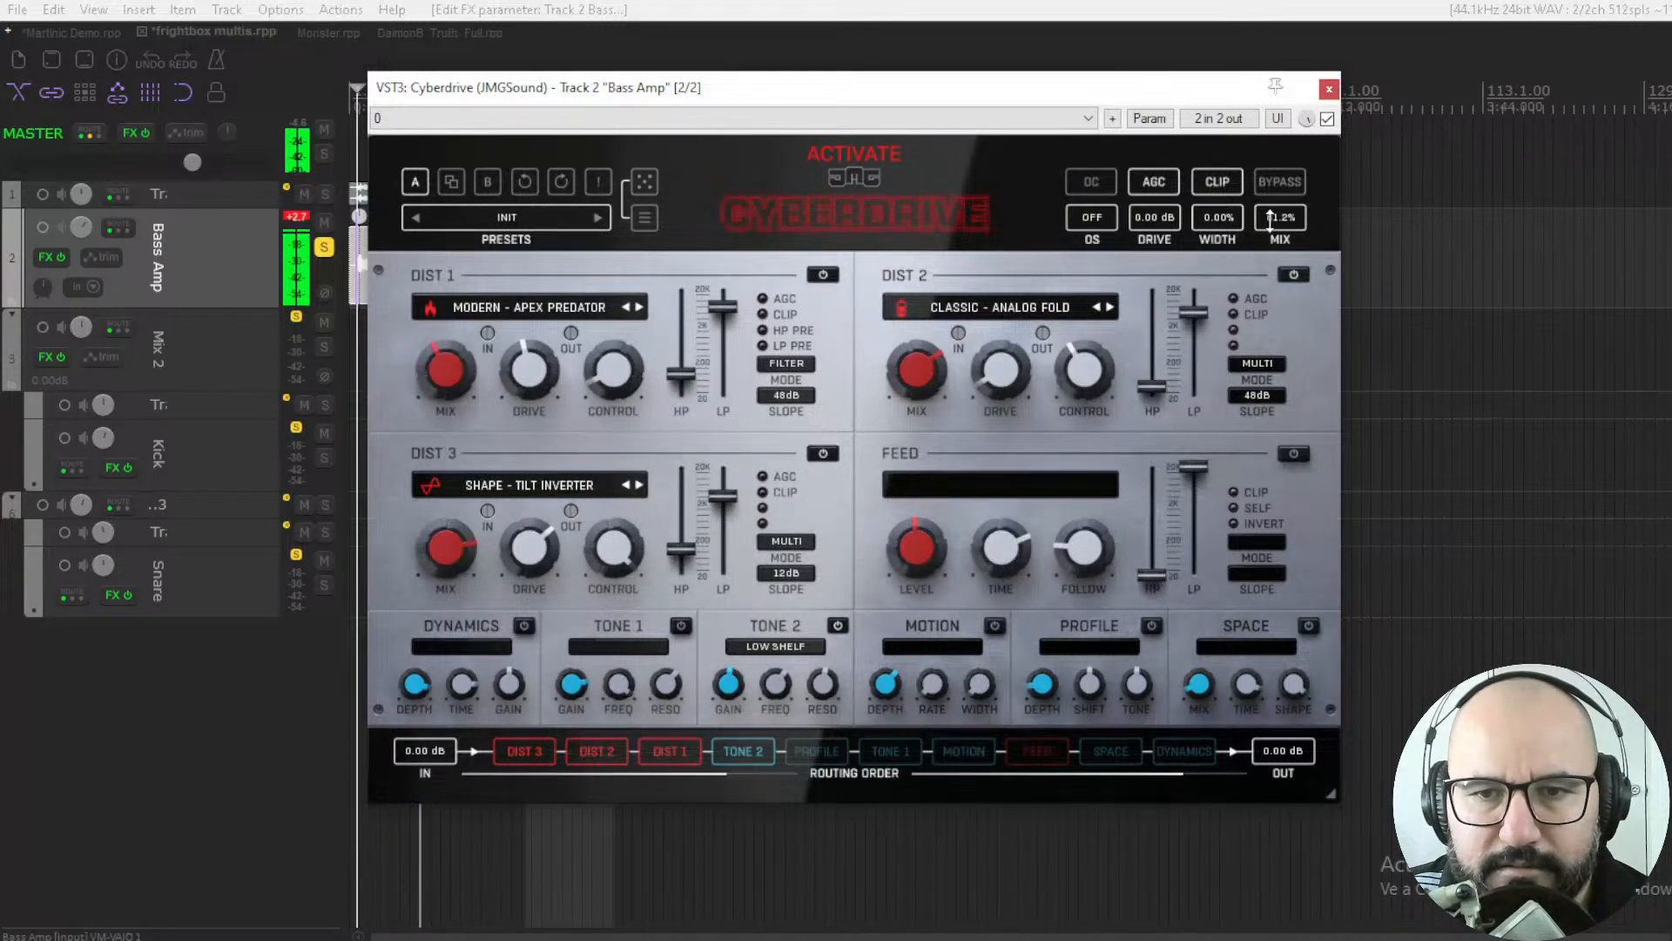
{"action": "left_click_drag", "start_coordinate": [1280, 218], "coordinate": [1280, 255]}
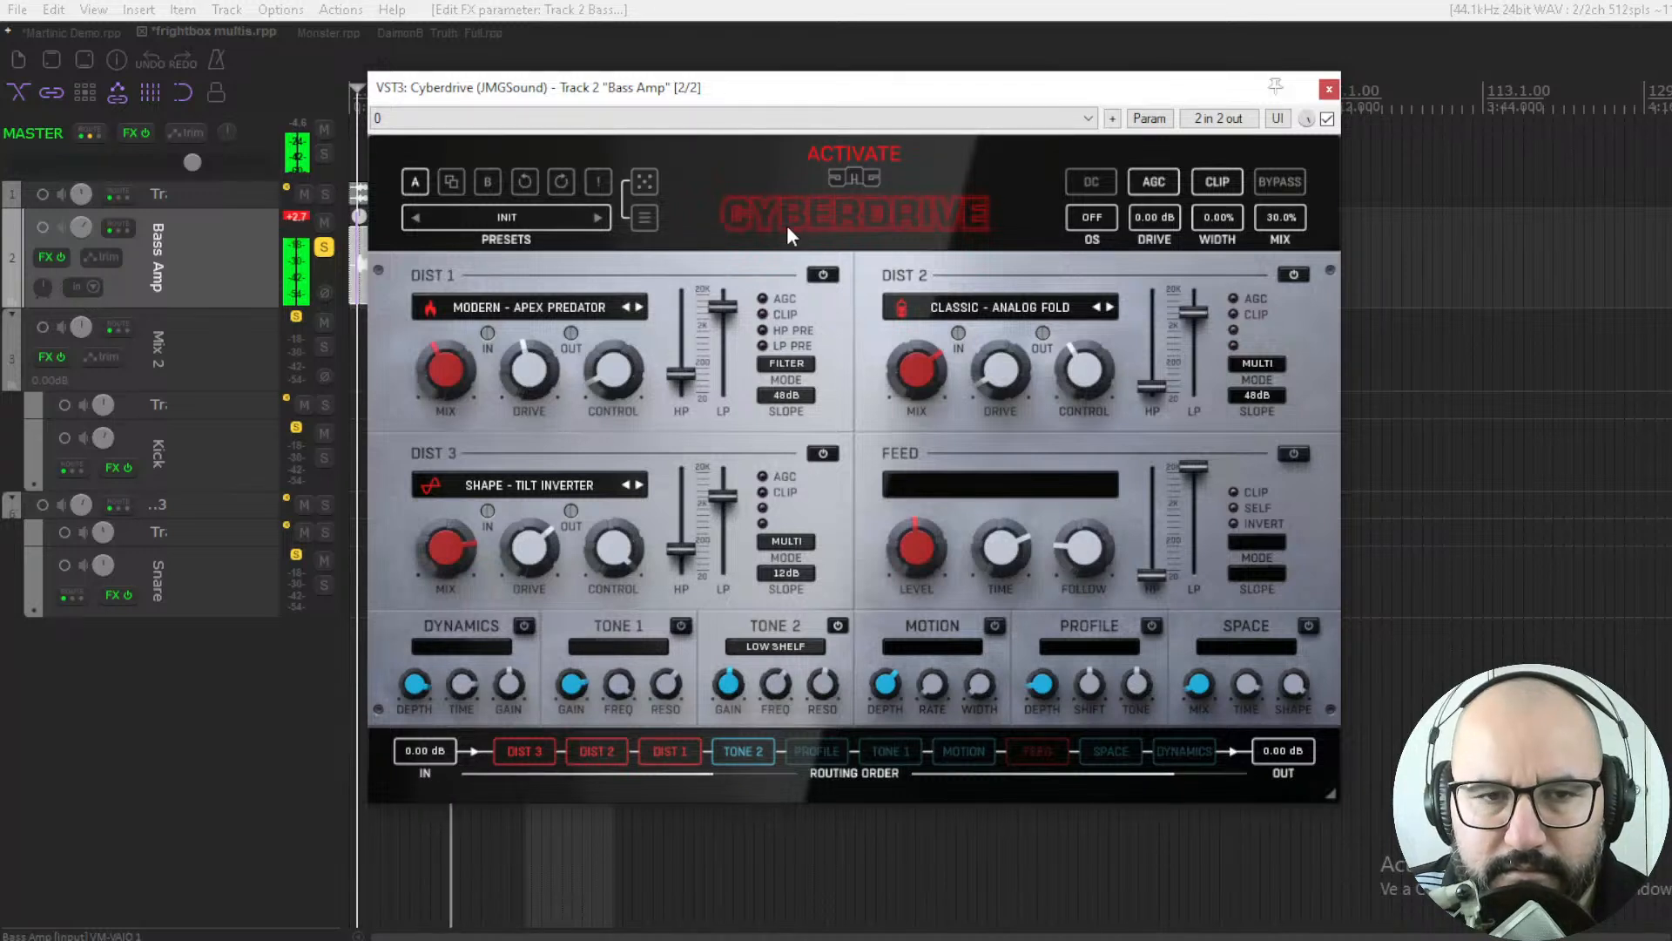
{"action": "left_click", "coordinate": [645, 181]}
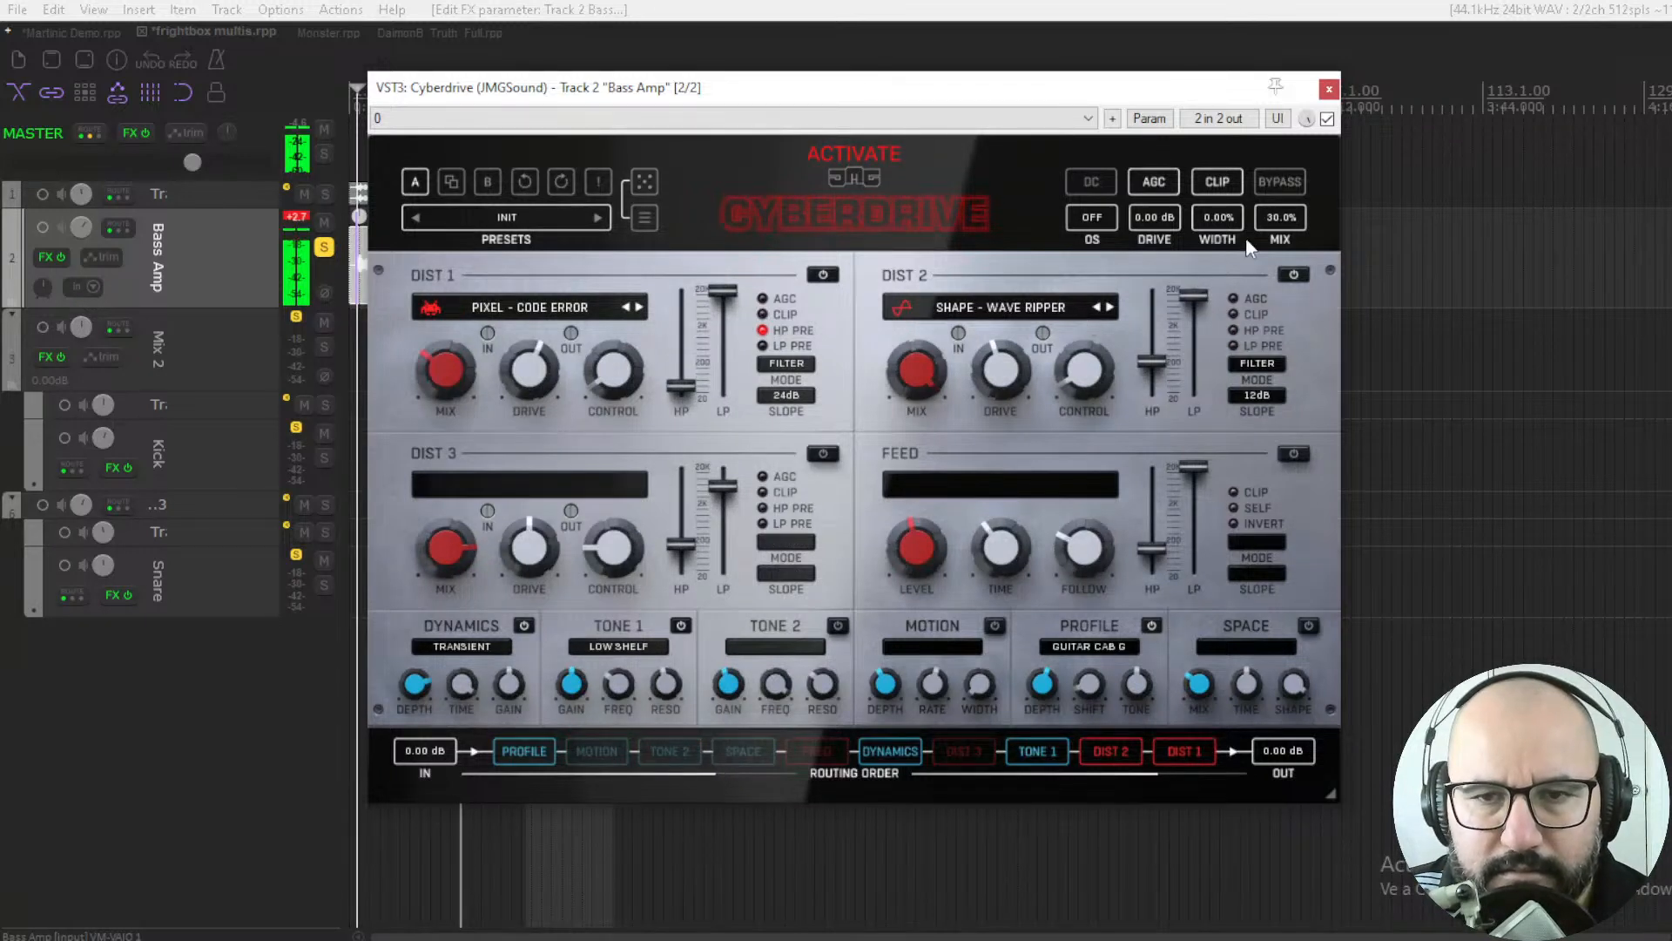
{"action": "left_click_drag", "start_coordinate": [1281, 218], "coordinate": [1280, 193]}
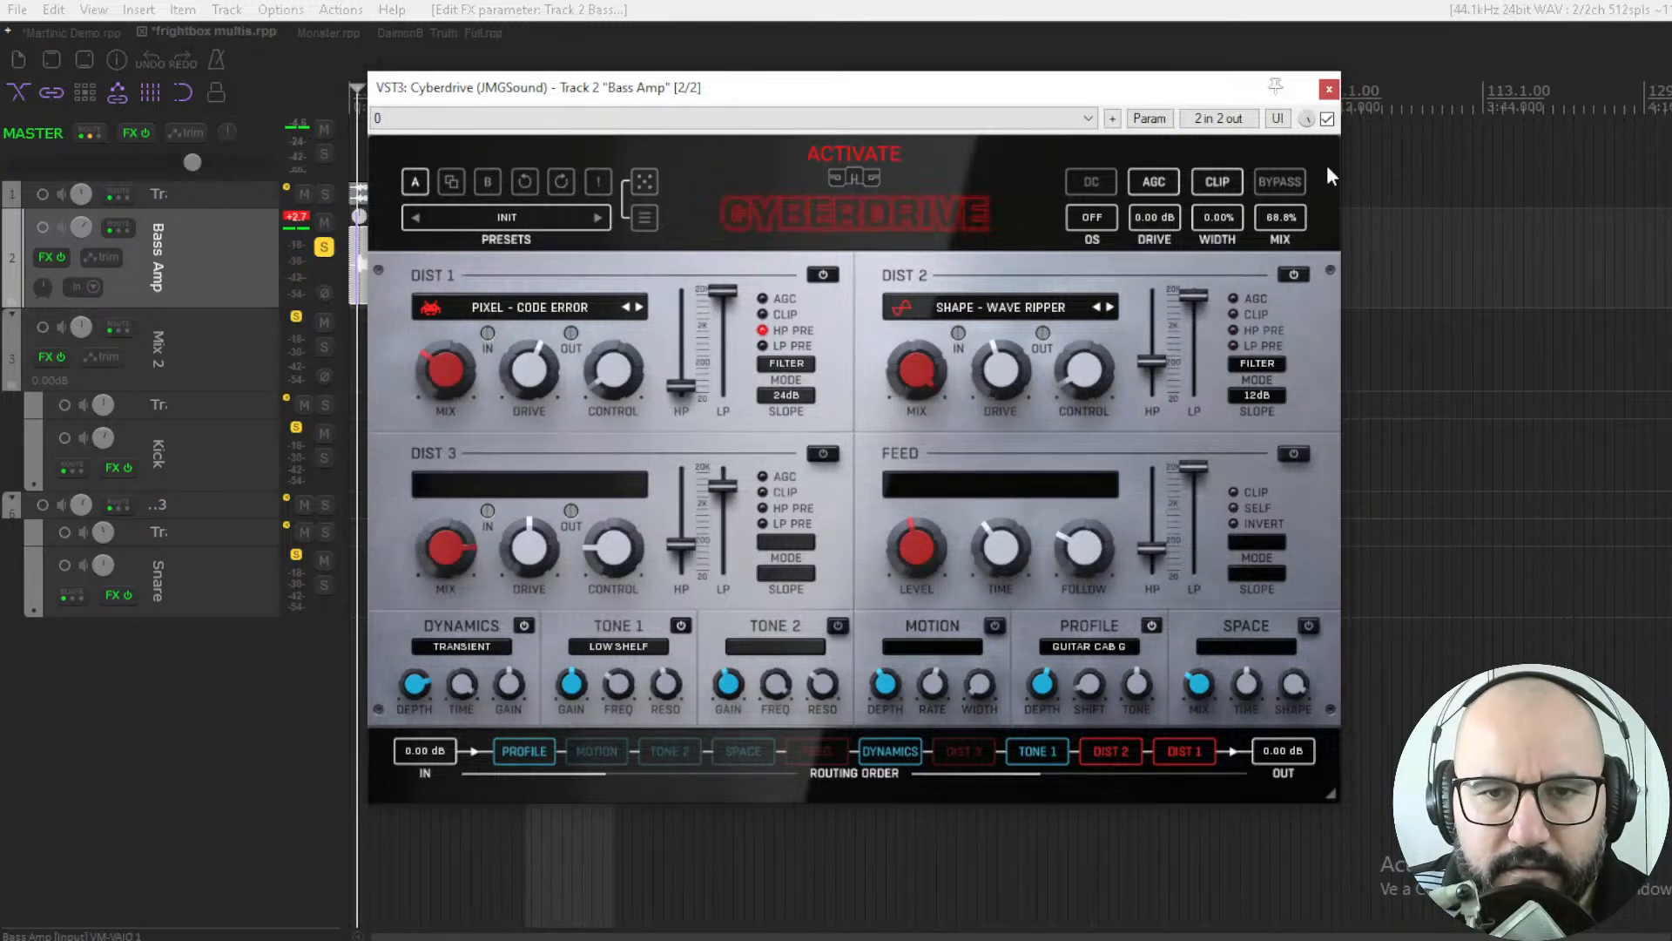
Step: Bypass Cyberdrive on the Bass Amp track, then switch to the Monster.rpp project and start playback
{"action": "left_click", "coordinate": [1326, 120]}
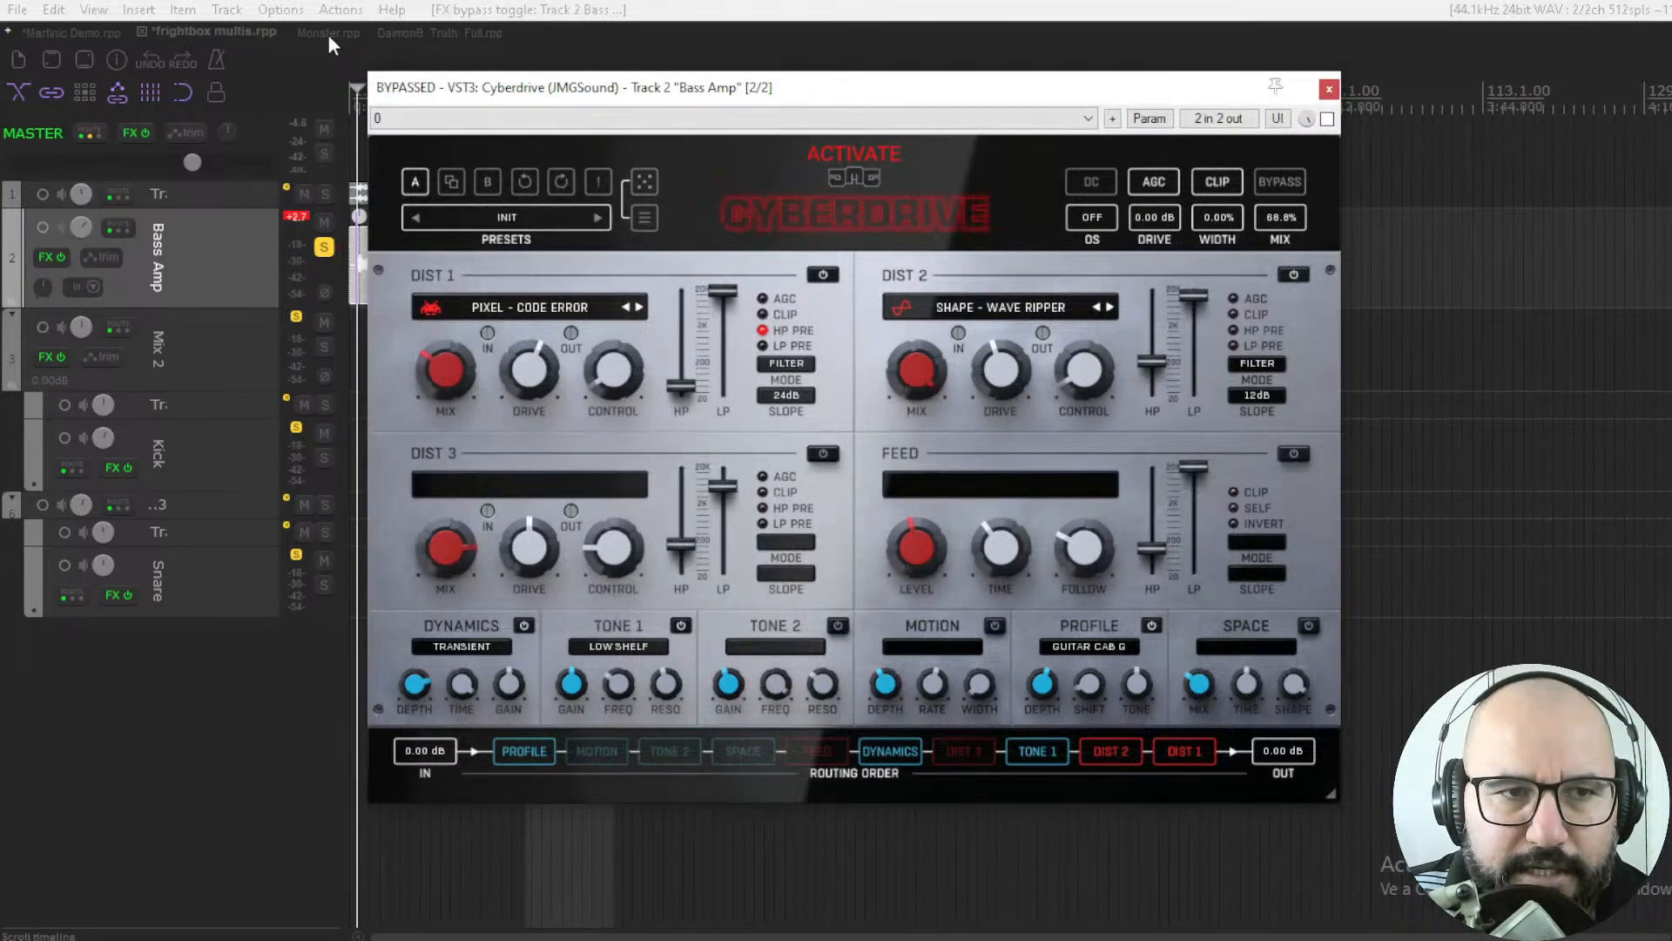
{"action": "left_click", "coordinate": [329, 33]}
{"action": "key", "text": "space"}
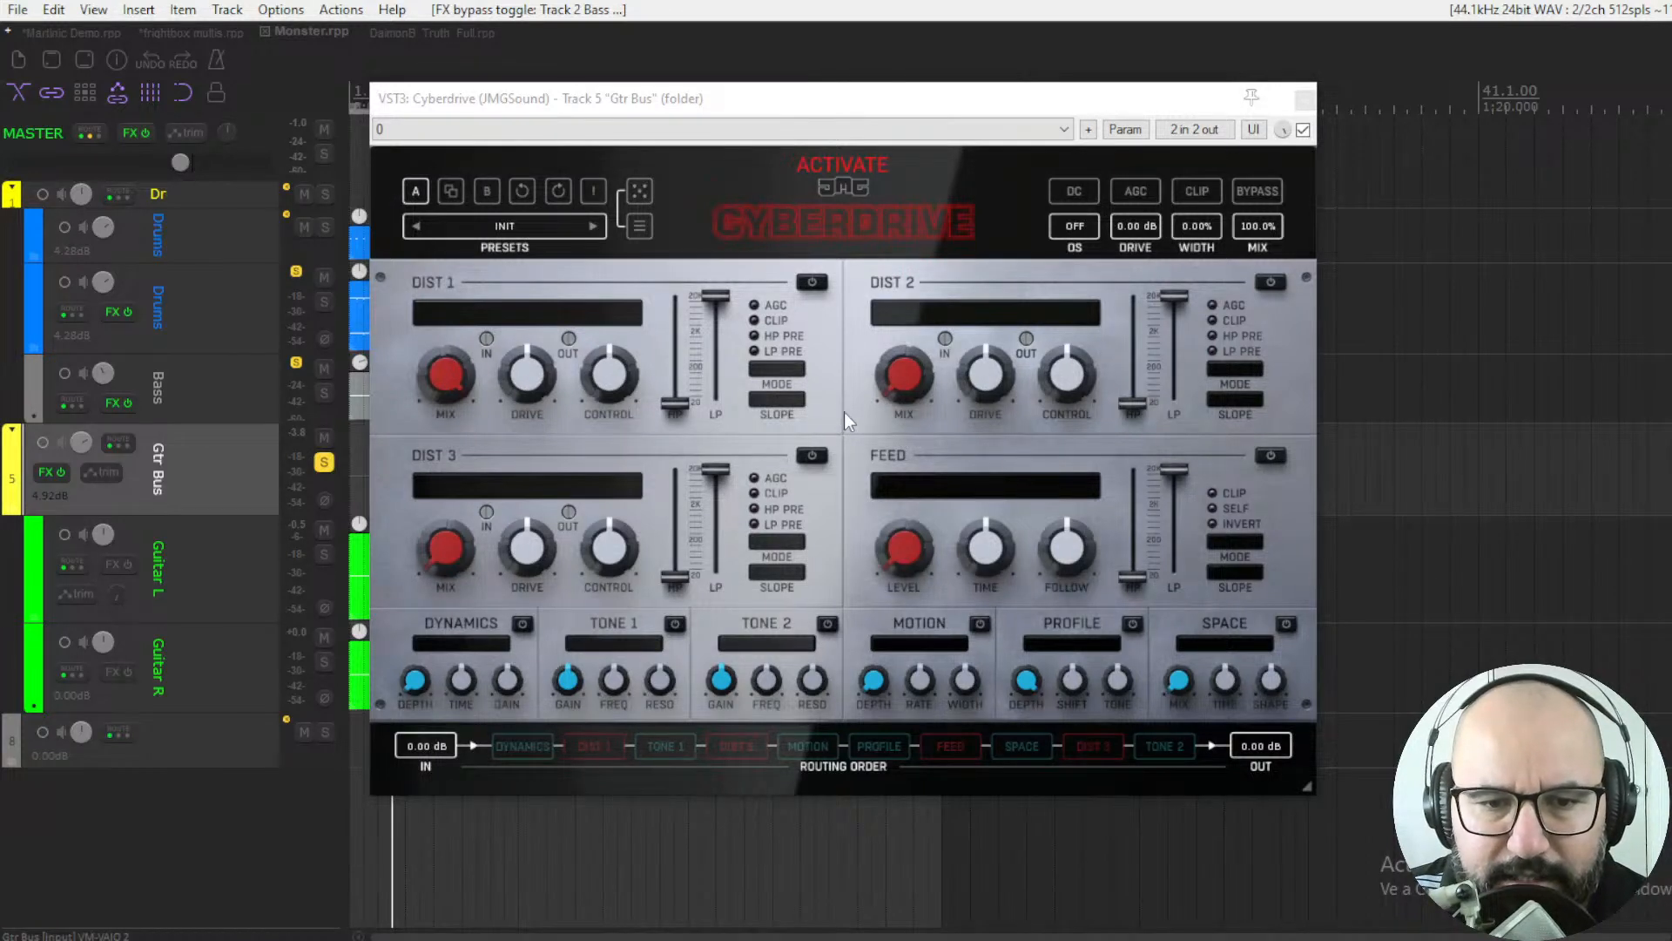
Step: Turn on Dist 1 in the Gtr Bus Cyberdrive and set its type to Pedal - Tube Scream
{"action": "left_click", "coordinate": [829, 282]}
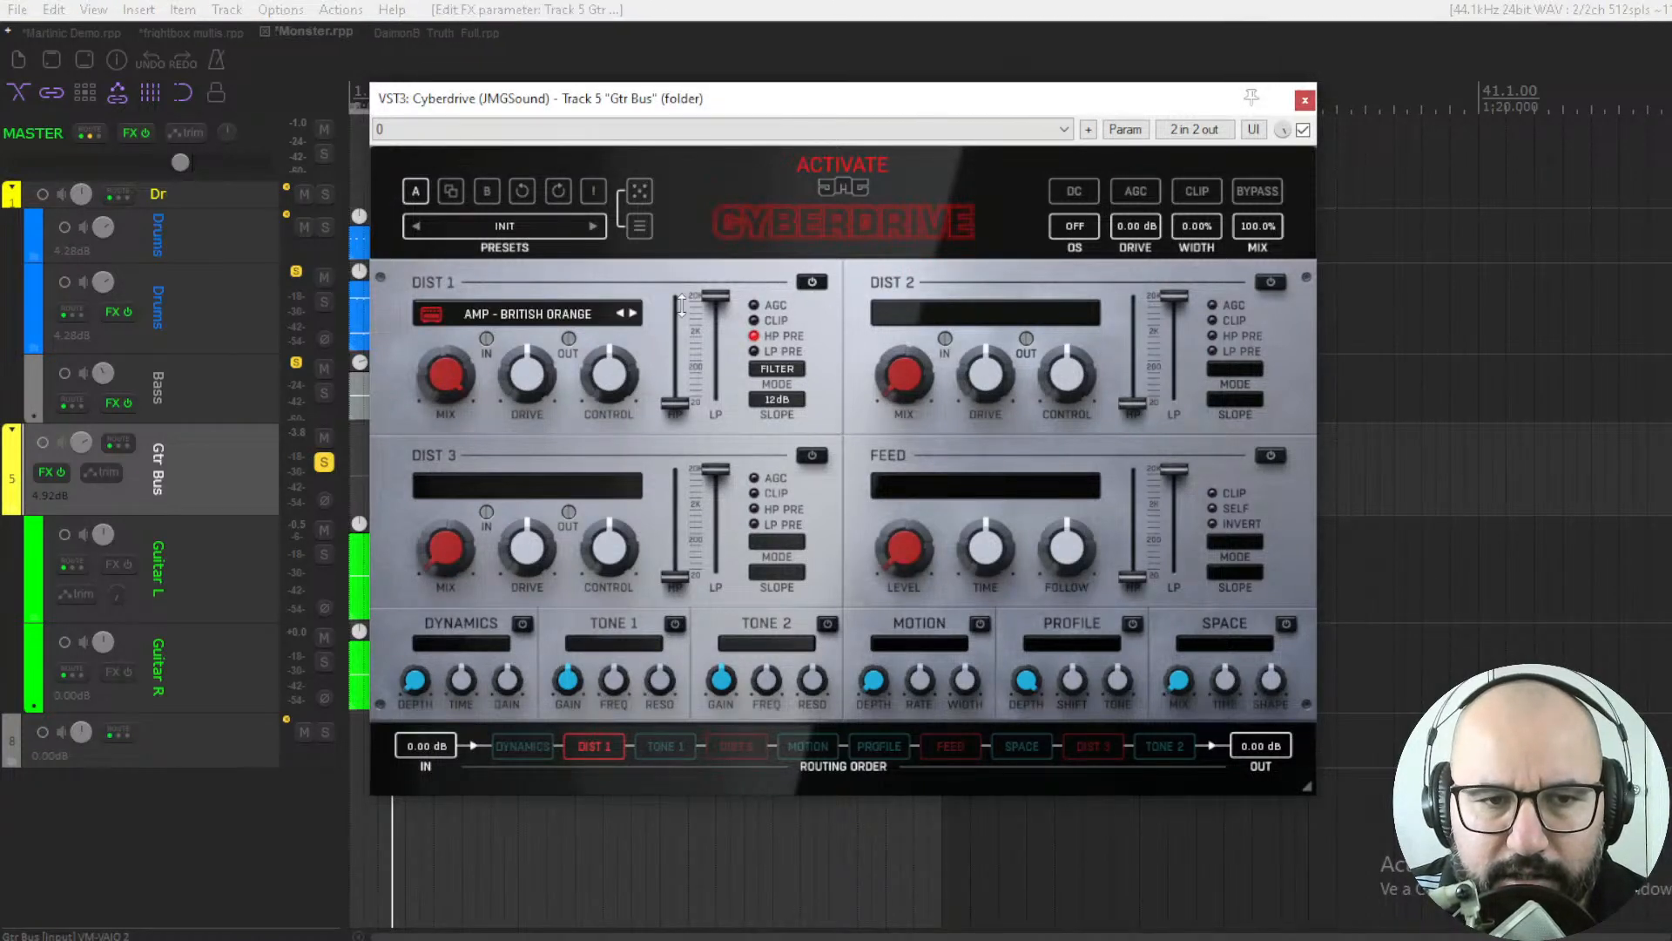
{"action": "left_click", "coordinate": [563, 316]}
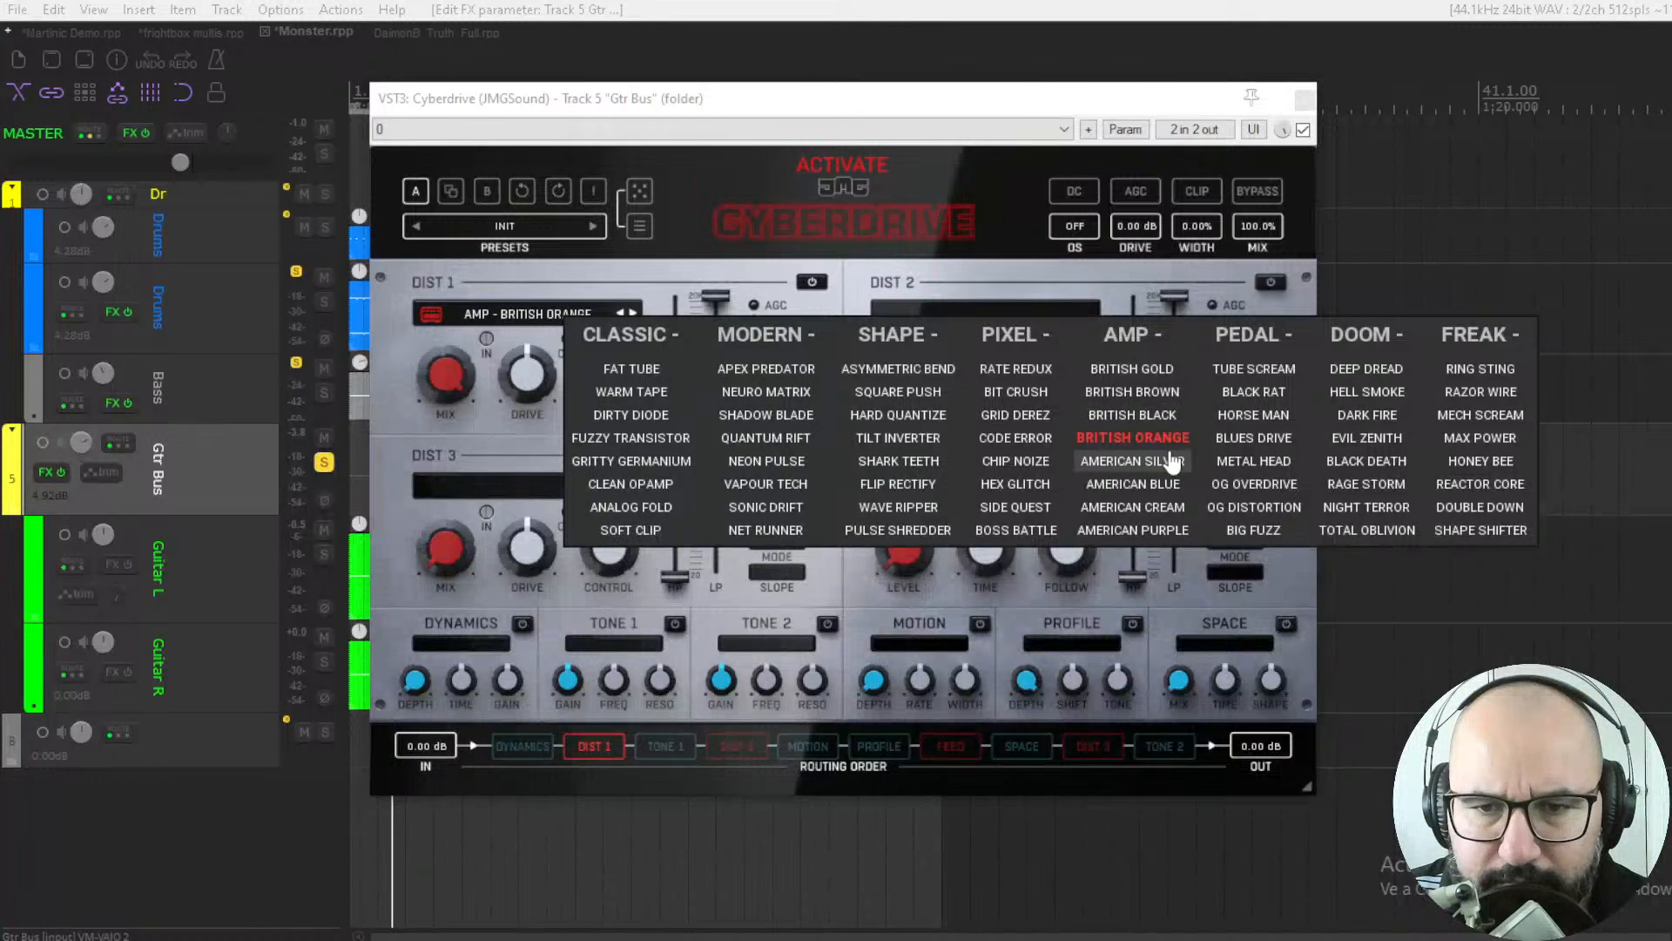
{"action": "left_click", "coordinate": [1255, 369]}
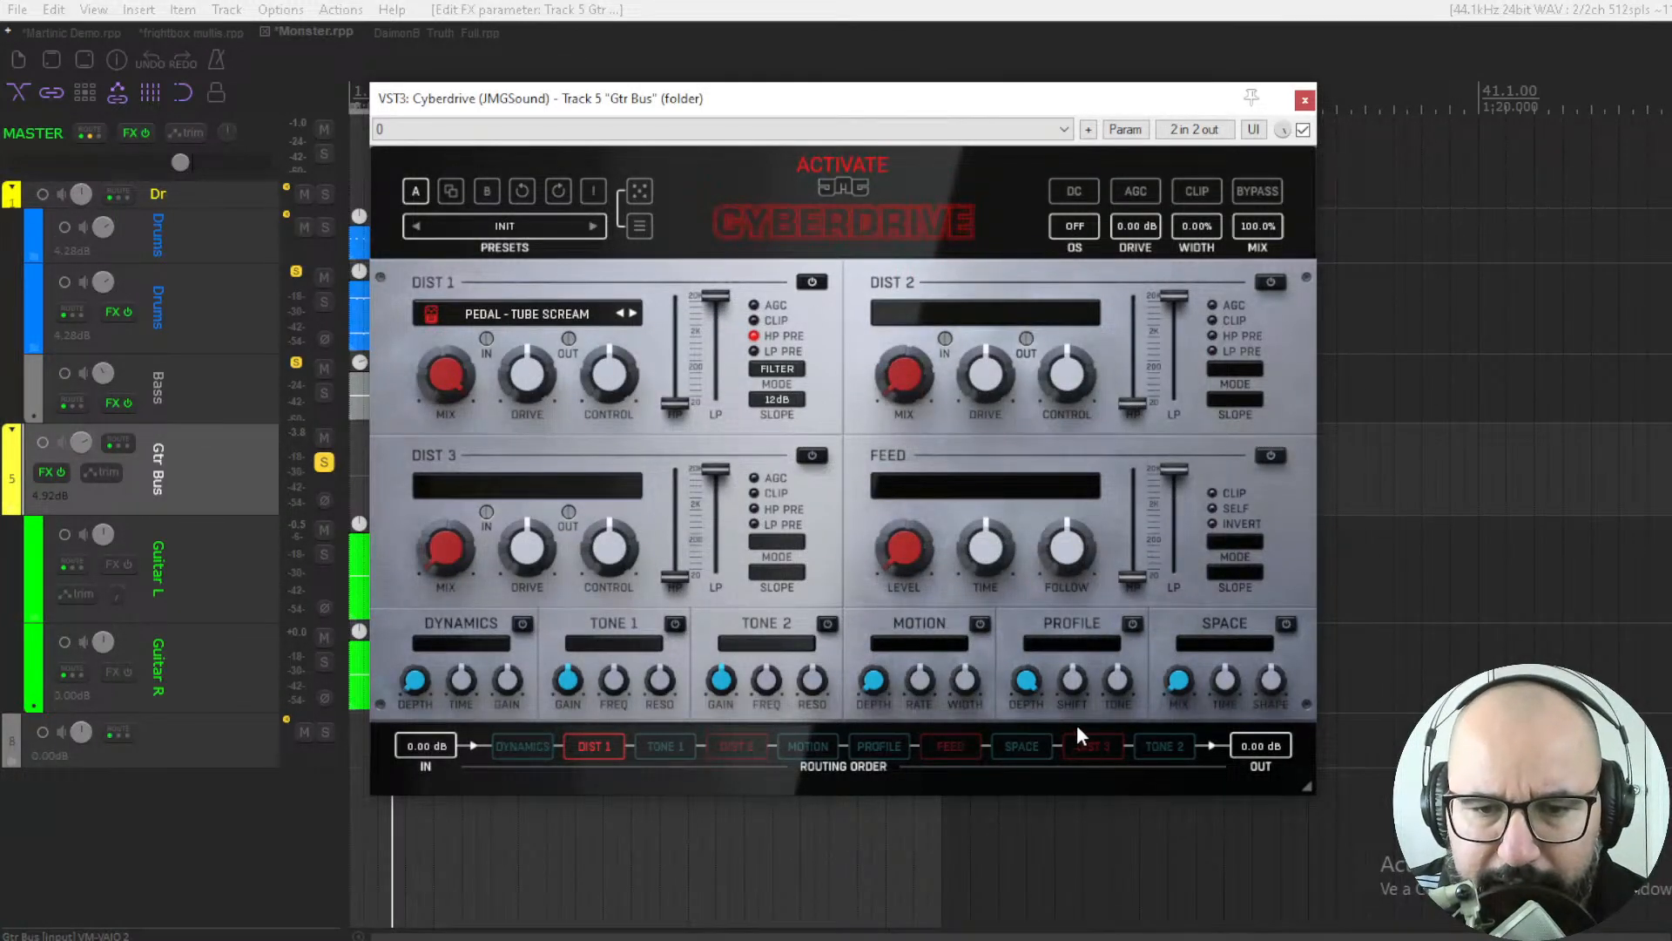
Step: Turn on the Profile module with Guitar Cab A and adjust its depth, shift and tone while the guitars play
{"action": "left_click", "coordinate": [1132, 625]}
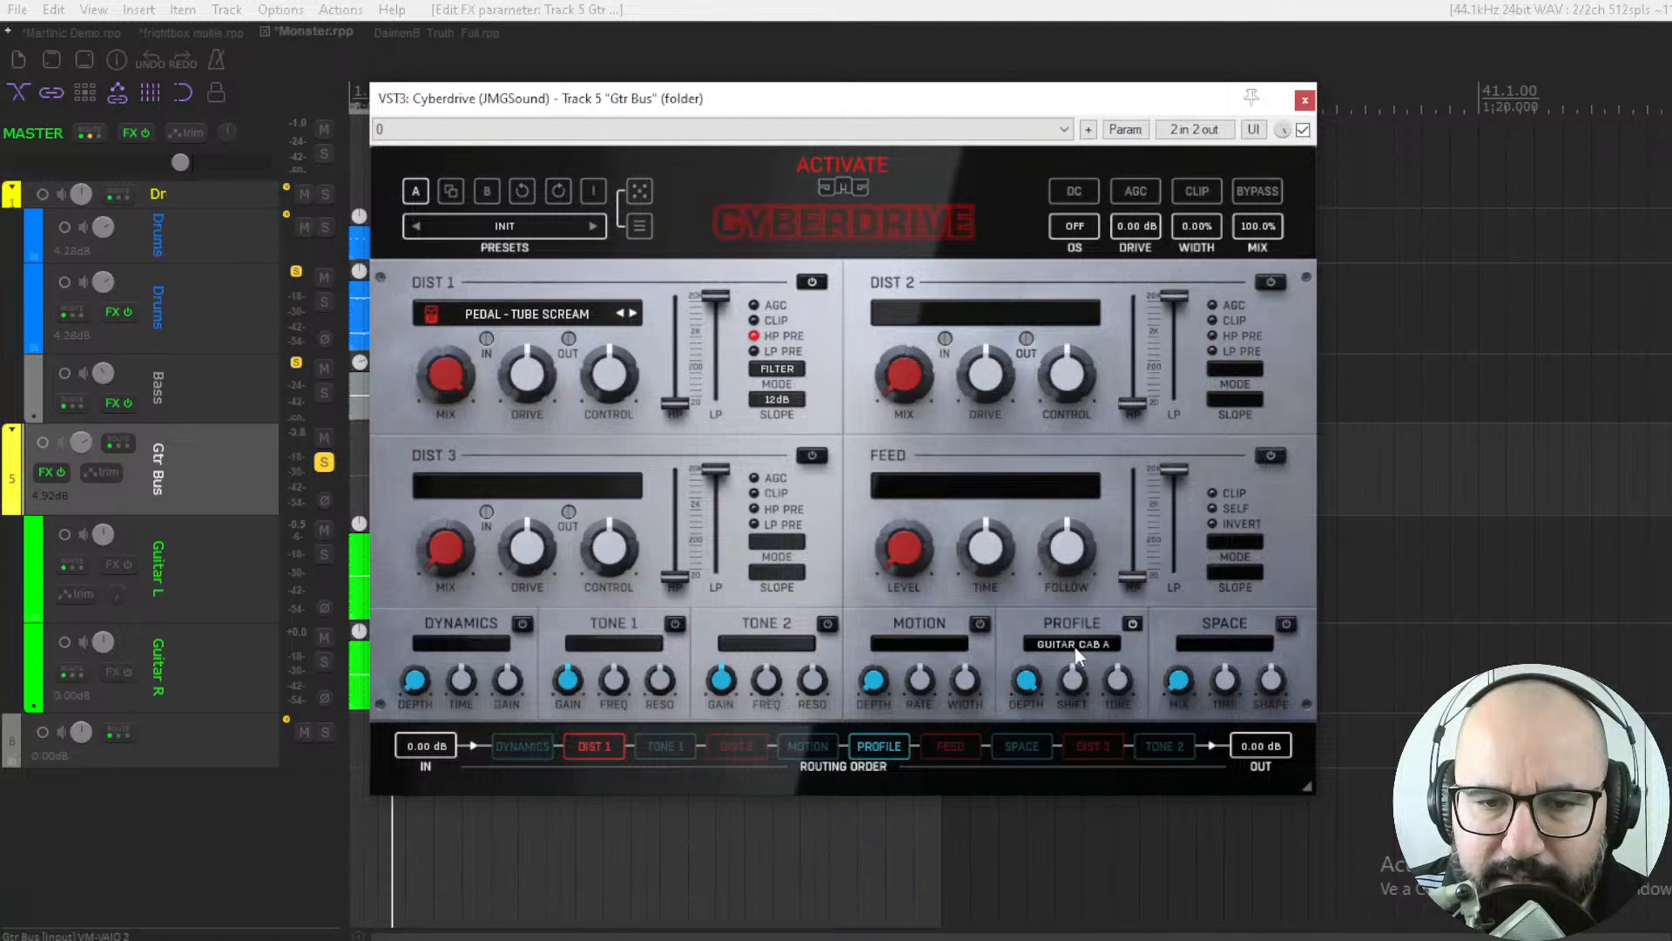
{"action": "left_click", "coordinate": [1075, 646]}
{"action": "left_click", "coordinate": [1218, 710]}
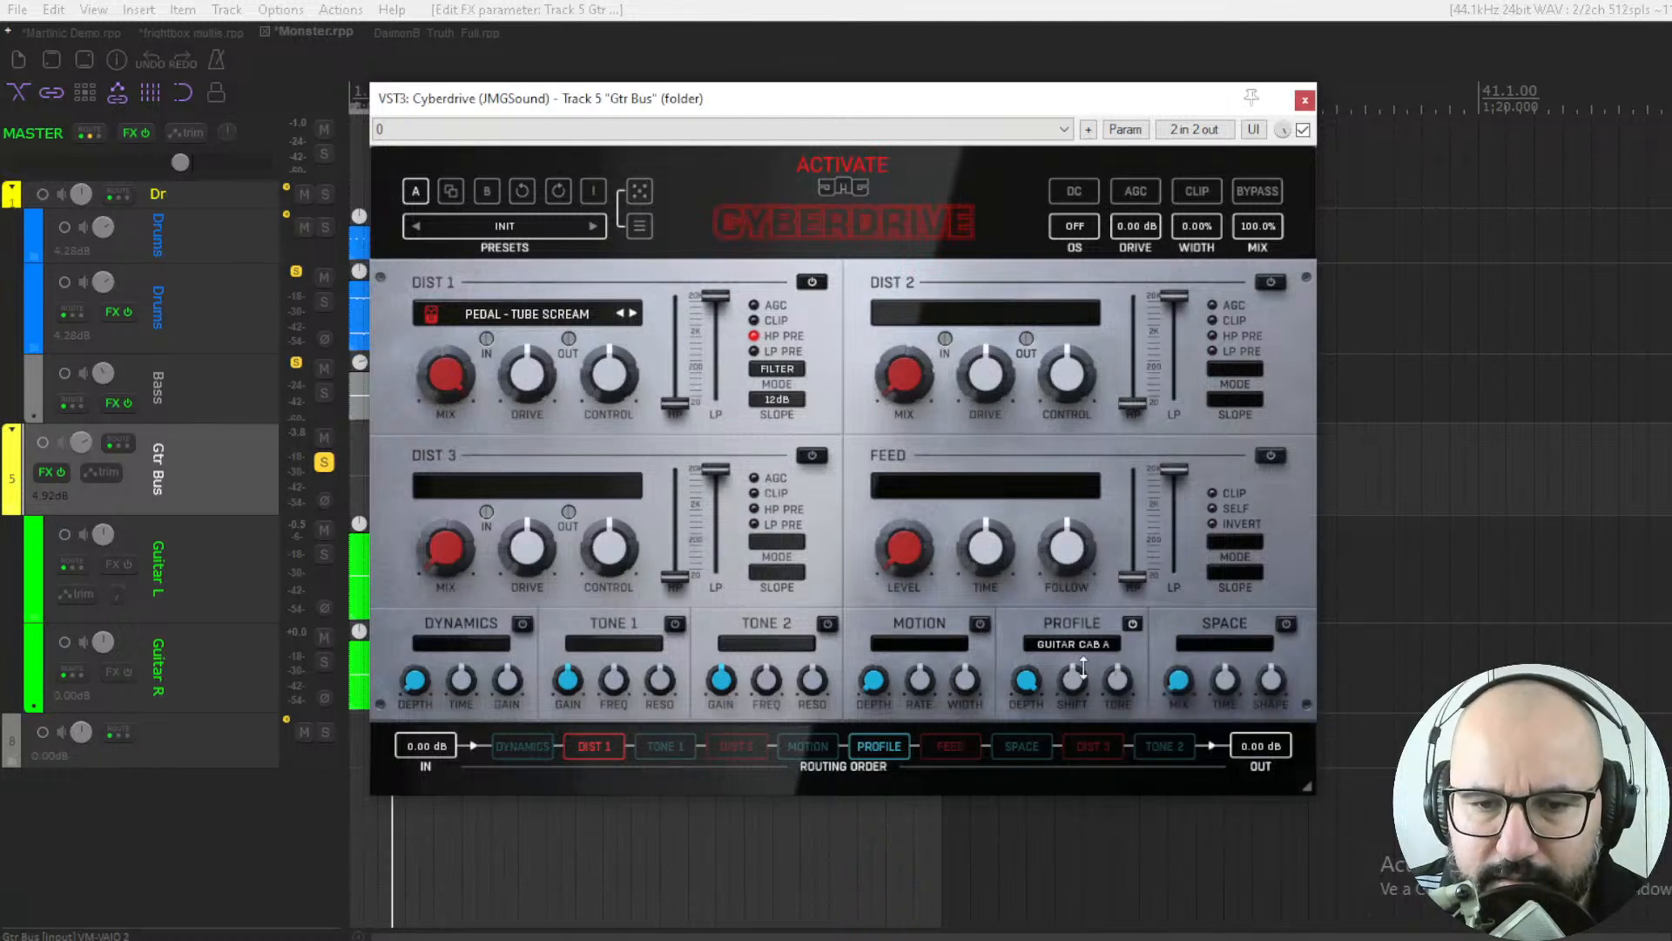
{"action": "key", "text": "space"}
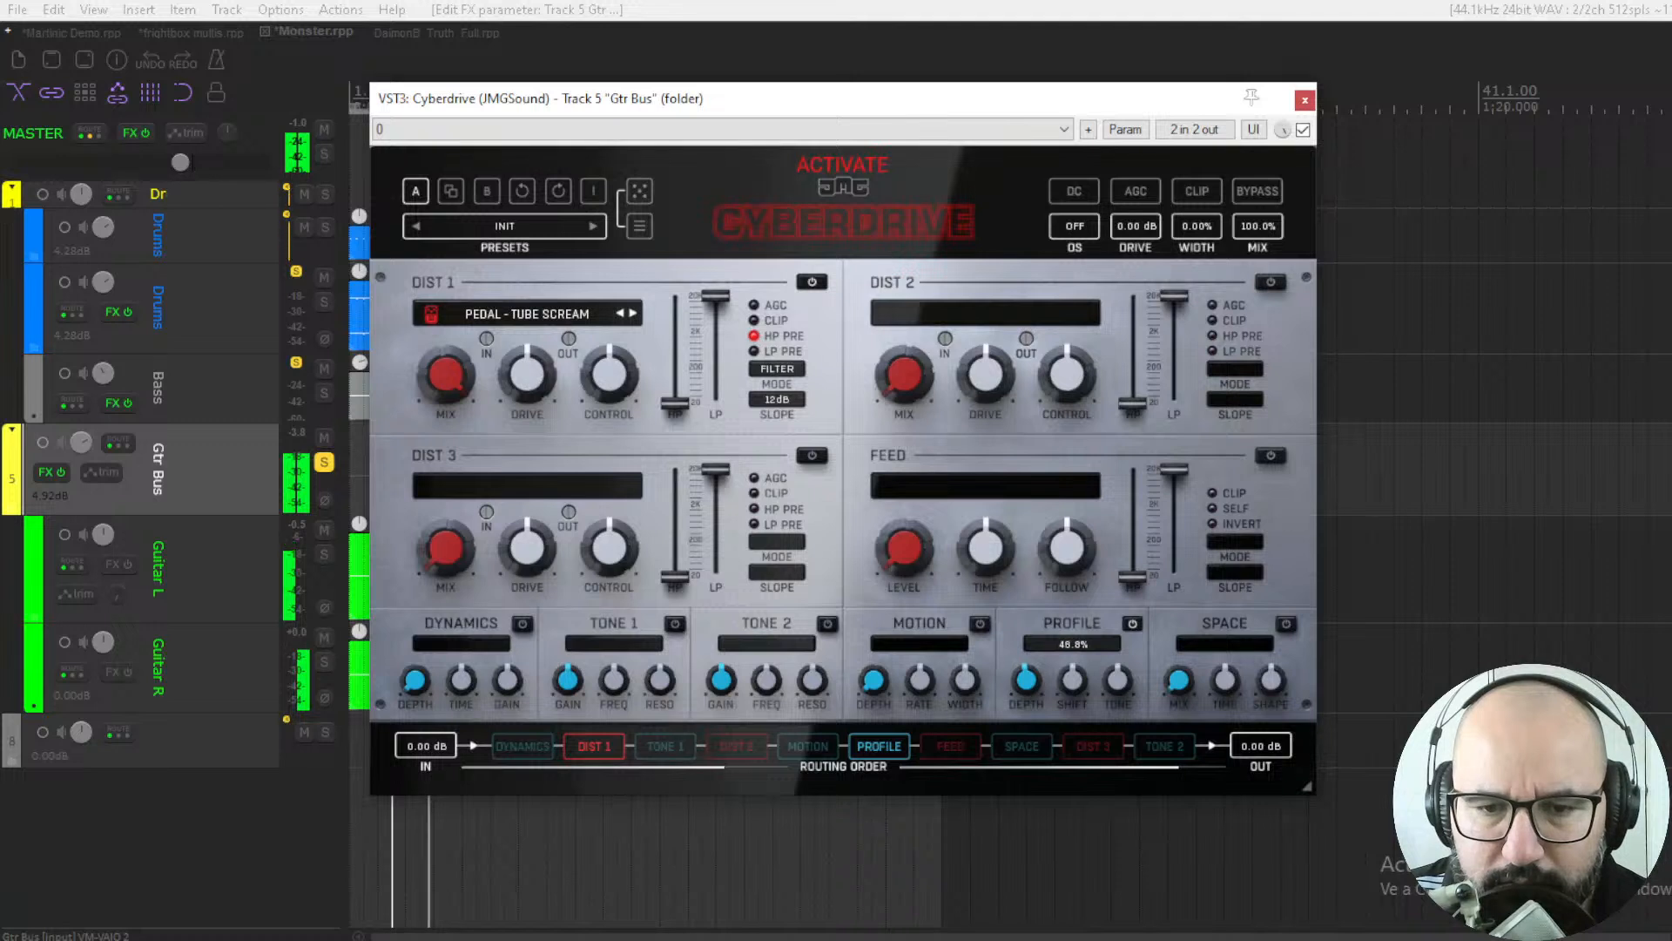
{"action": "left_click_drag", "start_coordinate": [1080, 672], "coordinate": [1031, 667]}
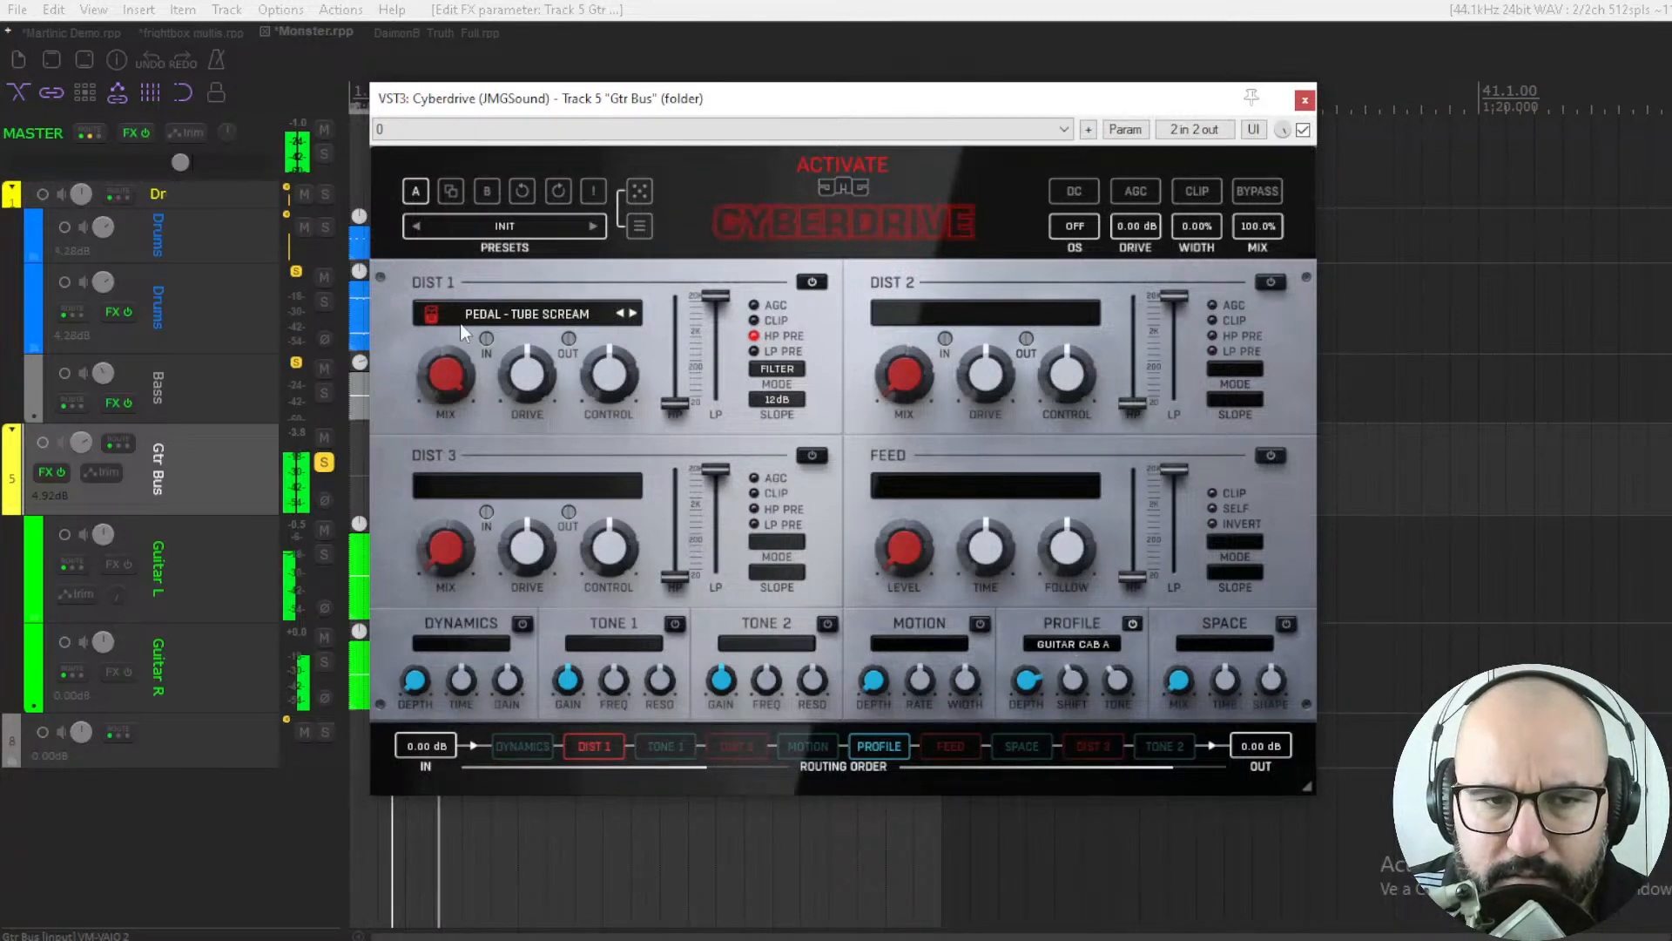
{"action": "key", "text": "space"}
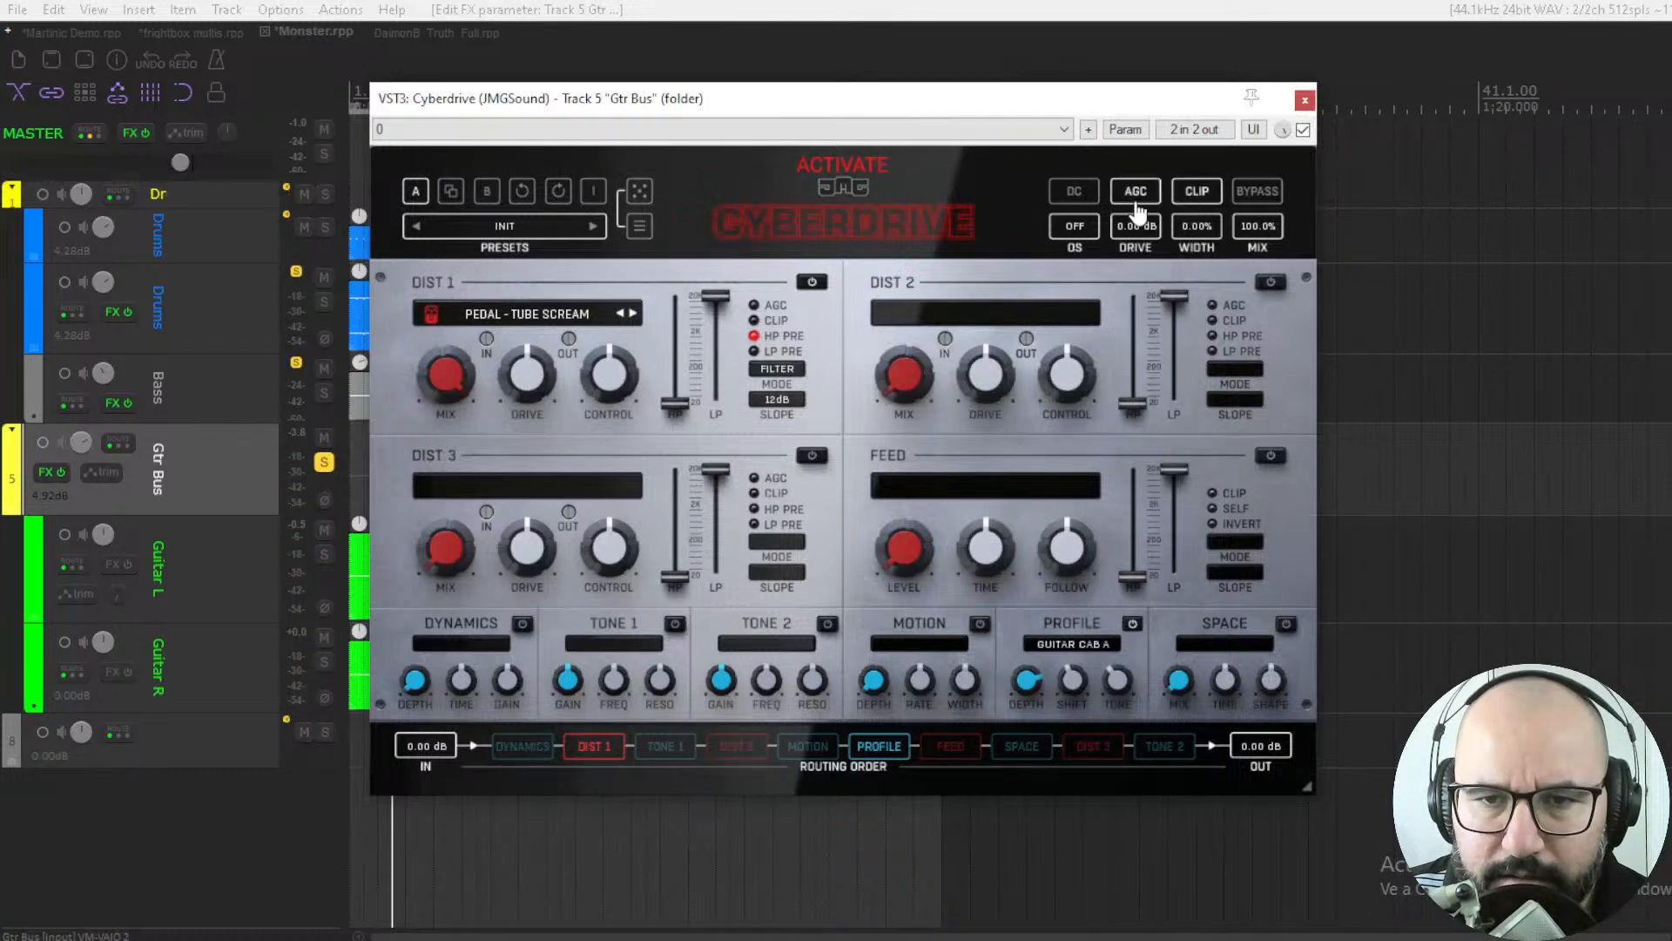
Step: Turn on Dist 2 and set its type to Amp - American Purple
{"action": "left_click", "coordinate": [1270, 284]}
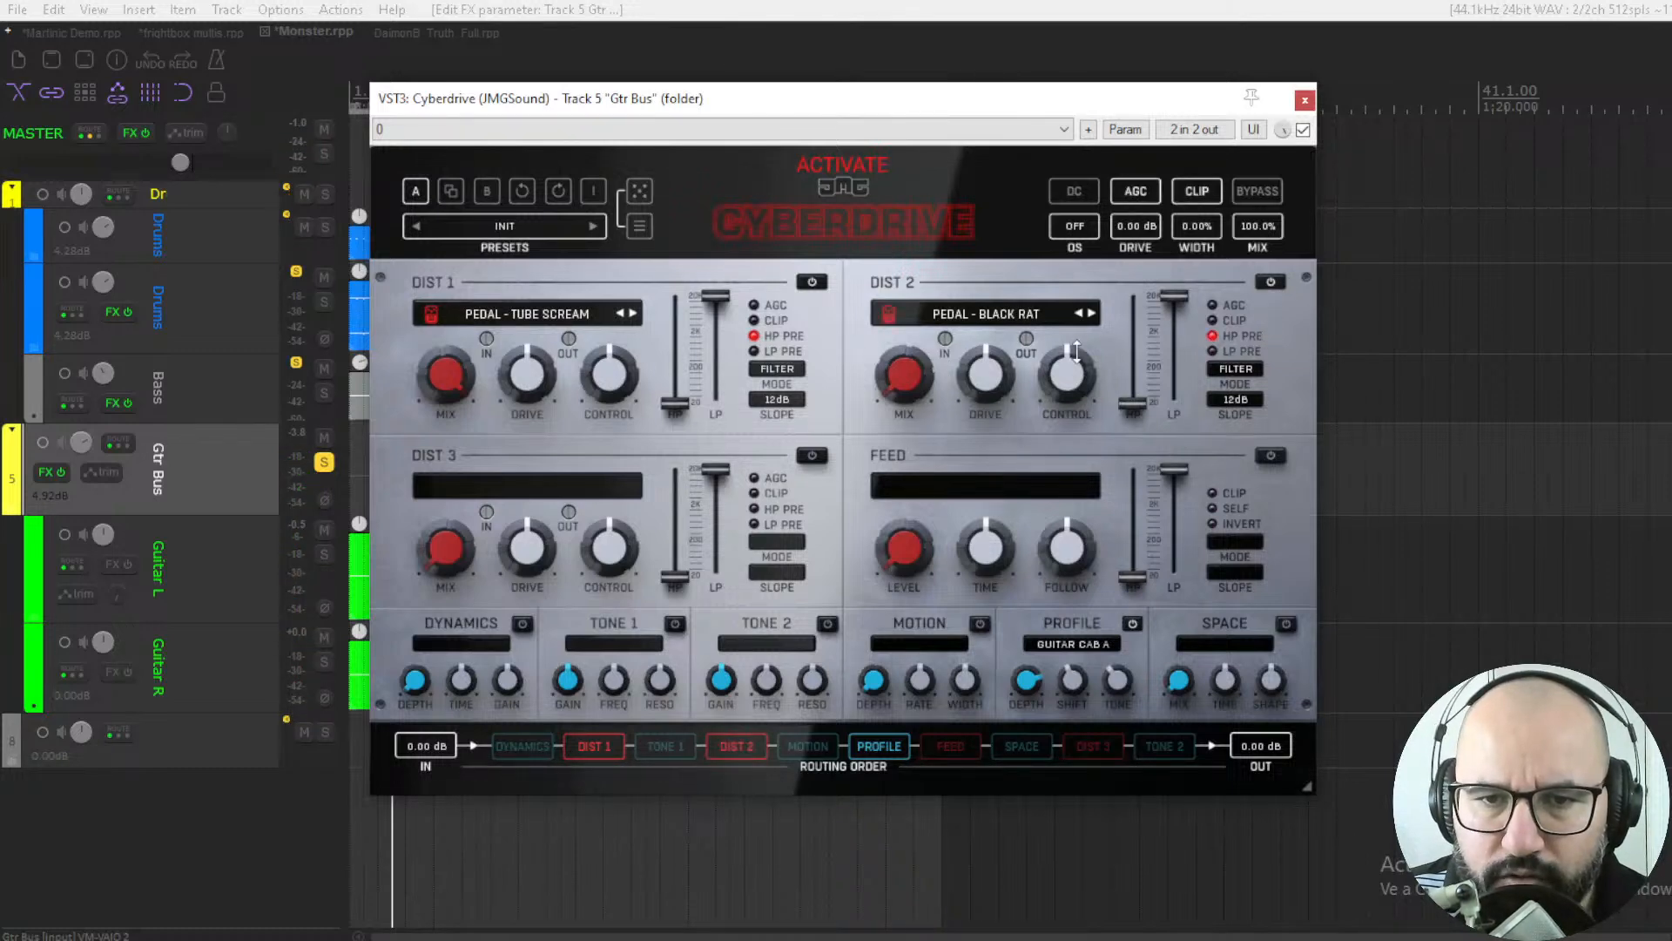
{"action": "left_click", "coordinate": [977, 316]}
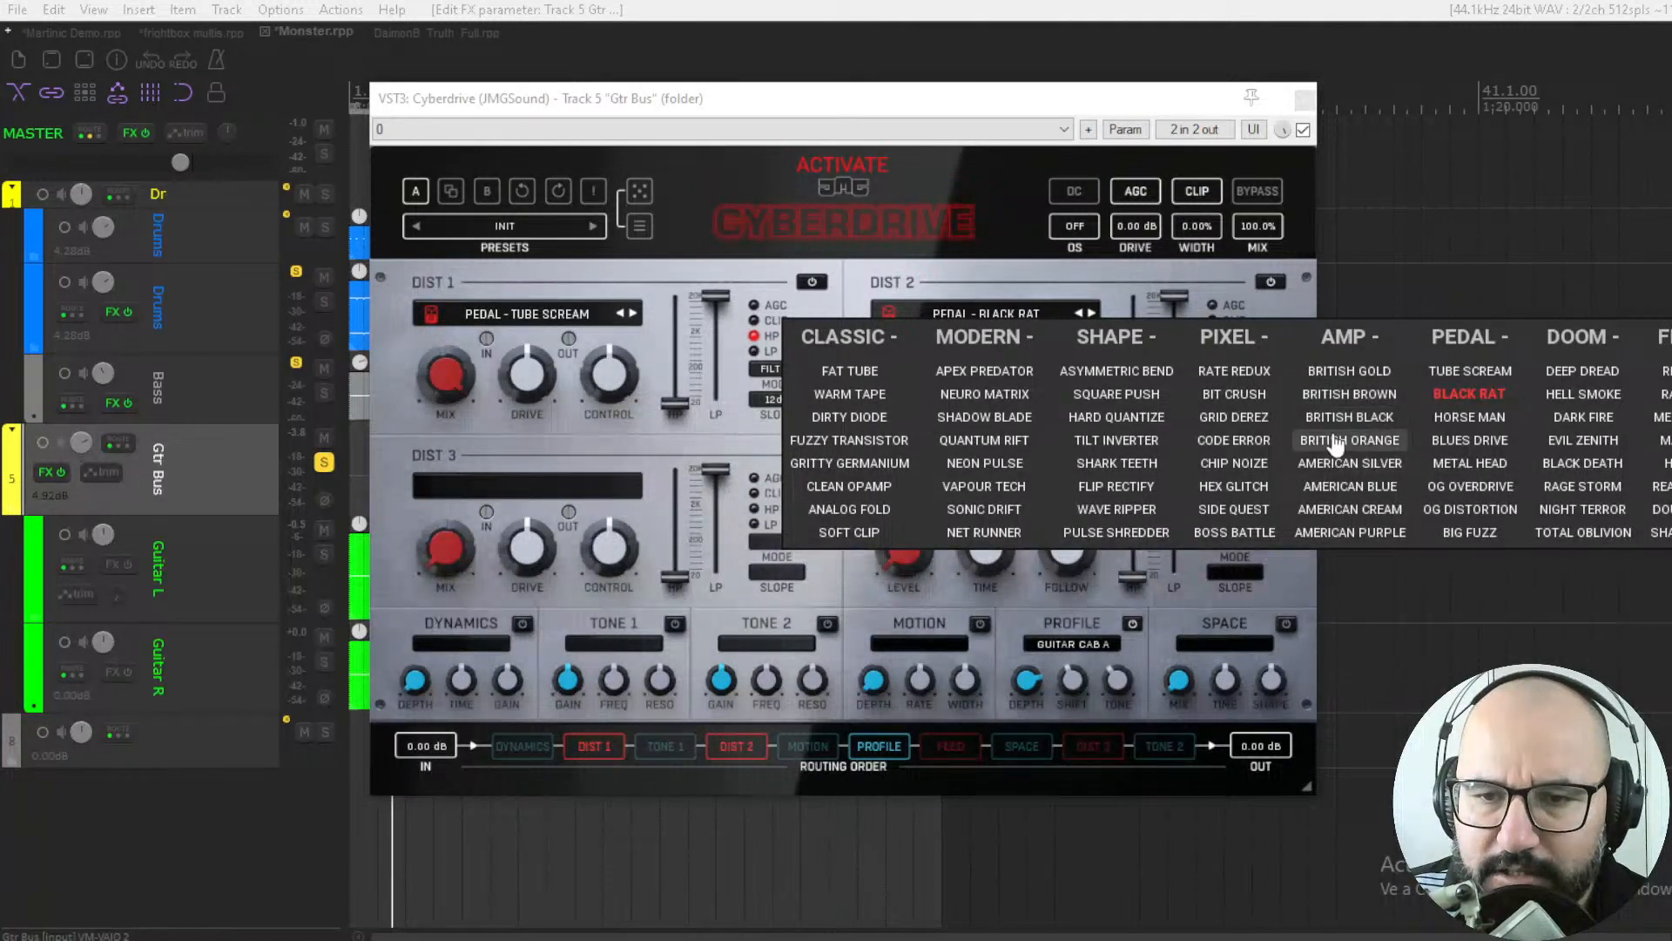
{"action": "left_click", "coordinate": [1359, 533]}
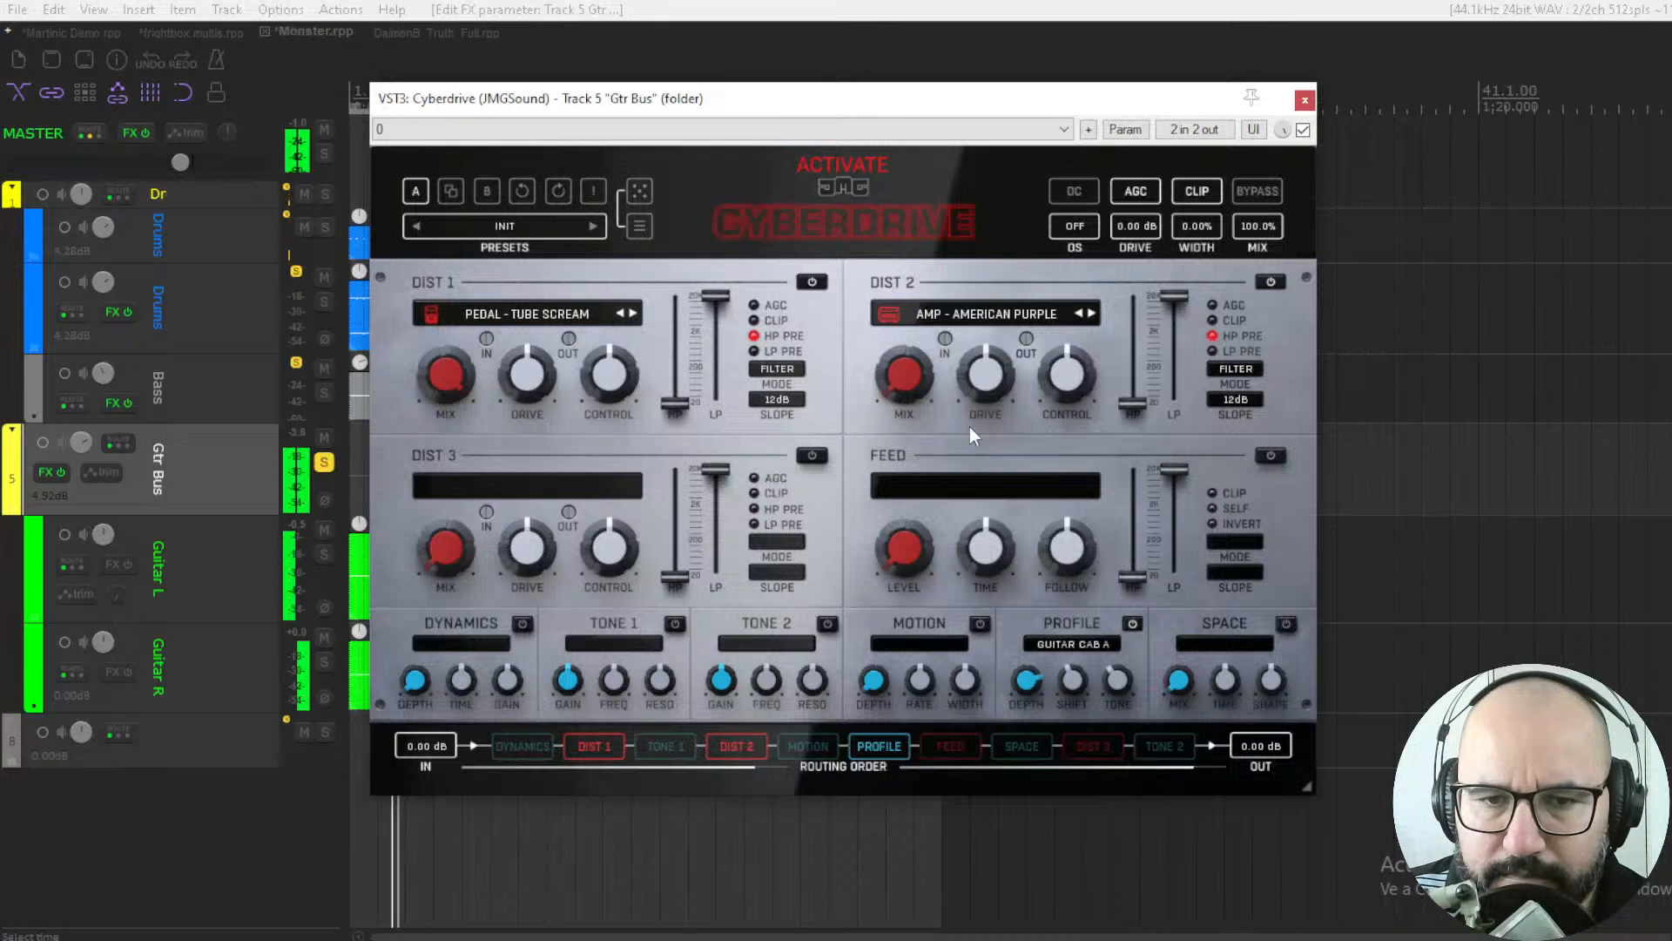
Step: Balance the guitar tone with the Dist 2 mix at 33.6%, Profile depth at 61.2% and Dist 1 mix at 100%
{"action": "left_click_drag", "start_coordinate": [985, 376], "coordinate": [918, 393]}
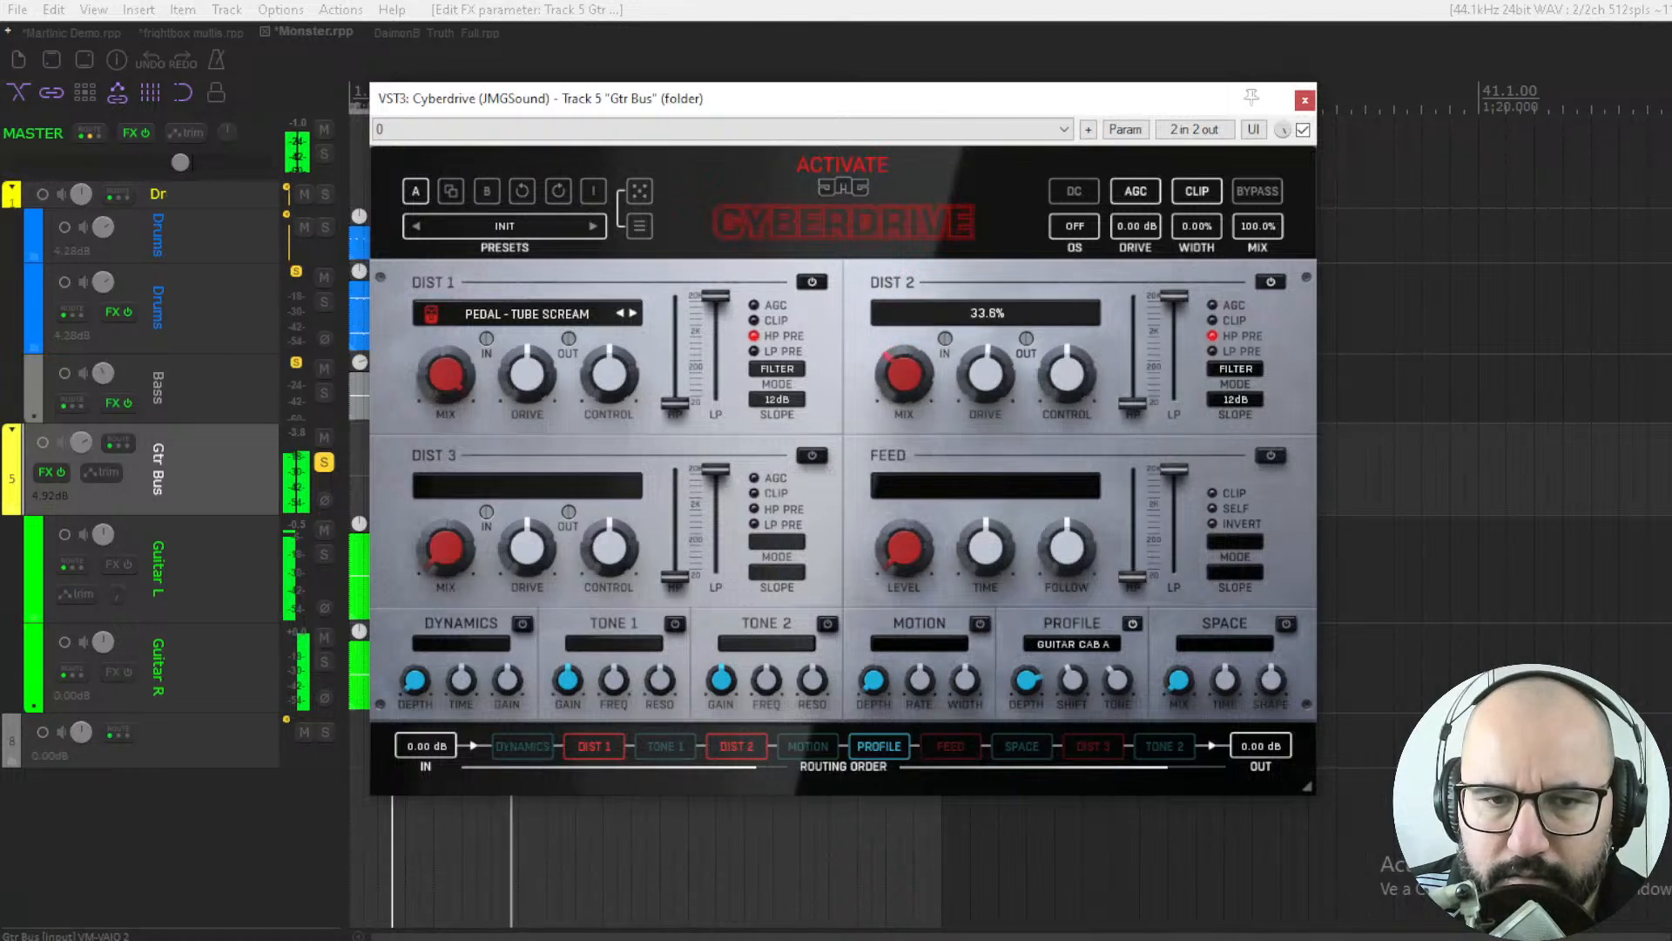
{"action": "left_click_drag", "start_coordinate": [1077, 679], "coordinate": [1026, 738]}
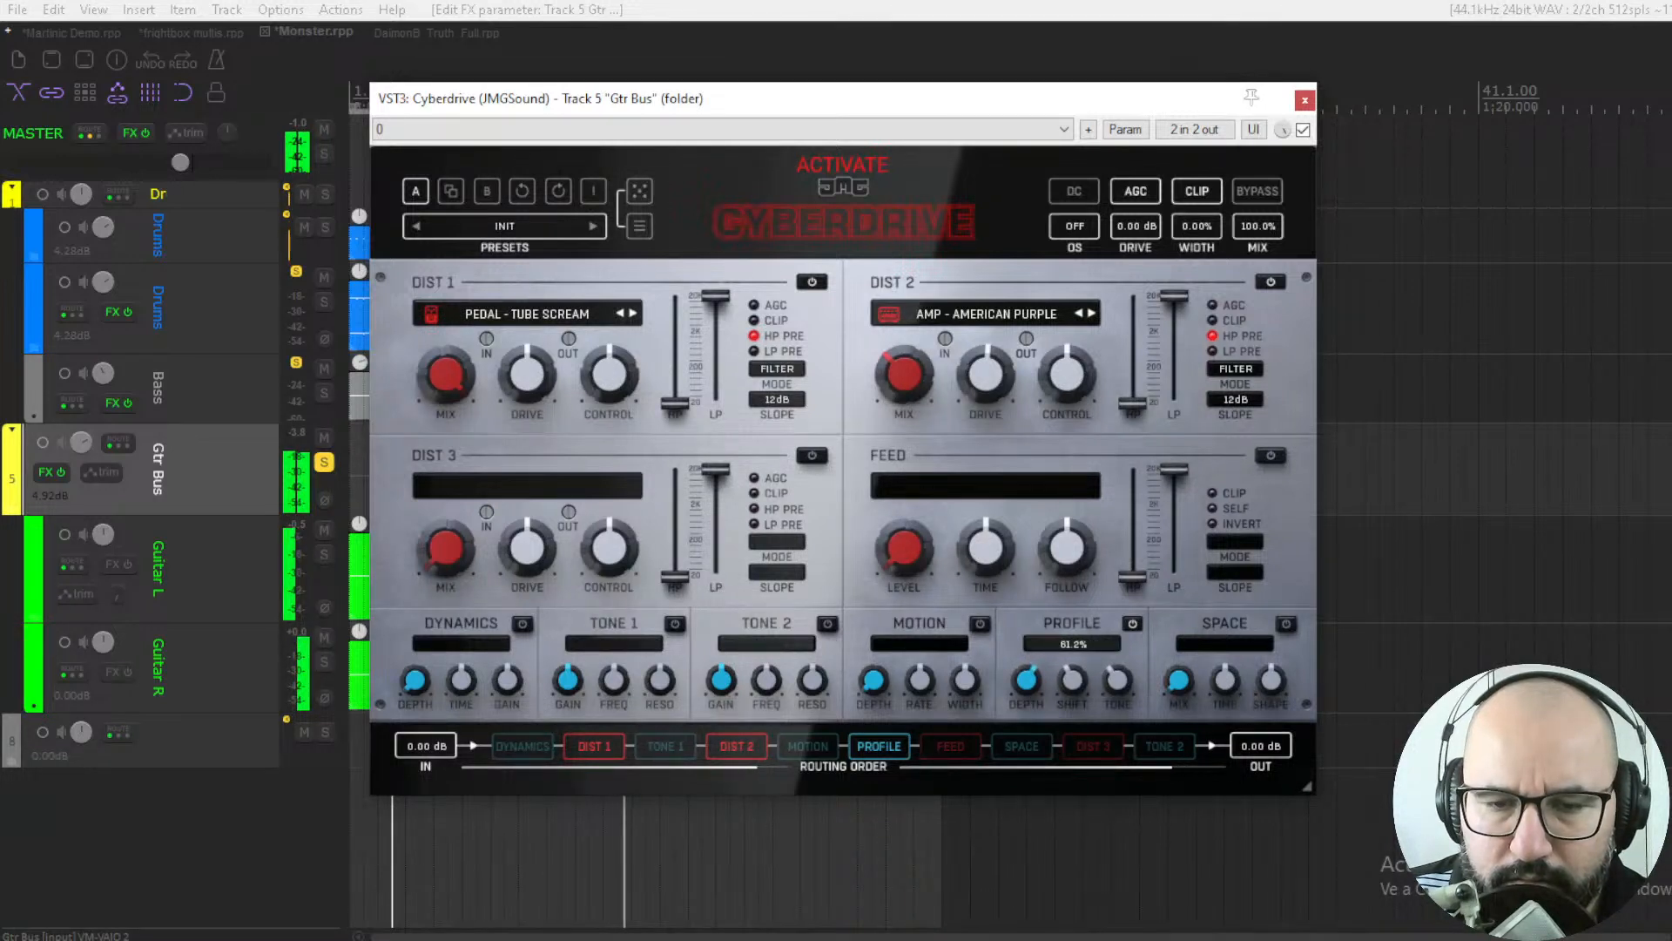
{"action": "left_click", "coordinate": [445, 379]}
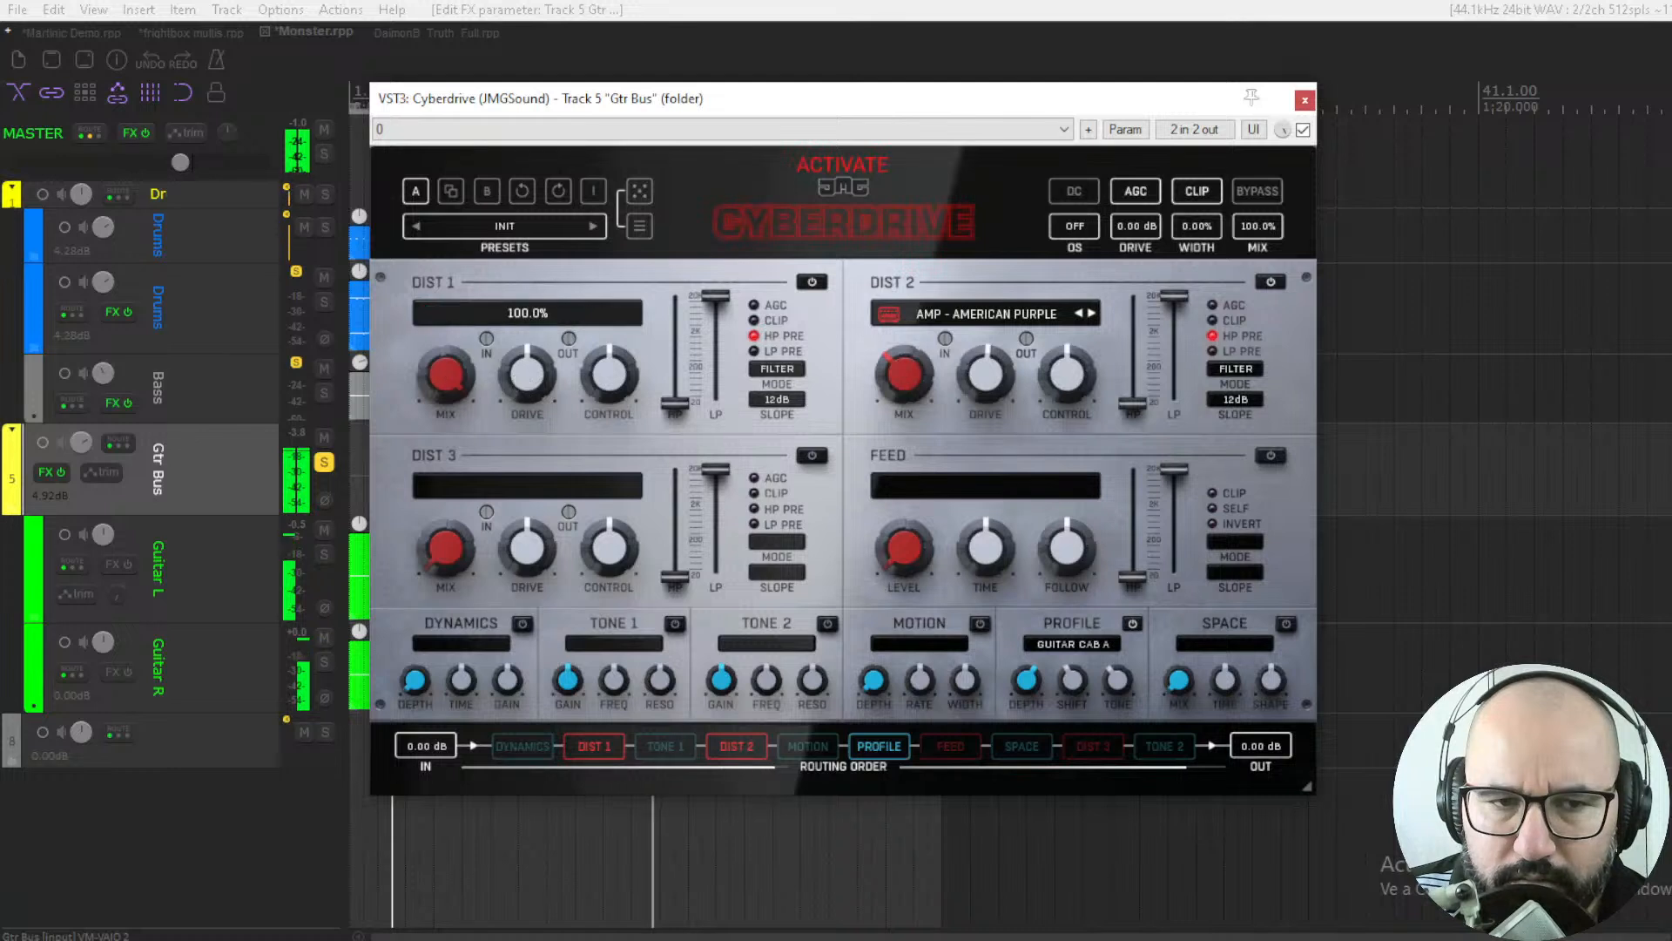
{"action": "mouse_move", "coordinate": [451, 369]}
{"action": "left_mouse_down"}
{"action": "mouse_move", "coordinate": [451, 543]}
{"action": "mouse_move", "coordinate": [457, 364]}
{"action": "left_mouse_up"}
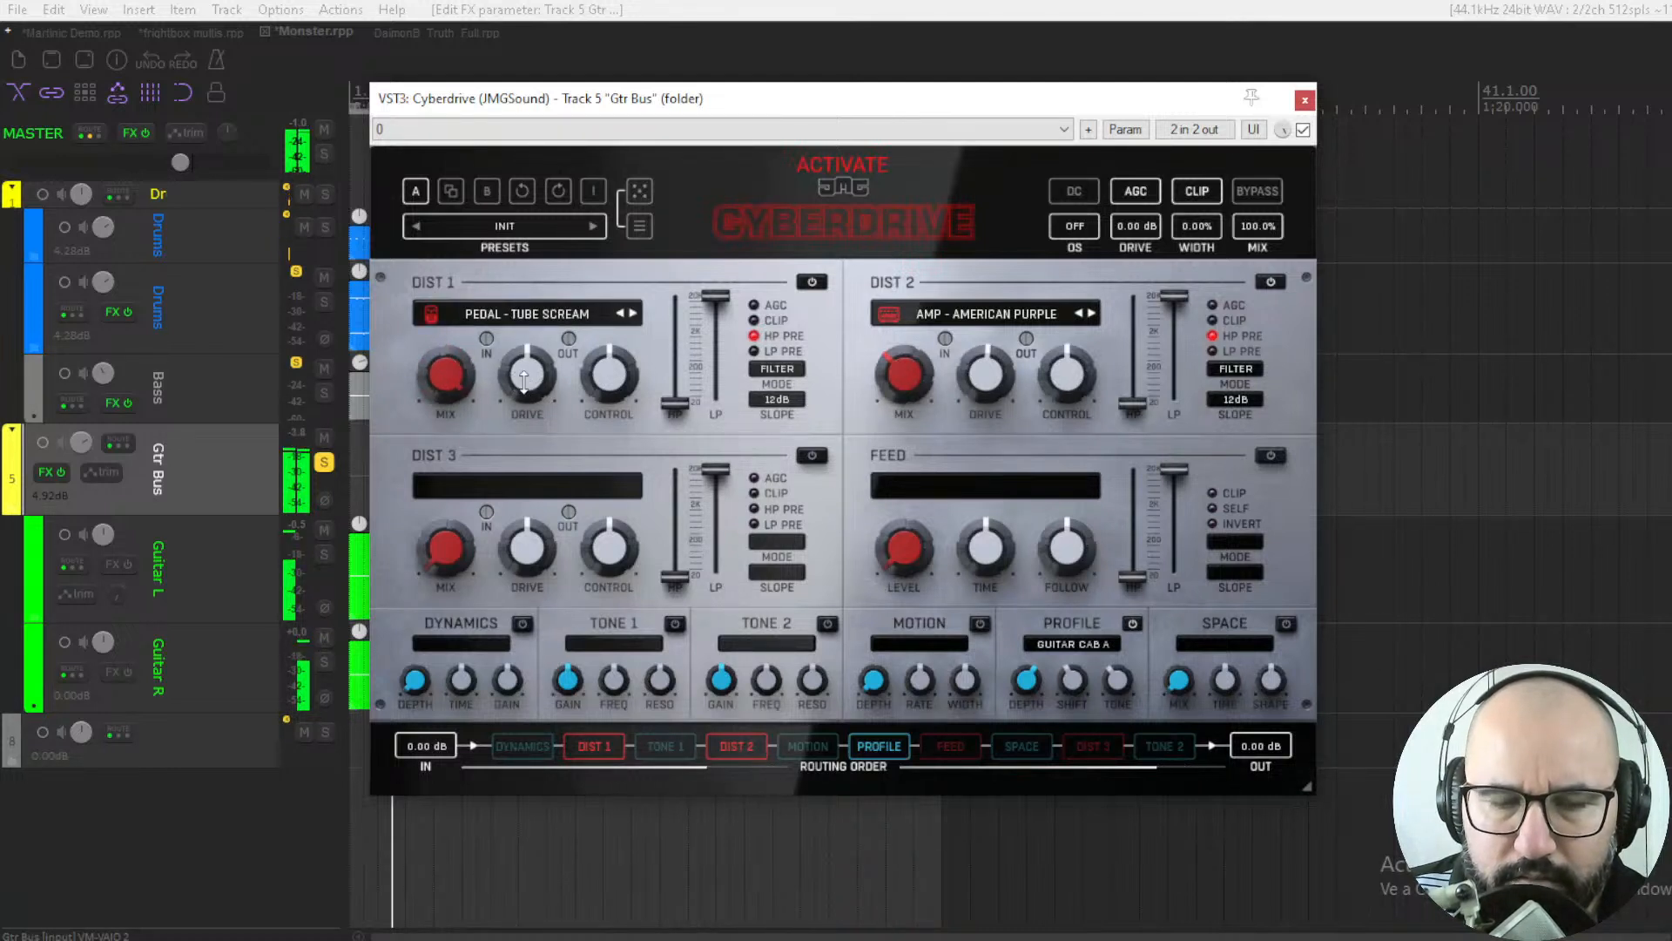
{"action": "left_click", "coordinate": [529, 379]}
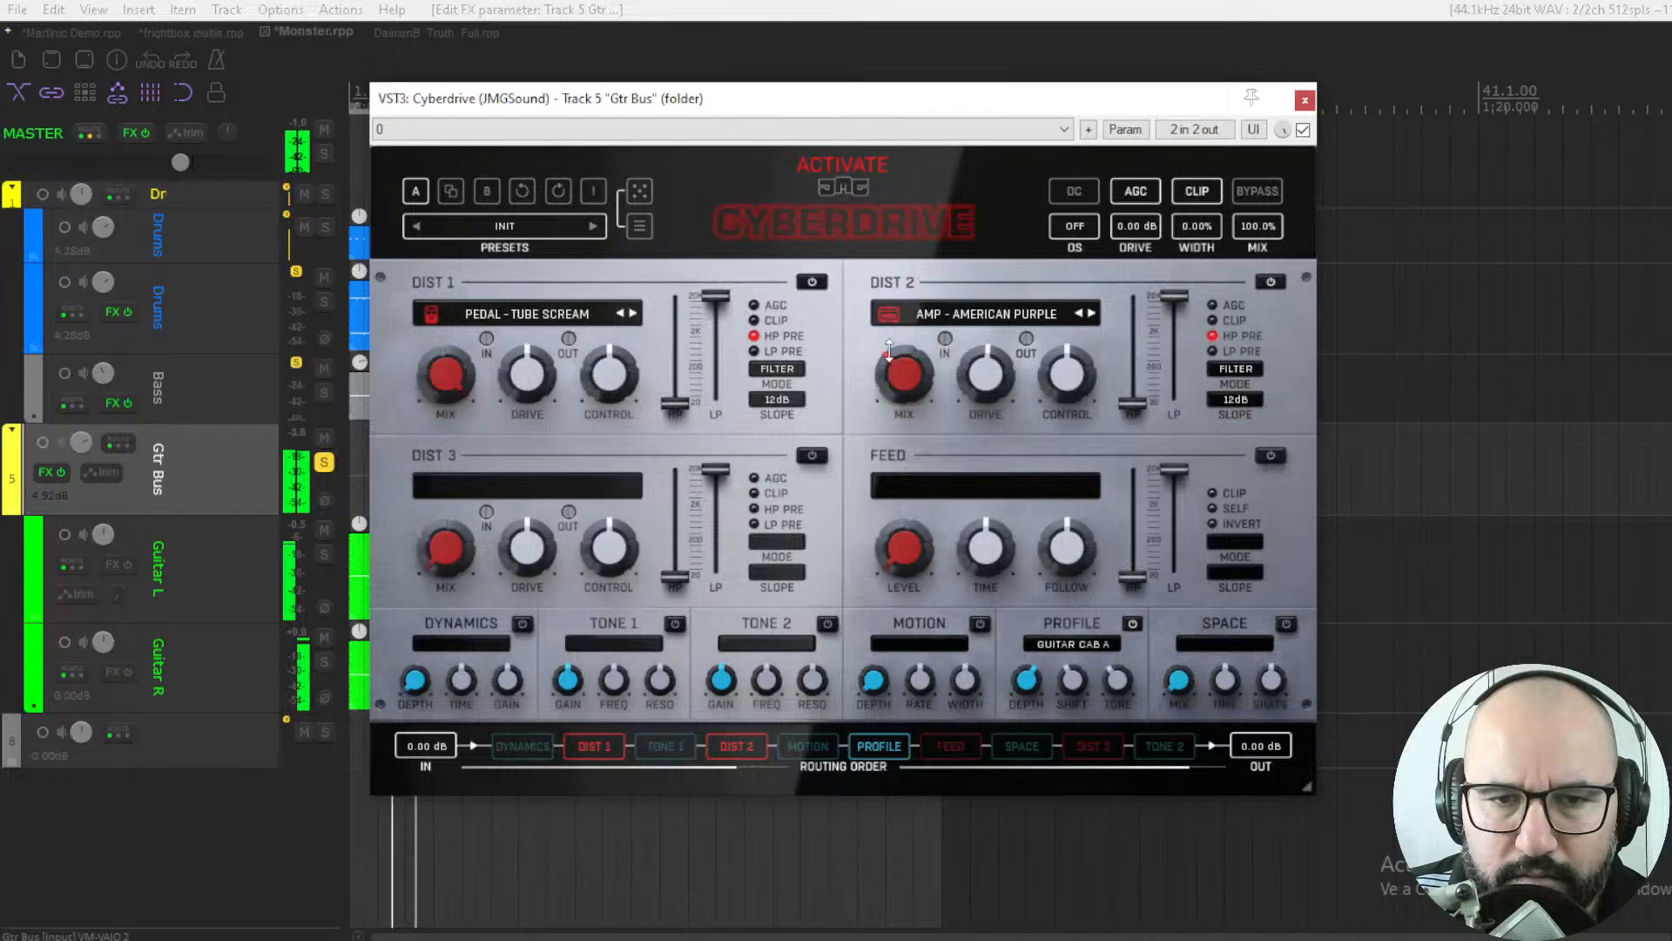
Step: Set Dist 2 to Amp - American Cream and raise its mix, control and drive along with the Dist 1 drive
{"action": "left_click", "coordinate": [979, 315]}
{"action": "left_click", "coordinate": [1341, 502]}
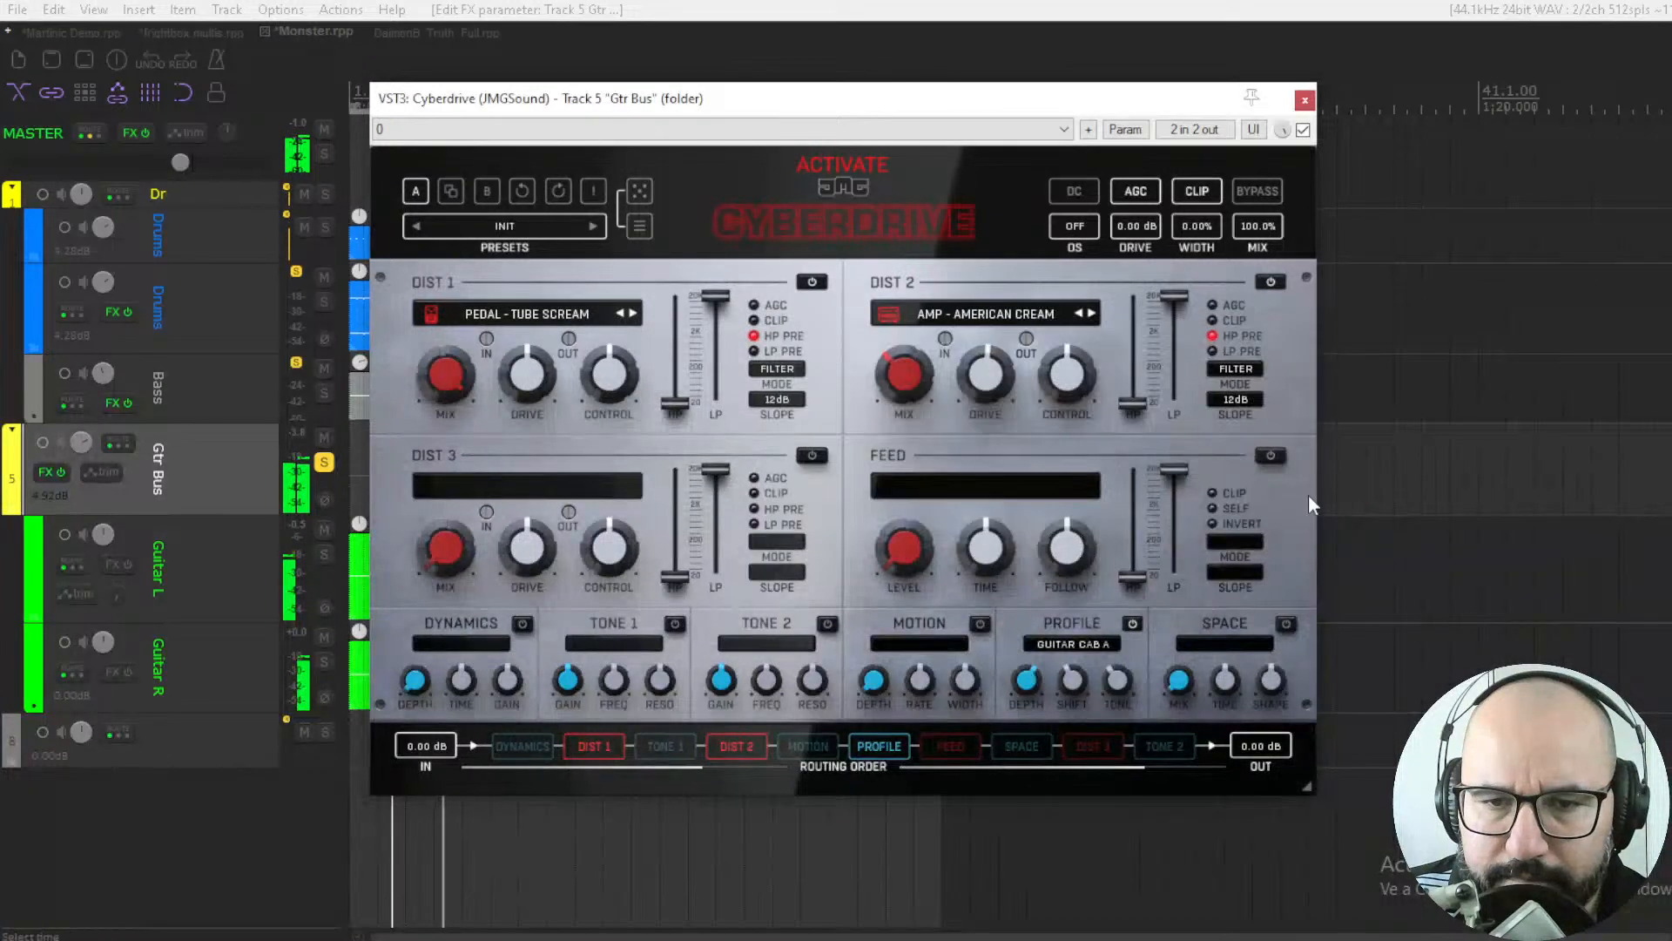
{"action": "left_click", "coordinate": [902, 379]}
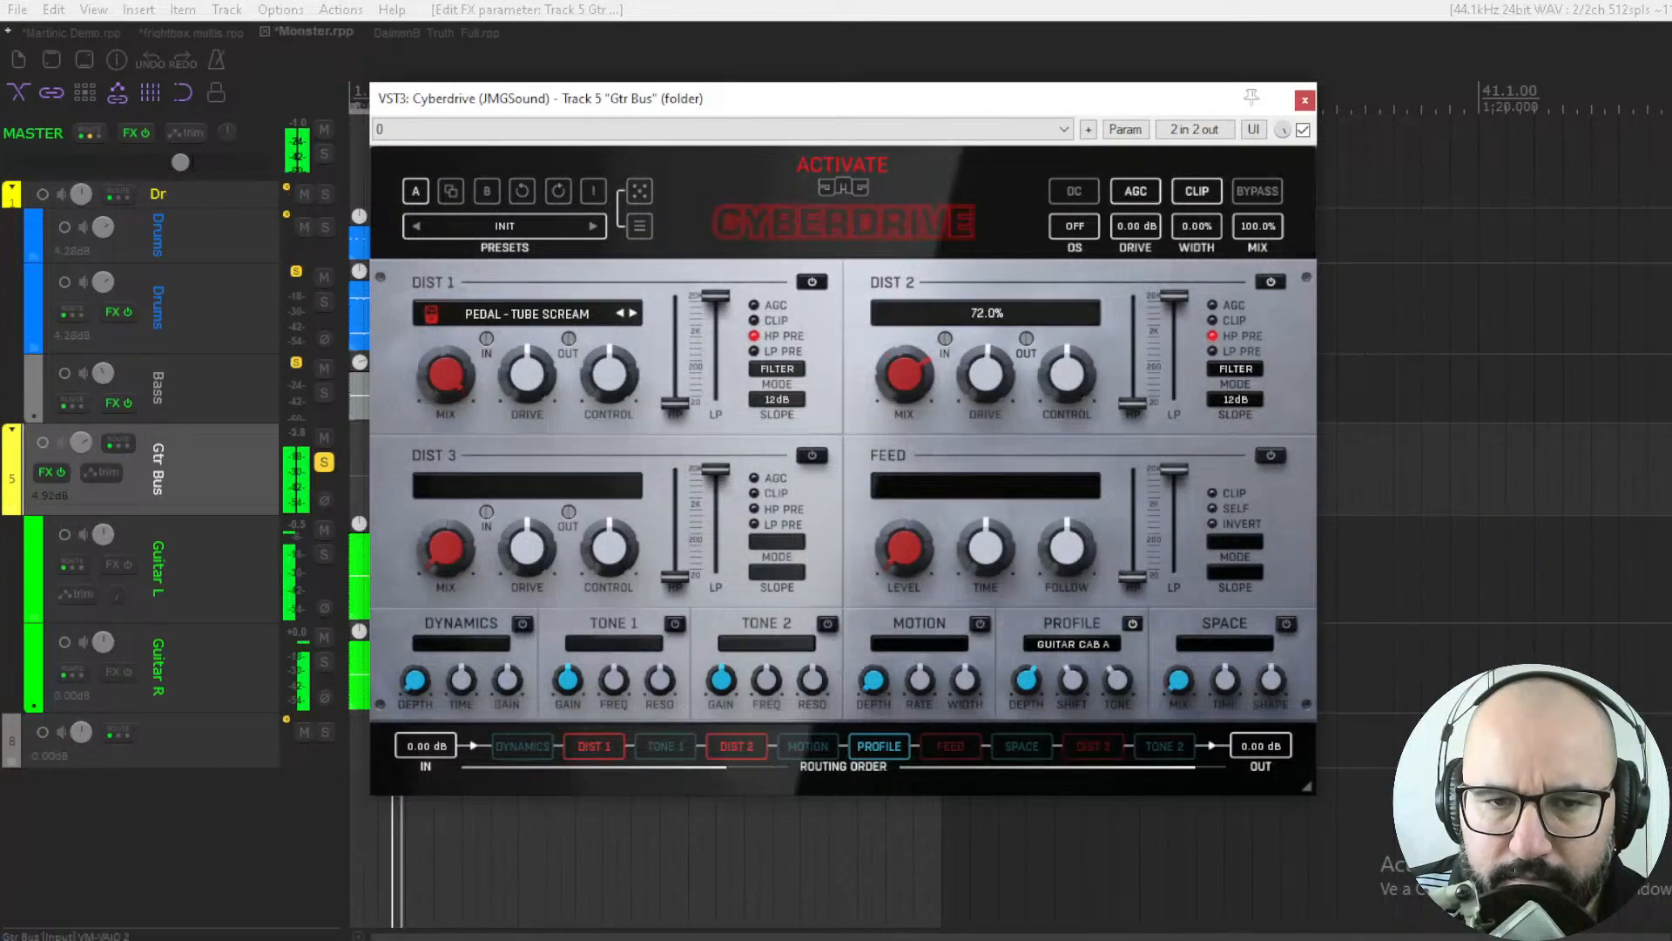
{"action": "mouse_move", "coordinate": [1067, 377]}
{"action": "left_mouse_down"}
{"action": "mouse_move", "coordinate": [1067, 340]}
{"action": "mouse_move", "coordinate": [1067, 357]}
{"action": "left_mouse_up"}
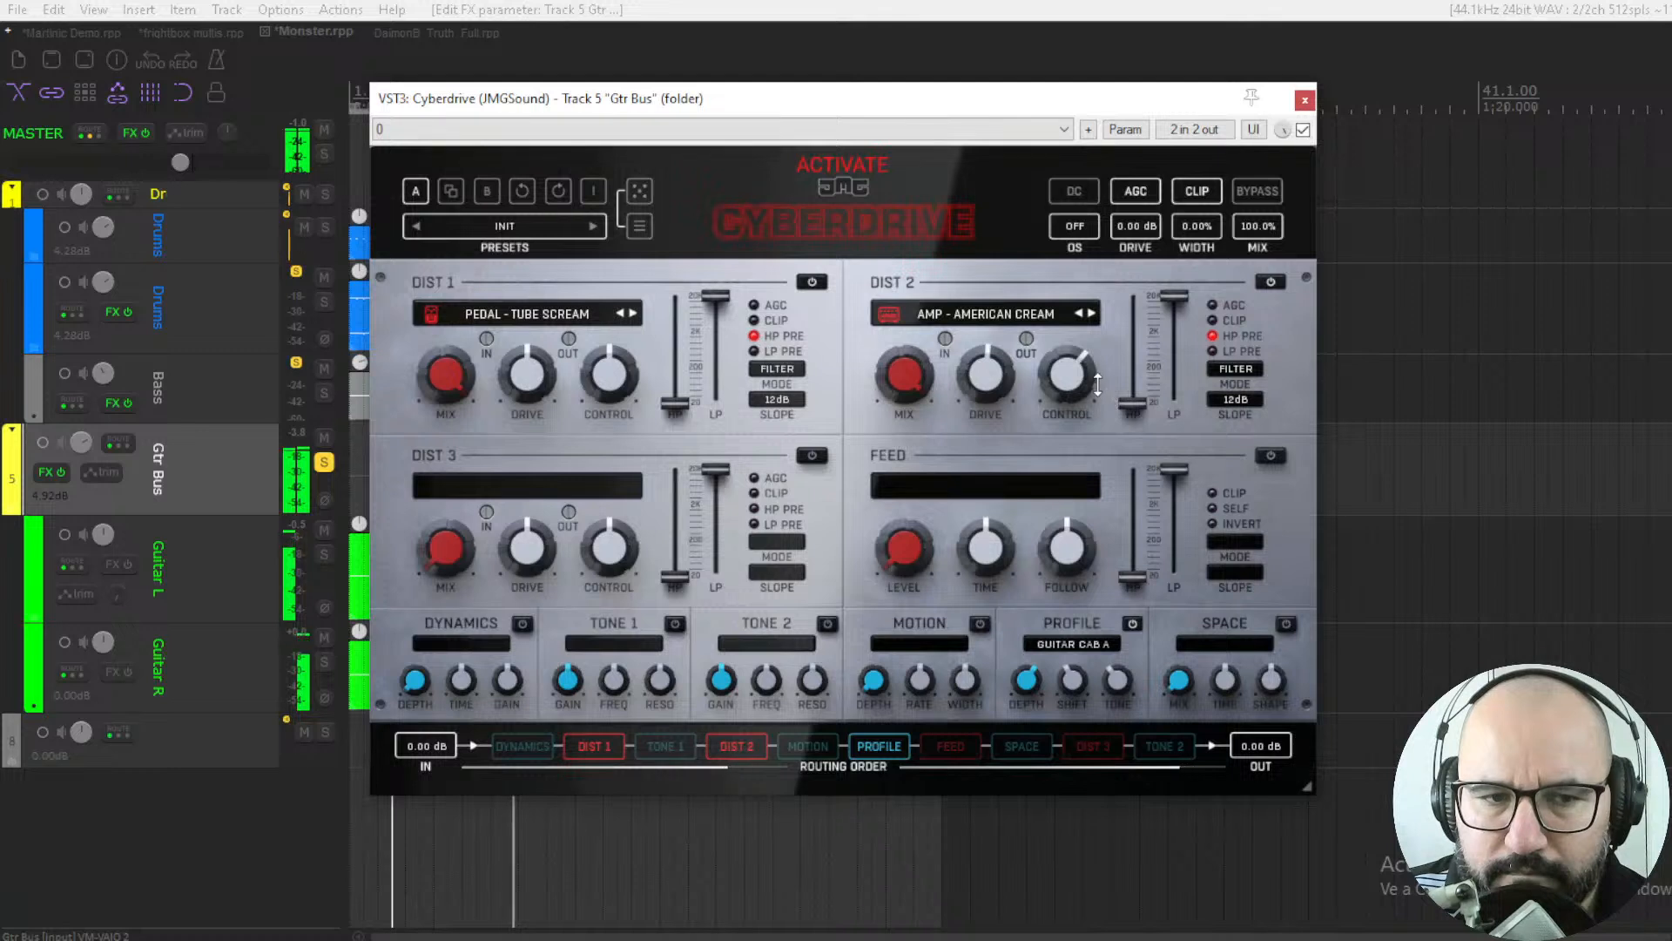
{"action": "left_click_drag", "start_coordinate": [1013, 388], "coordinate": [1013, 336]}
{"action": "left_click_drag", "start_coordinate": [527, 374], "coordinate": [527, 350]}
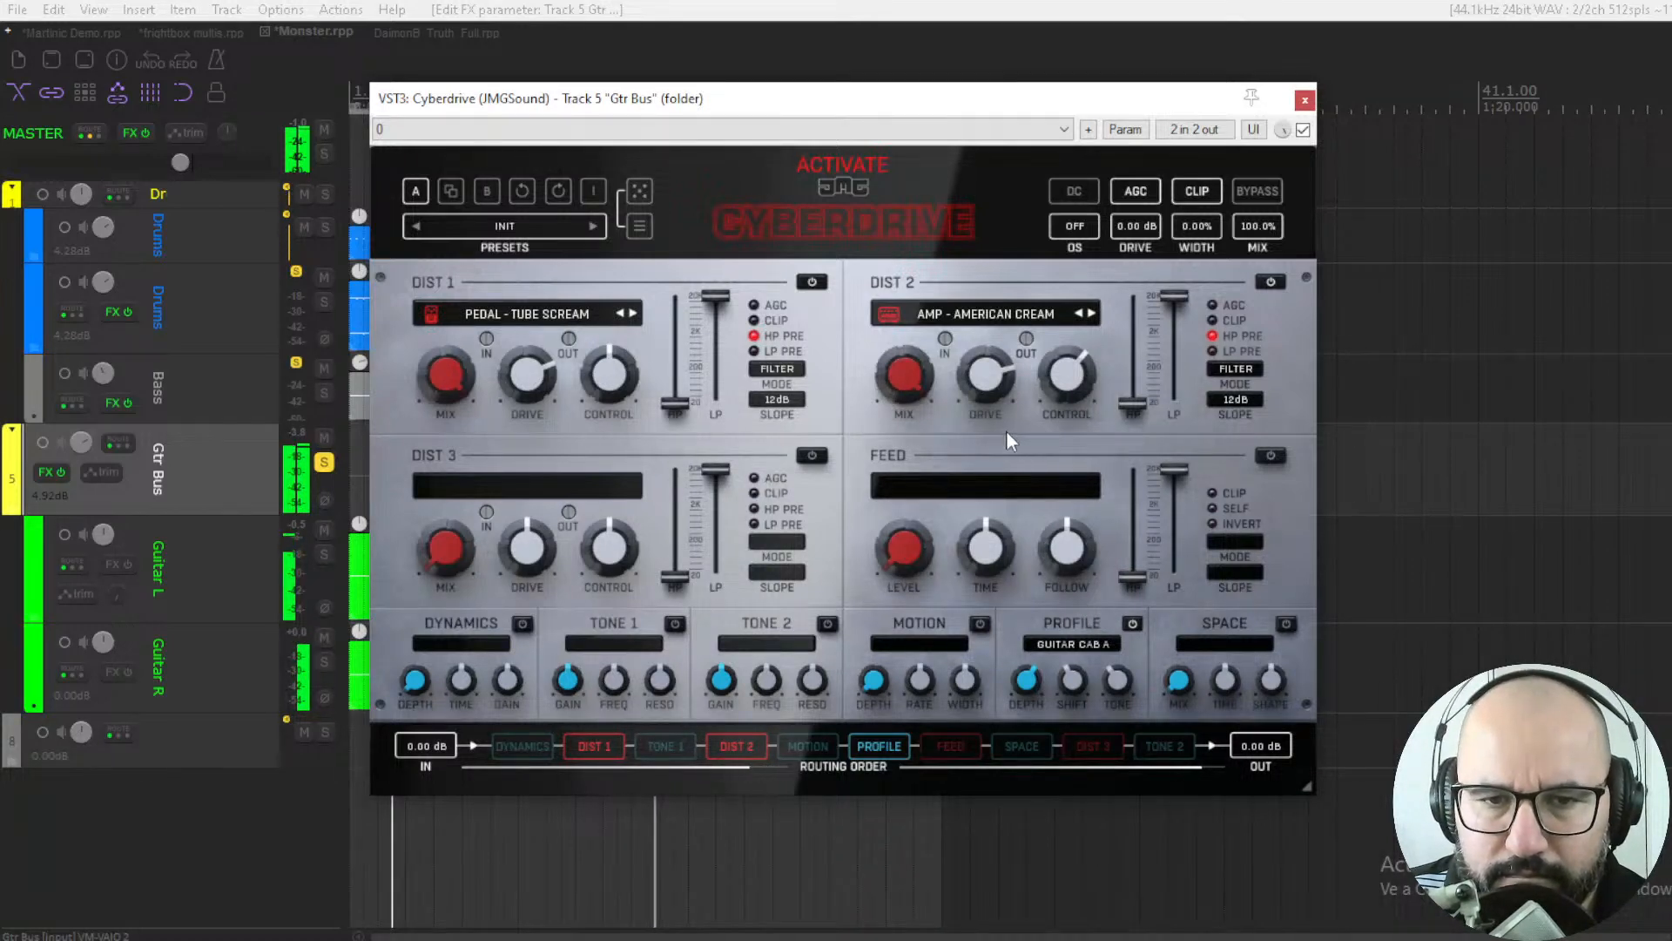
Step: Change the Dist 2 type to Amp - British Orange and adjust the Profile shift while the guitars play
{"action": "left_click", "coordinate": [1001, 315]}
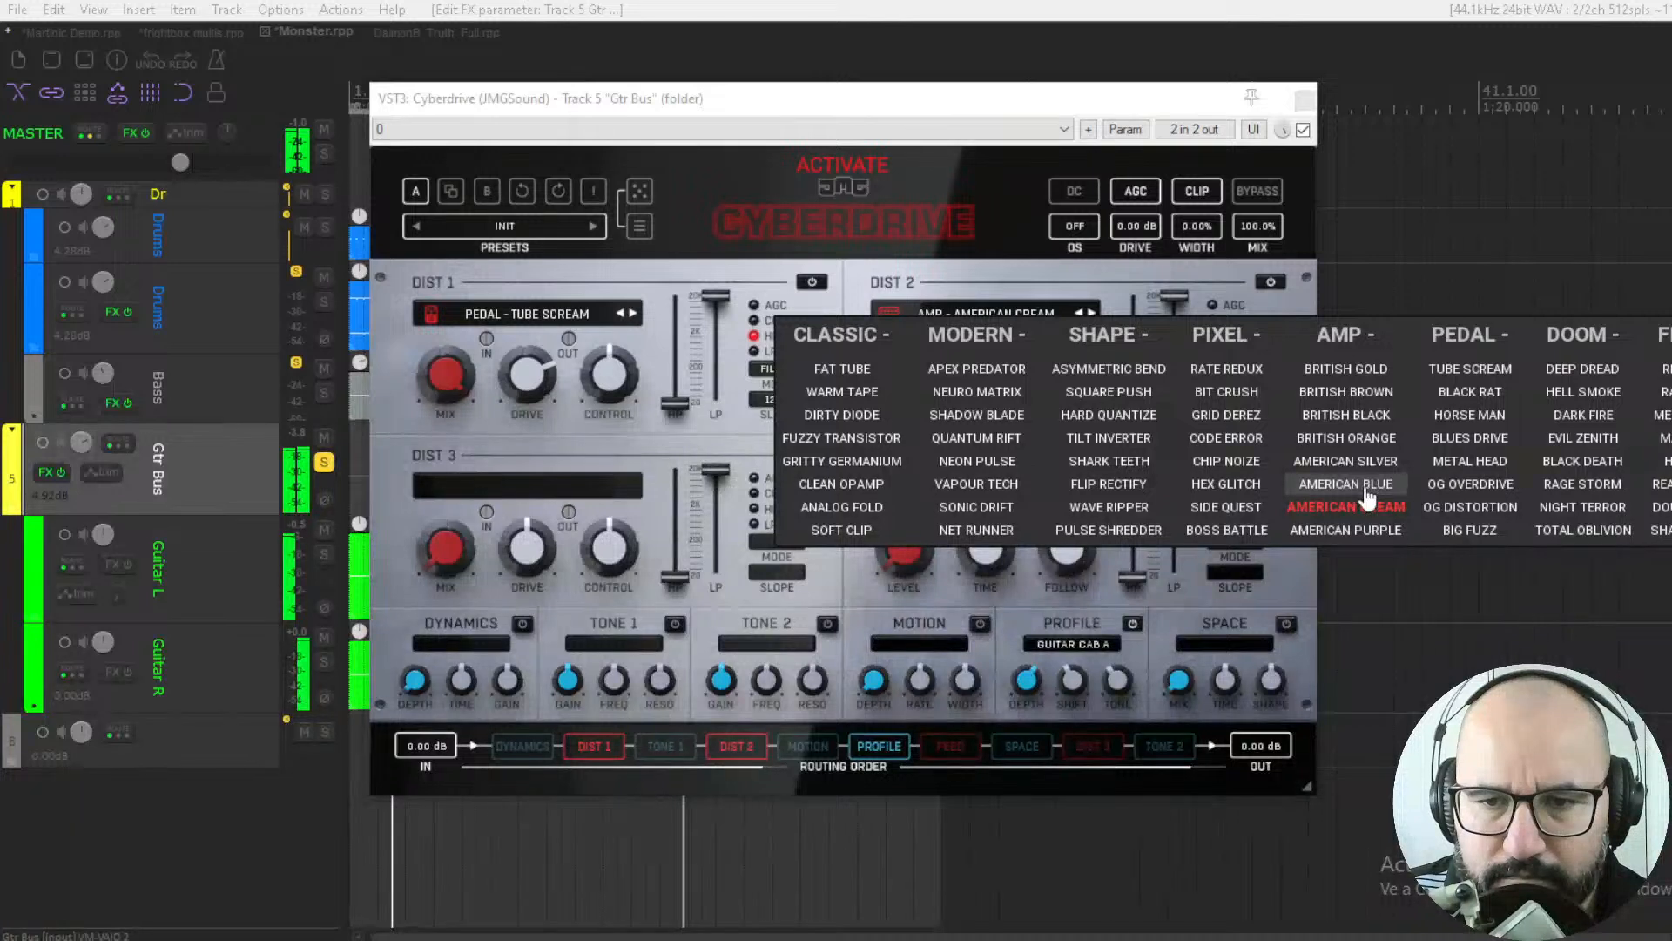
{"action": "left_click", "coordinate": [1367, 438]}
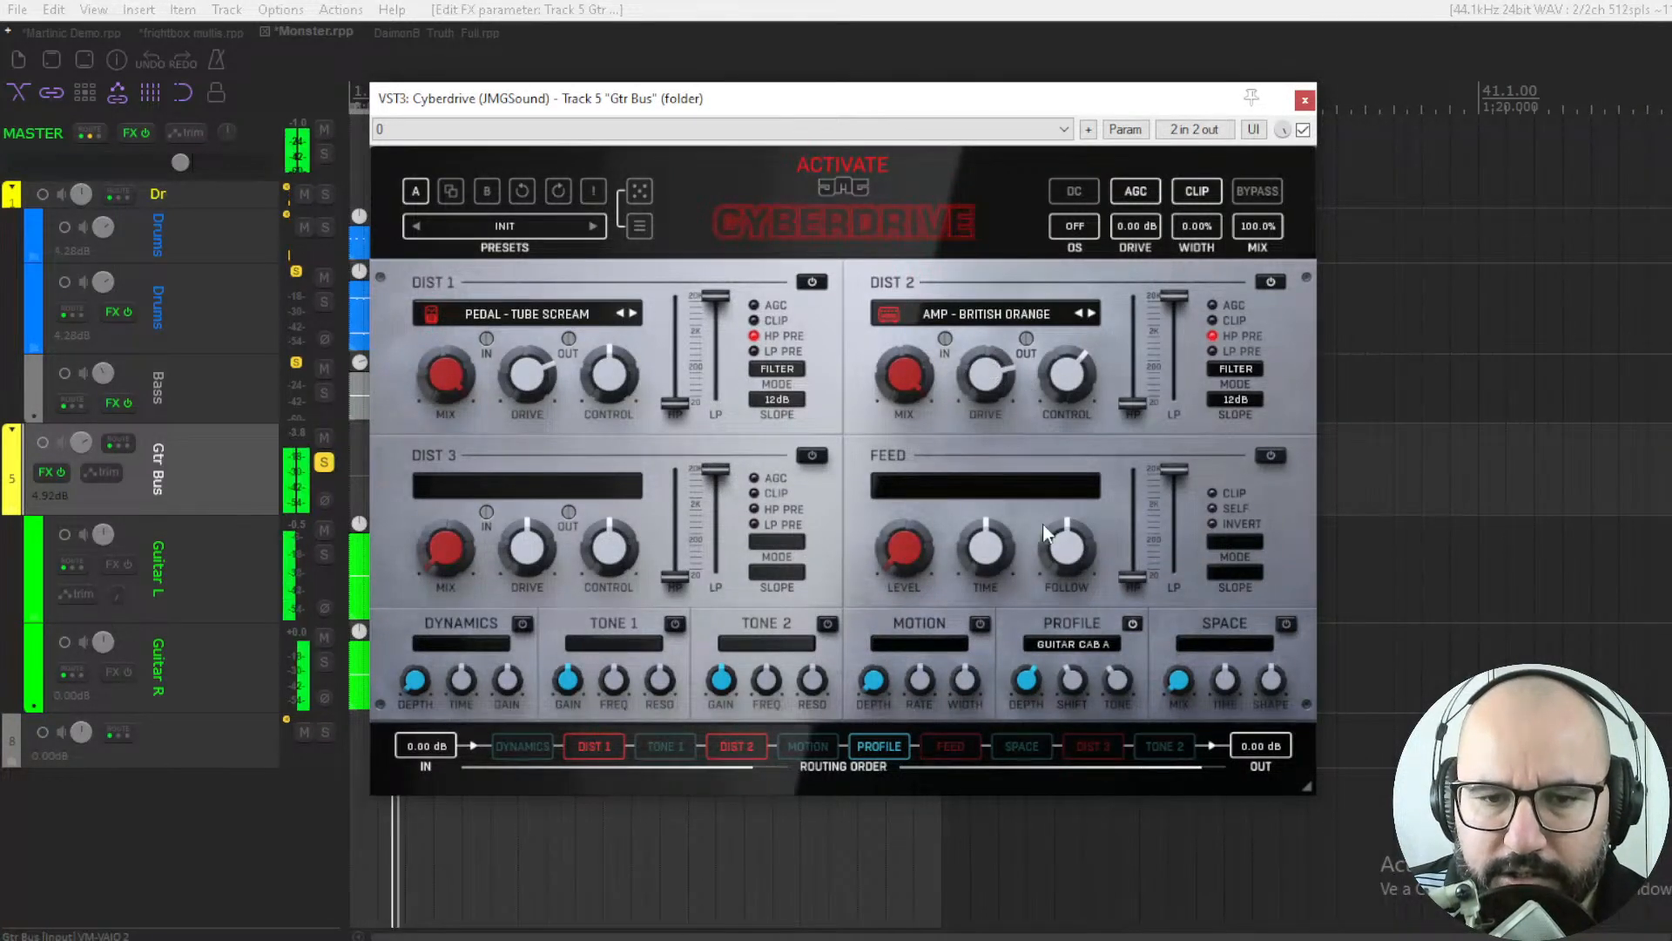
{"action": "left_click_drag", "start_coordinate": [1060, 680], "coordinate": [1060, 652]}
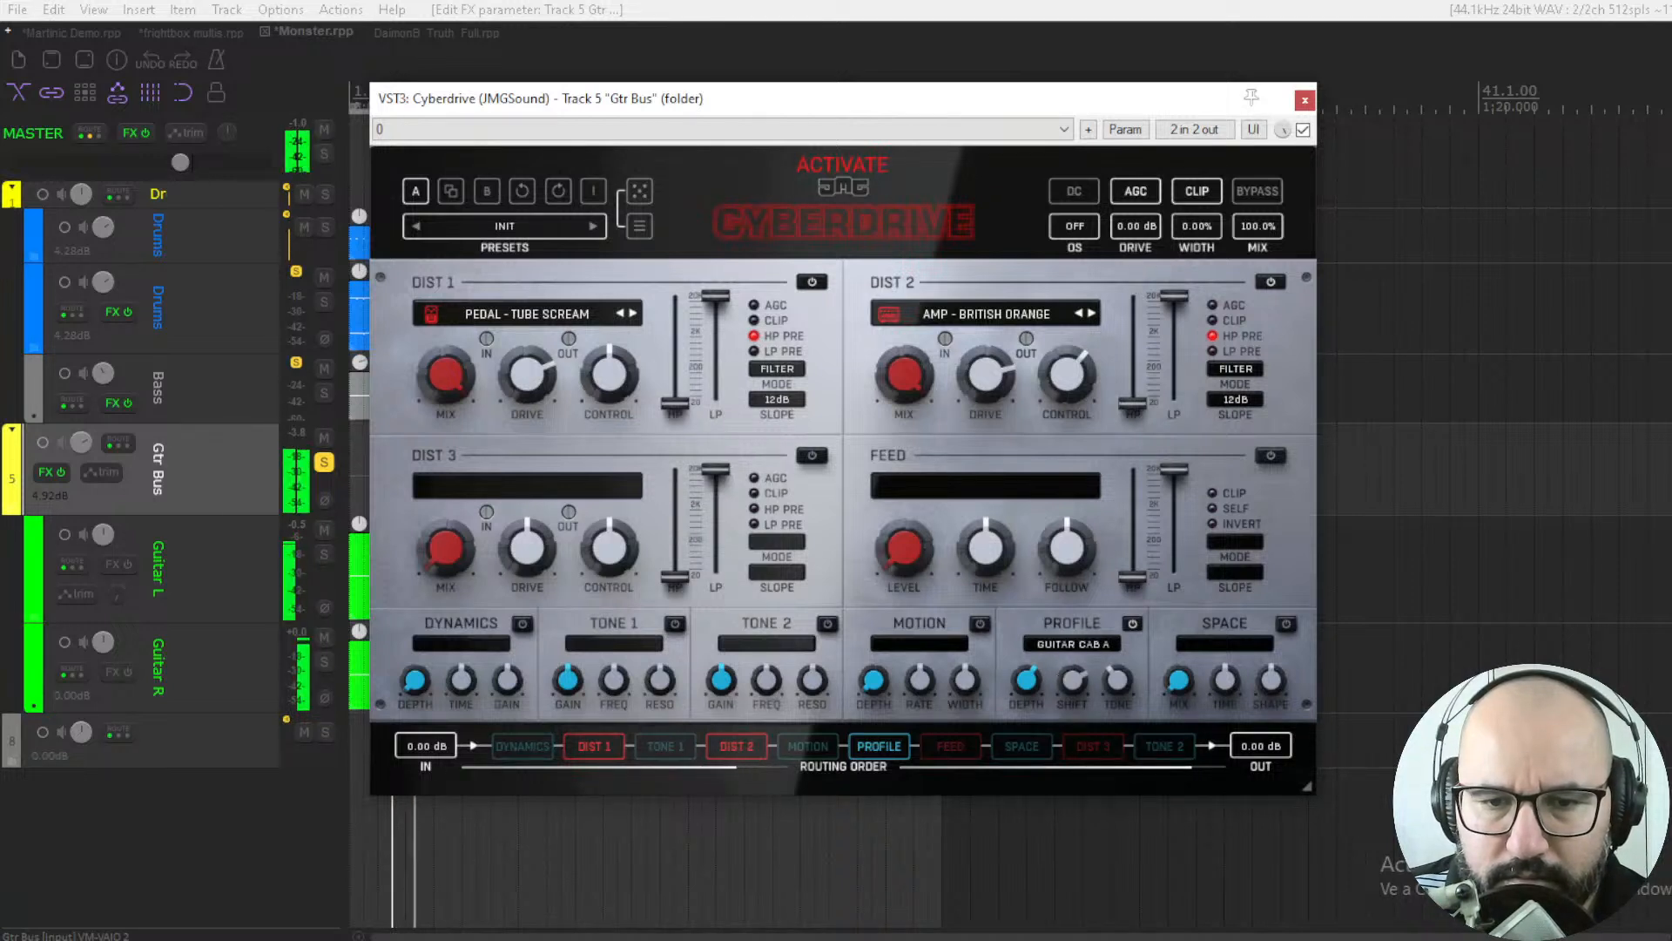
{"action": "scroll", "coordinate": [1036, 677], "scroll_direction": "down", "scroll_amount": 2}
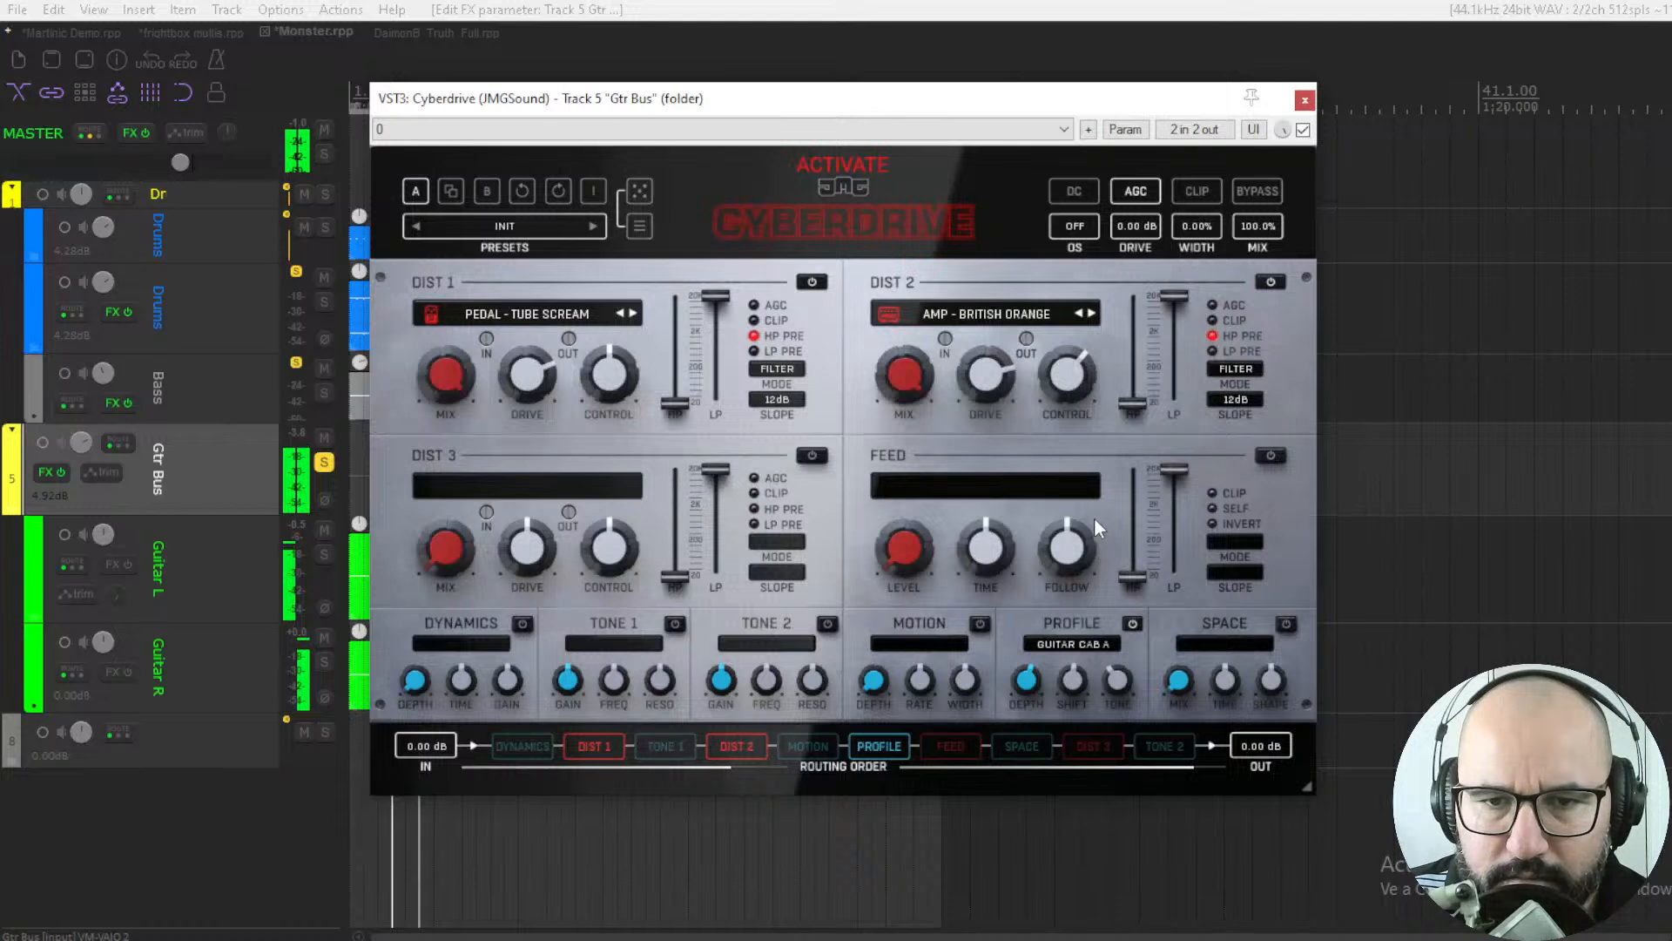
Step: Turn off the global AGC, turn the global clip back on and resume playback
{"action": "left_click", "coordinate": [1141, 199]}
{"action": "left_click", "coordinate": [1195, 197]}
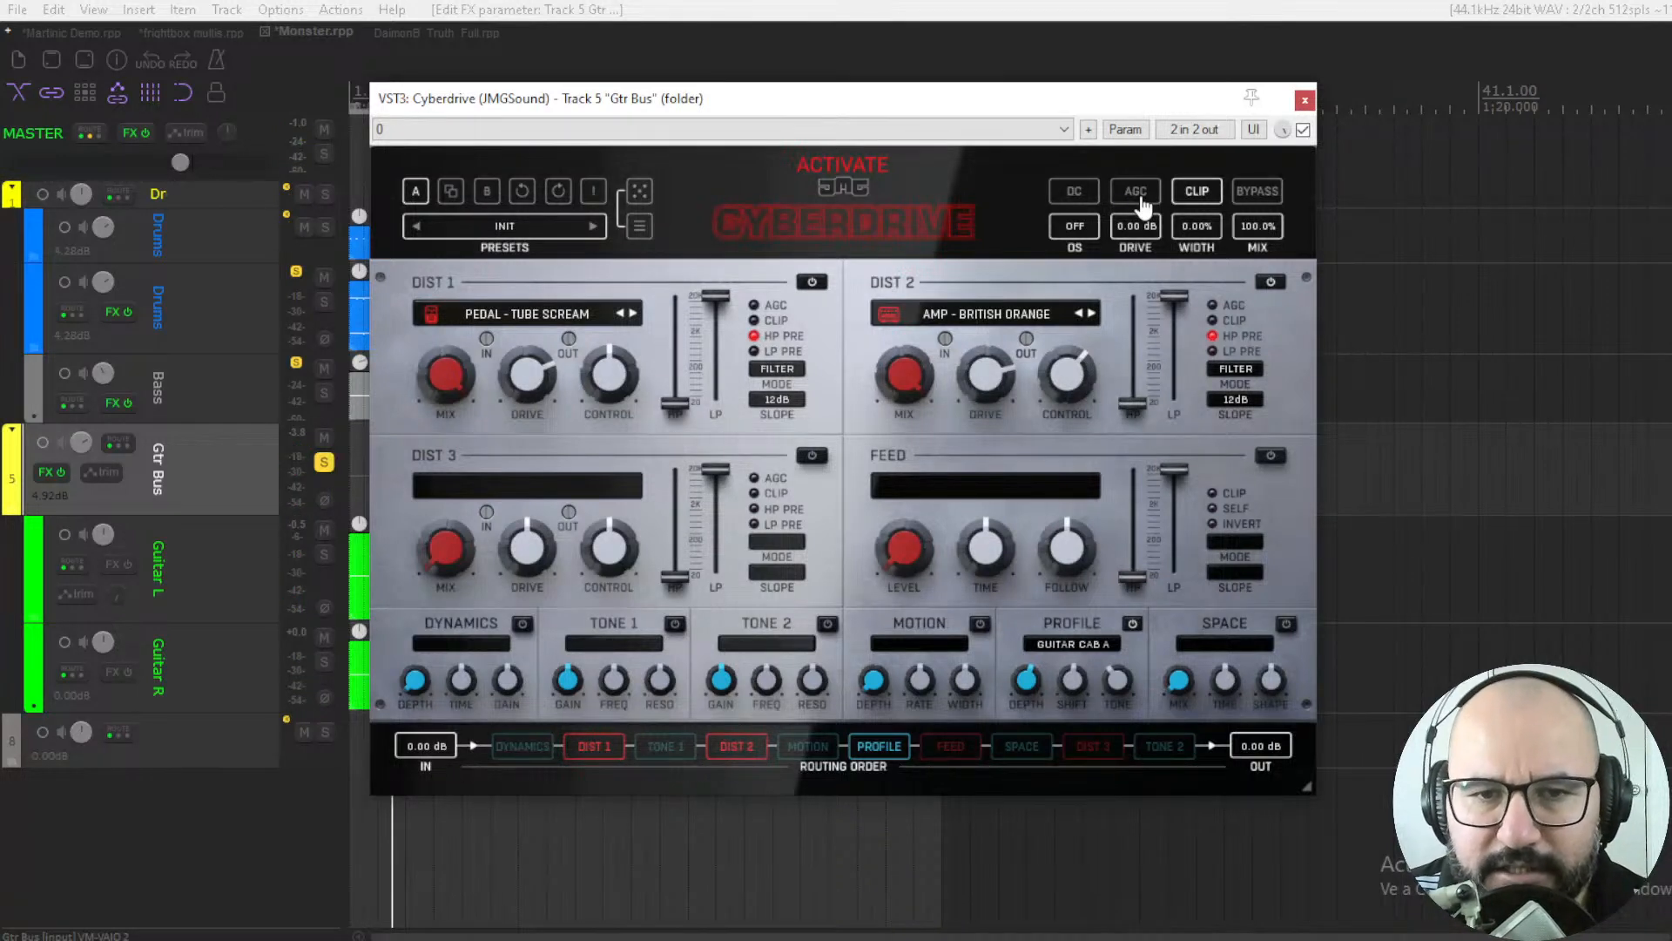
{"action": "key", "text": "space"}
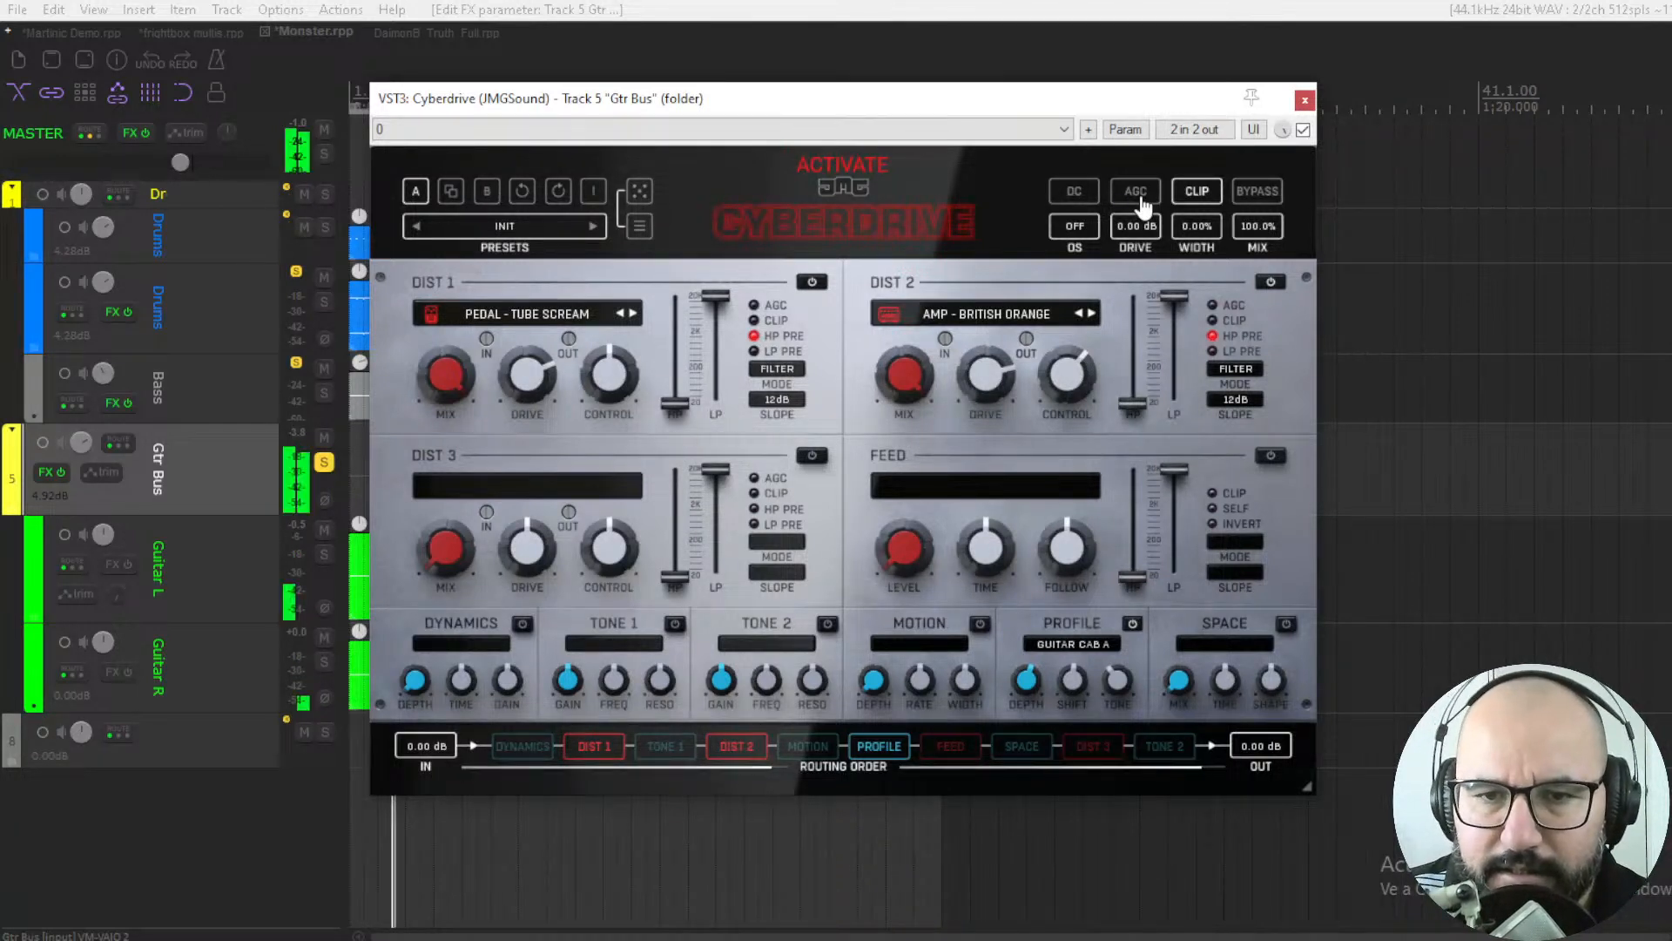
Step: Lower the Dist 2 drive to about 59% and reduce the mix of both Dist 2 and Dist 1
{"action": "left_click_drag", "start_coordinate": [990, 373], "coordinate": [990, 413]}
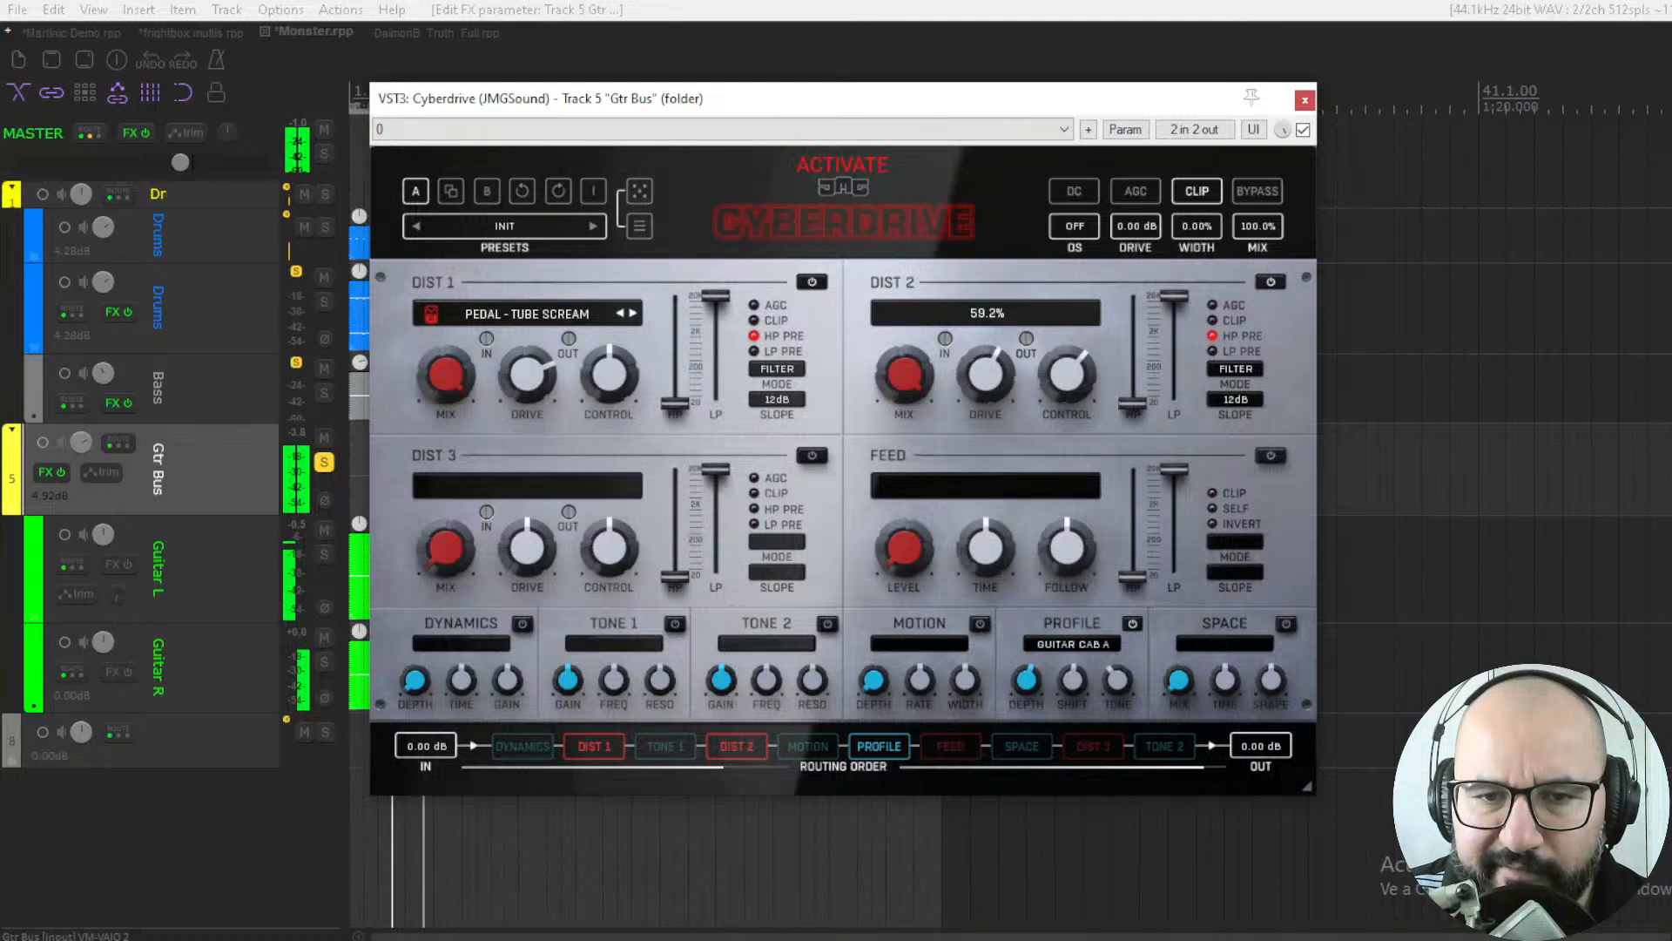
{"action": "left_click_drag", "start_coordinate": [907, 378], "coordinate": [907, 444]}
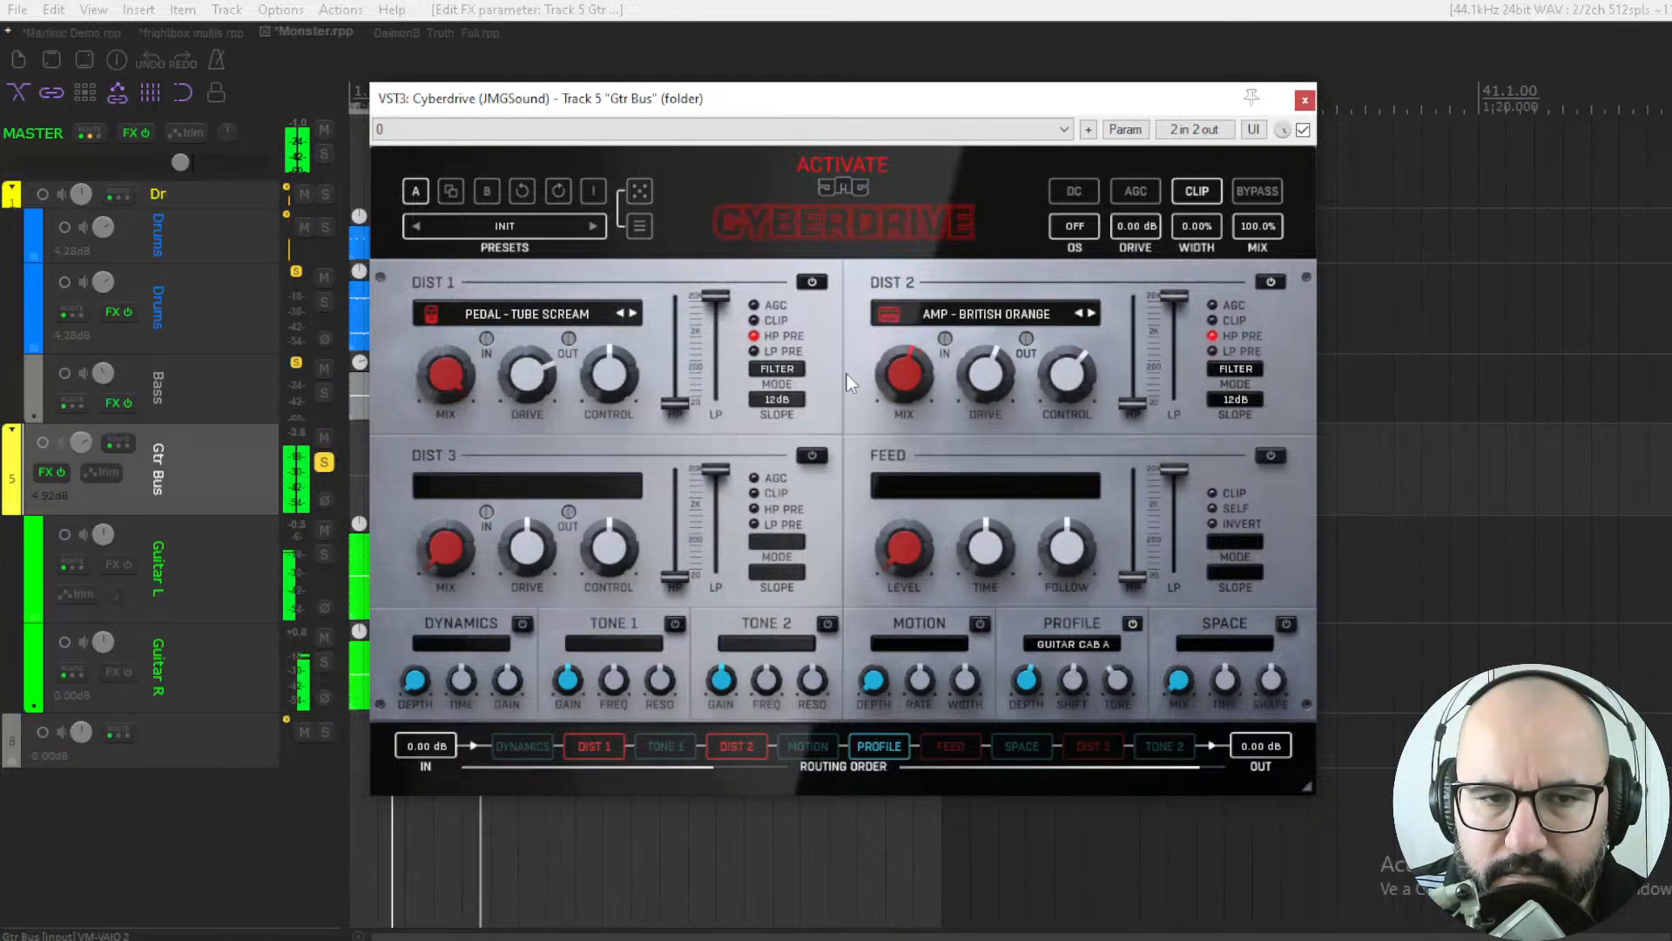
{"action": "left_click_drag", "start_coordinate": [446, 375], "coordinate": [446, 335]}
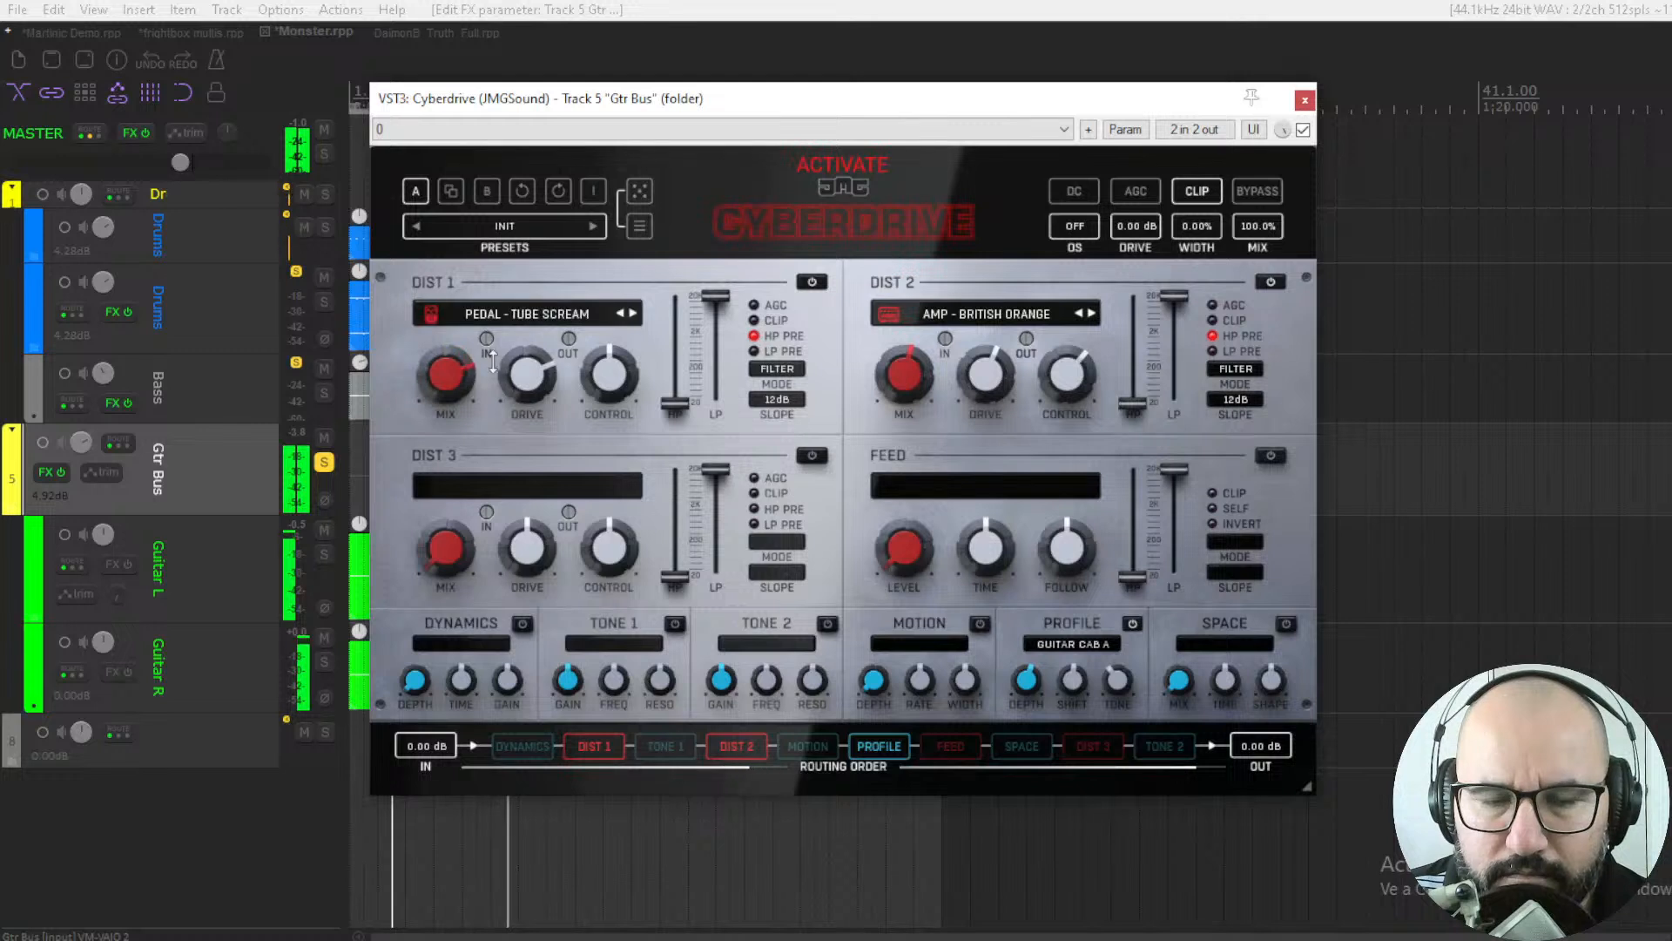
{"action": "mouse_move", "coordinate": [913, 363]}
{"action": "left_mouse_down"}
{"action": "mouse_move", "coordinate": [912, 435]}
{"action": "mouse_move", "coordinate": [913, 383]}
{"action": "left_mouse_up"}
Step: Audition American Blue, American Silver and British Black as the Dist 2 amp, and settle on American Cream
{"action": "left_click", "coordinate": [982, 319]}
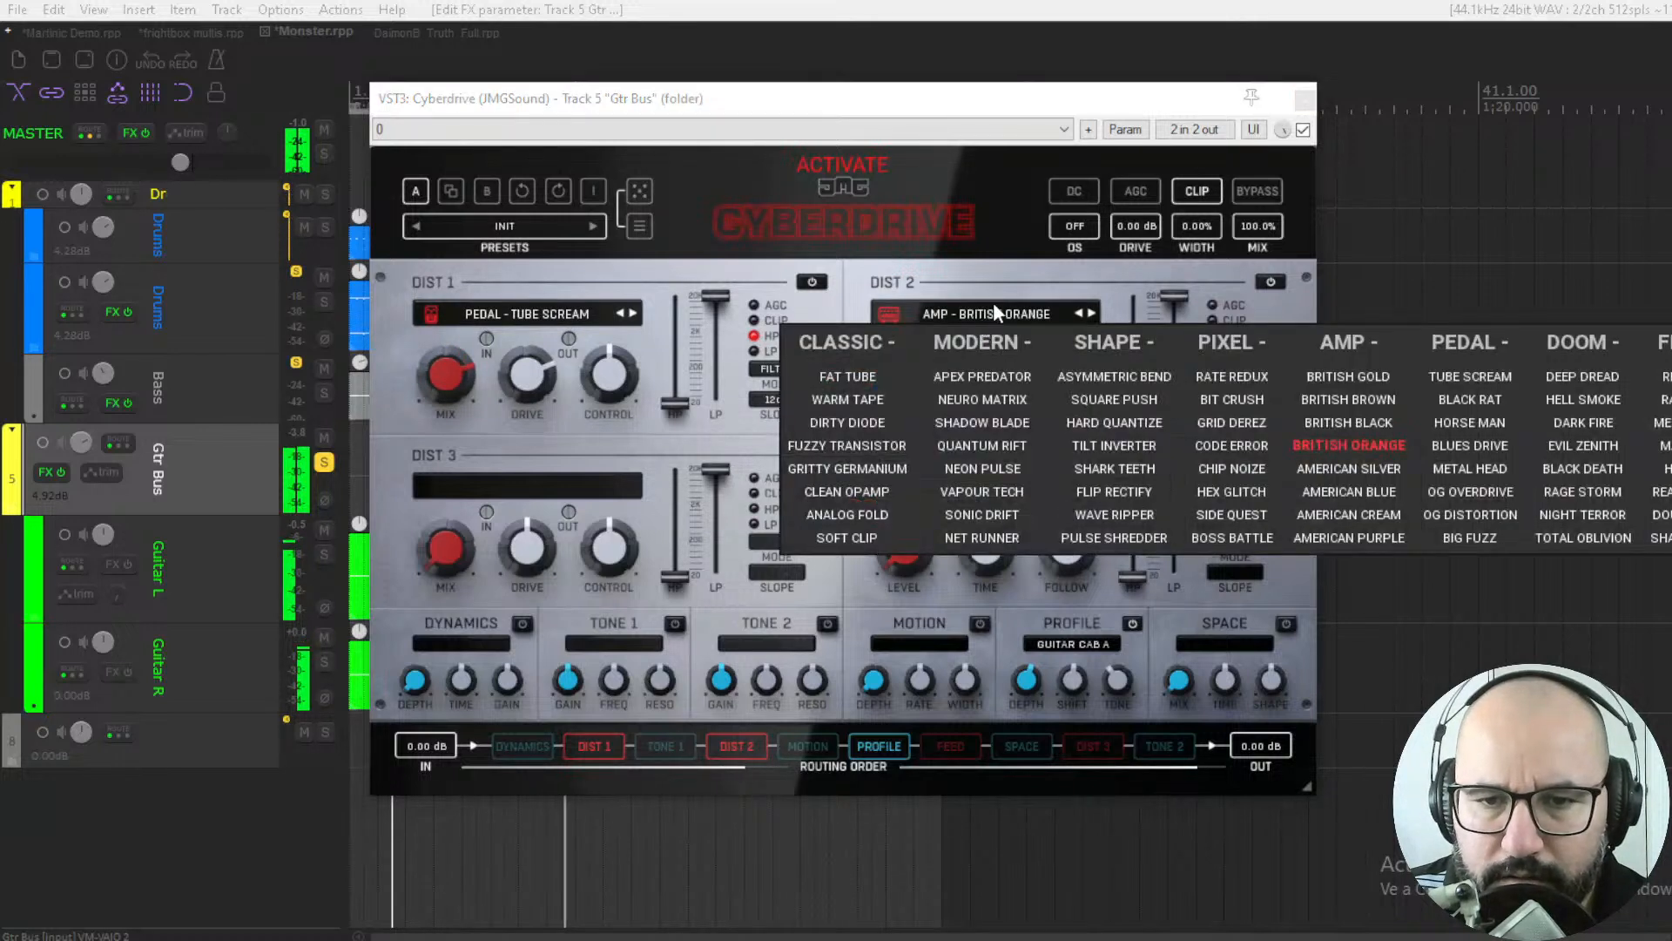
{"action": "left_click", "coordinate": [1359, 493]}
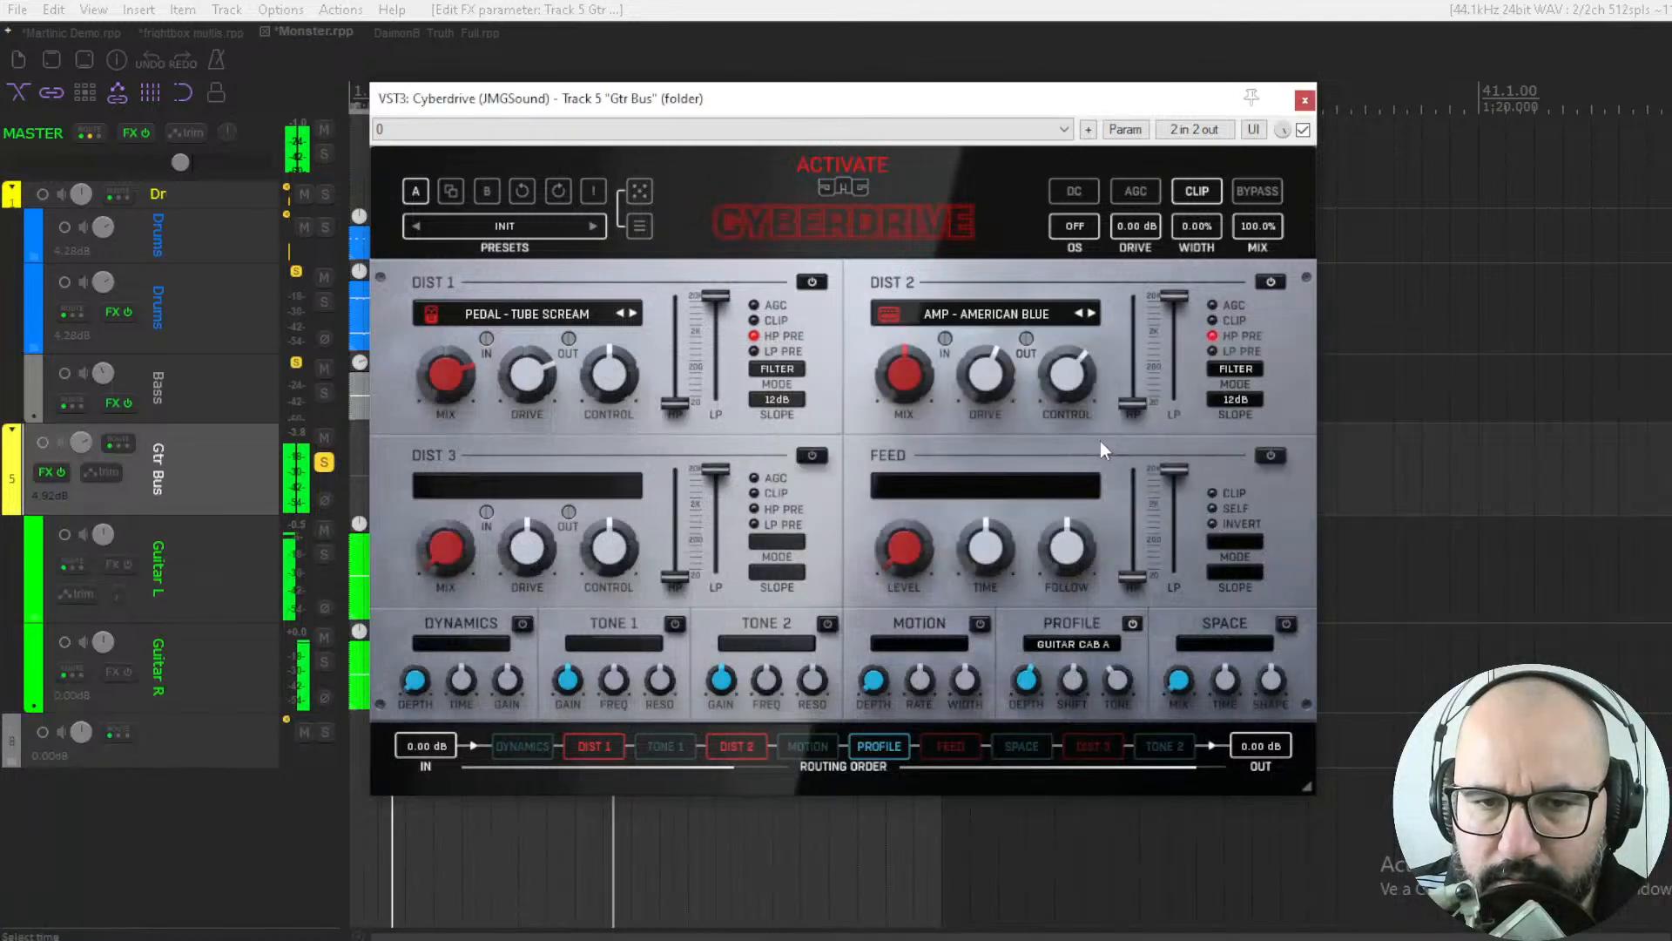
{"action": "left_click", "coordinate": [1002, 316]}
{"action": "left_click", "coordinate": [1329, 451]}
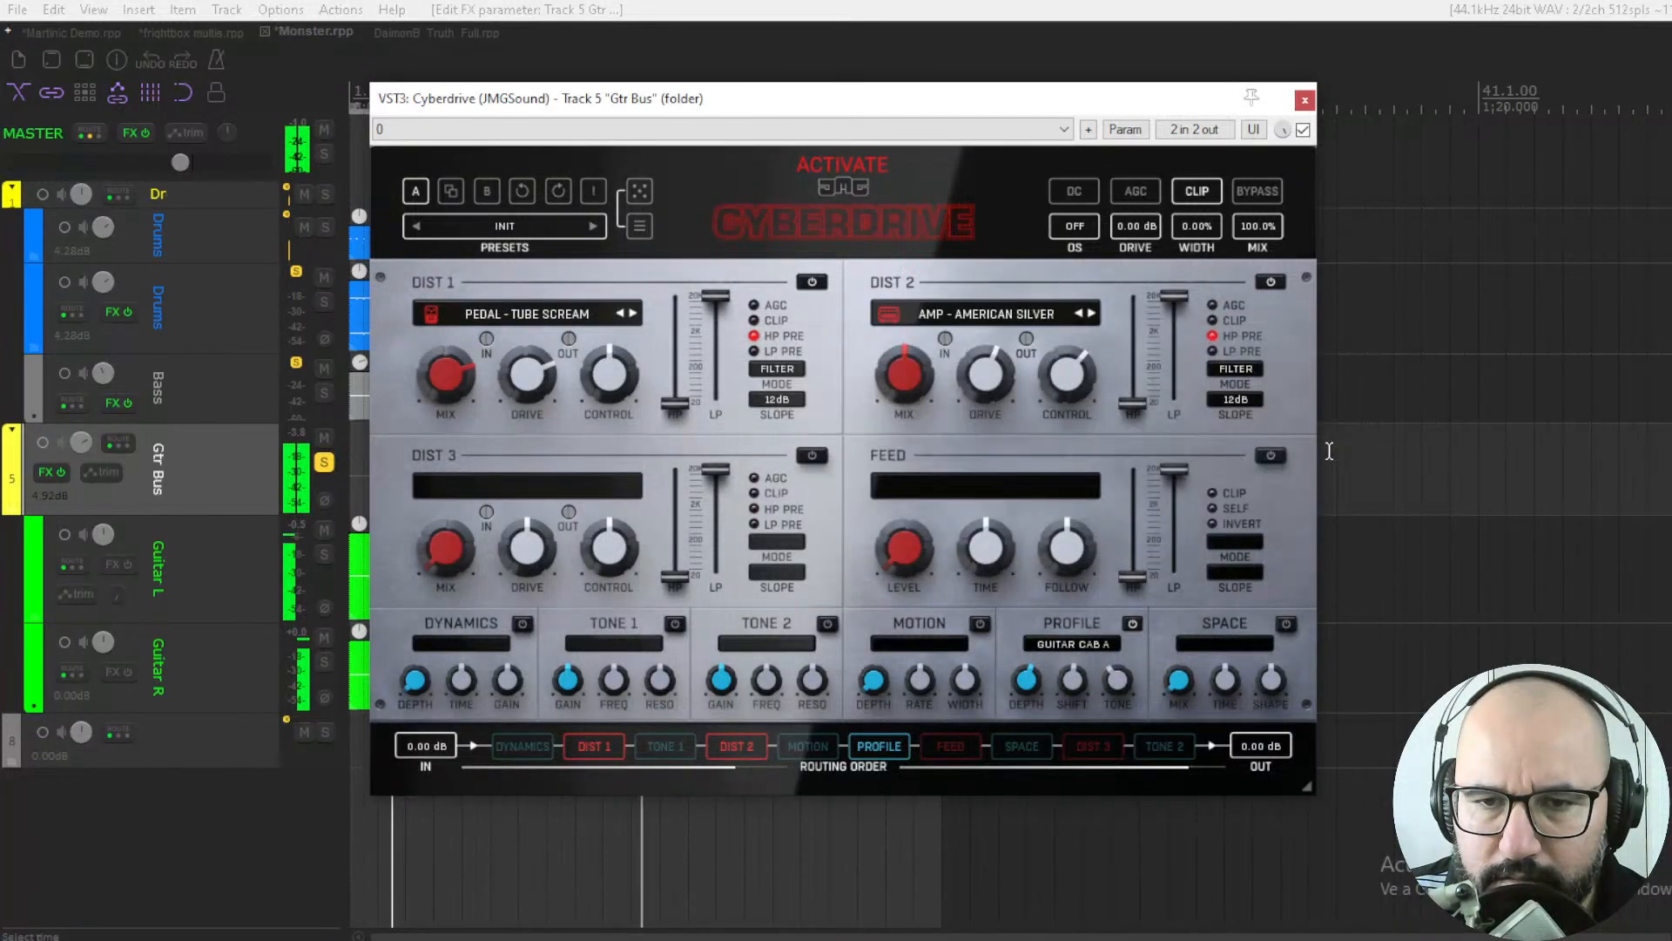
{"action": "left_click", "coordinate": [1010, 318]}
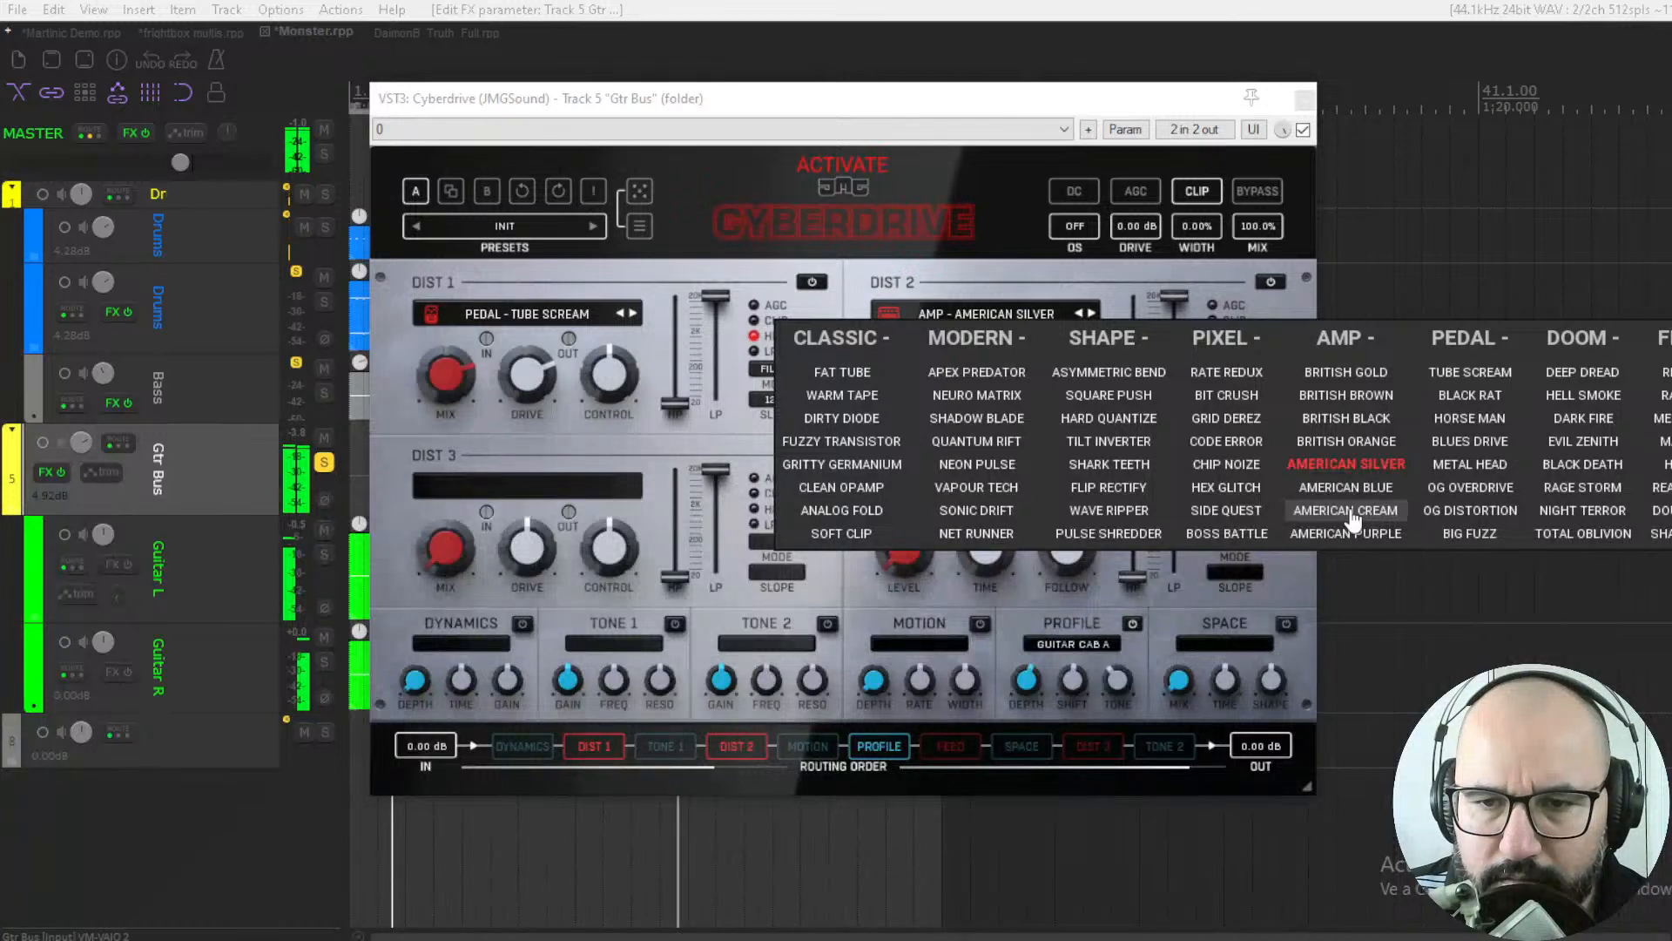
{"action": "left_click", "coordinate": [1345, 419]}
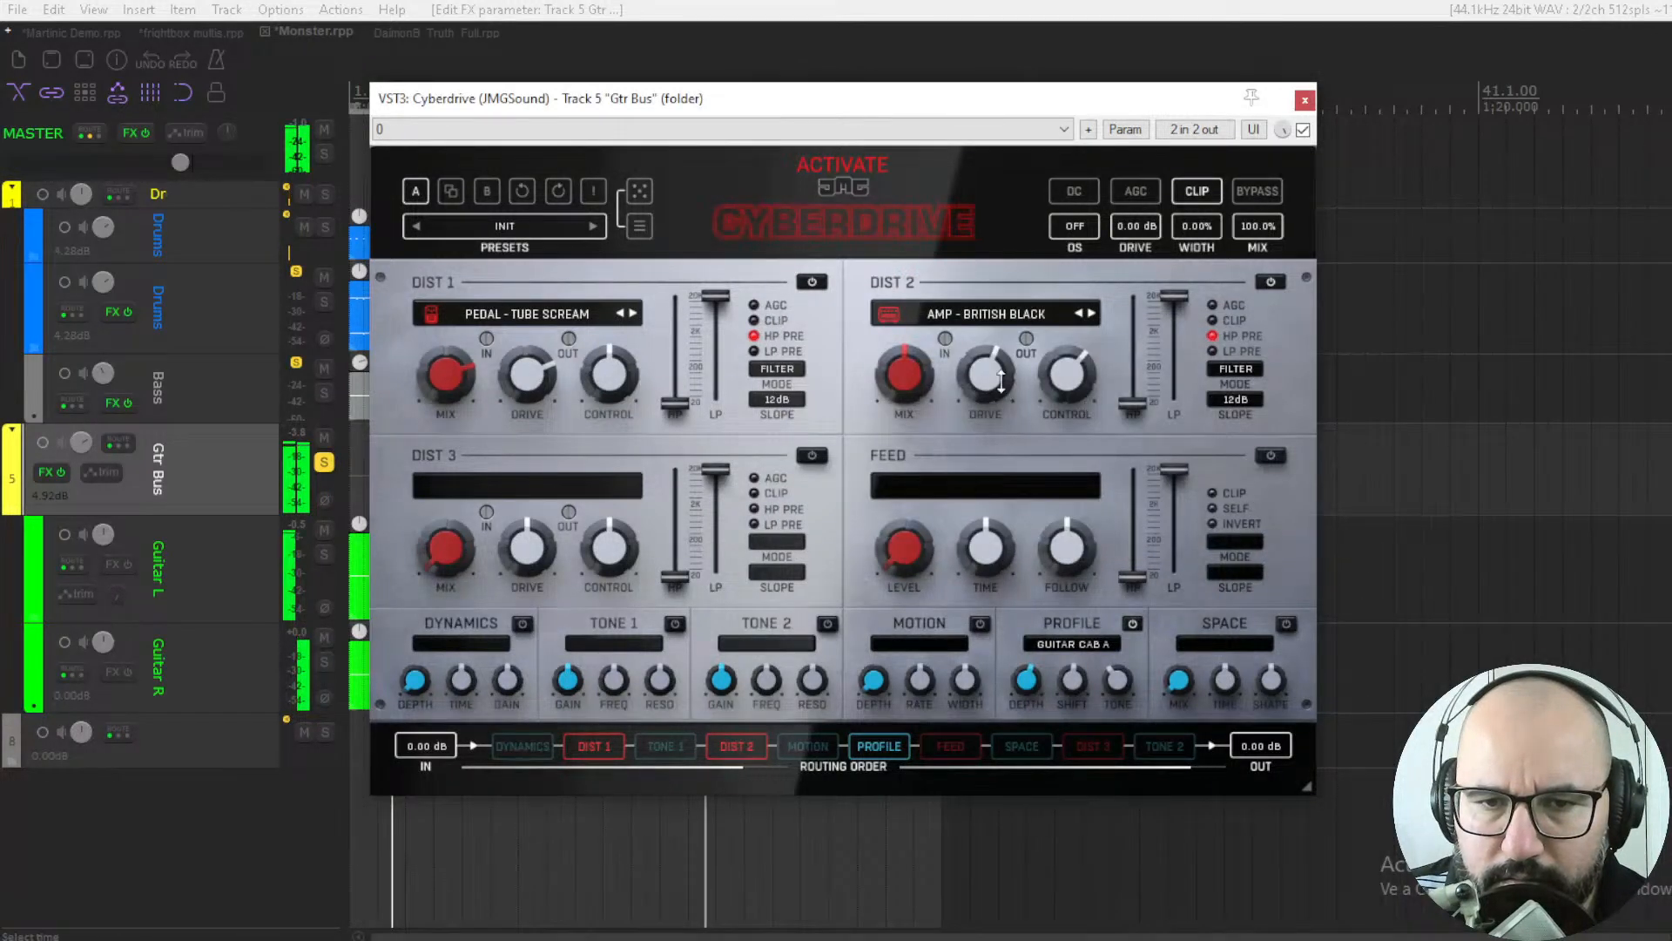
{"action": "left_click", "coordinate": [1001, 315]}
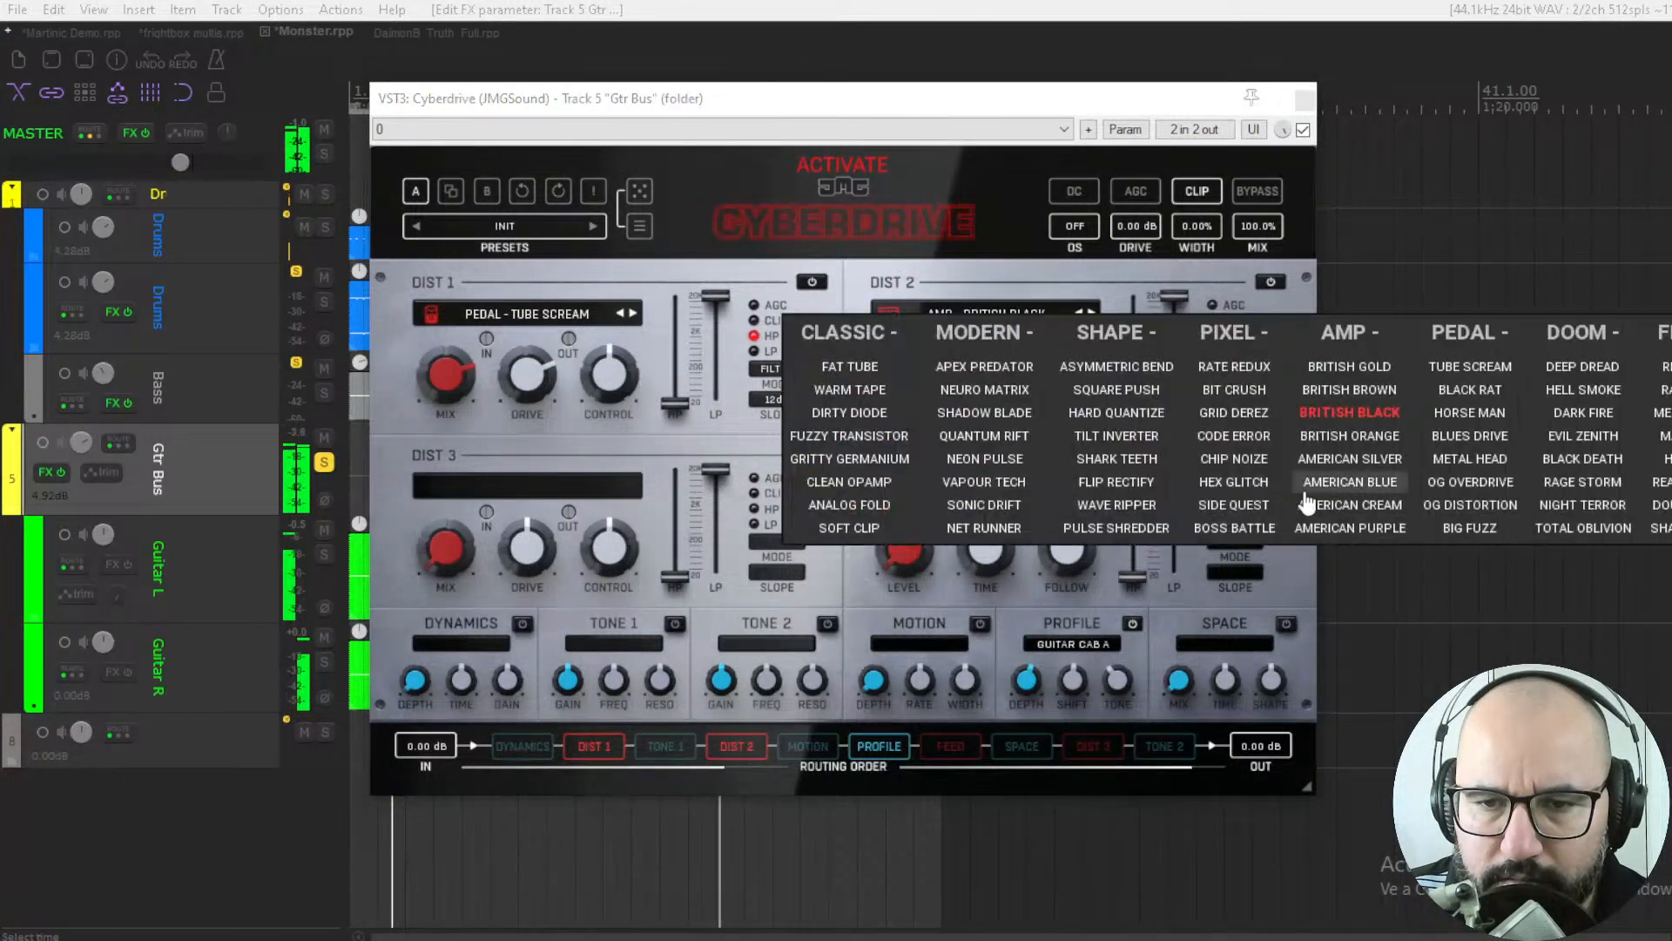
{"action": "left_click", "coordinate": [1392, 512]}
Step: Lower the Dist 2 control, raise its mix to maximum and fine-tune the drive of Dist 2 and Dist 1
{"action": "left_click_drag", "start_coordinate": [986, 383], "coordinate": [1066, 403]}
{"action": "left_click_drag", "start_coordinate": [906, 369], "coordinate": [907, 280]}
{"action": "left_click_drag", "start_coordinate": [985, 383], "coordinate": [985, 370]}
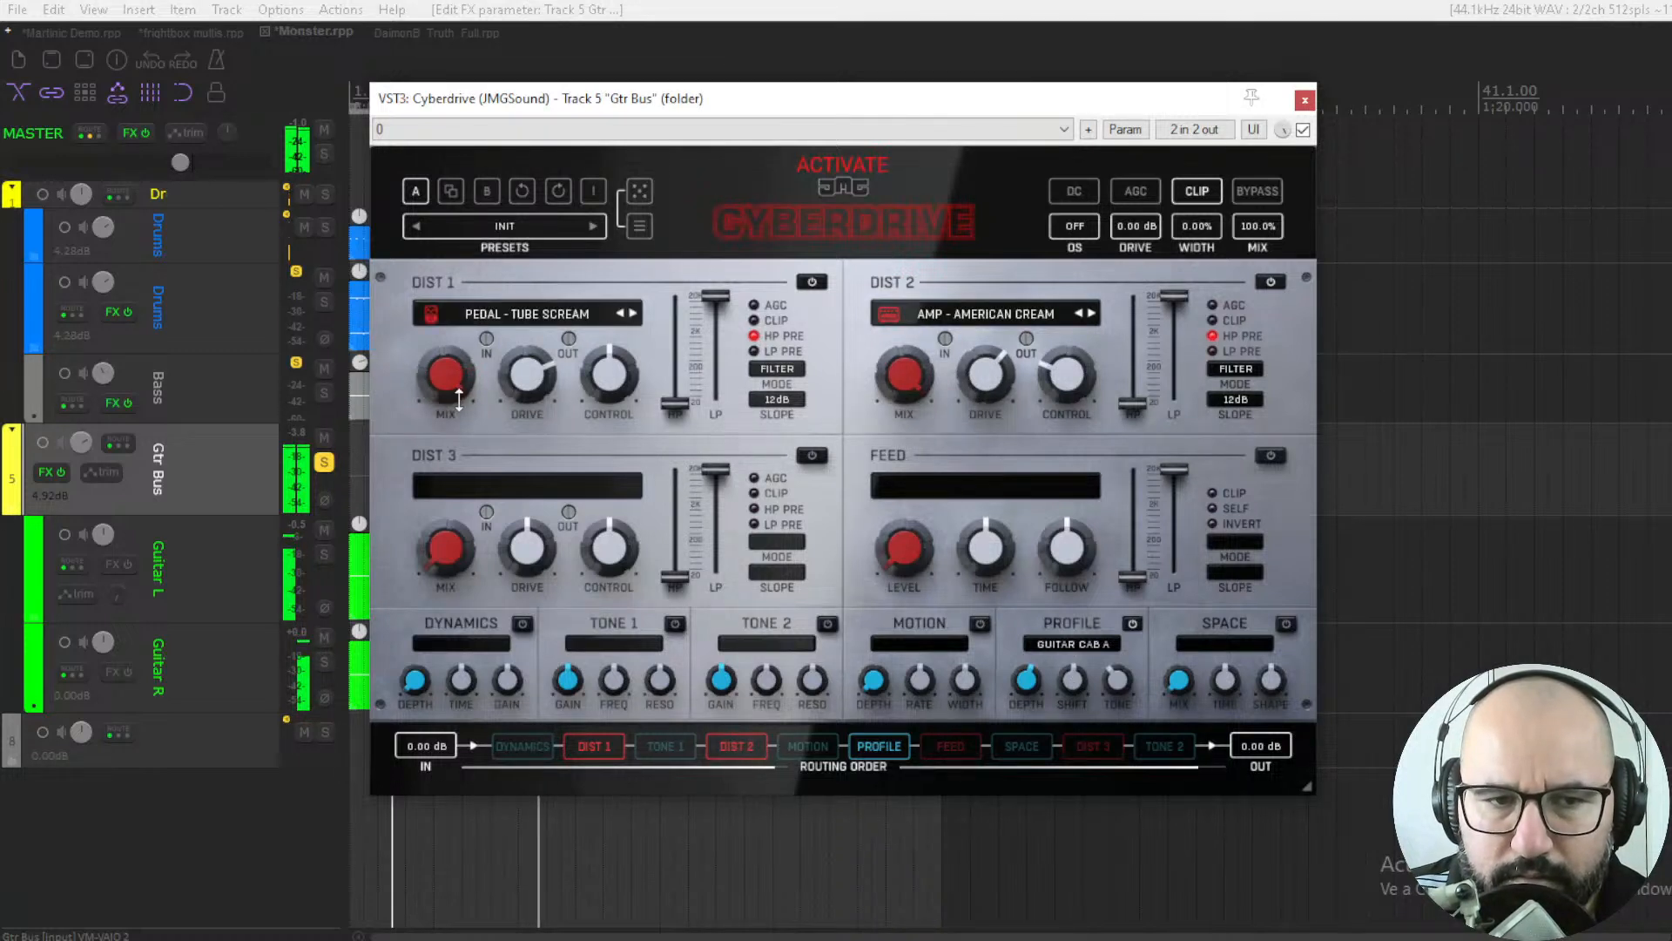
{"action": "left_click_drag", "start_coordinate": [510, 376], "coordinate": [509, 346]}
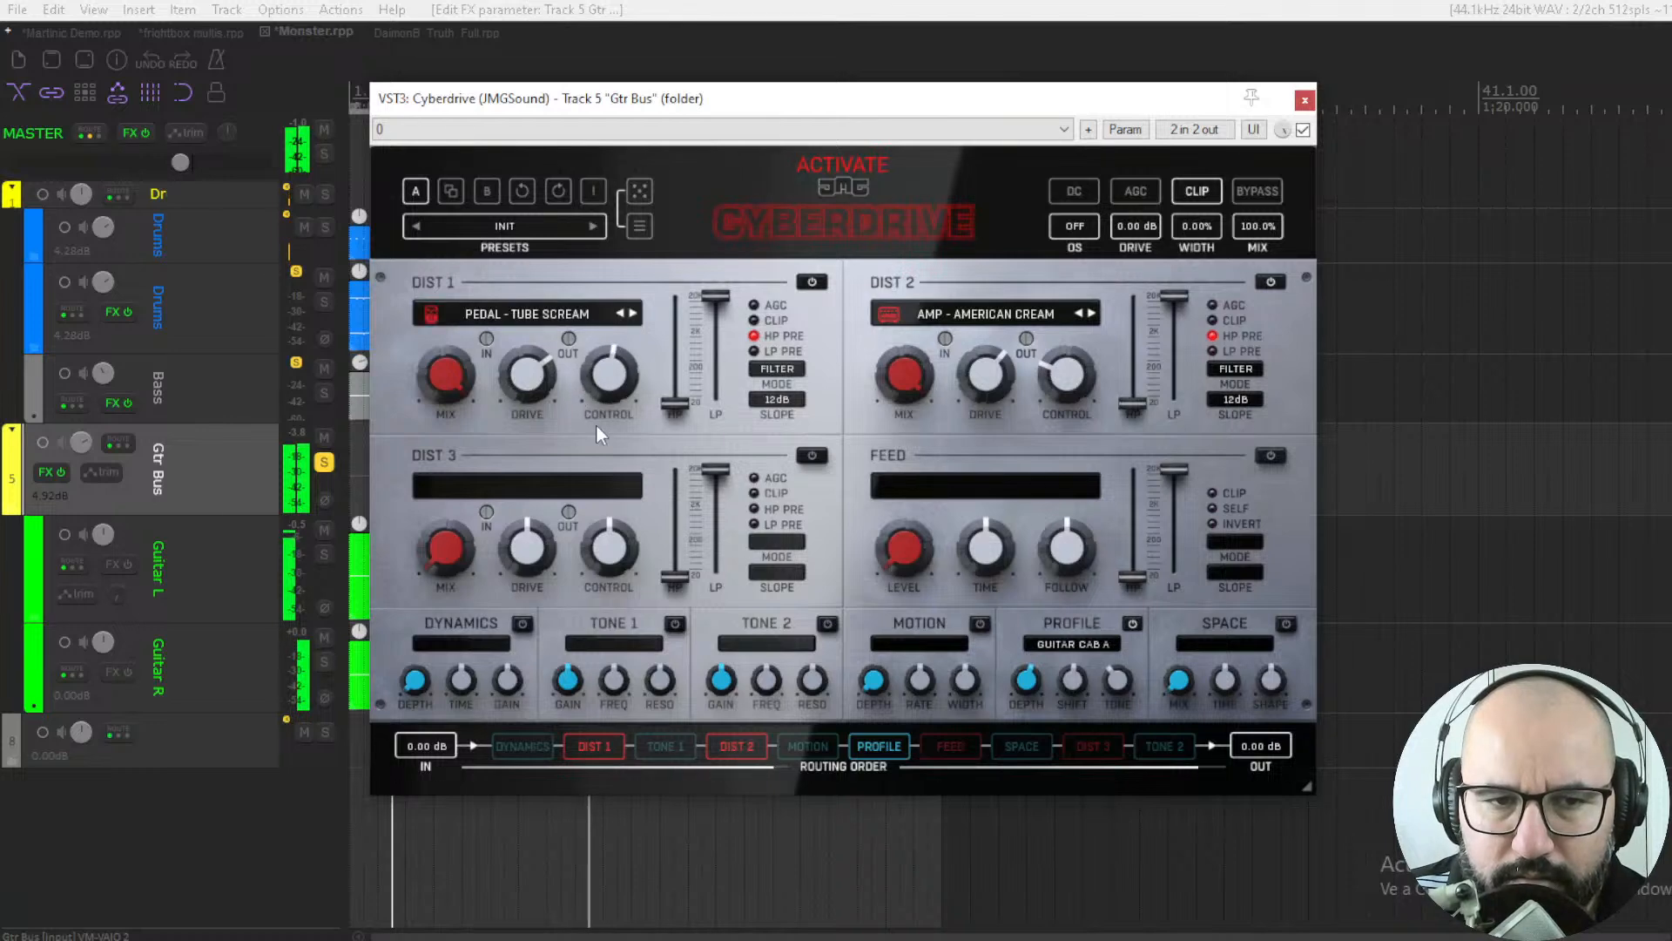
Step: Try Pedal - OG Overdrive in Dist 1, switch it to Pedal - OG Distortion and reset its drive to default
{"action": "left_click", "coordinate": [566, 317]}
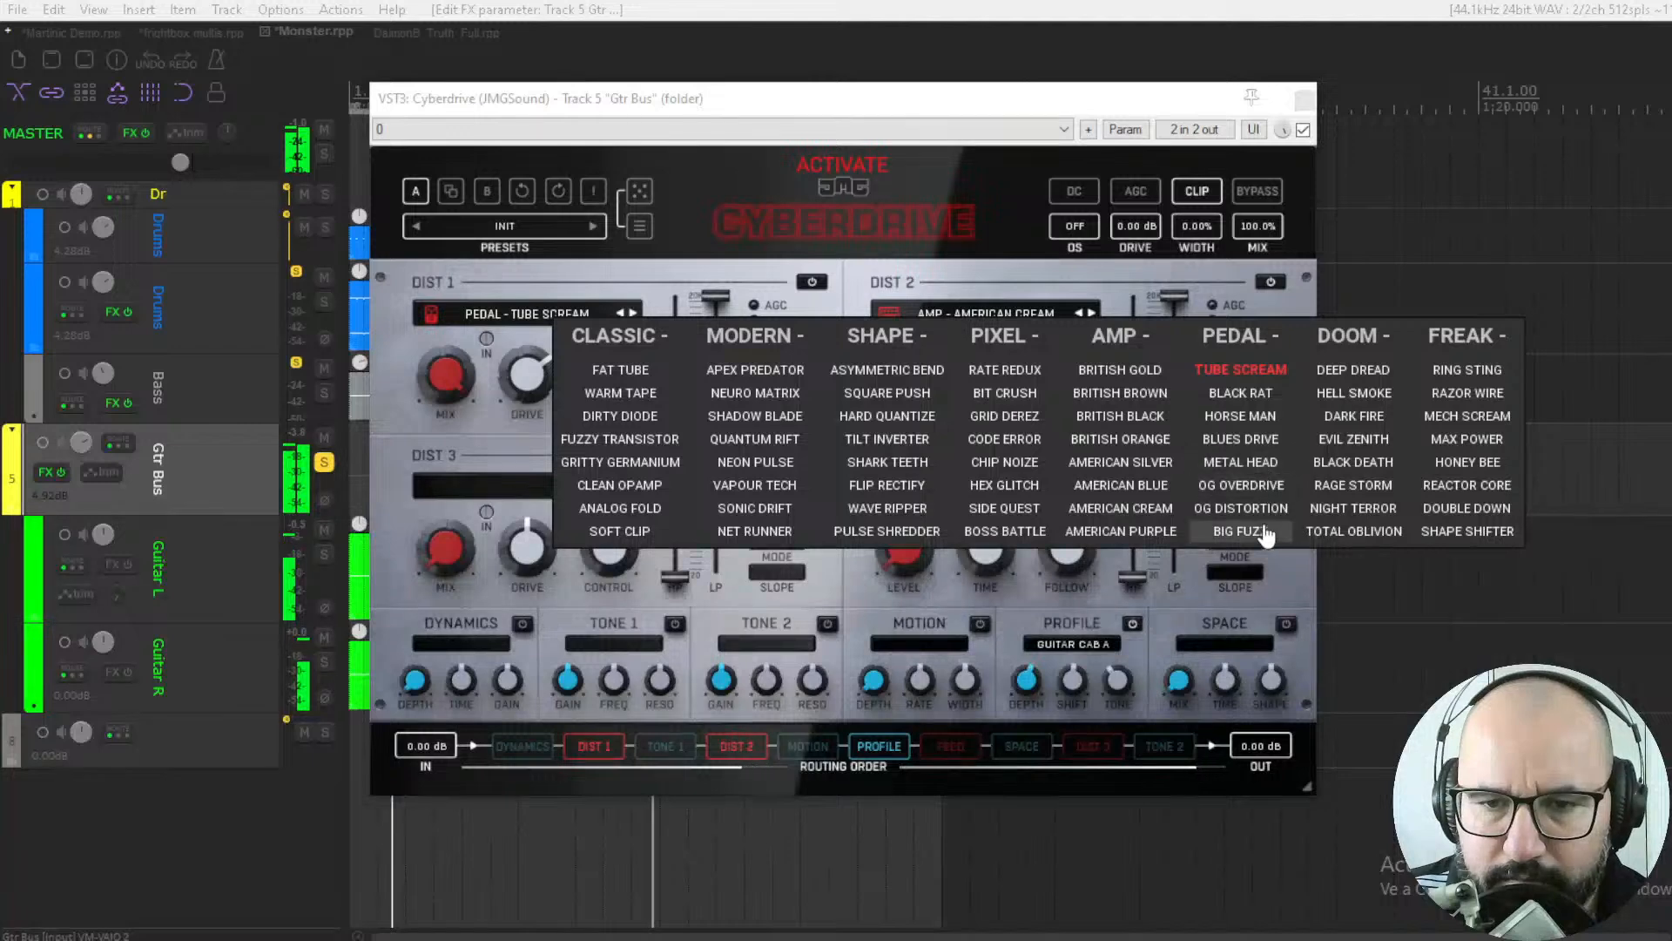
{"action": "left_click", "coordinate": [1247, 492]}
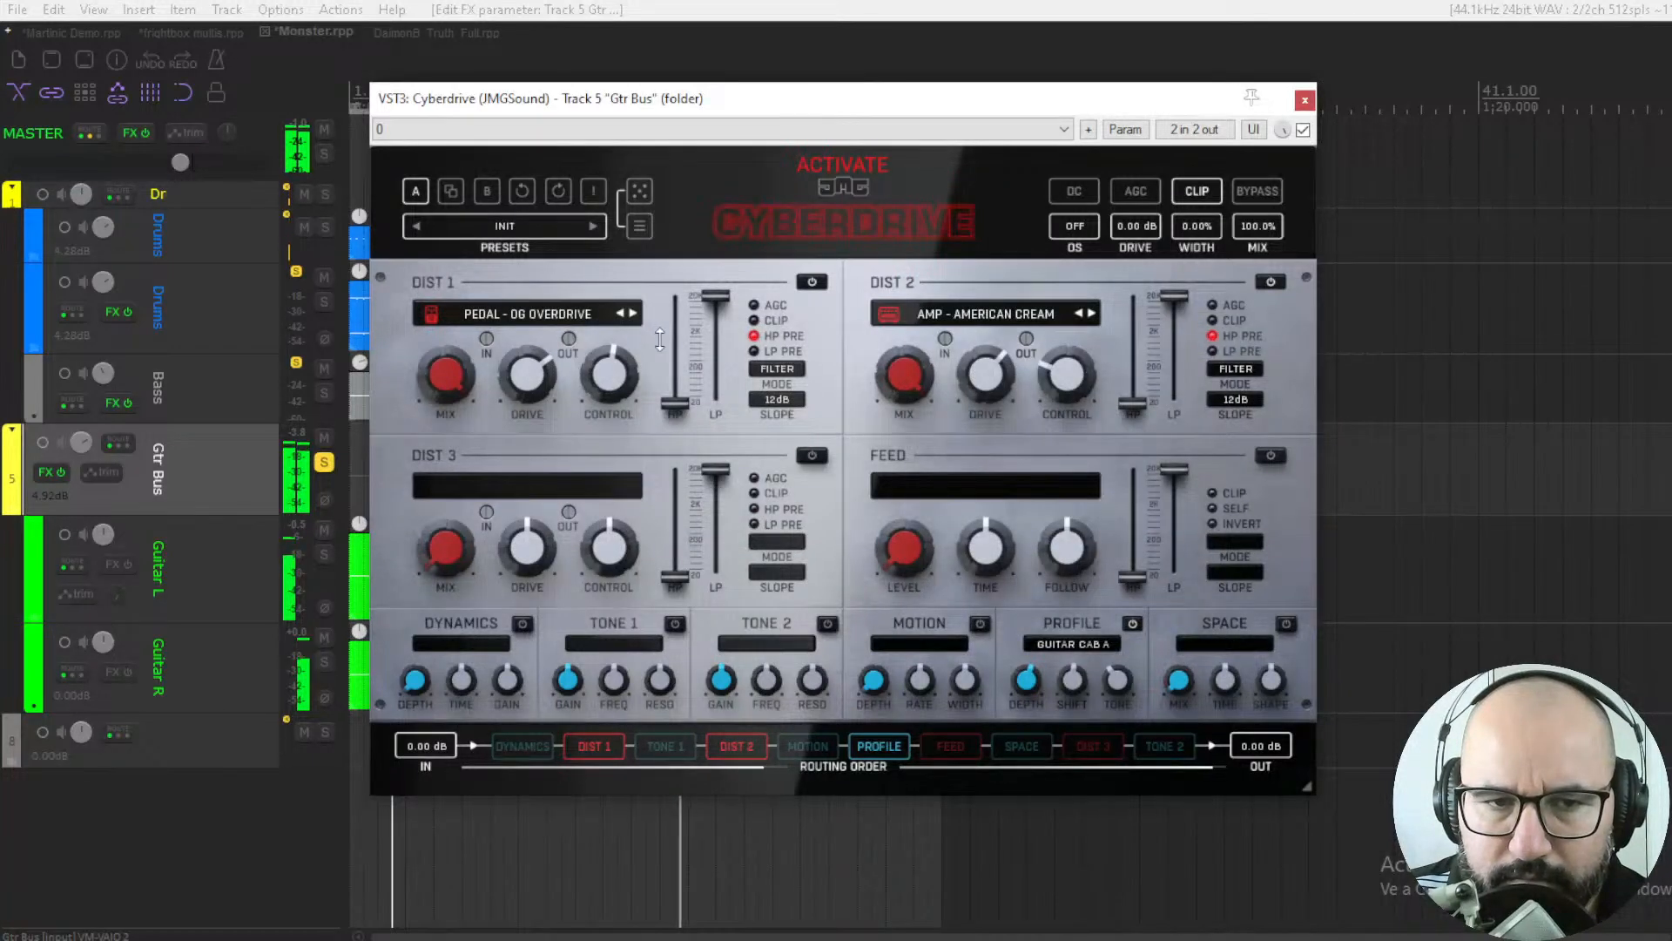
{"action": "left_click", "coordinate": [551, 312]}
{"action": "left_click", "coordinate": [1253, 494]}
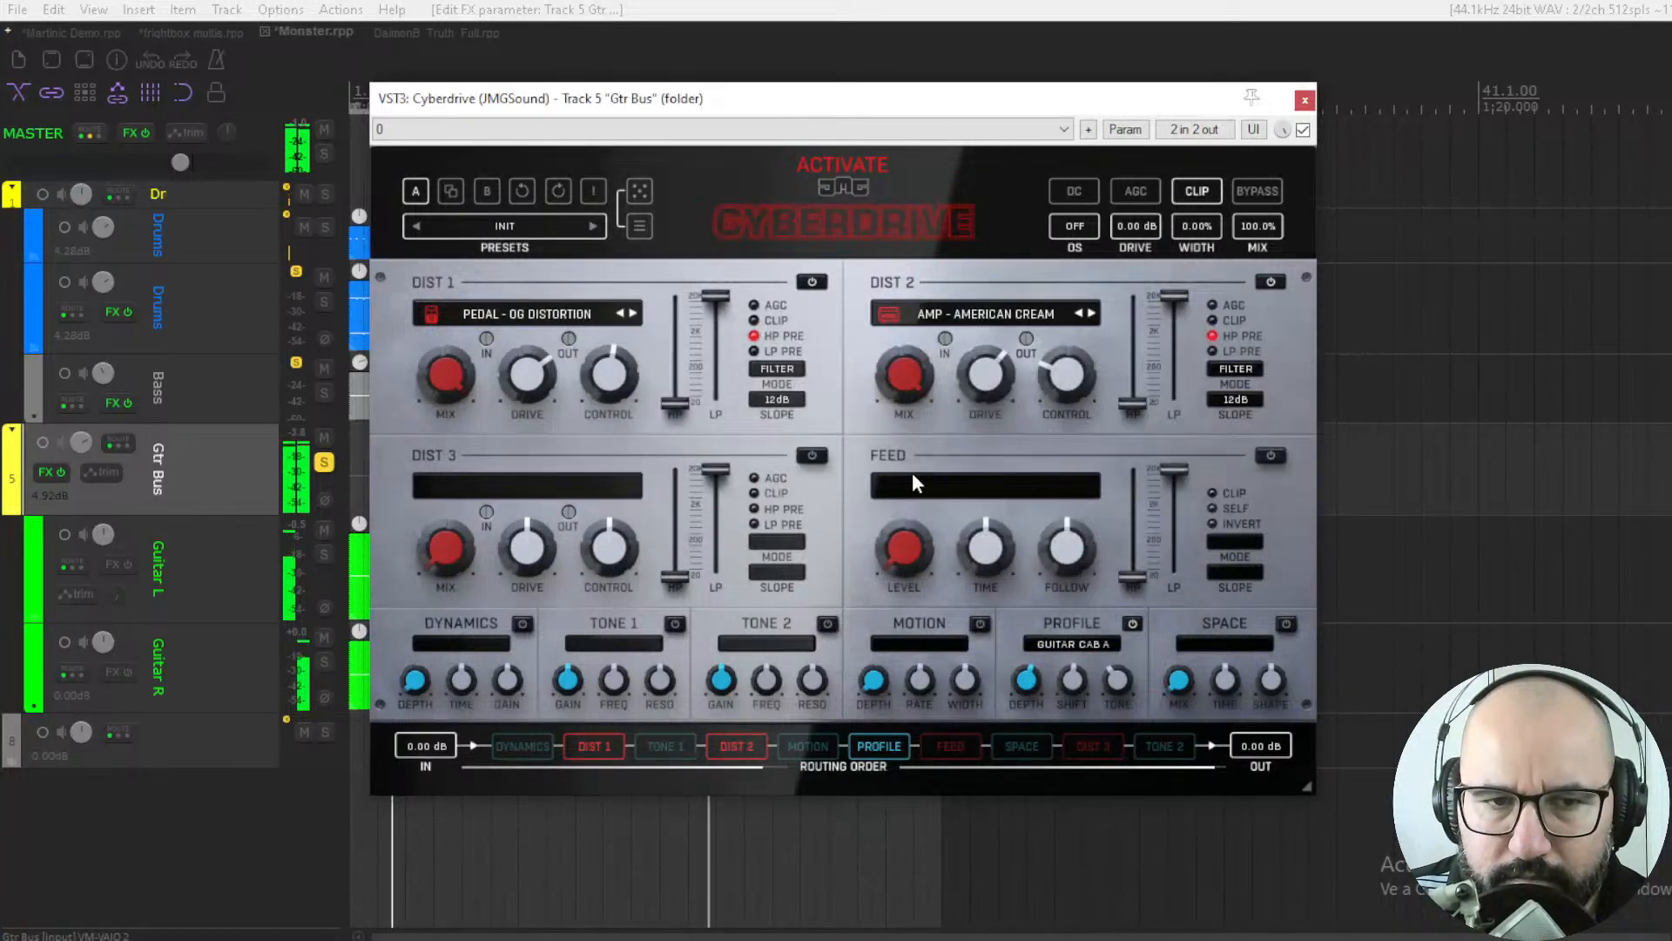
{"action": "double_click", "coordinate": [560, 407]}
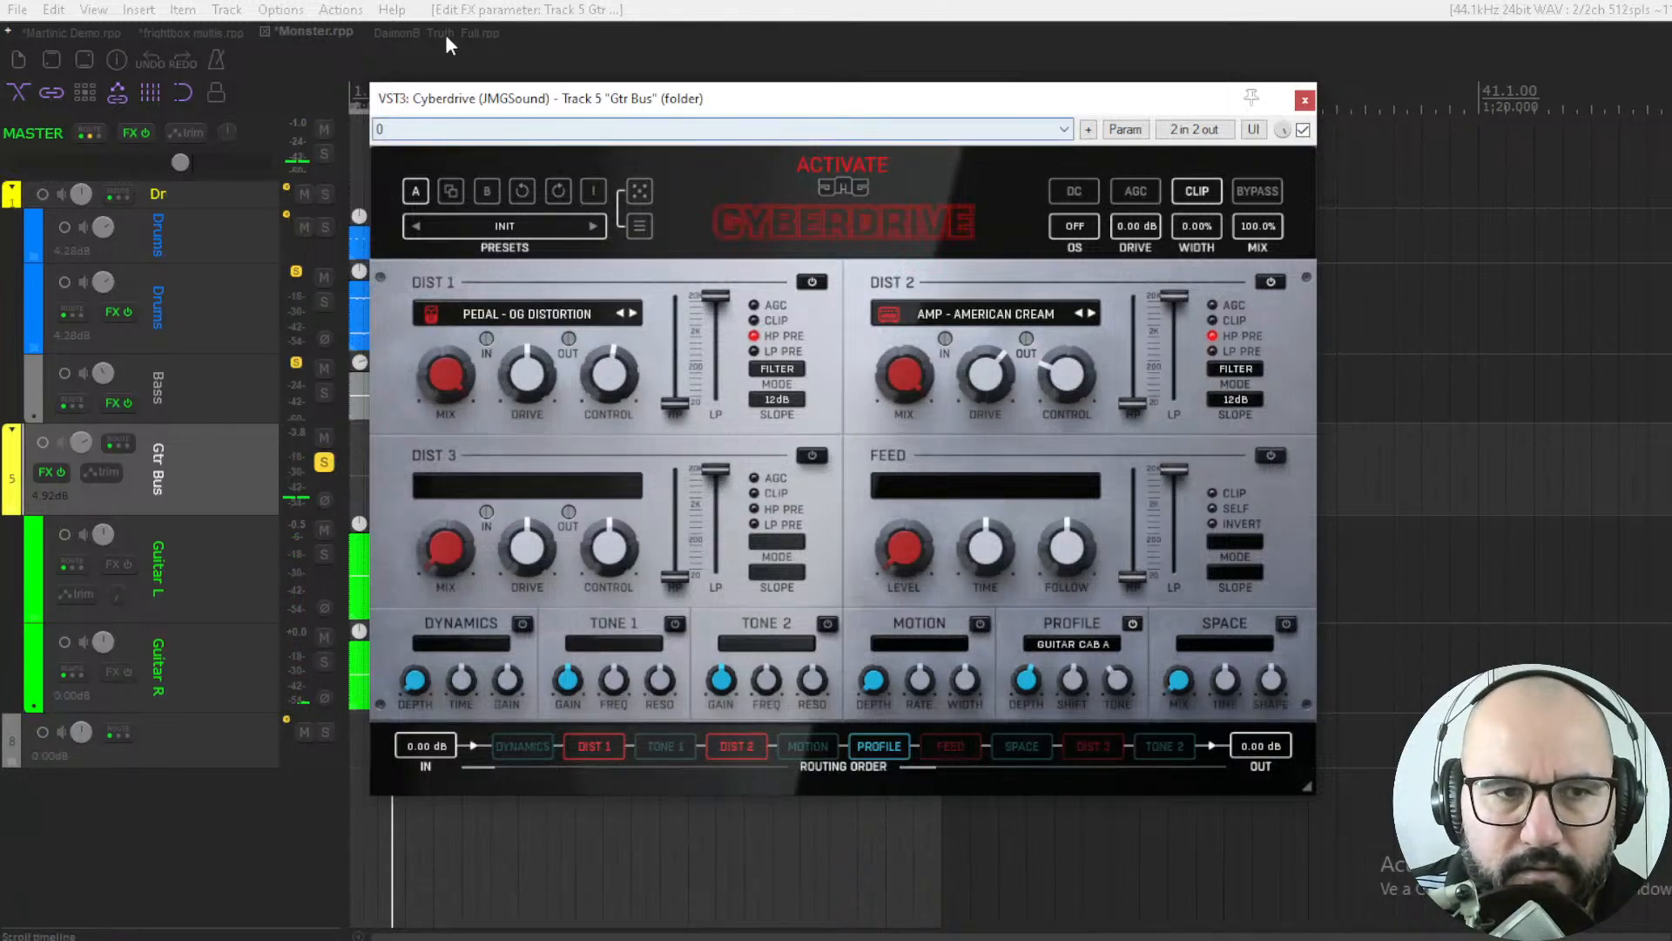
Step: Switch to the DaimonB_Truth_Full.rpp project and turn on the global clip and AGC in the Vox Bus Cyberdrive
{"action": "left_click", "coordinate": [416, 33]}
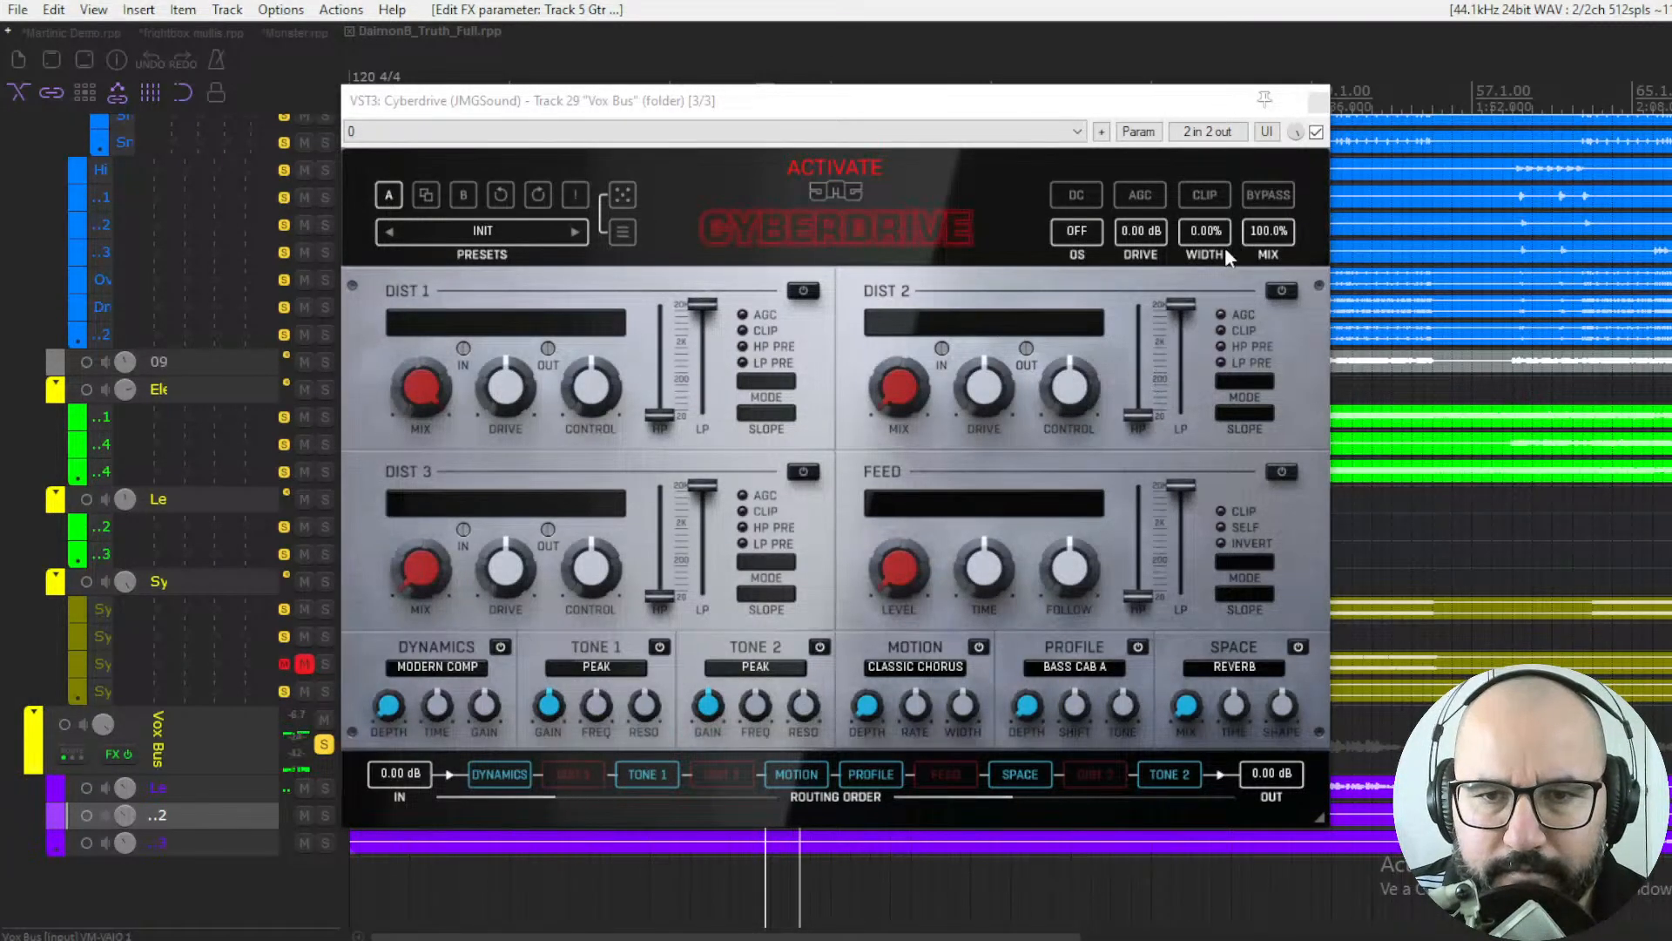
{"action": "left_click", "coordinate": [1204, 196]}
{"action": "left_click", "coordinate": [1140, 195]}
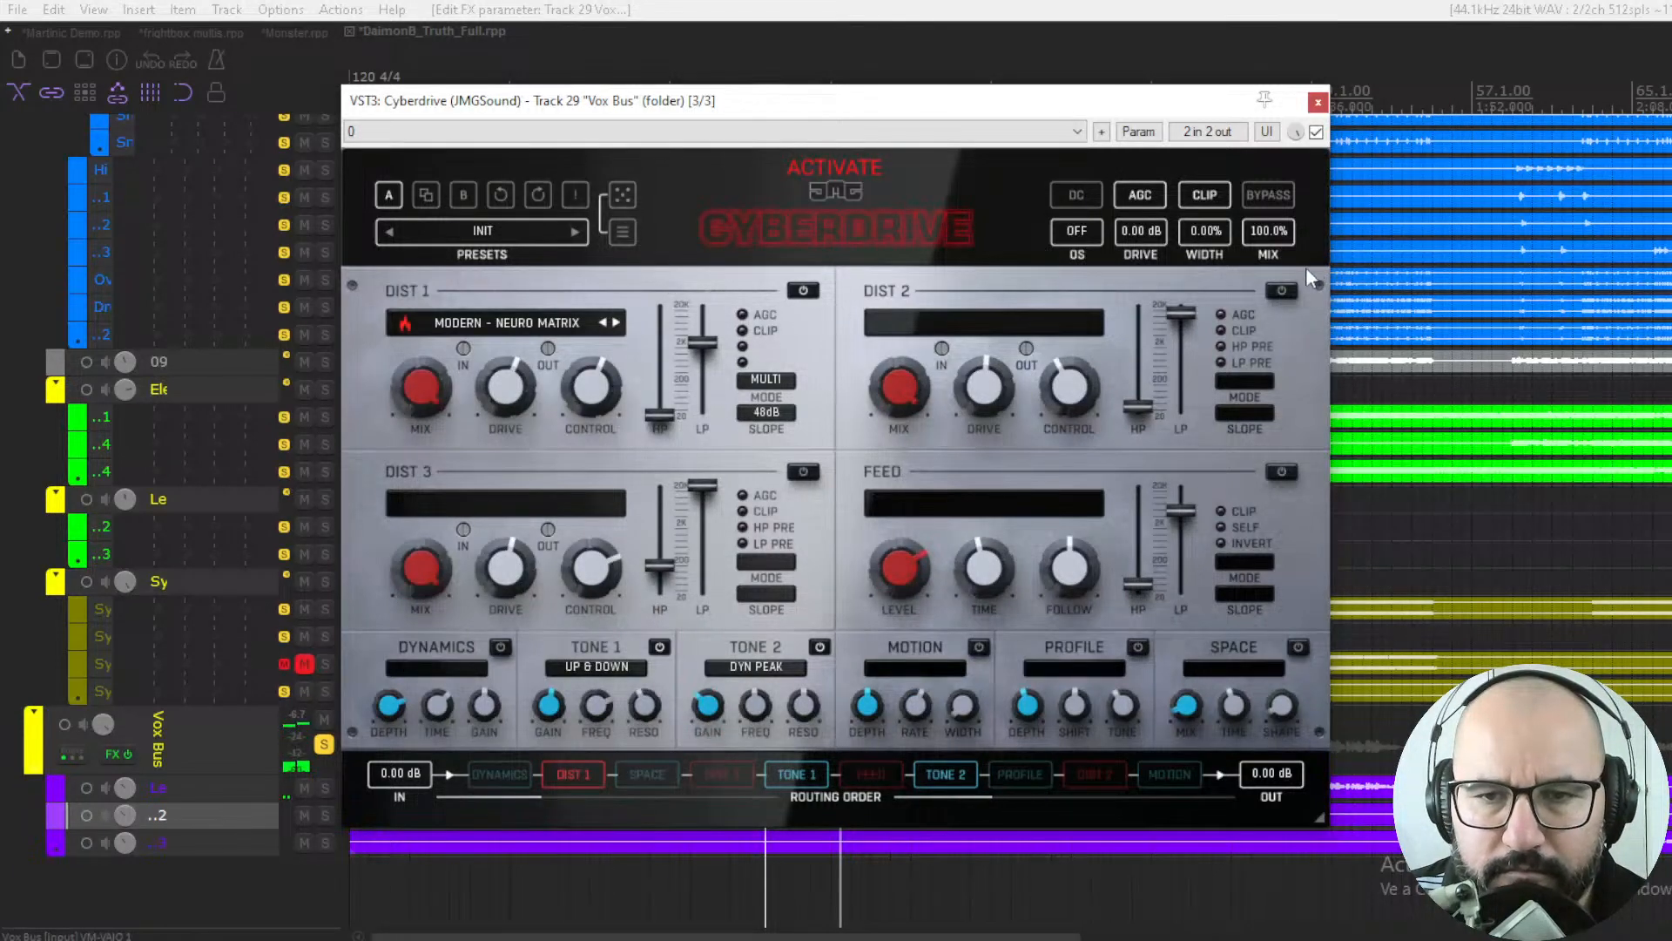
Step: Lower the global mix to 38.4%, randomize the Vox Bus patch and raise the global mix to 95.2%
{"action": "left_click_drag", "start_coordinate": [1256, 233], "coordinate": [1256, 253]}
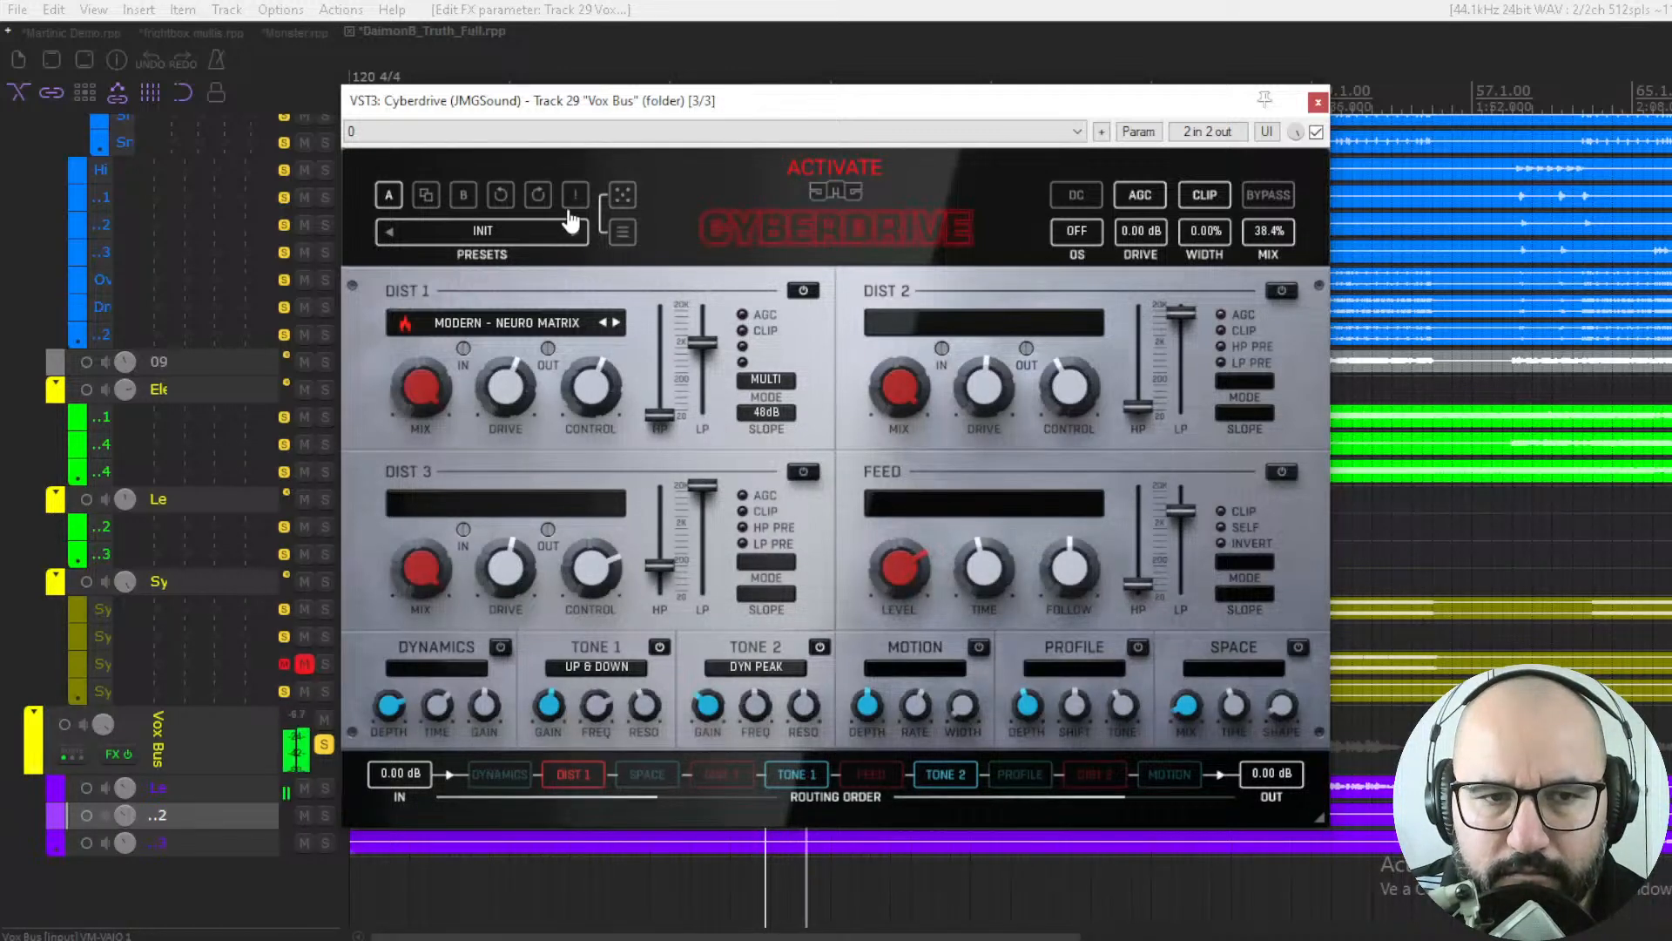
{"action": "left_click", "coordinate": [621, 199]}
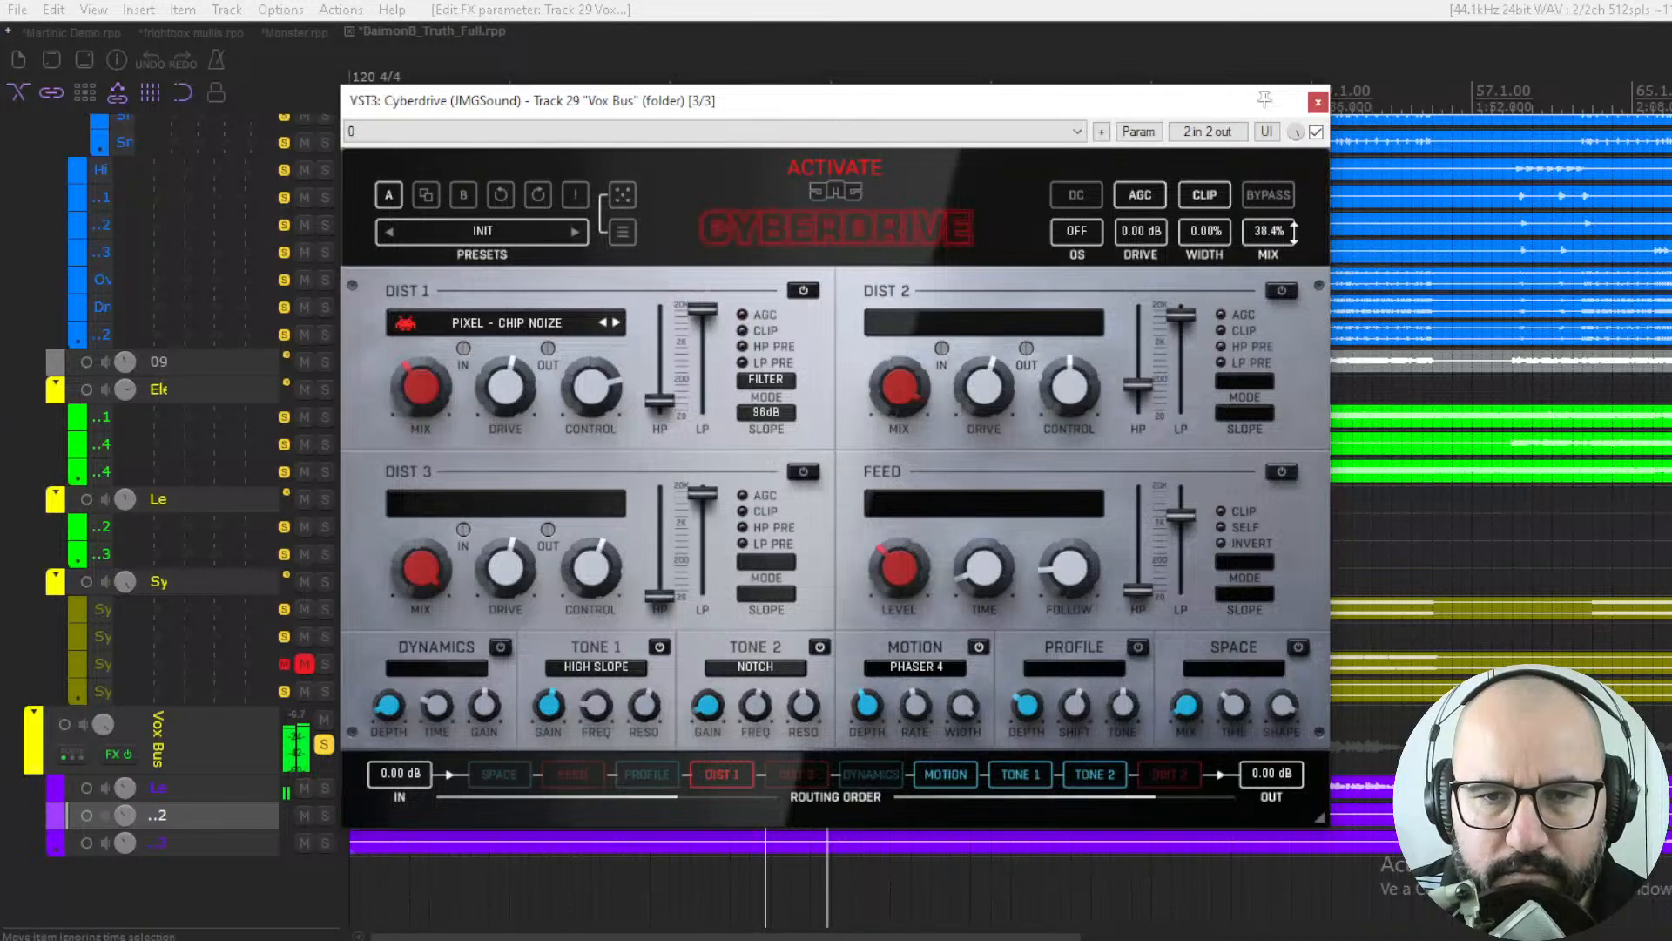
{"action": "left_click_drag", "start_coordinate": [1268, 231], "coordinate": [1268, 166]}
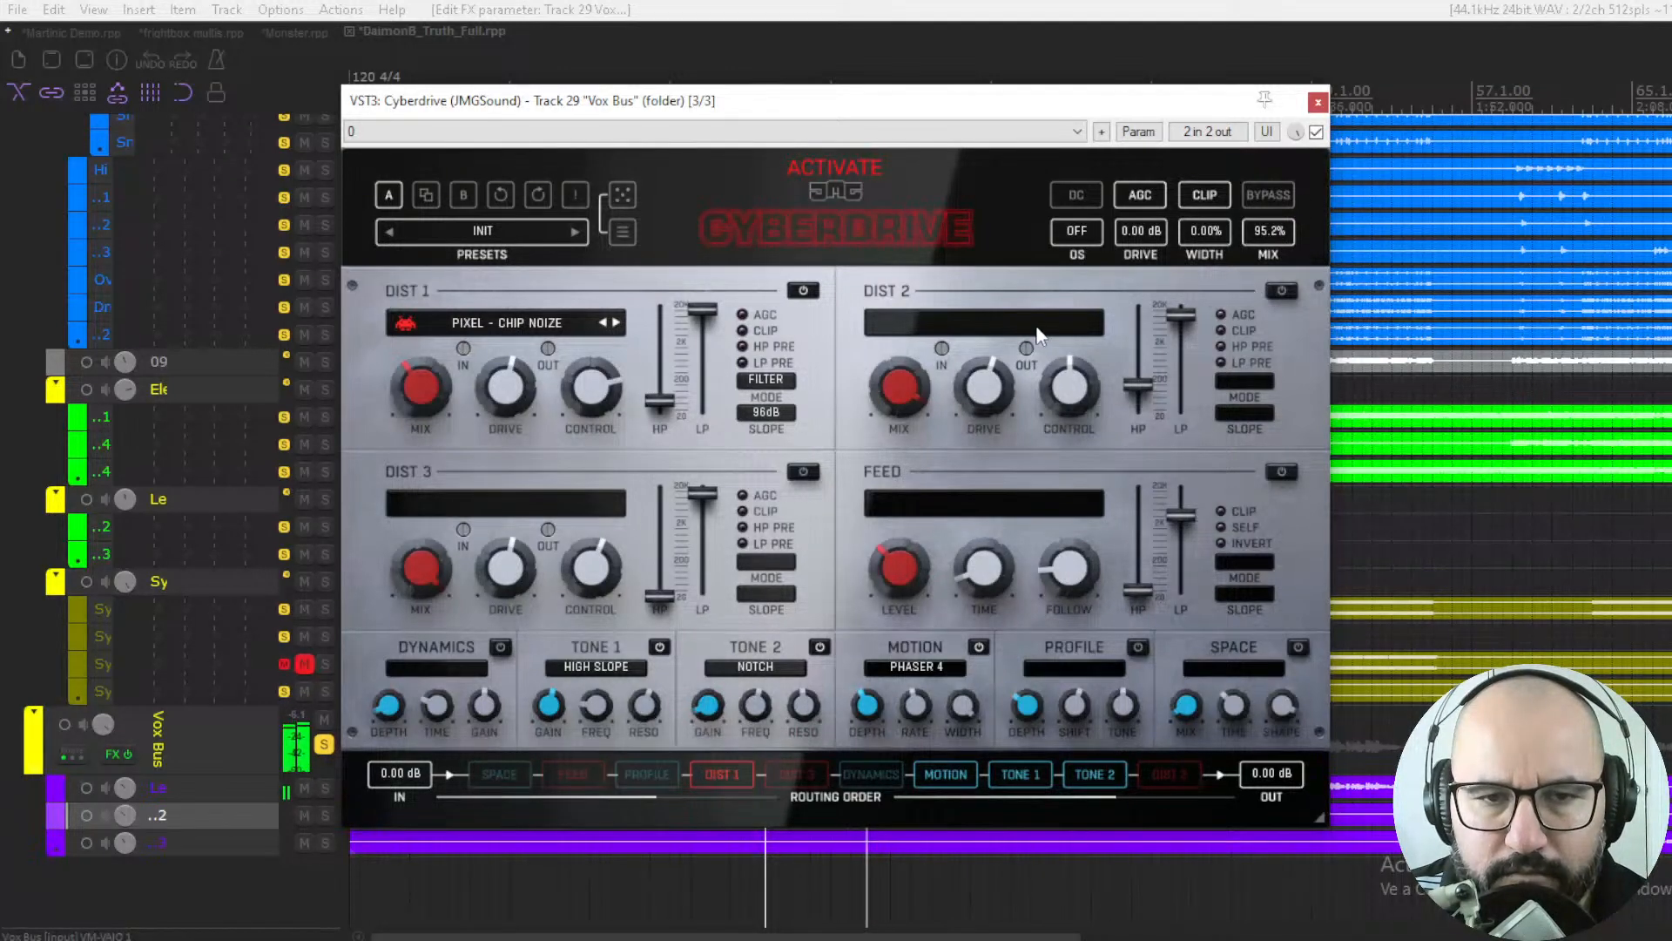
Step: Randomize the Vox Bus patch and switch on the Space module at 117 ms
{"action": "left_click", "coordinate": [624, 230]}
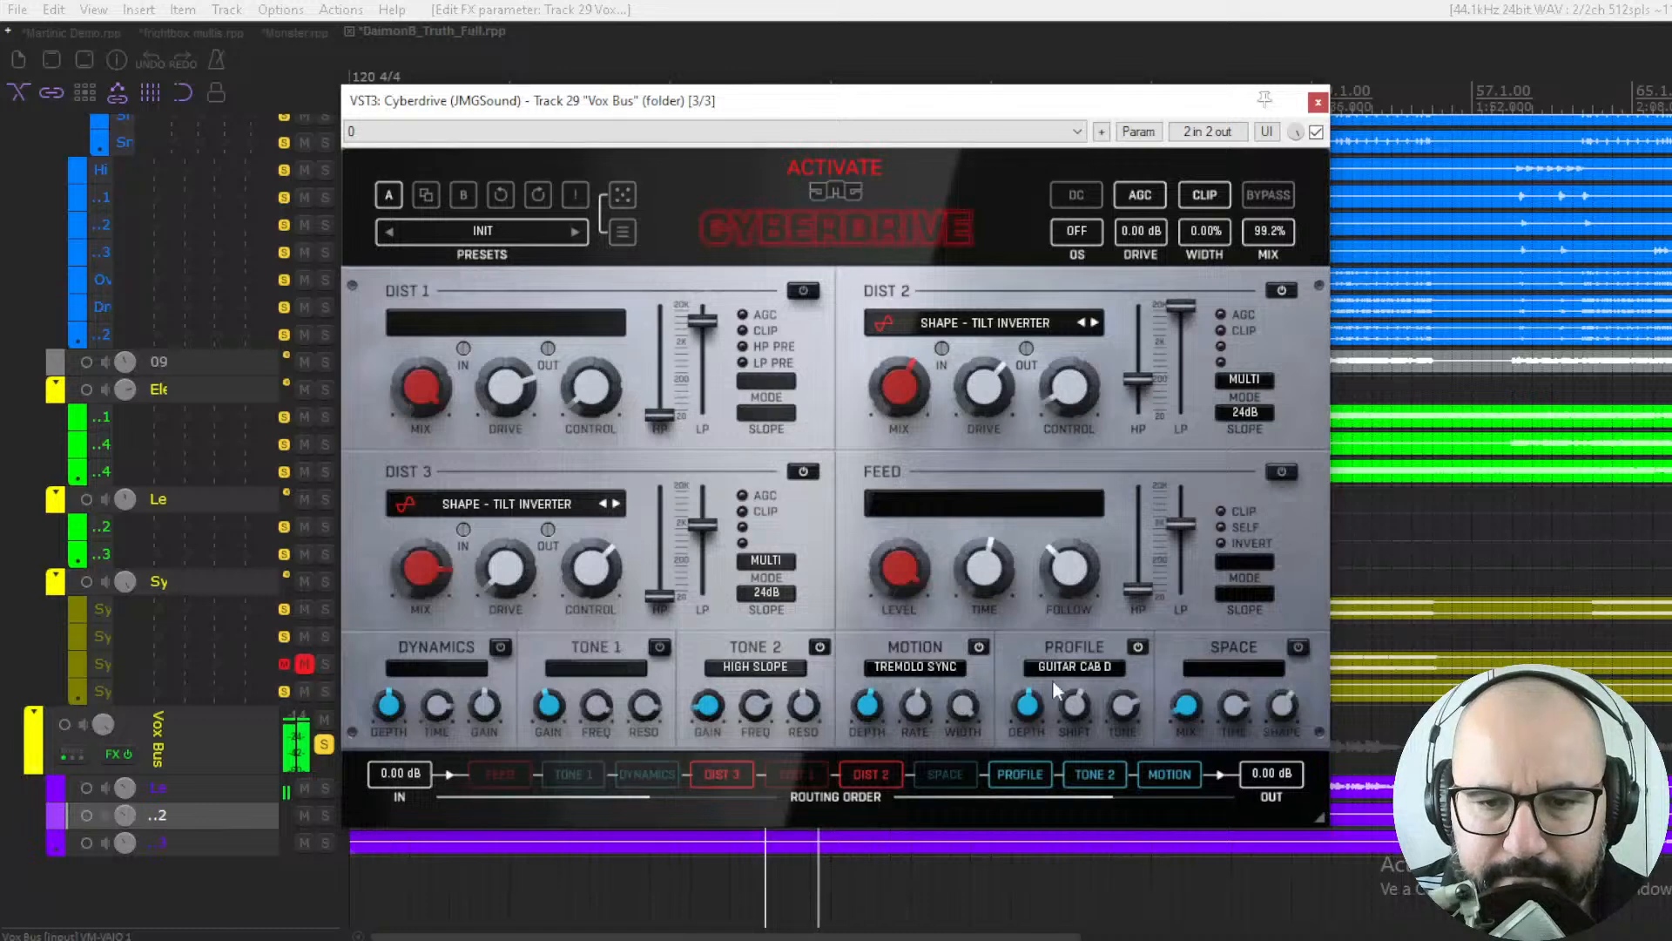
{"action": "left_click", "coordinate": [1298, 646]}
{"action": "left_click", "coordinate": [1212, 671]}
{"action": "left_click", "coordinate": [1237, 681]}
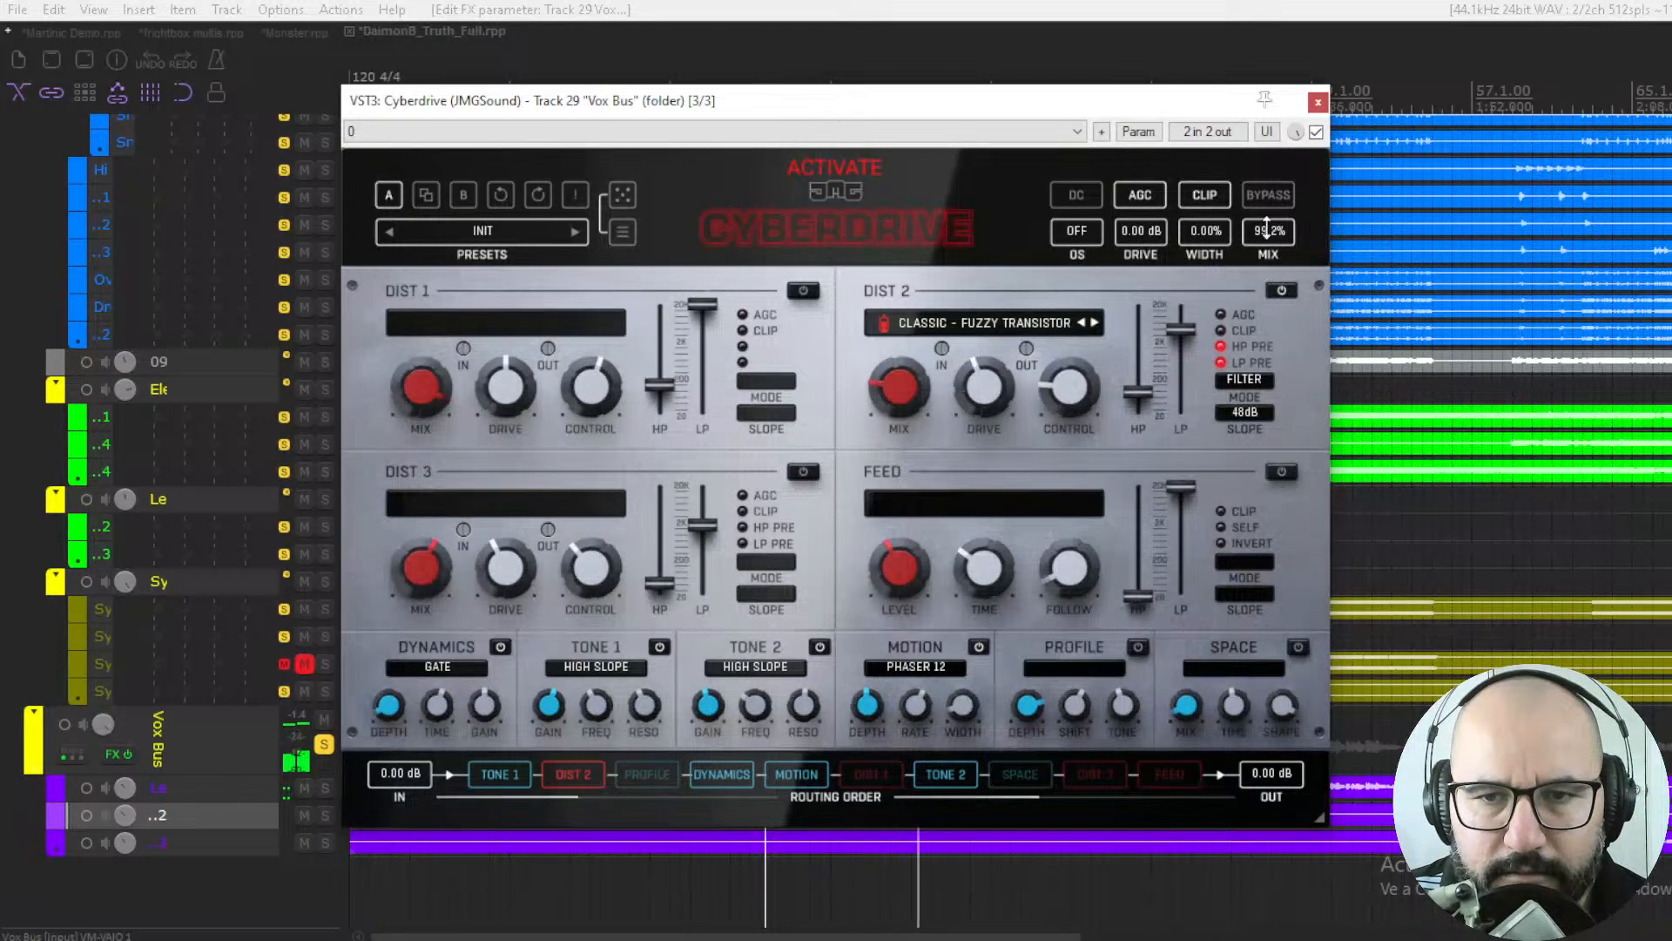
{"action": "left_click", "coordinate": [1230, 671]}
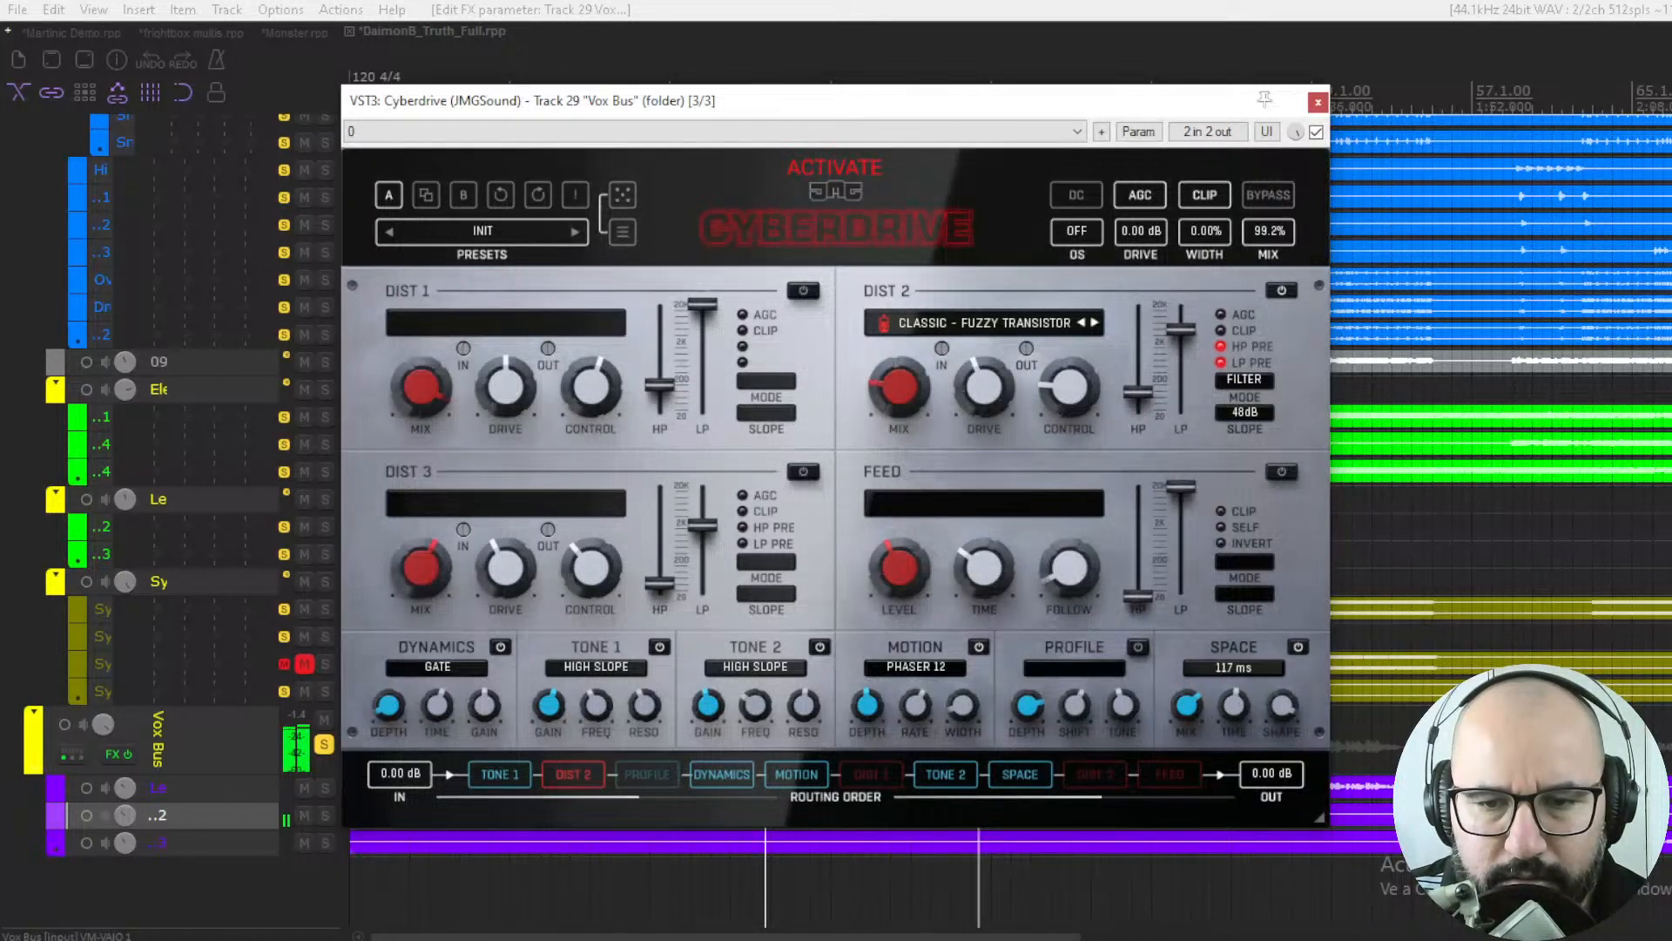
Step: Randomize the patch, lower the global mix to 17.6%, randomize again and raise the mix to 100%
{"action": "left_click", "coordinate": [622, 196]}
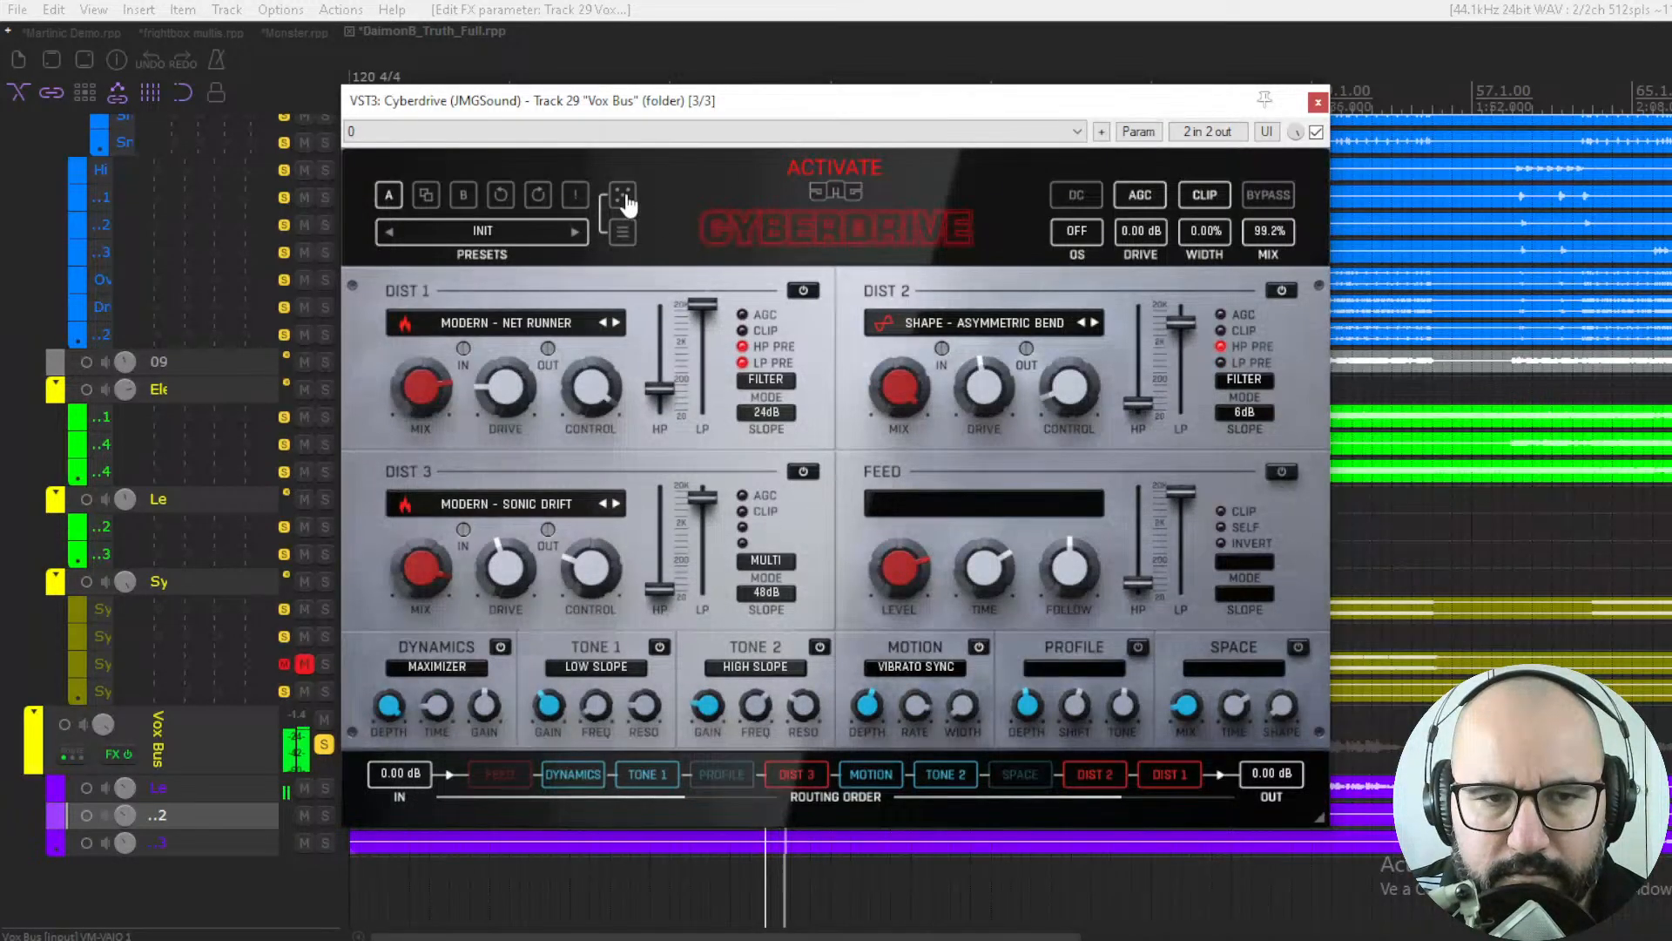
{"action": "left_click_drag", "start_coordinate": [1253, 237], "coordinate": [1254, 413]}
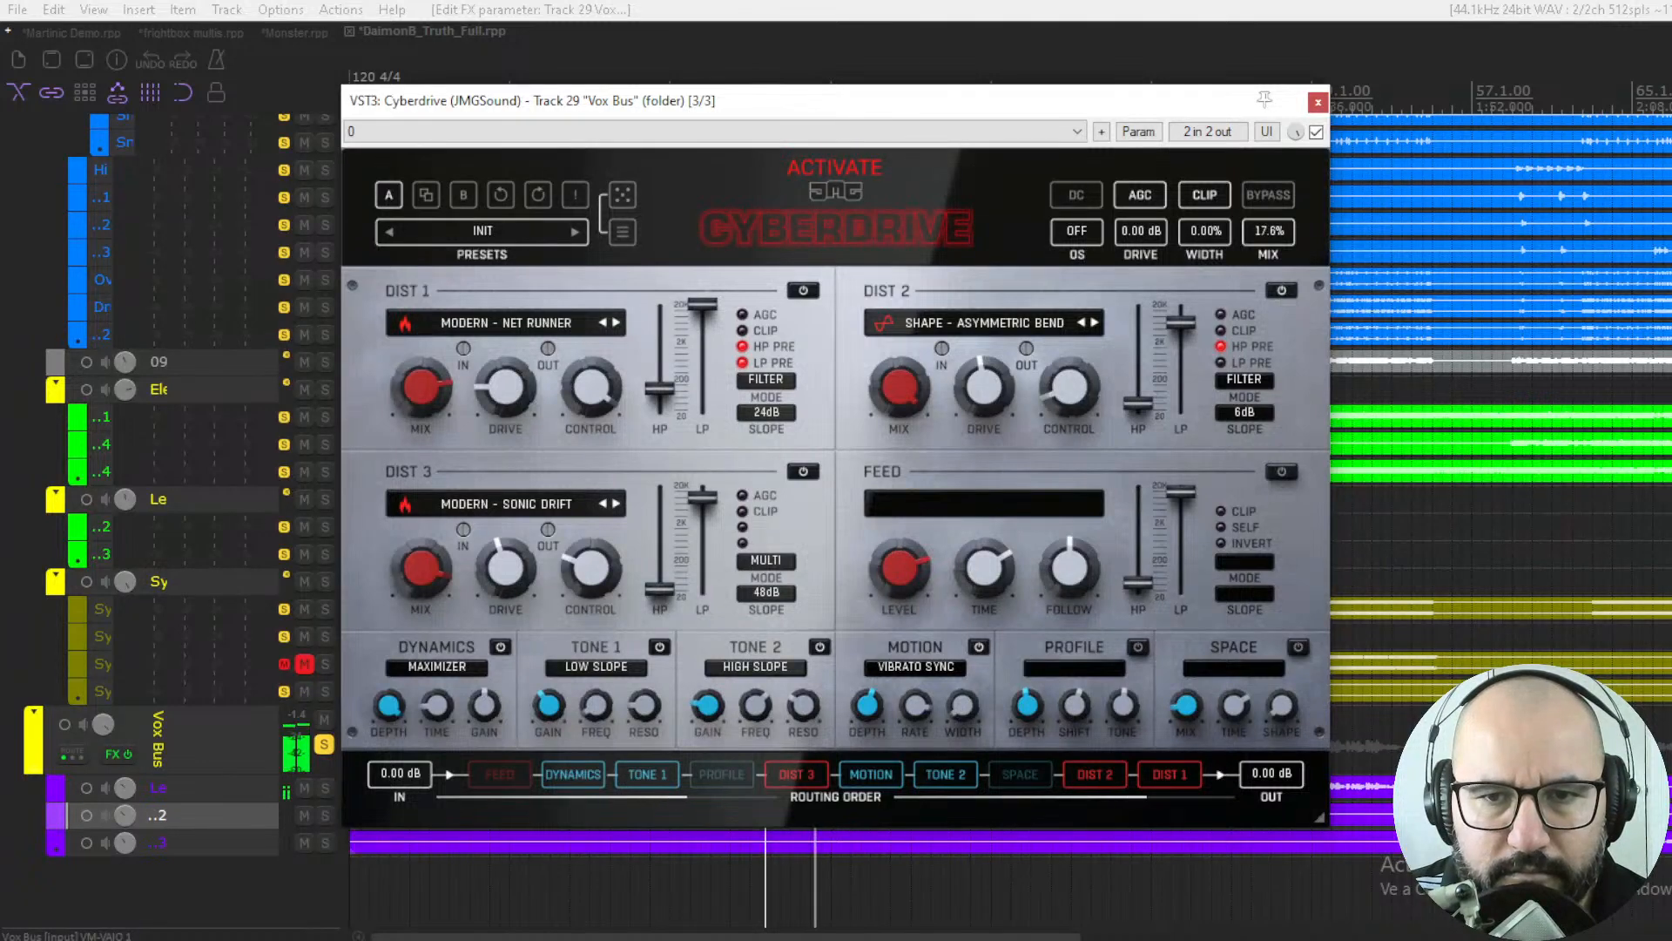
{"action": "left_click", "coordinate": [624, 199]}
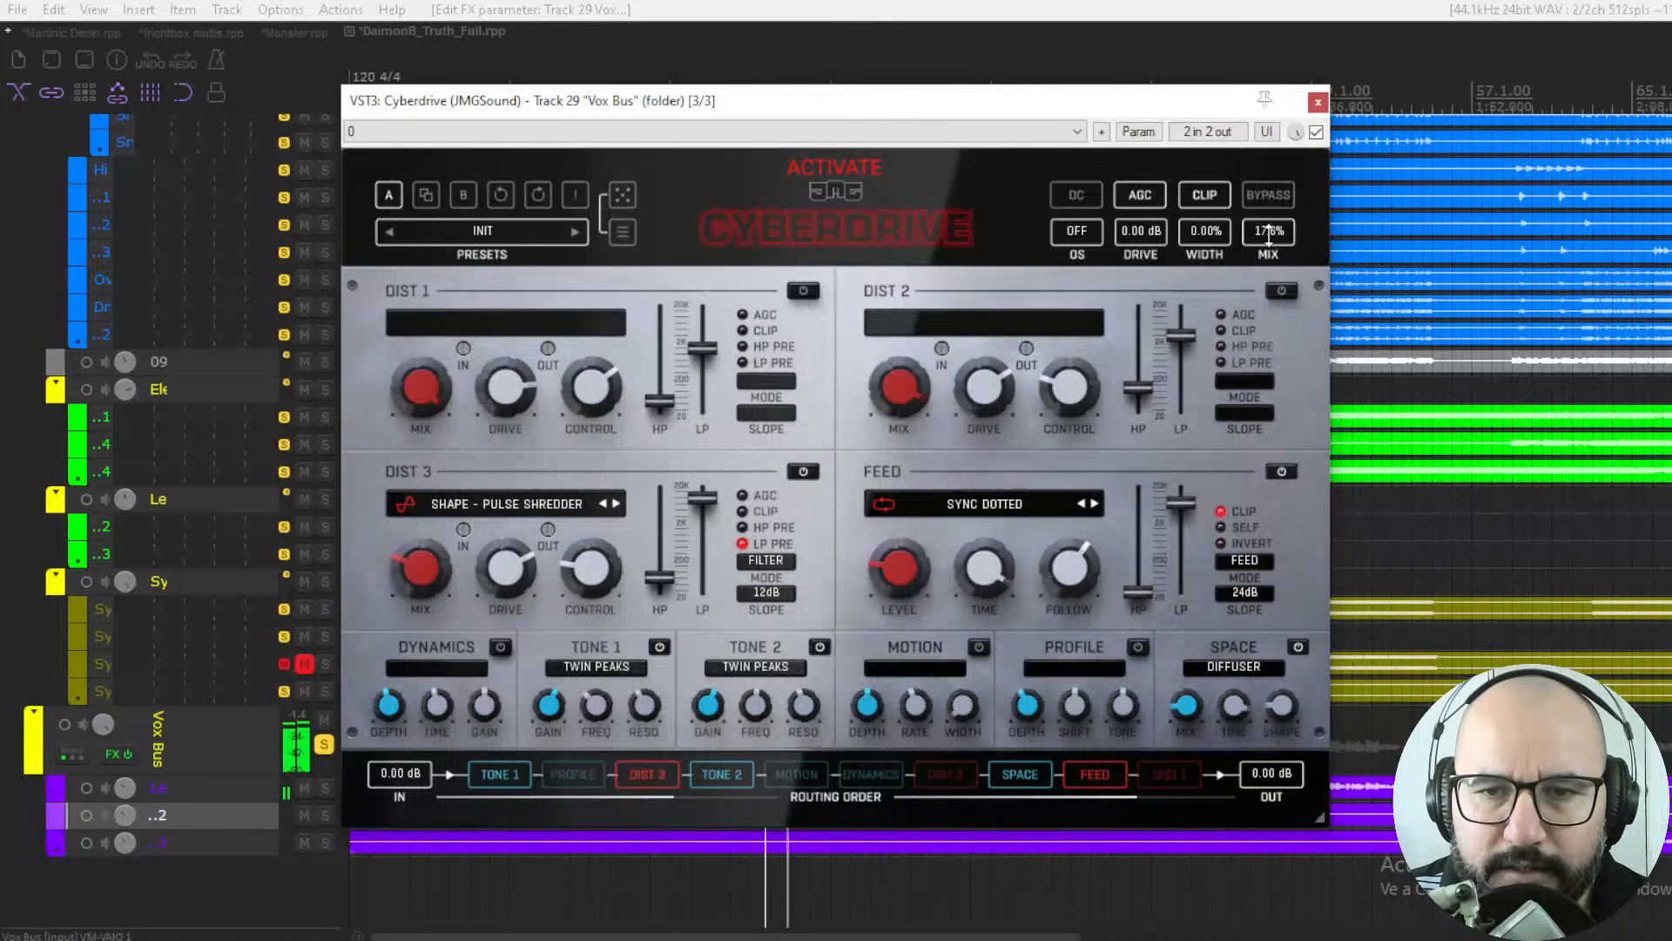
{"action": "left_click_drag", "start_coordinate": [1268, 231], "coordinate": [1268, 161]}
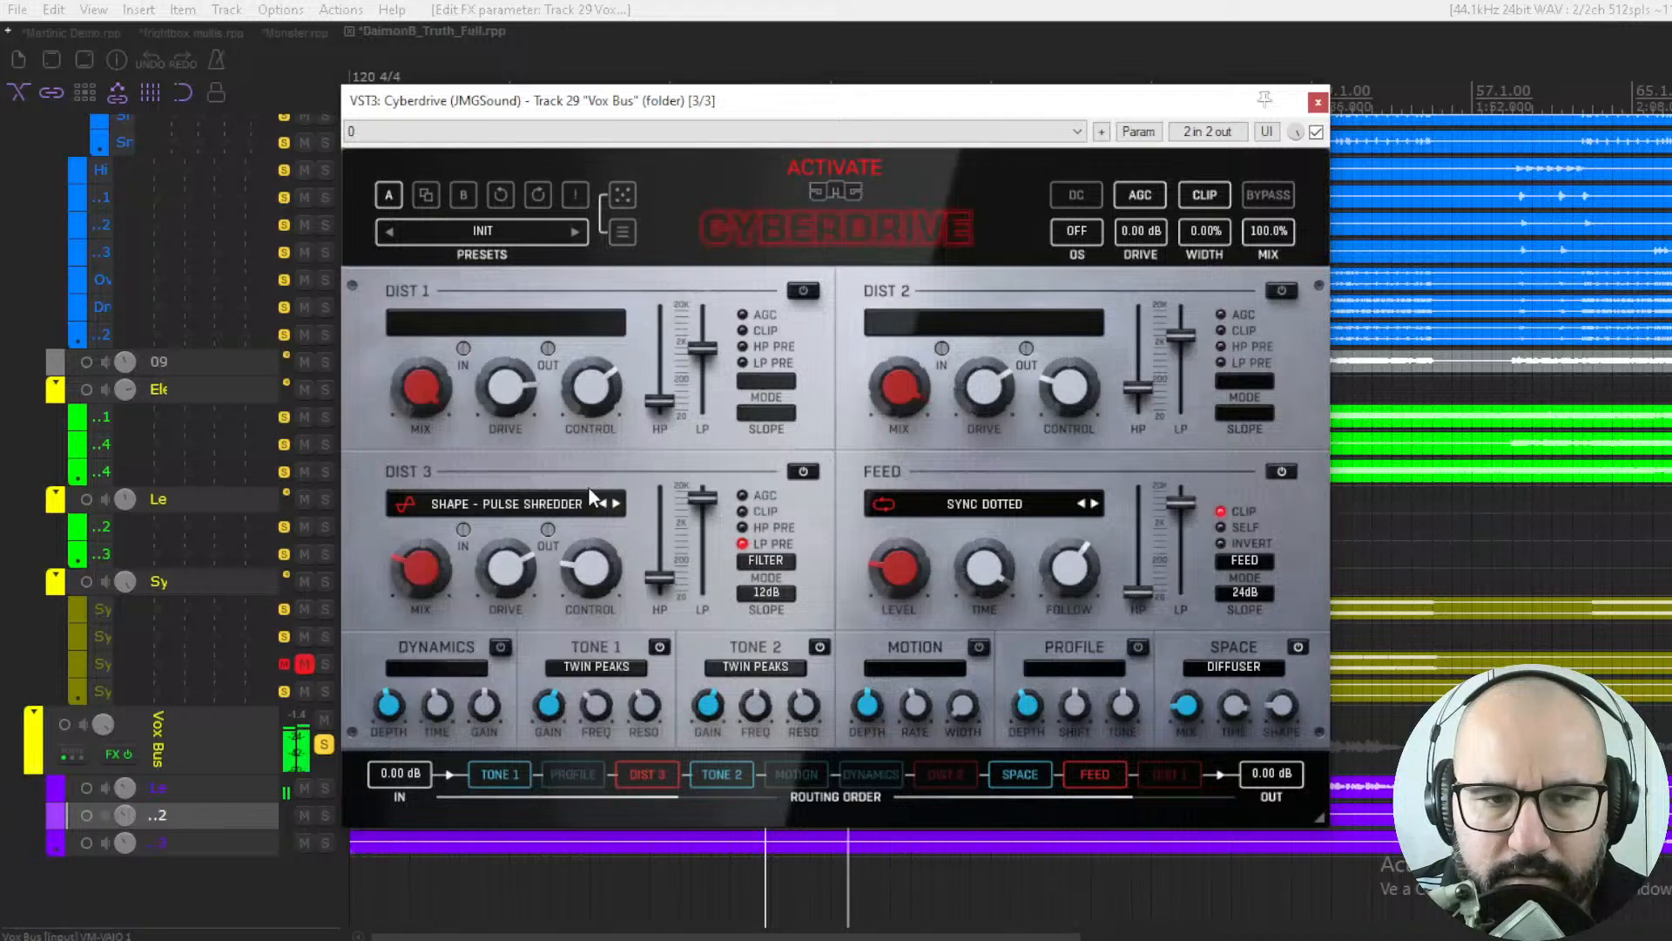
Step: Randomize the patch twice more and bring the global mix back to 100% for playback
{"action": "left_click", "coordinate": [622, 202]}
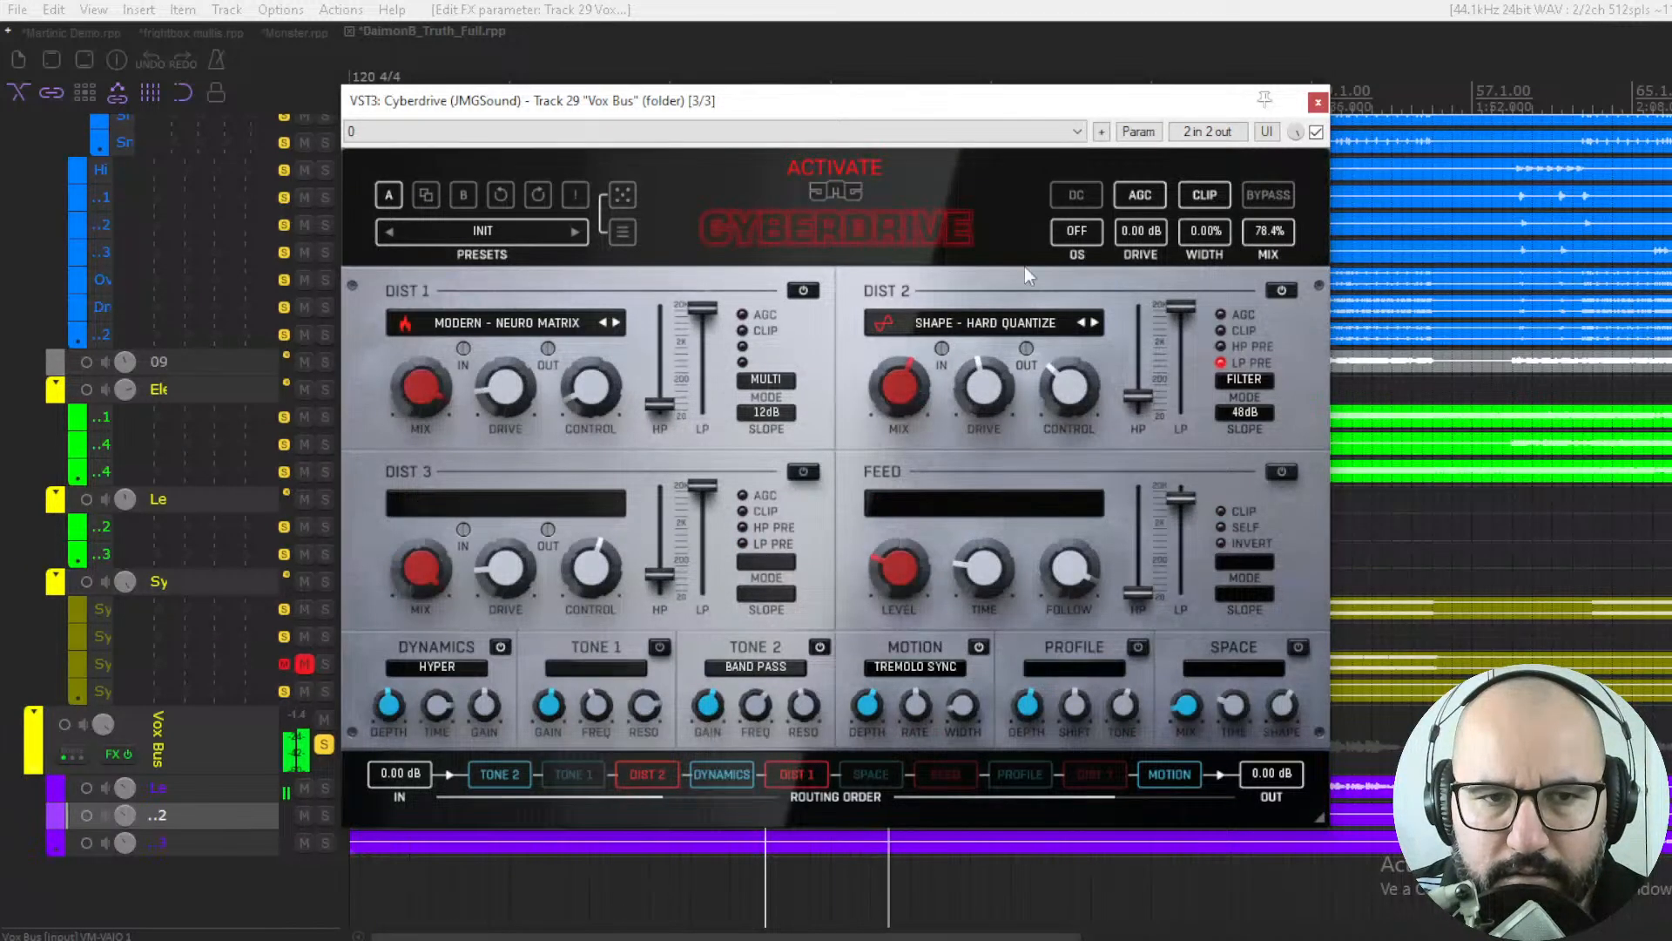
{"action": "left_click", "coordinate": [624, 202]}
{"action": "left_click_drag", "start_coordinate": [1267, 255], "coordinate": [1268, 228]}
{"action": "key", "text": "space"}
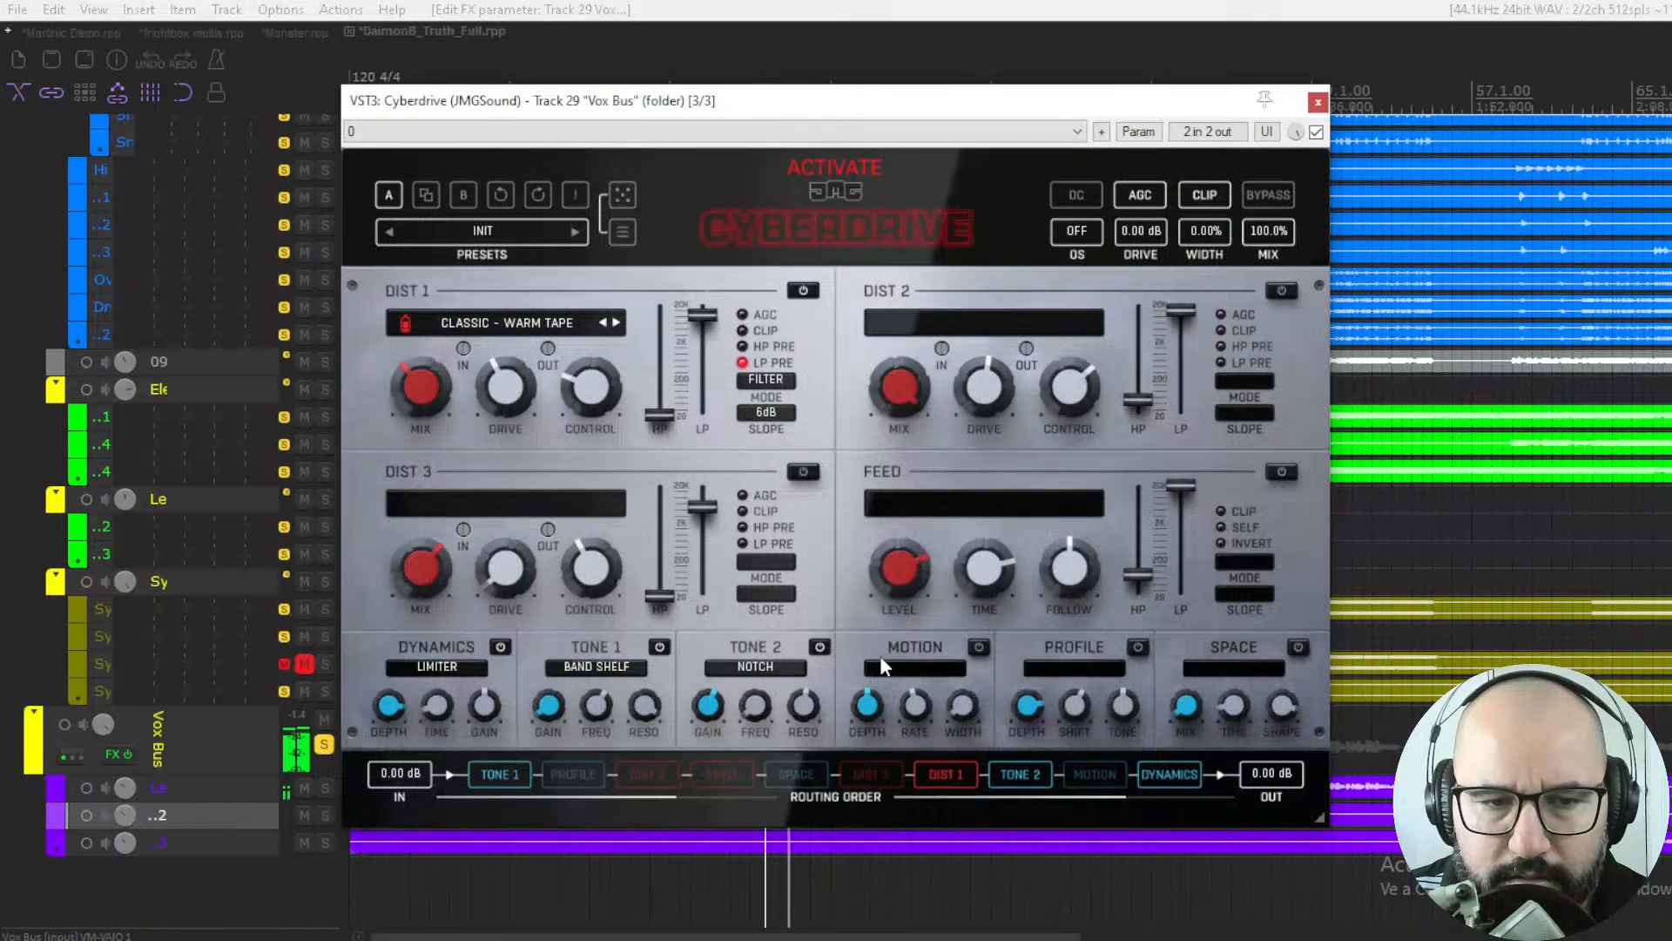
Step: Switch on the Motion module with Classic Flanger and raise the drive and mix of Dist 1
{"action": "left_click", "coordinate": [978, 649]}
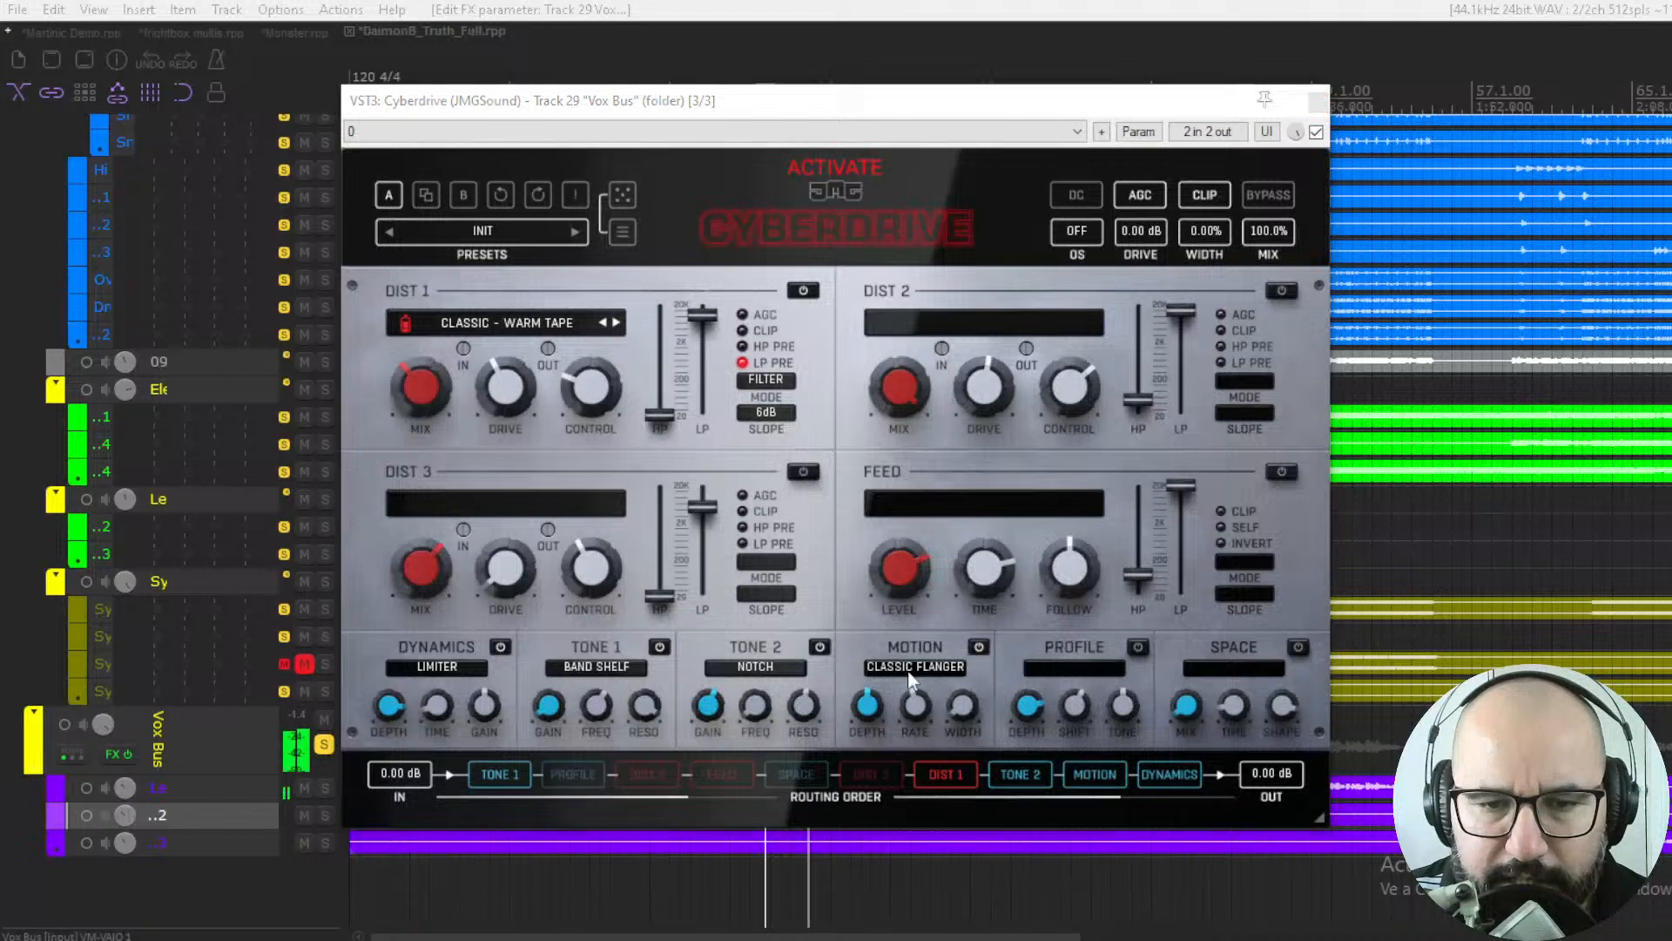
{"action": "left_click", "coordinate": [909, 673]}
{"action": "left_click", "coordinate": [862, 642]}
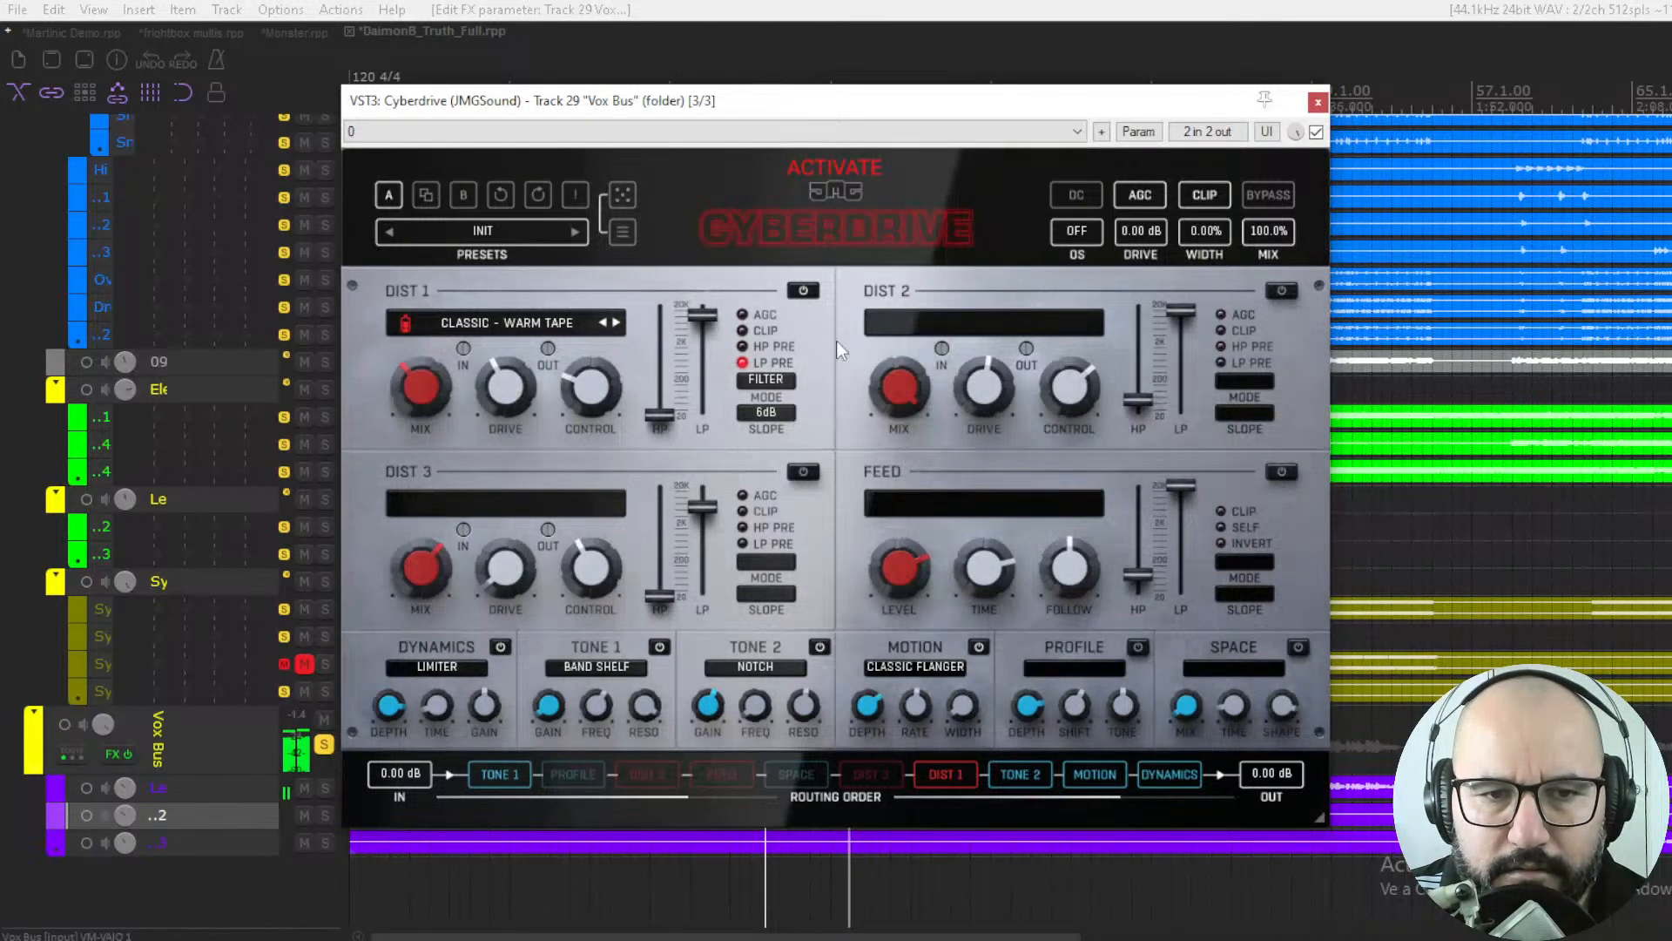
{"action": "left_click_drag", "start_coordinate": [508, 388], "coordinate": [508, 339]}
{"action": "left_click_drag", "start_coordinate": [420, 390], "coordinate": [420, 351]}
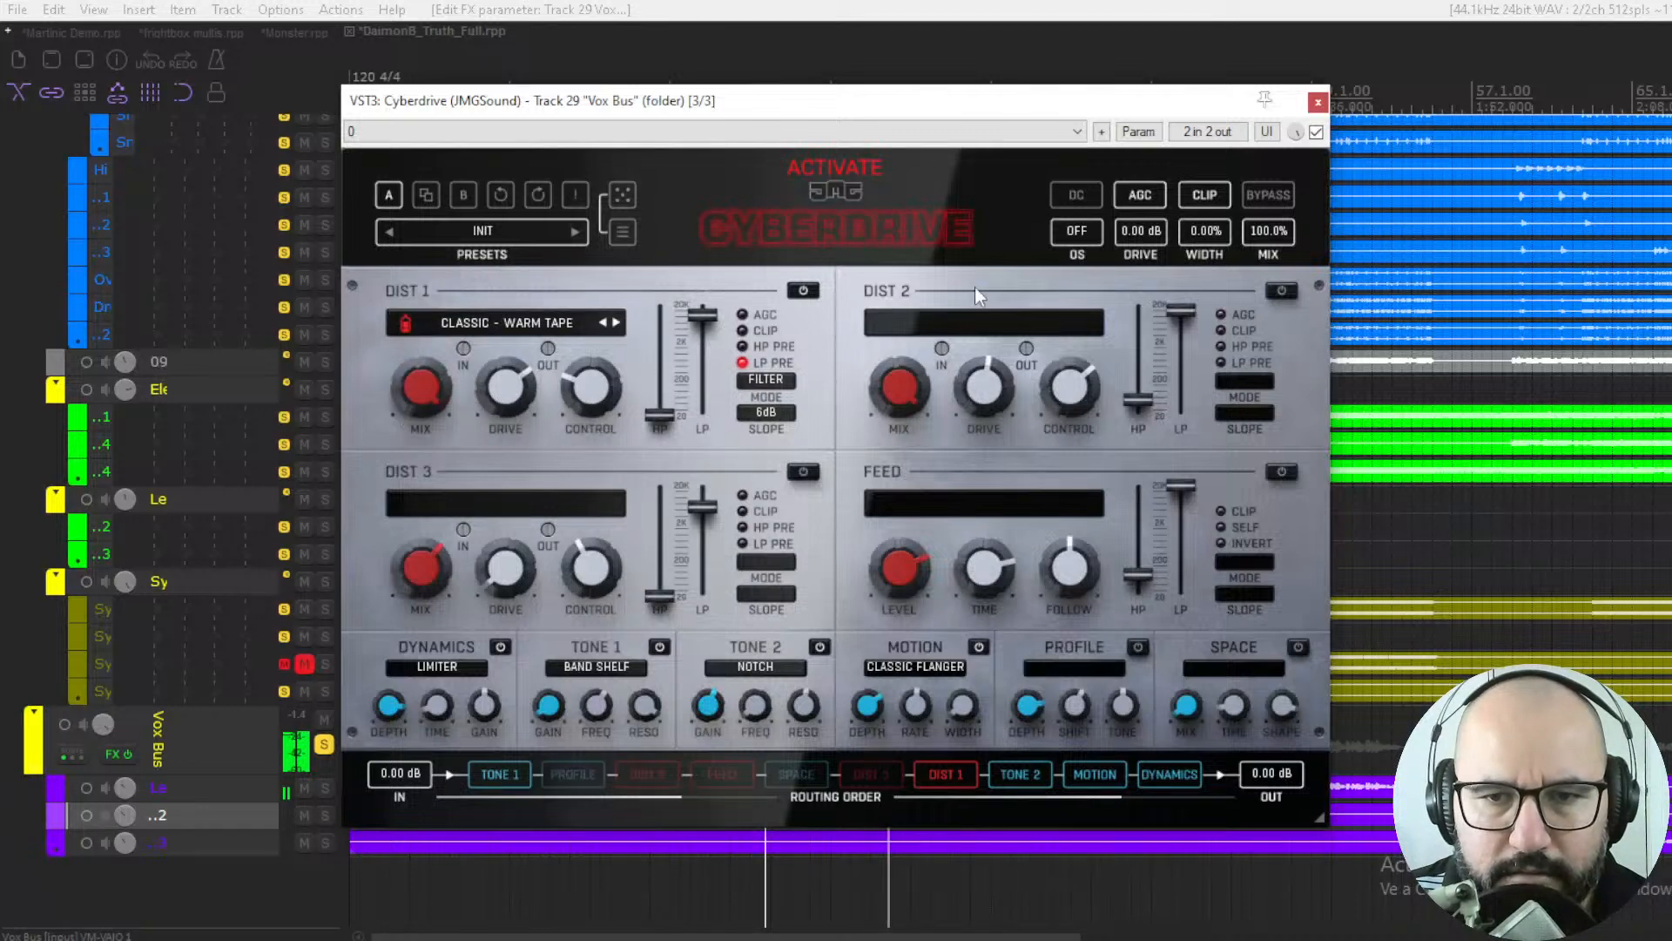
Step: Audition several randomized patches, comparing one of them against the bypassed plugin
{"action": "left_click", "coordinate": [622, 194]}
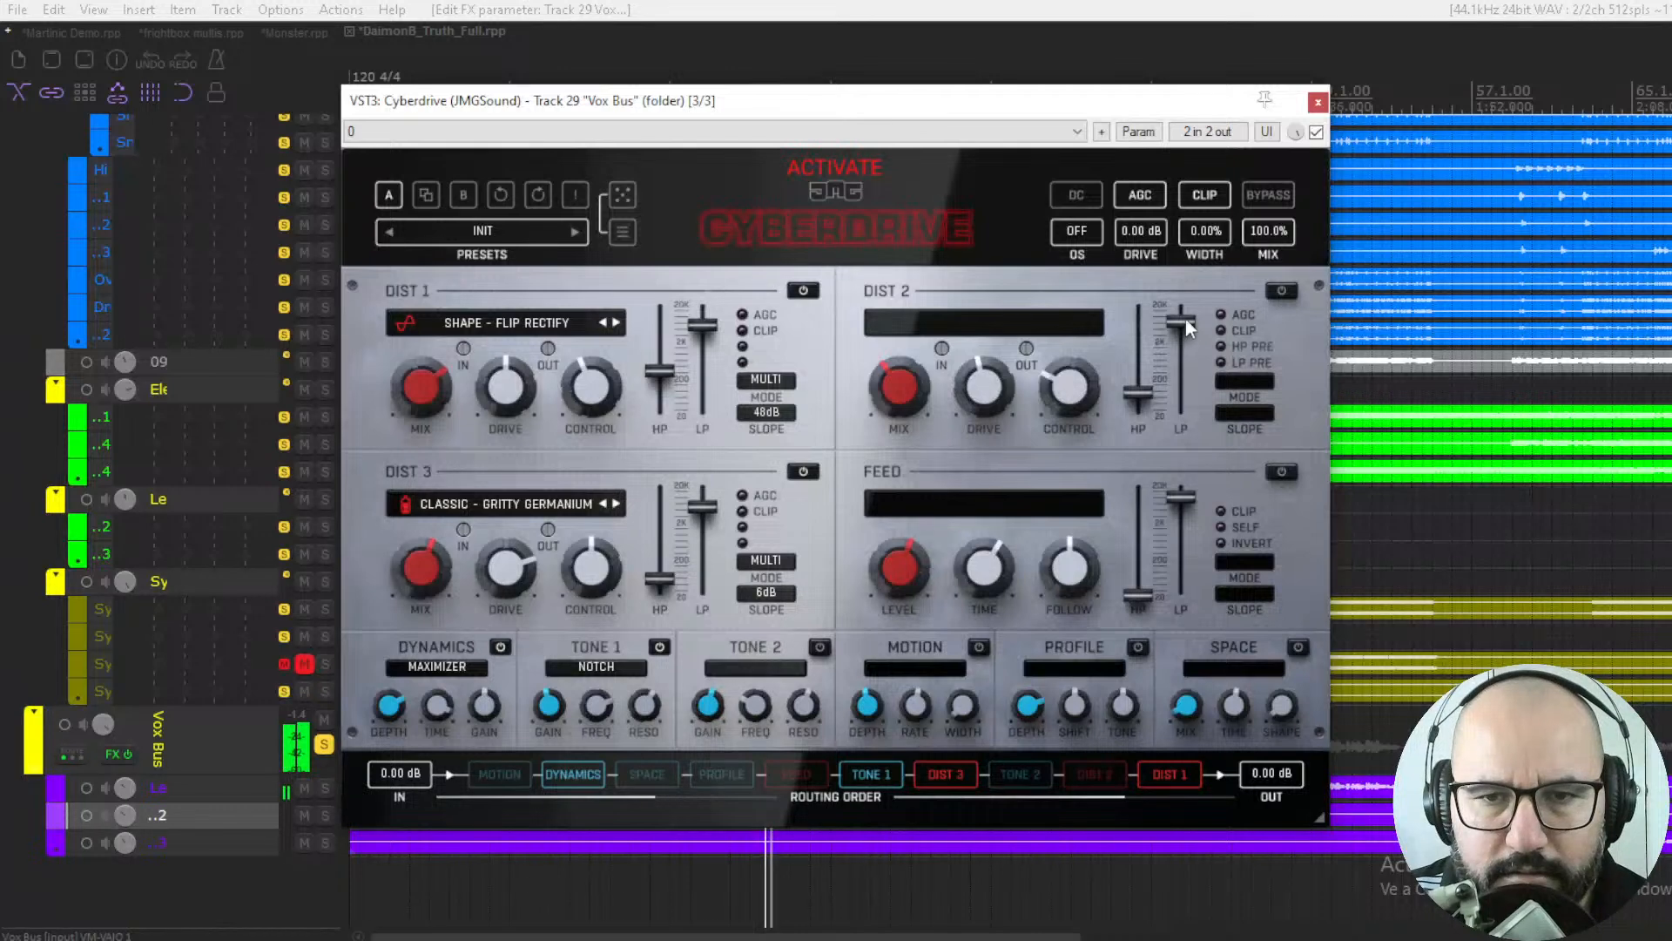
{"action": "left_click", "coordinate": [633, 206]}
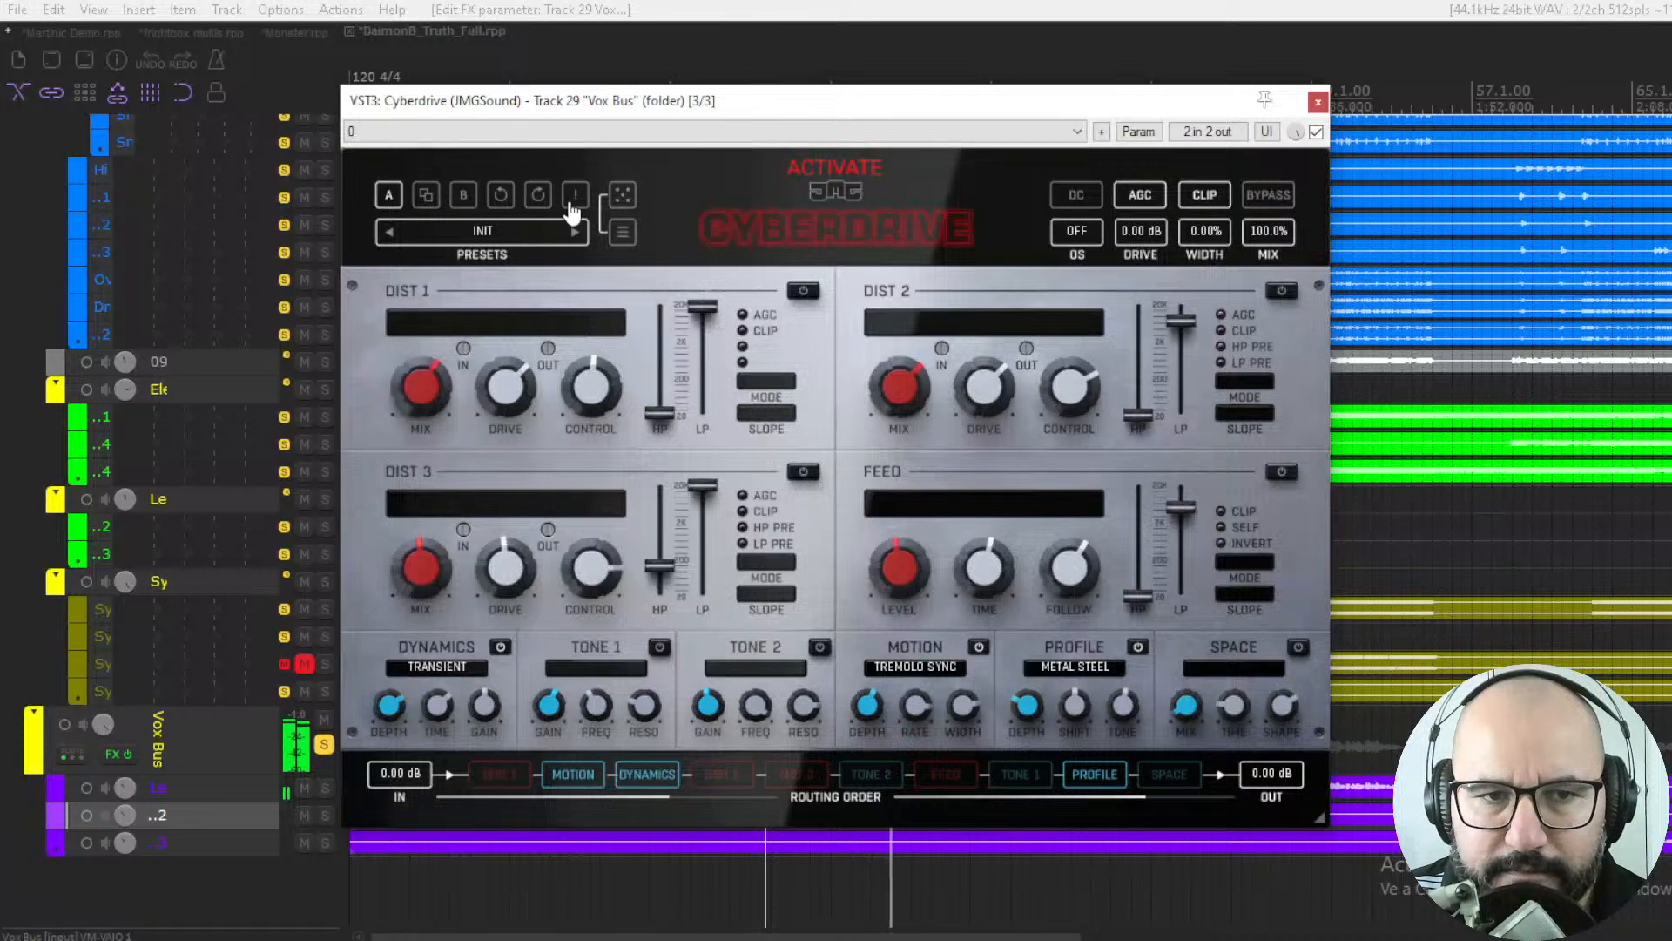
{"action": "left_click", "coordinate": [622, 194]}
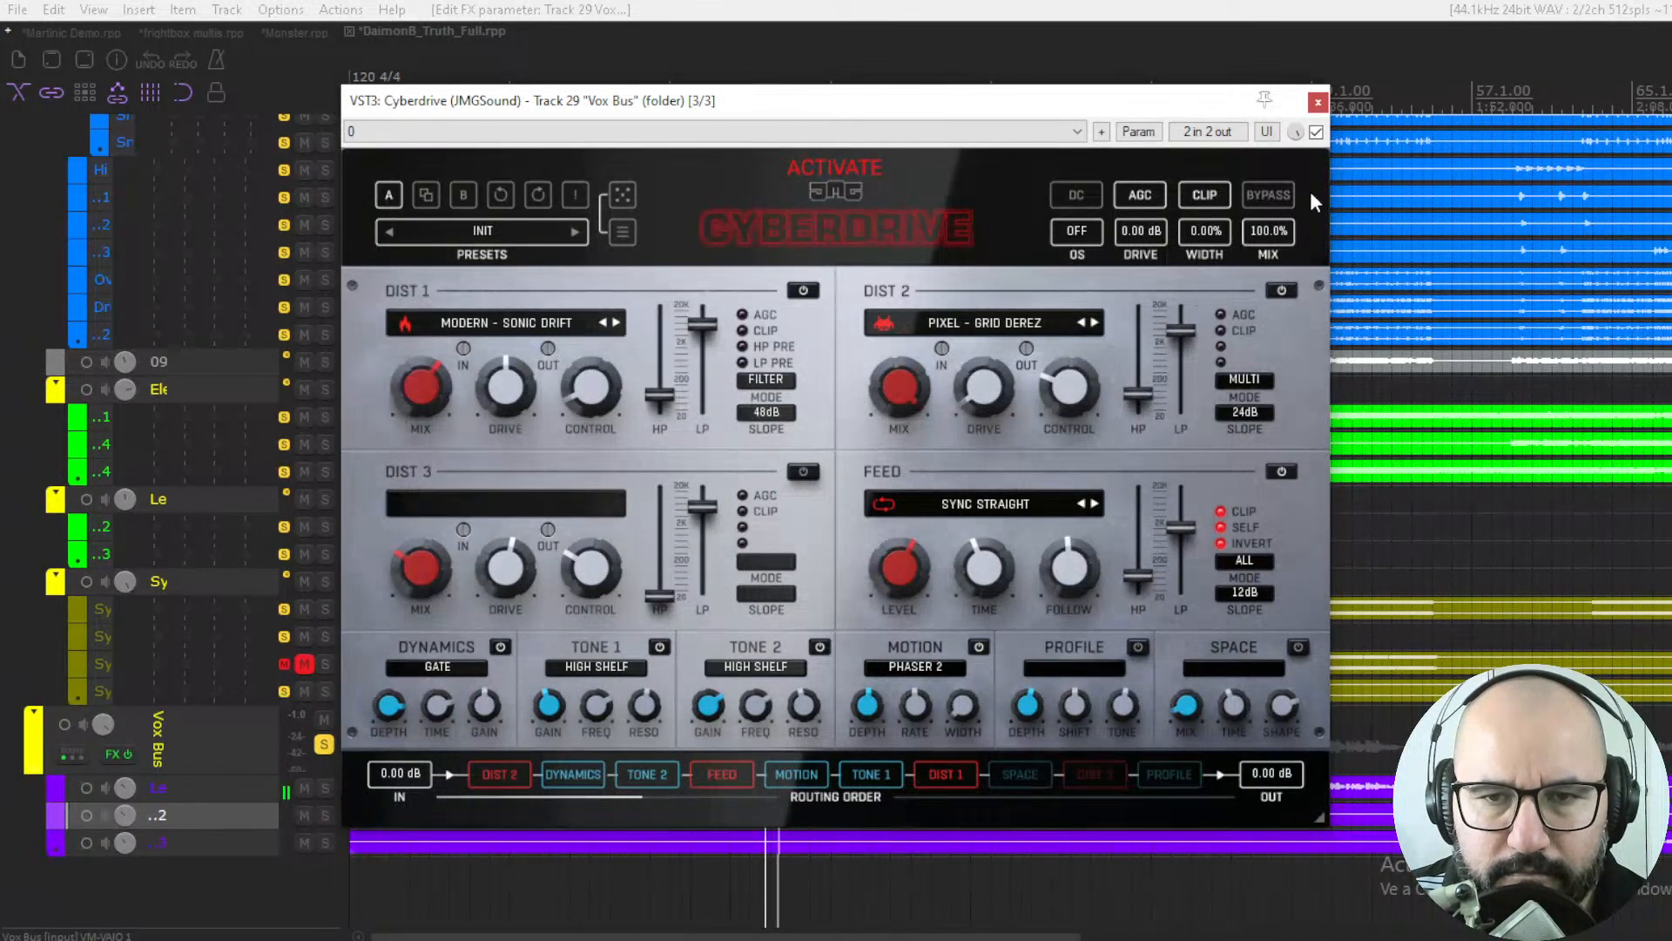
{"action": "left_click", "coordinate": [1315, 134]}
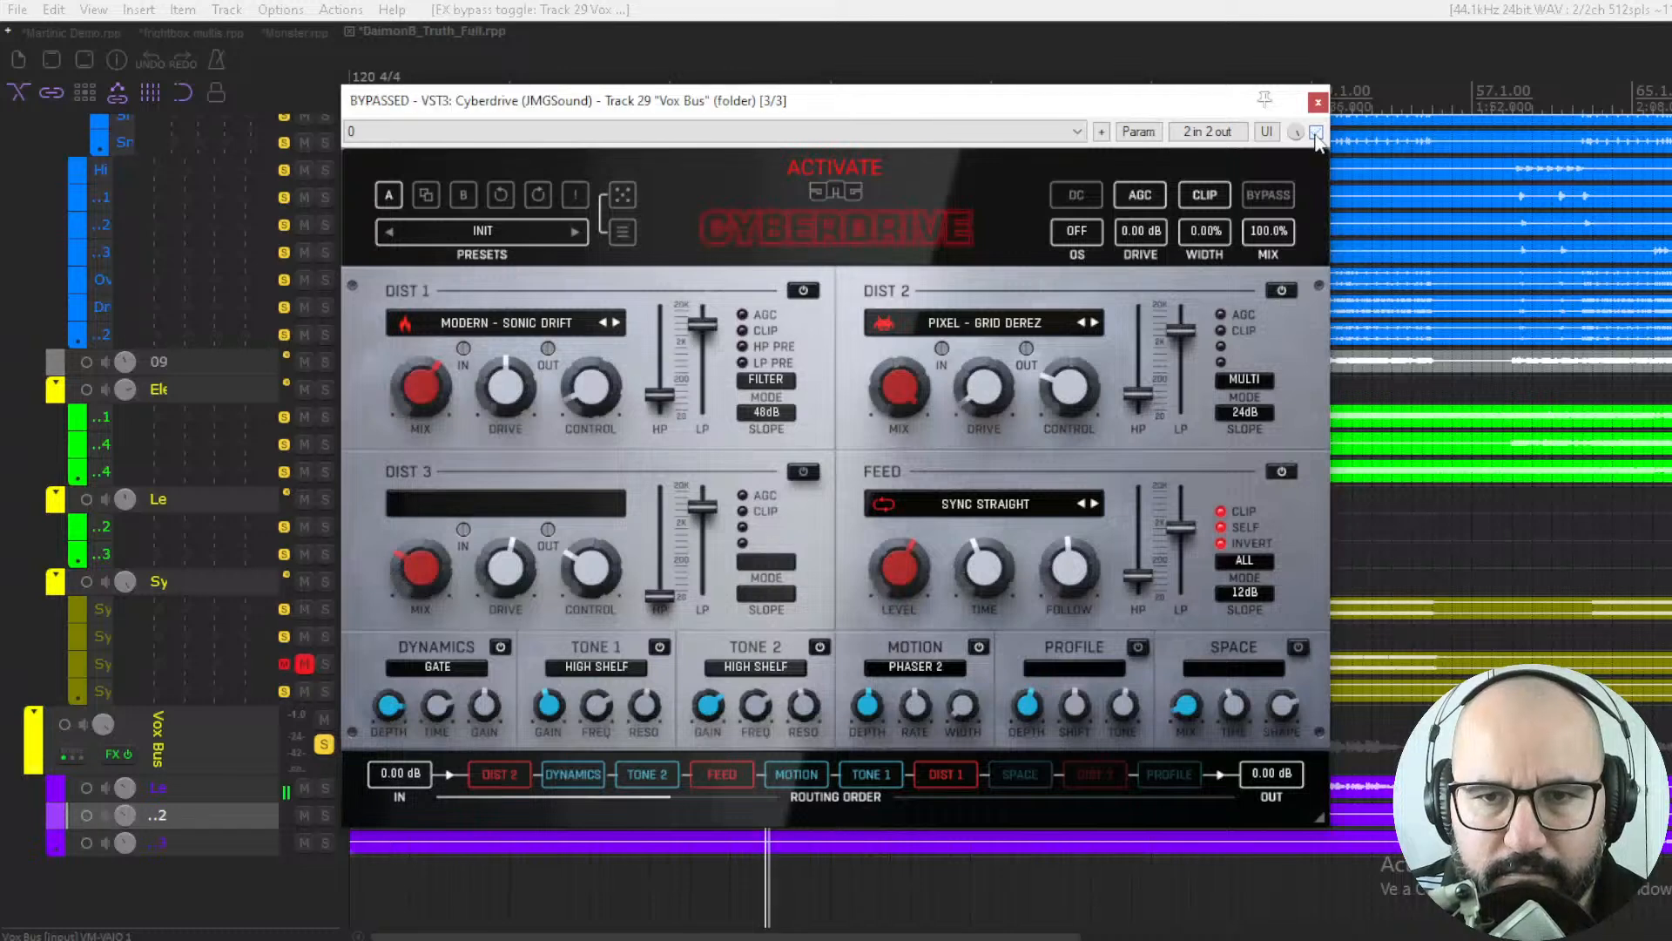
{"action": "left_click", "coordinate": [1315, 131]}
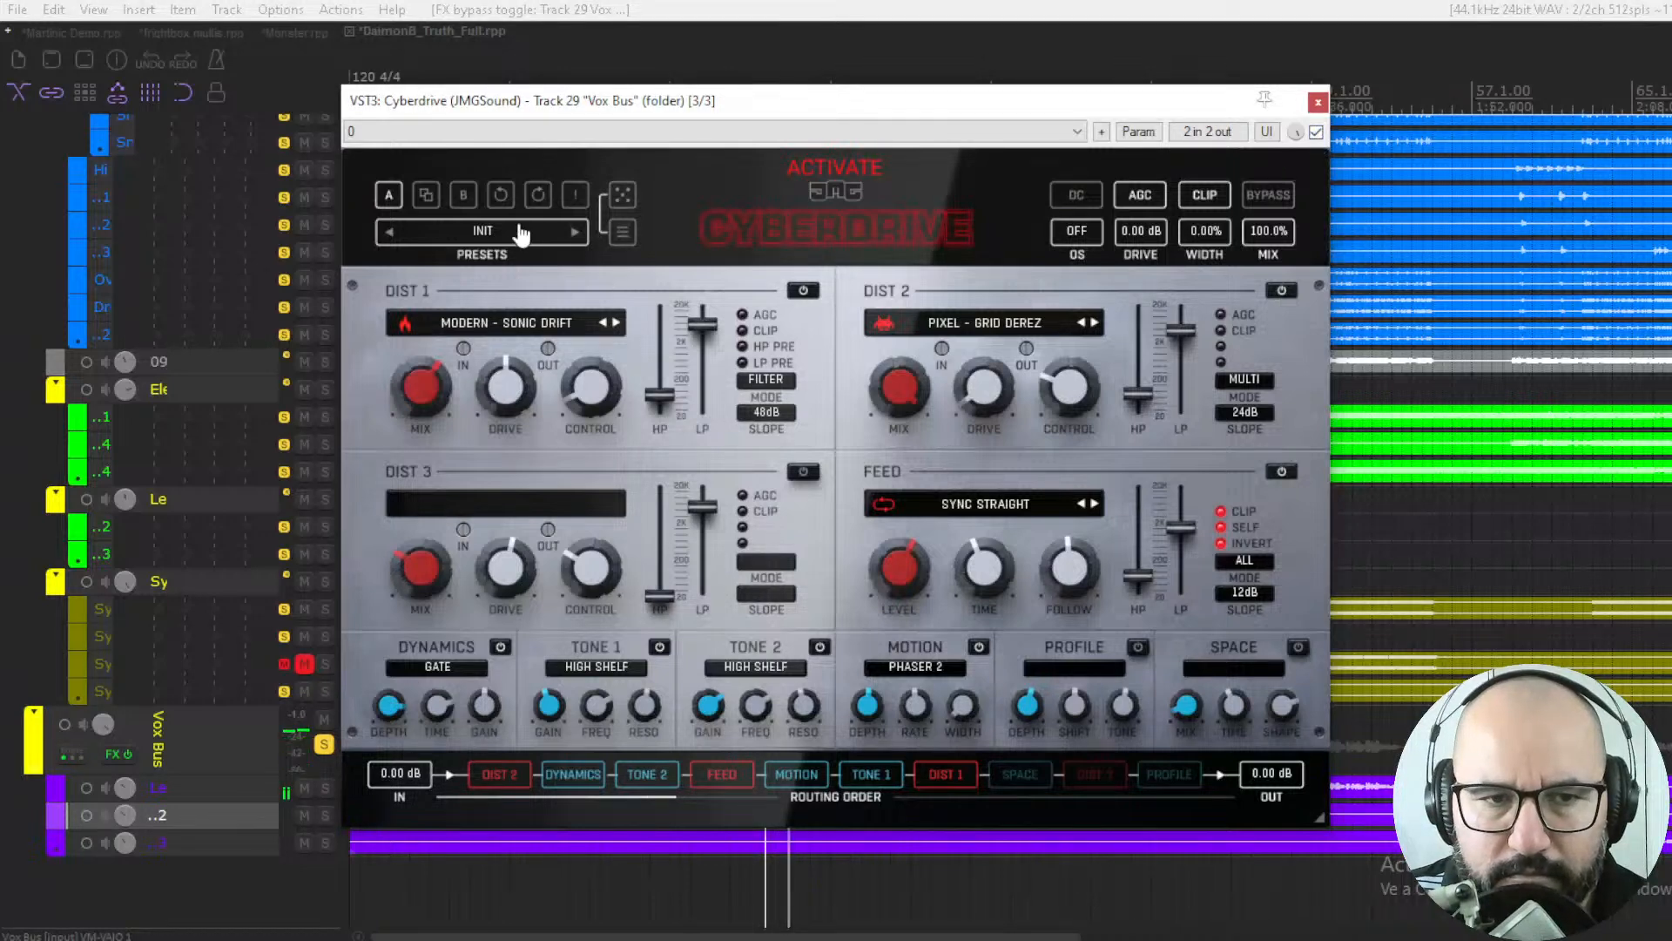
{"action": "left_click", "coordinate": [622, 195]}
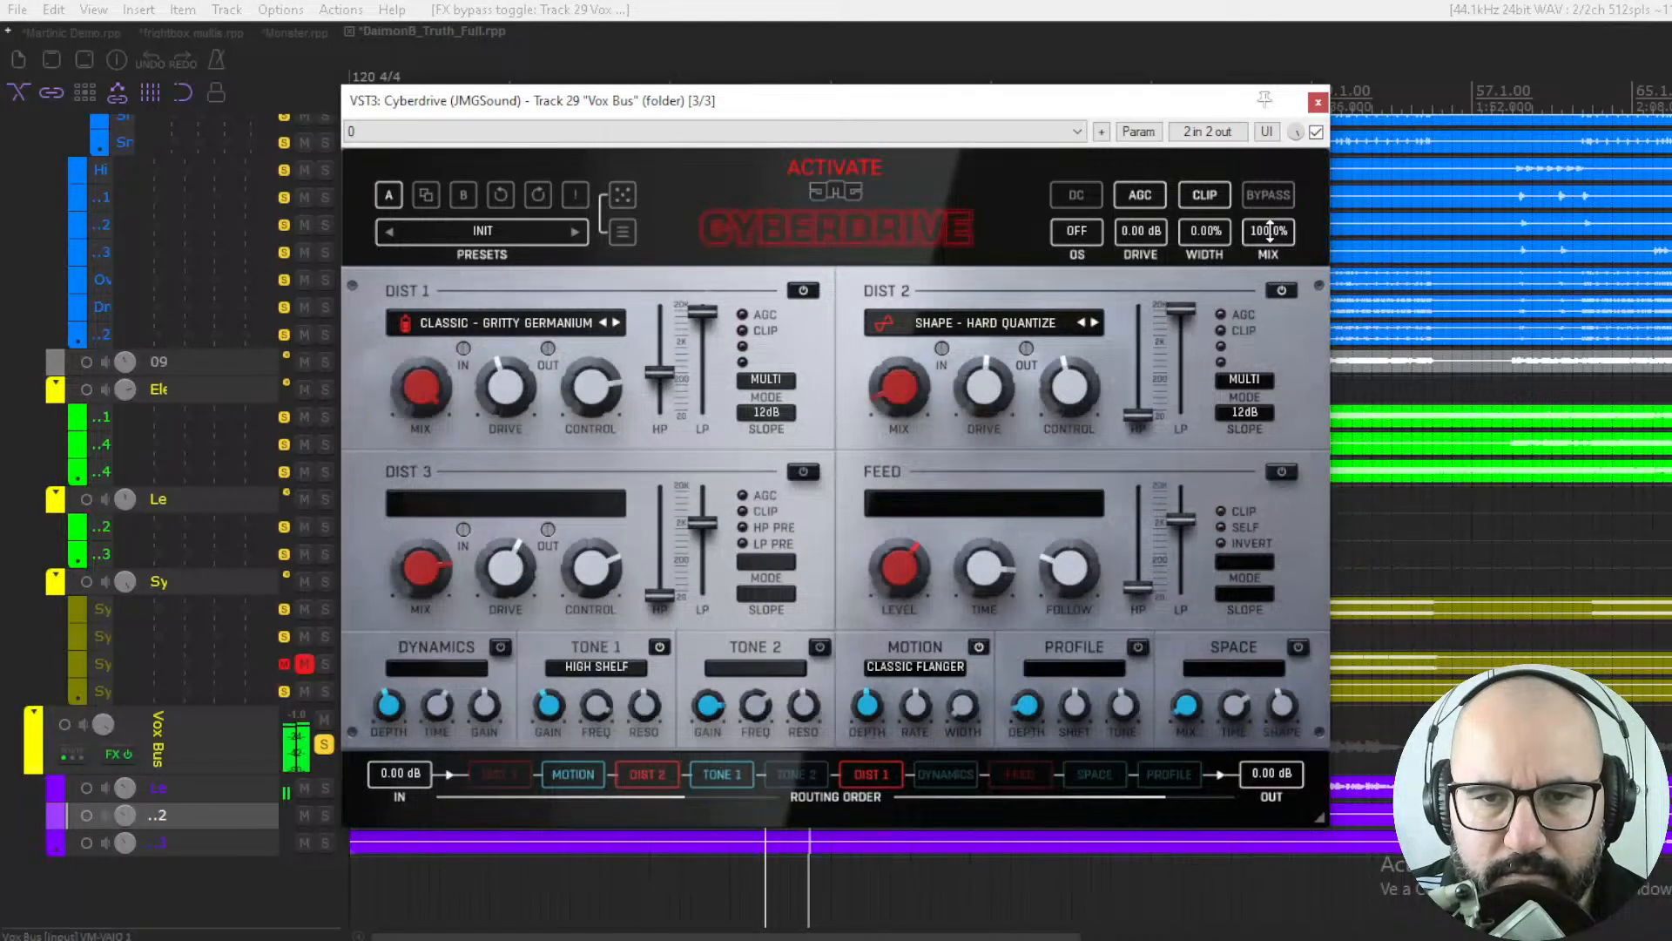
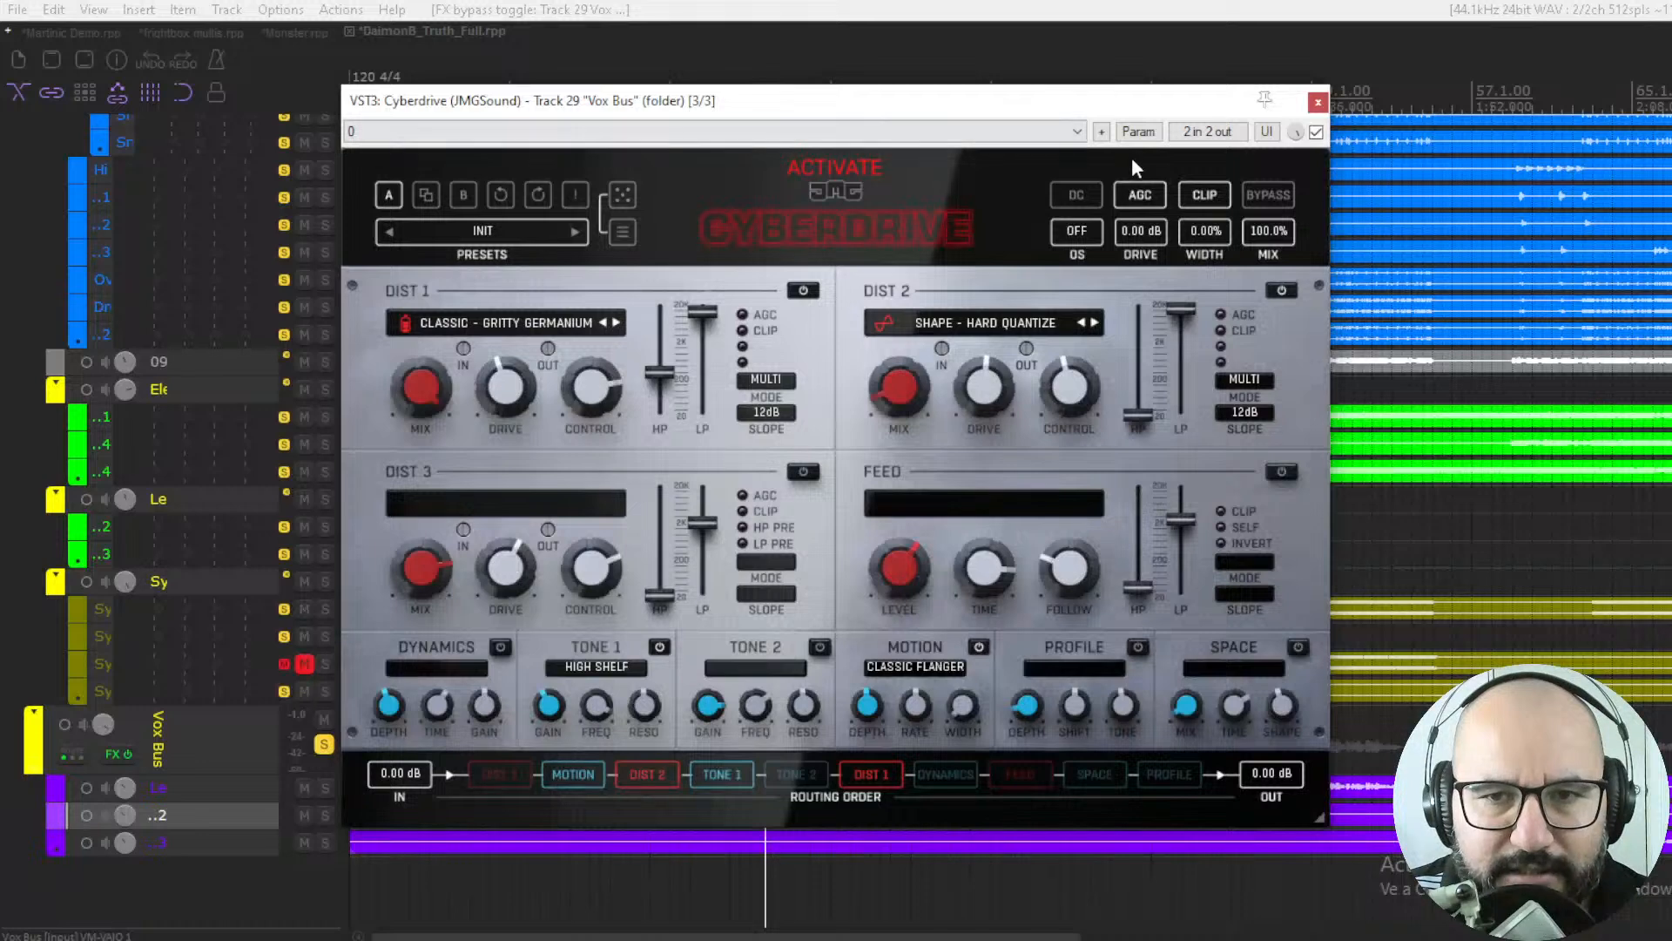
Step: Switch on the inactive Feed, Dist 3, Dynamics, Tone 2, Profile and Space modules
{"action": "left_click", "coordinate": [1281, 471]}
{"action": "left_click", "coordinate": [803, 471]}
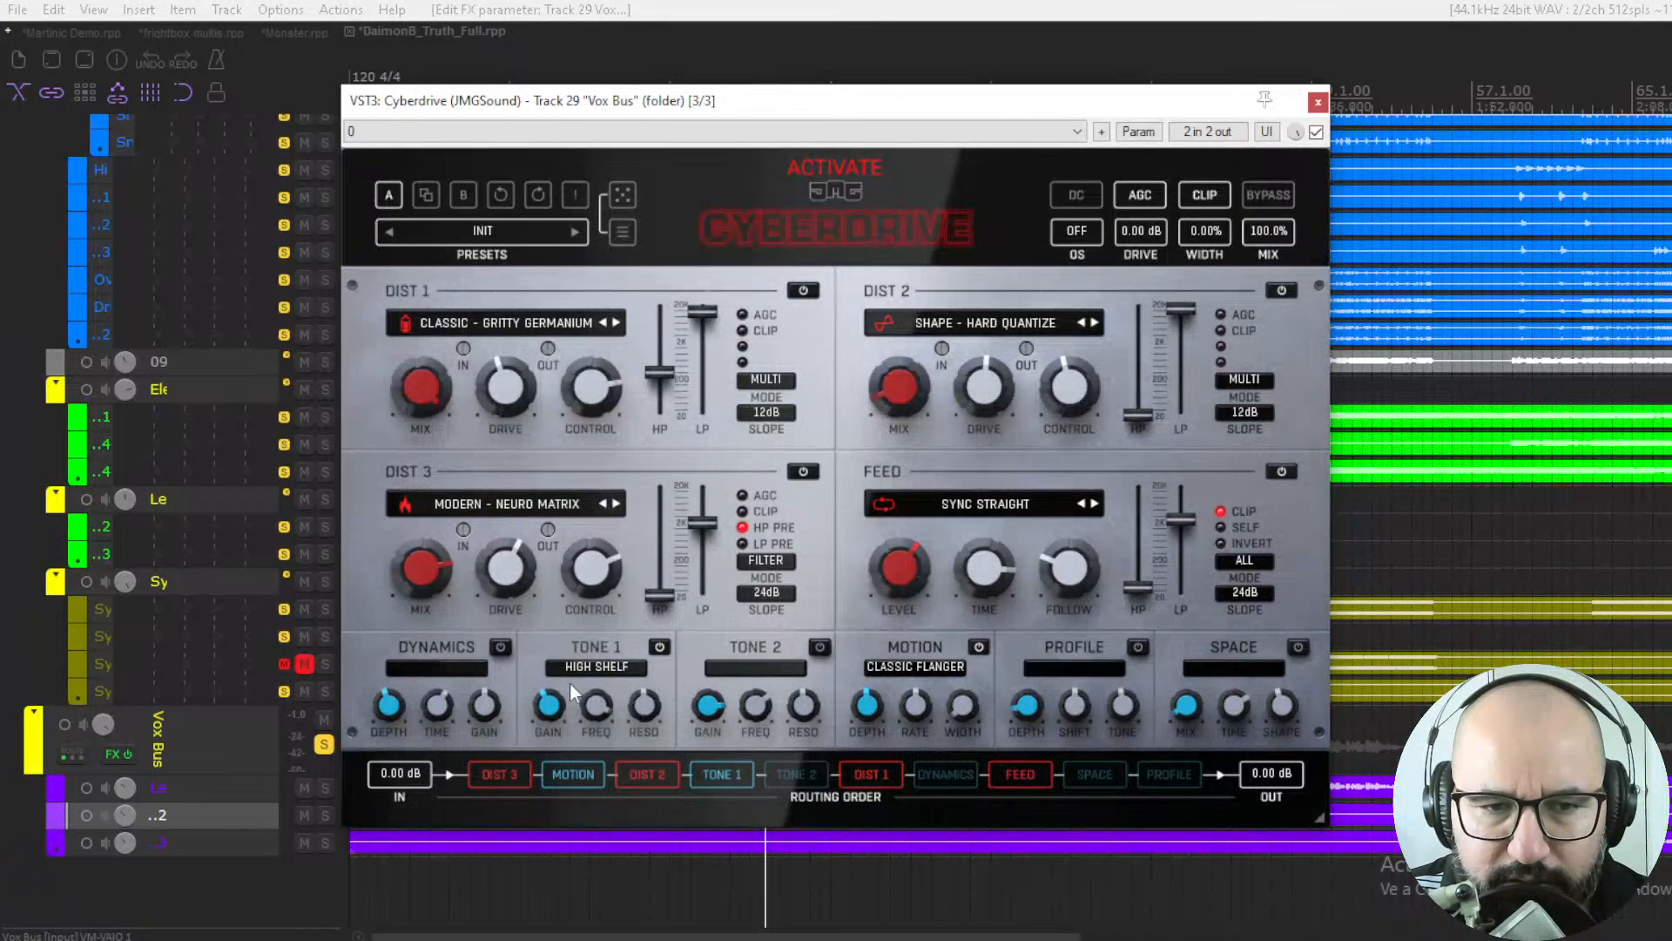
{"action": "left_click", "coordinate": [500, 646]}
{"action": "left_click", "coordinate": [820, 646]}
{"action": "left_click", "coordinate": [1137, 646]}
{"action": "left_click", "coordinate": [1298, 646]}
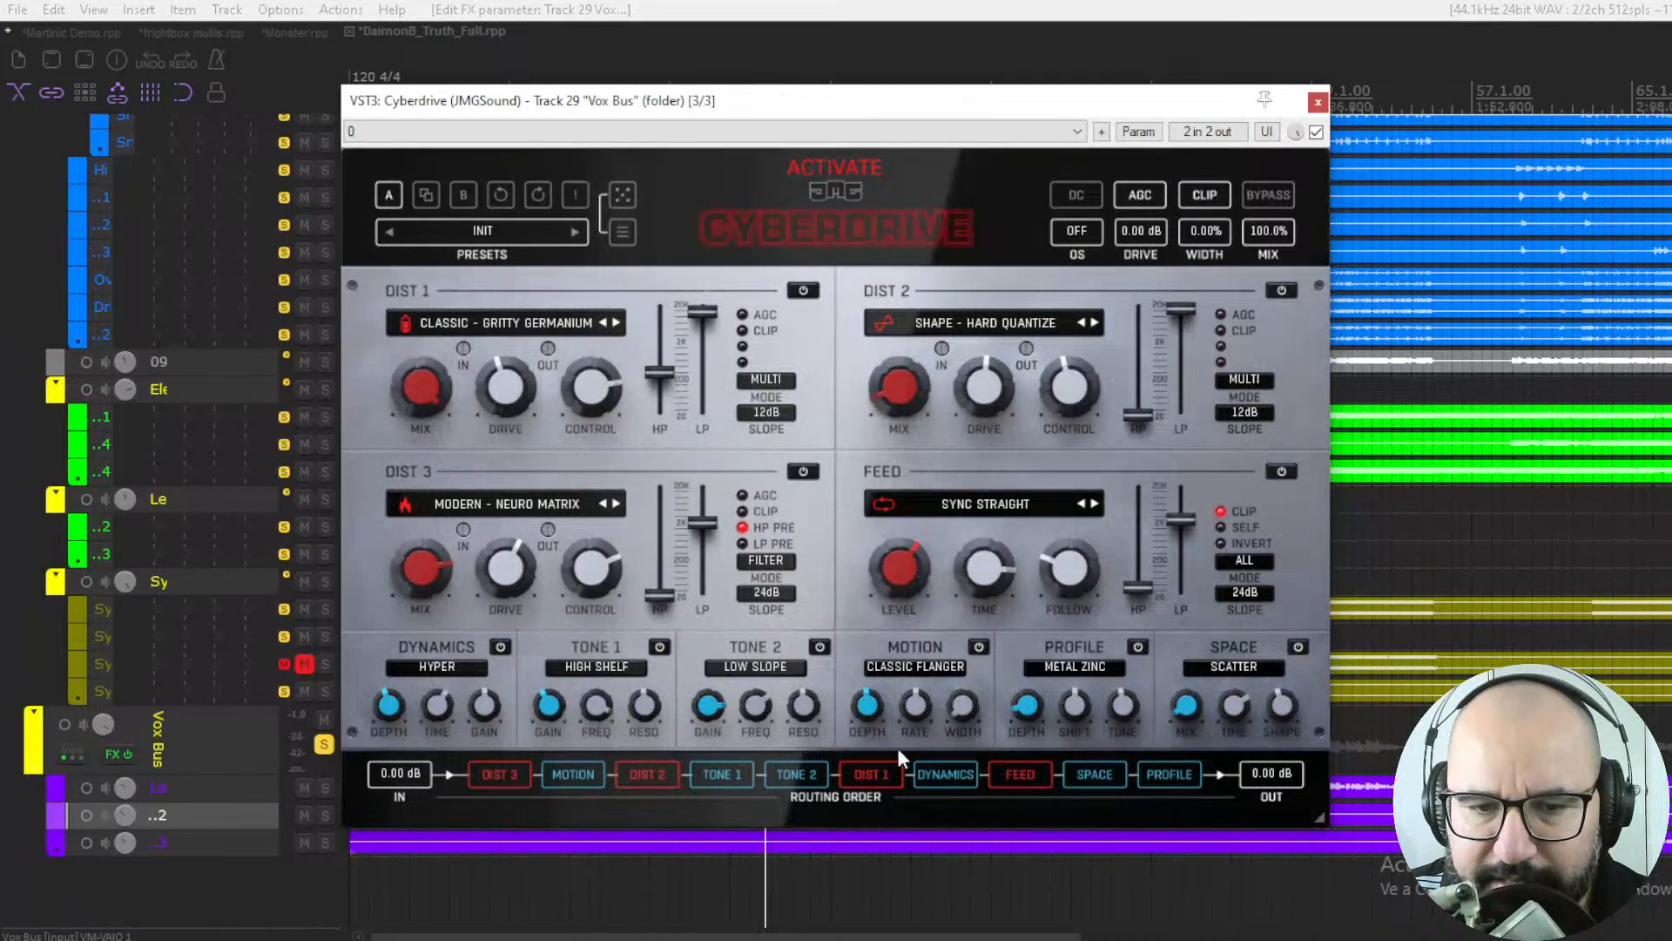
Step: Open the Performance Meter beside the Cyberdrive window and bring the Vox Bus track's CPU load into view
{"action": "left_click", "coordinate": [93, 10]}
{"action": "left_click", "coordinate": [252, 581]}
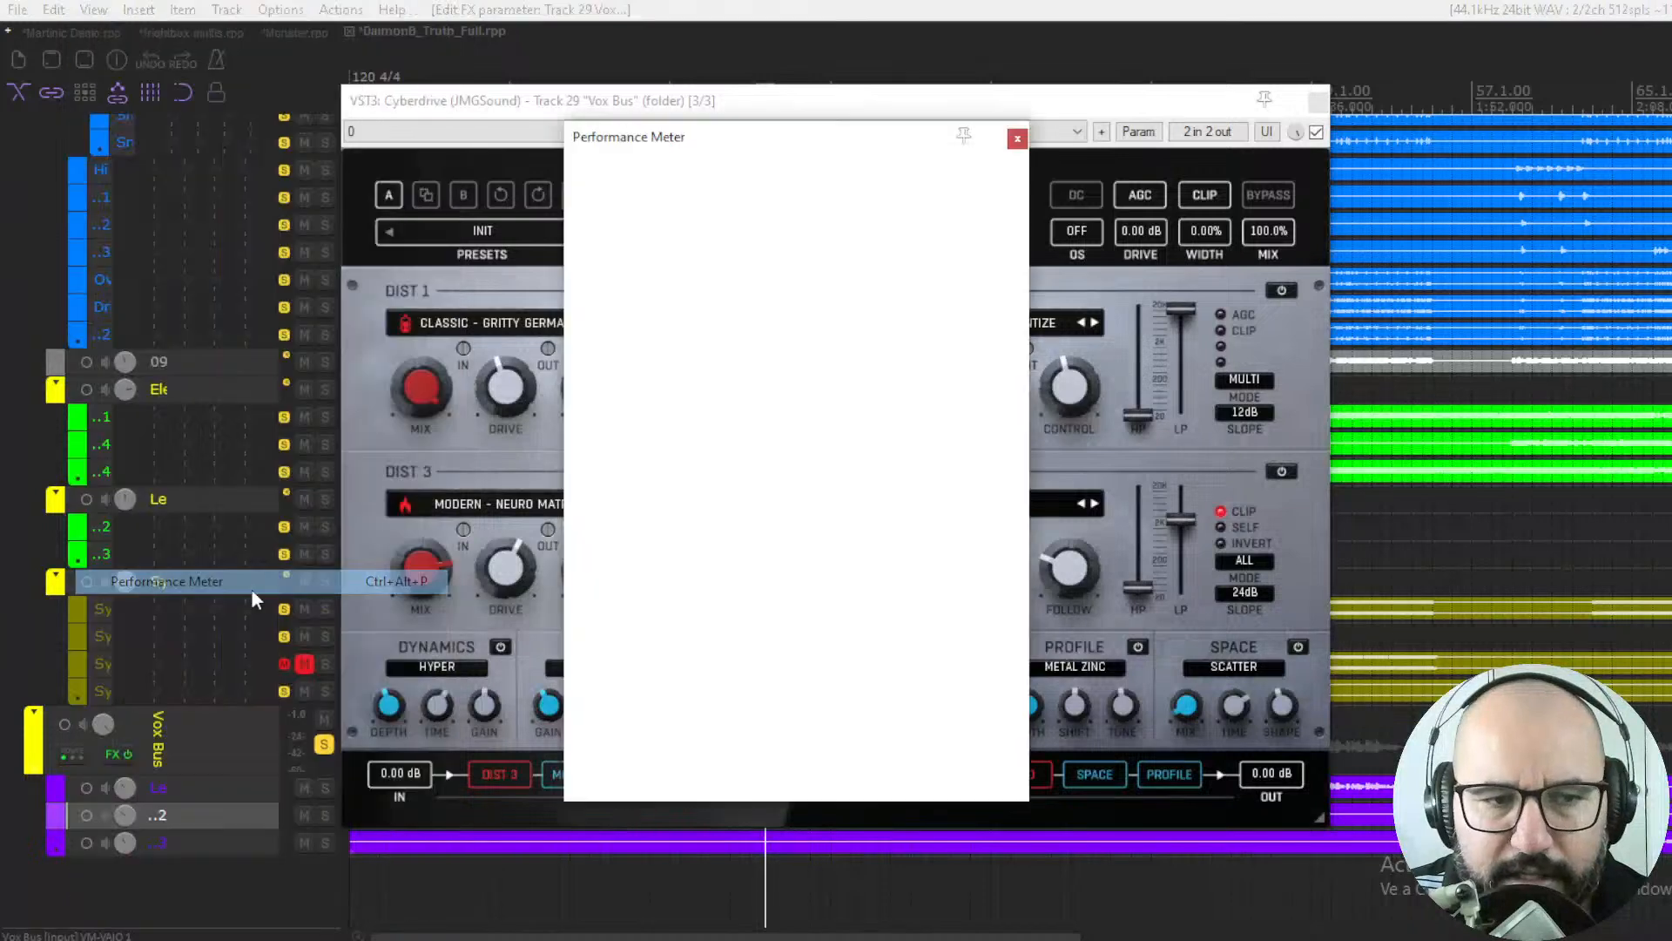
{"action": "left_click_drag", "start_coordinate": [849, 143], "coordinate": [1198, 135]}
{"action": "scroll", "coordinate": [1324, 558], "scroll_direction": "down", "scroll_amount": 4}
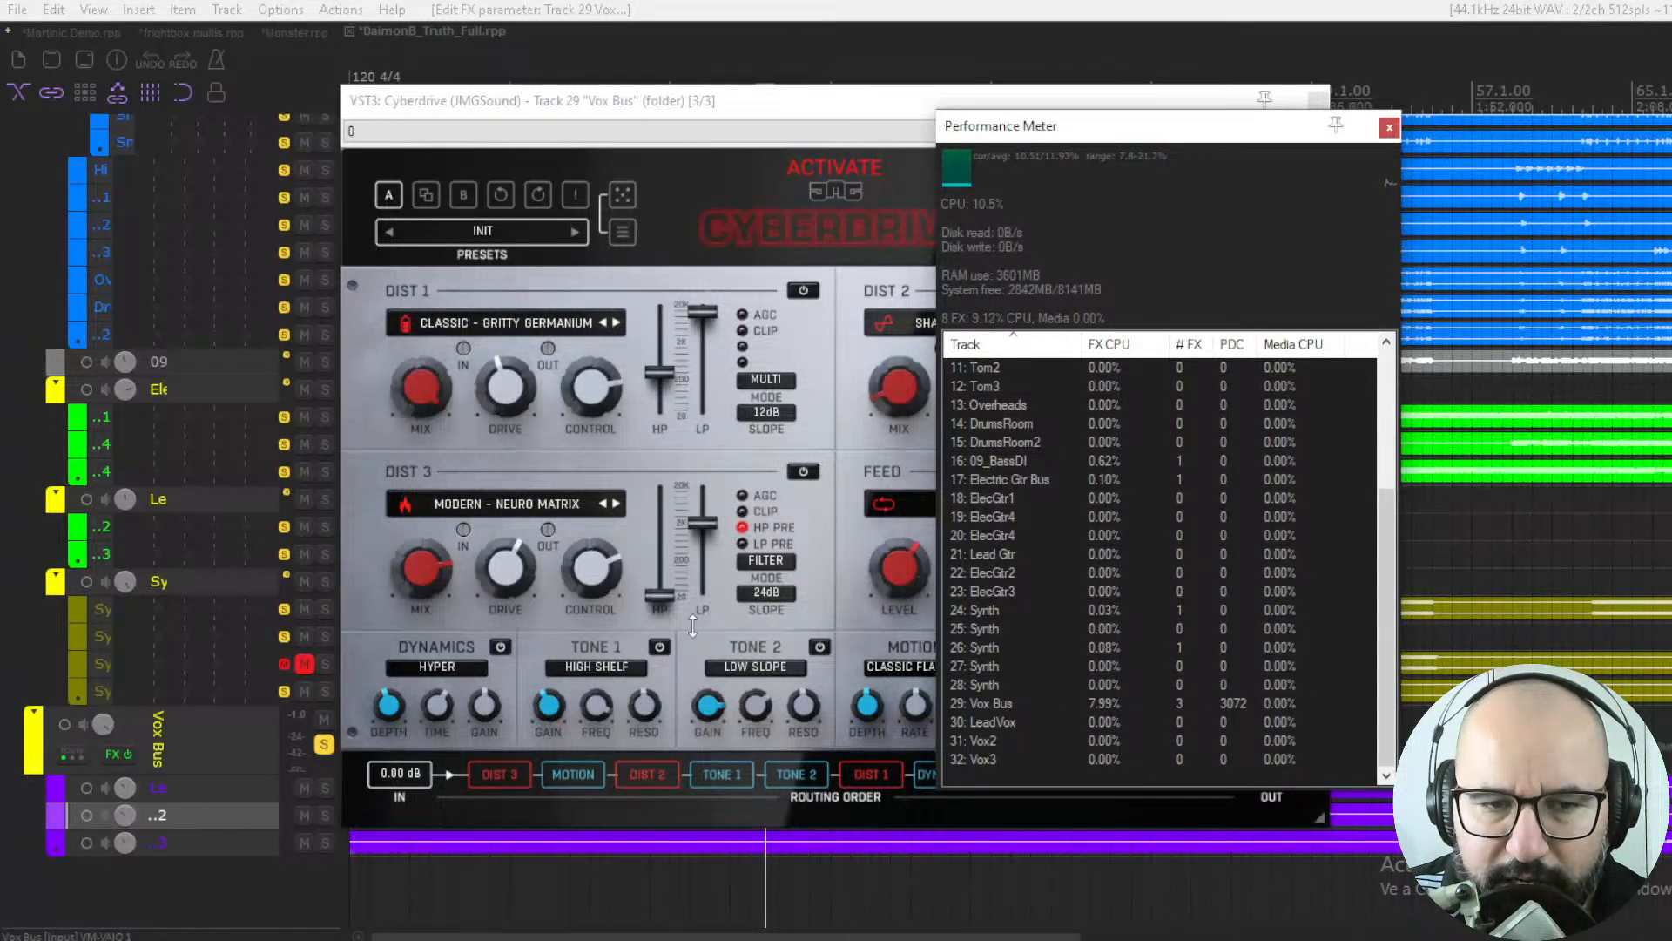
{"action": "left_click_drag", "start_coordinate": [1131, 135], "coordinate": [1270, 115]}
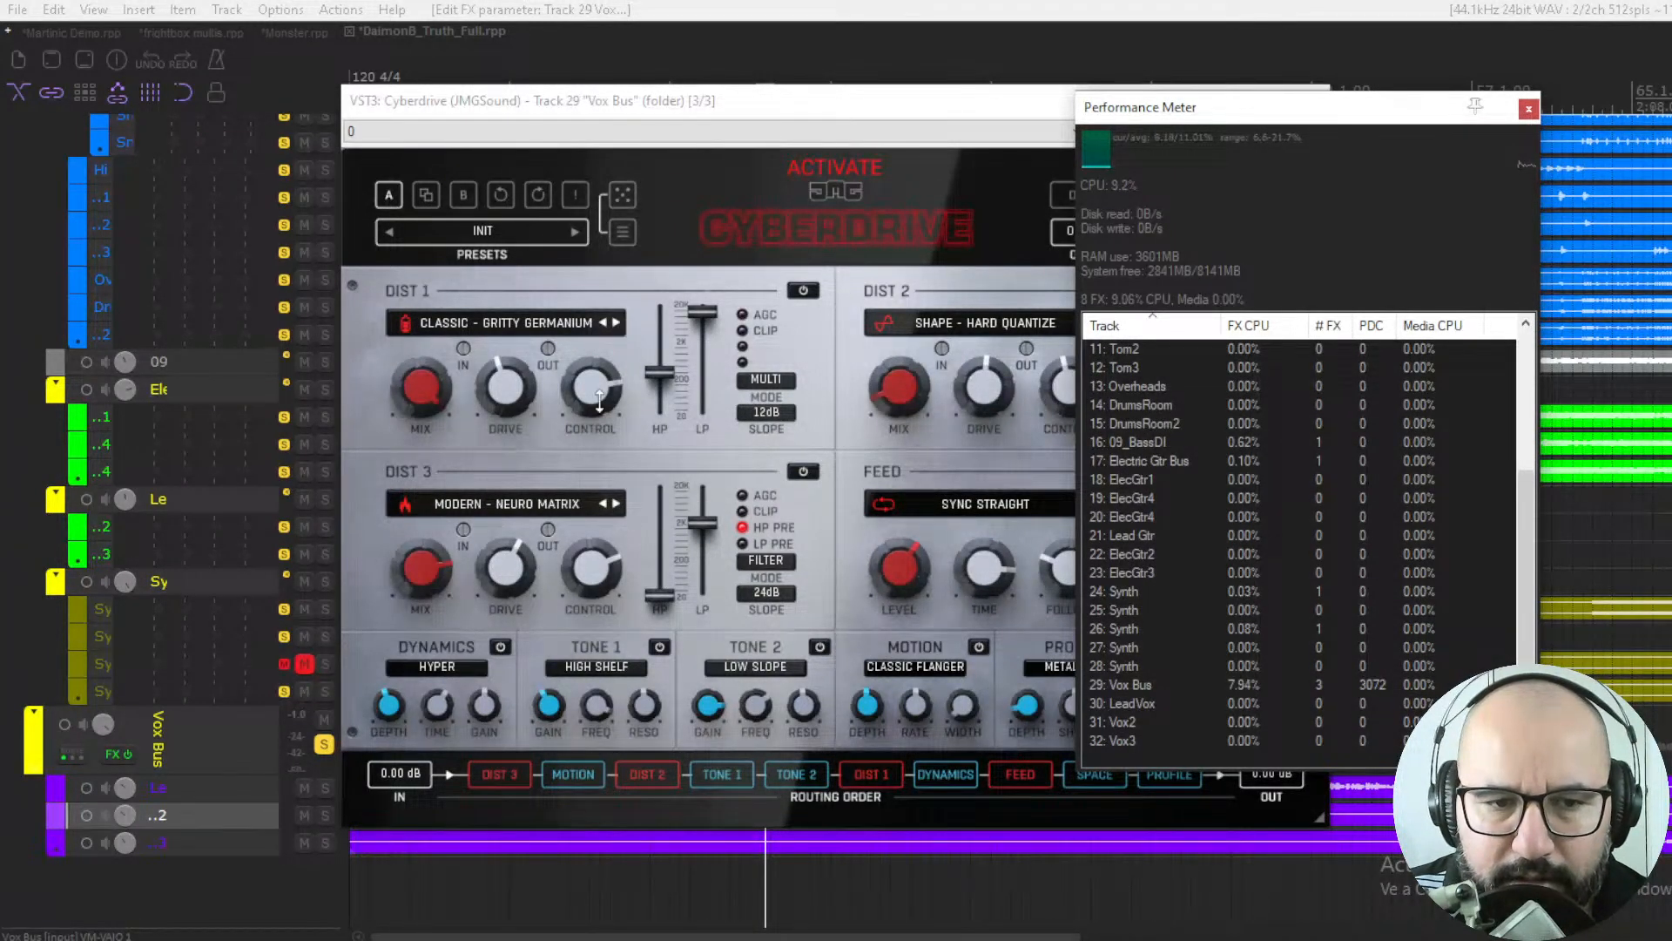
{"action": "left_click_drag", "start_coordinate": [632, 107], "coordinate": [427, 88]}
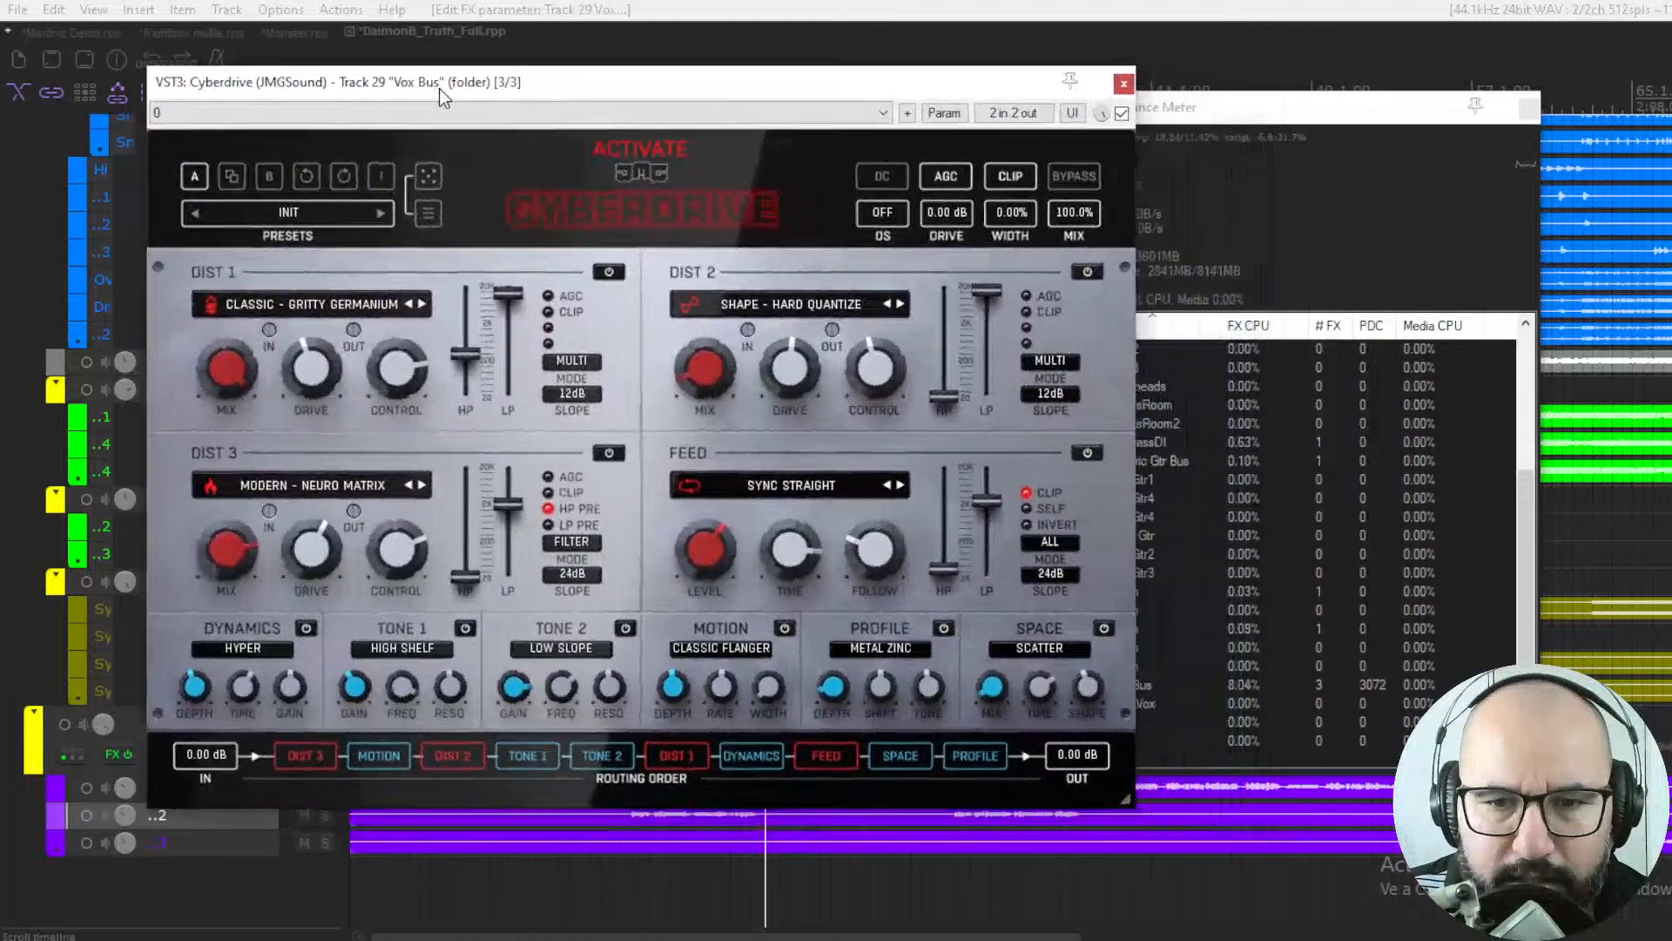
{"action": "left_click_drag", "start_coordinate": [1195, 106], "coordinate": [1155, 76]}
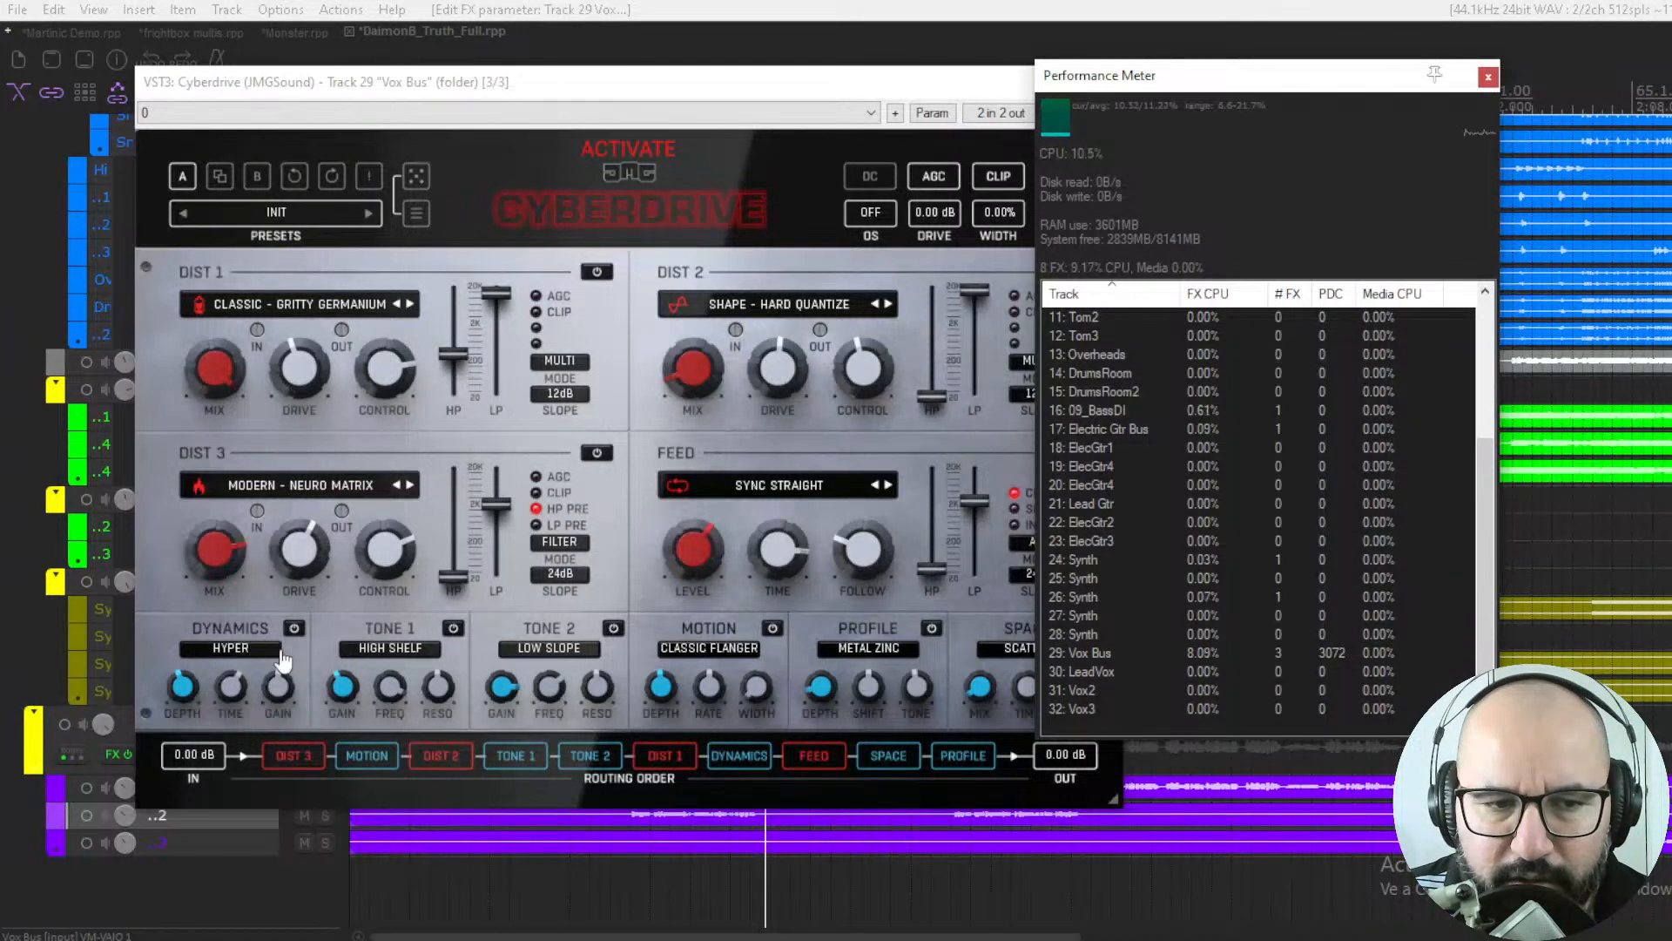
Step: Switch off Dynamics, Tone 1, Tone 2, Motion, Profile and Space, and check the Vox Bus CPU load
{"action": "left_click", "coordinate": [295, 628]}
{"action": "left_click", "coordinate": [453, 628]}
{"action": "left_click", "coordinate": [613, 628]}
{"action": "left_click", "coordinate": [772, 628]}
{"action": "left_click", "coordinate": [932, 628]}
{"action": "left_click", "coordinate": [1091, 628]}
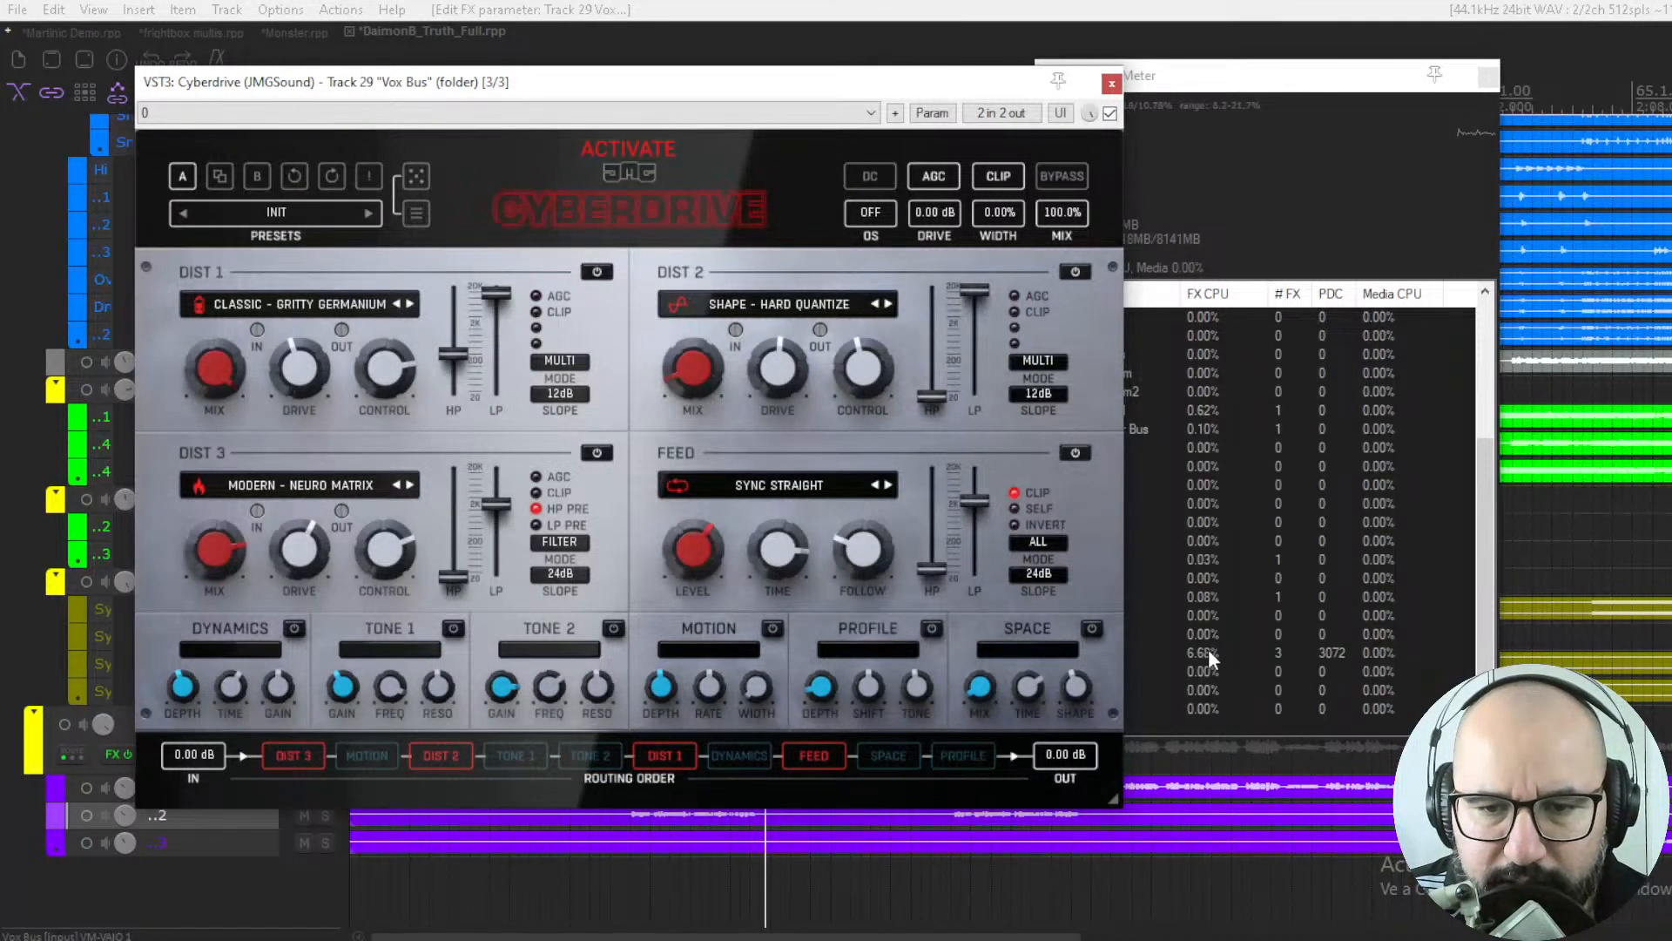
{"action": "left_click", "coordinate": [1162, 161]}
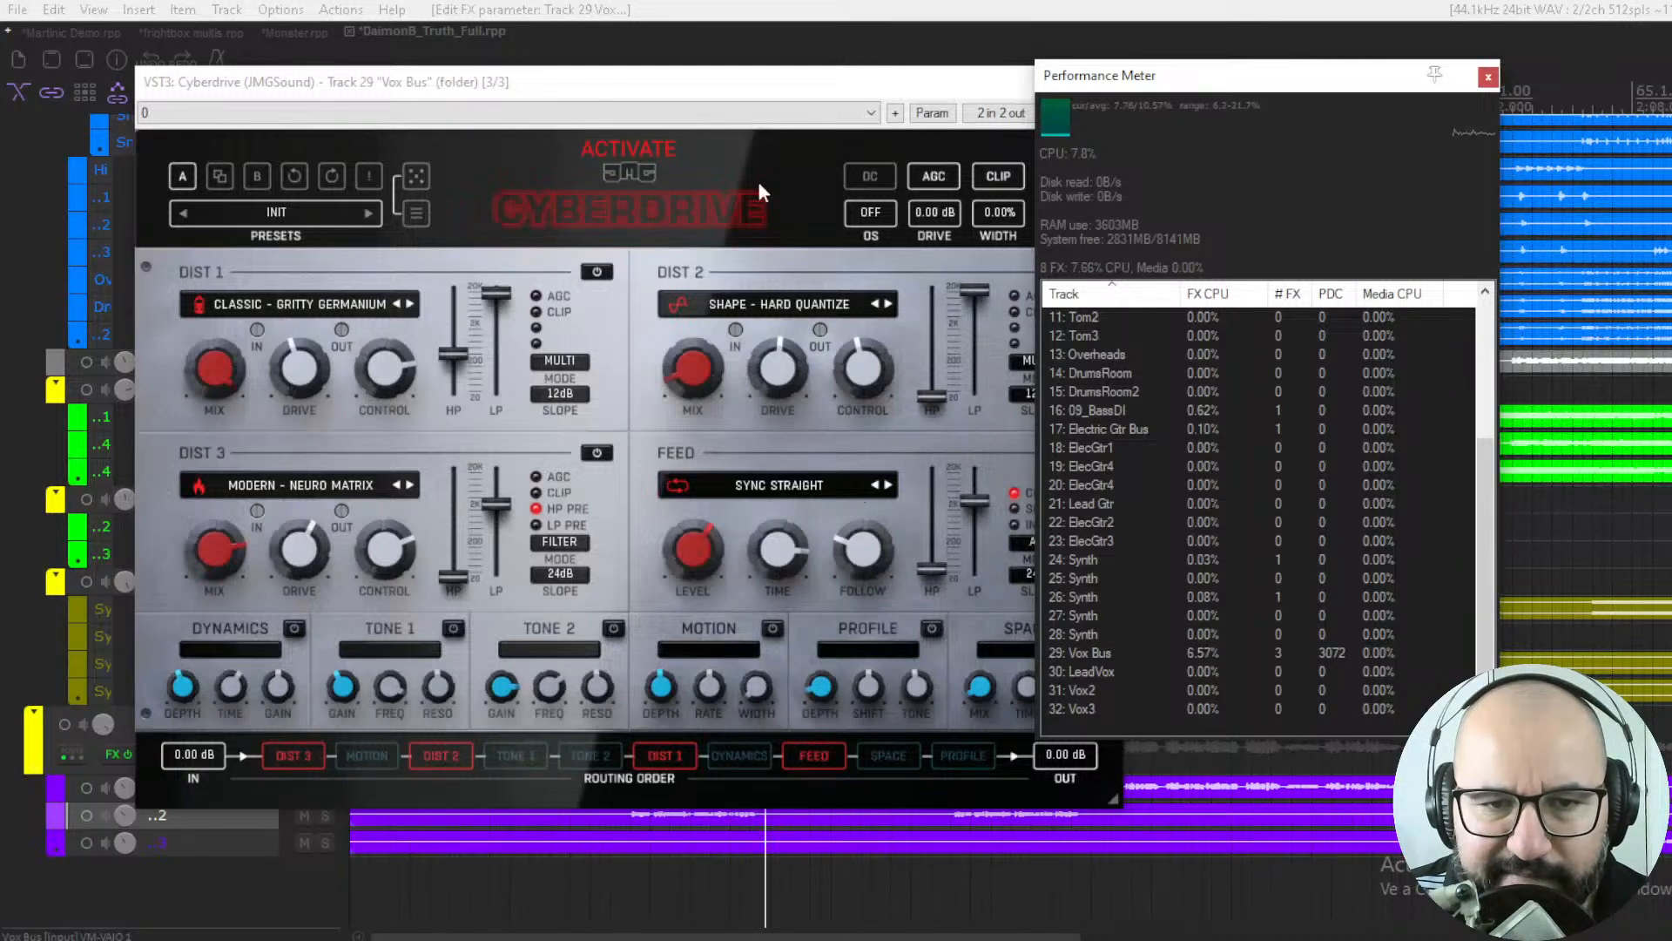
Step: Switch off Feed, Dist 3 and Dist 2 one at a time to compare CPU load, and bypass Cyberdrive
{"action": "left_click_drag", "start_coordinate": [704, 95], "coordinate": [657, 96]}
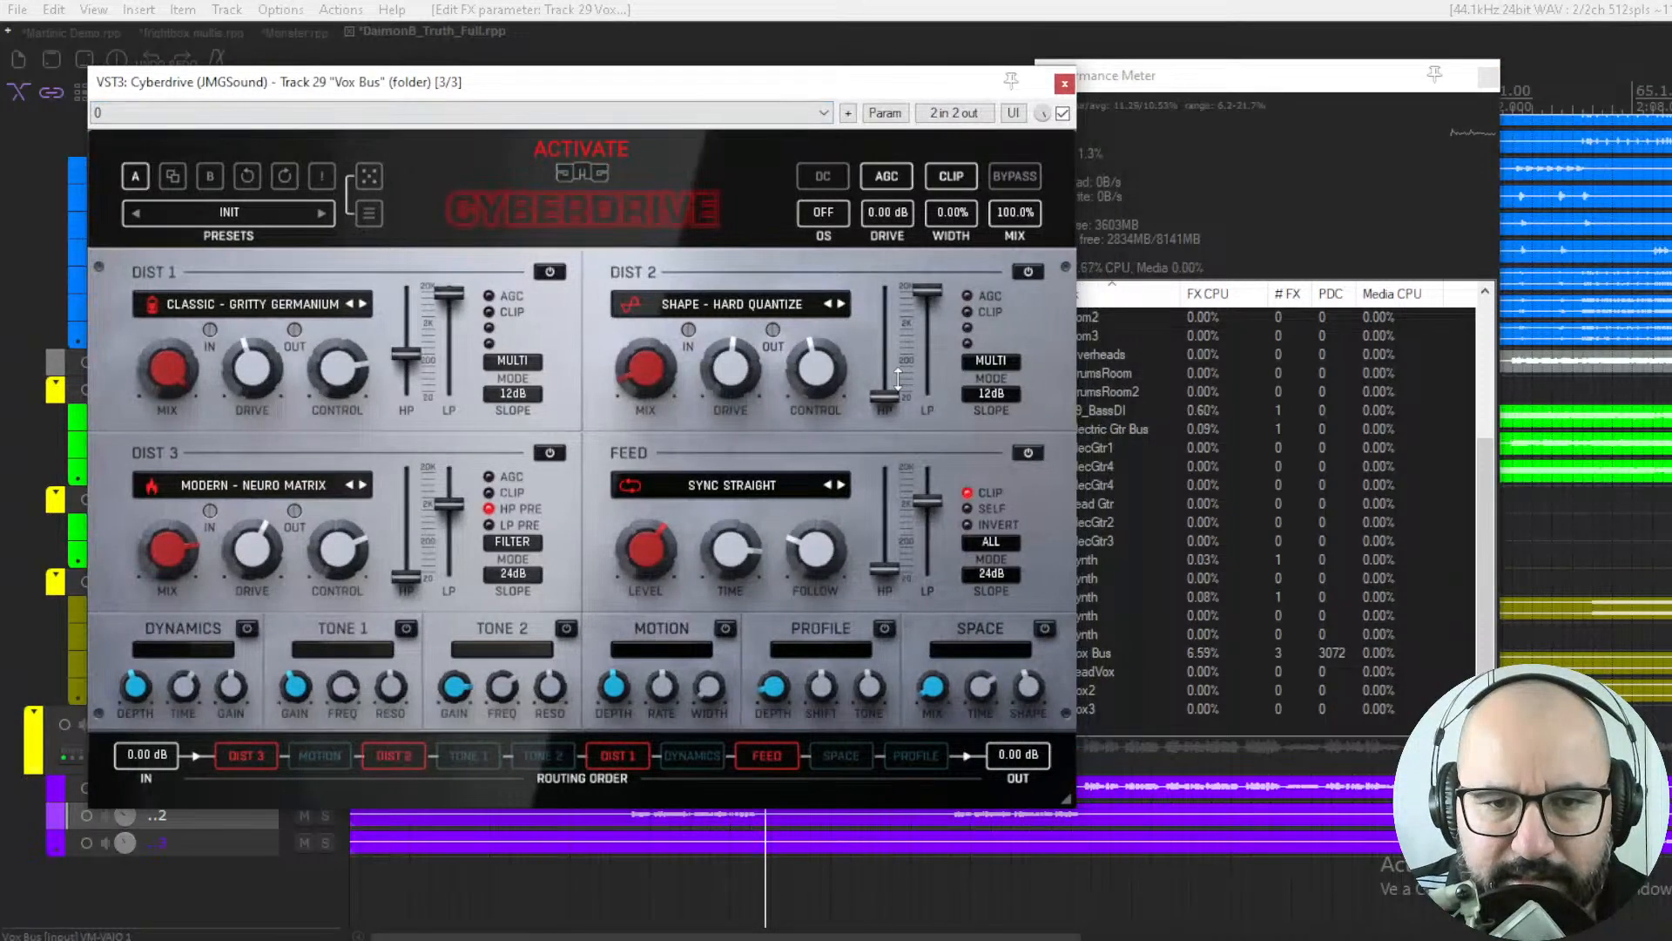
{"action": "left_click", "coordinate": [1030, 453]}
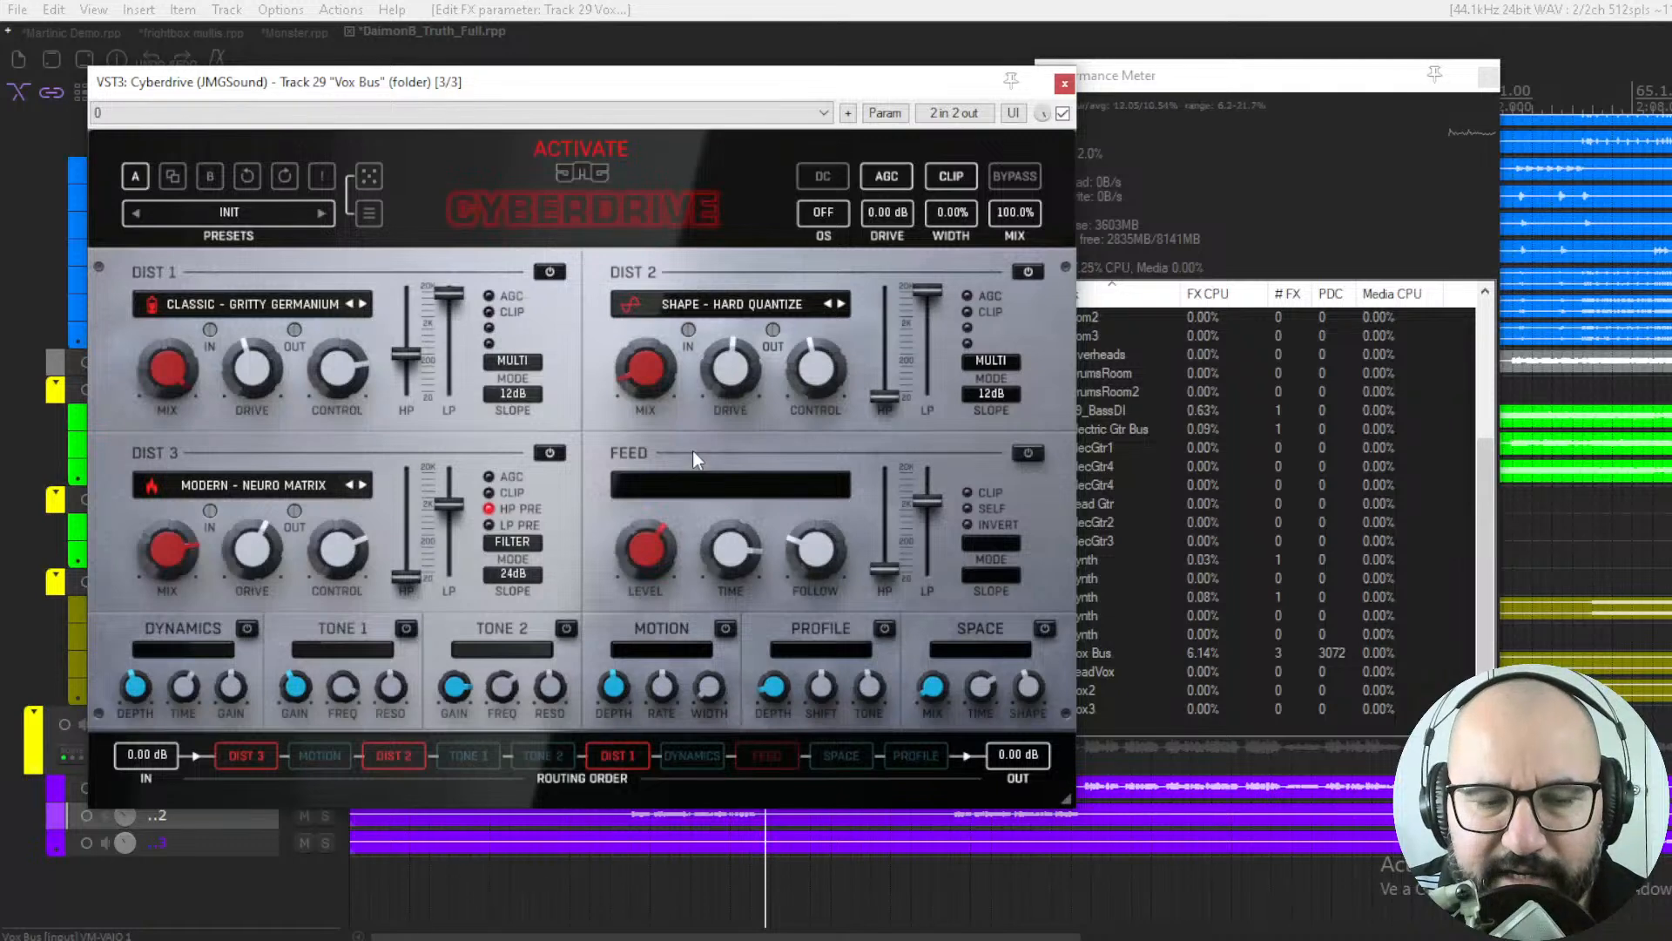
{"action": "left_click", "coordinate": [549, 454]}
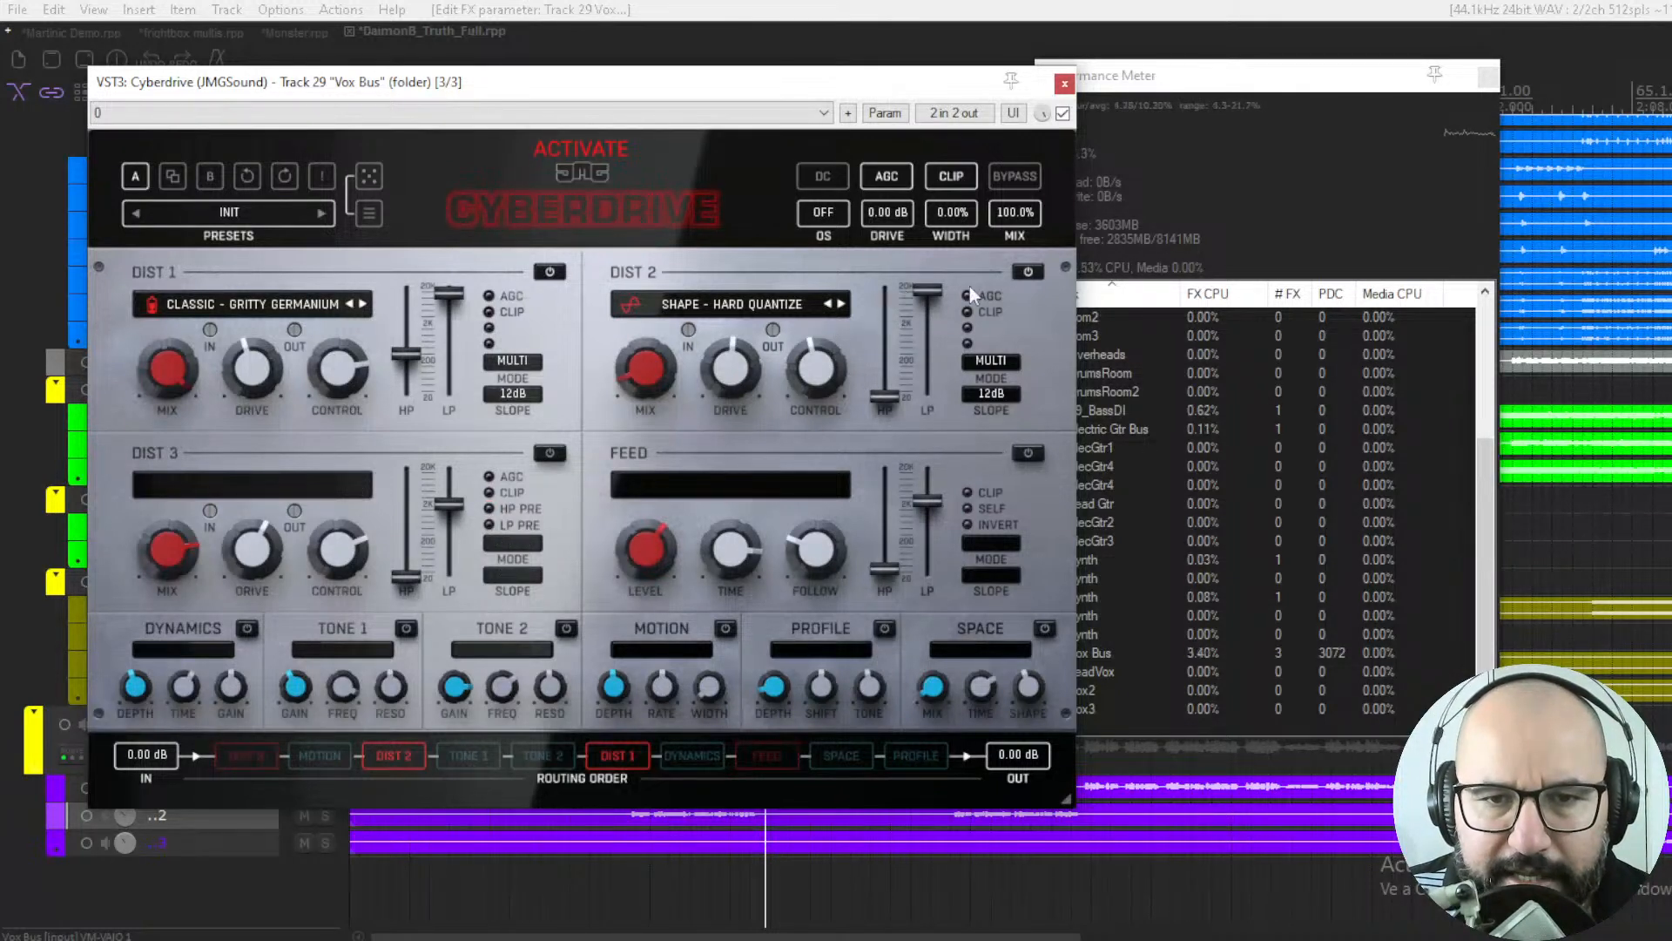
{"action": "left_click", "coordinate": [1030, 273]}
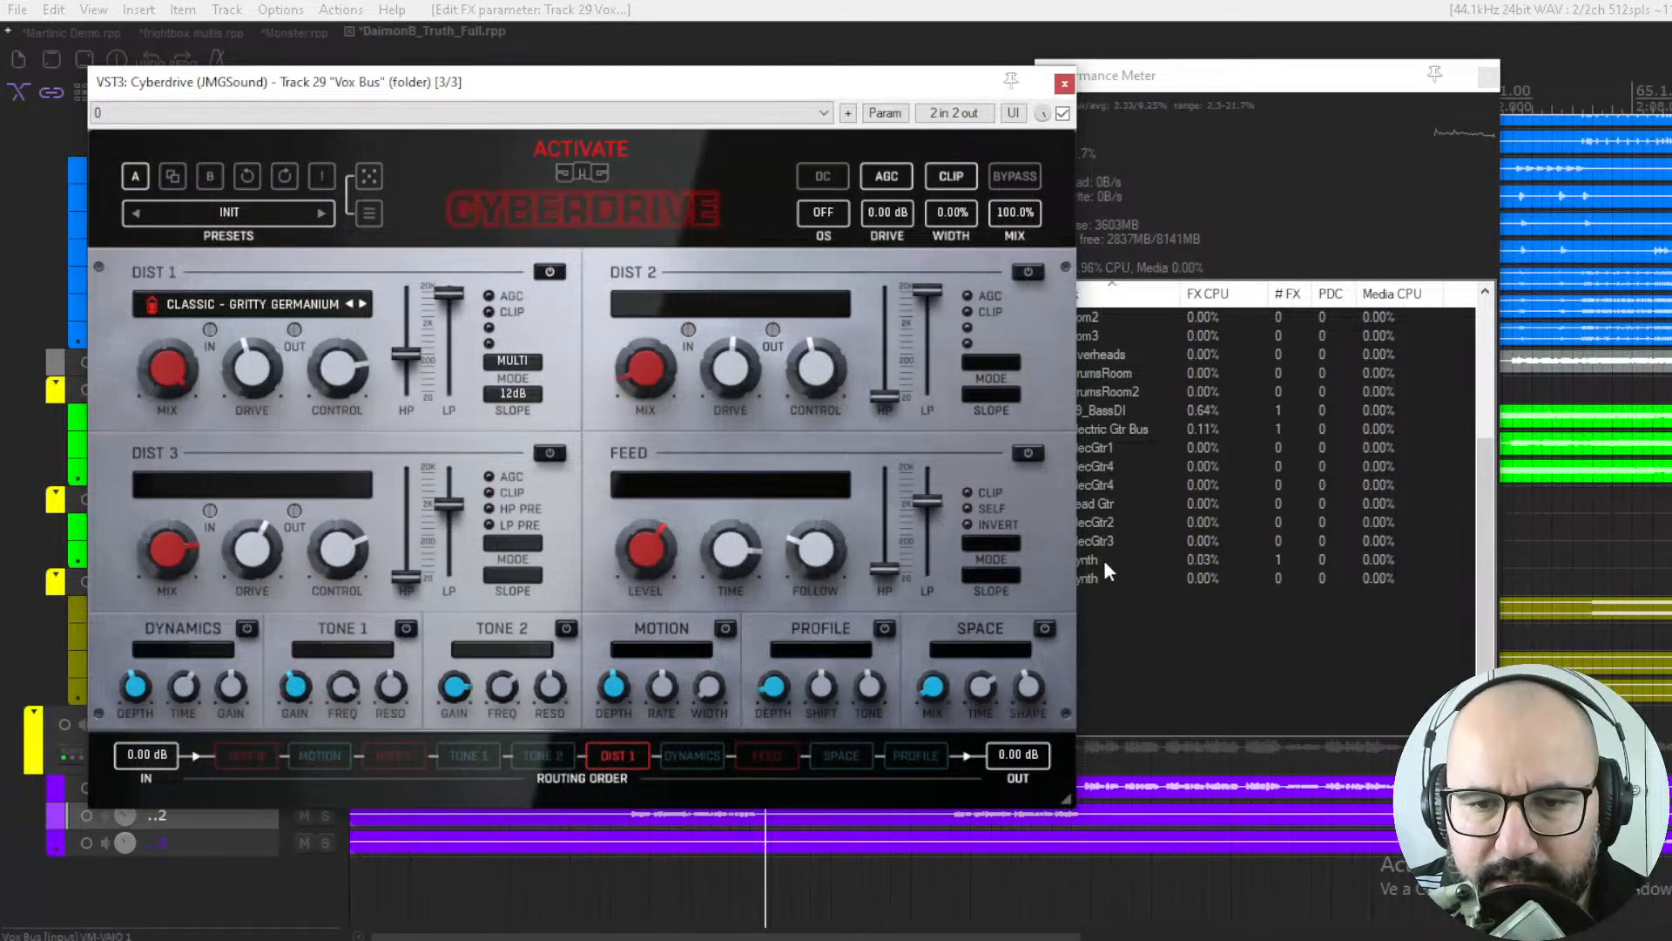
{"action": "left_click", "coordinate": [1062, 114]}
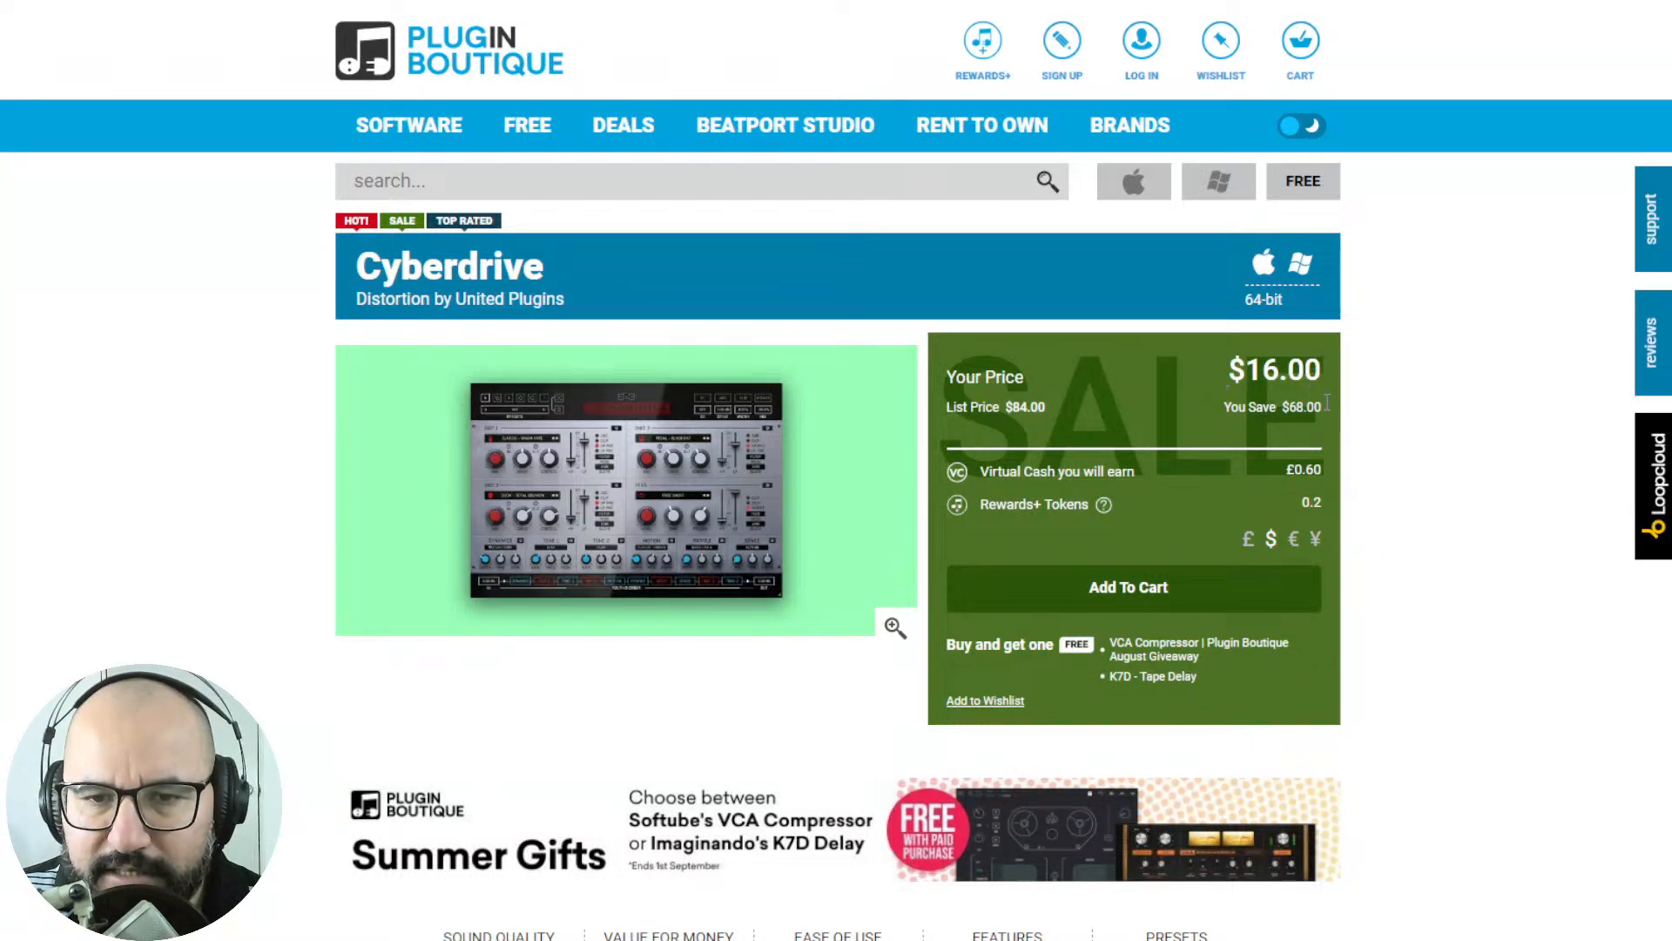
Step: Look over the Cyberdrive pricing and ratings on Plugin Boutique and show the FREE resources options on the music production website
{"action": "scroll", "coordinate": [1420, 448], "scroll_direction": "down", "scroll_amount": 2}
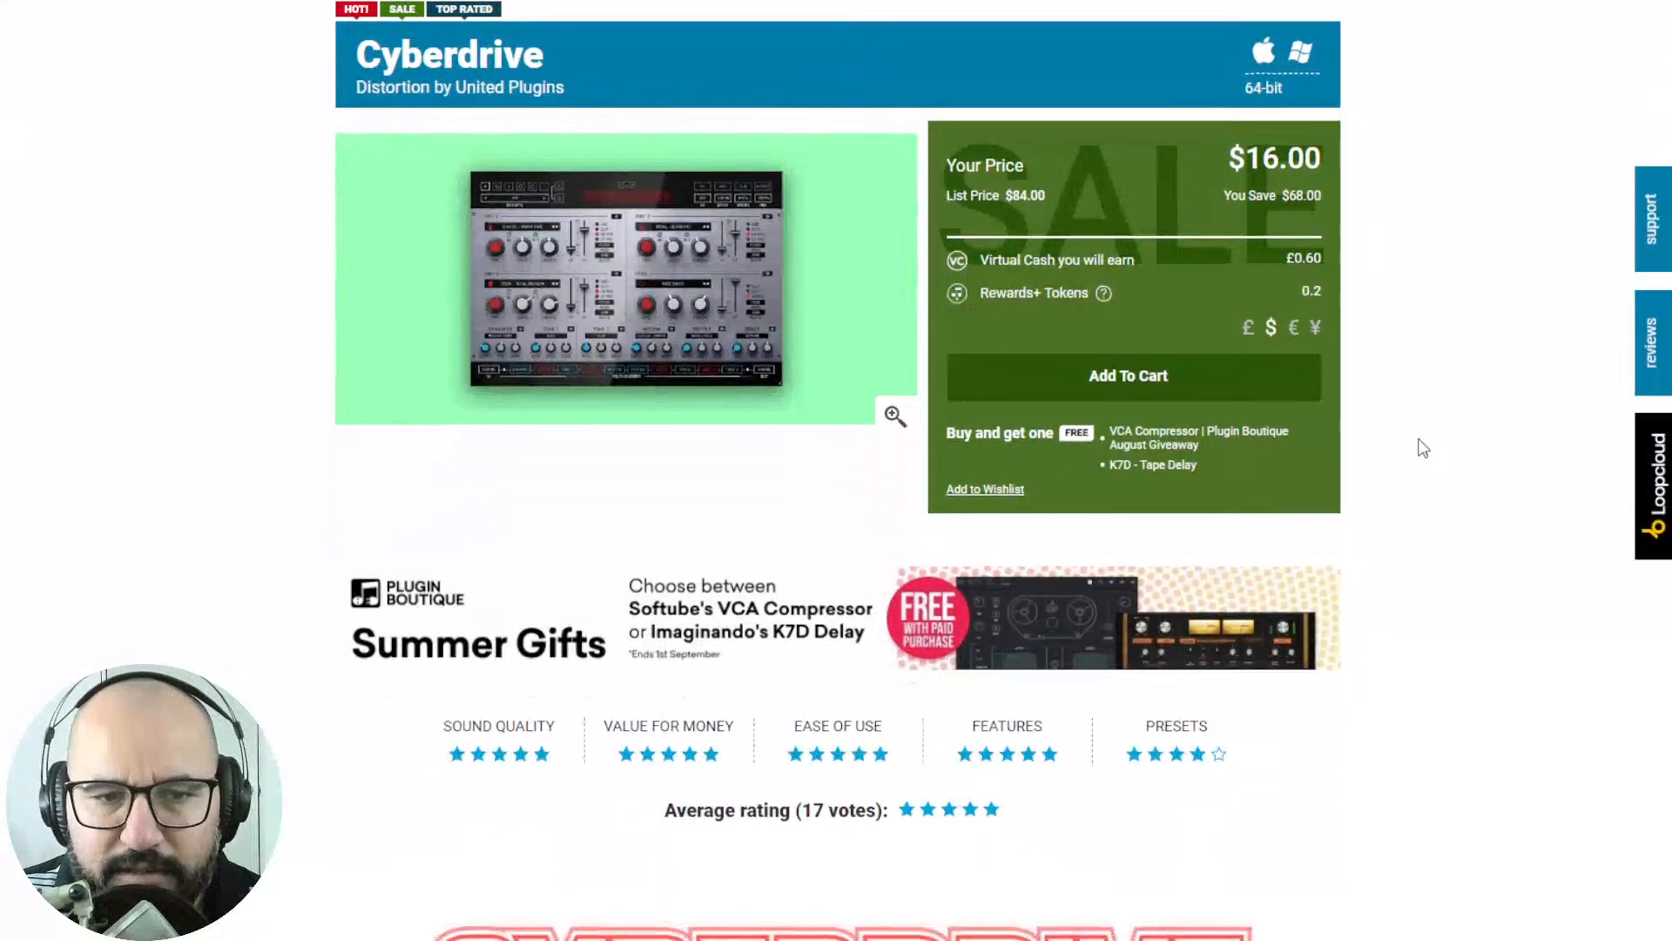
{"action": "scroll", "coordinate": [1423, 448], "scroll_direction": "up", "scroll_amount": 2}
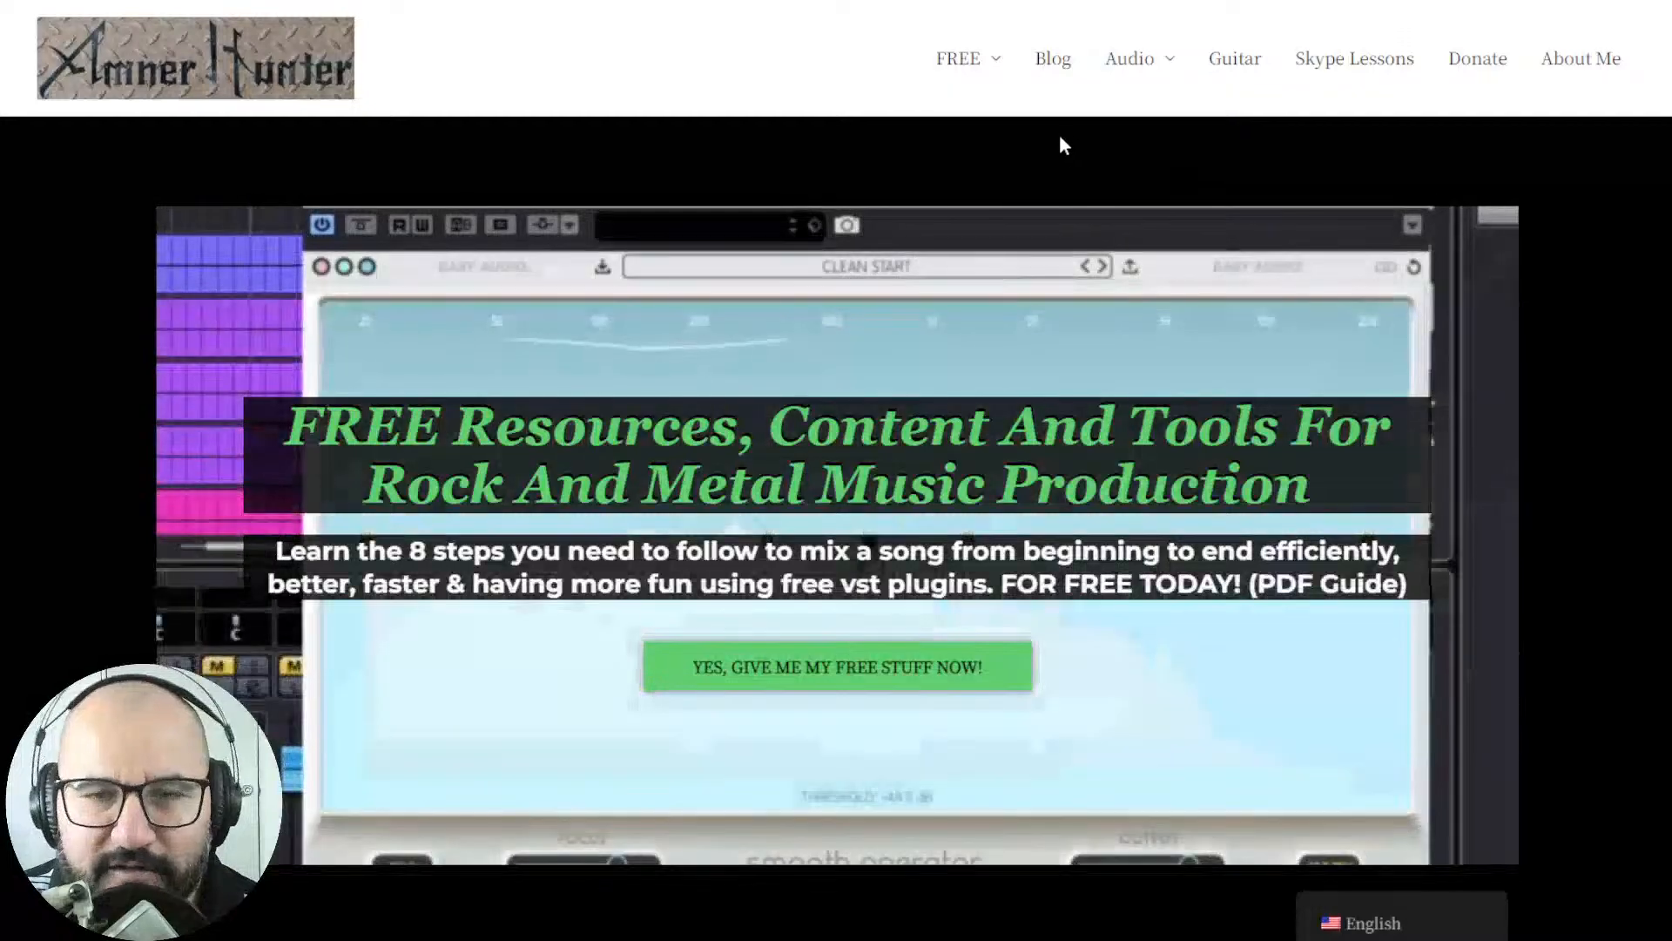
{"action": "mouse_move", "coordinate": [987, 86]}
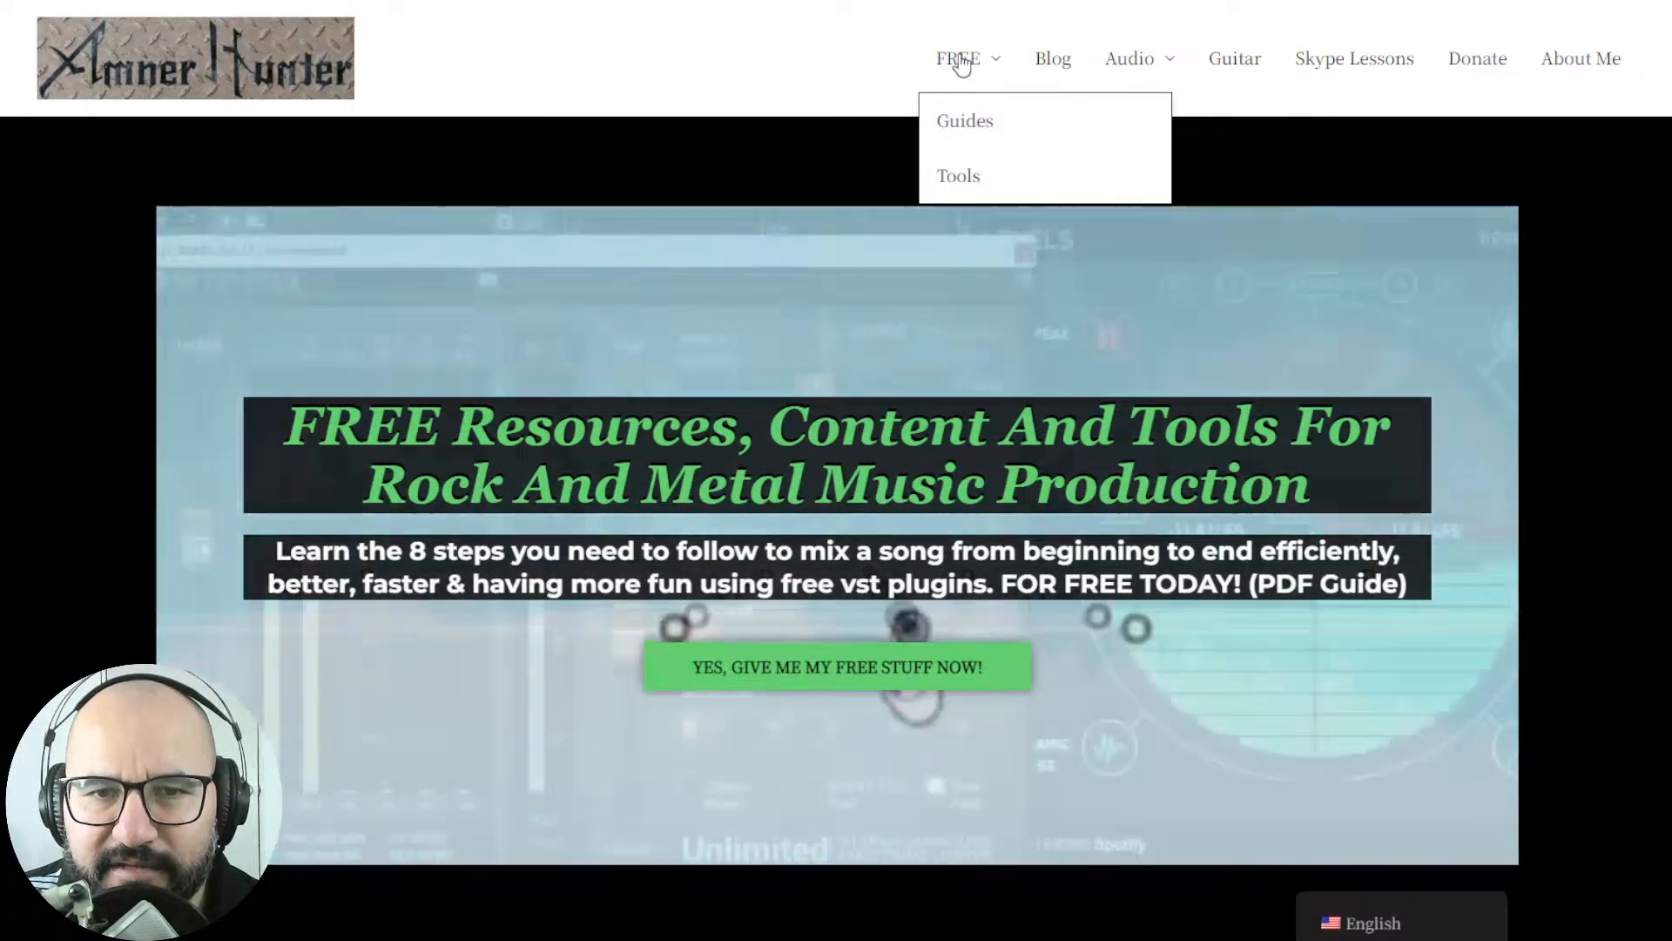